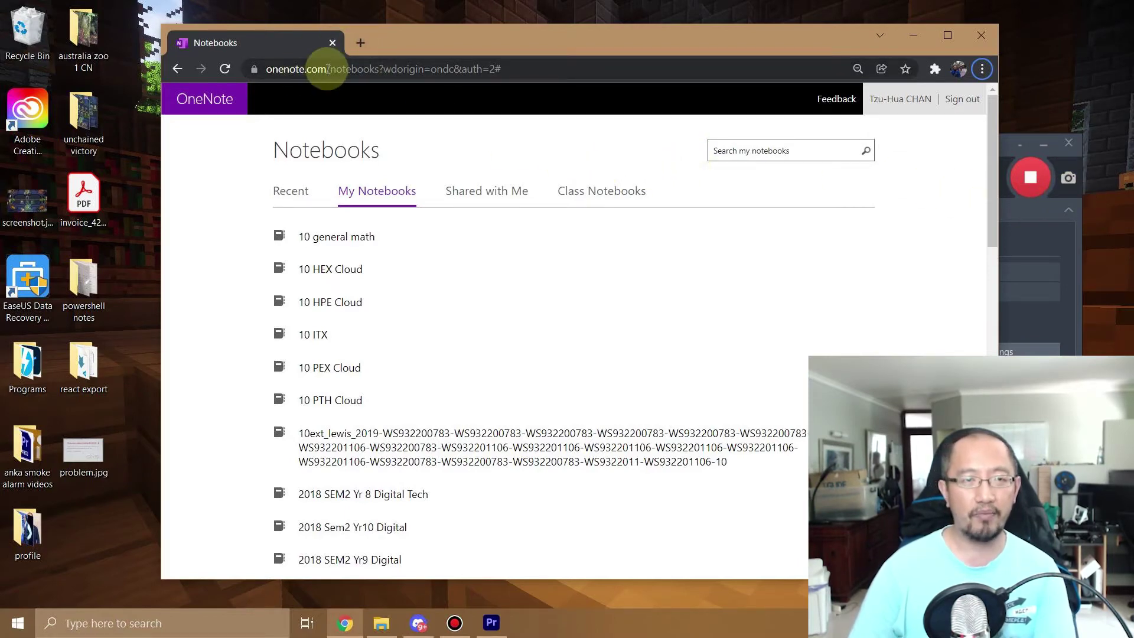
Open the personal OneDrive at onedrive.live.com in a new browser tab.
left_click(256, 75)
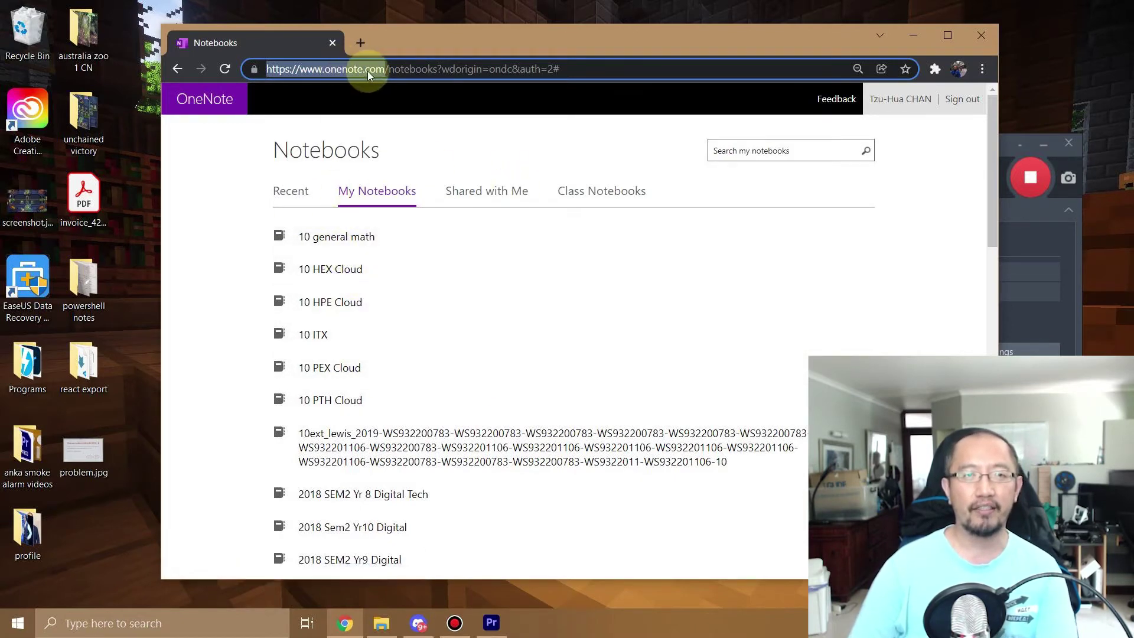
key("ctrl+t")
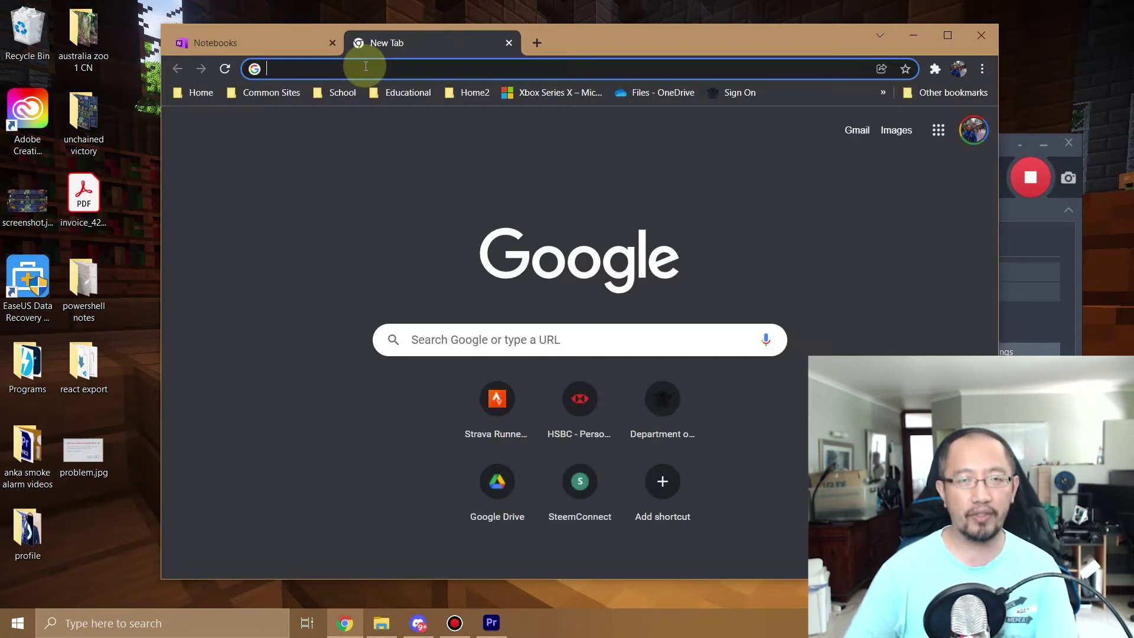
type("onedrive.live.com/?id=root&cid=69217DA855C9E1C8")
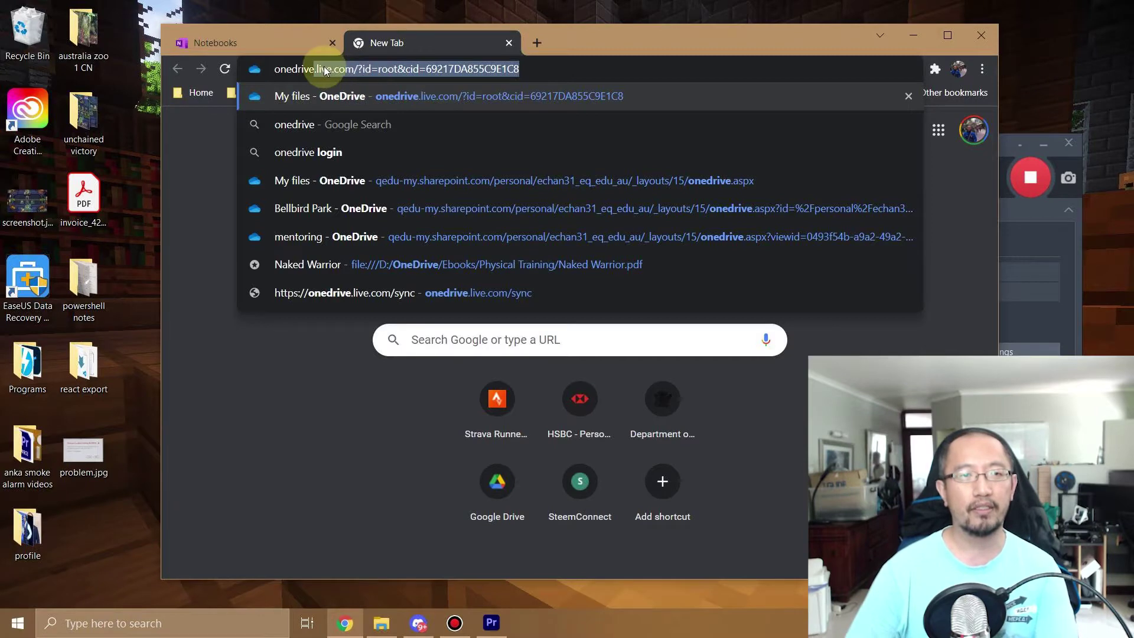
left_click(356, 69)
left_click_drag(402, 73, 681, 104)
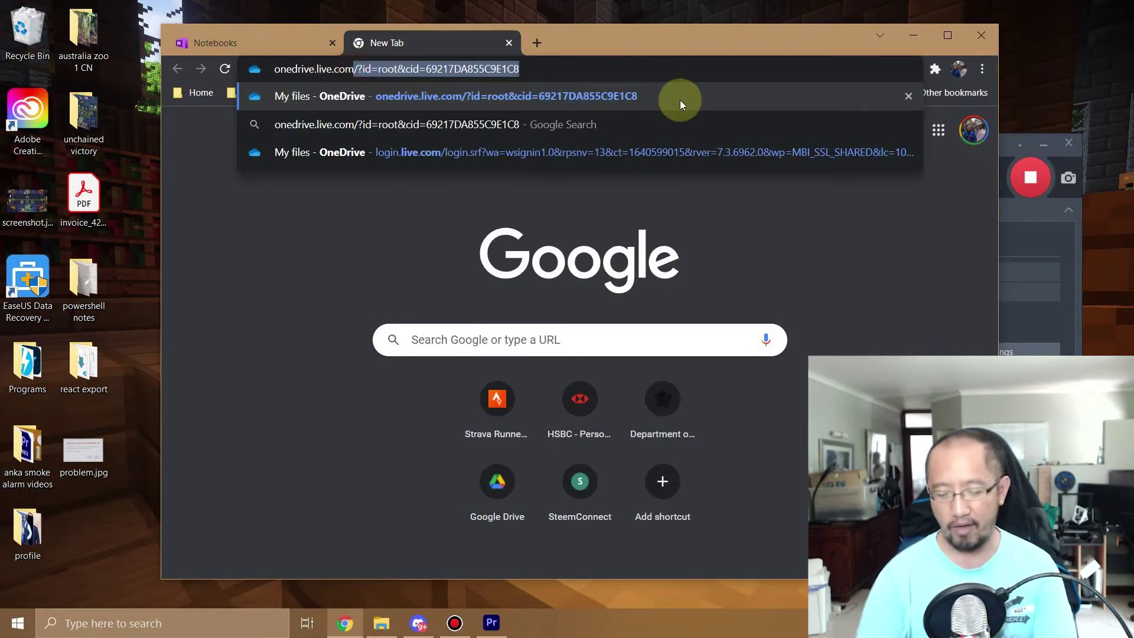
key("BackSpace")
key("Return")
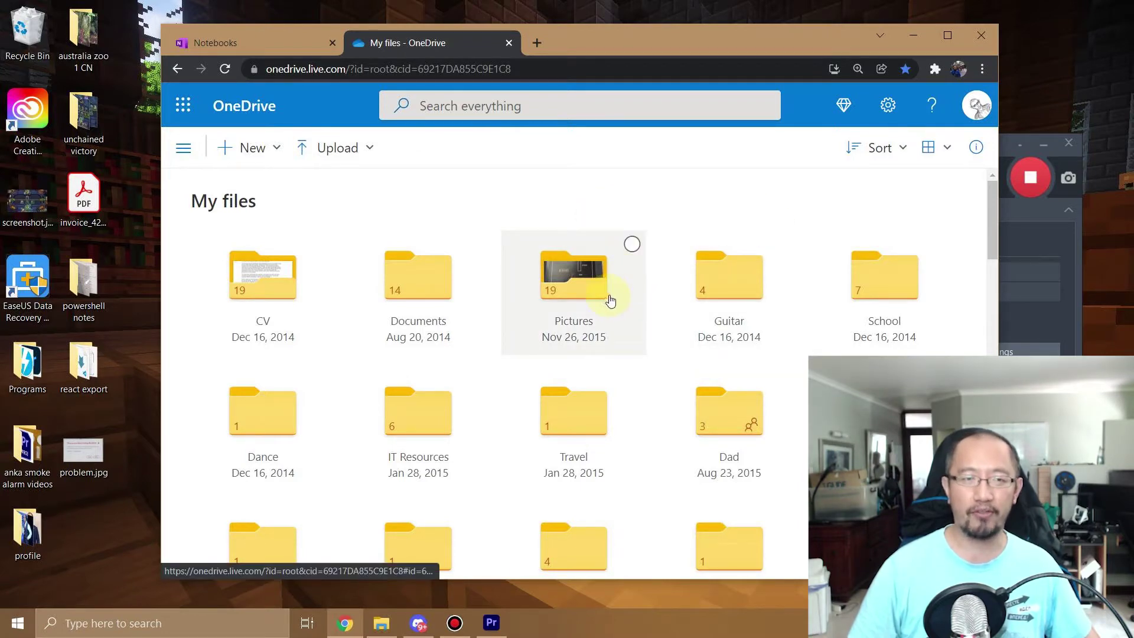
Create a OneNote notebook named "OneNote Tutorial 2022" in the OneDrive Documents folder.
left_click(442, 306)
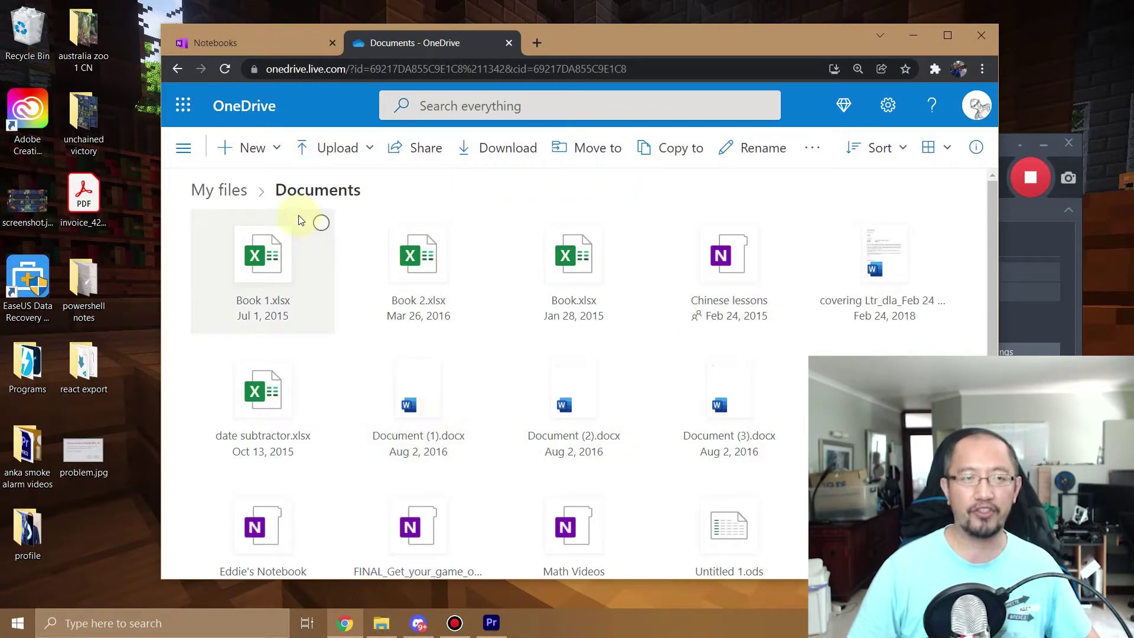
left_click(272, 160)
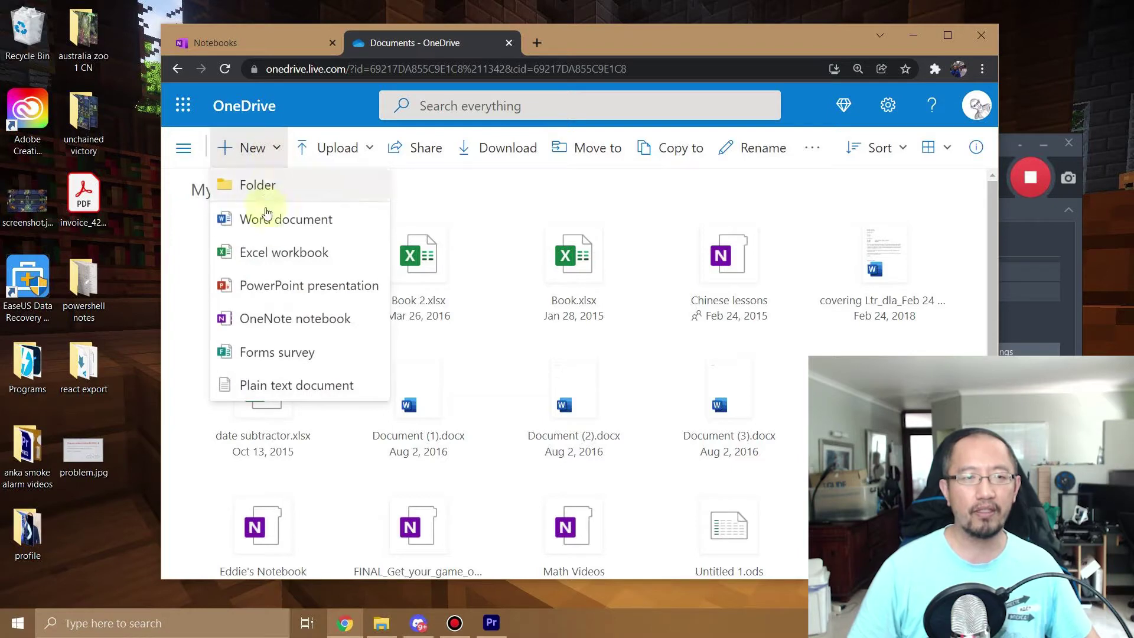
left_click(262, 324)
left_click(509, 347)
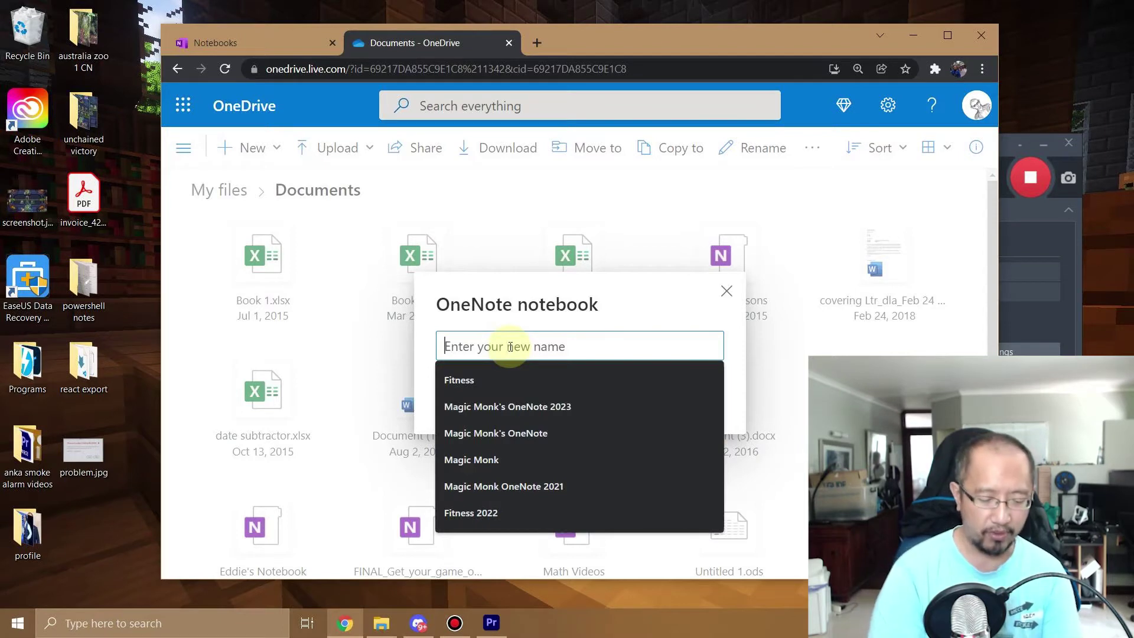
type("OneNote ")
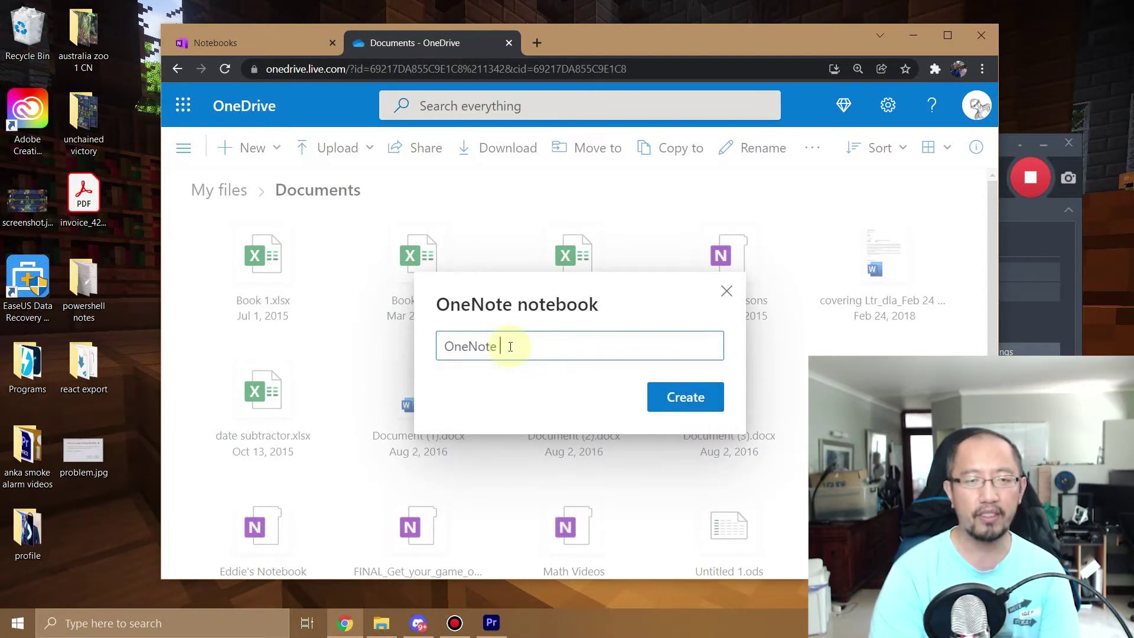
type("Tutorial 2022")
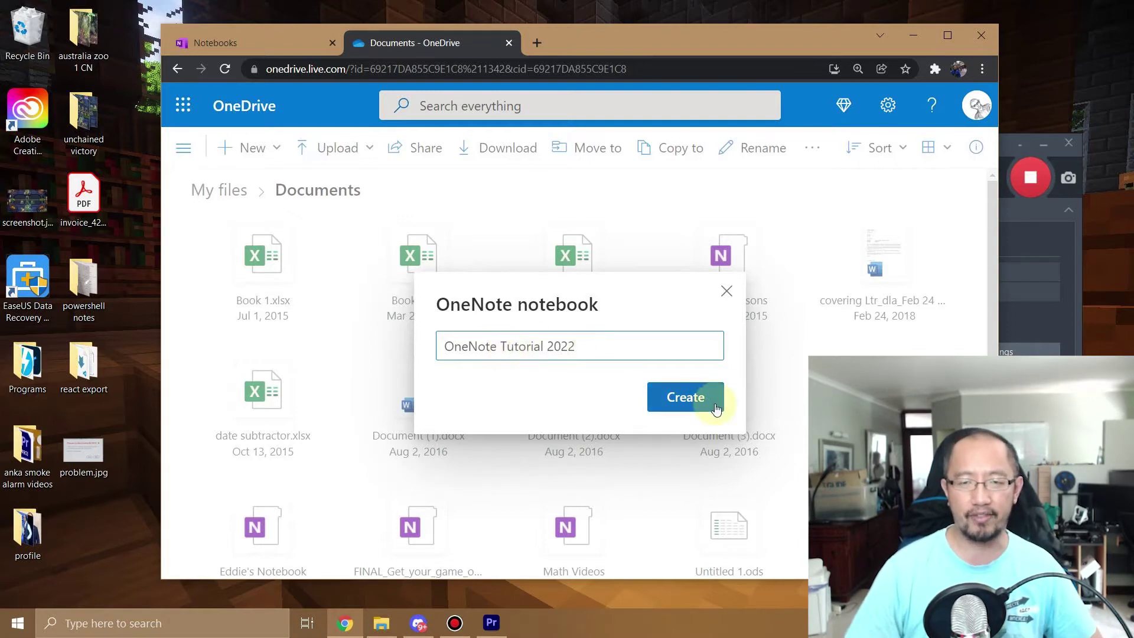
left_click(686, 397)
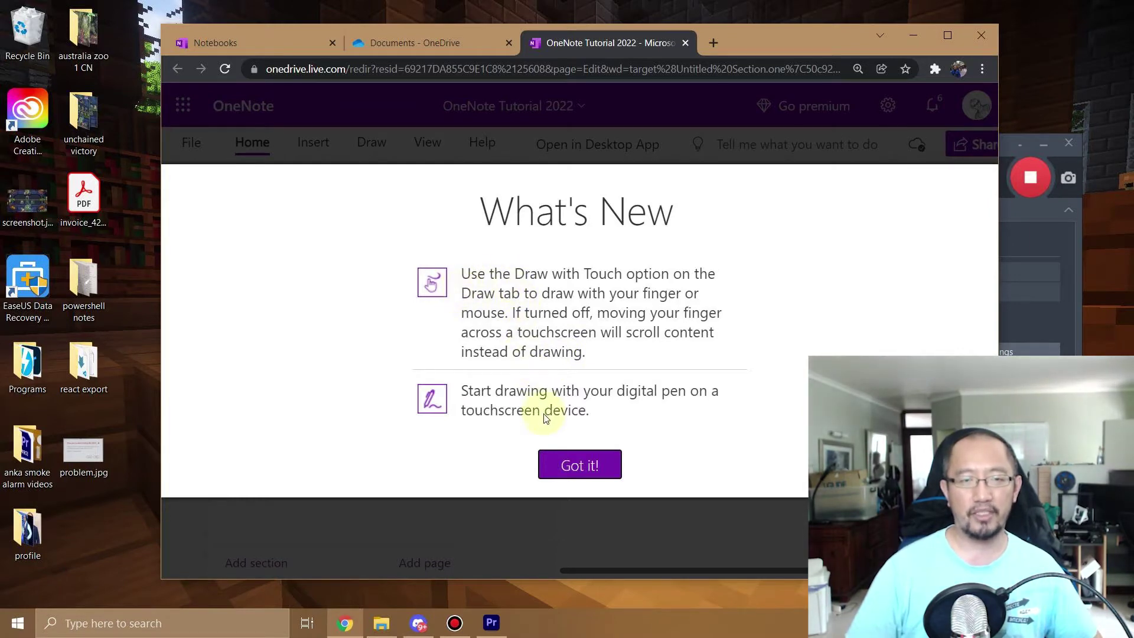
Dismiss the What's New notice in the new notebook.
left_click(574, 466)
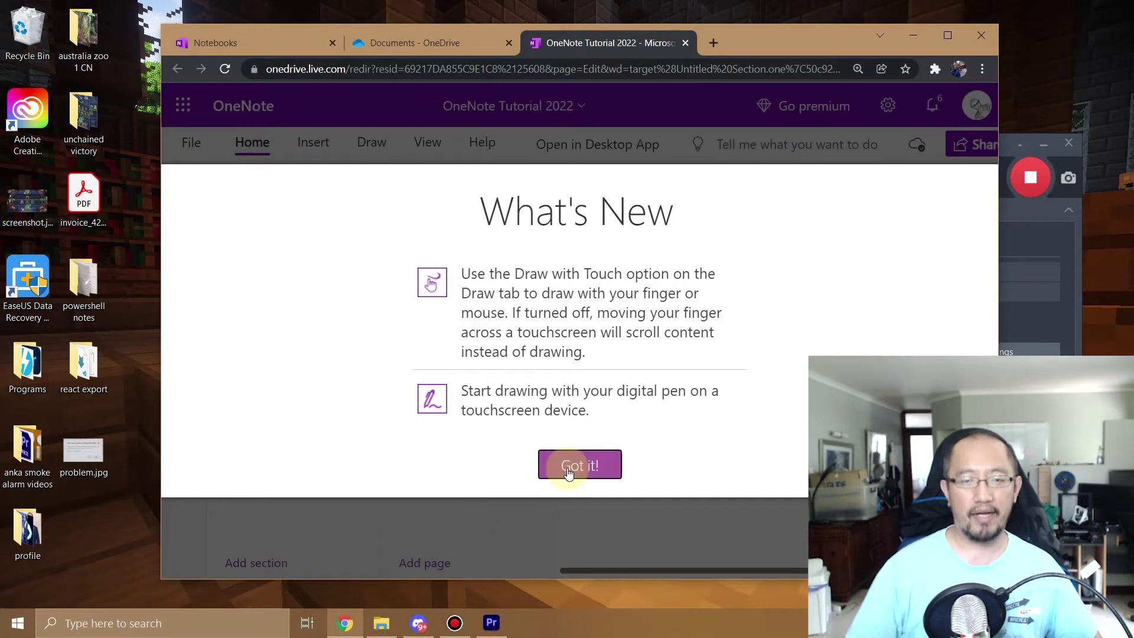
left_click(569, 471)
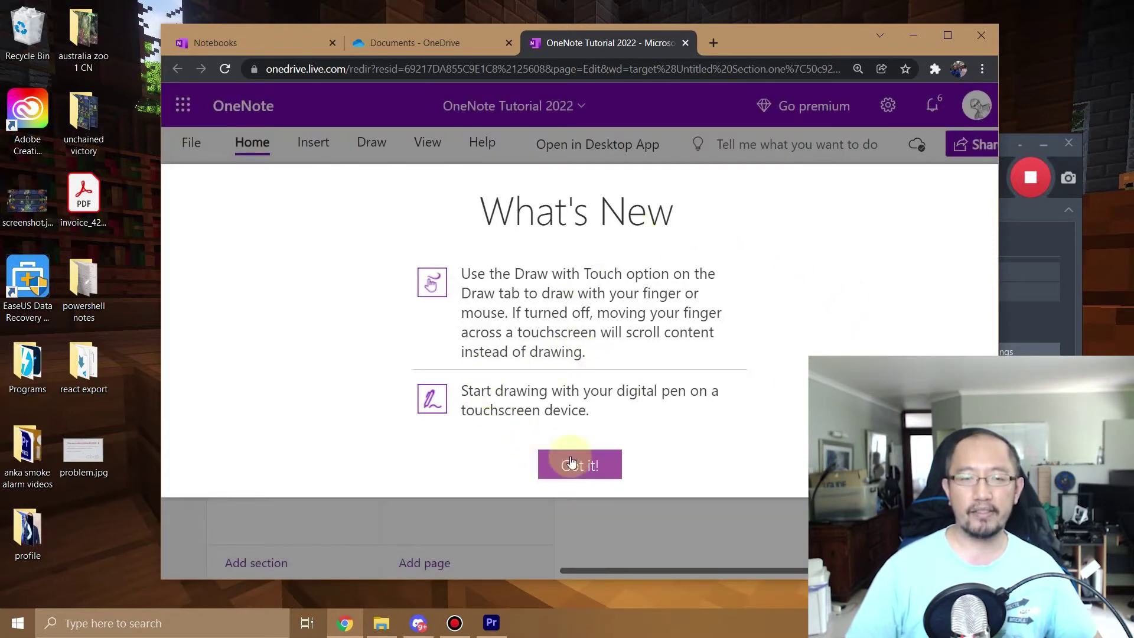
left_click(572, 477)
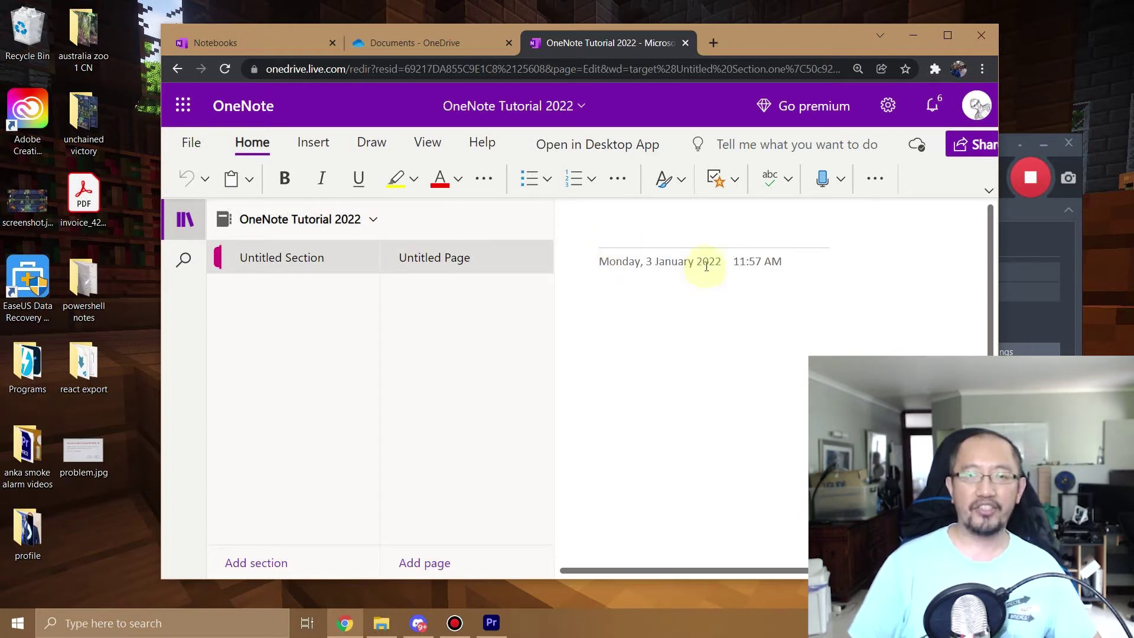
Return to the OneDrive Documents folder, change its view from tiles to List, and locate the OneNote Tutorial 2022 notebook.
left_click(417, 47)
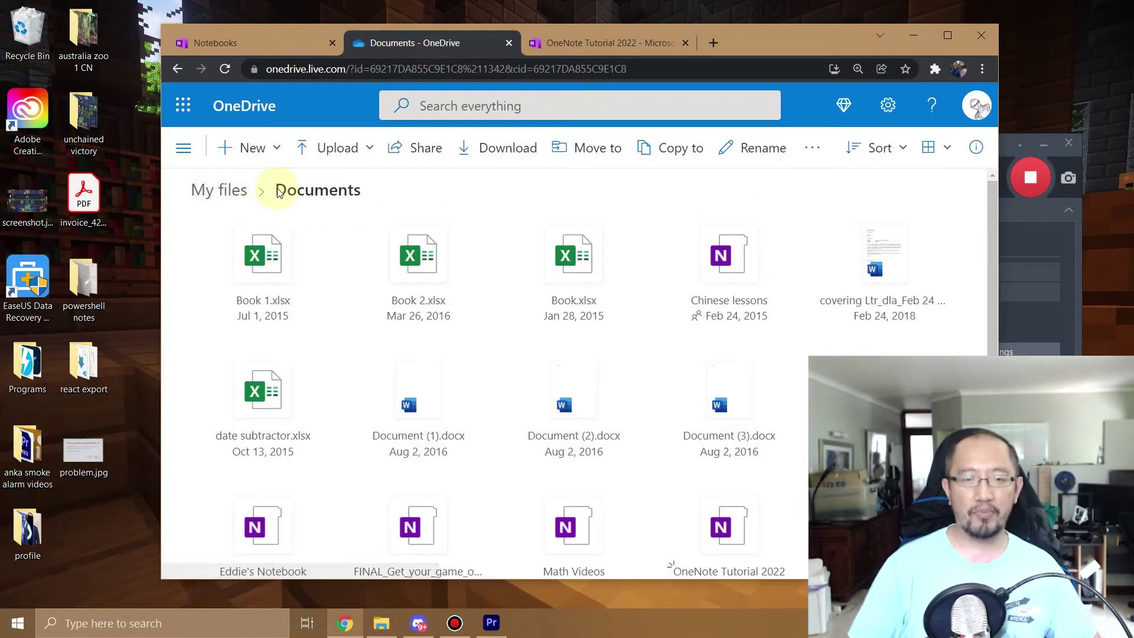
scroll(549, 269, "down", 3)
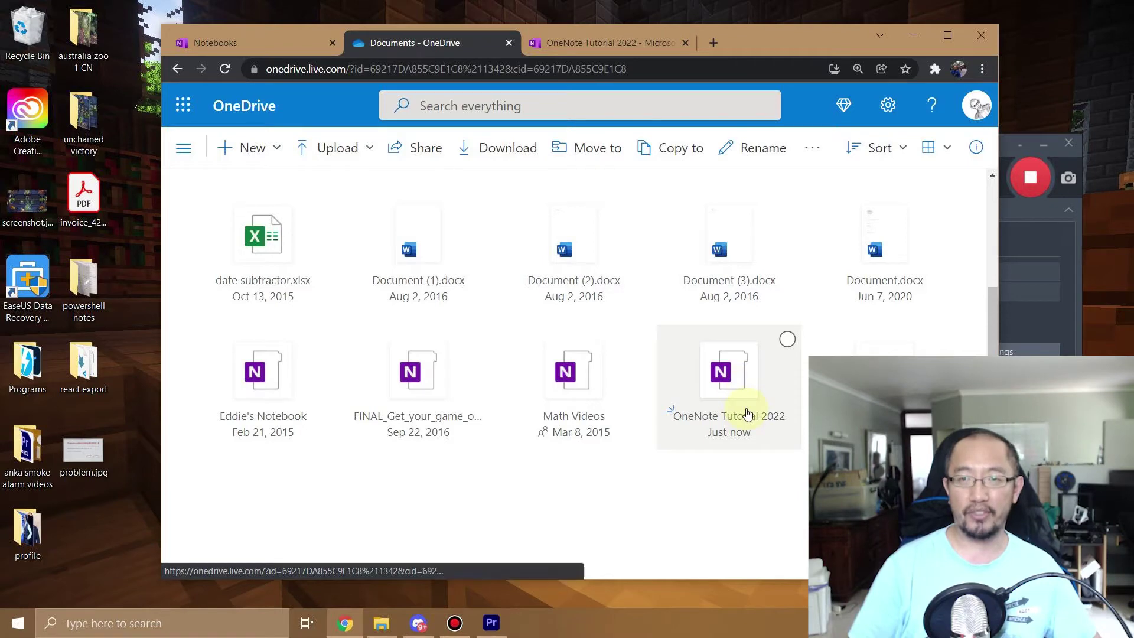
scroll(398, 260, "up", 3)
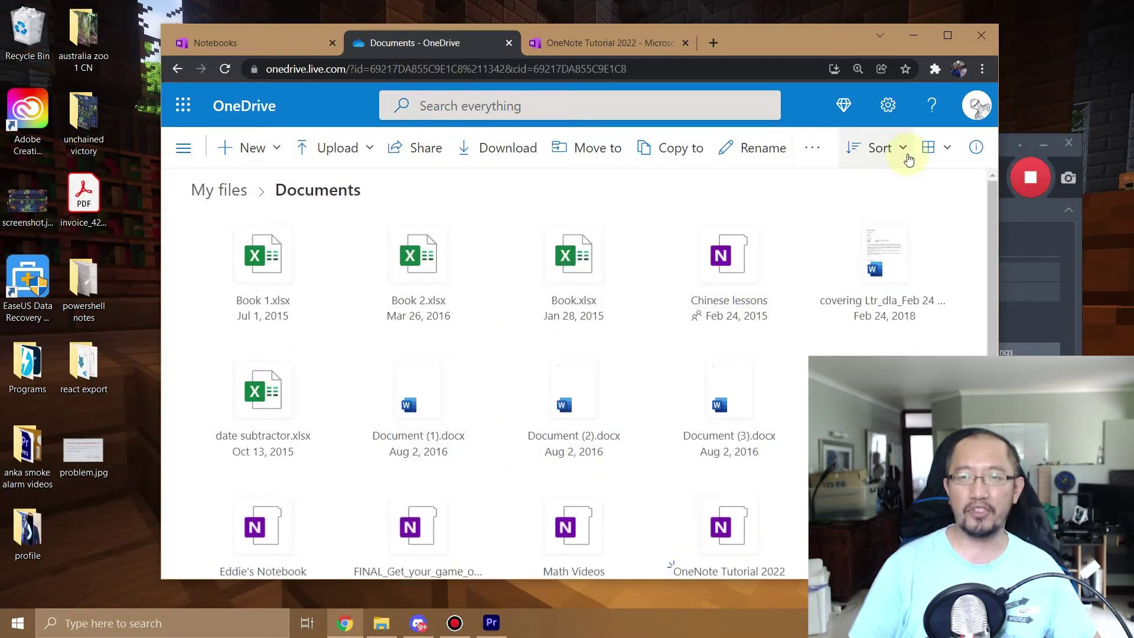
left_click(940, 154)
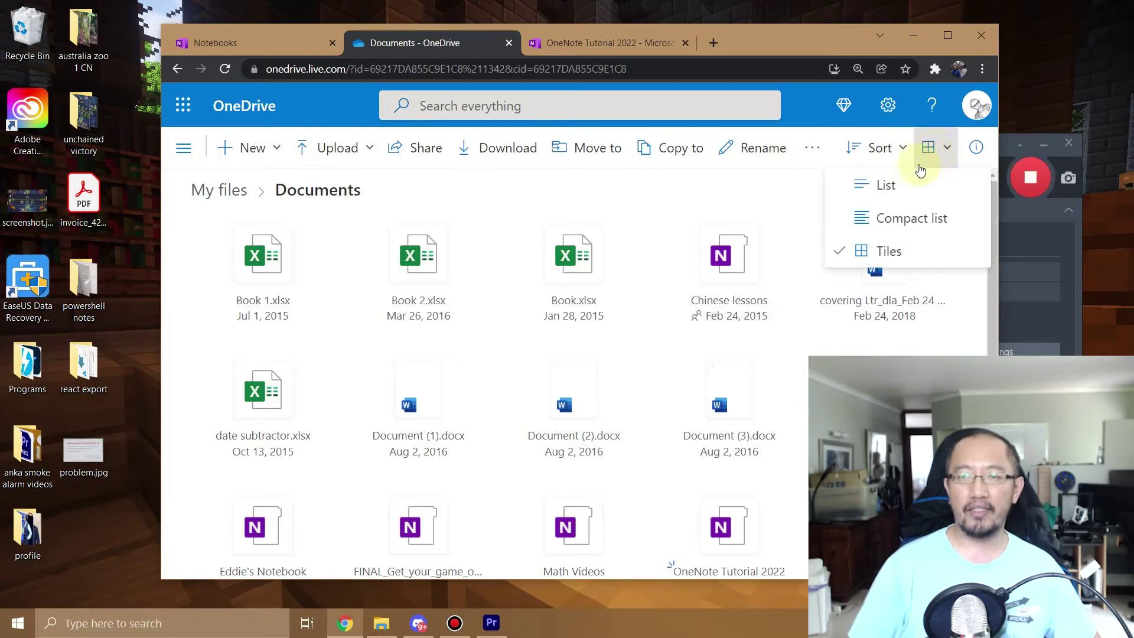
left_click(899, 184)
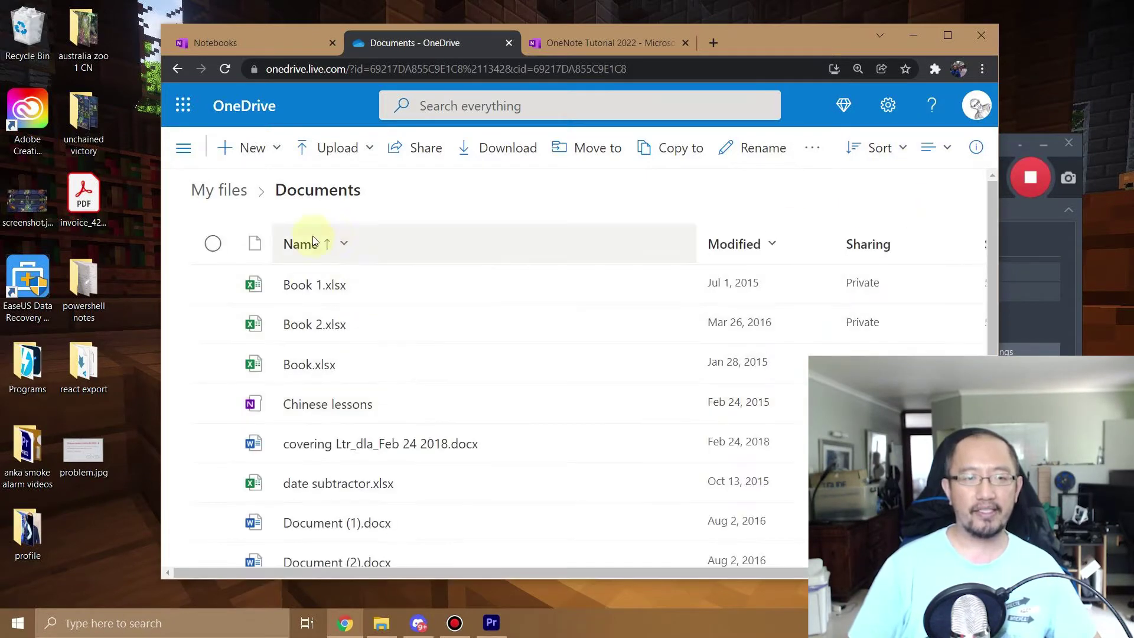
scroll(406, 344, "down", 5)
scroll(405, 340, "up", 5)
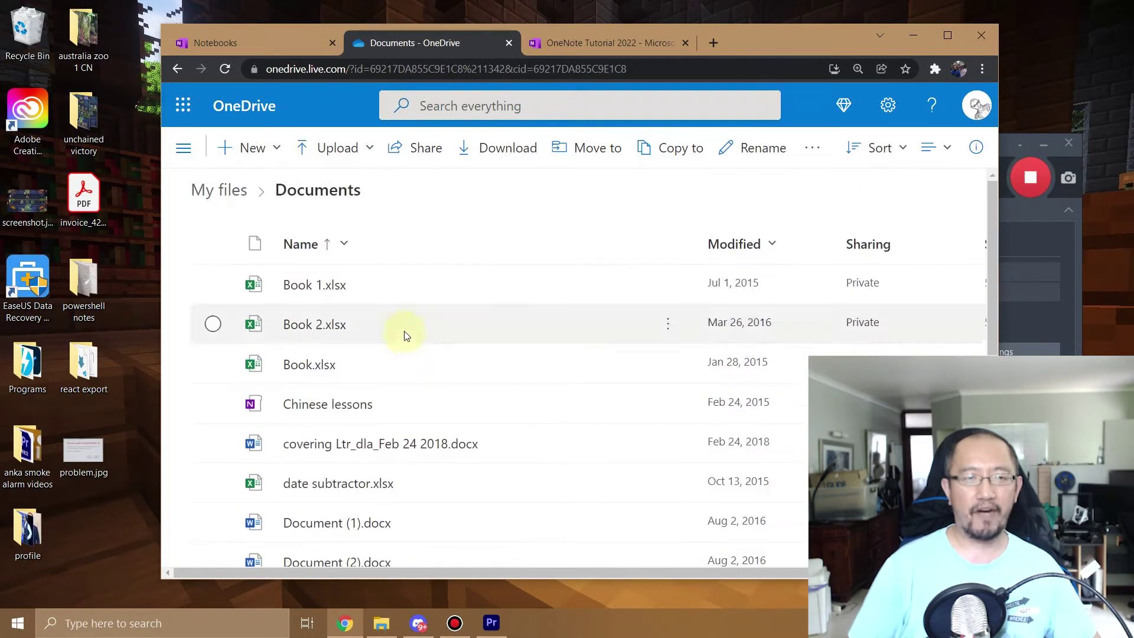
scroll(410, 304, "down", 5)
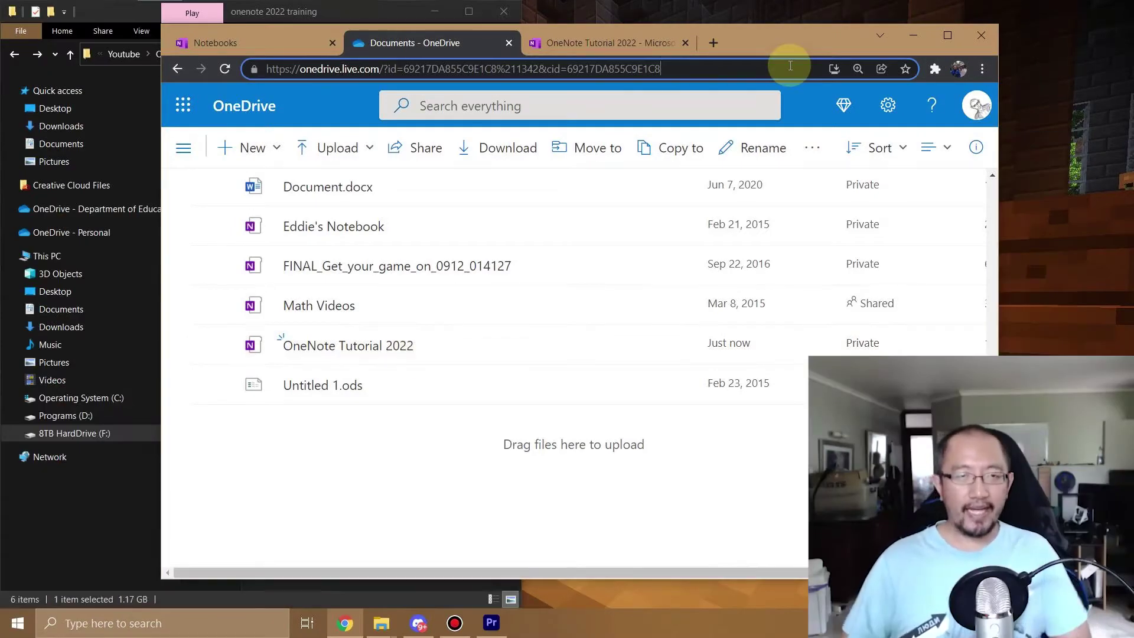
Open the school OneDrive at qedu-my.sharepoint.com in a new browser tab.
left_click(790, 65)
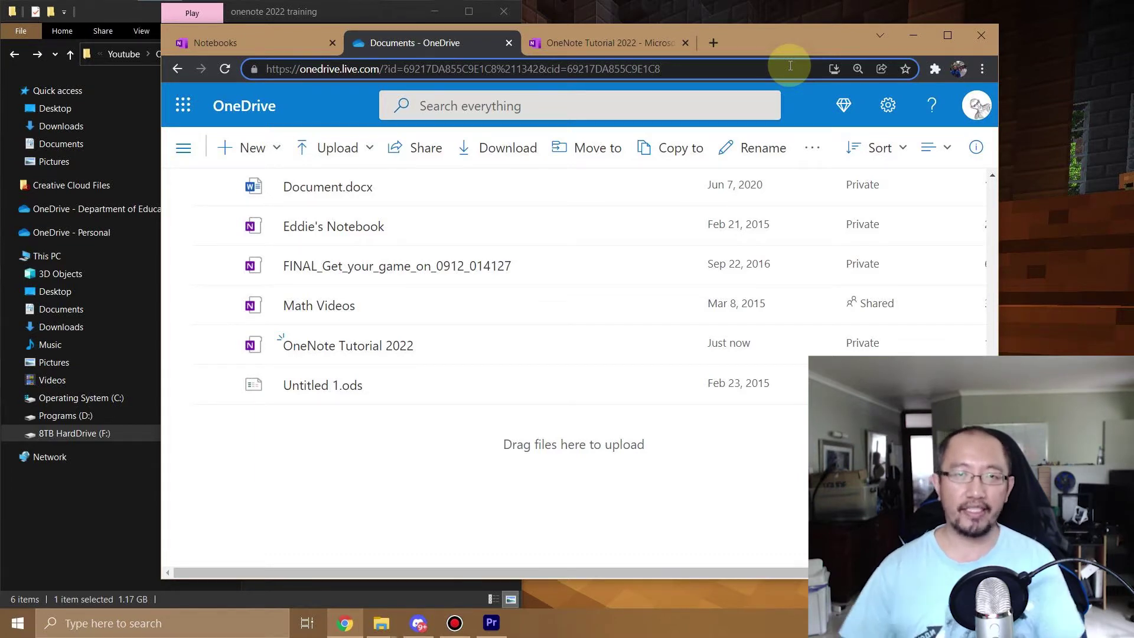
left_click(710, 48)
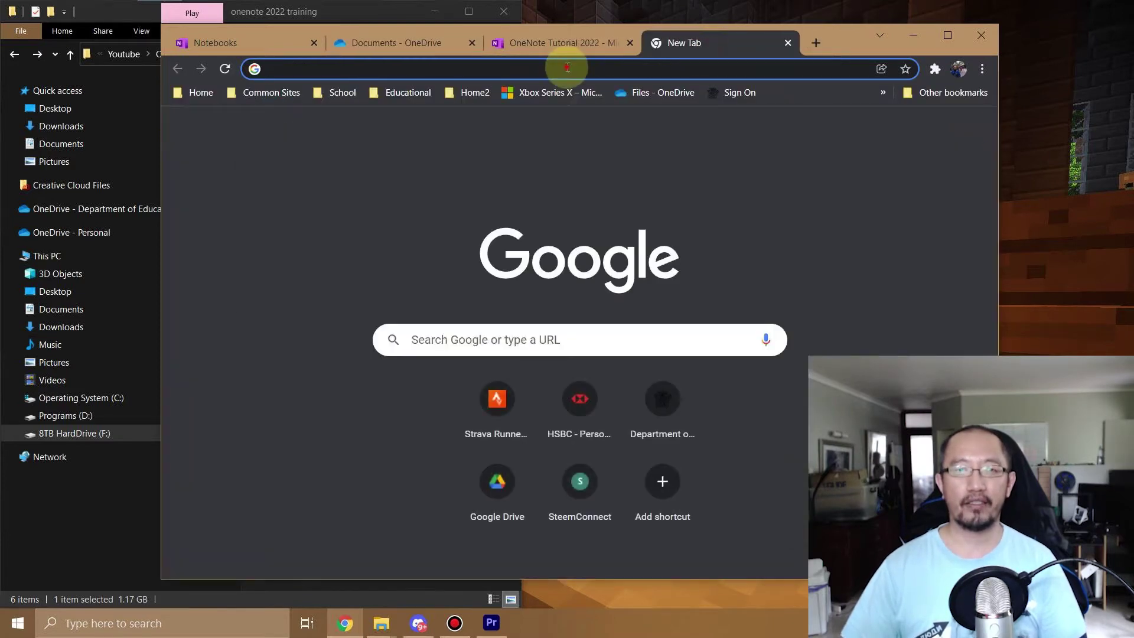
left_click(566, 71)
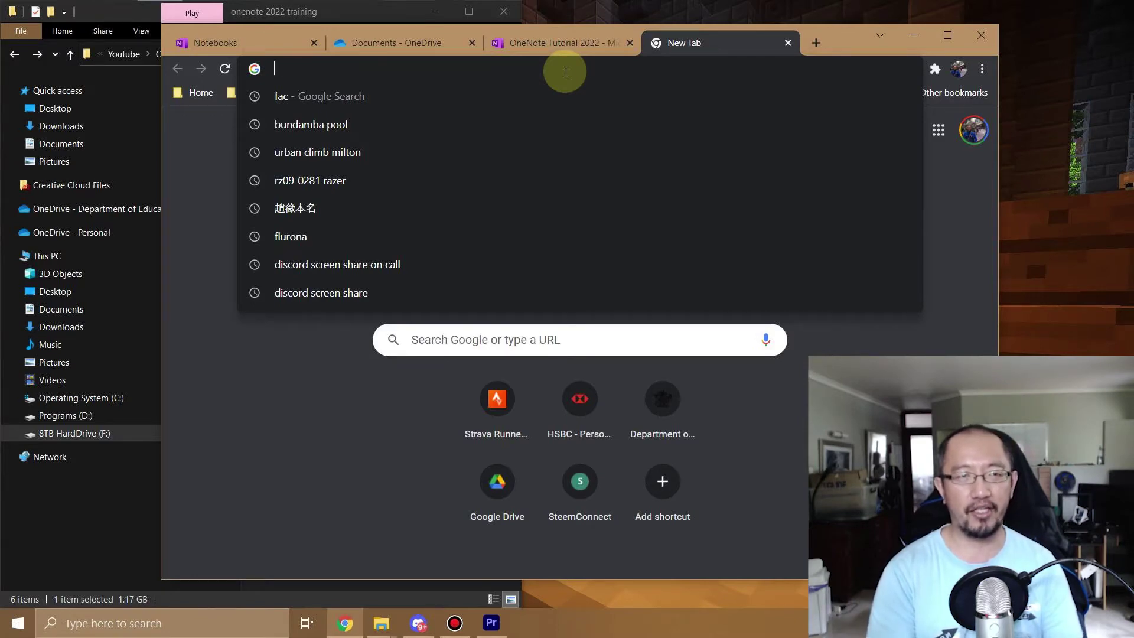
type("qedu")
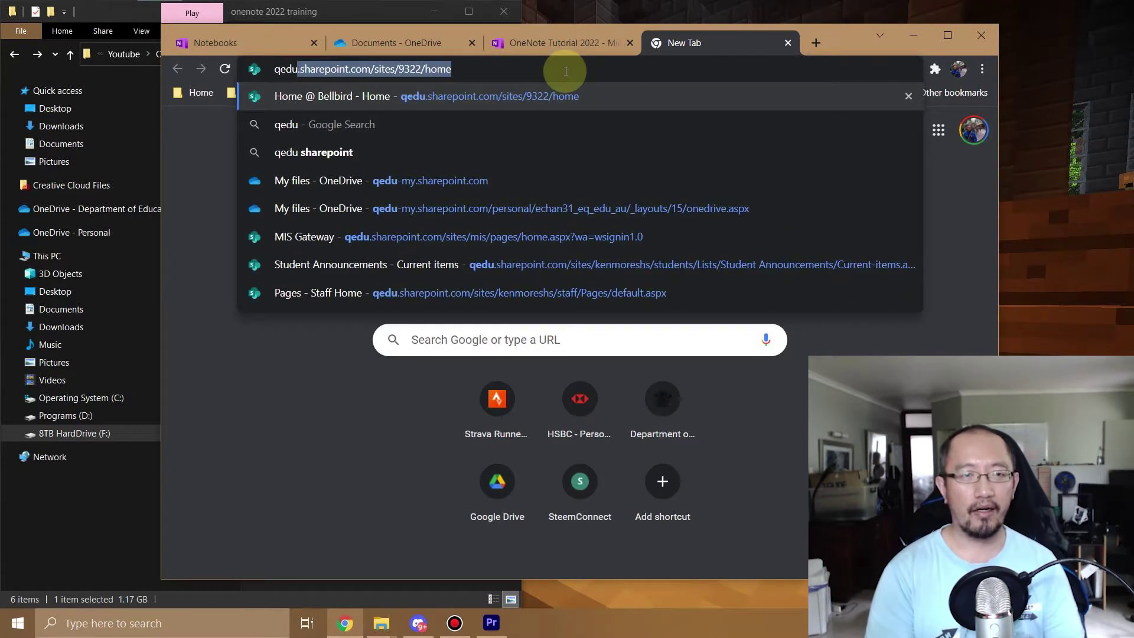
type("-my.")
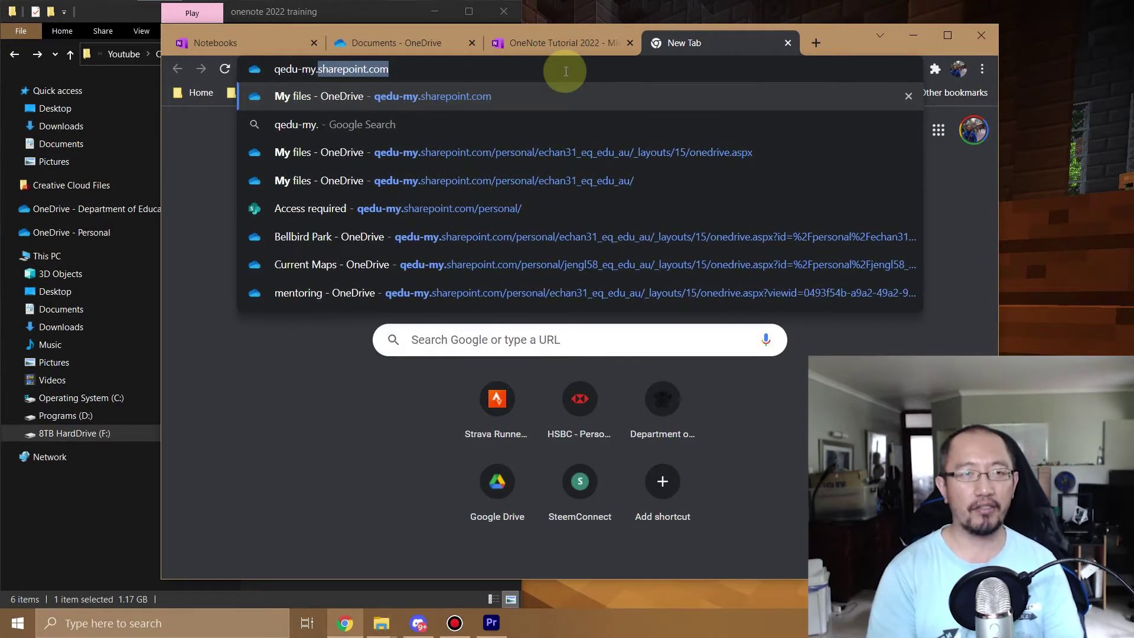
key("Right")
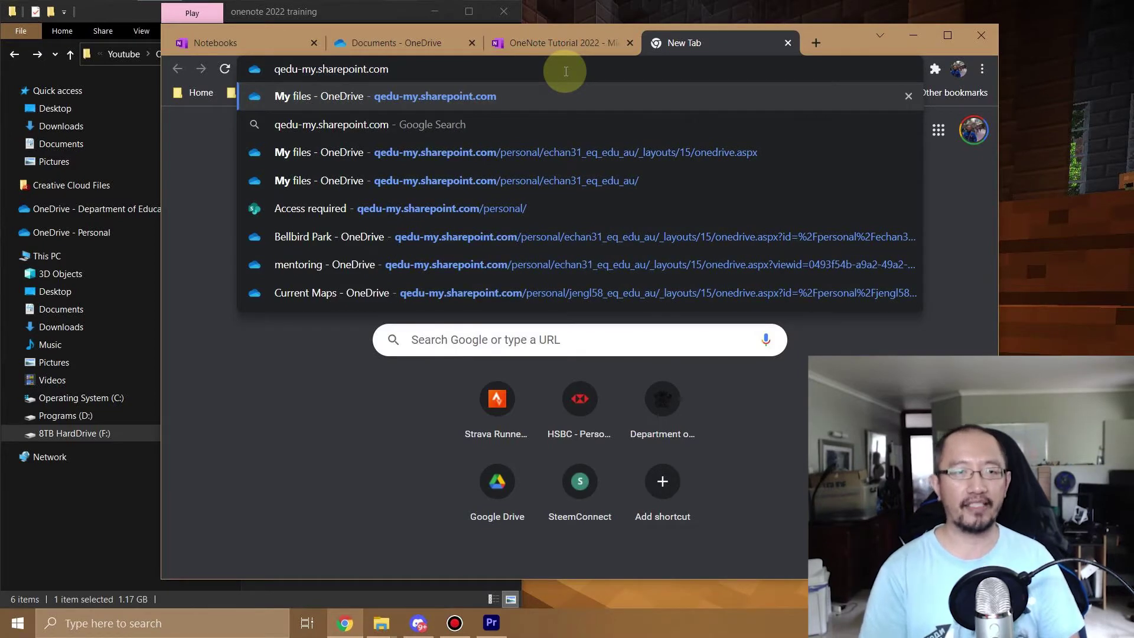
key("Return")
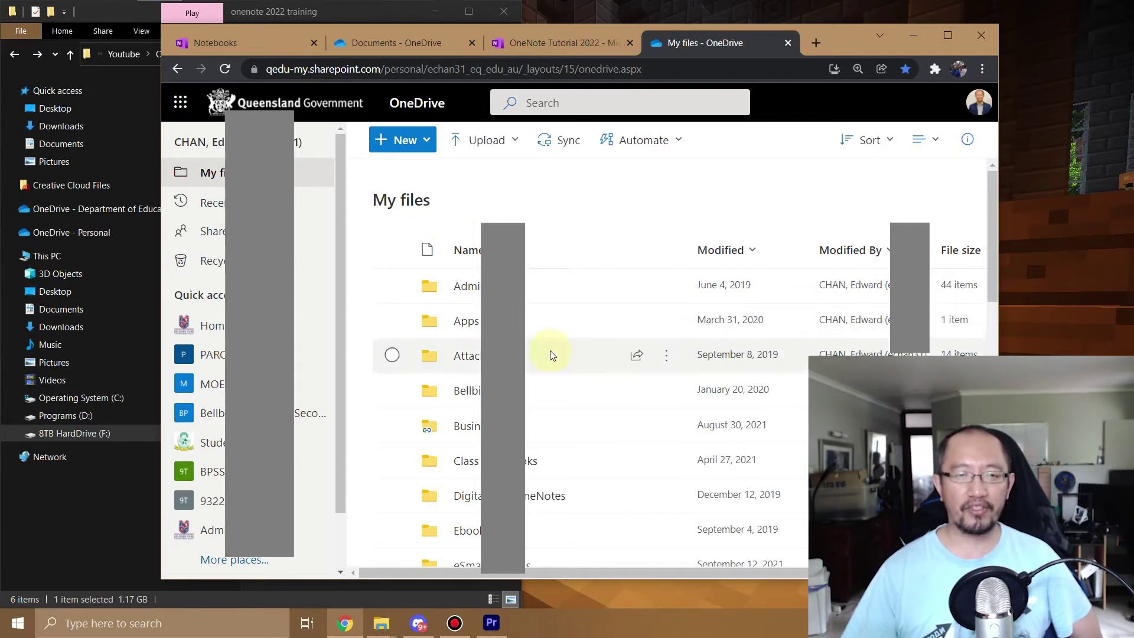
Open the Admin folder and display the item types that can be created there, including OneNote notebook.
left_click(466, 286)
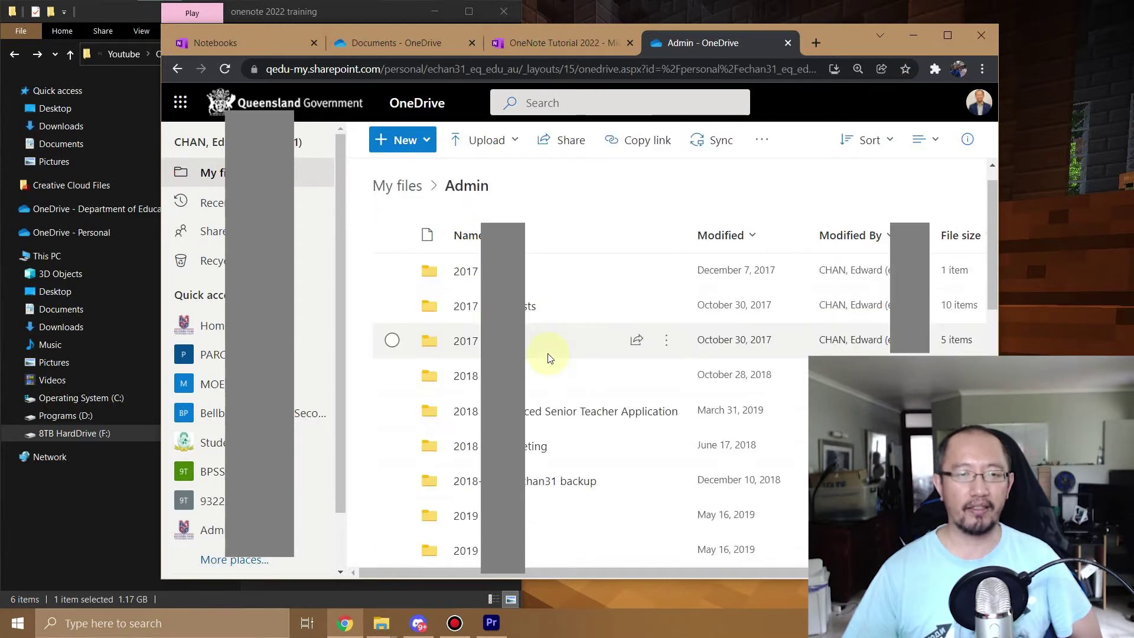
left_click(423, 147)
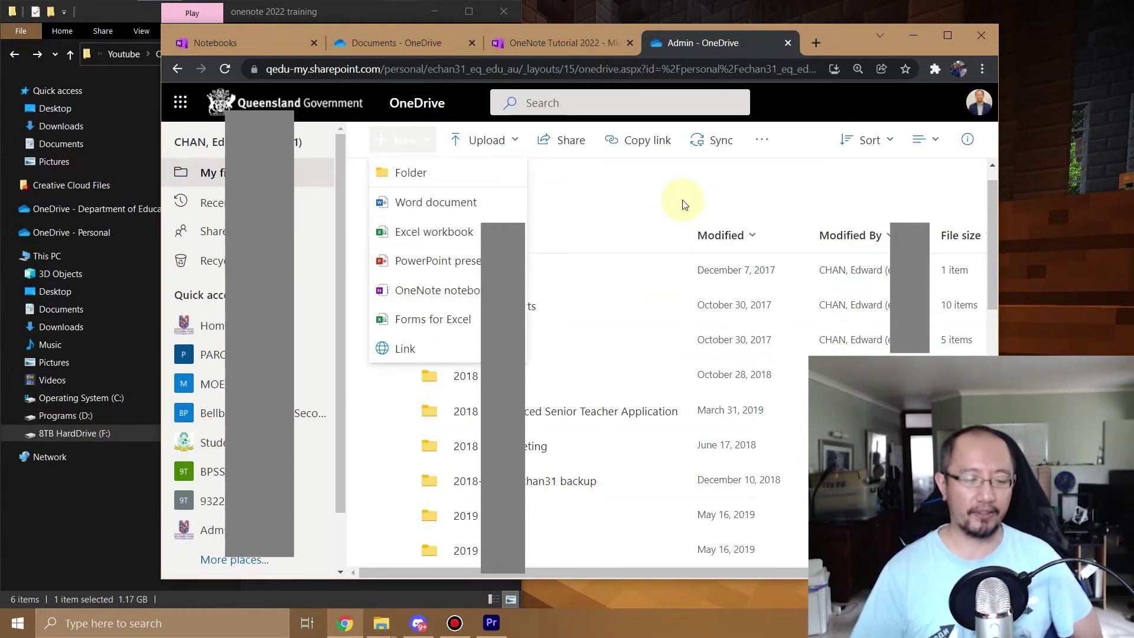
Switch back to the OneNote Tutorial 2022 notebook and rename its untitled section to "Term 1".
left_click(591, 42)
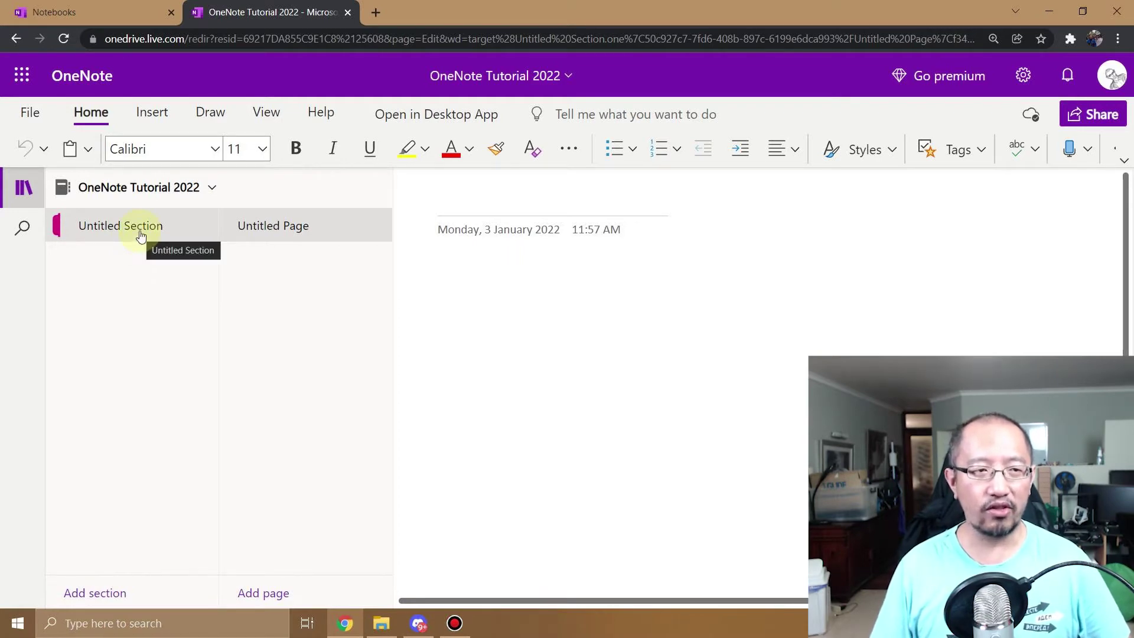
right_click(141, 236)
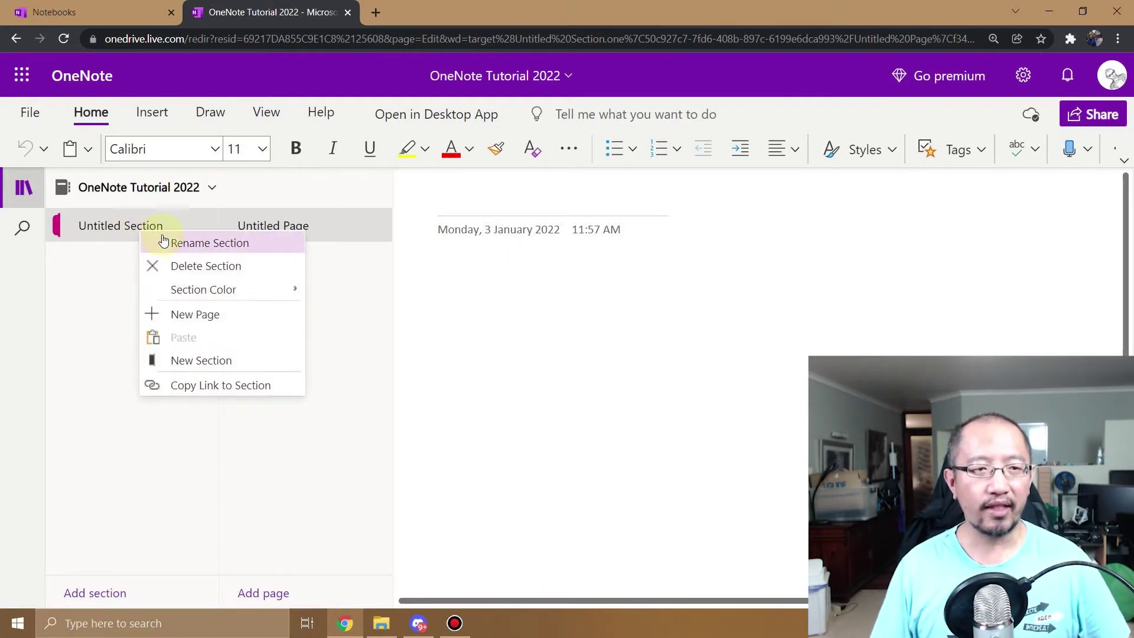
left_click(201, 249)
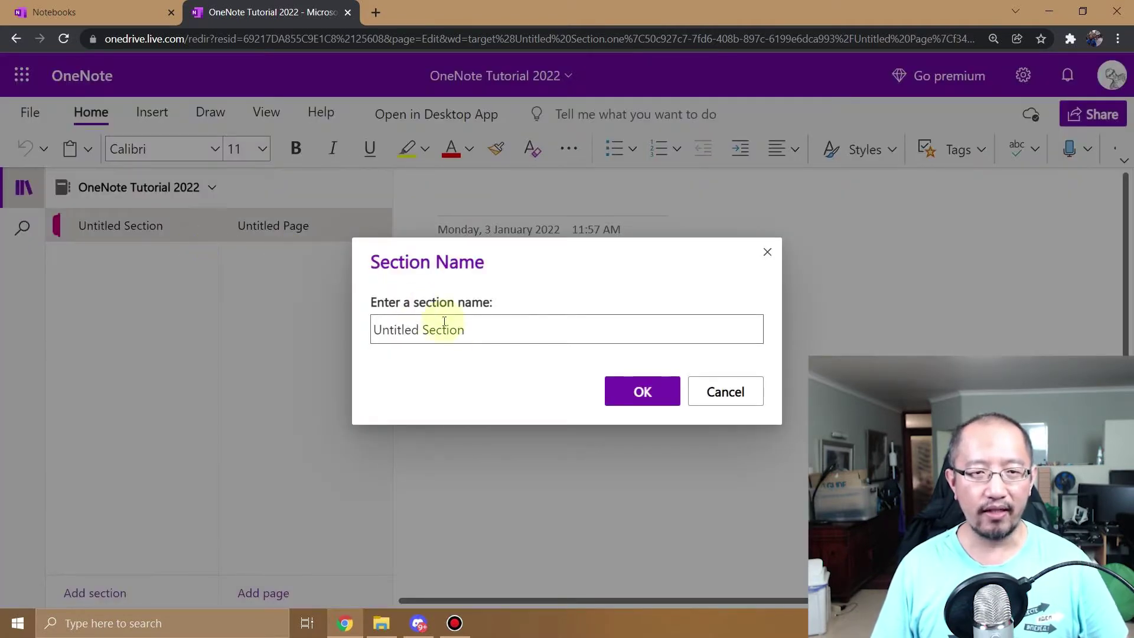
left_click_drag(476, 329, 291, 341)
type("Term 1")
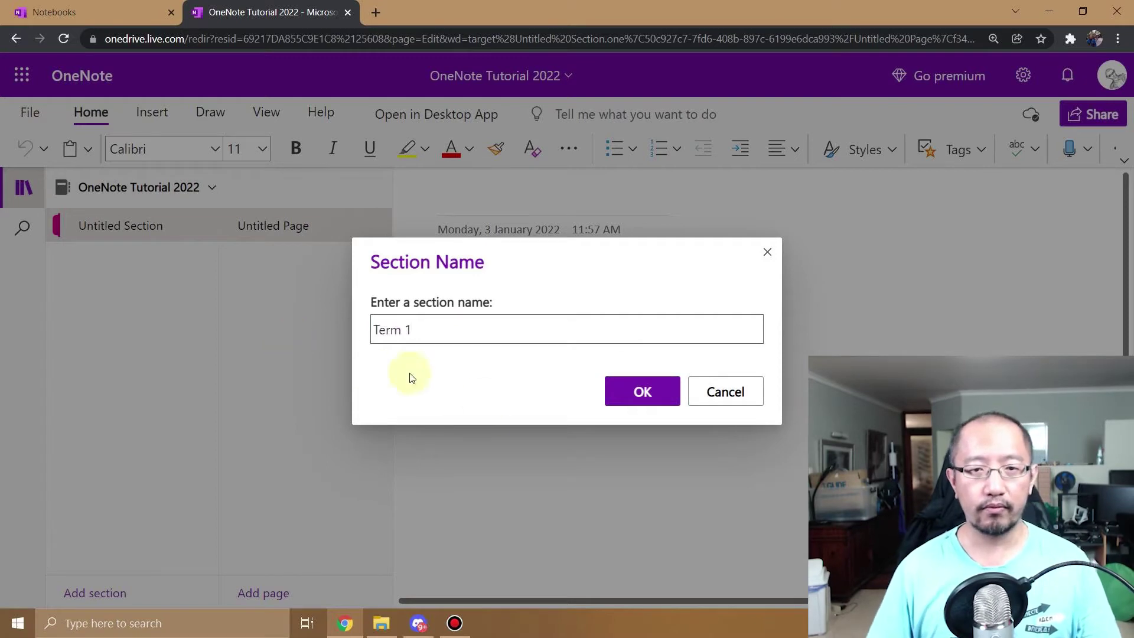
left_click(618, 392)
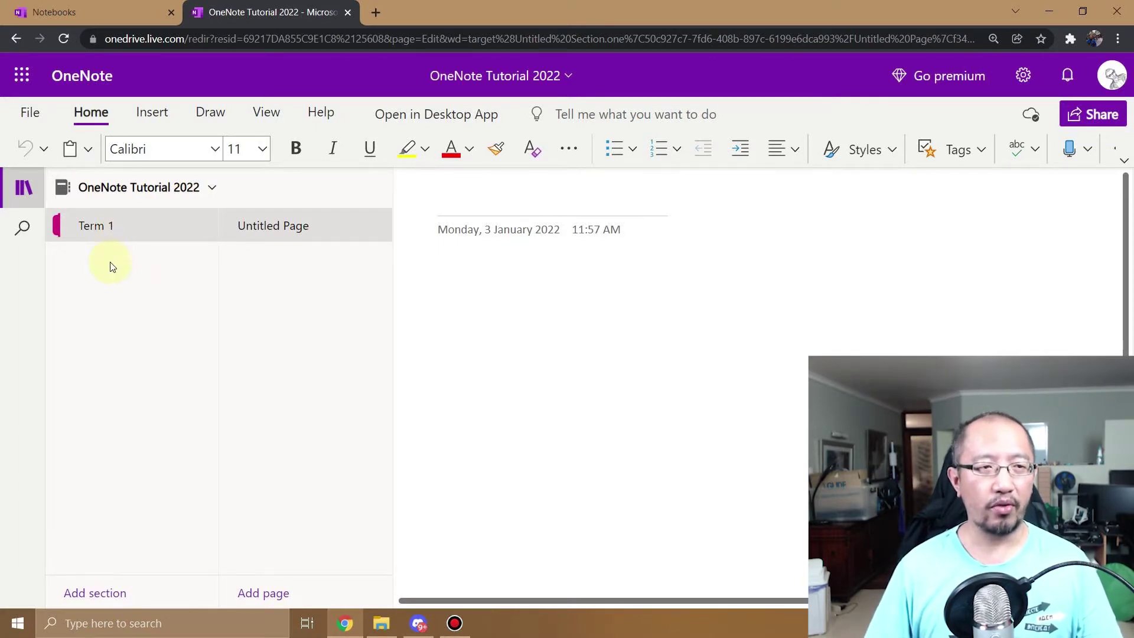
Add three more sections to the notebook, named "Term 2", "Term 3" and "Term 4".
left_click(131, 593)
type("Term 2")
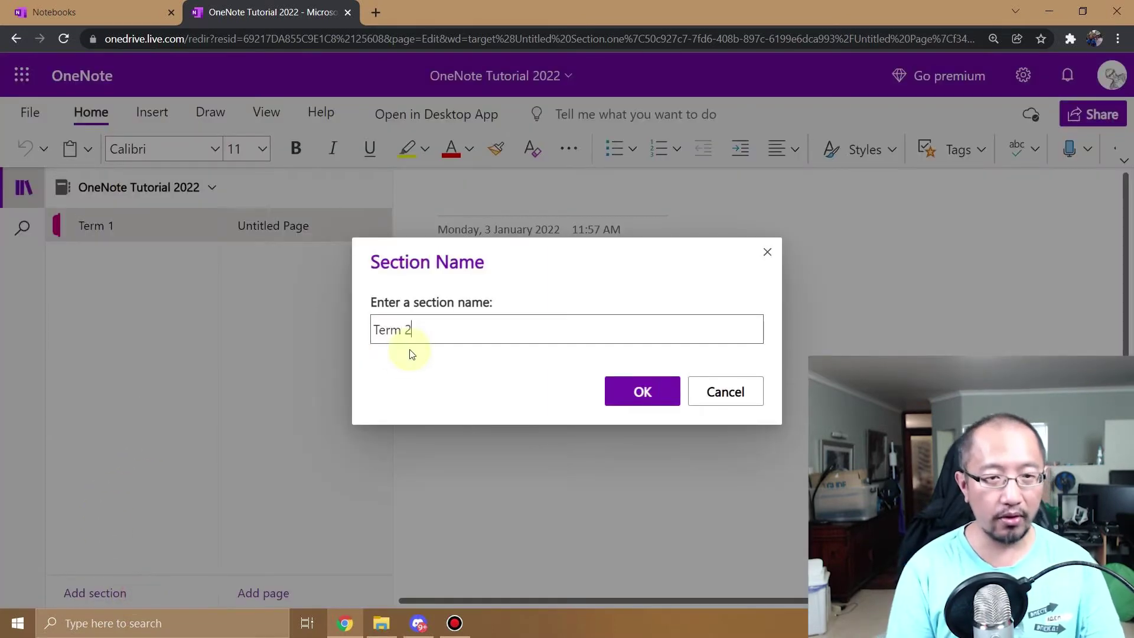
key("Return")
left_click(126, 589)
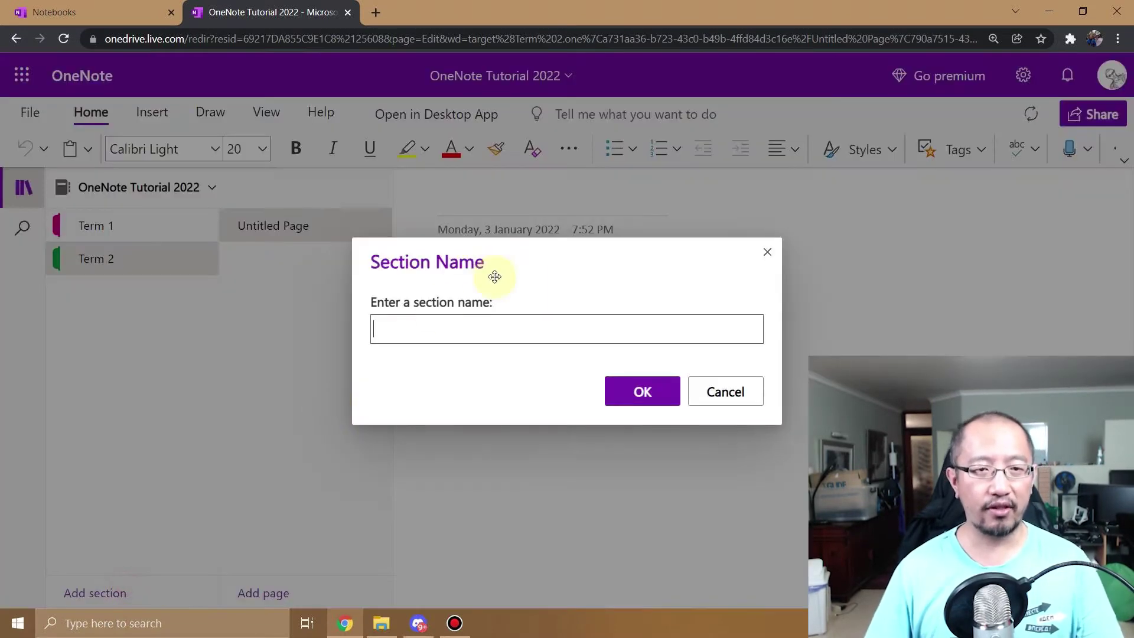
type("Term 3")
key("Return")
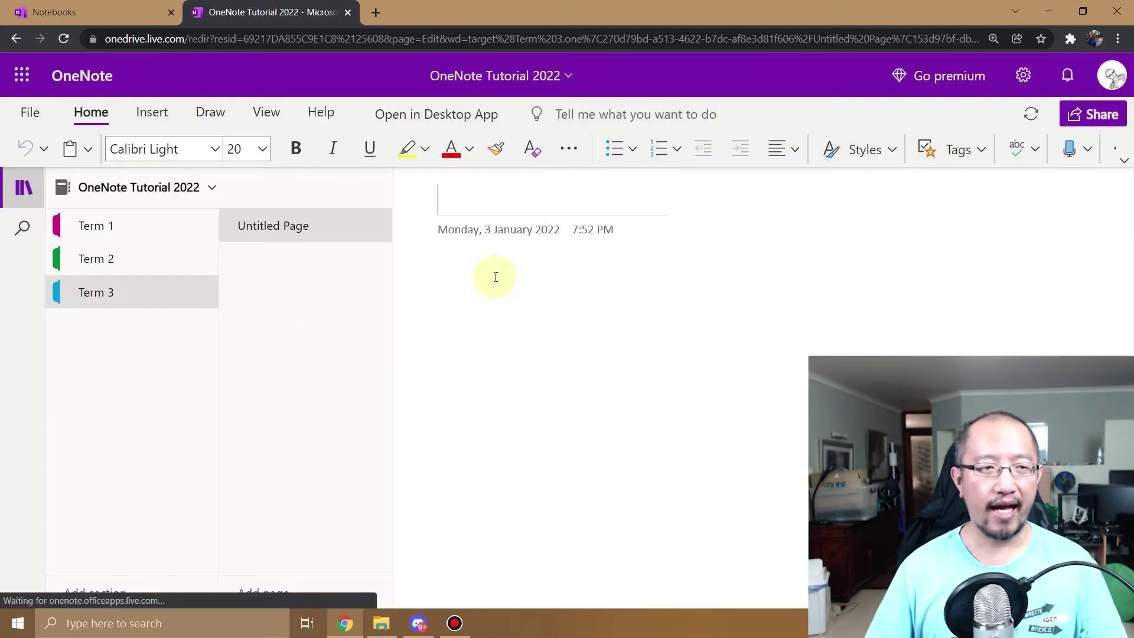
left_click(116, 591)
type("Term 4")
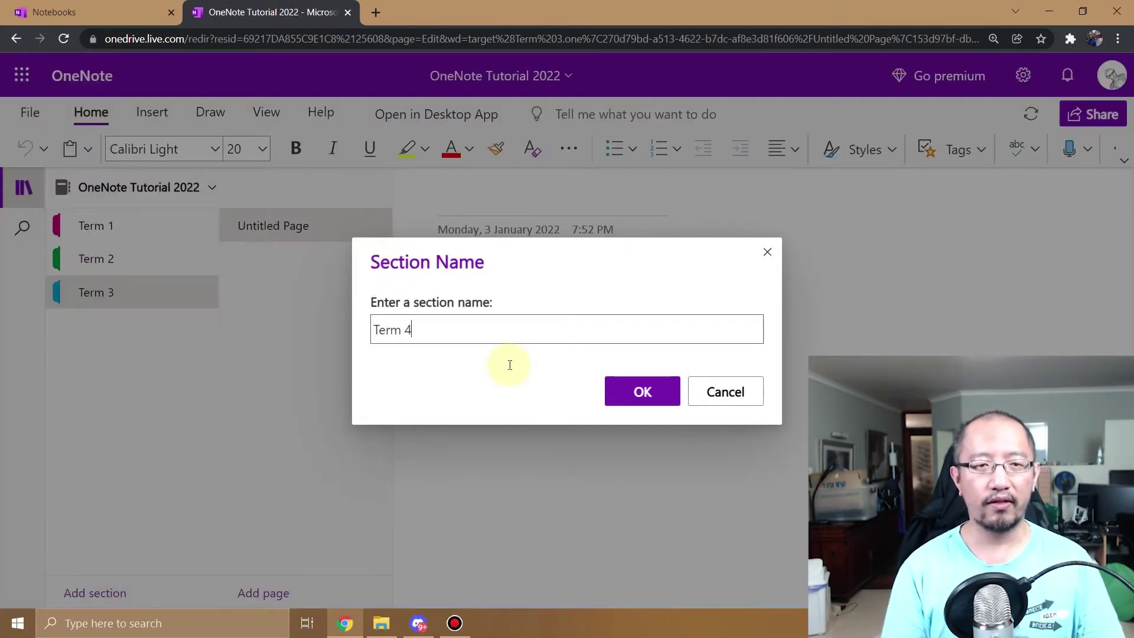
key("Return")
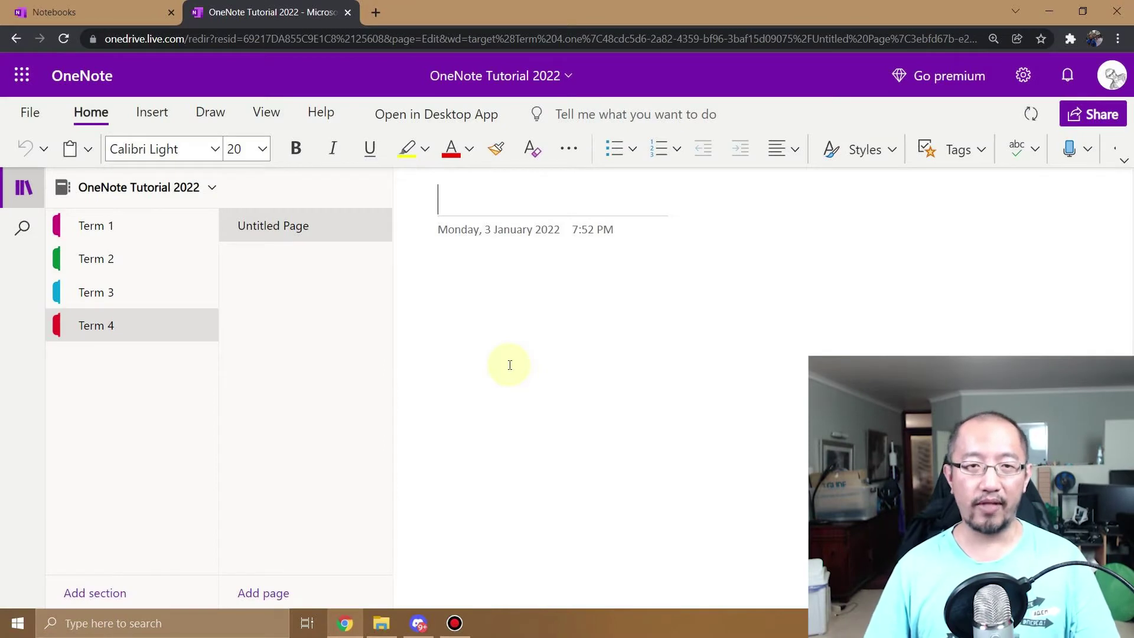
Open the Term 1, Term 2, Term 3 and Term 4 sections in turn to view their pages.
left_click(115, 224)
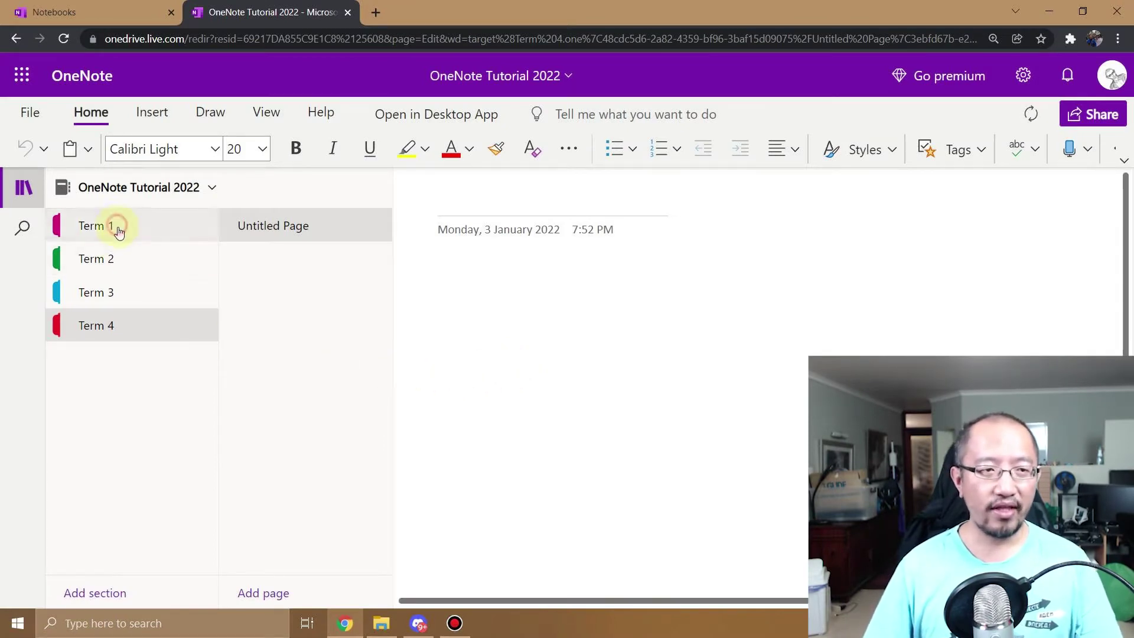
left_click(114, 264)
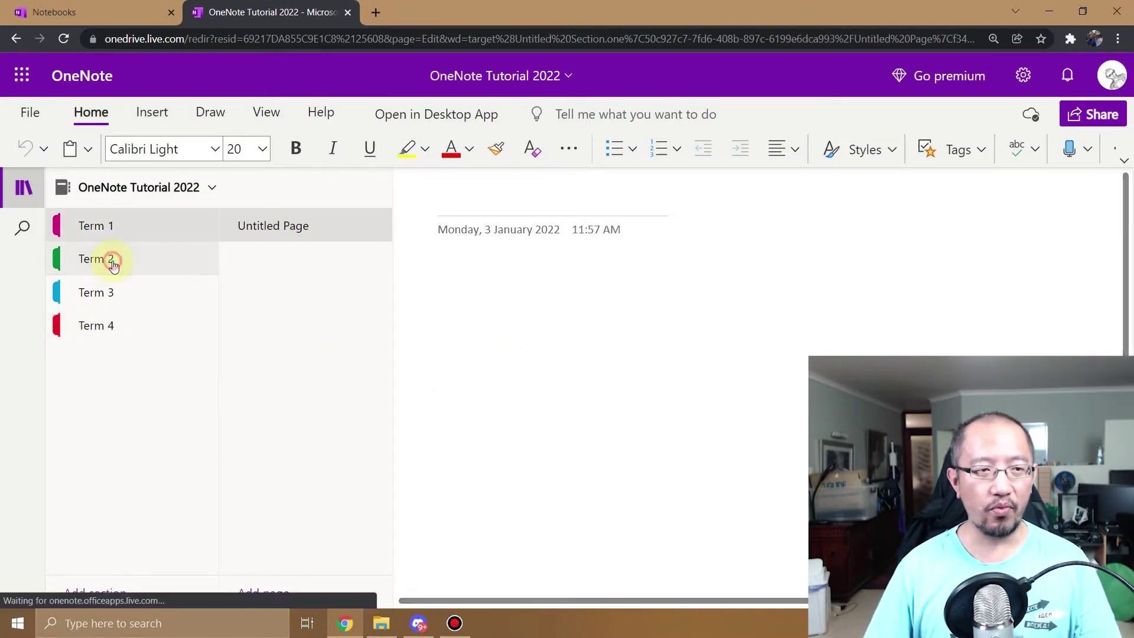
left_click(107, 295)
left_click(109, 326)
Title the untitled page in the Term 1 section "Algebra lesson 1".
left_click(122, 234)
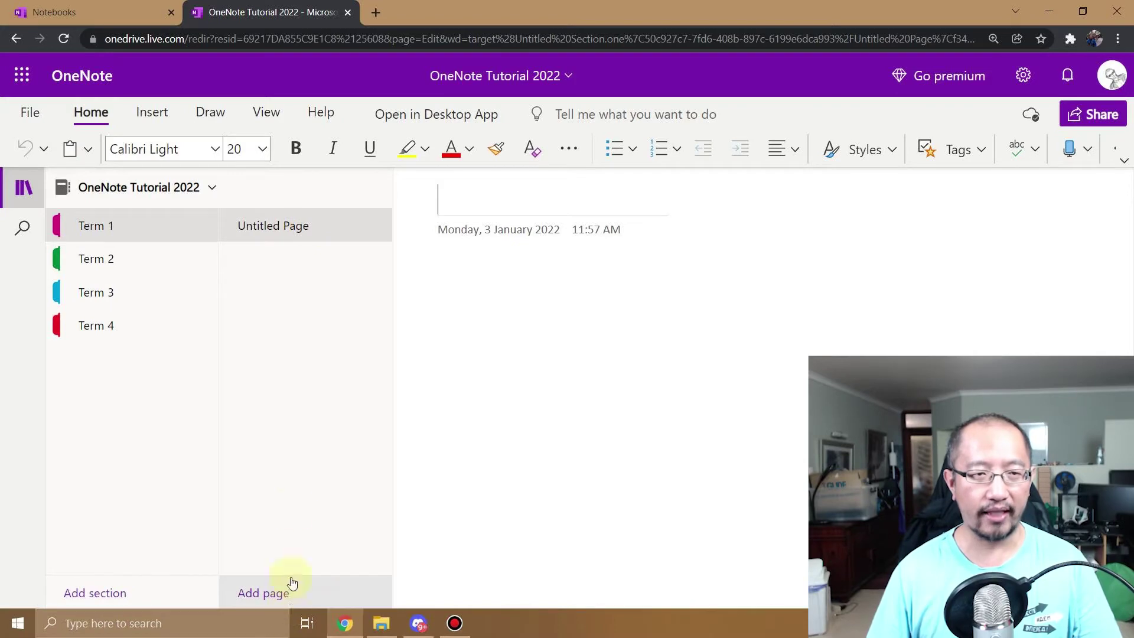
left_click(510, 204)
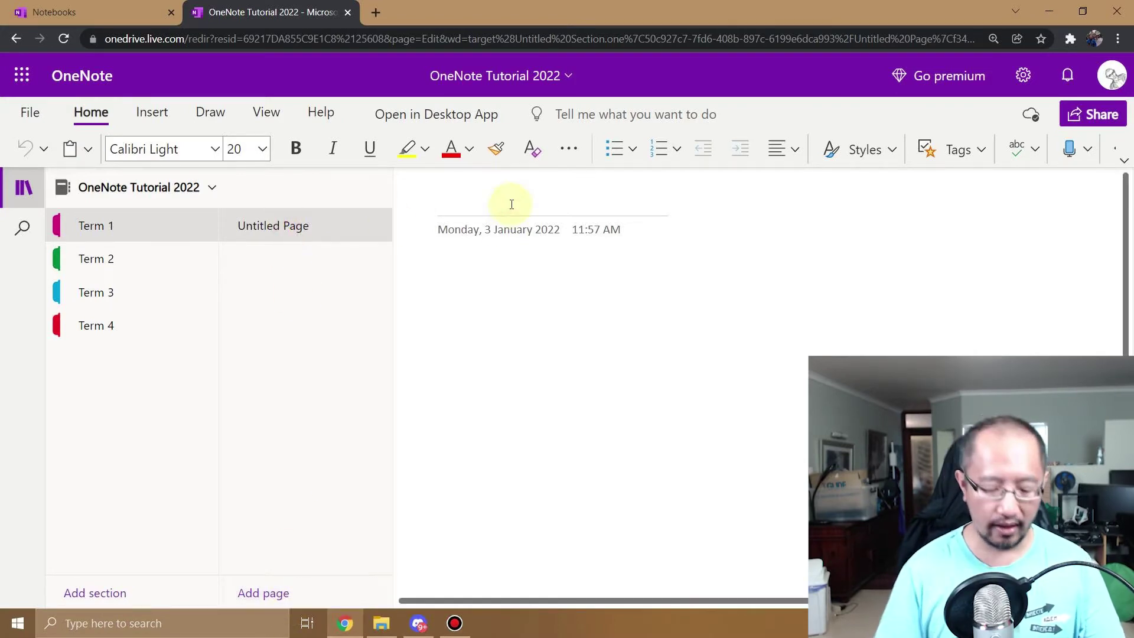
type("Algebra lesson 1")
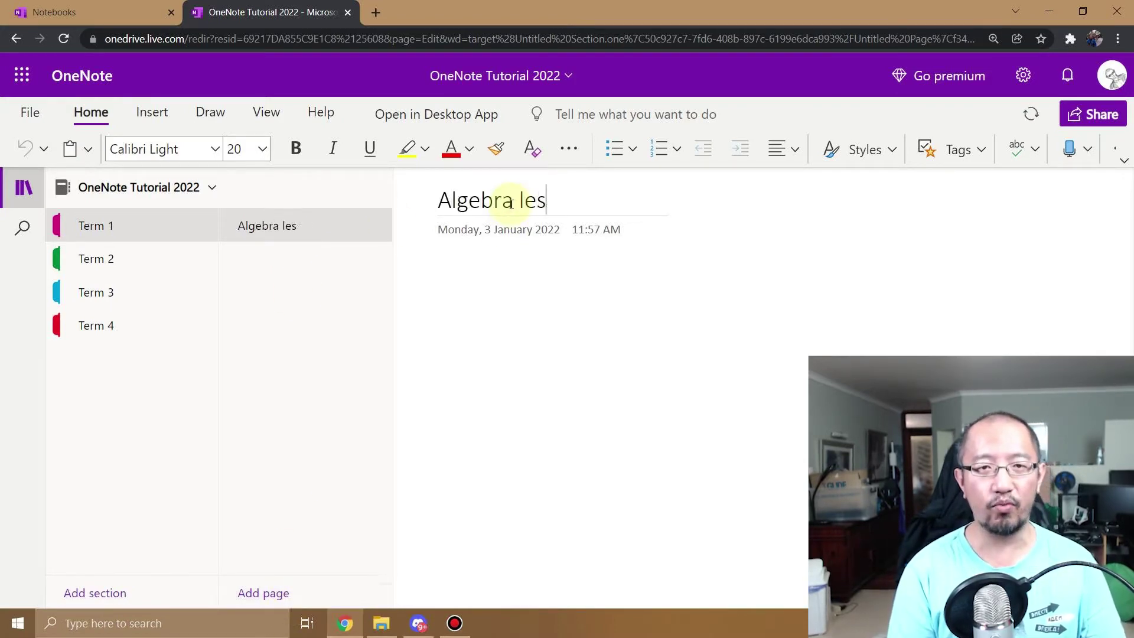
Add two more pages to the Term 1 section, titled "Algebra lesson 2" and "Algebra lesson 3".
left_click(293, 595)
left_click(478, 204)
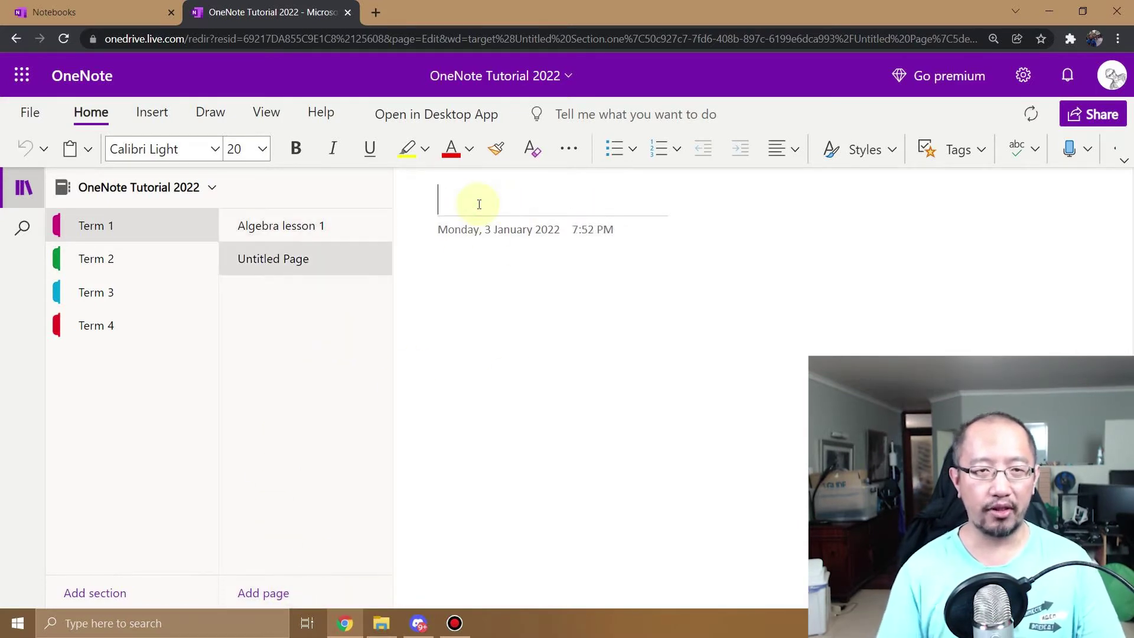
type("Algebra lesson 2")
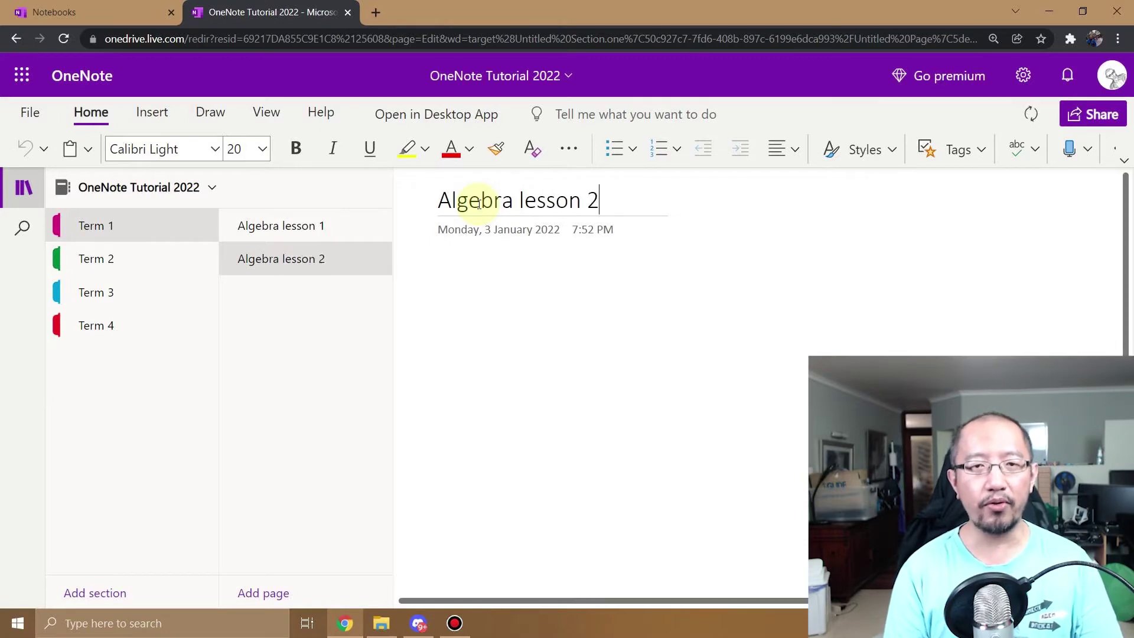
key("Return")
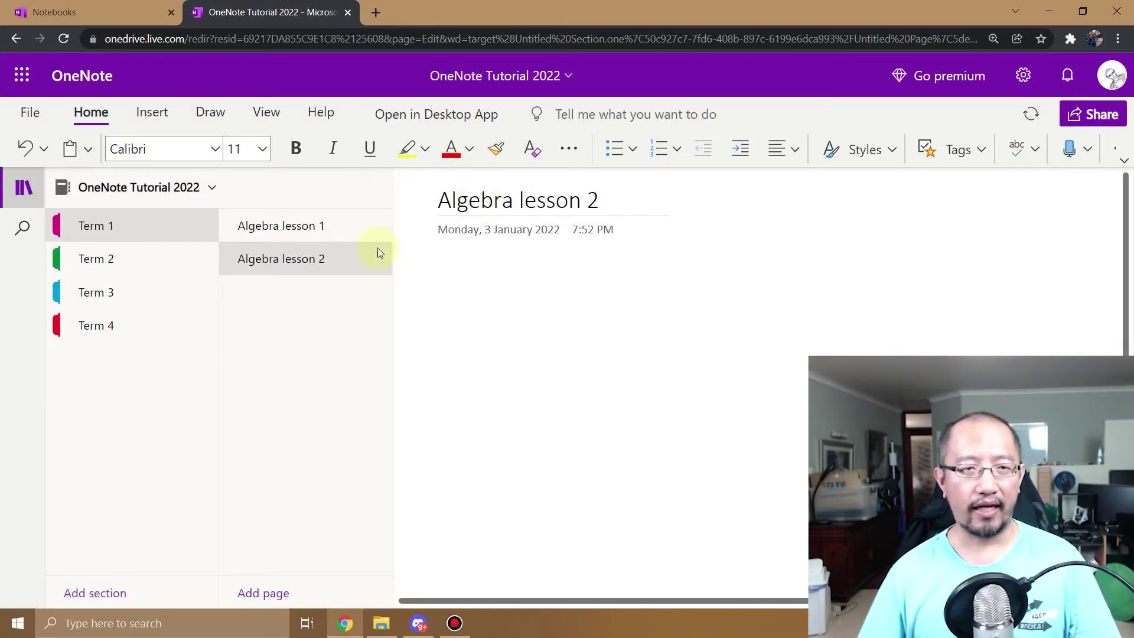
left_click(274, 594)
left_click(471, 211)
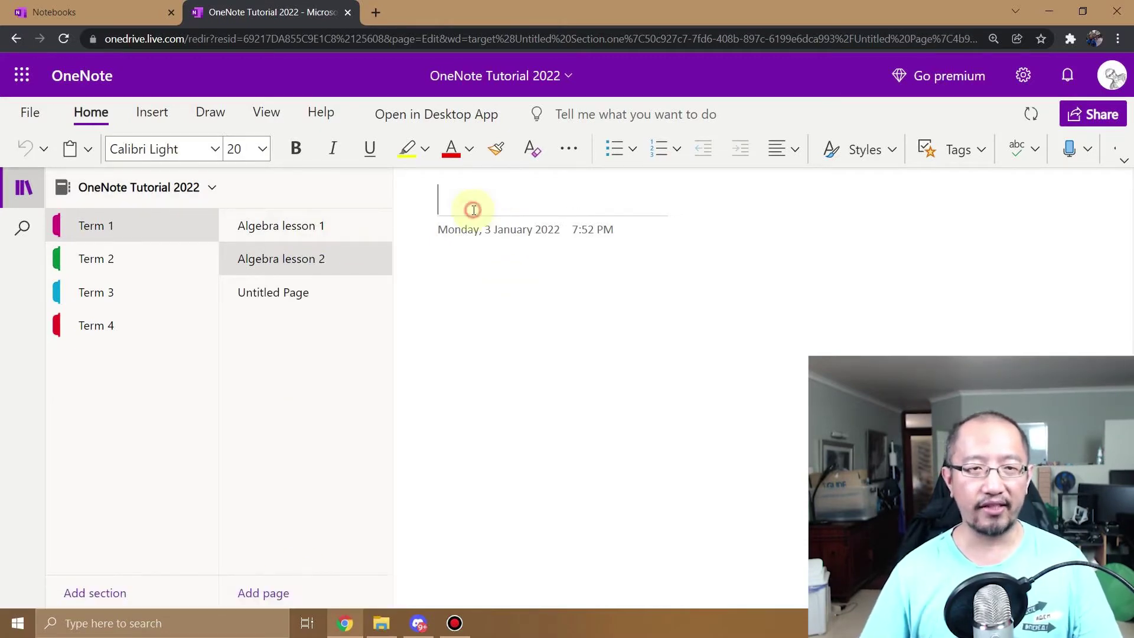
type("Algebra lesson 3")
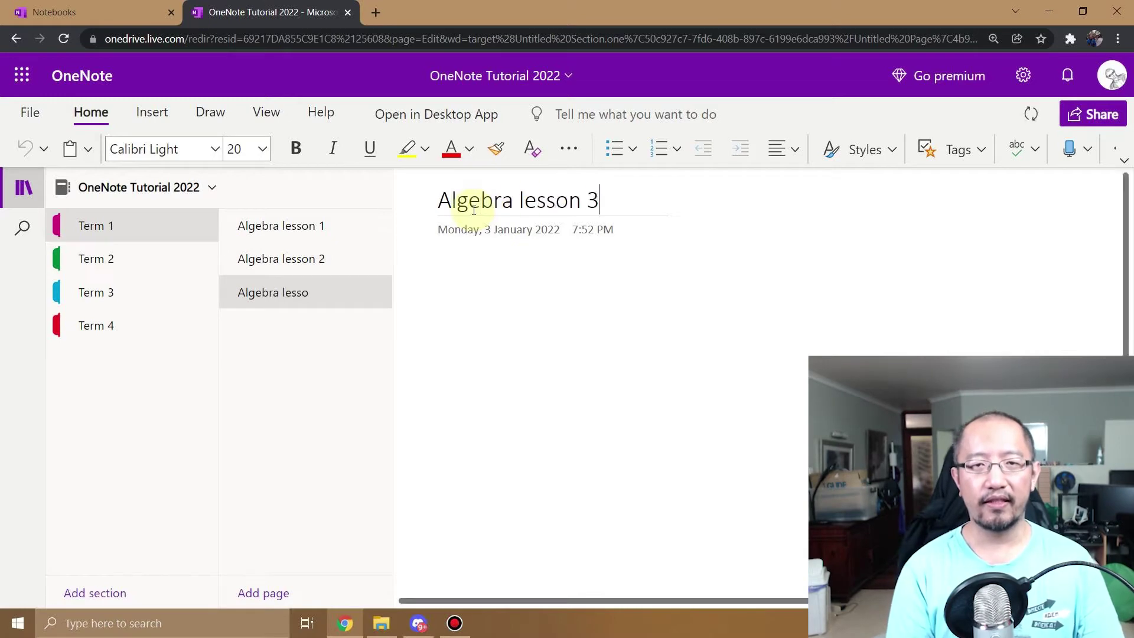
key("Return")
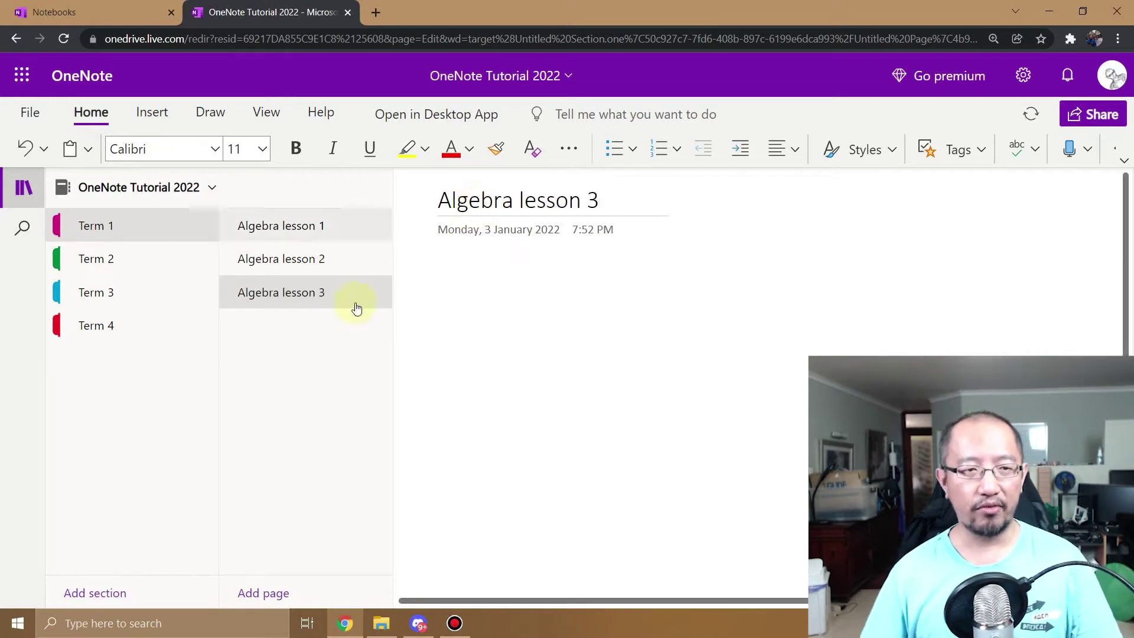
Add two pages titled "Trigonometry lesson 1" and "Trigonometry lesson 2" to the Term 1 section.
left_click(295, 596)
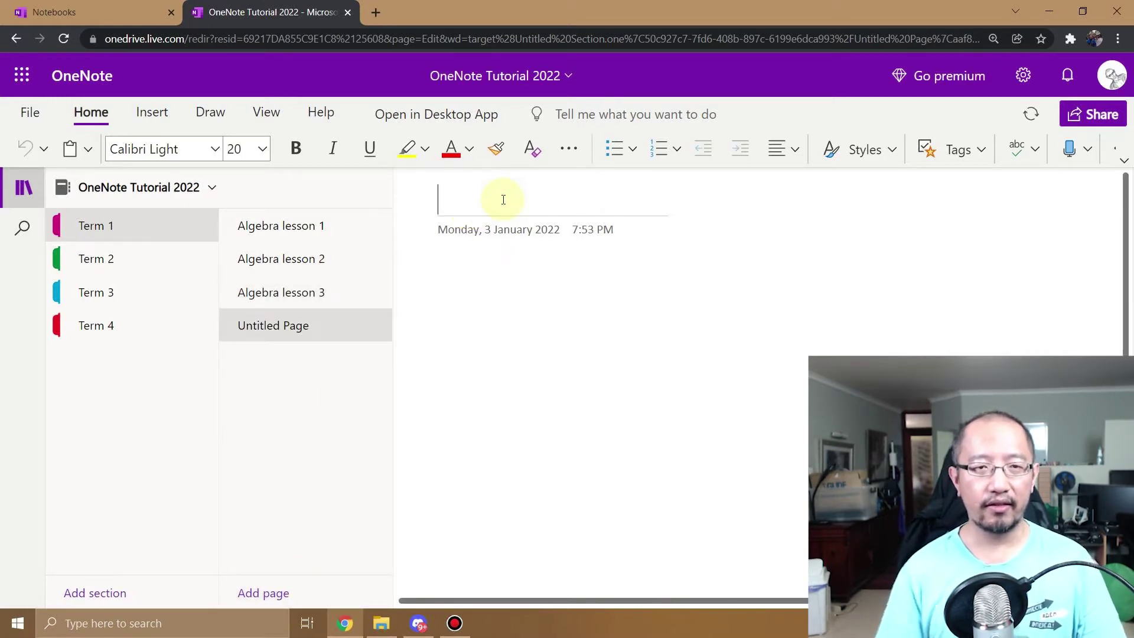
type("Trigonometry lesson 1")
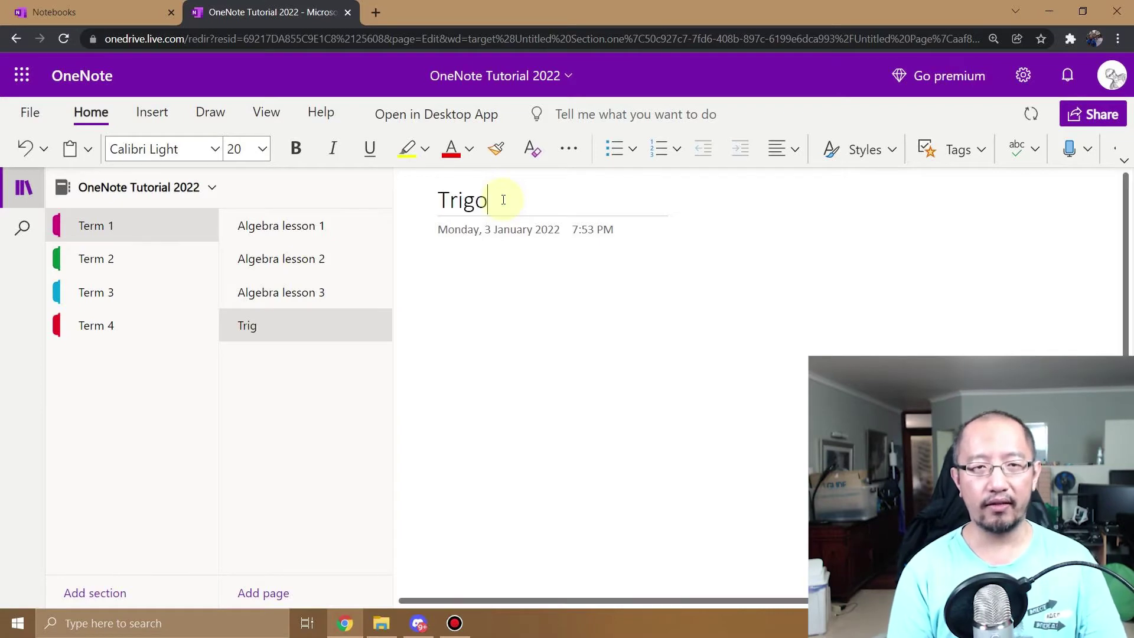
key("Return")
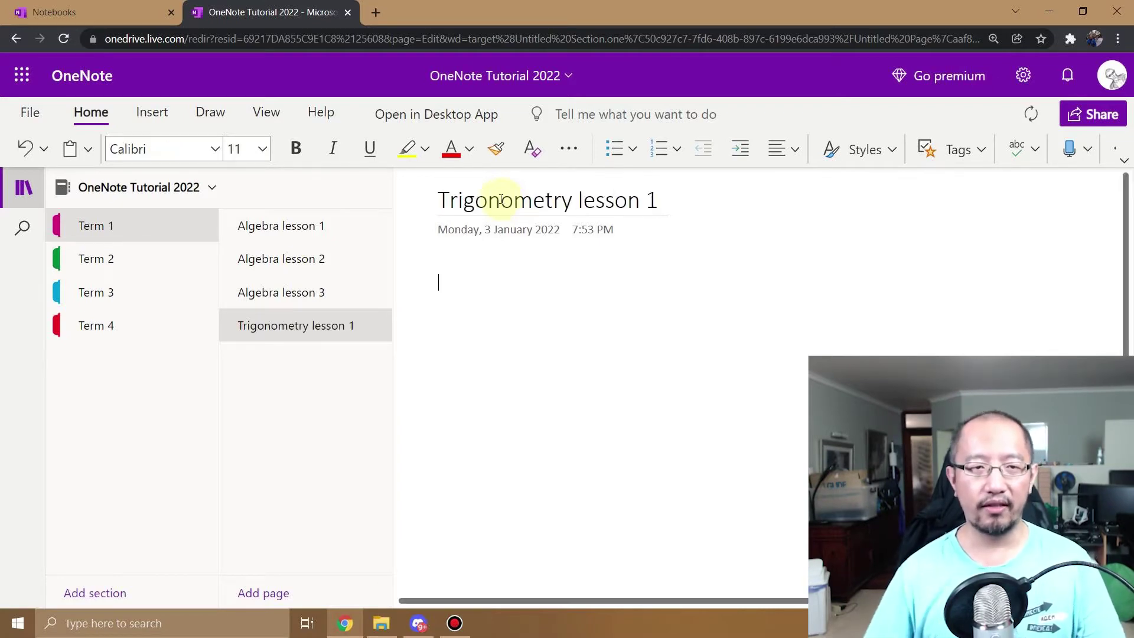
left_click(294, 593)
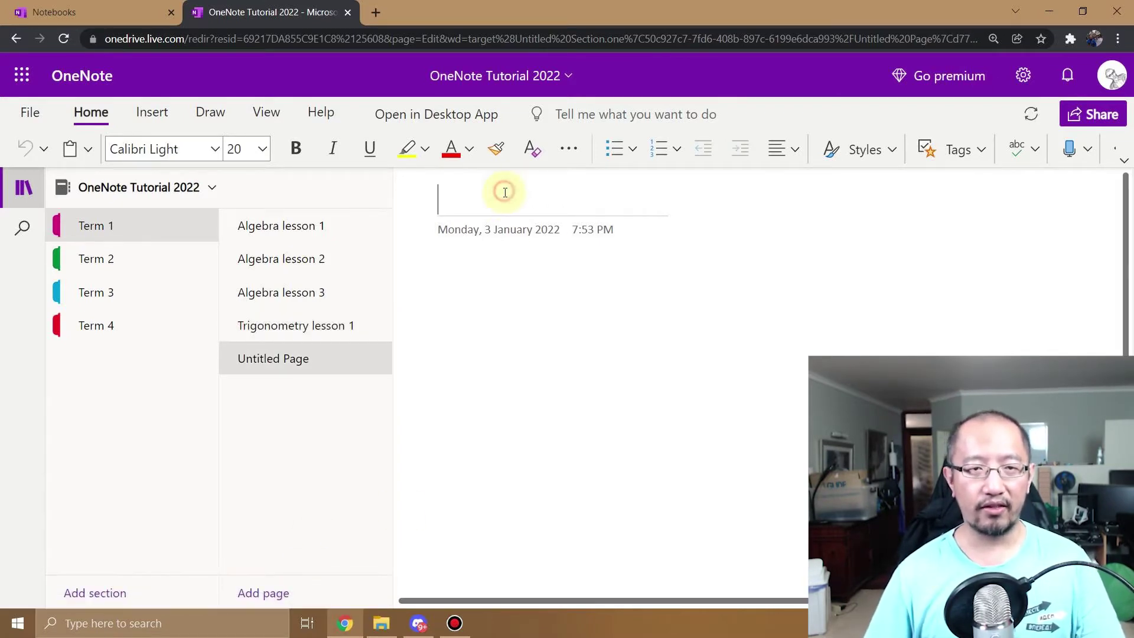
type("Trigonom")
key("BackSpace")
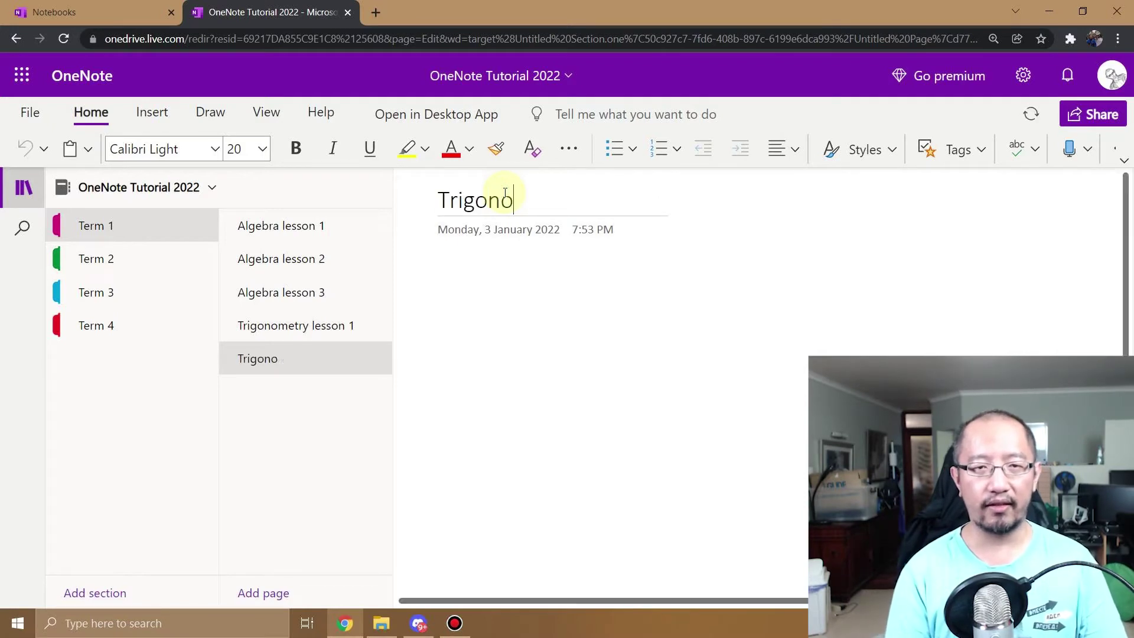
type("metry lesson 2")
key("Return")
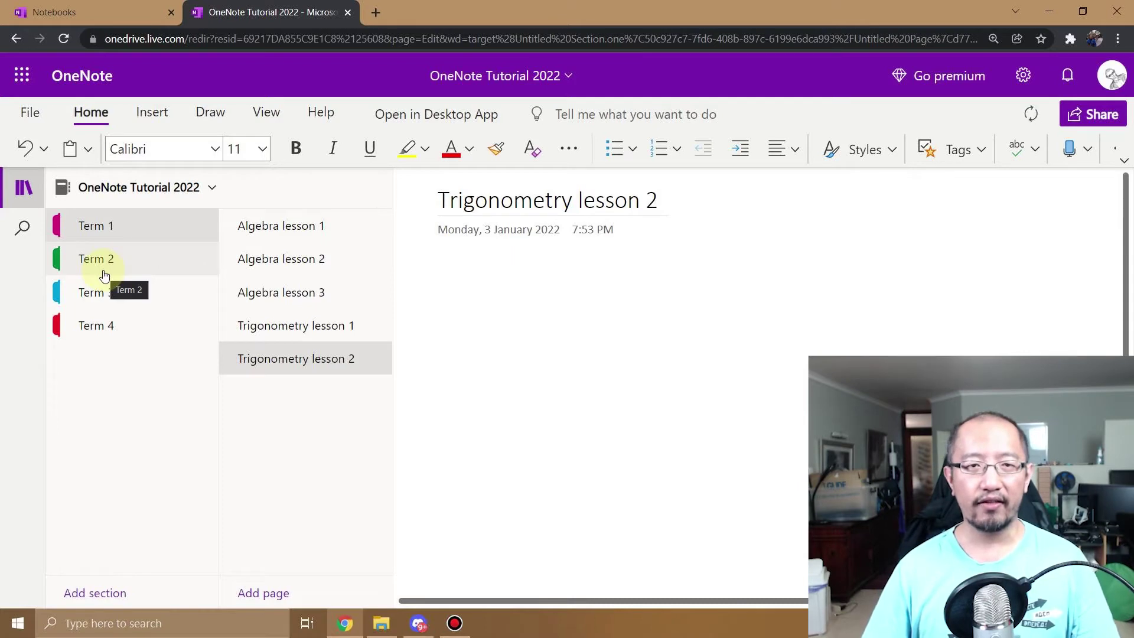
Open the Algebra lesson 1 page and write "Hello everyone. Today let's work on adding in algebra (combining like terms)." in its body.
left_click(255, 236)
left_click(266, 257)
left_click(261, 233)
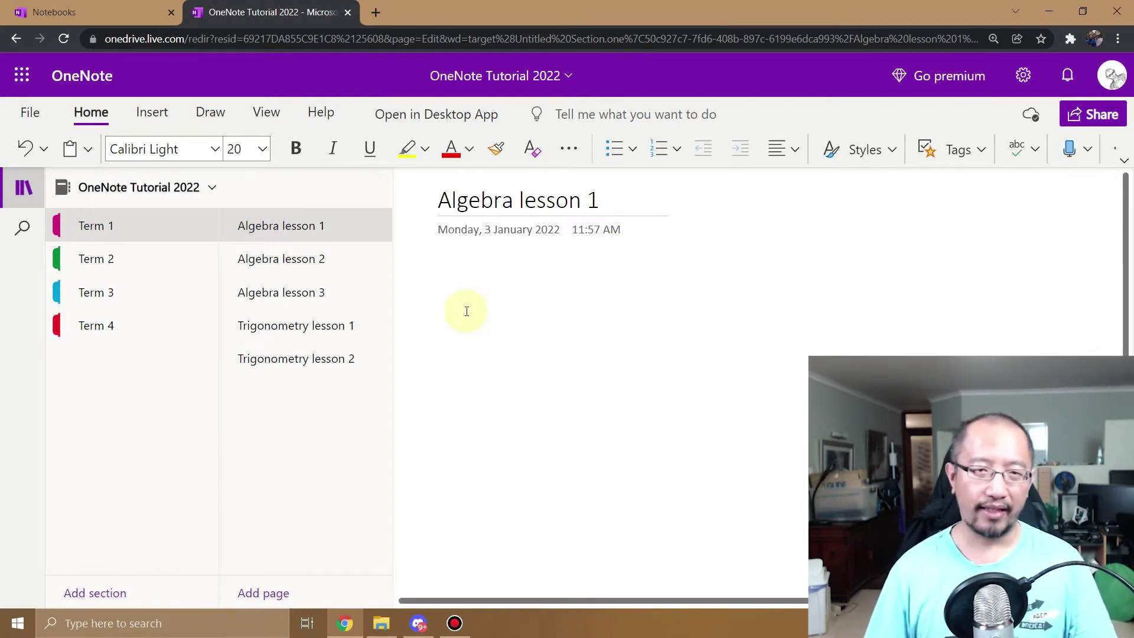
left_click(445, 285)
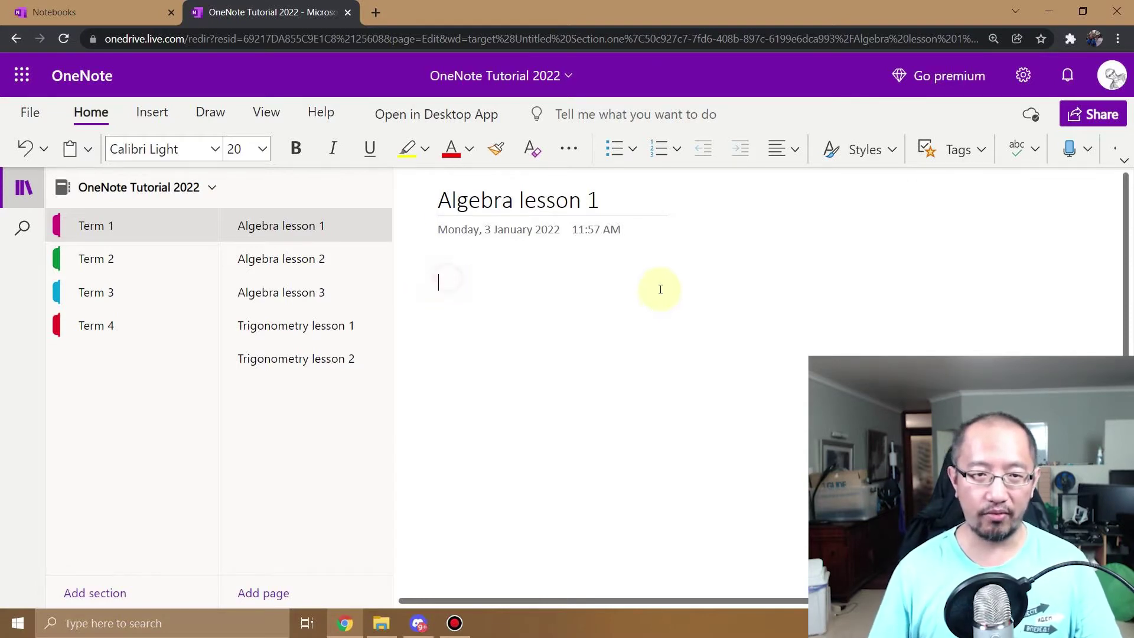
type("Hel")
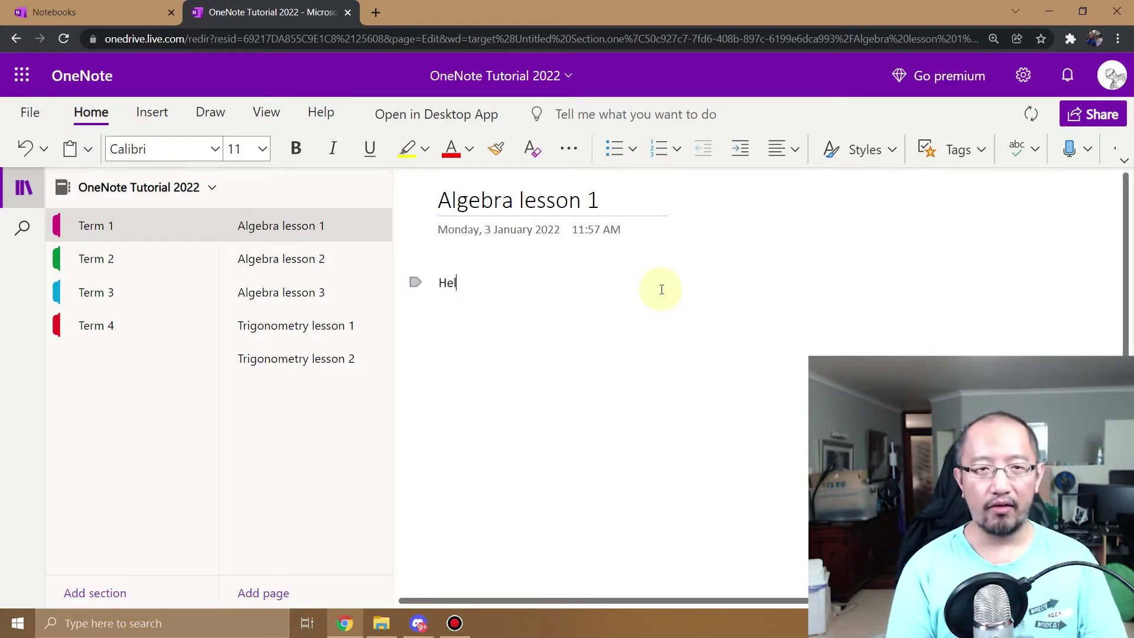
type("lo everyone. Today let's work on ")
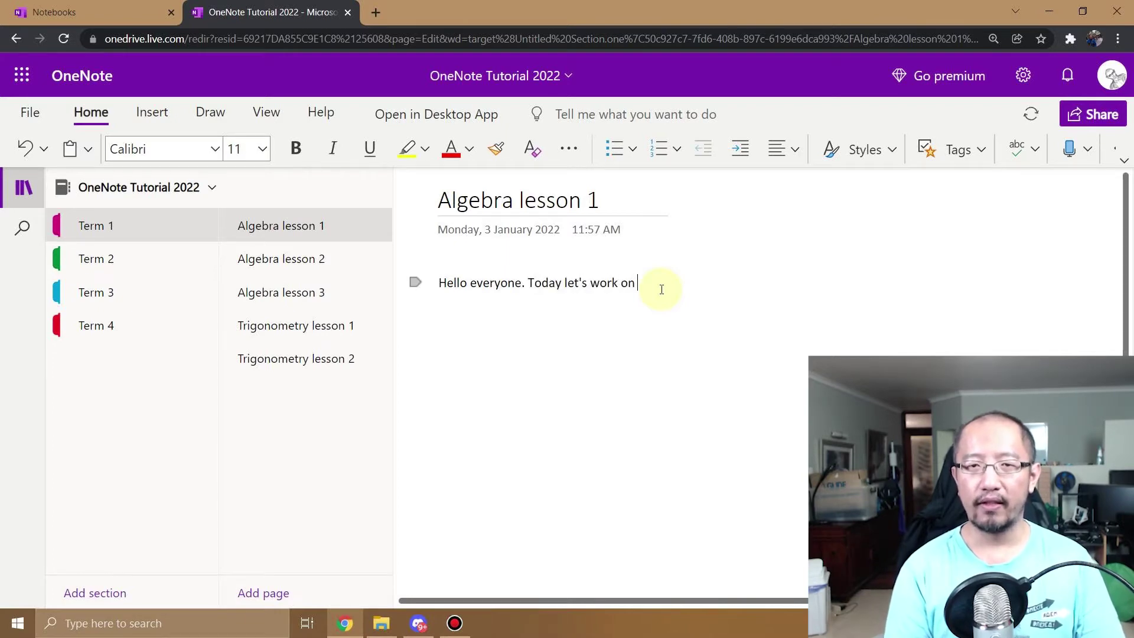
type("adding ")
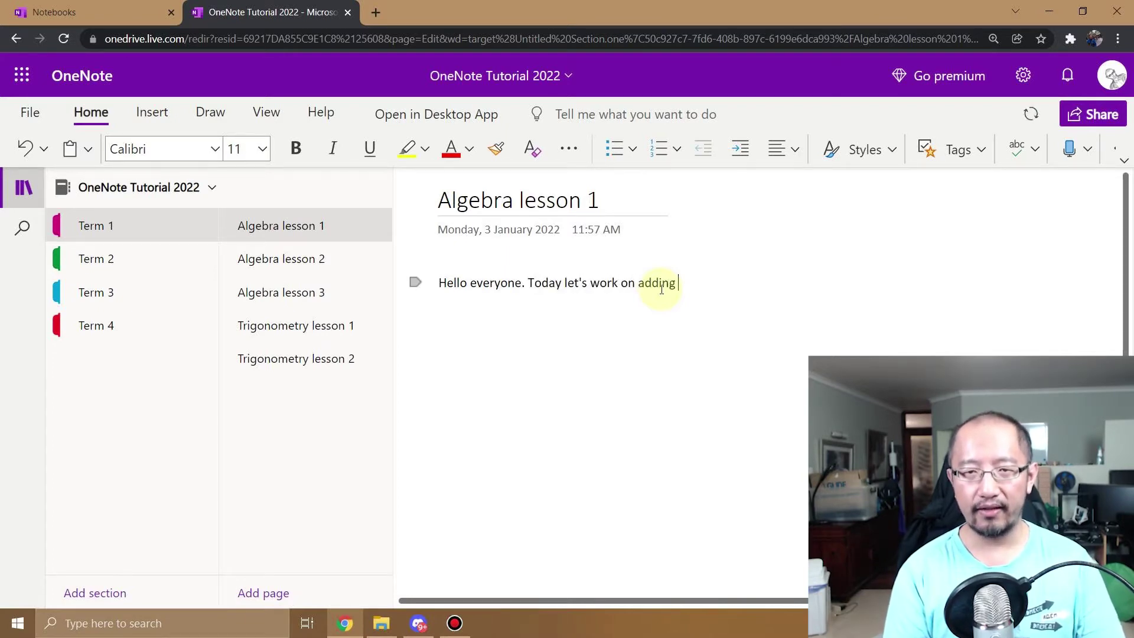
type("in alg")
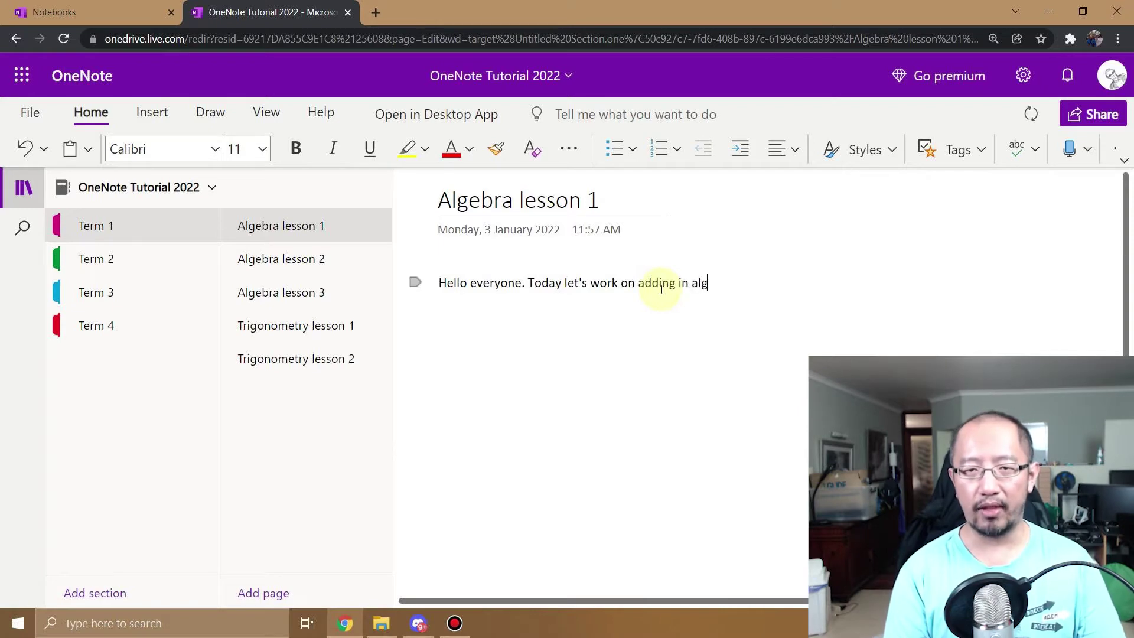
type("ebra (")
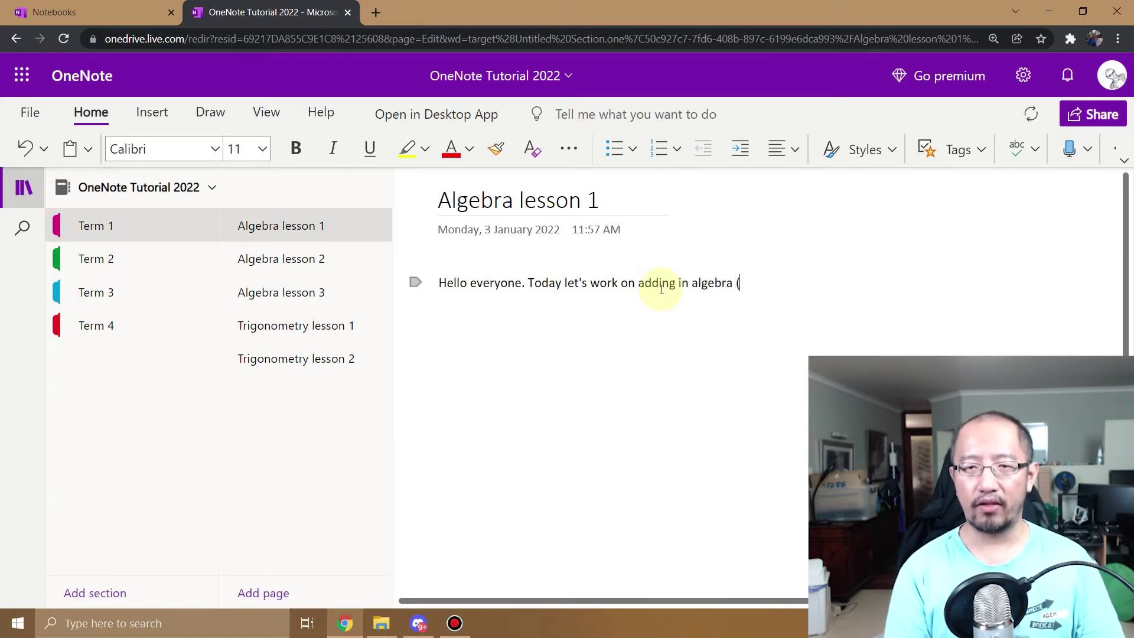
type("combining like terms).")
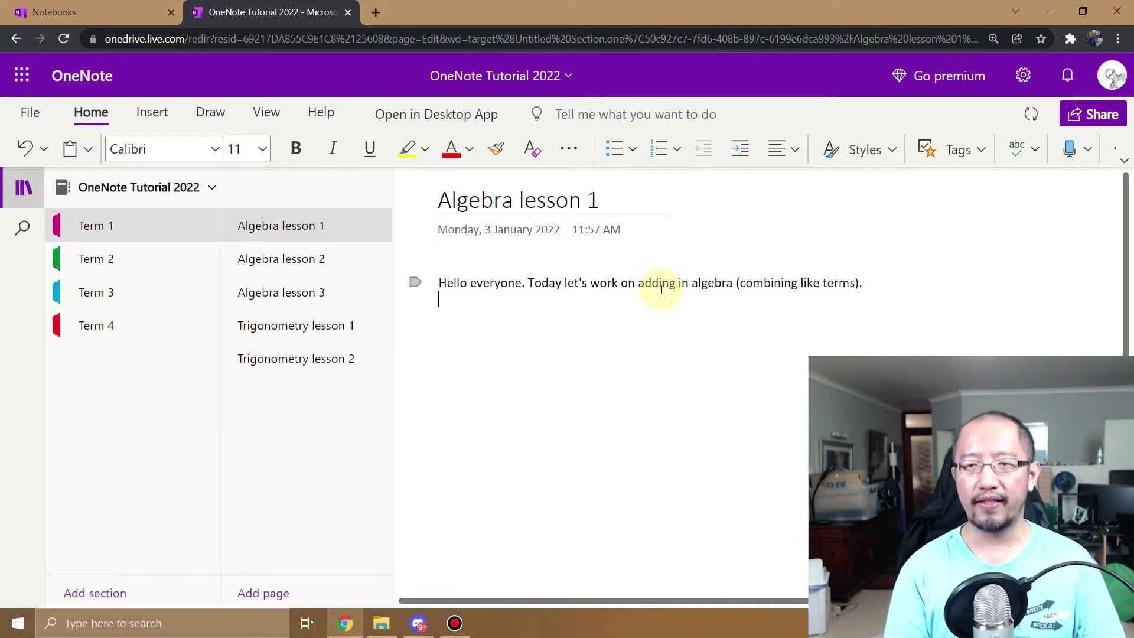
Below the introduction on the Algebra lesson 1 page, write the equations "X + X = 2X." and "2X + 3X = 5X" on separate lines.
key("Return")
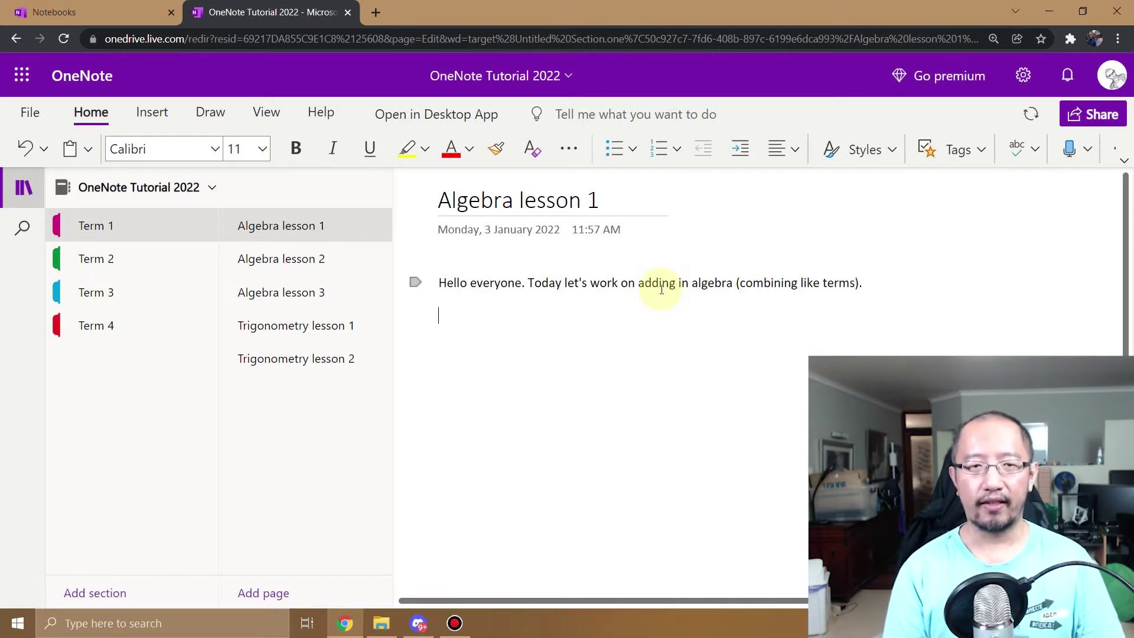
type("x + x")
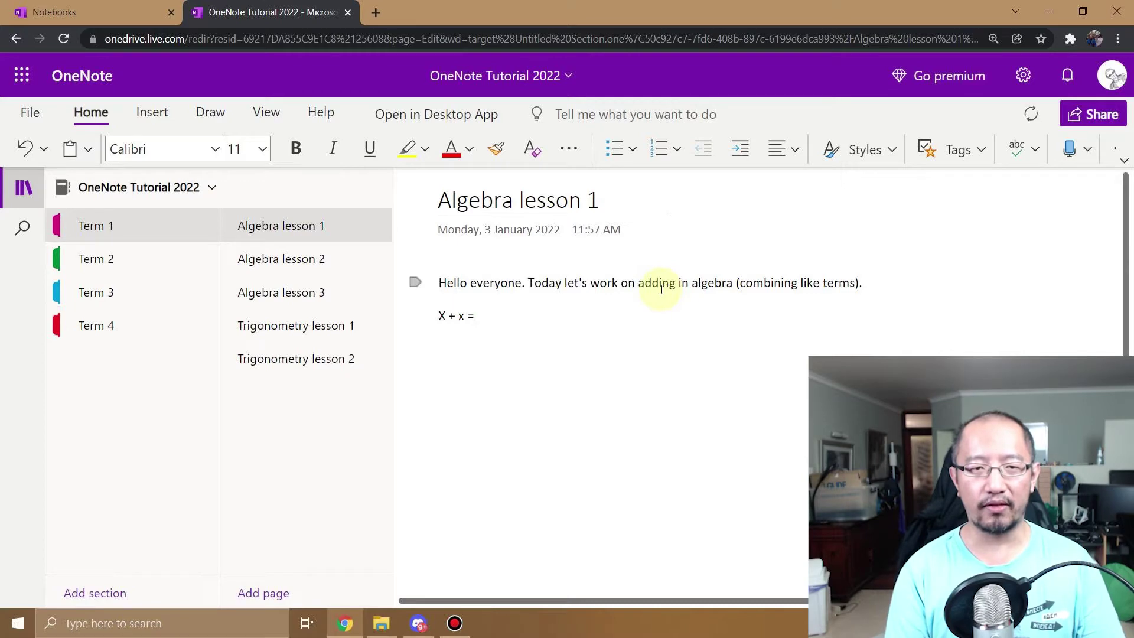
key("BackSpace")
type("X = 2X.")
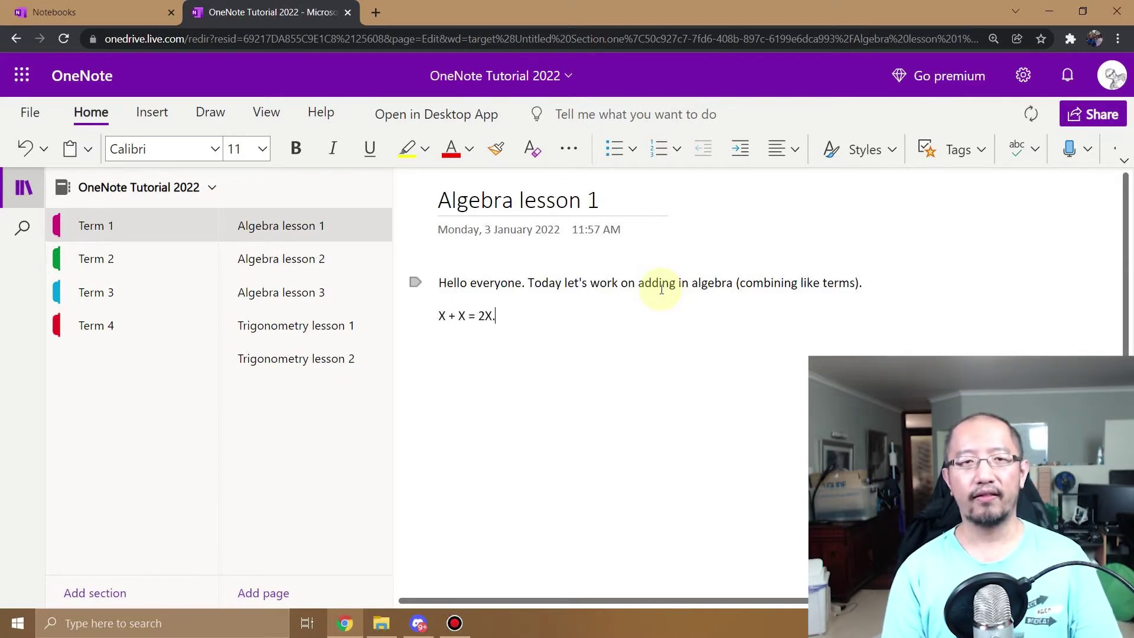
key("Return")
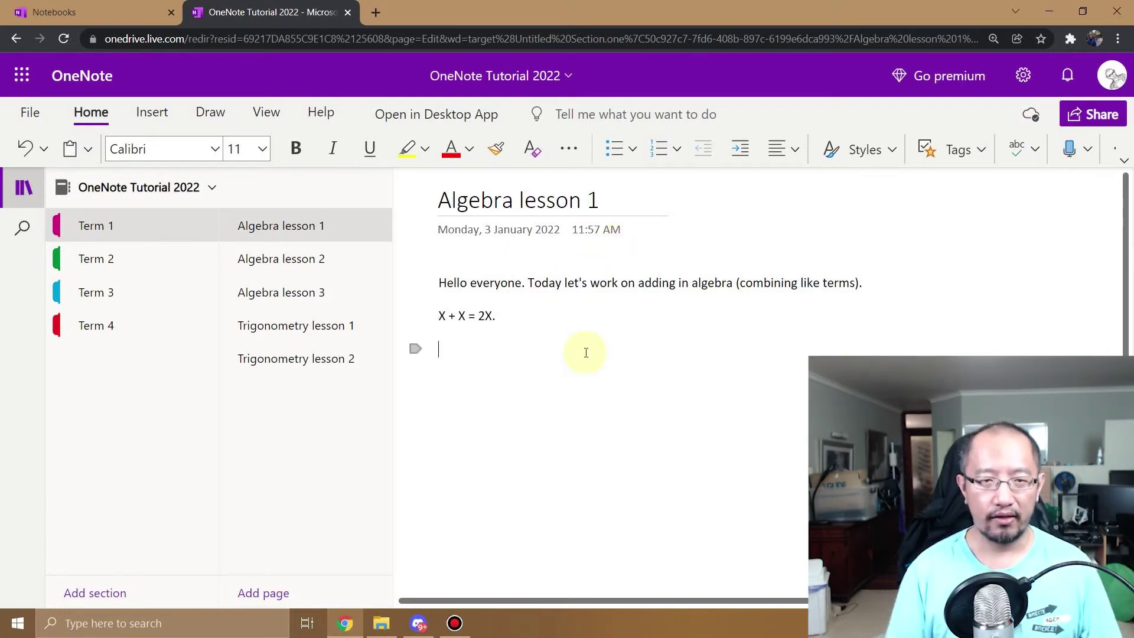
type("2X +")
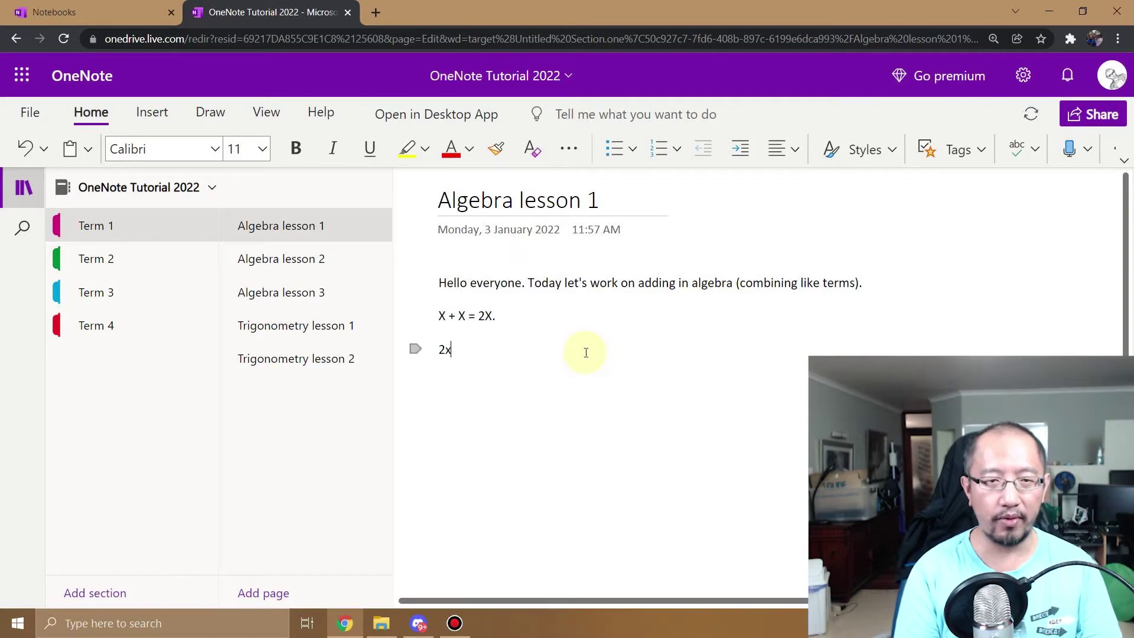
type(" 3X ")
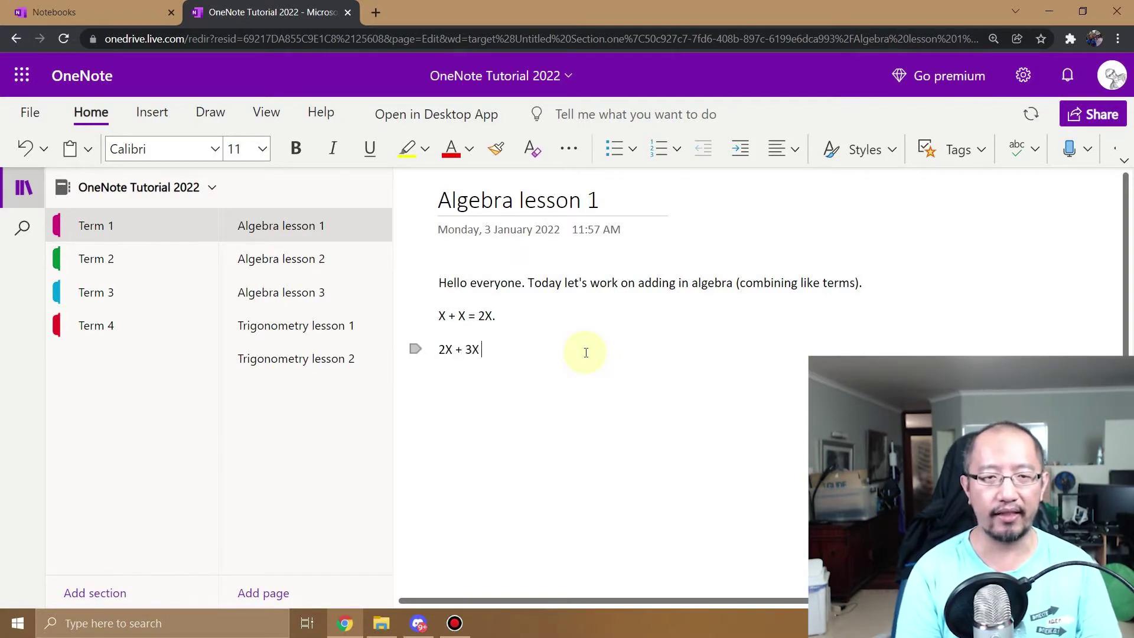
type("= 5X")
key("Return")
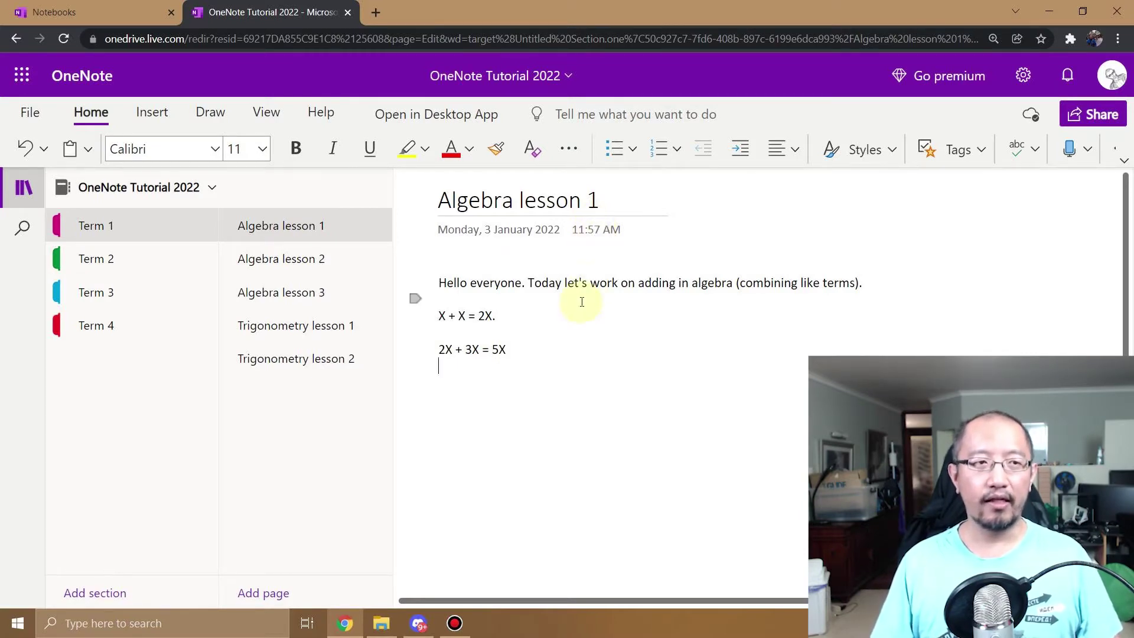
Switch the notebook to the OneNote desktop app and locate OneNote Tutorial 2022 in the notebook list.
left_click(466, 122)
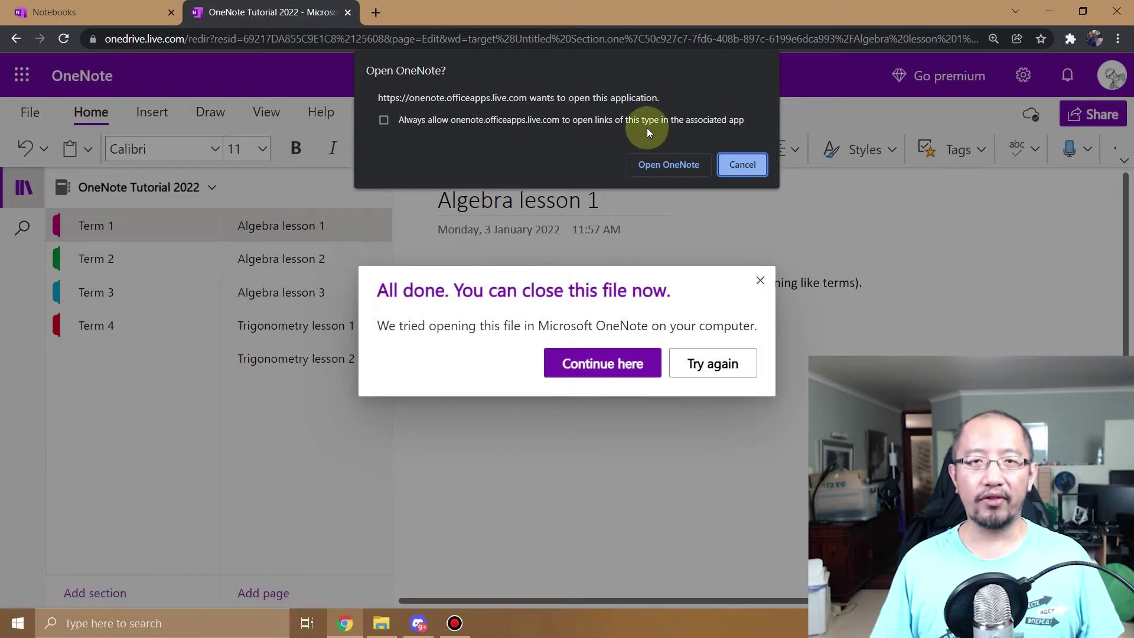
left_click(667, 167)
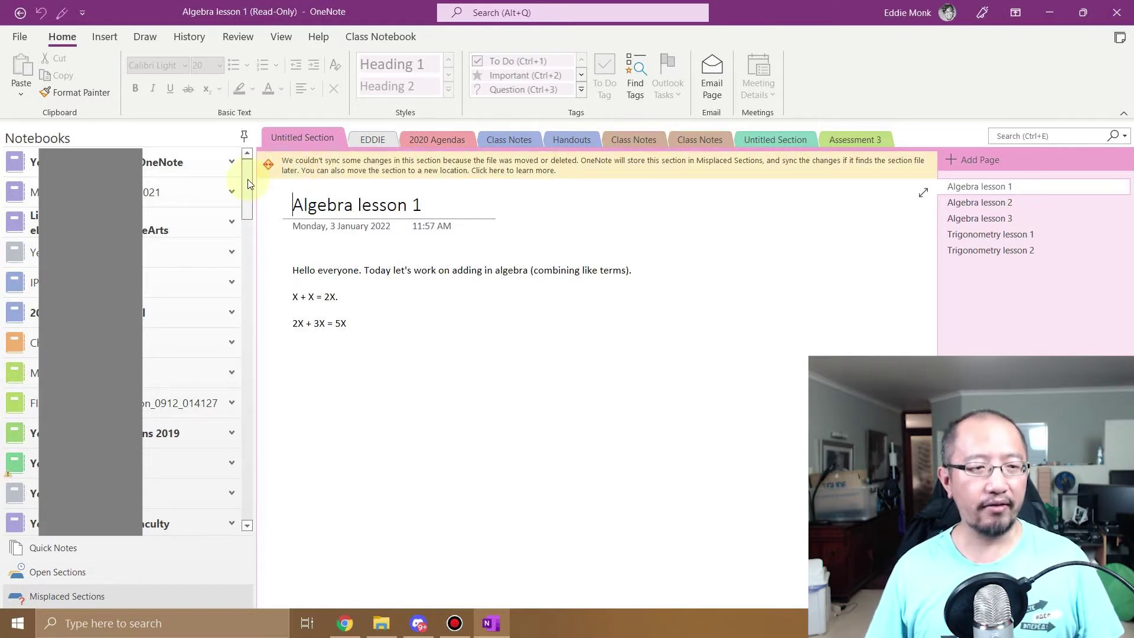
scroll(248, 194, "down", 1)
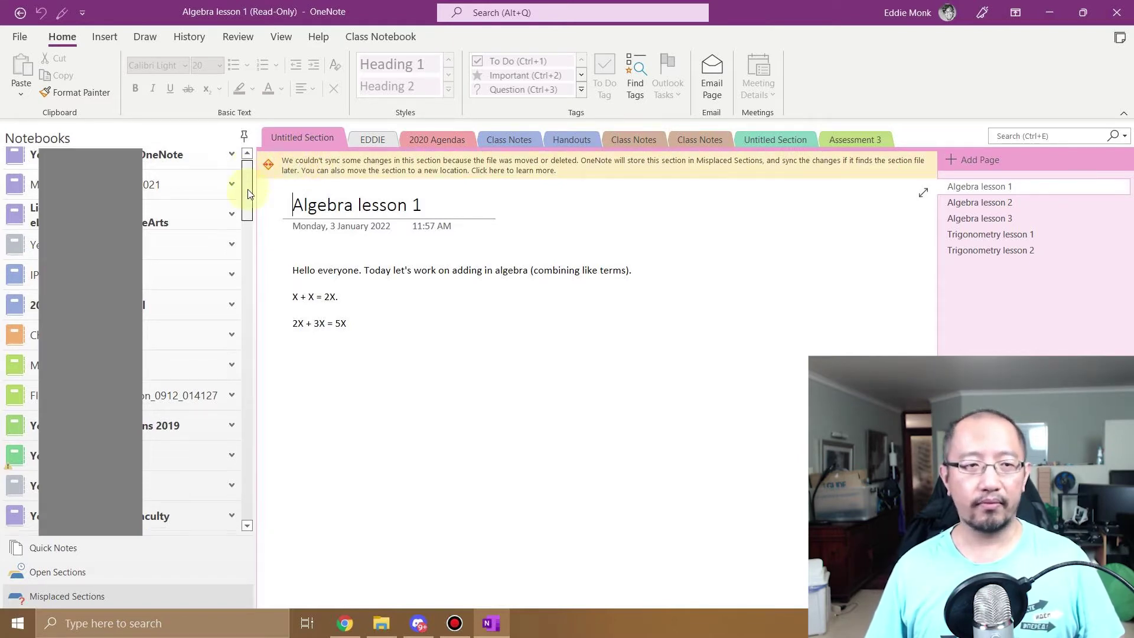
left_click_drag(248, 194, 230, 532)
left_click(67, 473)
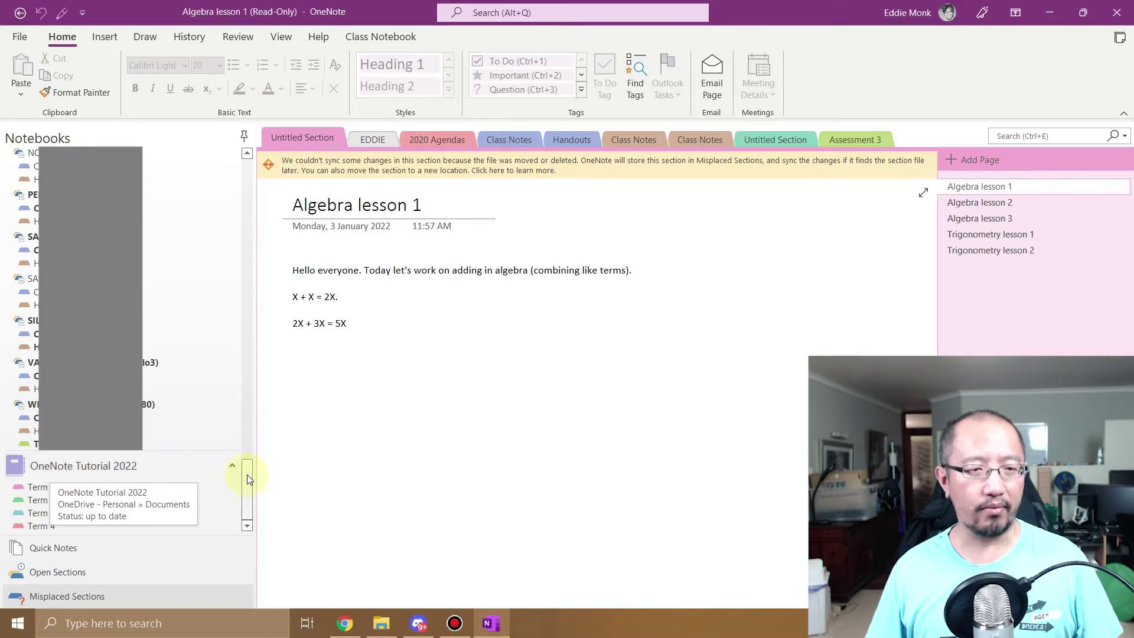
Collapse the long technology class notebook and the OneNote Tutorial 2022 notebook in the notebook list.
left_click_drag(246, 473, 288, 118)
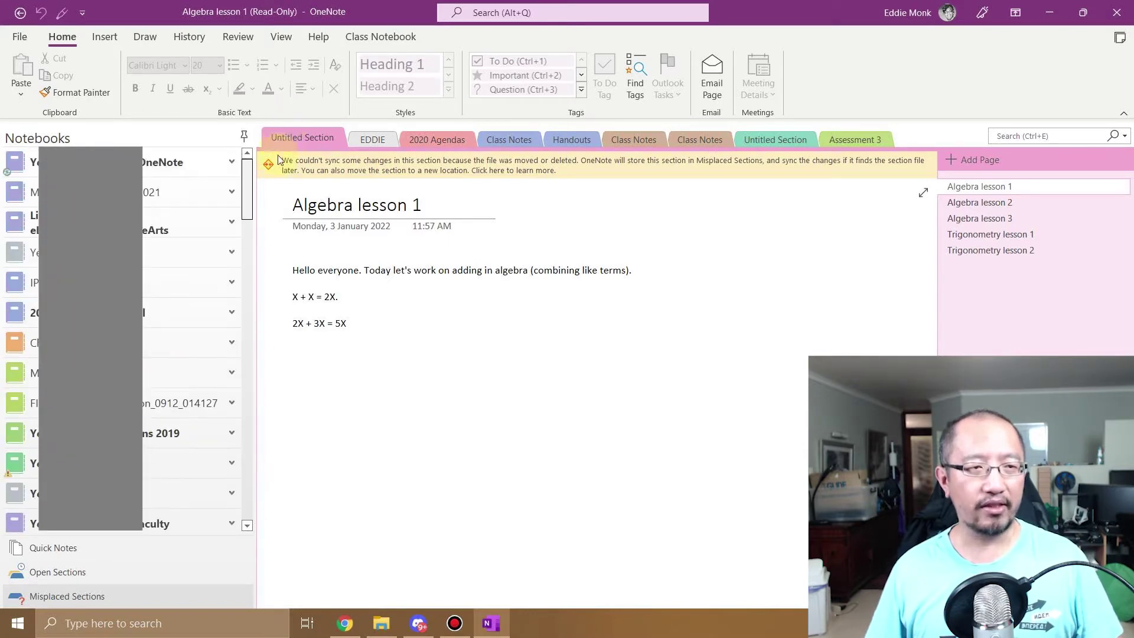
left_click_drag(247, 189, 262, 239)
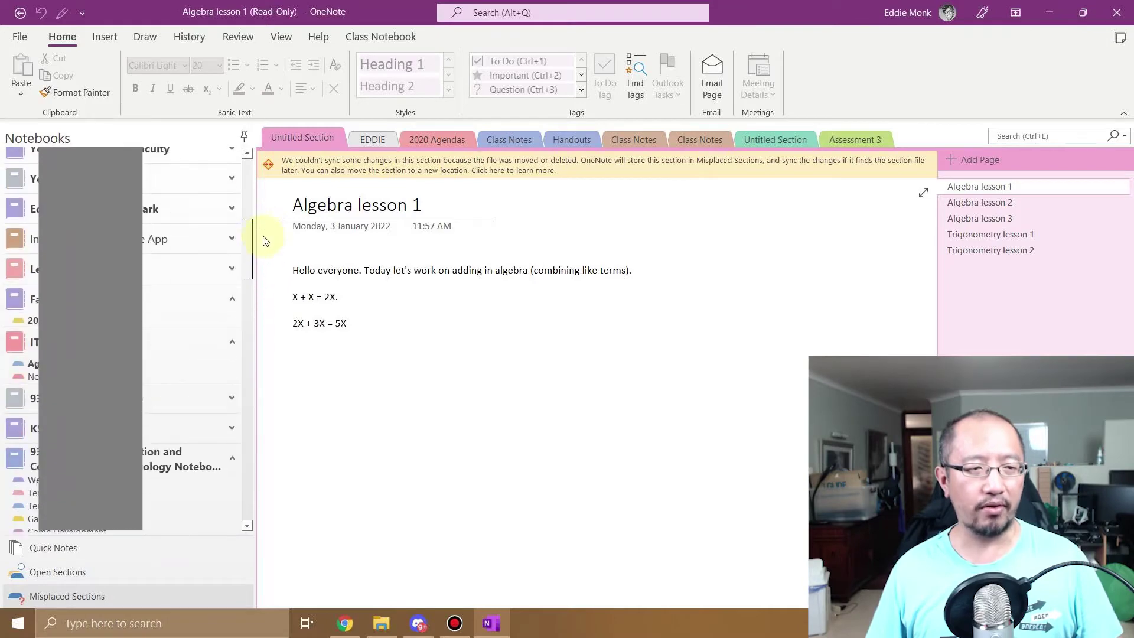
left_click(235, 460)
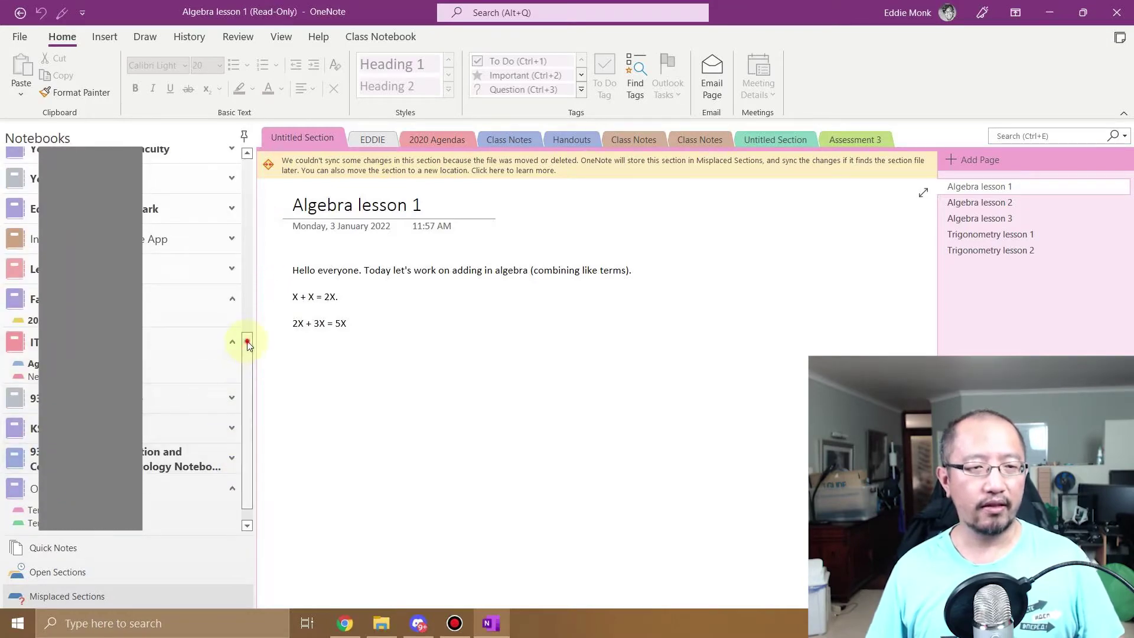
scroll(245, 339, "down", 1)
left_click(234, 469)
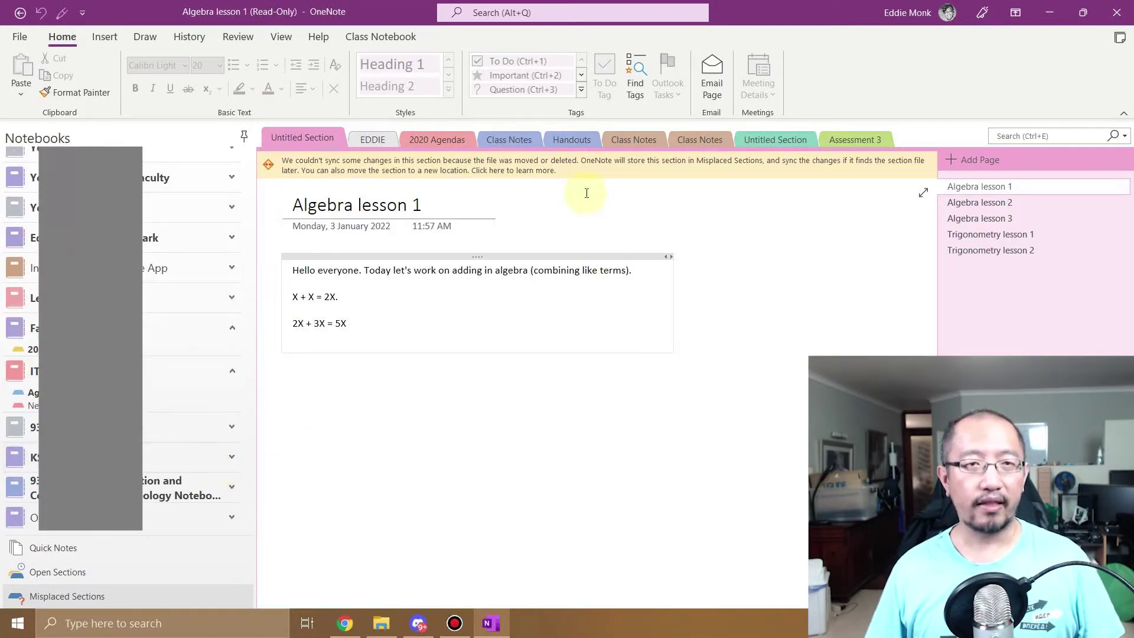
left_click(377, 456)
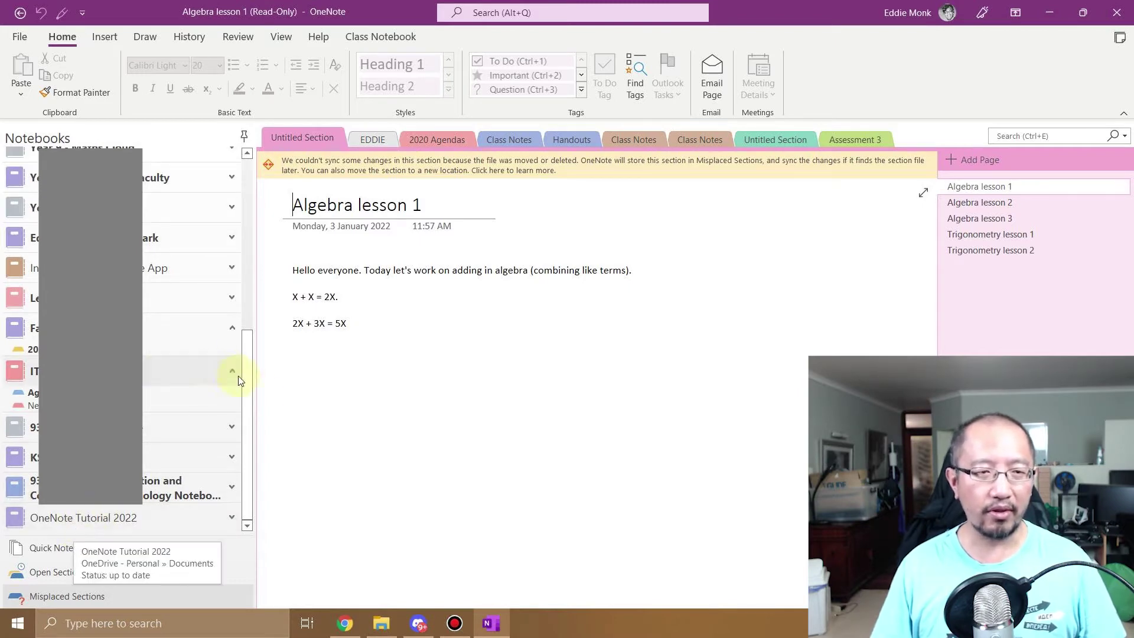
Move the OneNote Tutorial 2022 notebook to the first position in the notebook list.
left_click_drag(242, 384, 238, 452)
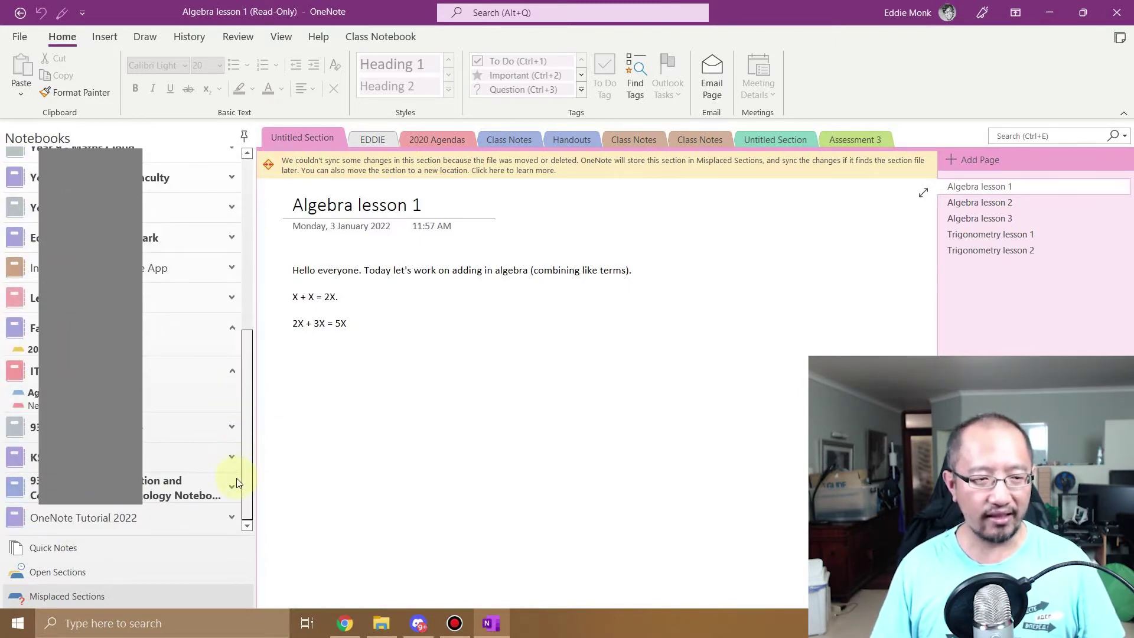
left_click(51, 523)
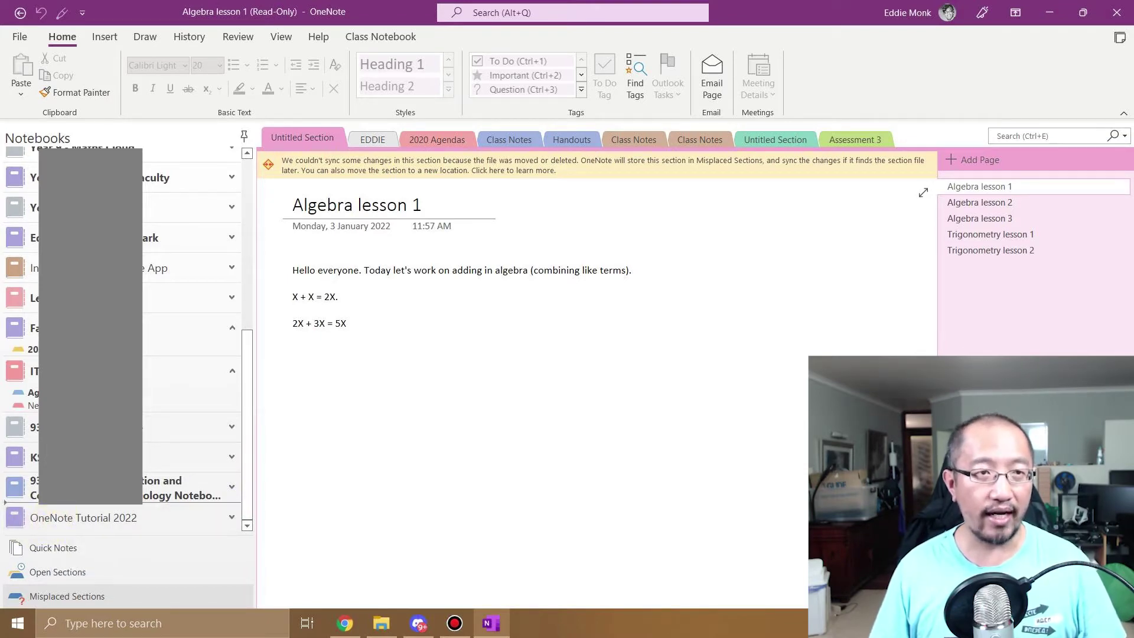
scroll(124, 337, "up", 10)
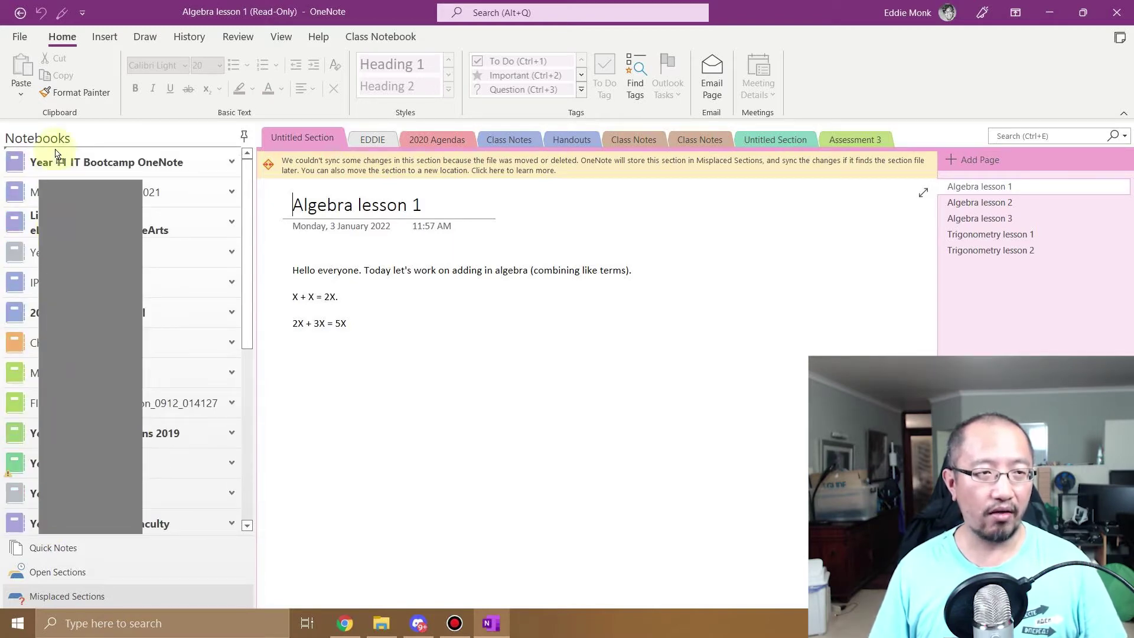
scroll(55, 152, "up", 1)
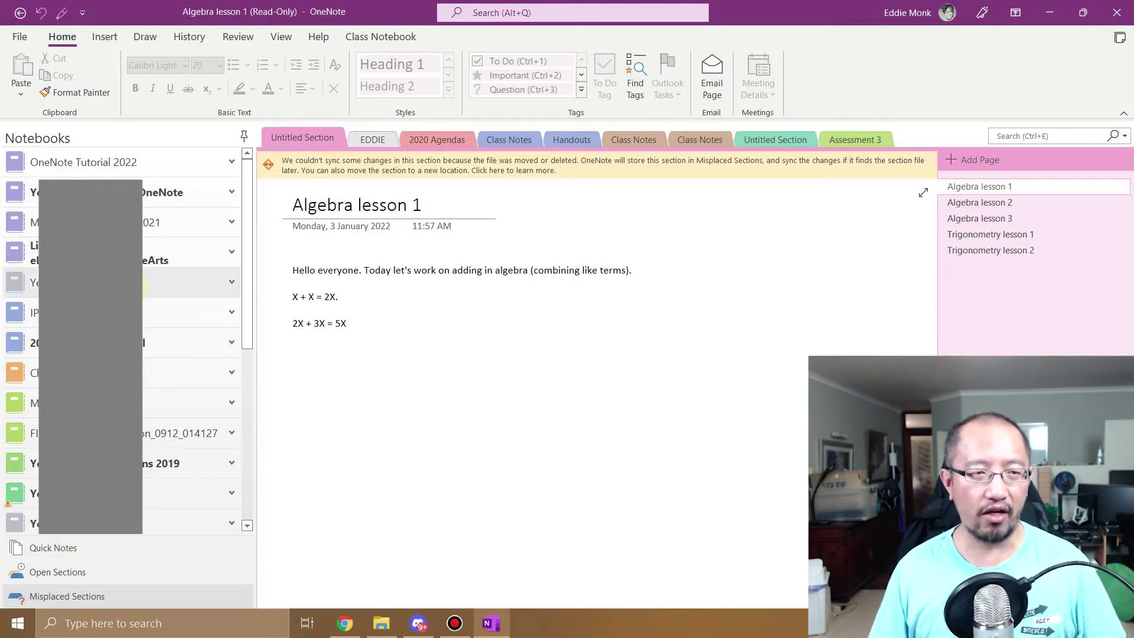
scroll(88, 289, "down", 5)
scroll(89, 289, "up", 5)
scroll(88, 290, "down", 5)
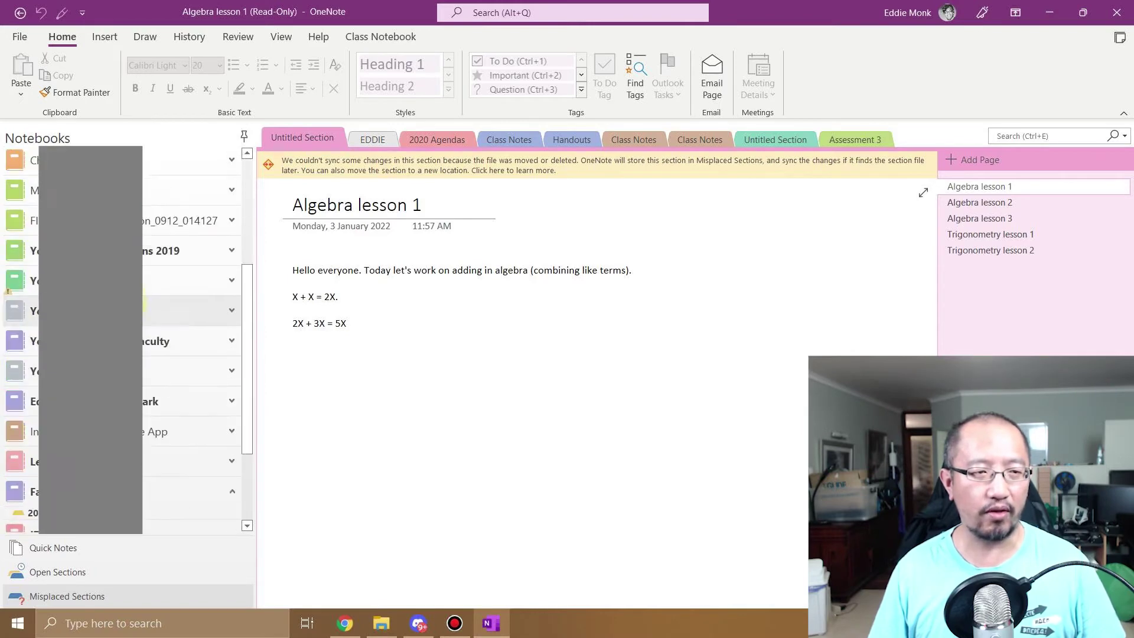
scroll(88, 289, "up", 3)
scroll(144, 283, "up", 3)
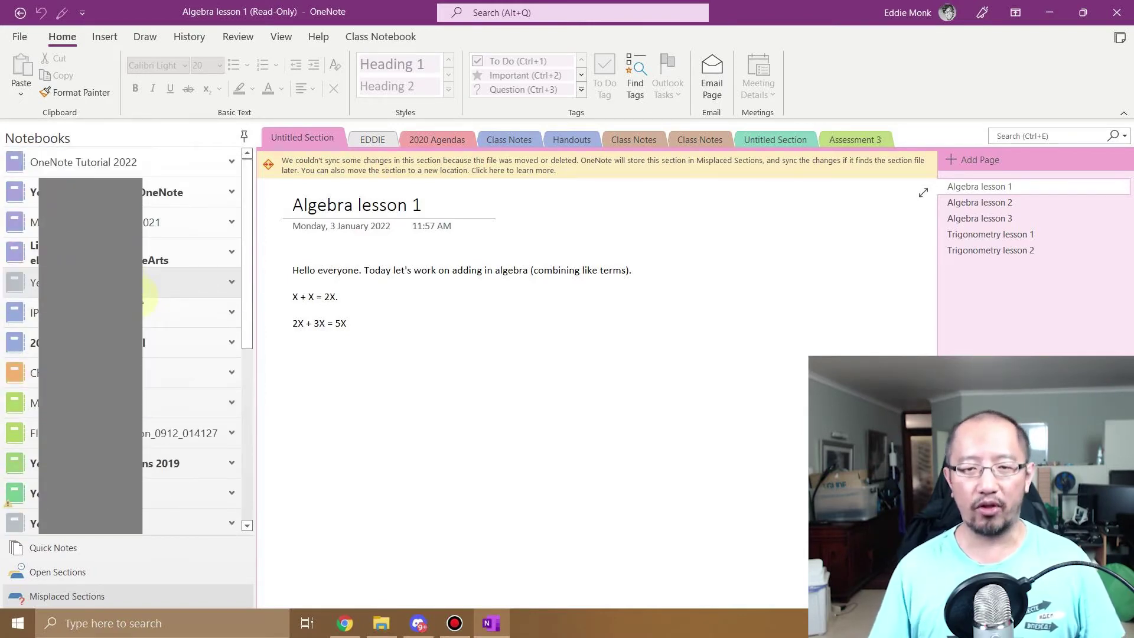
Open and expand the OneNote Tutorial 2022 notebook, look at the Term 3 and Term 4 sections, and return to Term 1.
left_click(91, 166)
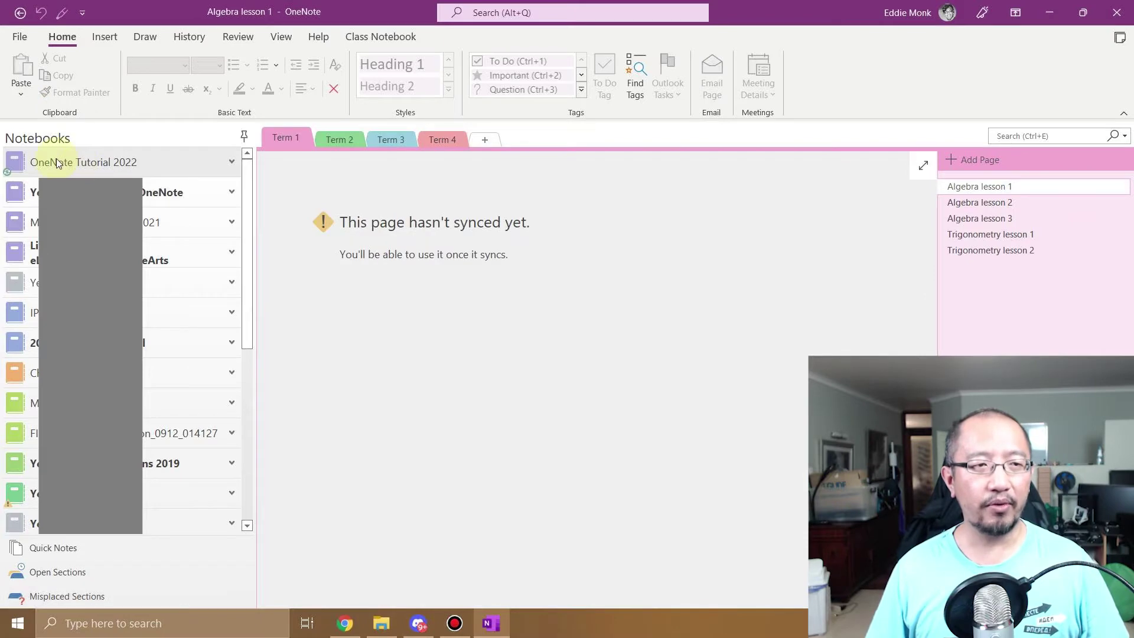
left_click(39, 160)
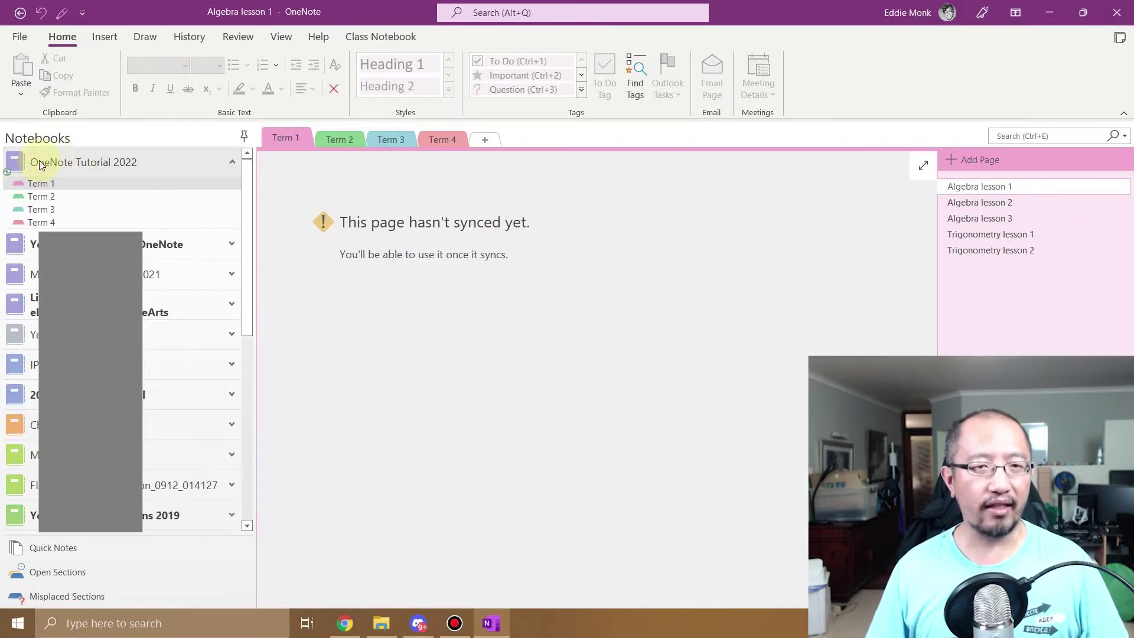
left_click(45, 209)
left_click(48, 224)
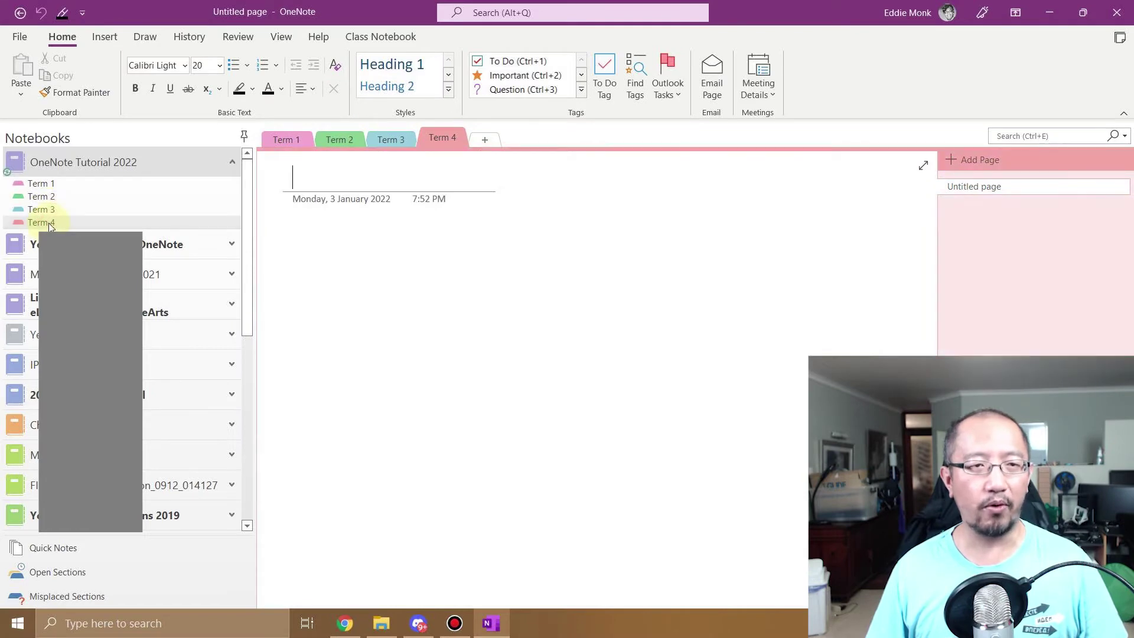
left_click(48, 186)
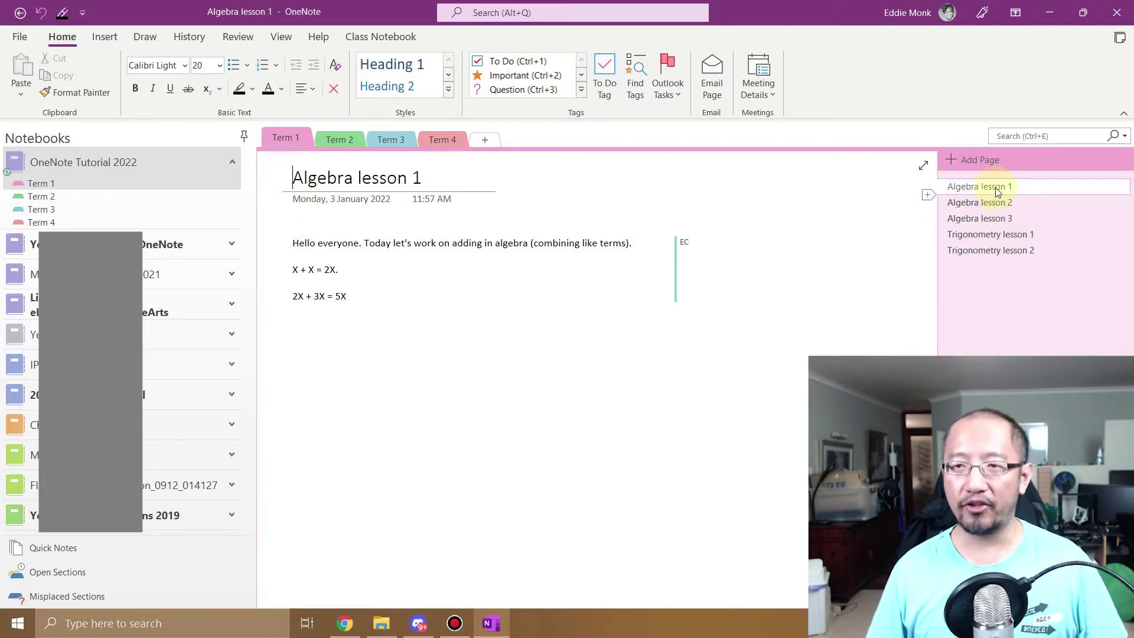
Look through the Algebra lesson 2 and Algebra lesson 3 pages, and return to Algebra lesson 1 in the Term 1 section.
left_click(978, 203)
left_click_drag(969, 218, 980, 185)
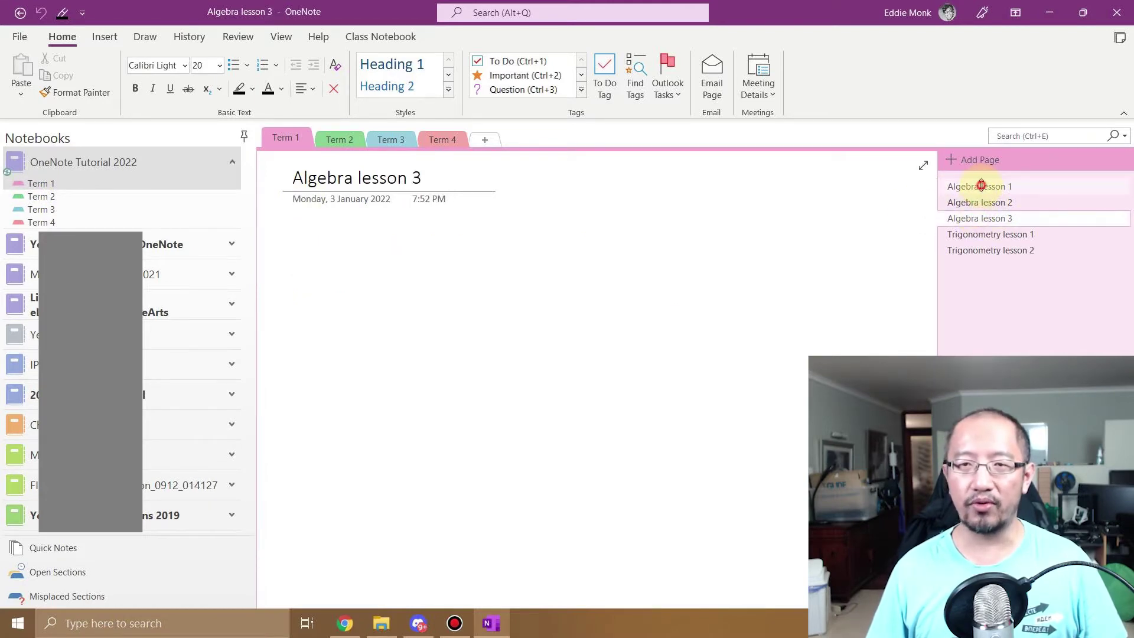
left_click(980, 186)
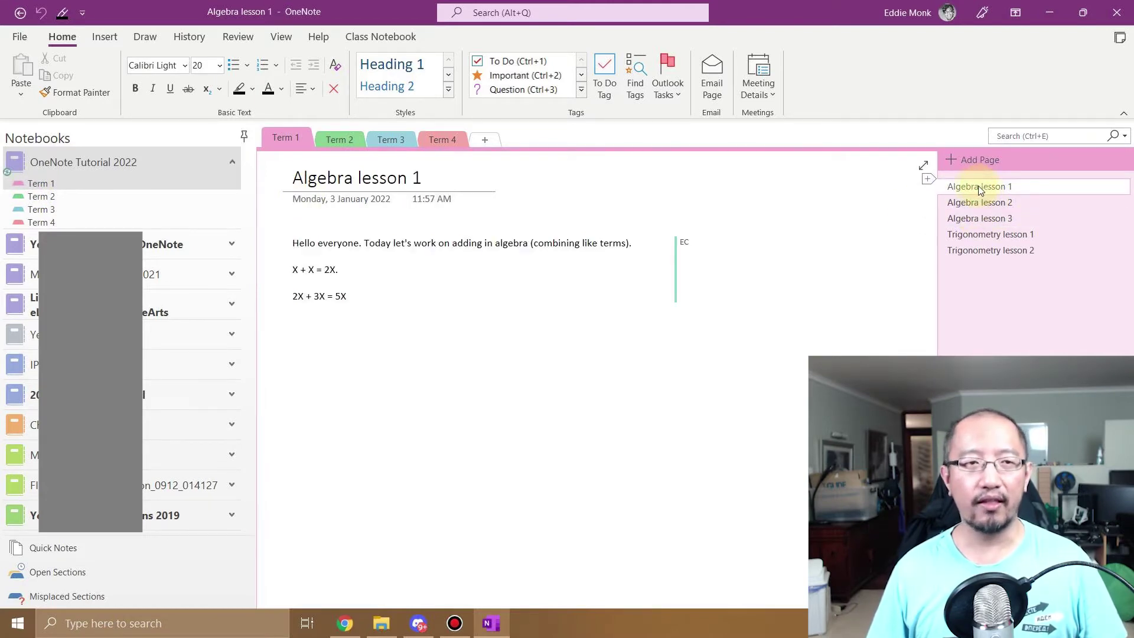
left_click(142, 196)
left_click(145, 183)
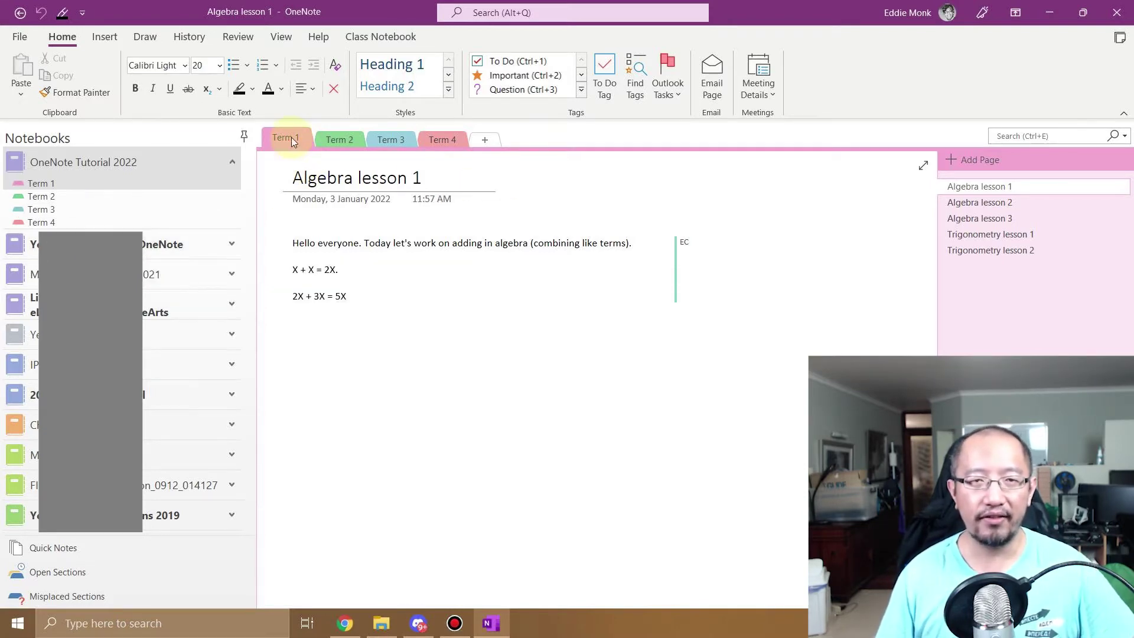
Open the Algebra lesson 2 page and write "Today we will work on solving for X." in its body, followed by a blank line.
left_click(1012, 203)
left_click(303, 235)
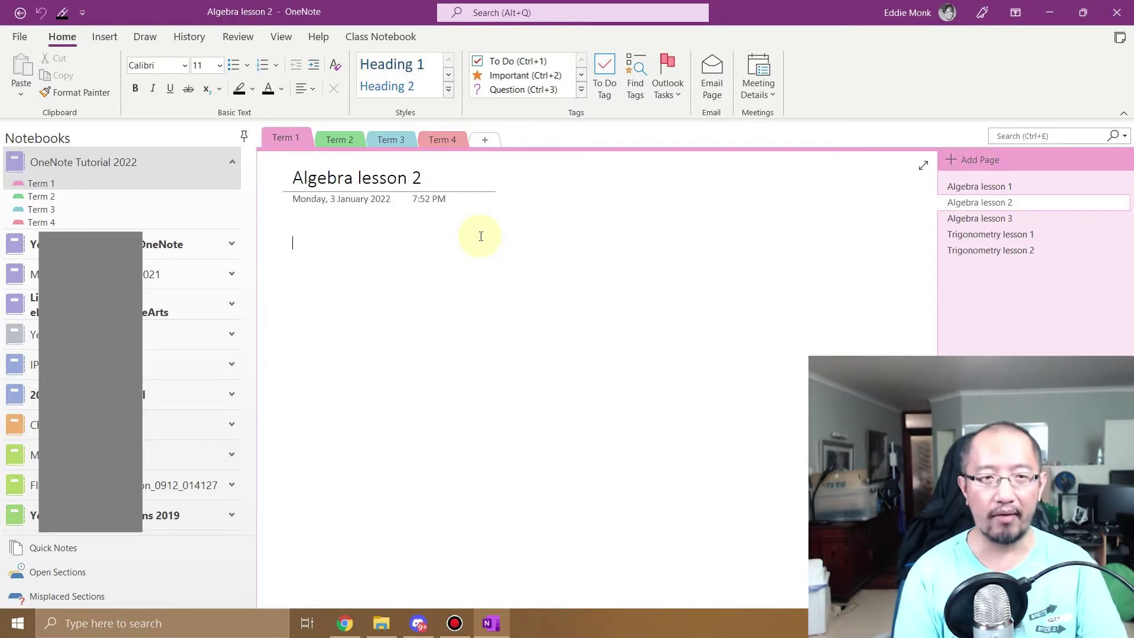
type("Today we will wo")
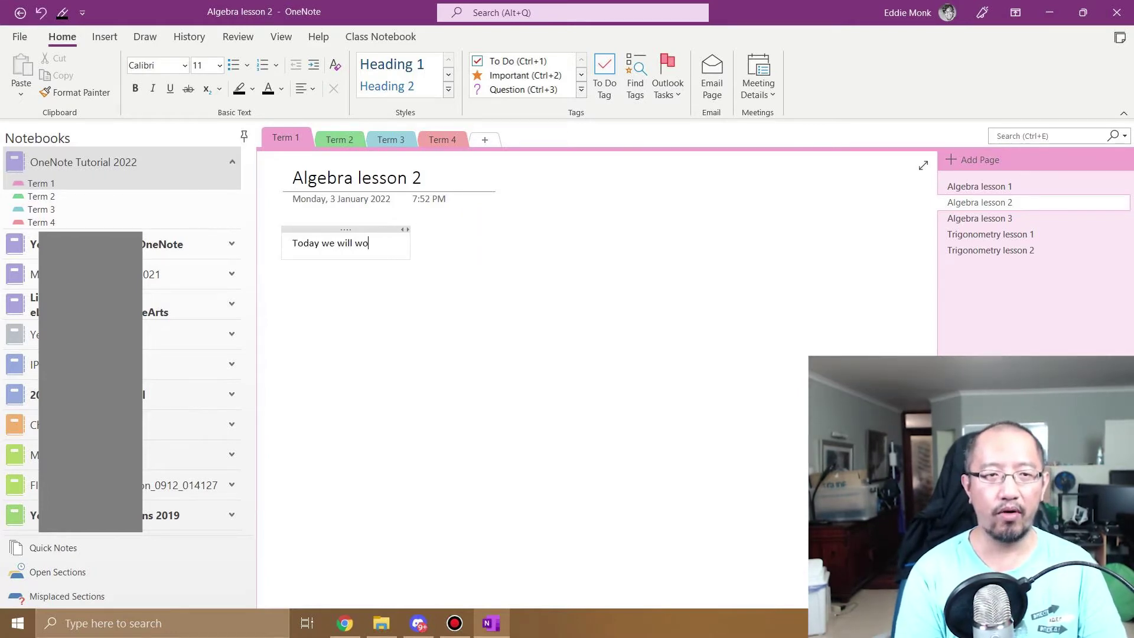
type("rk on solving ")
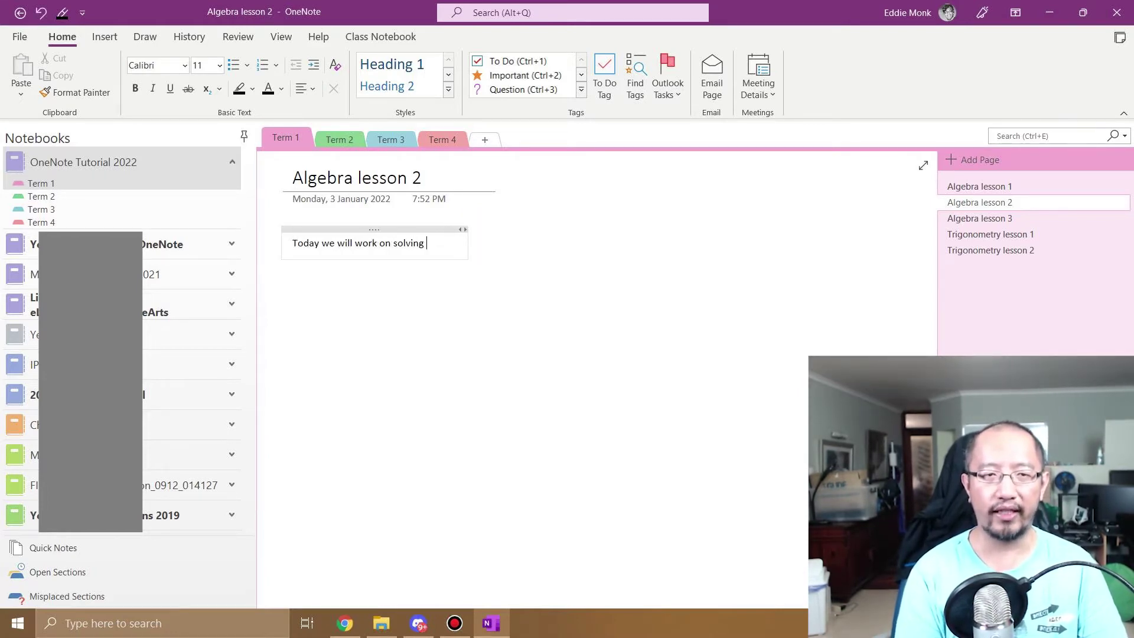
type("for X.")
key("Return")
key("Return")
Write "X + 2 = 5" and "X = 3" on separate lines below the introduction on the Algebra lesson 2 page.
type("X")
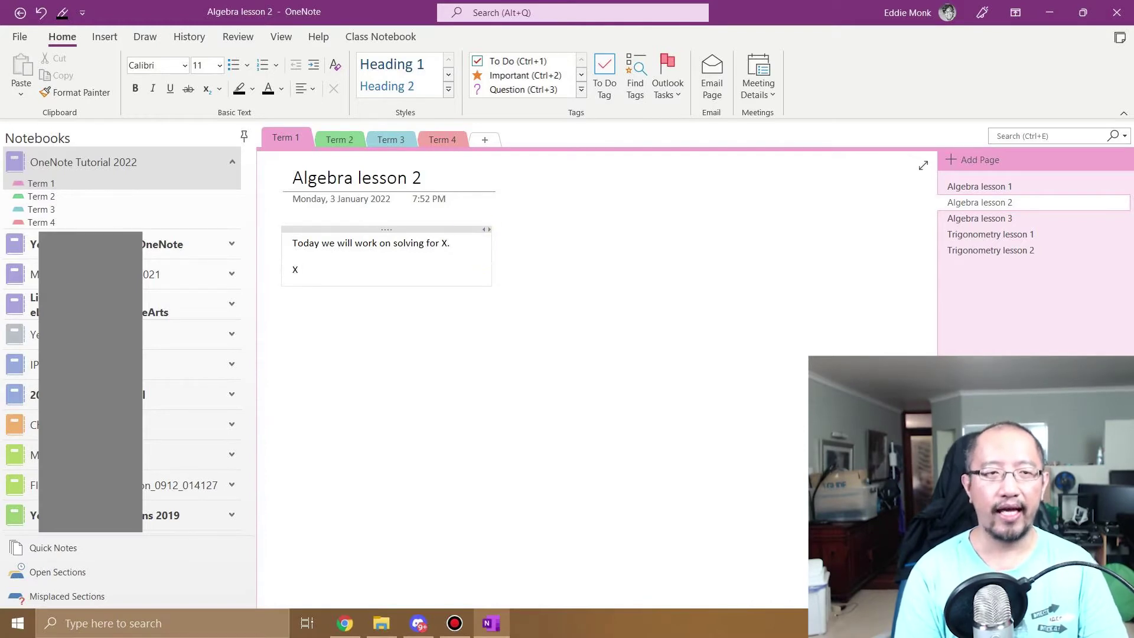
type(" + 2 = 2 5")
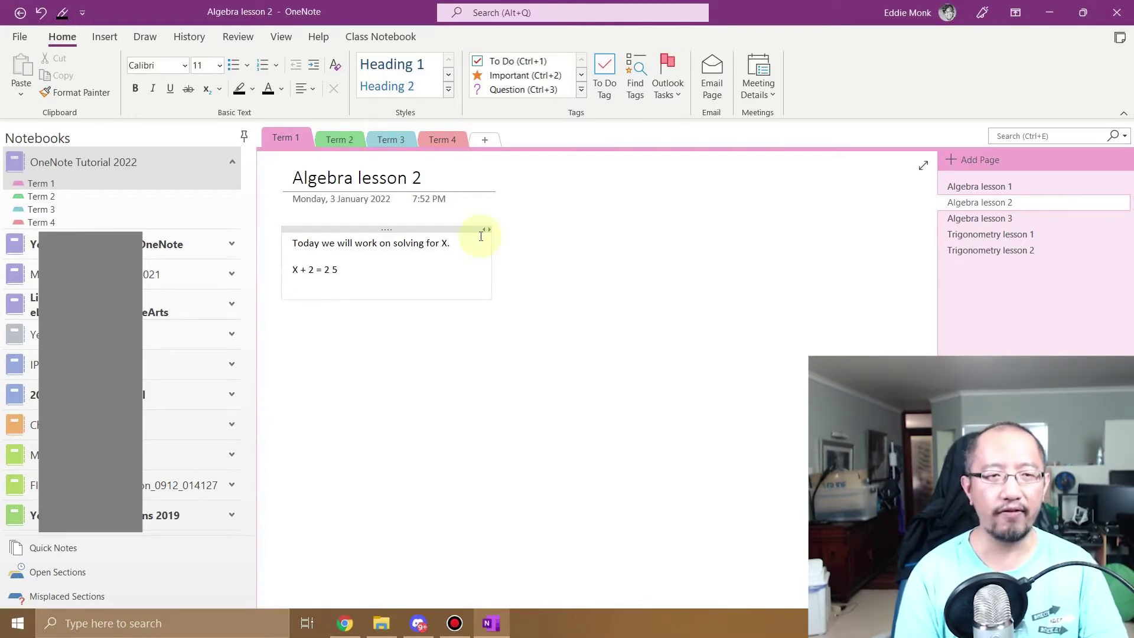
key("BackSpace")
key("BackSpace")
key("BackSpace")
type("5")
key("Return")
type("X")
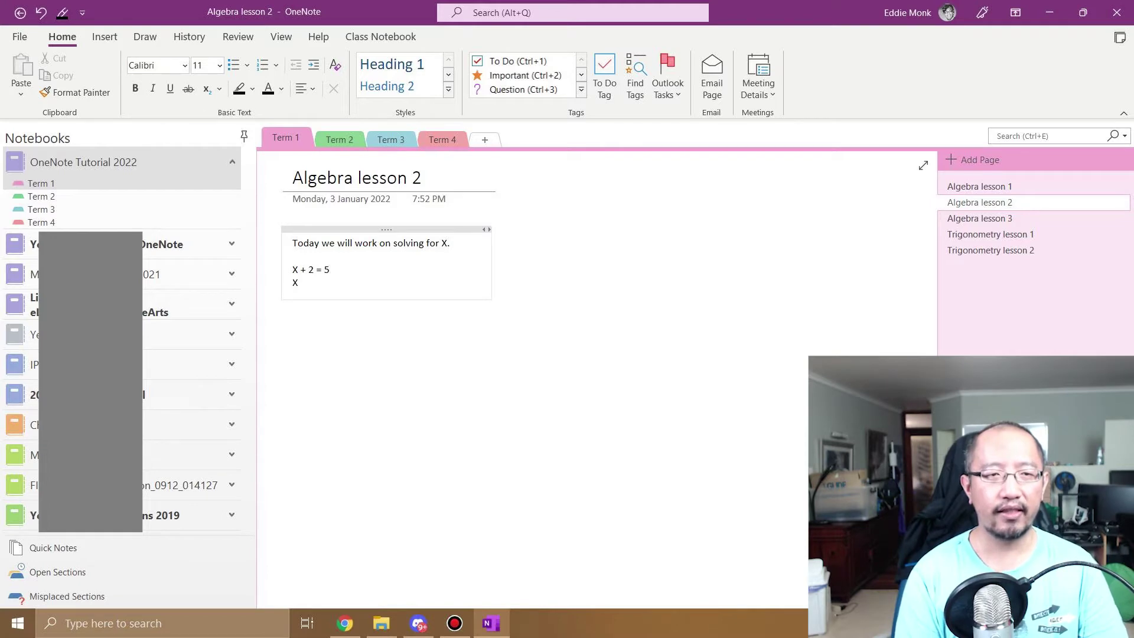
type(" = 3")
key("Return")
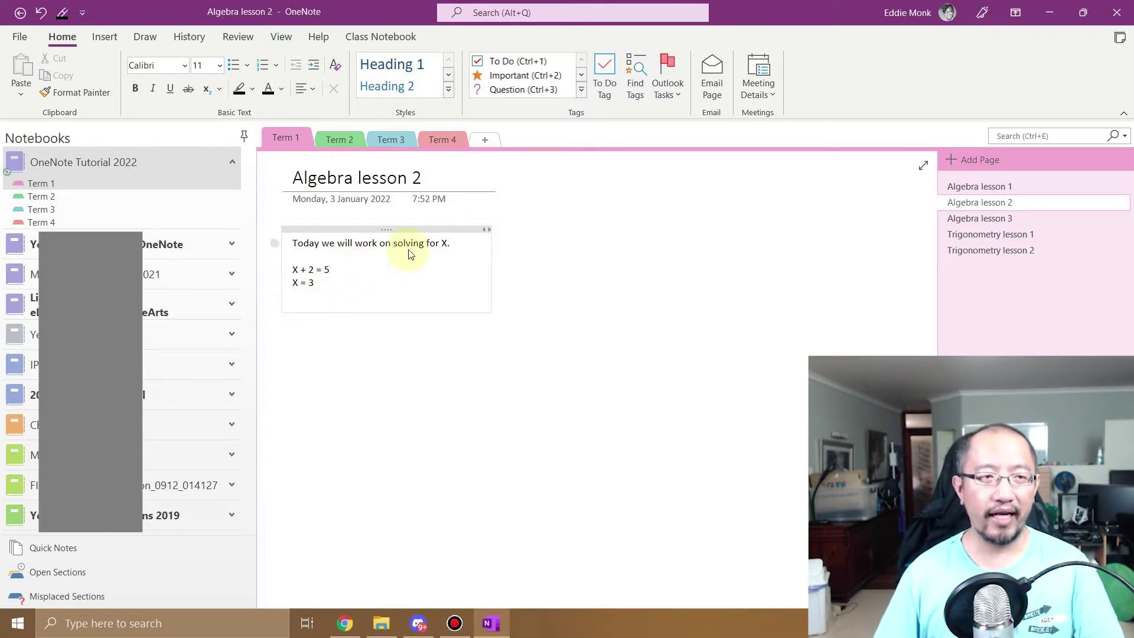
Sync the OneNote Tutorial 2022 notebook immediately.
mouse_move(939, 208)
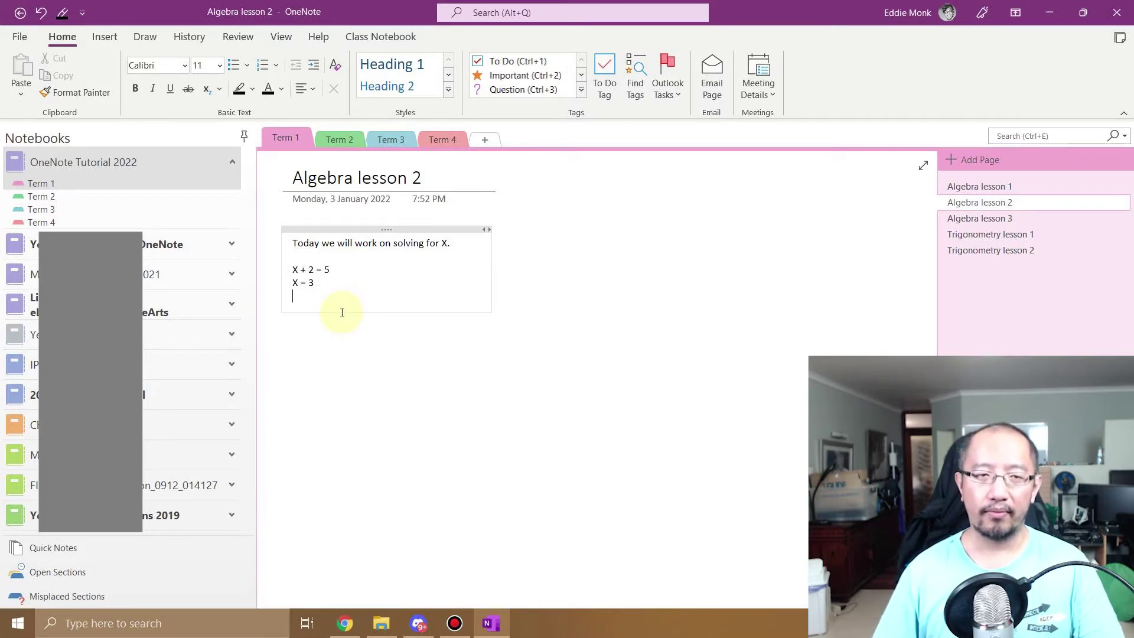
right_click(125, 165)
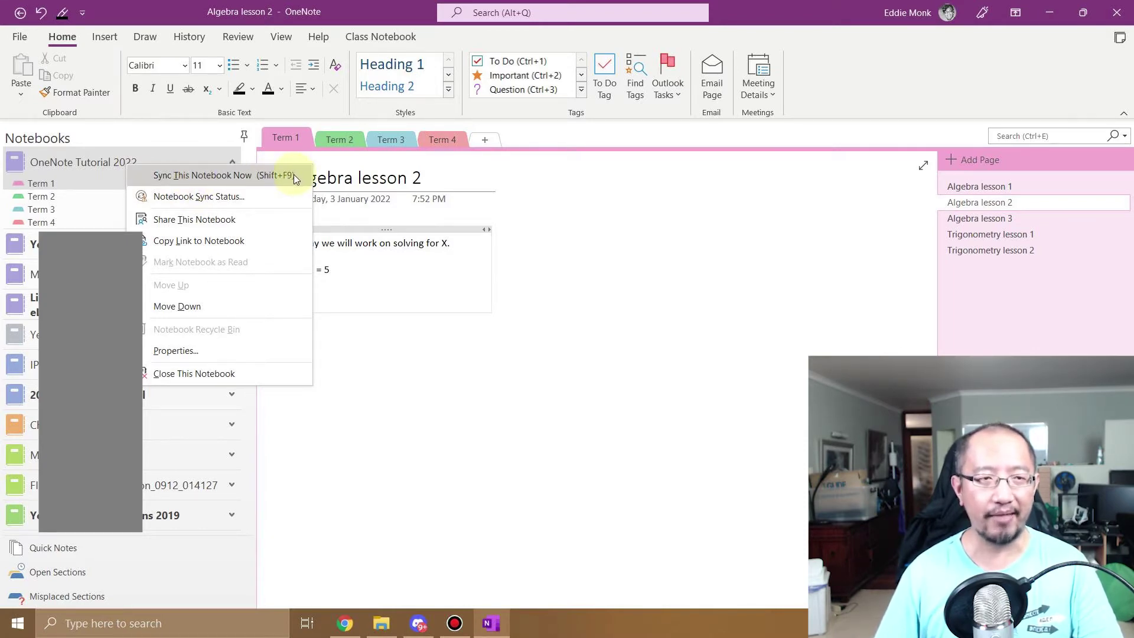
left_click(223, 175)
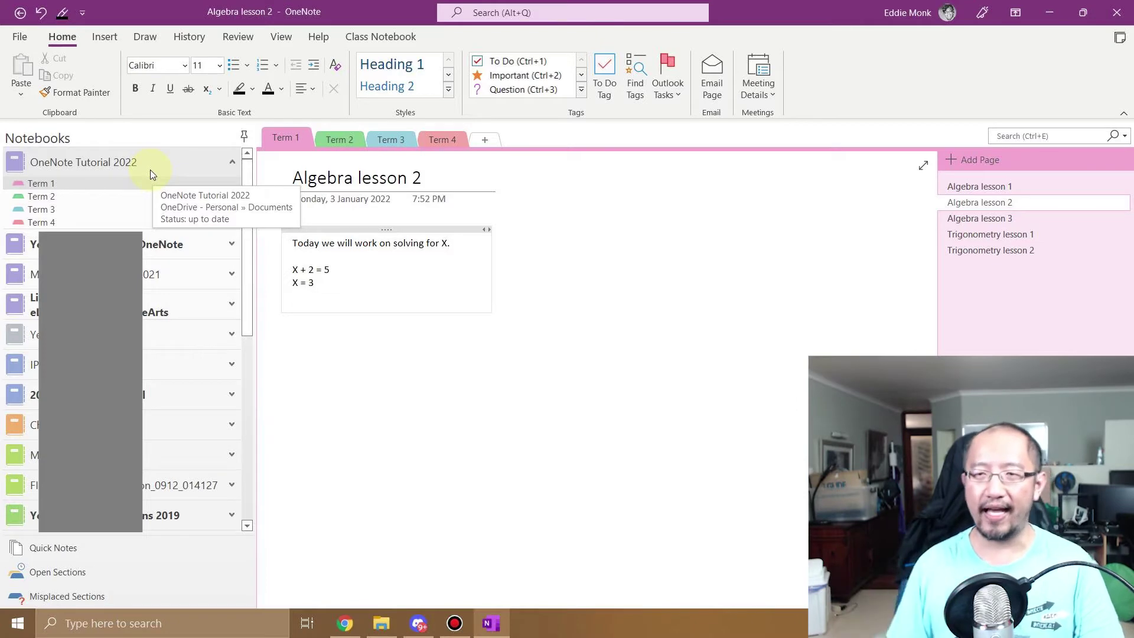
Switch to OneNote in Chrome, continue there, reload the Algebra lesson 2 page, and check it and Algebra lesson 1 for the synced content.
left_click(358, 631)
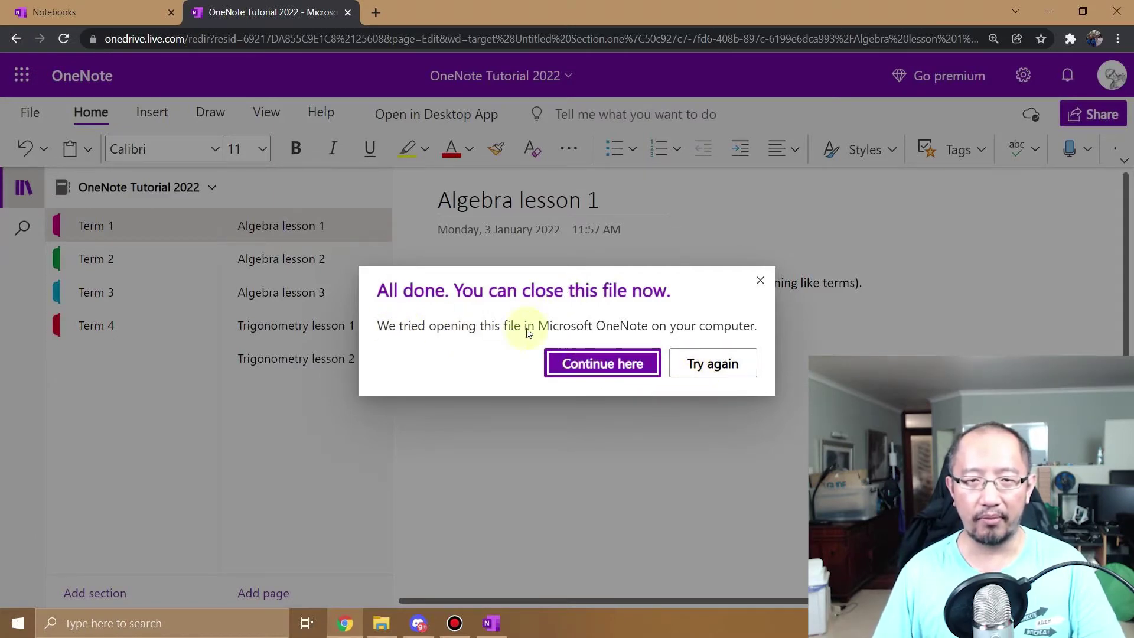
left_click(614, 366)
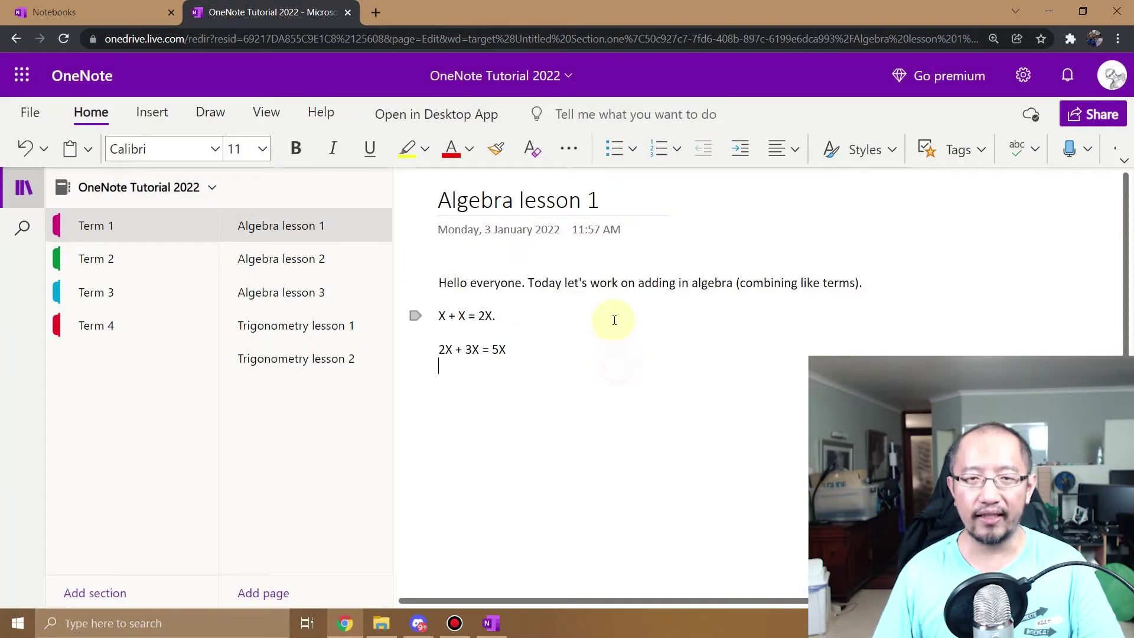
left_click(301, 265)
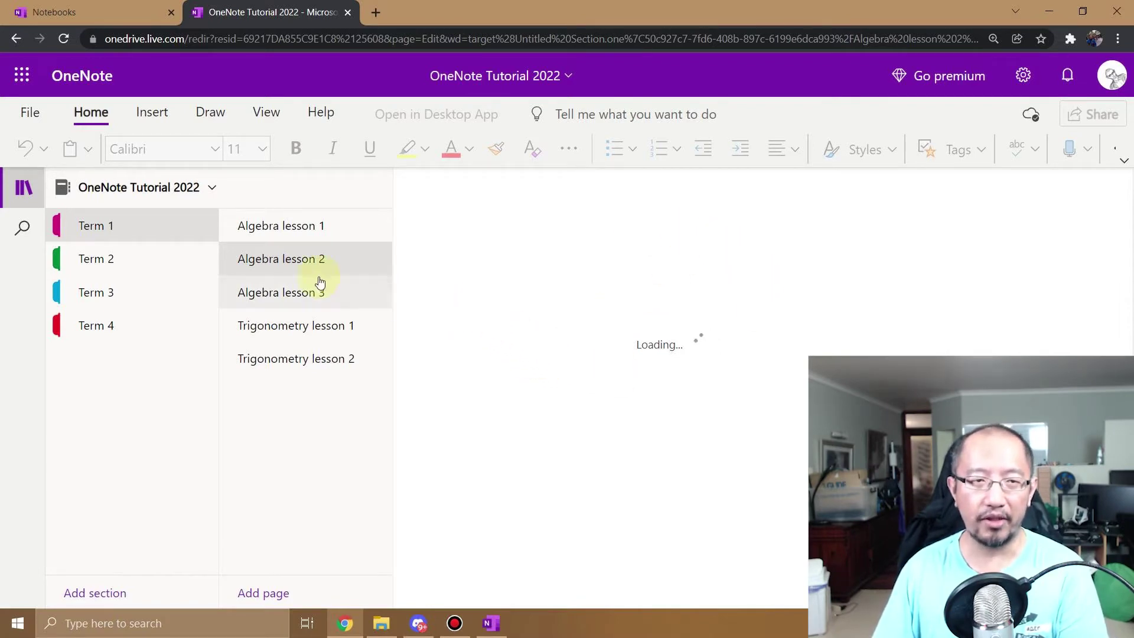
left_click(64, 39)
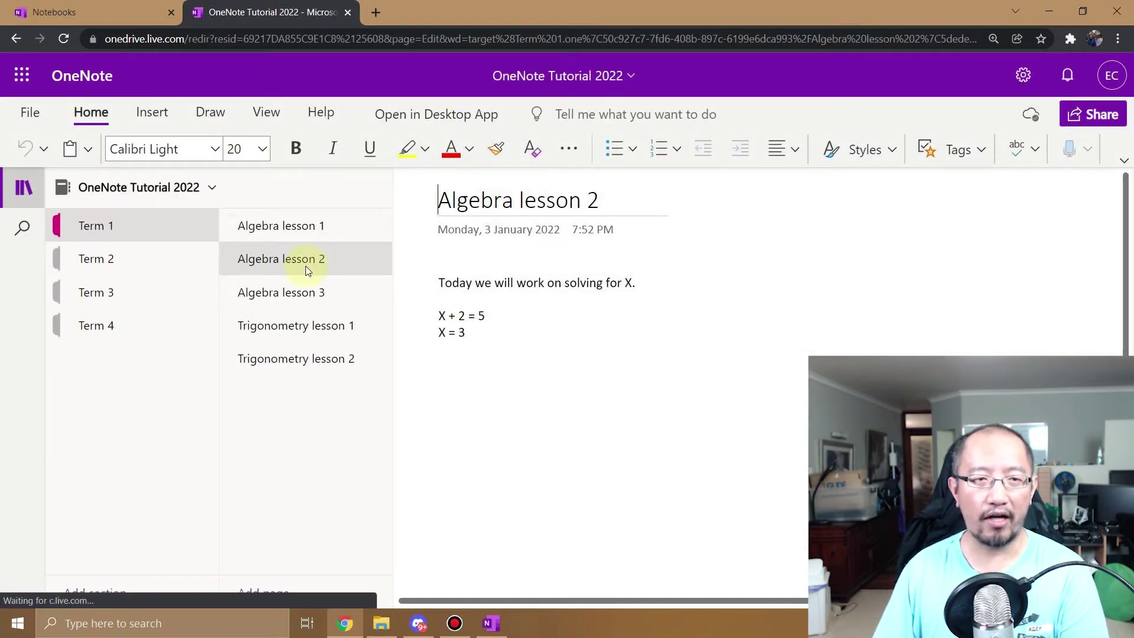
left_click(315, 236)
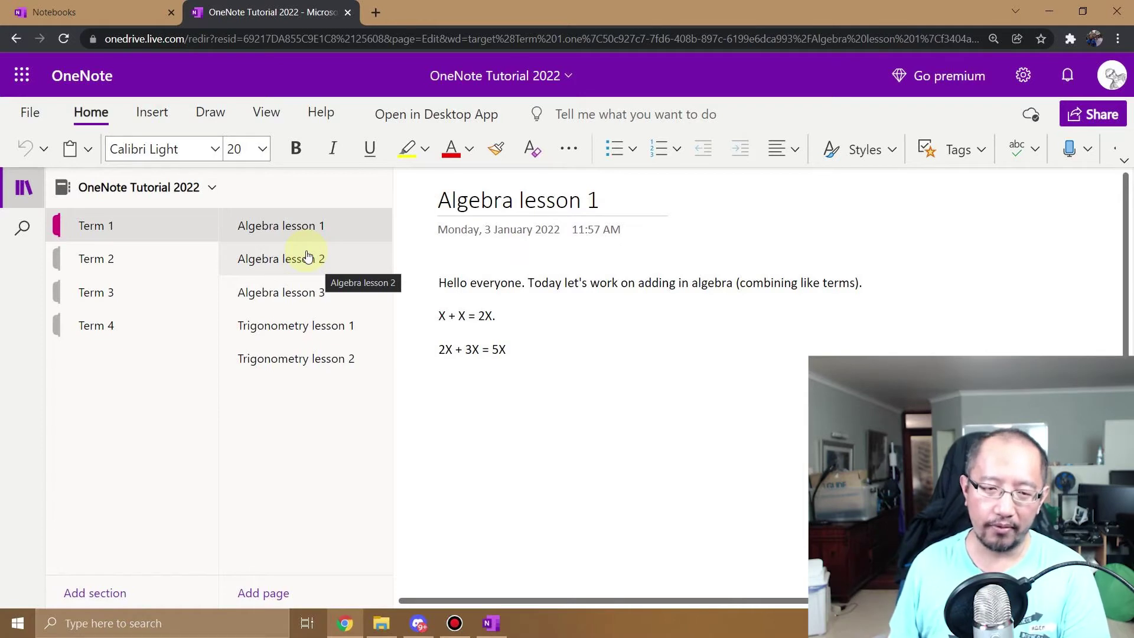
left_click(308, 255)
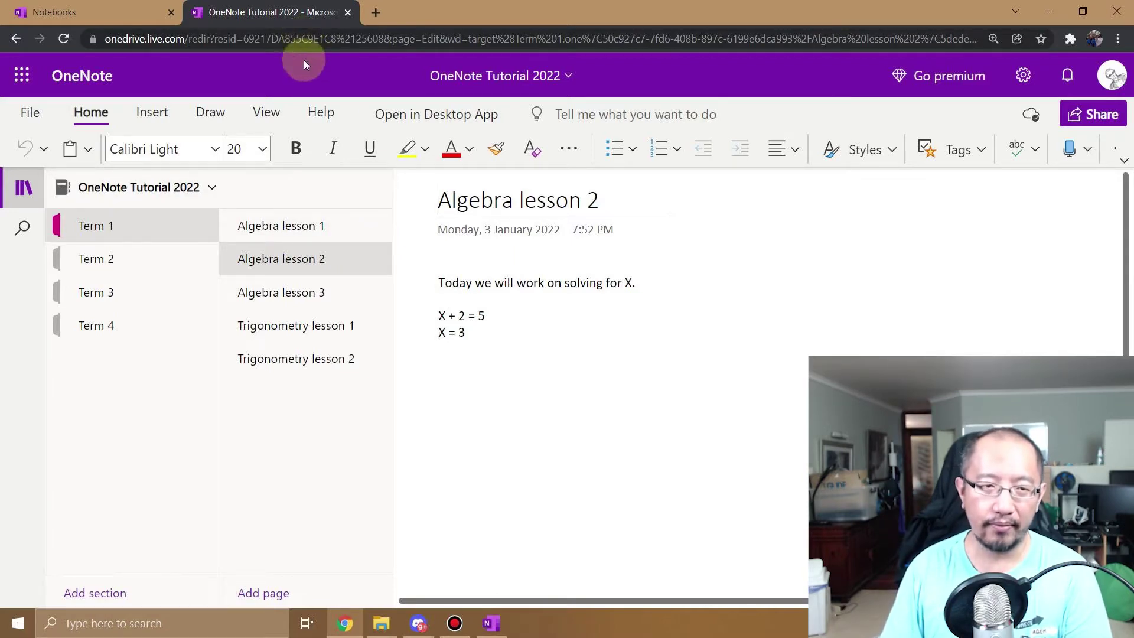
Search Windows for "onenote", launch OneNote for Windows 10, and maximize its window.
left_click(491, 624)
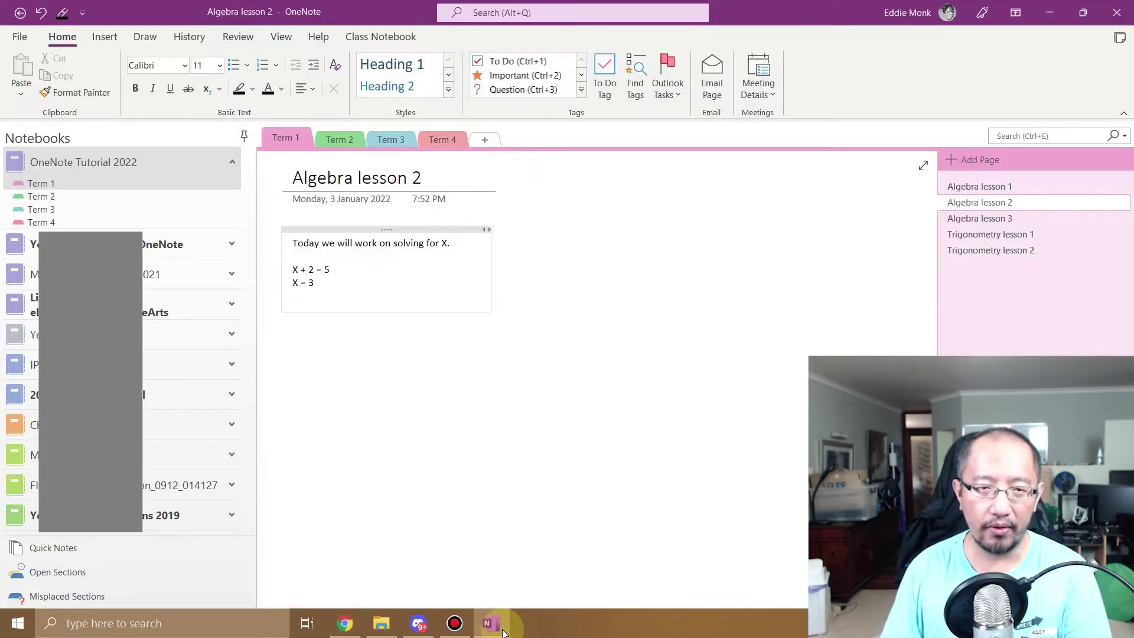
left_click(245, 622)
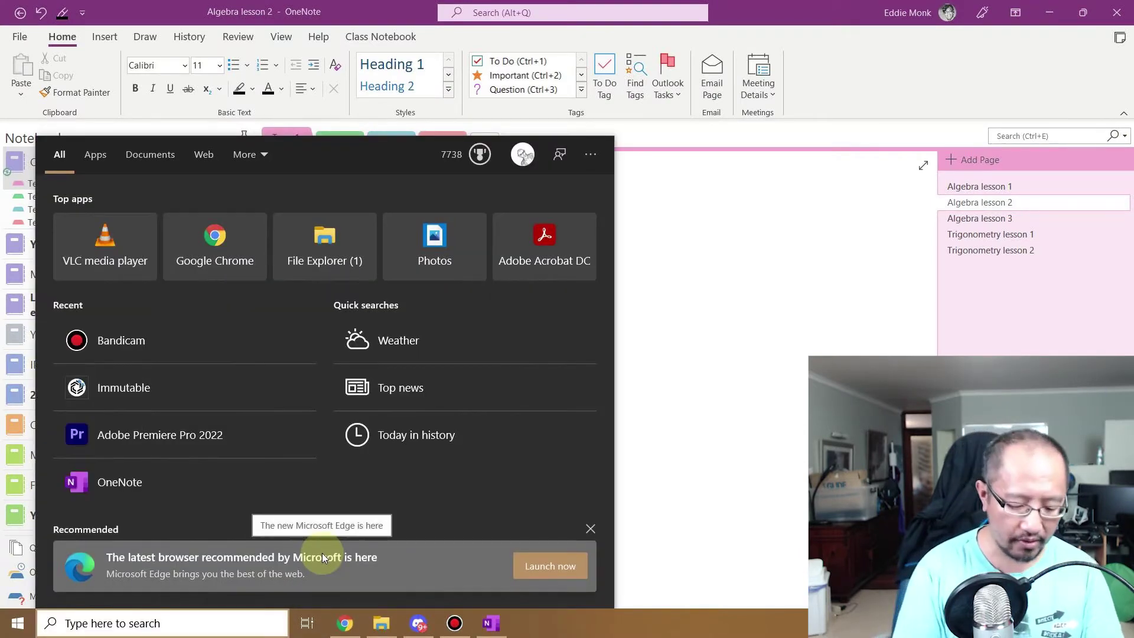
type("onenote")
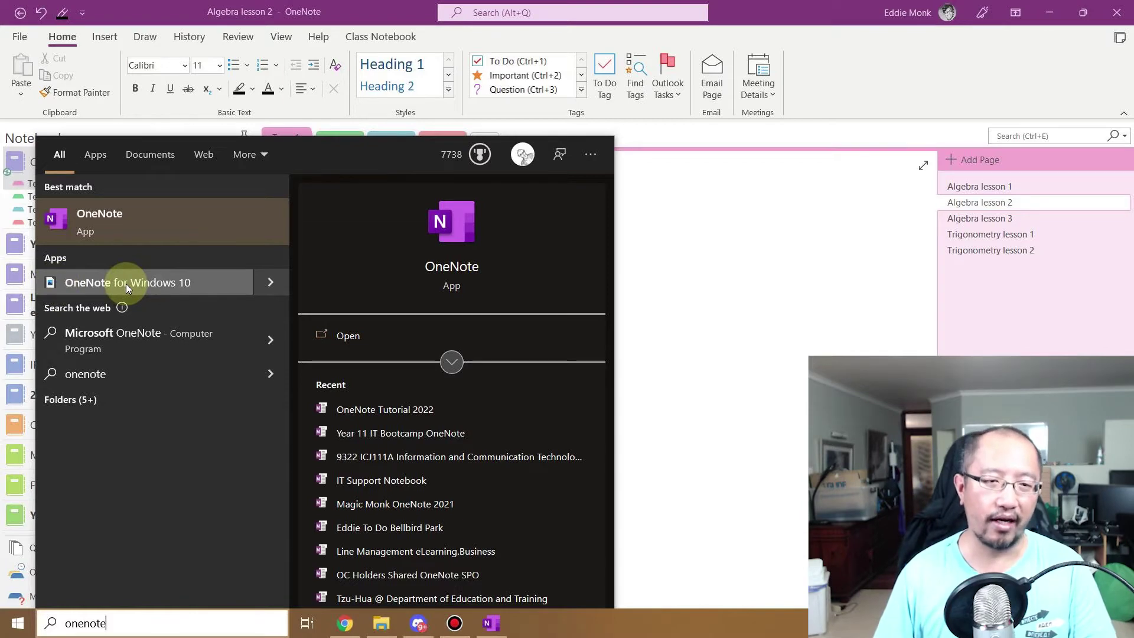
left_click(158, 286)
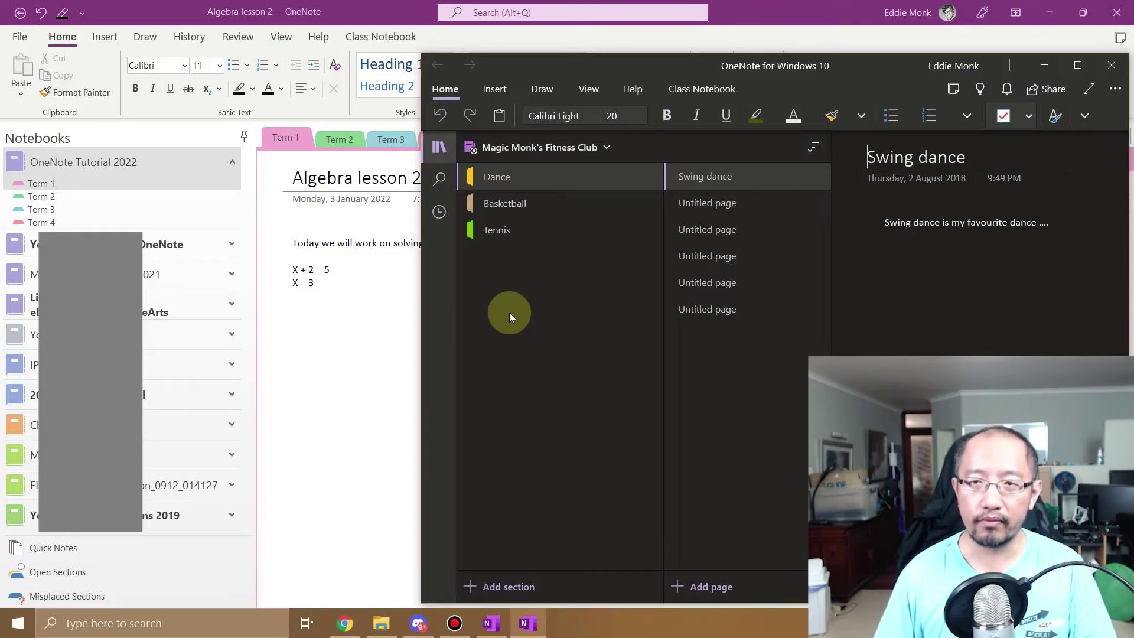
left_click_drag(817, 66, 605, 58)
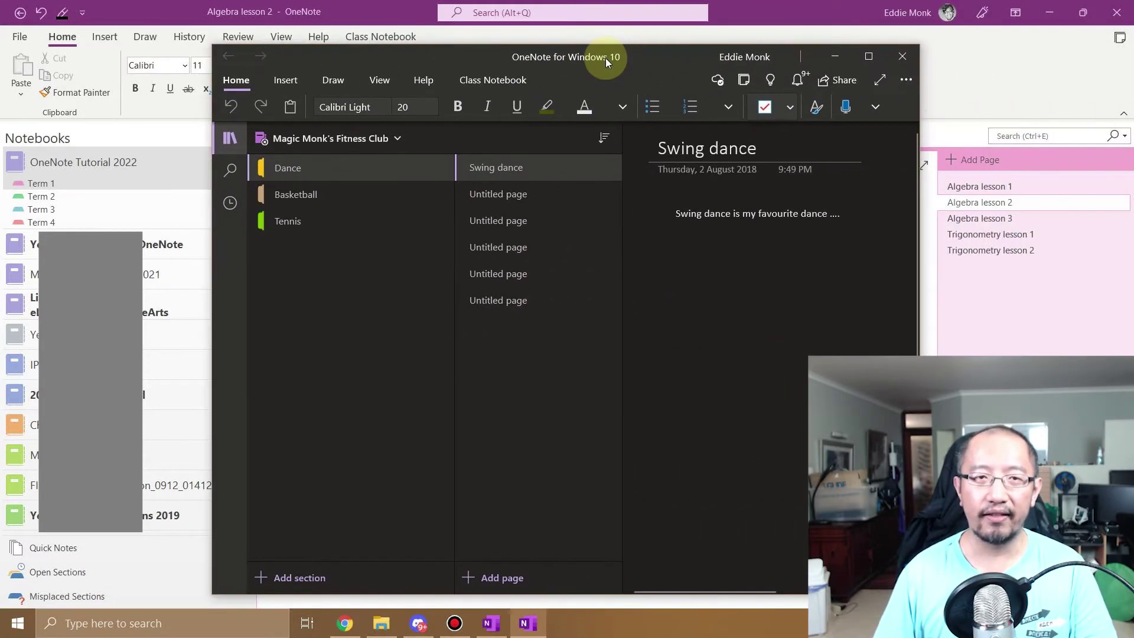
double_click(605, 57)
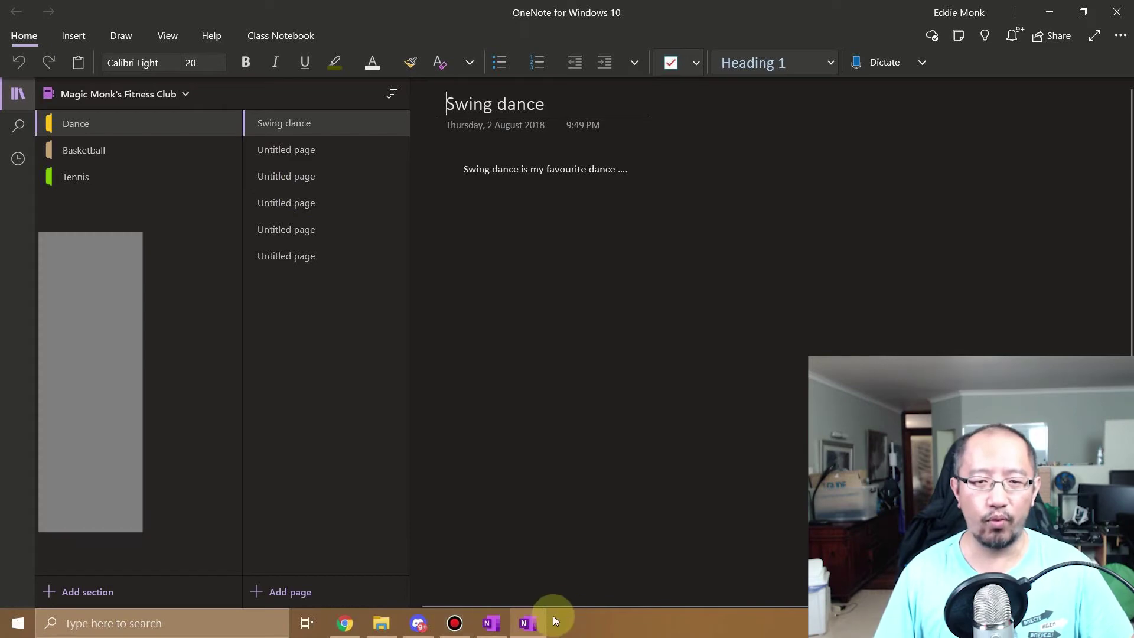
Compare the desktop, browser and Windows 10 versions of OneNote by switching between them, ending in OneNote for Windows 10.
left_click(527, 624)
left_click(530, 629)
left_click(530, 628)
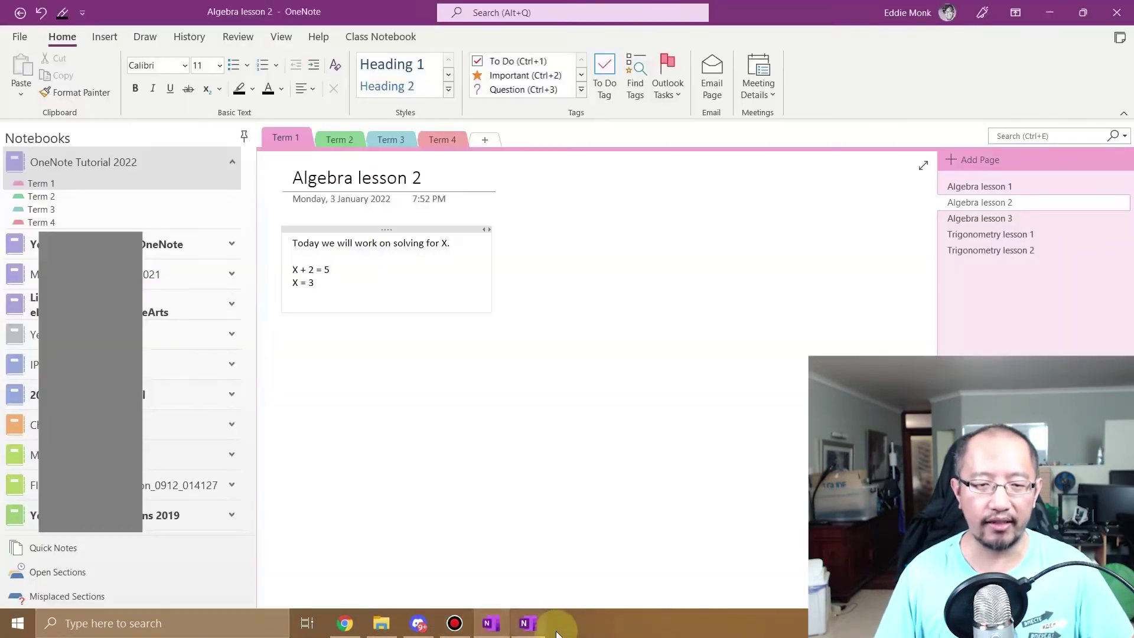
left_click(531, 630)
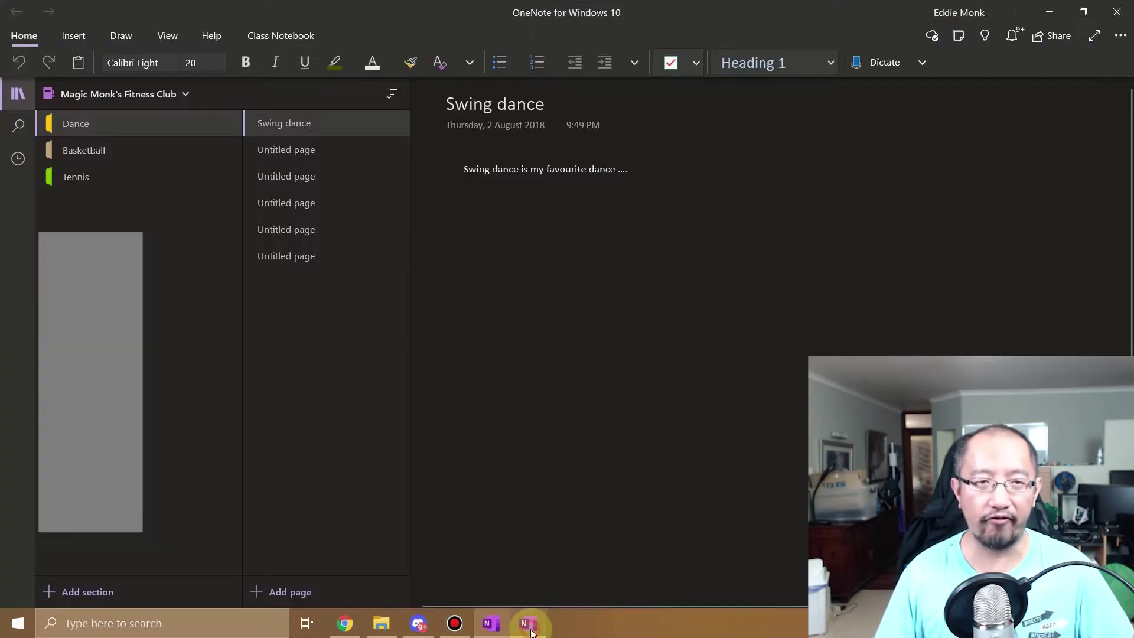
left_click(492, 629)
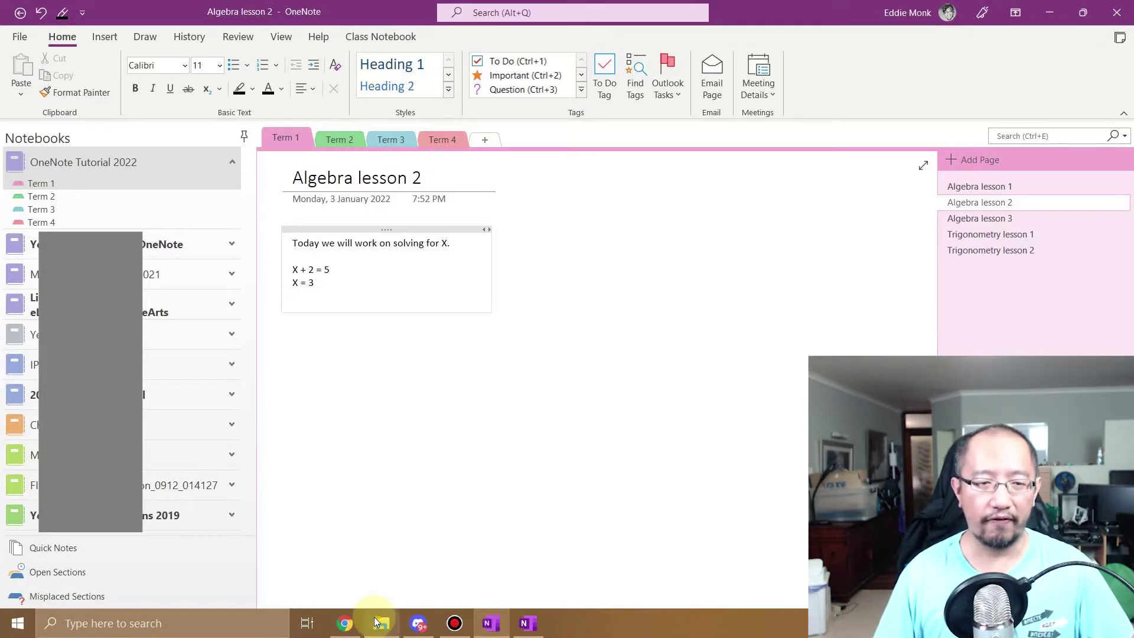
left_click(345, 624)
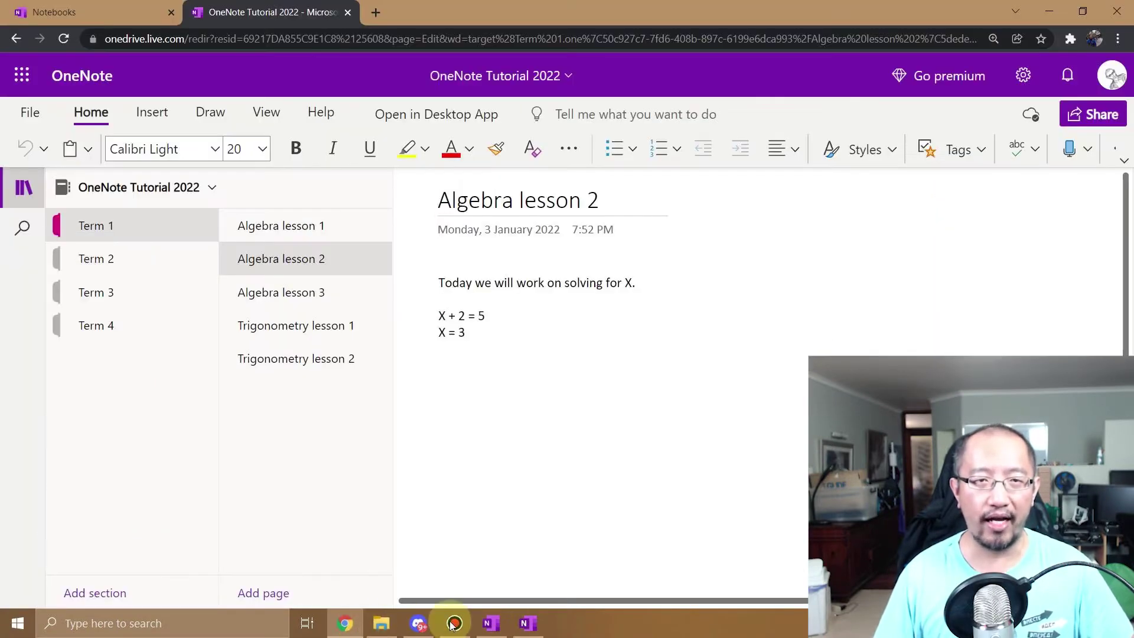
left_click(528, 627)
left_click(491, 624)
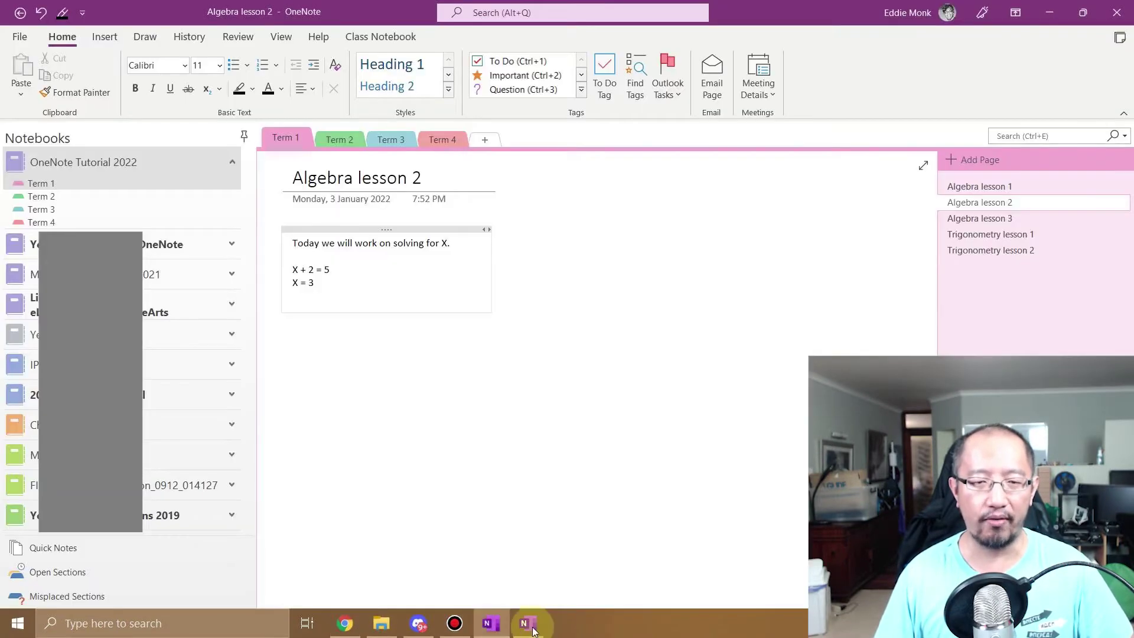
left_click(528, 625)
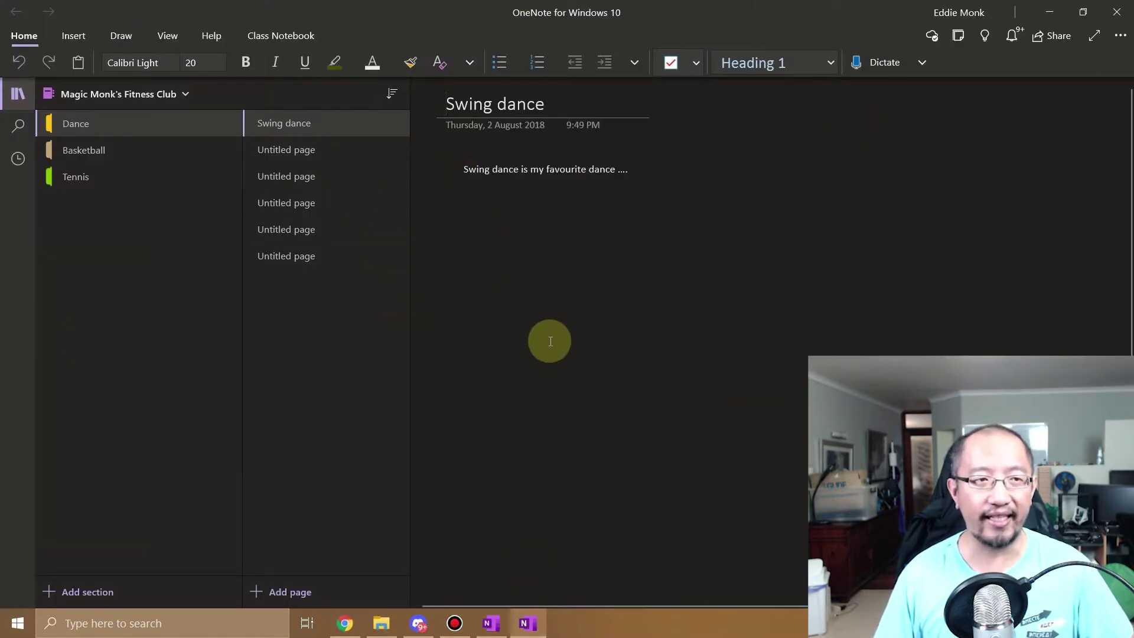
Browse the notebook list and open the OneNote Tutorial 2022 notebook from the additional notebooks available.
left_click(181, 93)
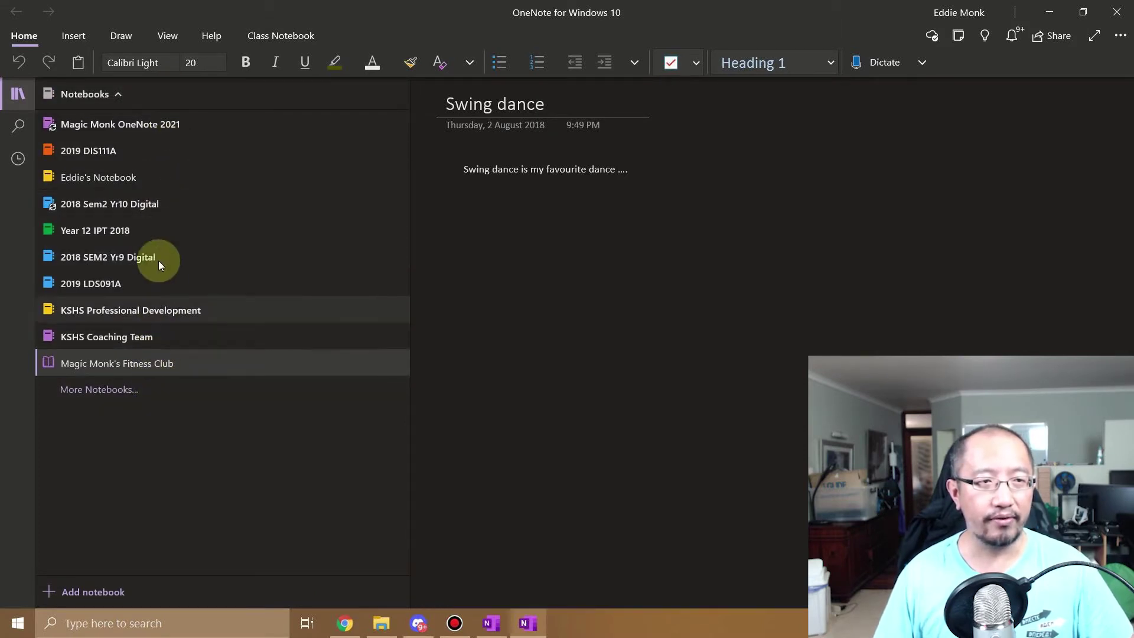
left_click(87, 95)
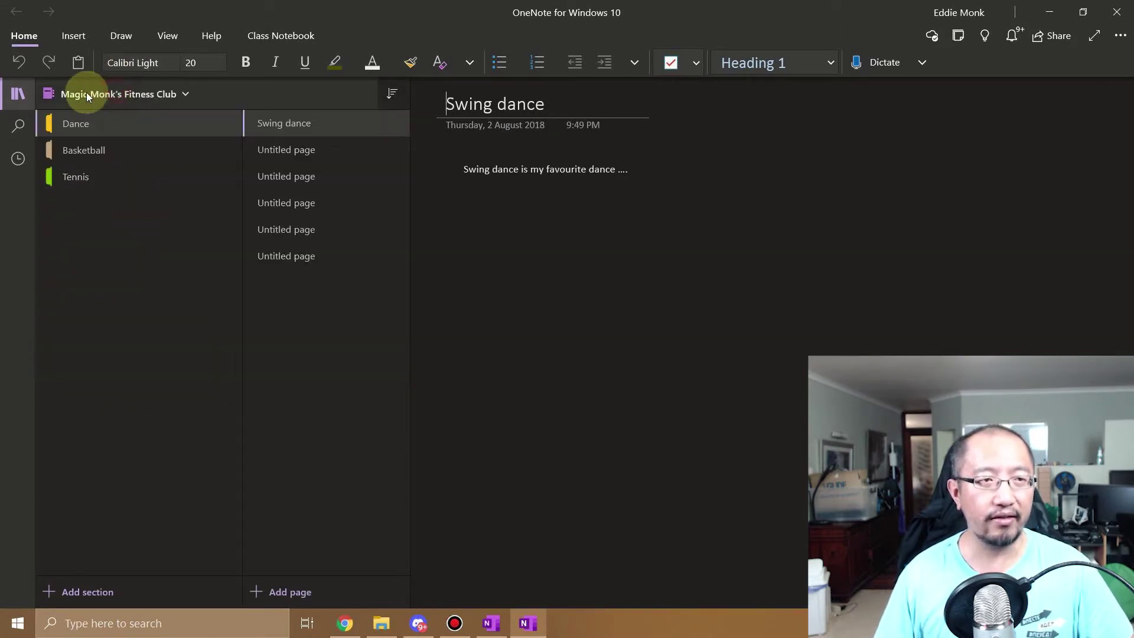
left_click(190, 90)
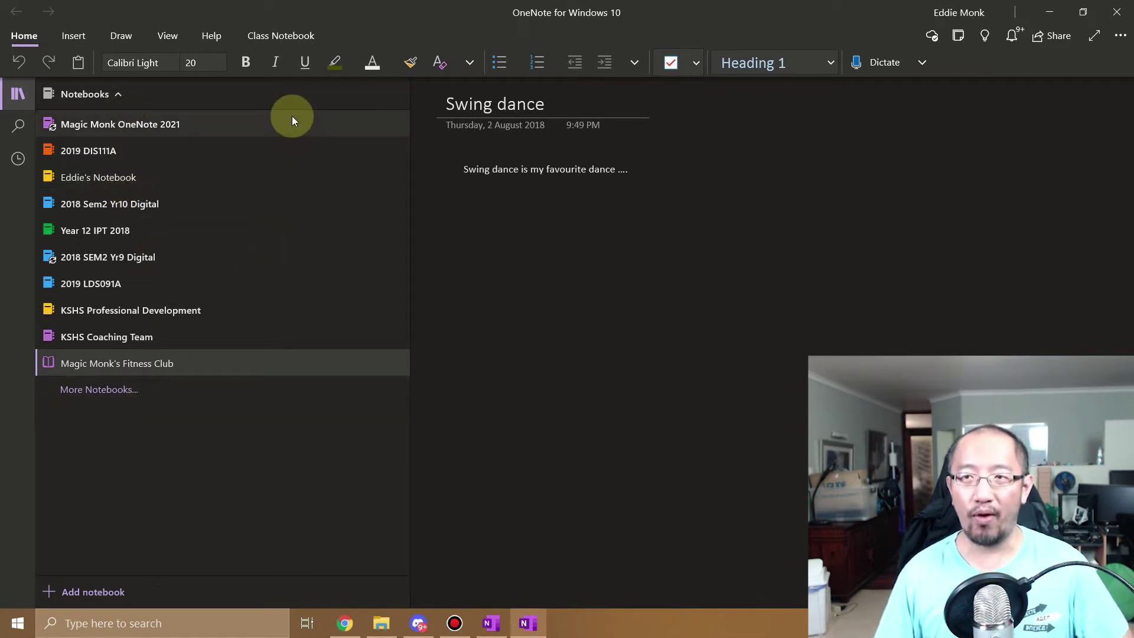
left_click(106, 389)
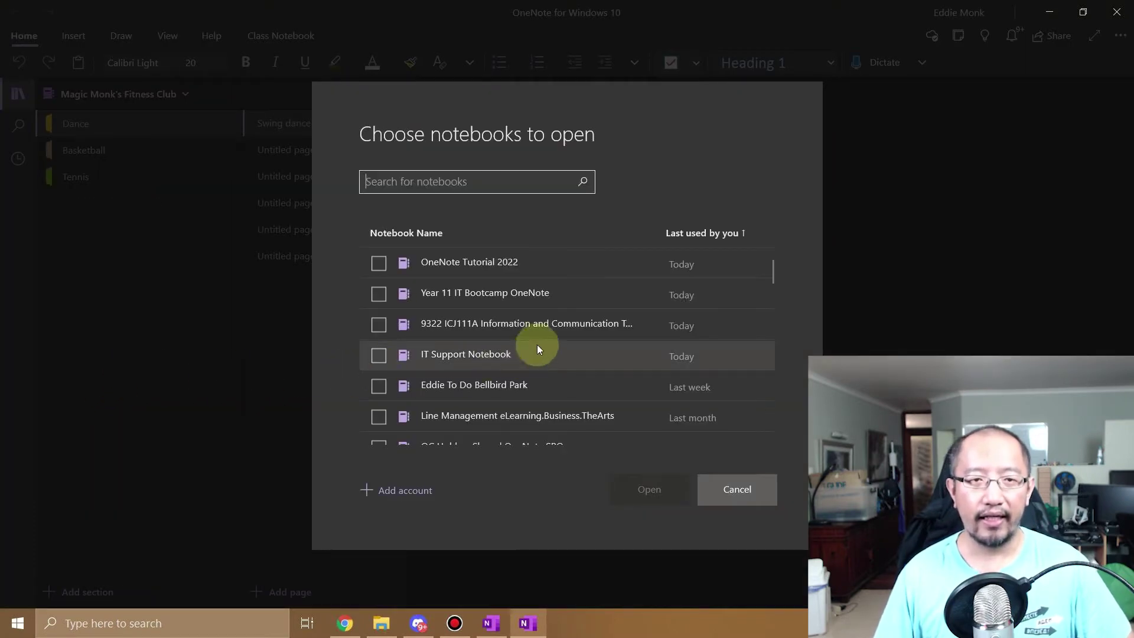
mouse_move(437, 267)
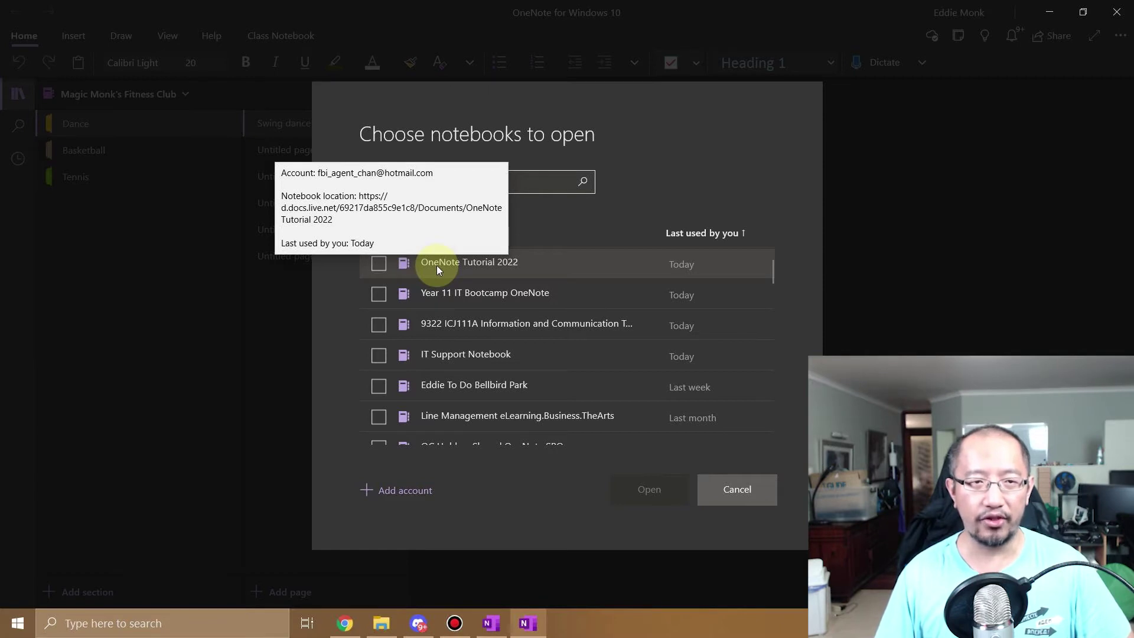
left_click(437, 264)
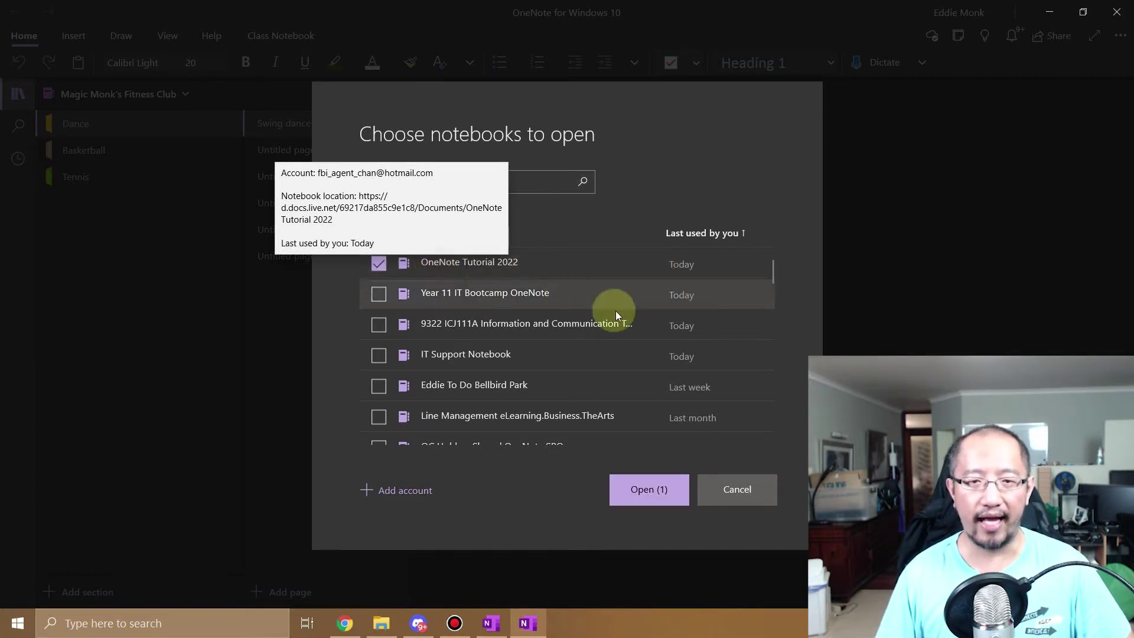
left_click(631, 490)
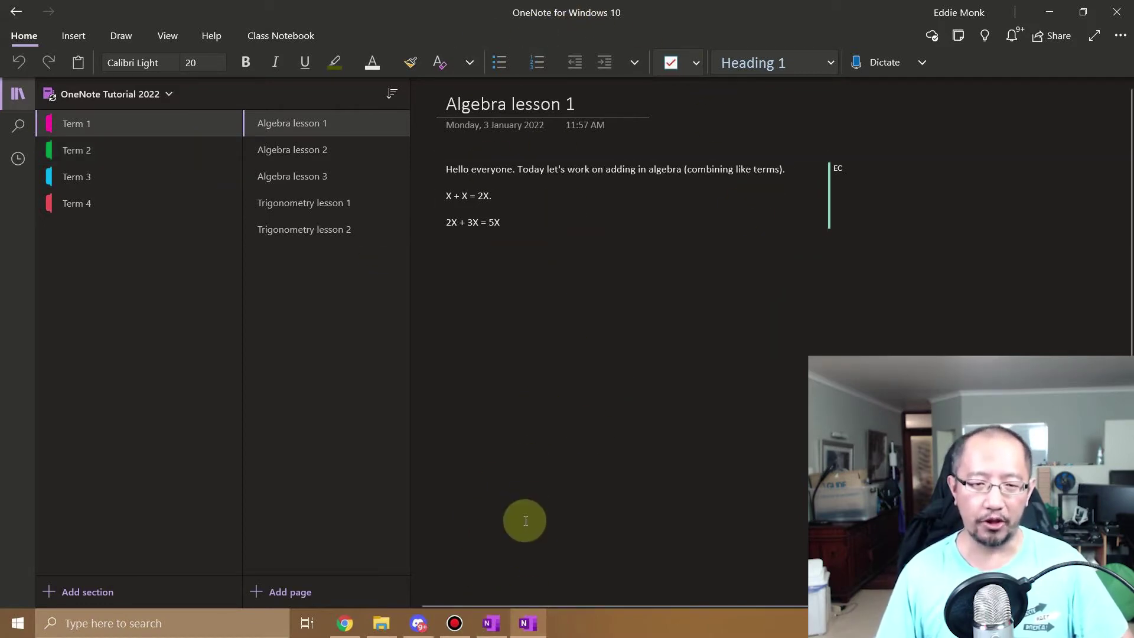
Compare the OneNote Tutorial 2022 notebook in Chrome, OneNote for Windows 10 and desktop OneNote, and return to the Windows 10 app.
left_click(342, 628)
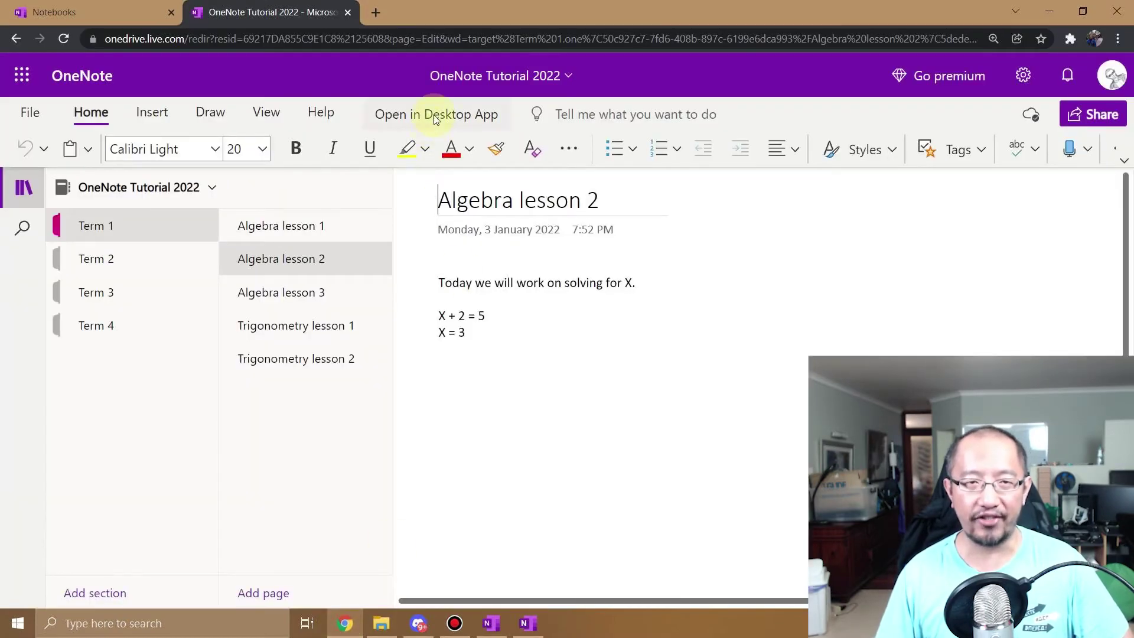
left_click(537, 617)
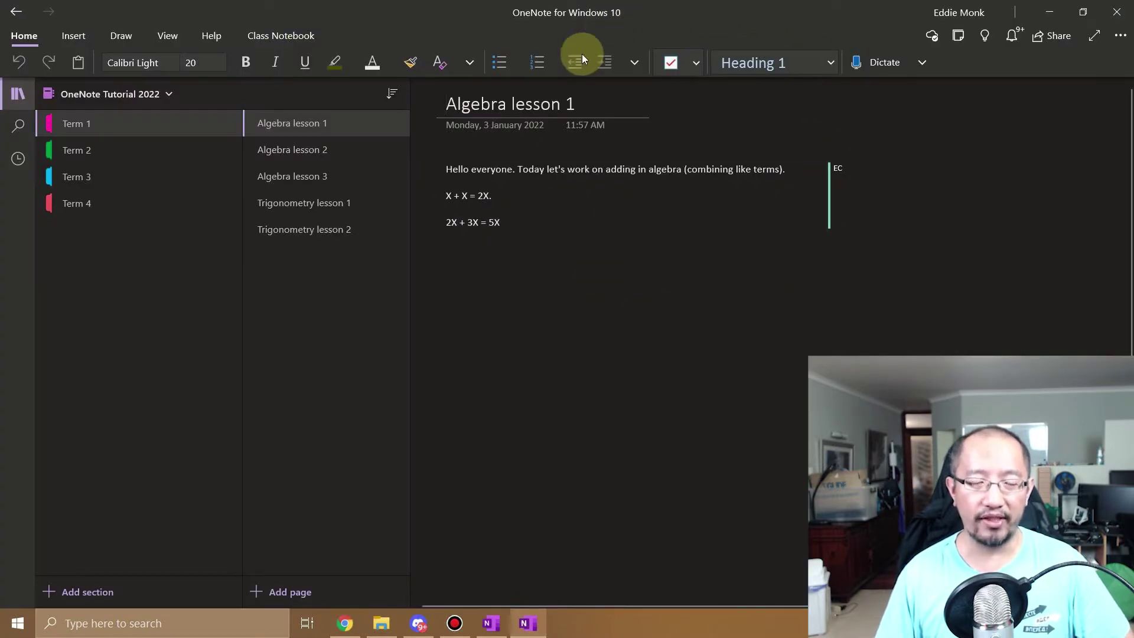
left_click(491, 625)
left_click(532, 628)
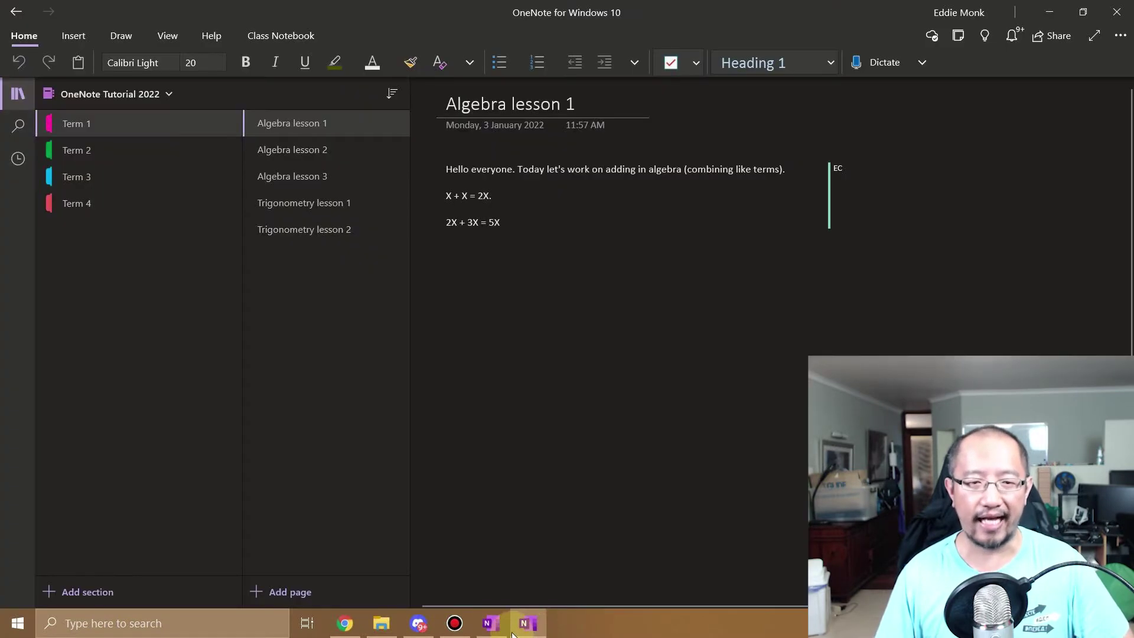
Search Windows for "default", open the Default apps settings, and go to setting defaults by app.
mouse_move(498, 634)
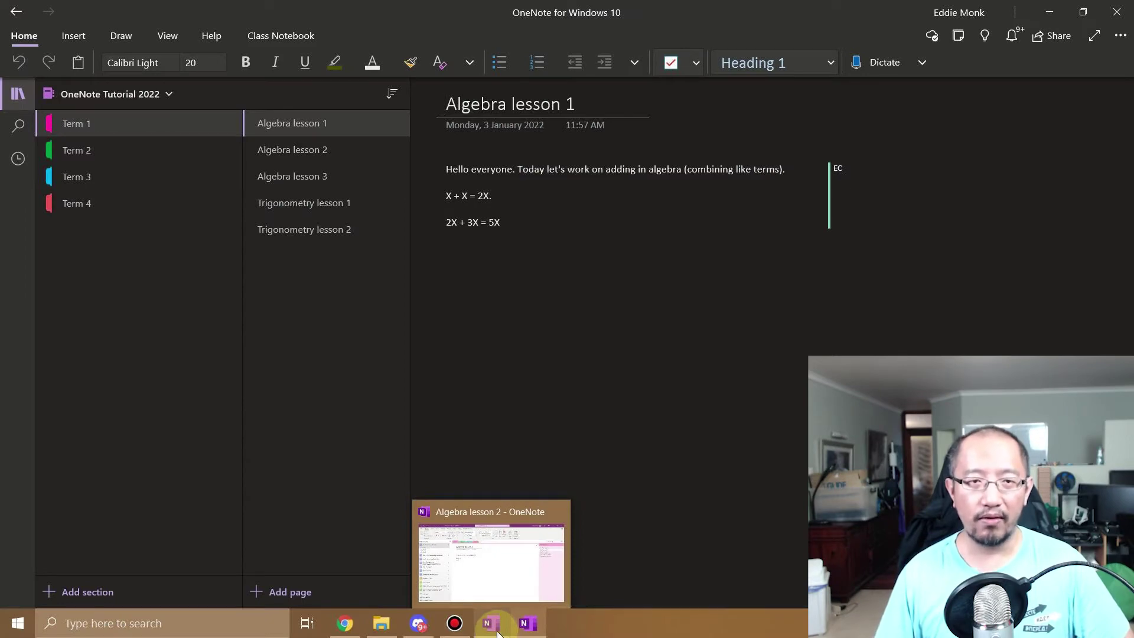
mouse_move(472, 570)
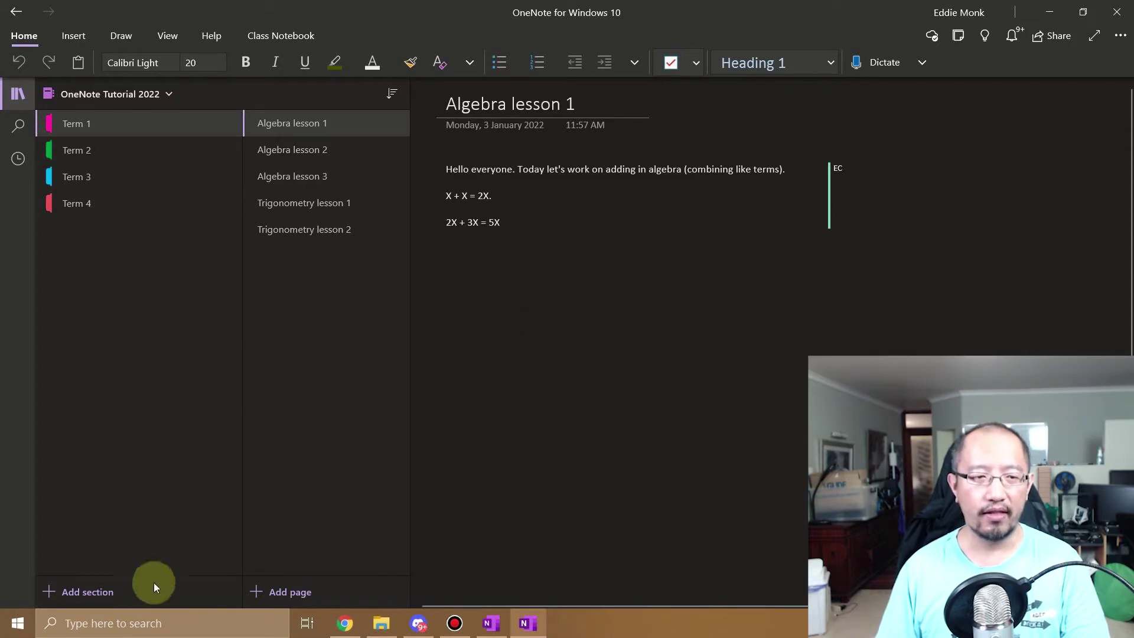
left_click(145, 624)
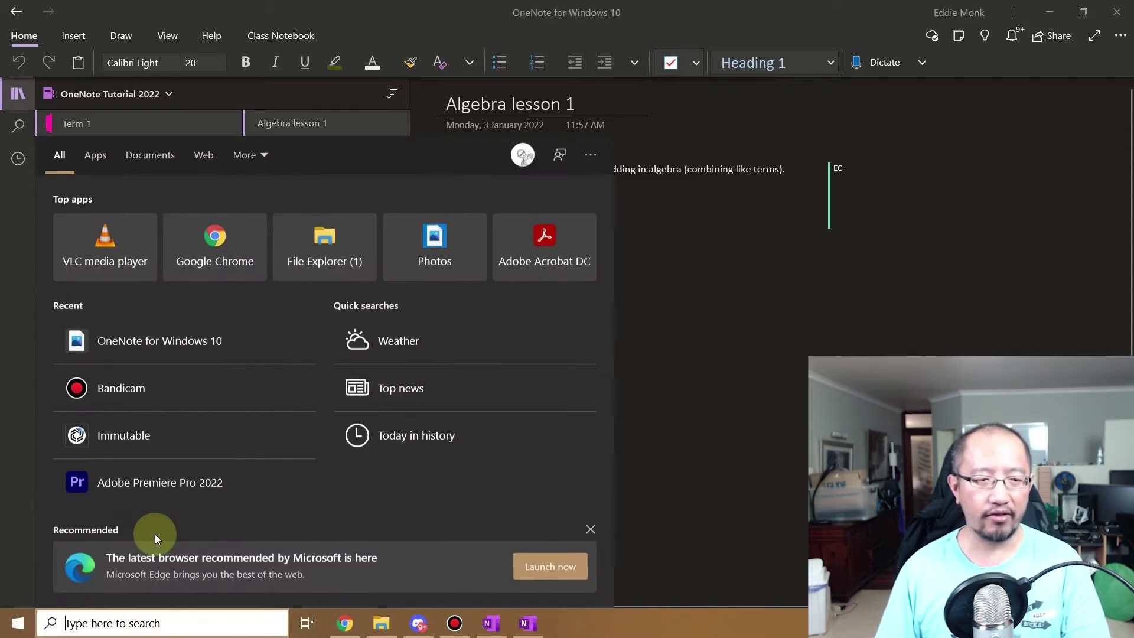
type("default")
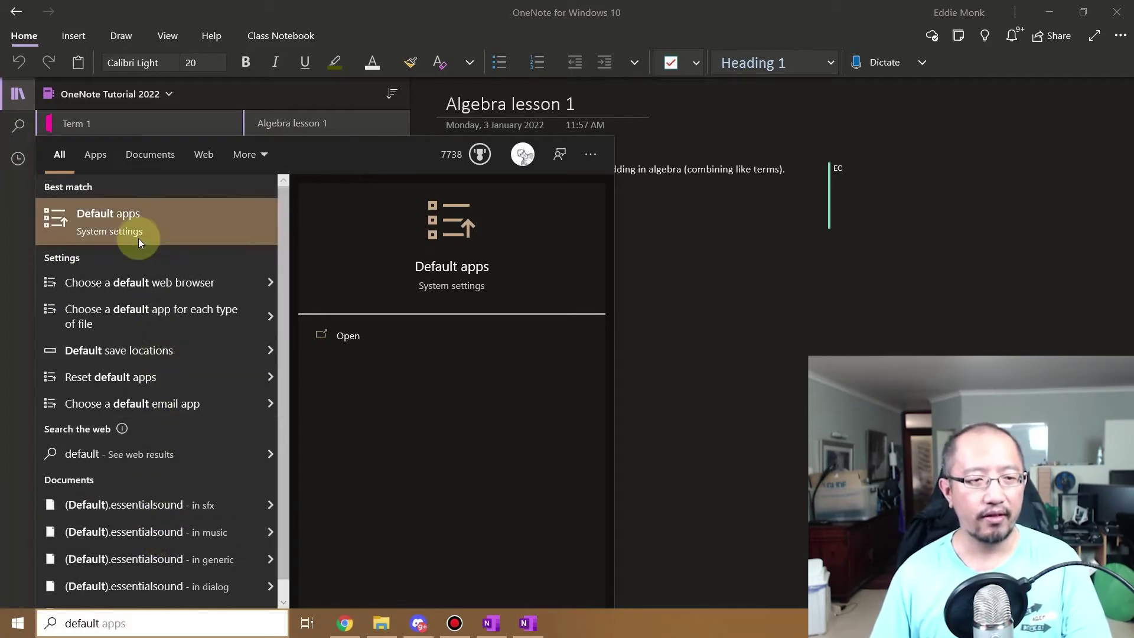
left_click(132, 223)
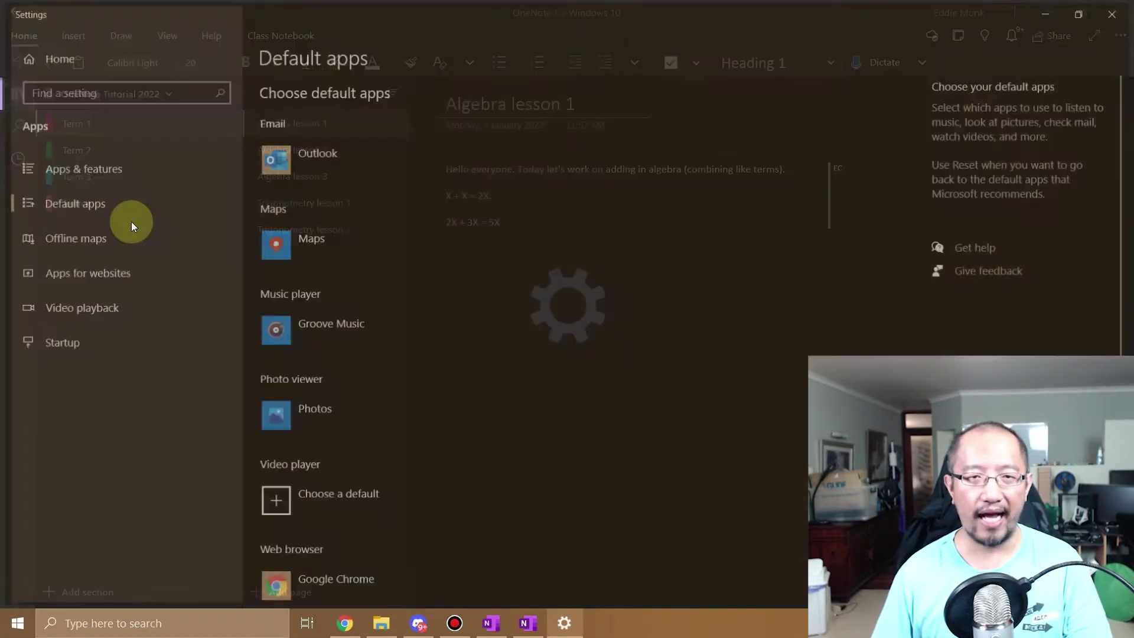
scroll(463, 345, "down", 5)
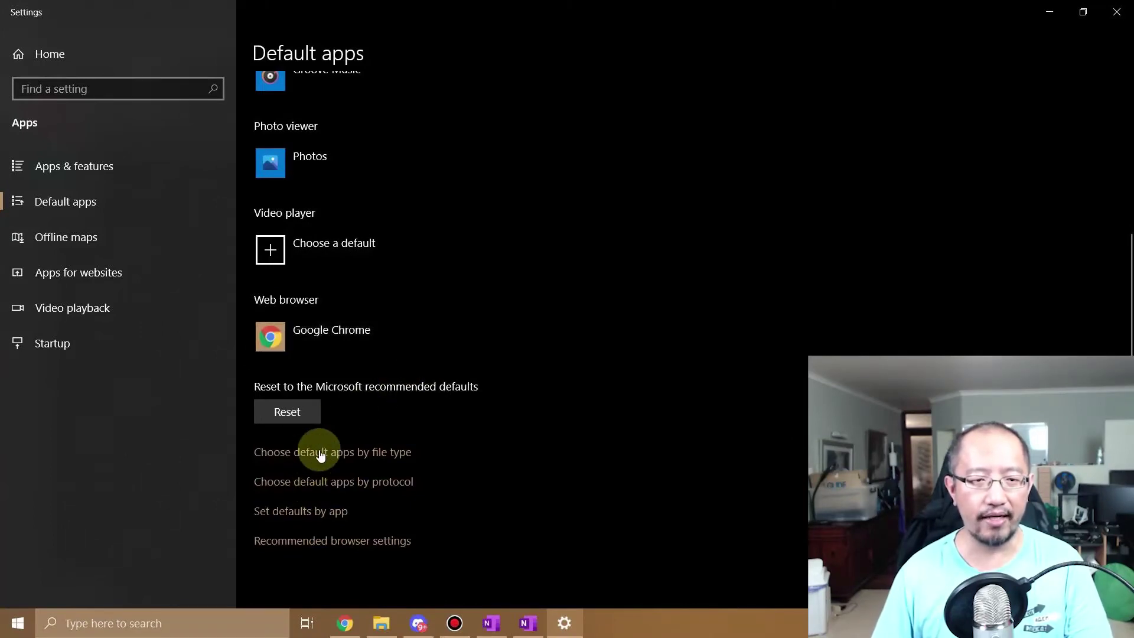
left_click(304, 514)
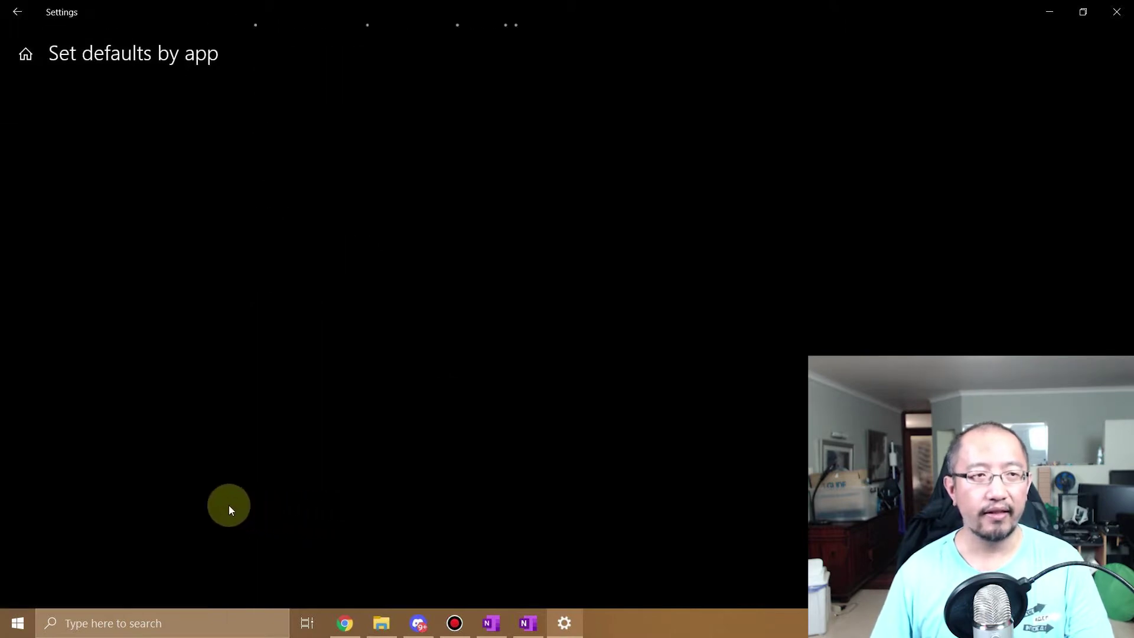
Find OneNote for Windows 10 in the app list and open its file type and protocol associations.
scroll(122, 286, "down", 8)
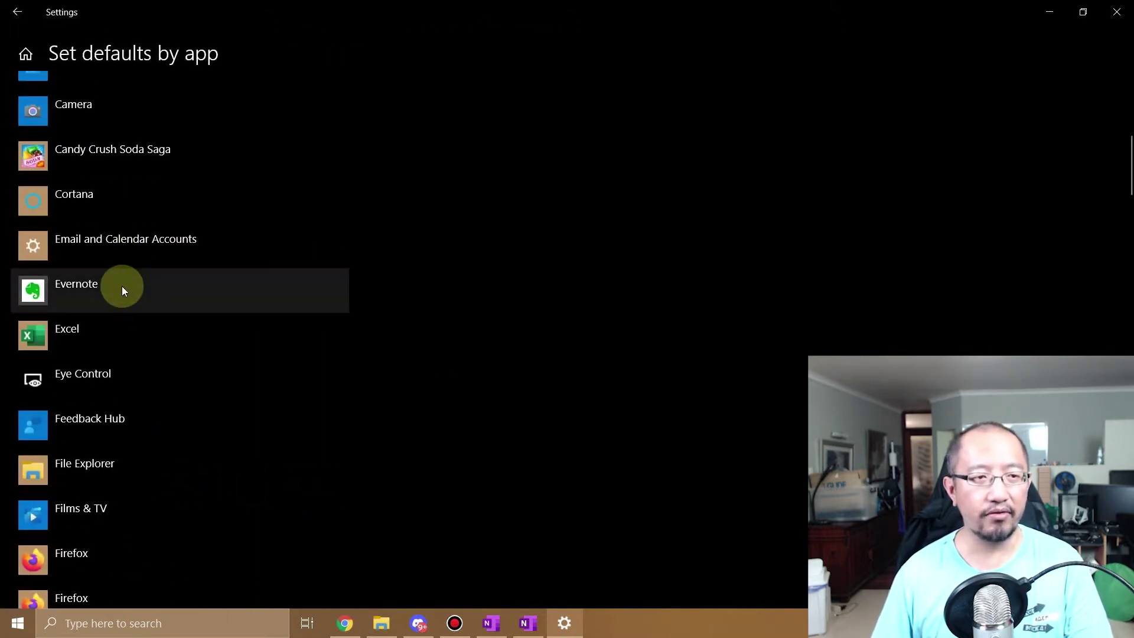
scroll(671, 269, "up", 3)
scroll(835, 119, "up", 5)
scroll(266, 283, "down", 12)
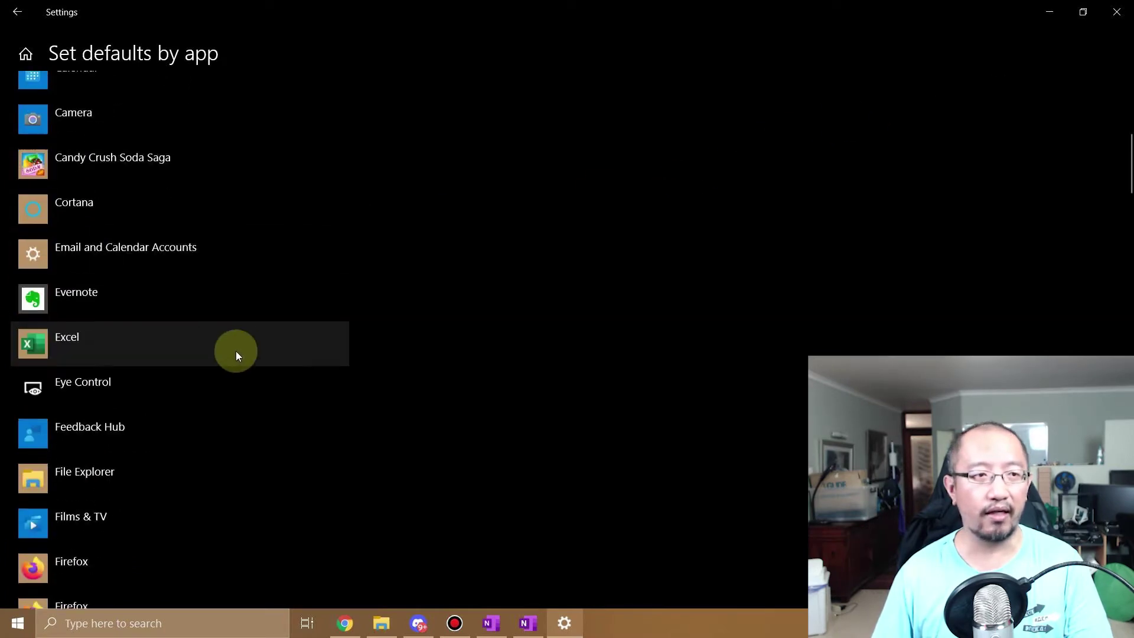
scroll(231, 366, "down", 8)
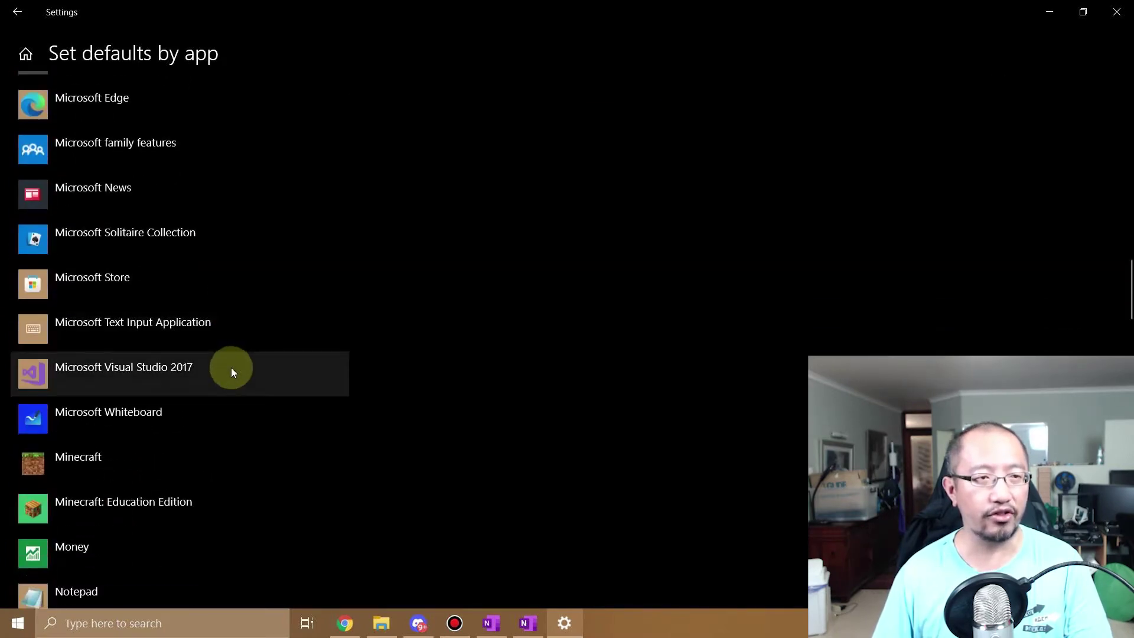
scroll(231, 370, "down", 3)
scroll(230, 376, "down", 5)
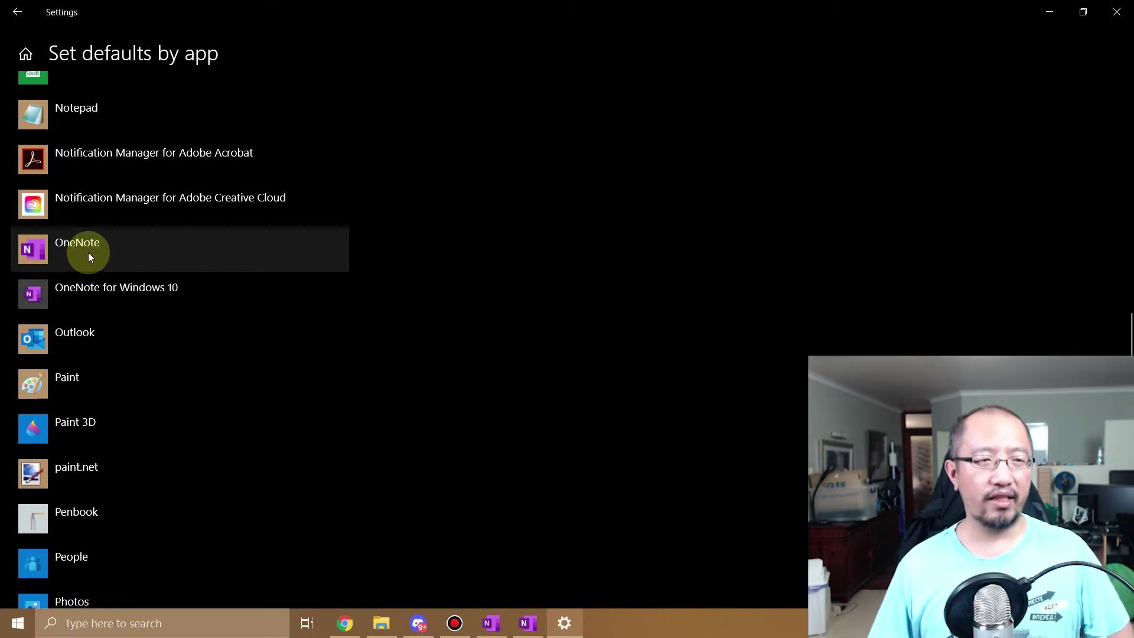
left_click(93, 292)
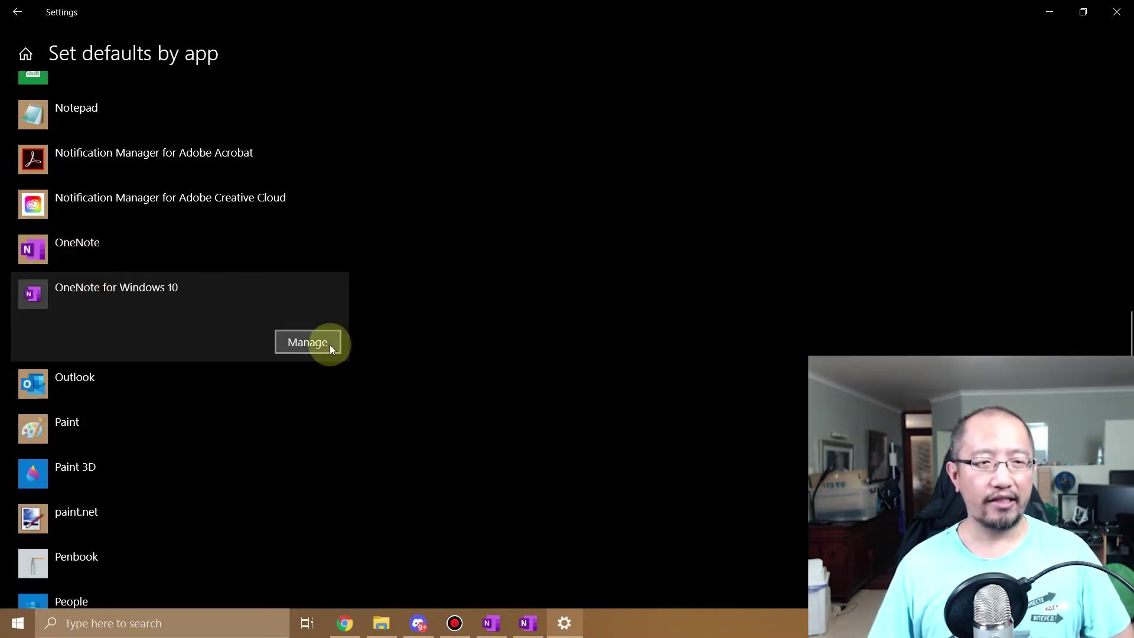
left_click(319, 343)
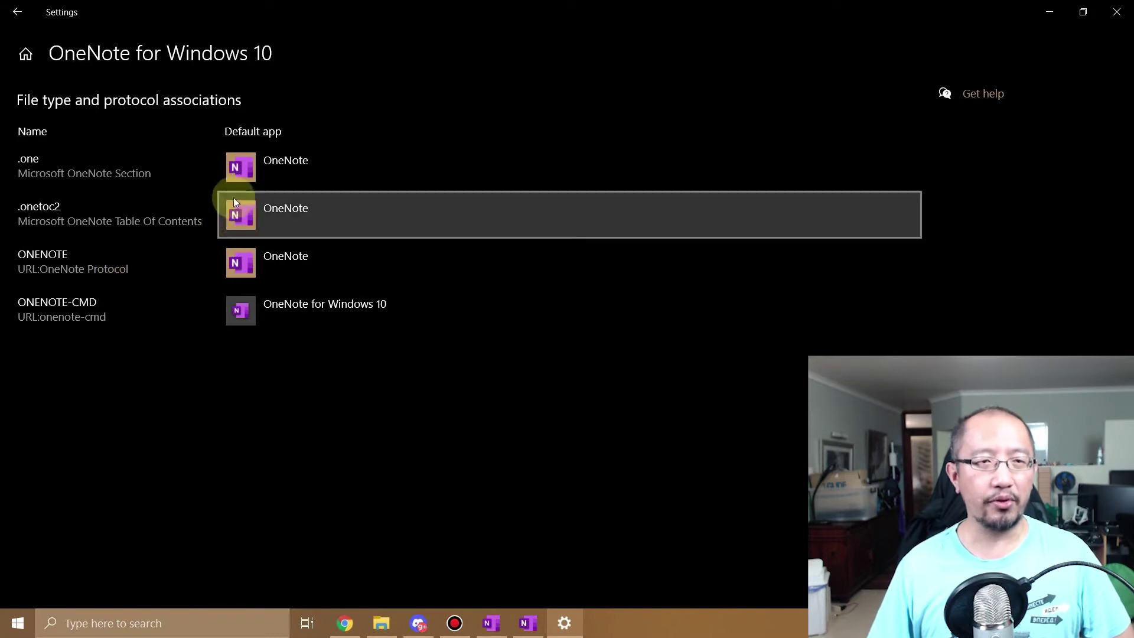
Set OneNote for Windows 10 as the default for .one, .onetoc2 and the ONENOTE protocol, and close Settings.
left_click(280, 177)
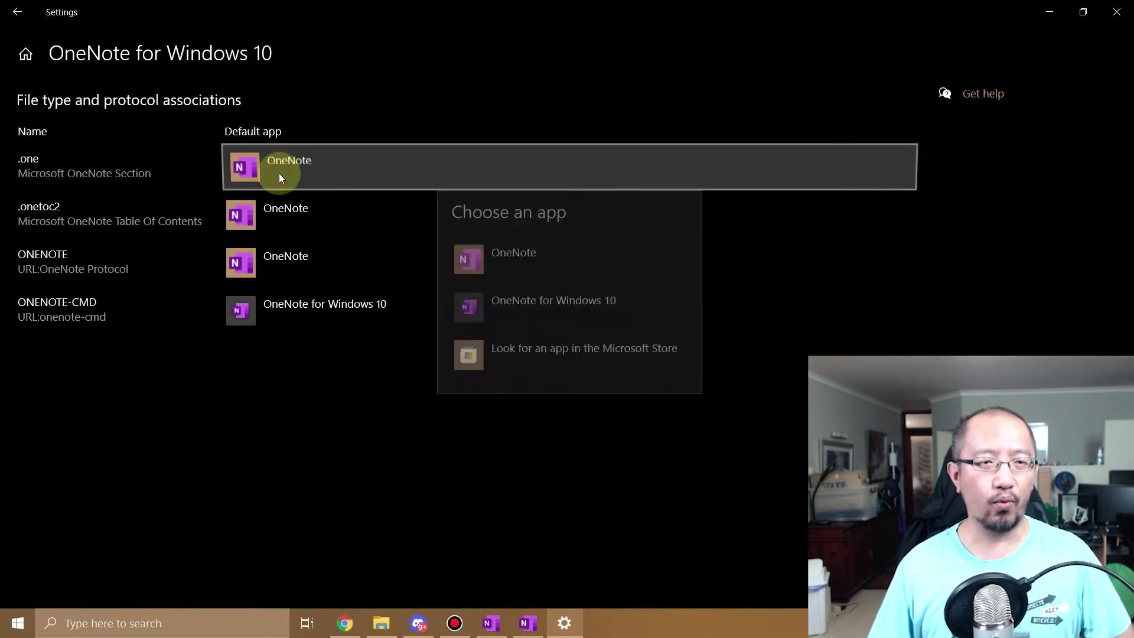
left_click(470, 304)
left_click(282, 217)
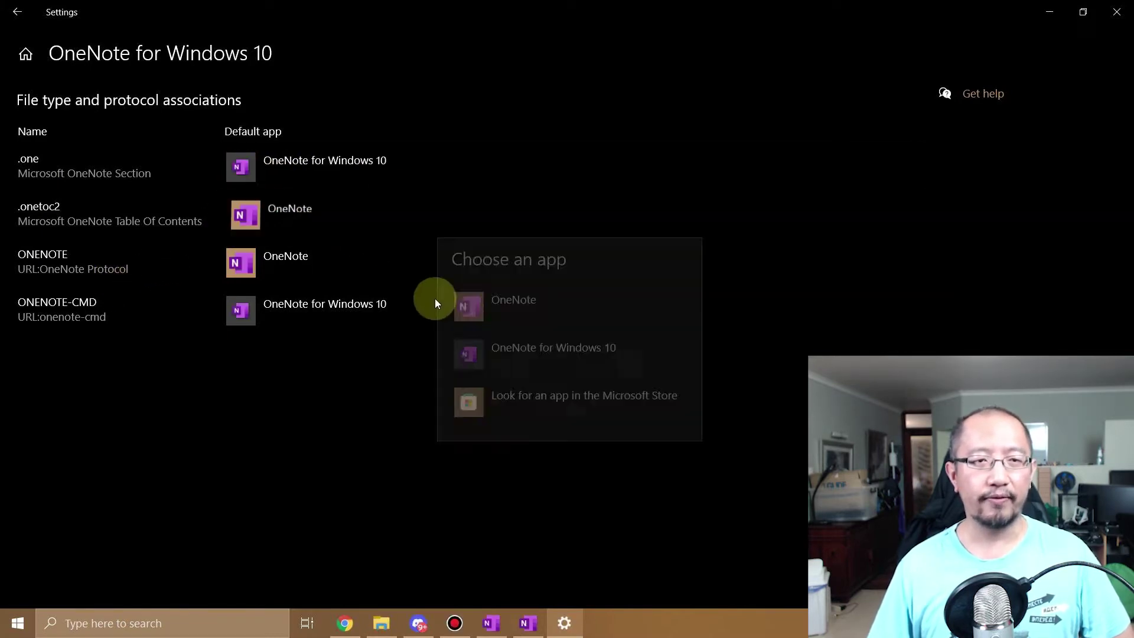
left_click(471, 353)
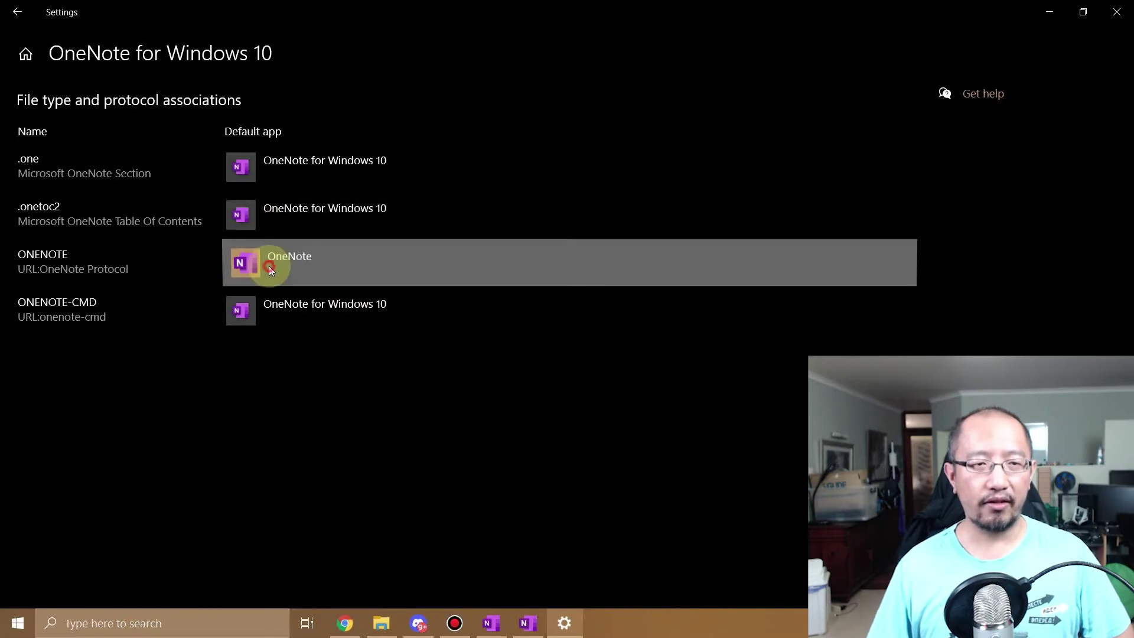
left_click(279, 263)
left_click(502, 157)
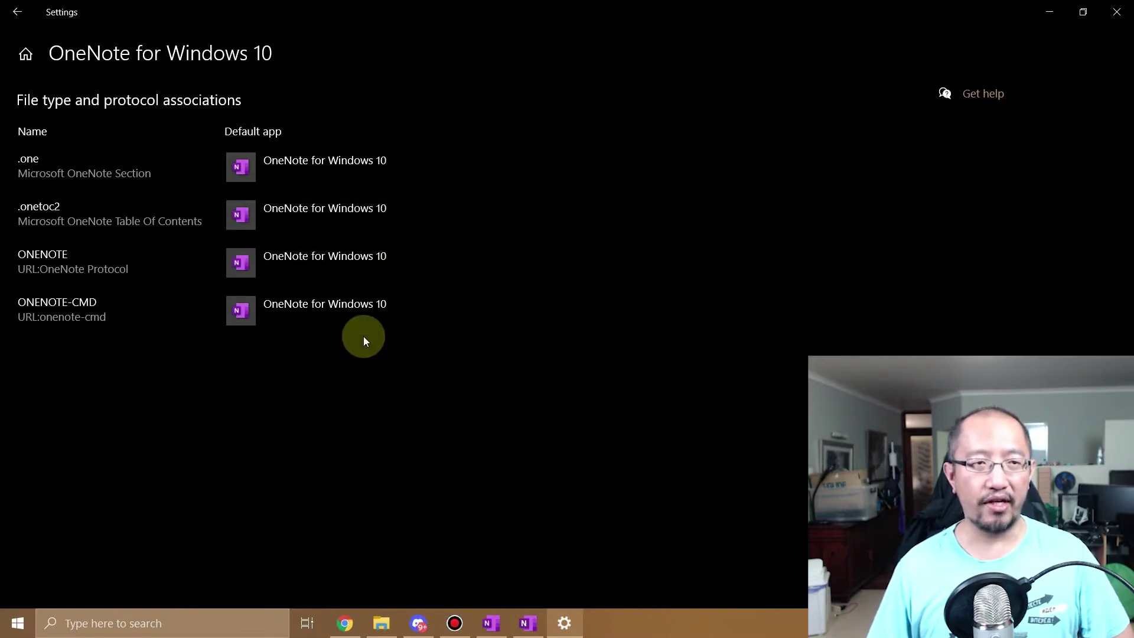
left_click(1116, 14)
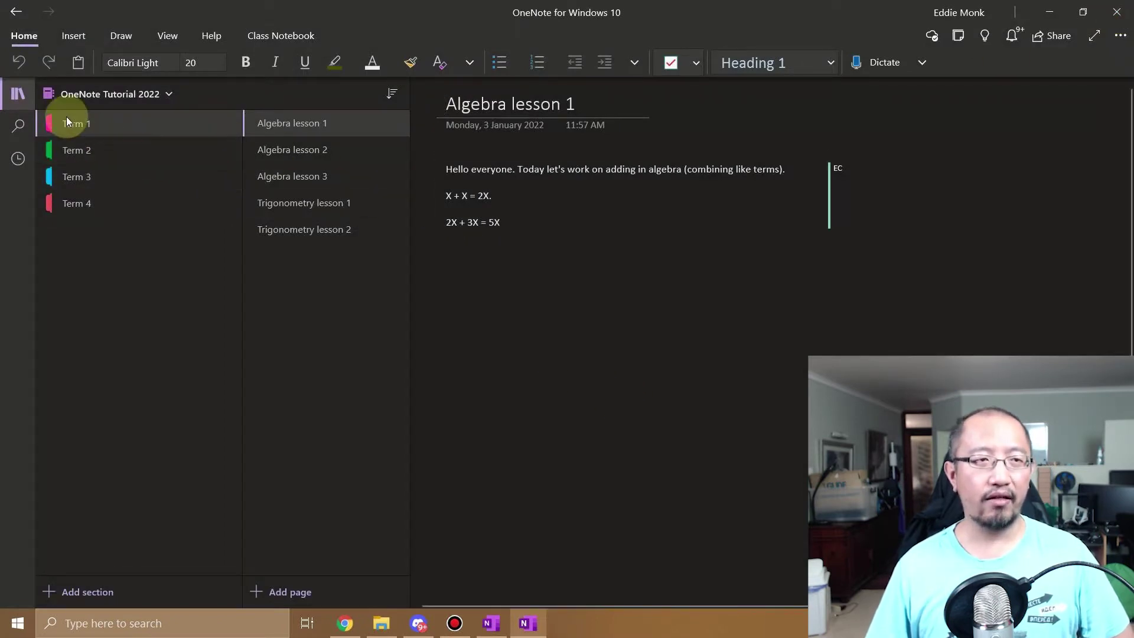
From Chrome, open the Algebra lesson 2 page in OneNote for Windows 10, and compare it with desktop OneNote.
left_click(347, 623)
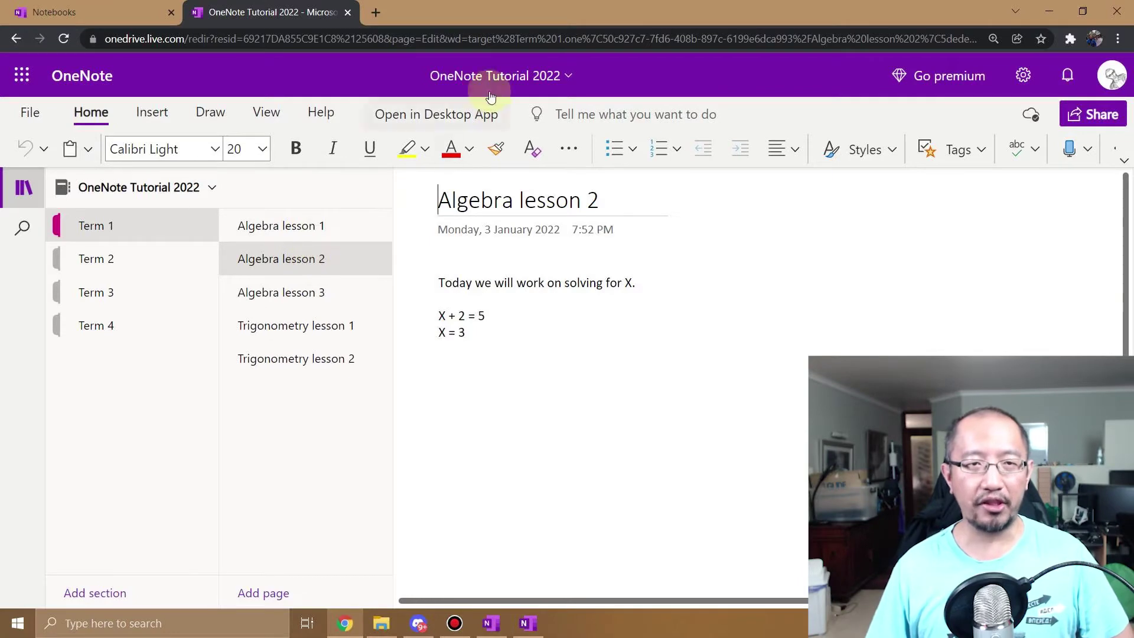
left_click(465, 114)
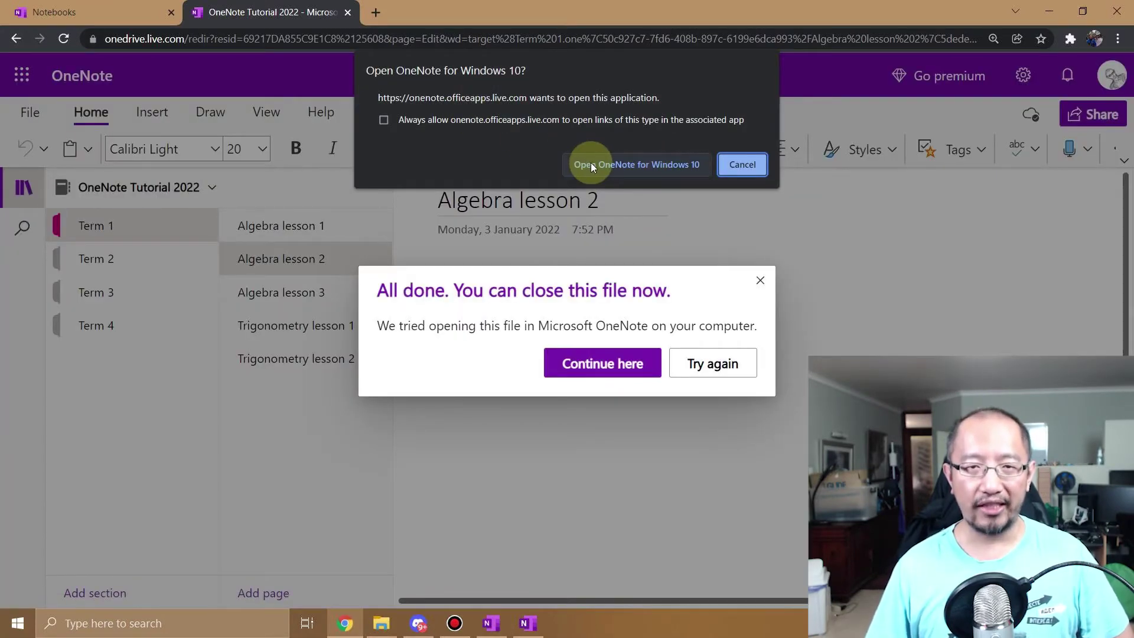
left_click(647, 166)
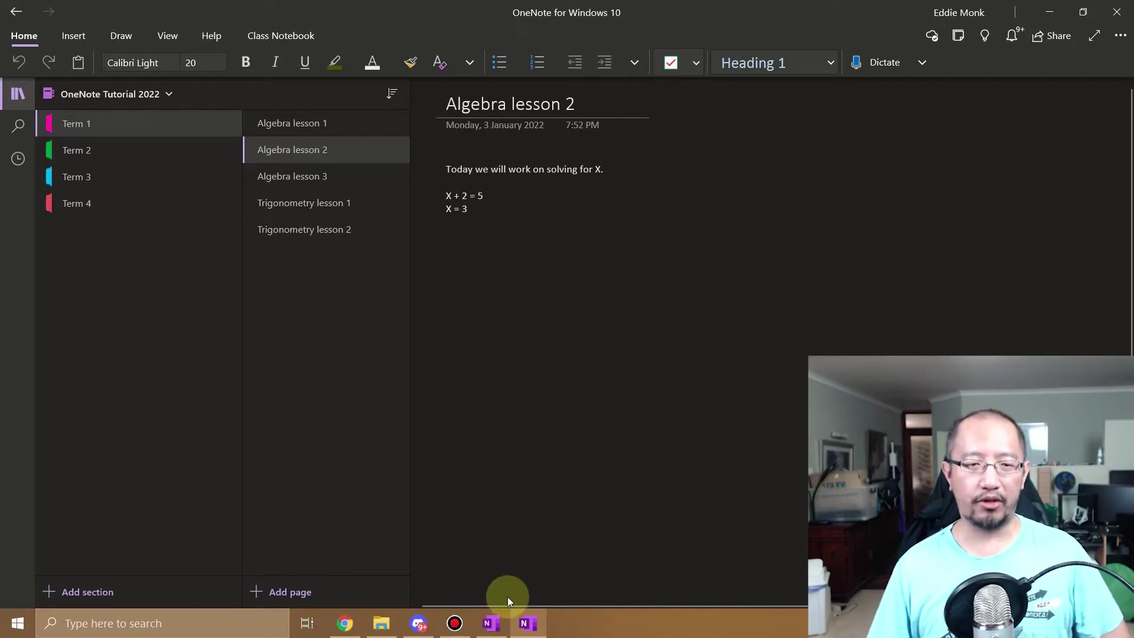
left_click(492, 623)
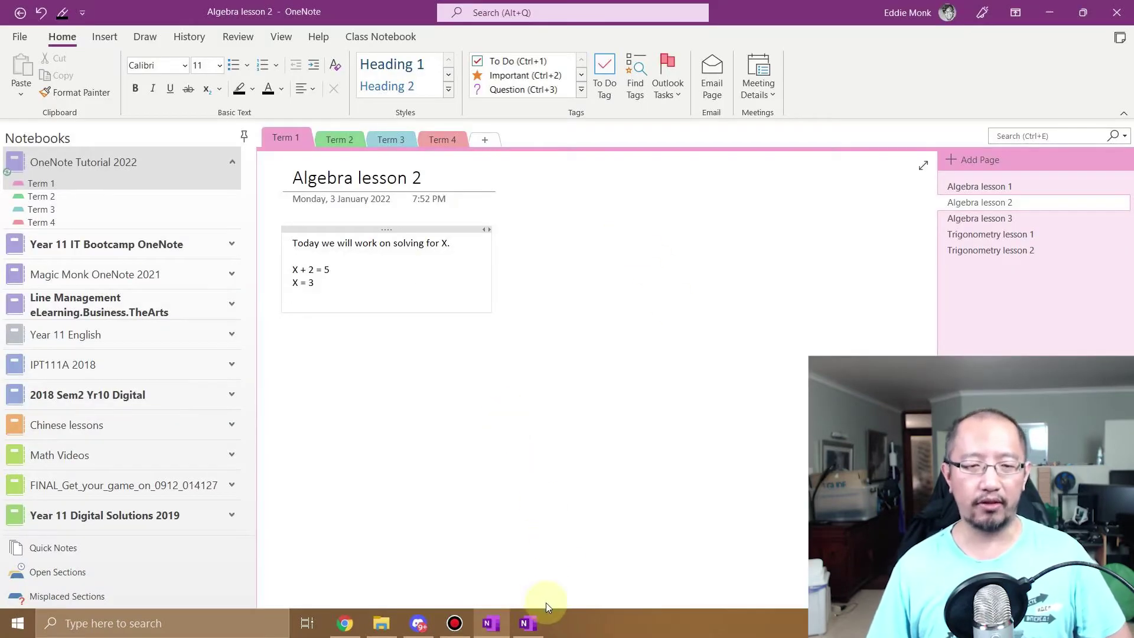
left_click(528, 618)
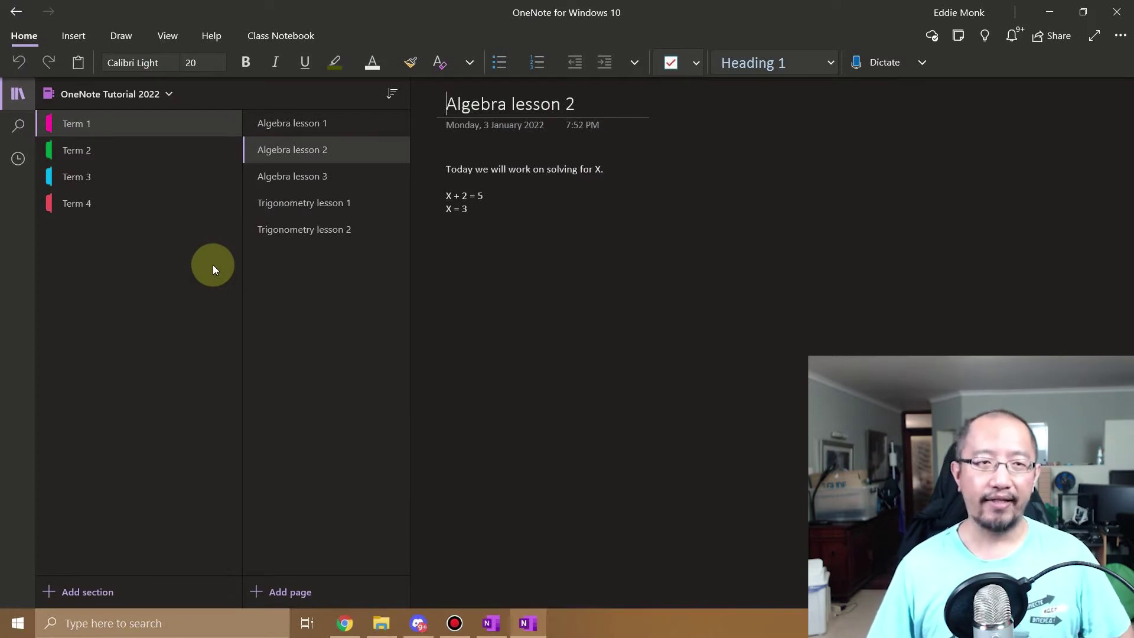
On the Algebra lesson 3 page, write "In this lesson we will work on practical questions for Algebra.".
left_click(291, 177)
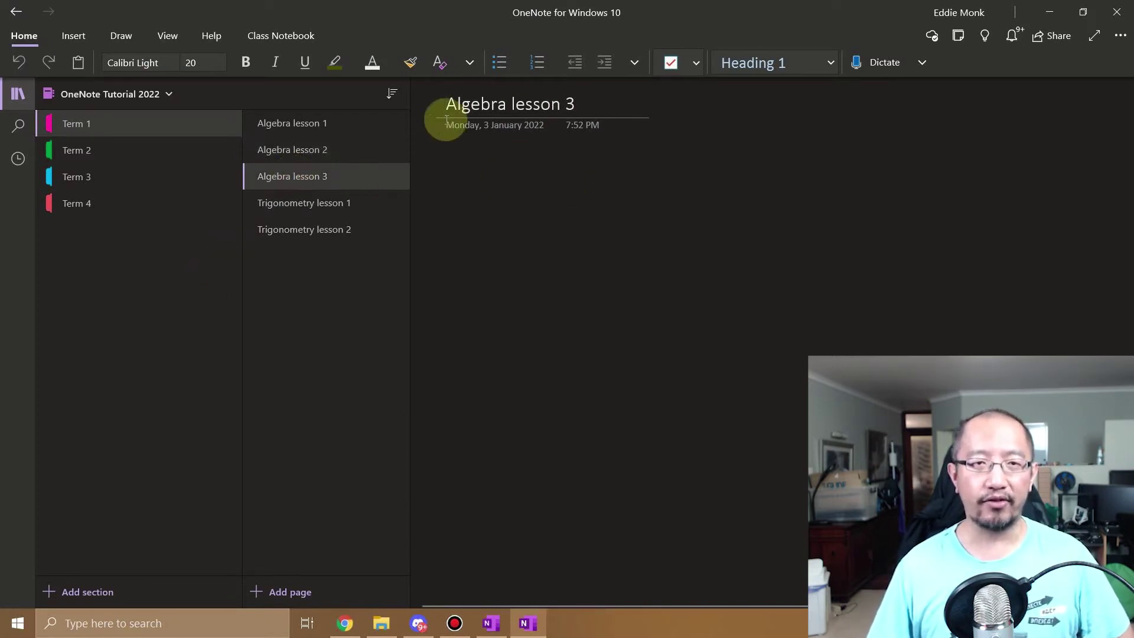
left_click(600, 228)
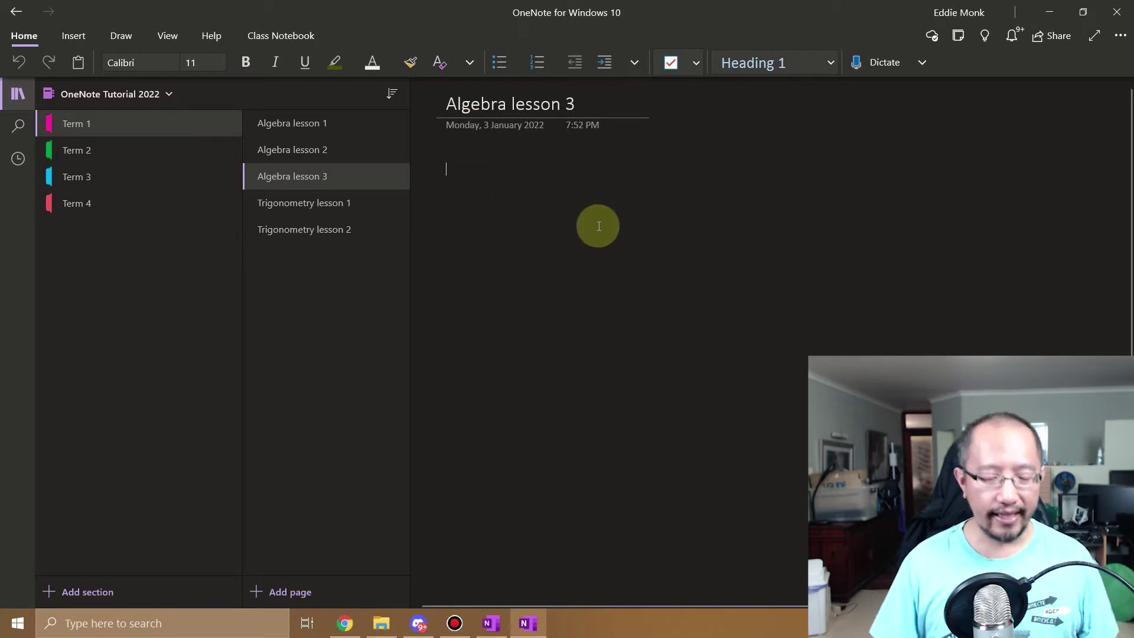
type("In this")
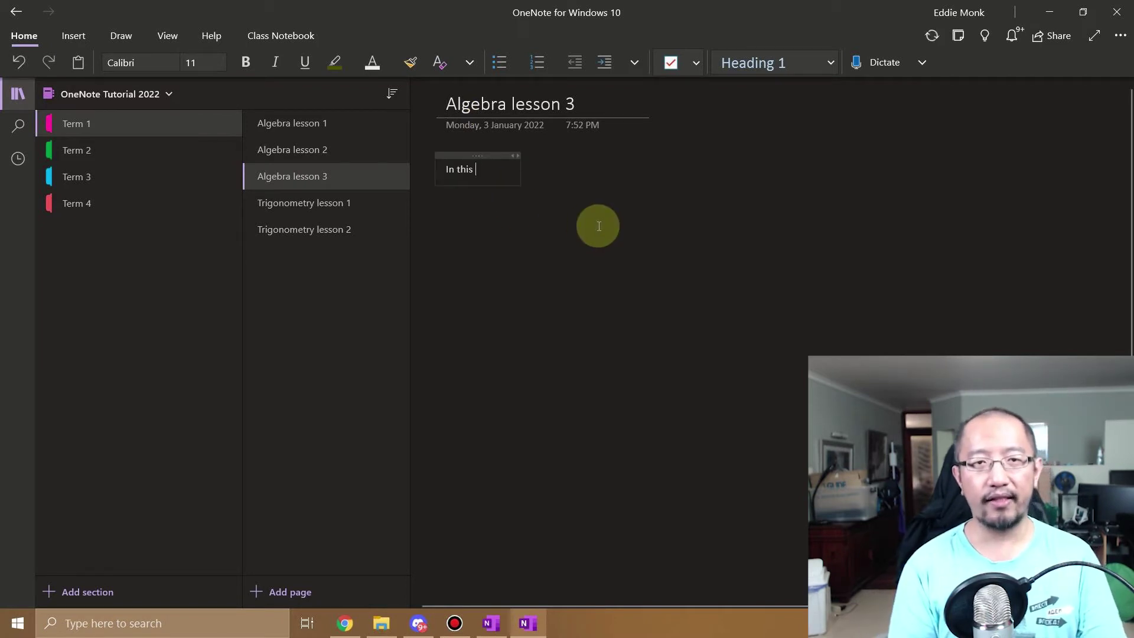
type(" lesson we will work on practical questions")
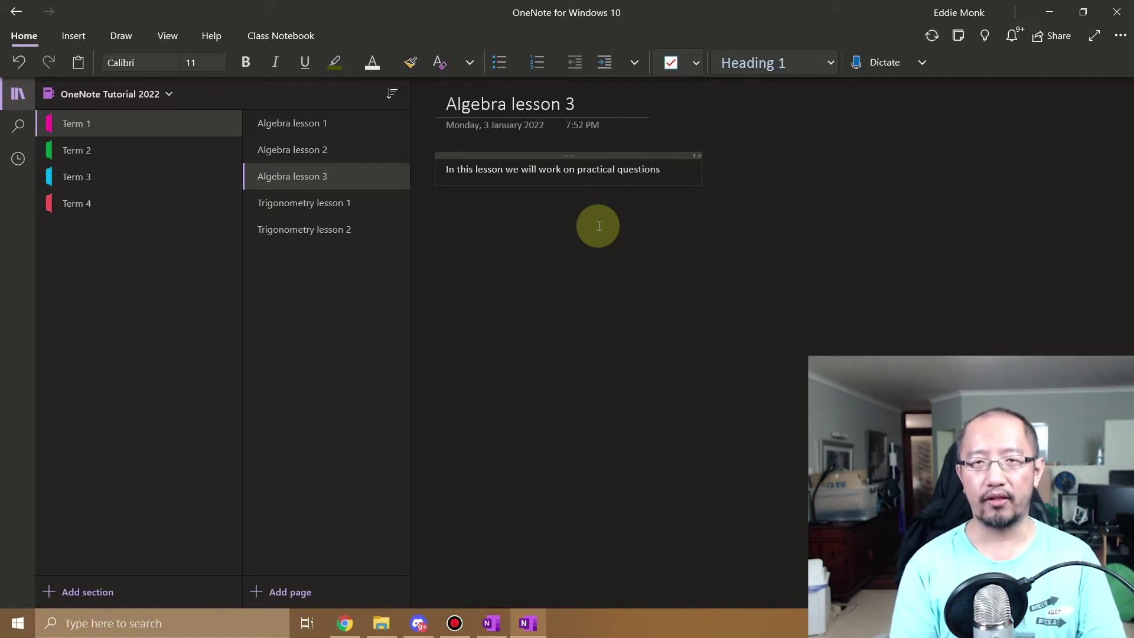
type(" for Algeb")
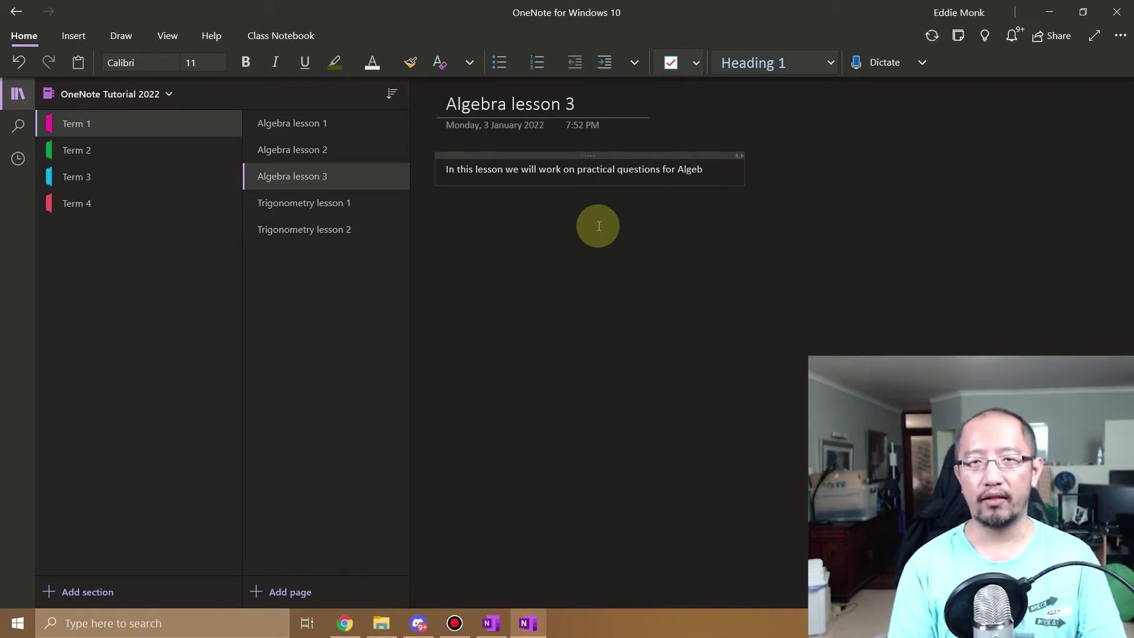
type("ra.")
key("Return")
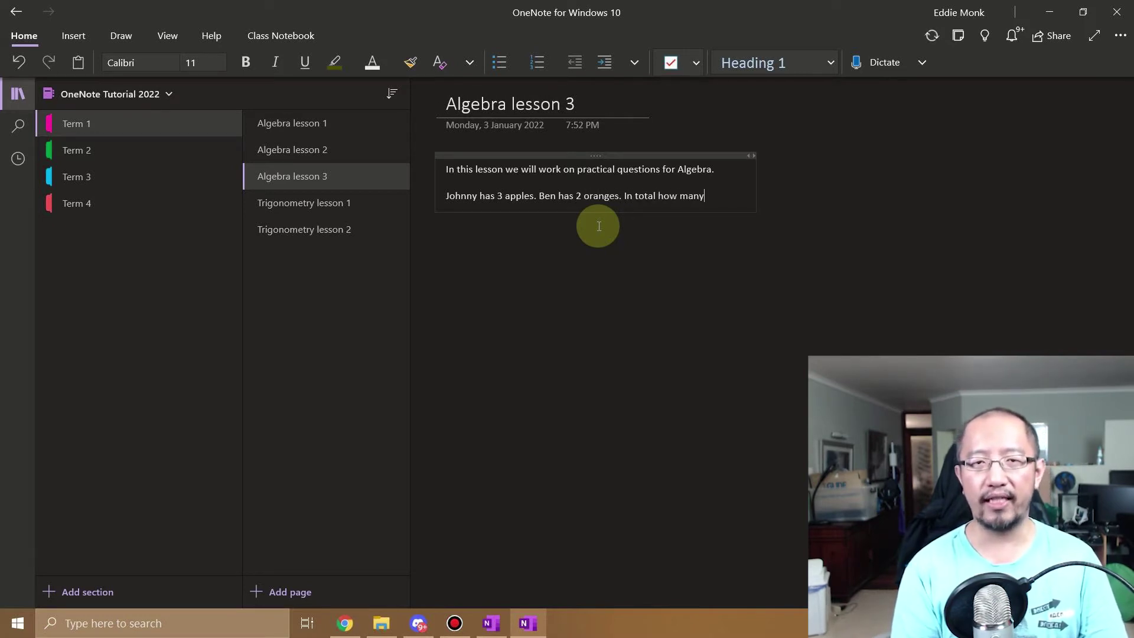
Add a word problem about one child's 3 apples and another's 2 oranges, ending "In total how many apples and oranges are there?".
type("and oranges")
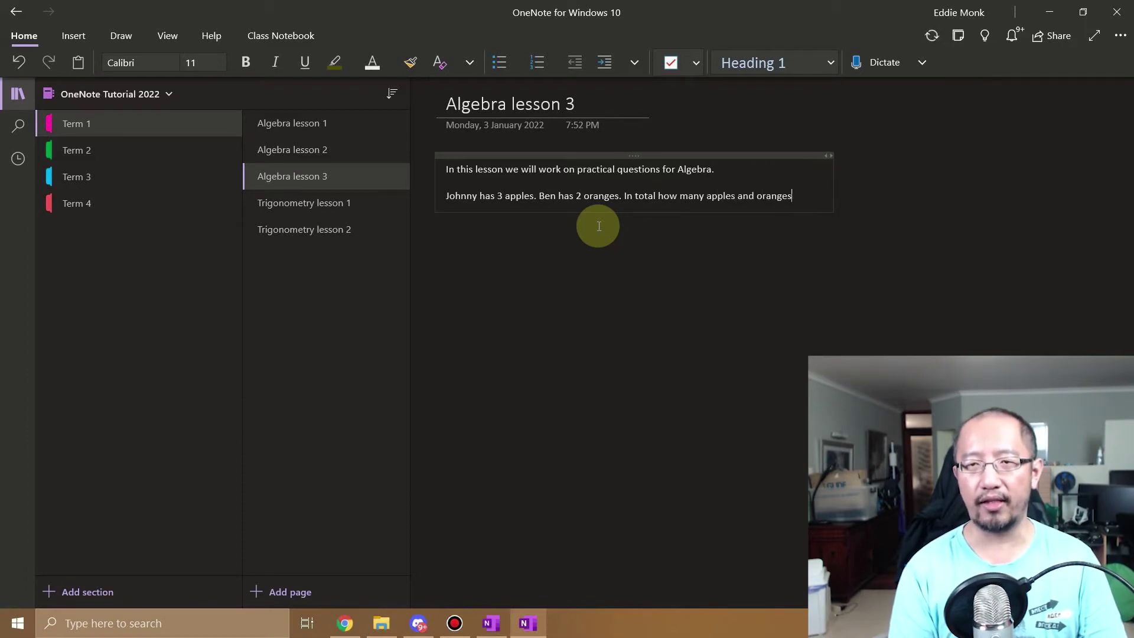
type(" are there?")
key("Return")
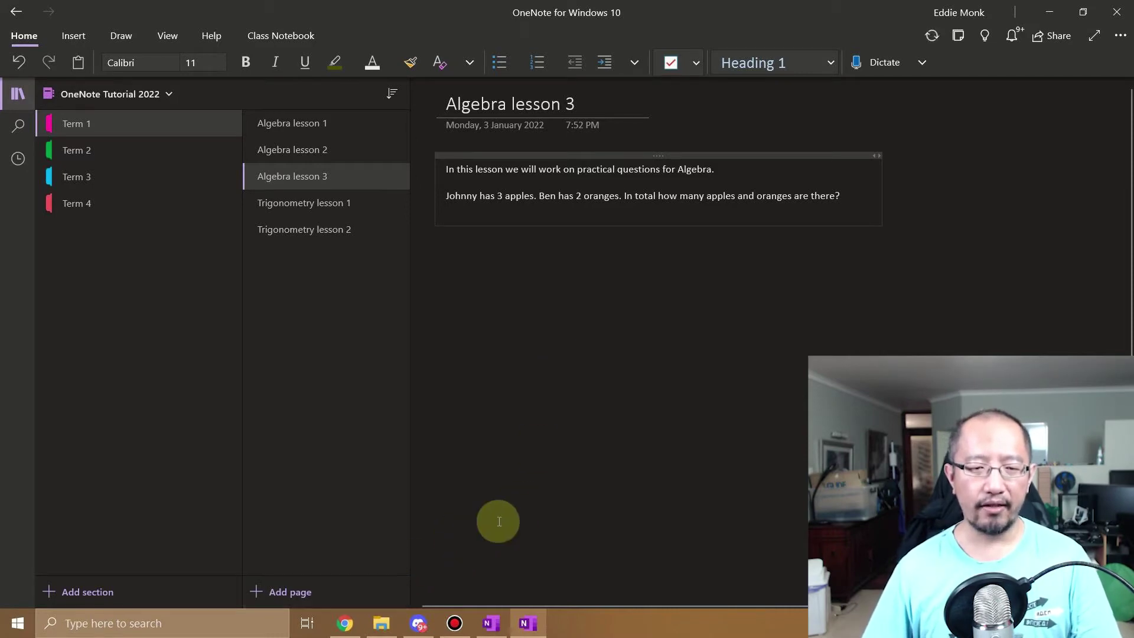
Continue in the browser version, check the Algebra lesson 3 page there, and return to OneNote for Windows 10.
left_click(343, 624)
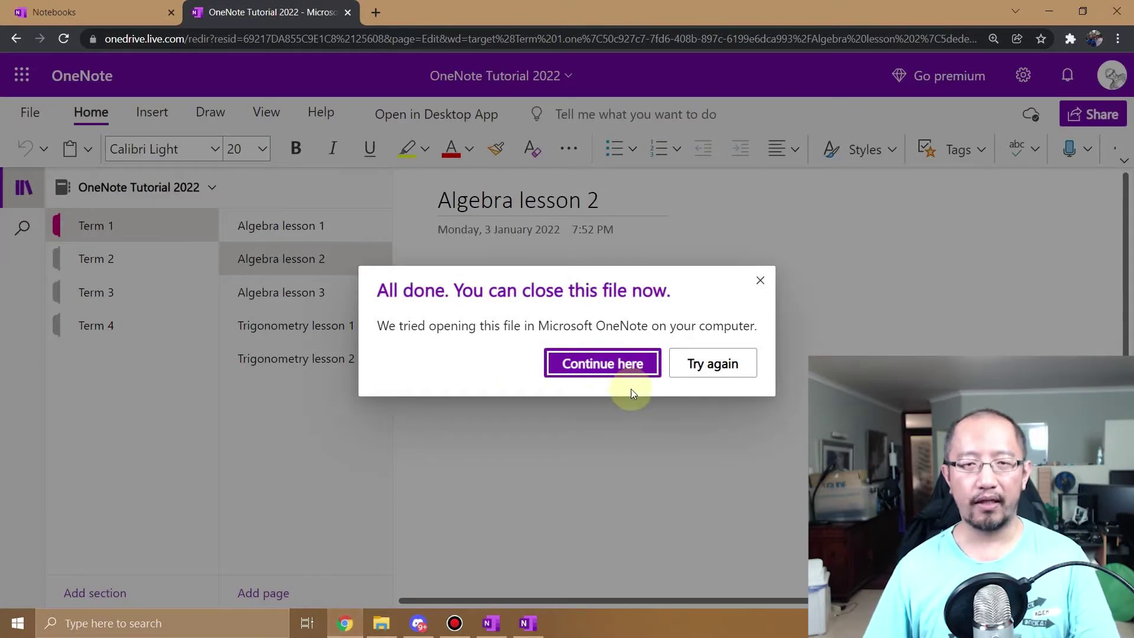
left_click(600, 364)
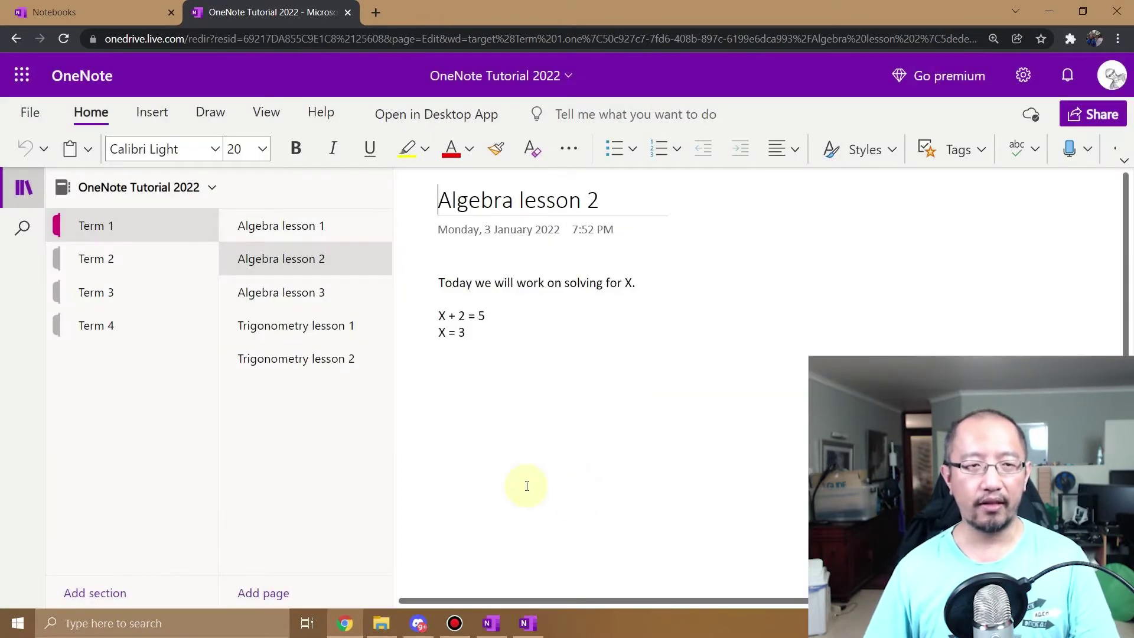
left_click(304, 297)
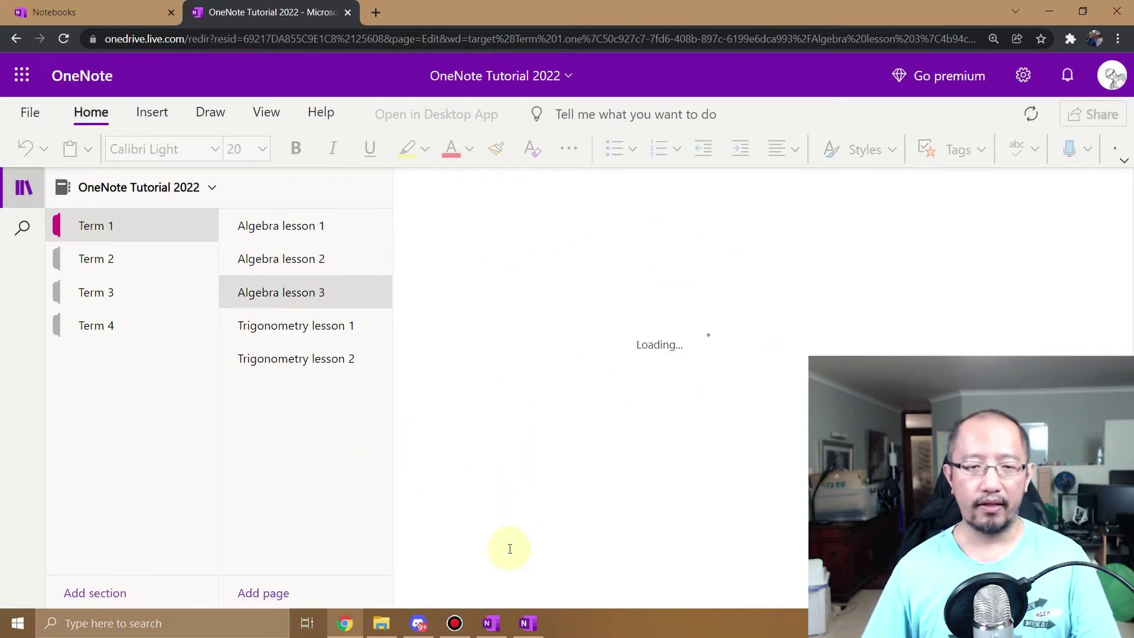
left_click(528, 624)
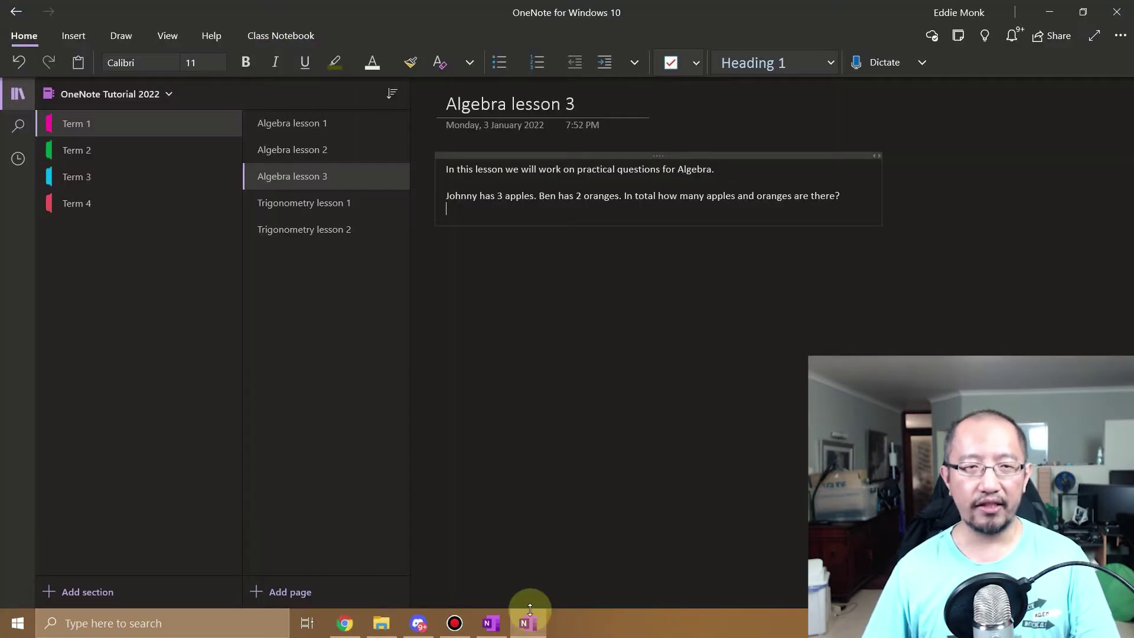
Sync the OneNote Tutorial 2022 notebook in OneNote for Windows 10.
right_click(125, 94)
left_click(160, 125)
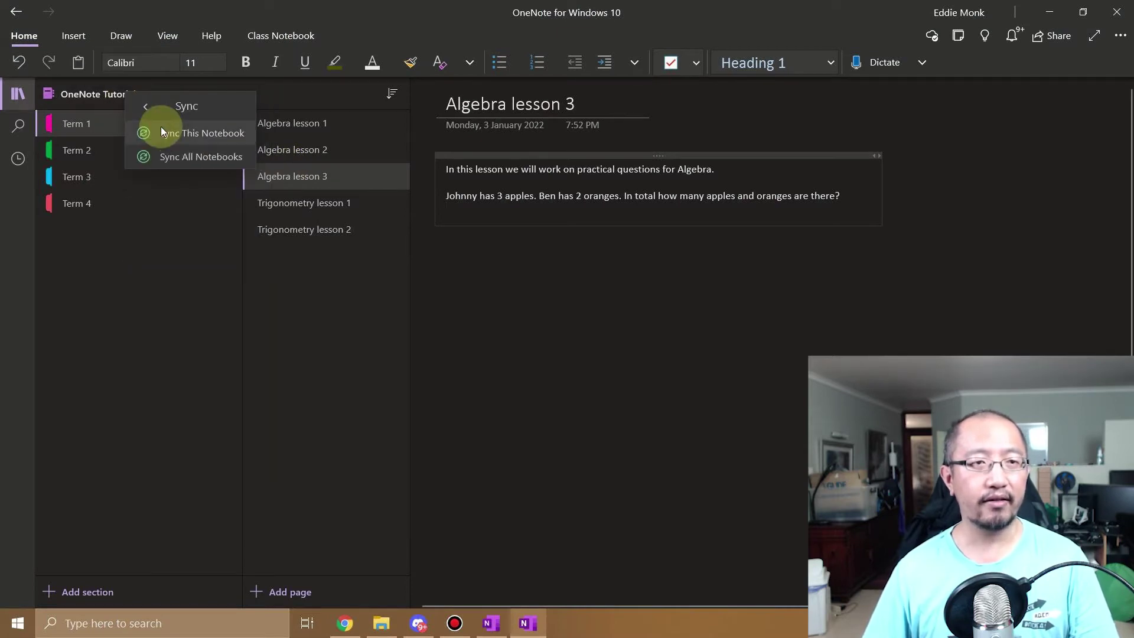
left_click(190, 133)
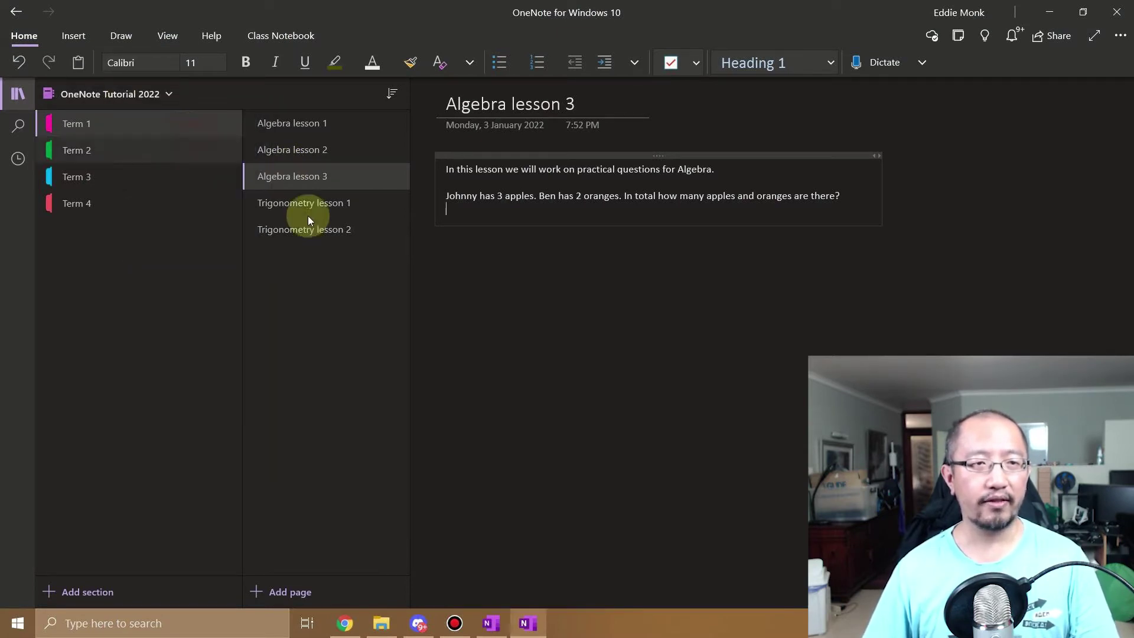
Reload the notebook in Chrome, check Algebra lesson 3 there and in desktop OneNote, and return to OneNote for Windows 10.
left_click(345, 623)
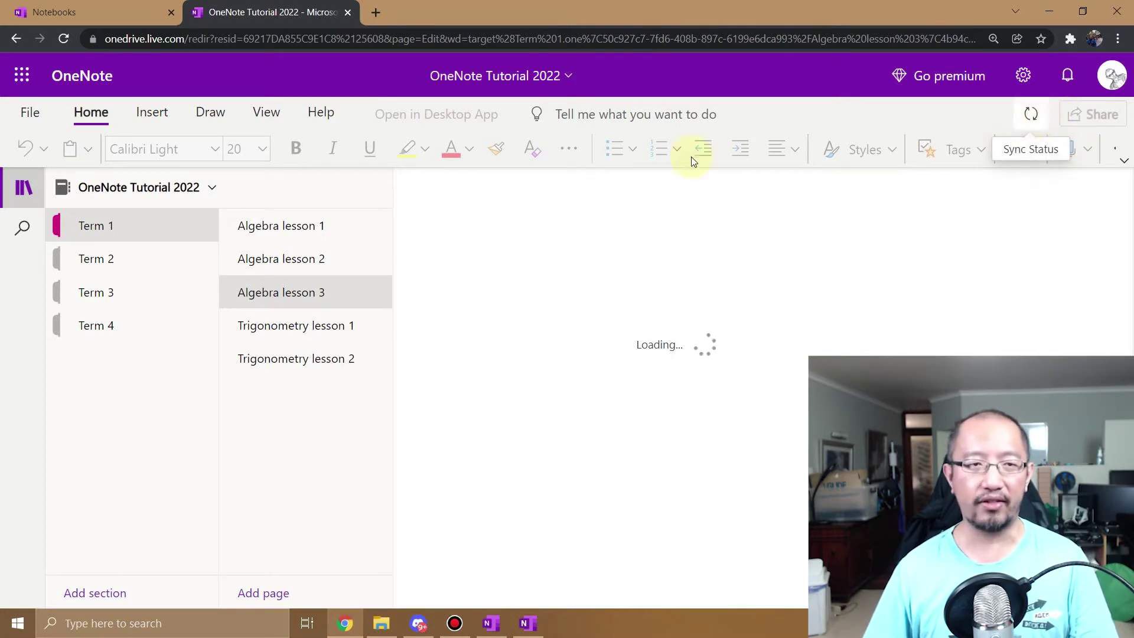
left_click(66, 39)
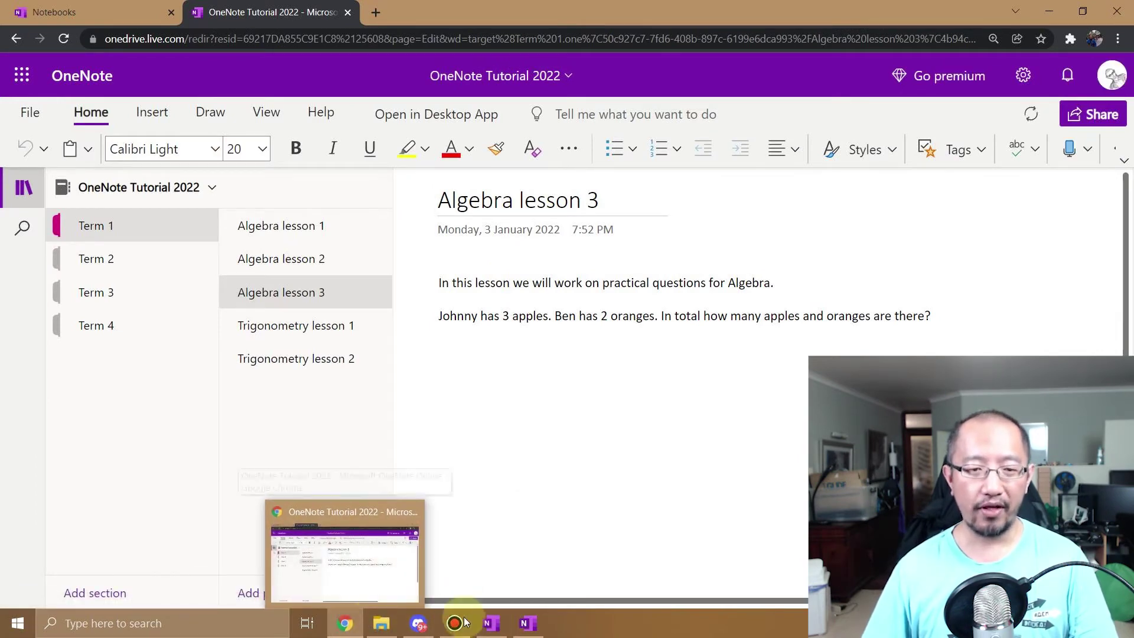
left_click(495, 628)
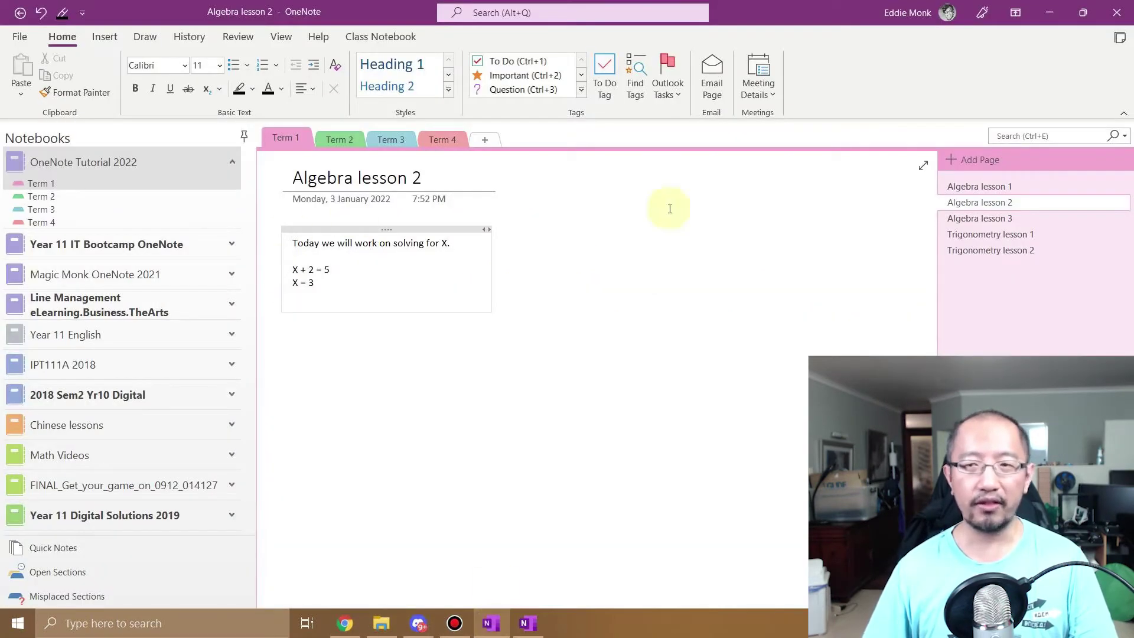
left_click(952, 220)
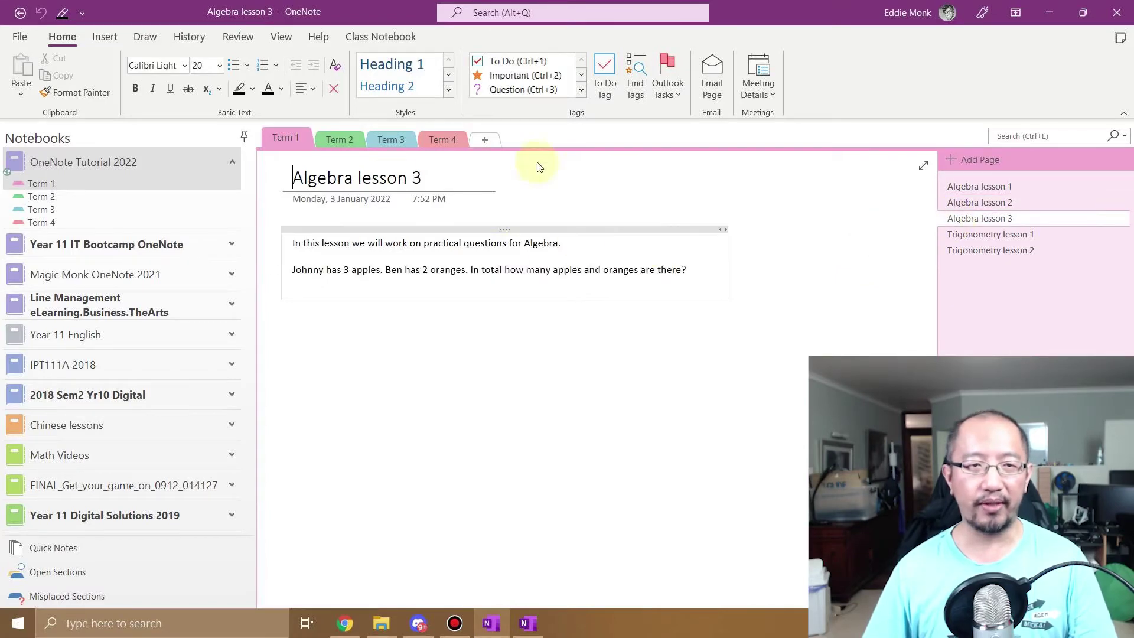
left_click(525, 623)
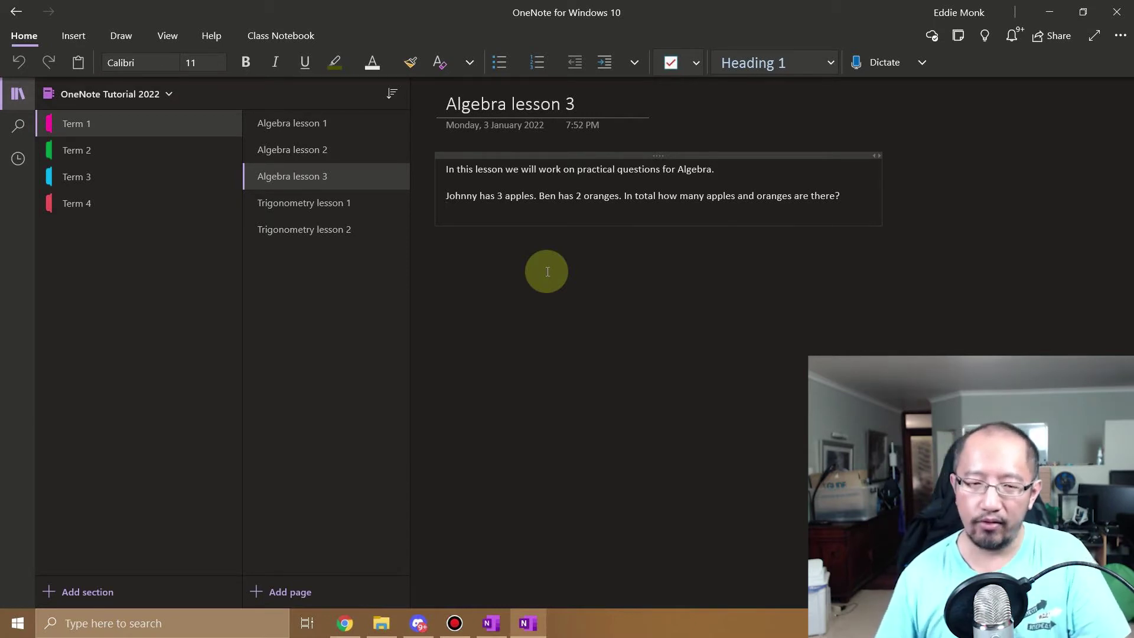
Switch to desktop OneNote and flip repeatedly through the Algebra and Trigonometry pages of Term 1 to judge how quickly they open.
left_click(494, 631)
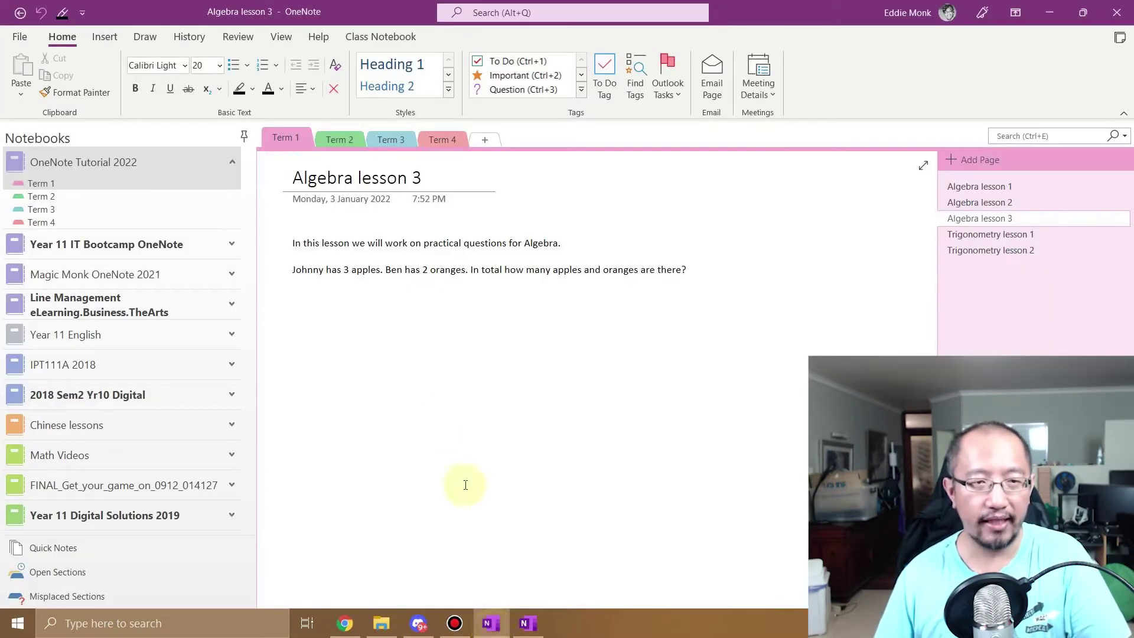
left_click(990, 188)
left_click(986, 233)
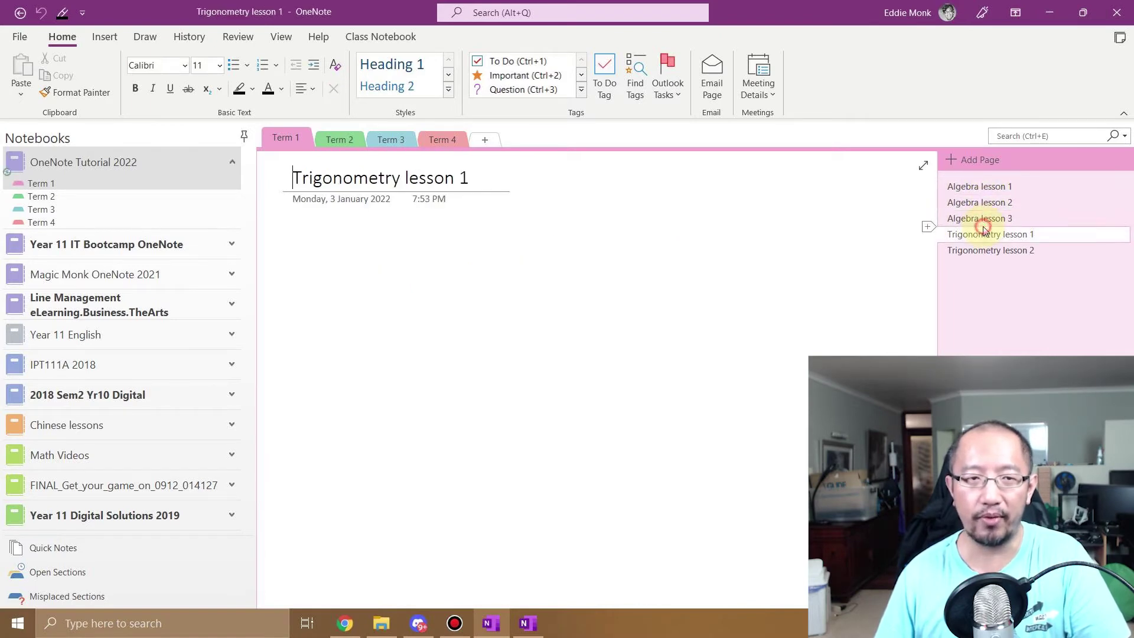
left_click(991, 204)
left_click(984, 218)
left_click(992, 203)
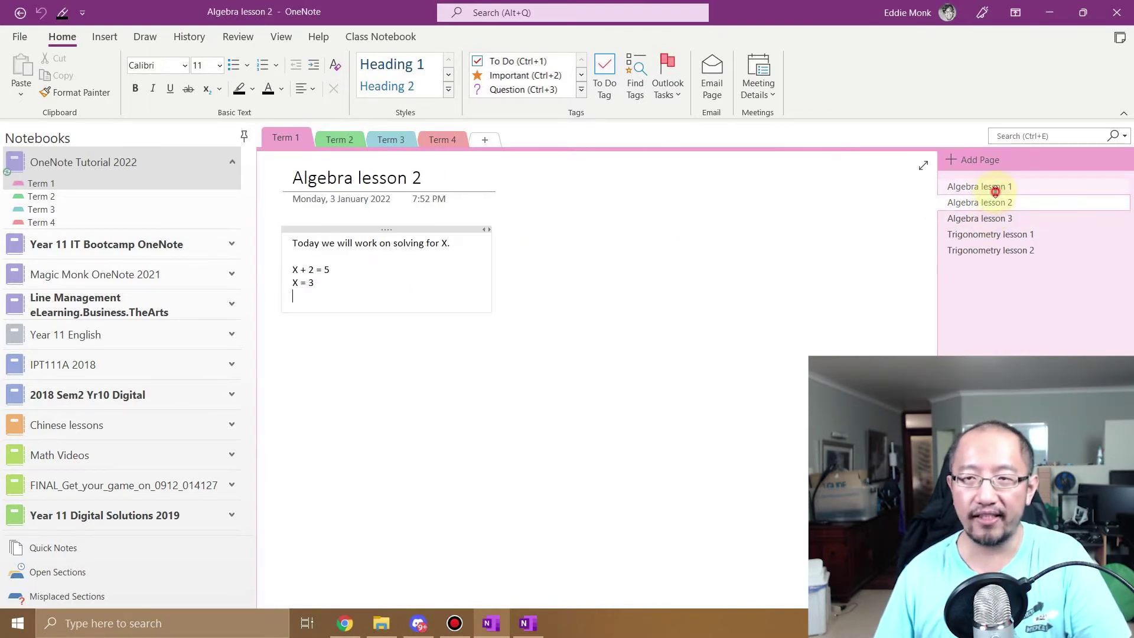
left_click(993, 188)
left_click(996, 214)
left_click(995, 203)
left_click(995, 188)
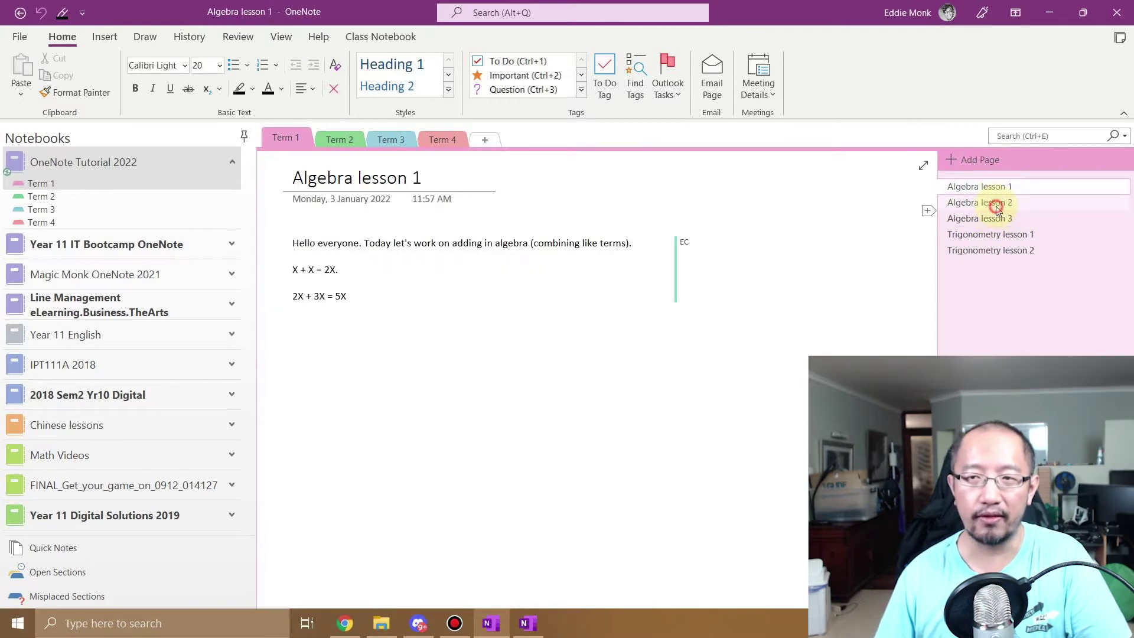
left_click(997, 215)
left_click(997, 204)
left_click(995, 188)
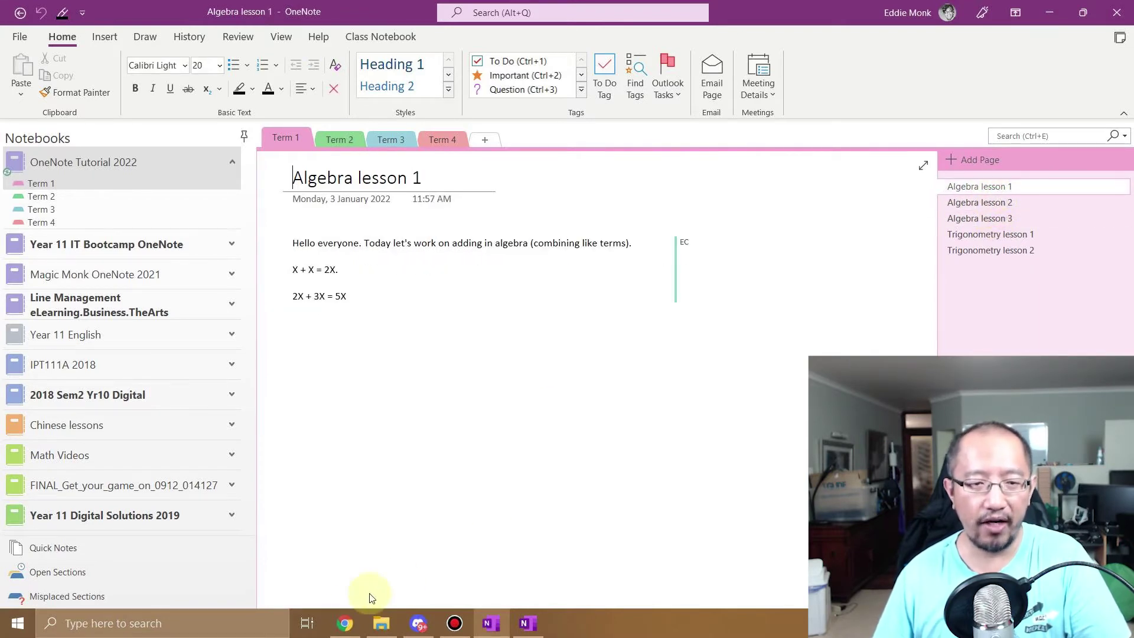
Switch to the browser version in Chrome and flip between Algebra lessons 1, 2 and 3 to compare page loading speed.
left_click(345, 625)
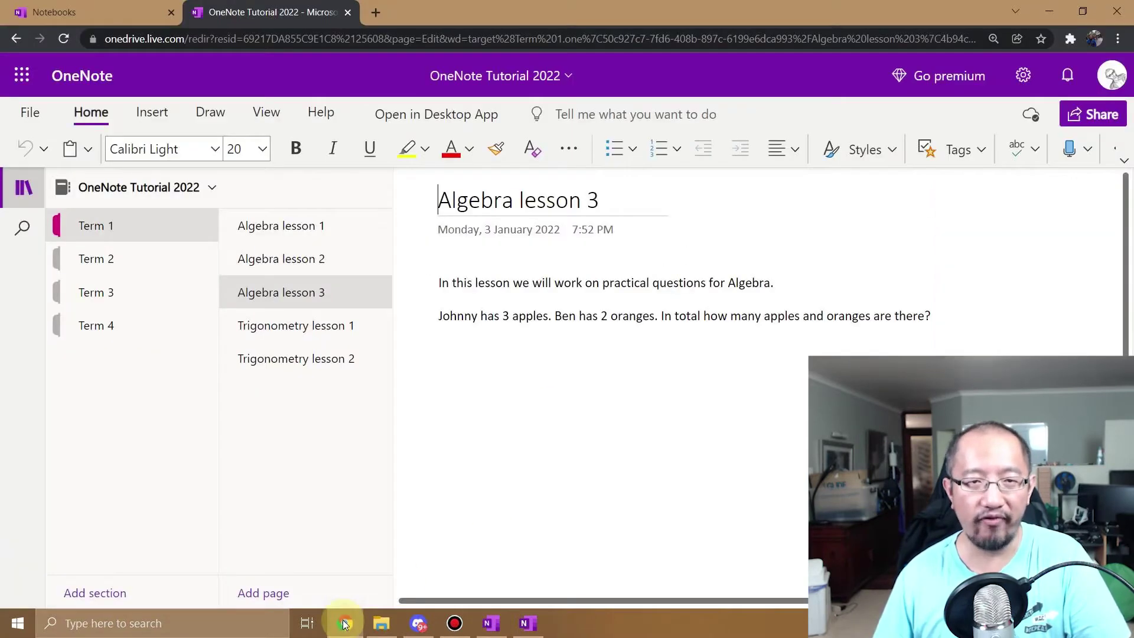
left_click(321, 226)
left_click(303, 262)
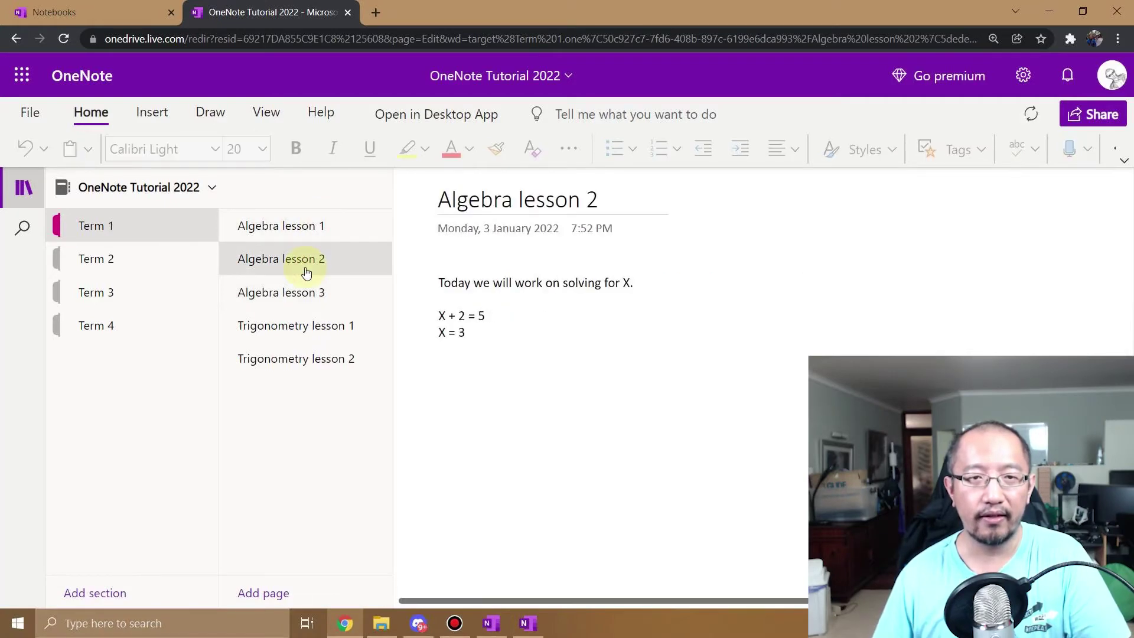
left_click(297, 295)
left_click(298, 260)
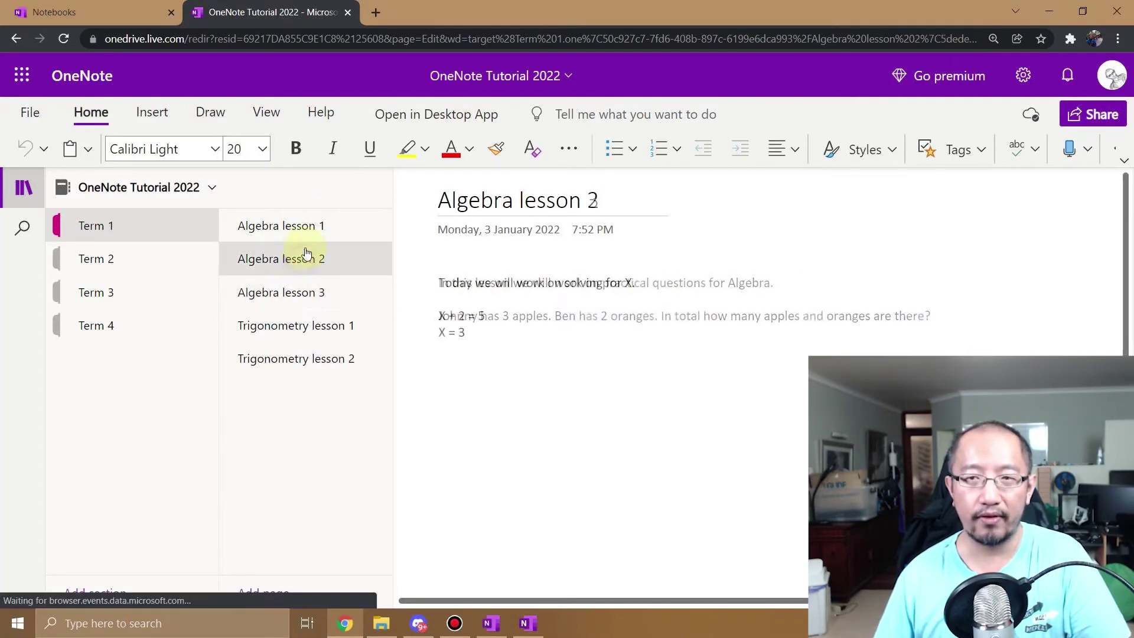
left_click(312, 230)
left_click(309, 262)
left_click(302, 294)
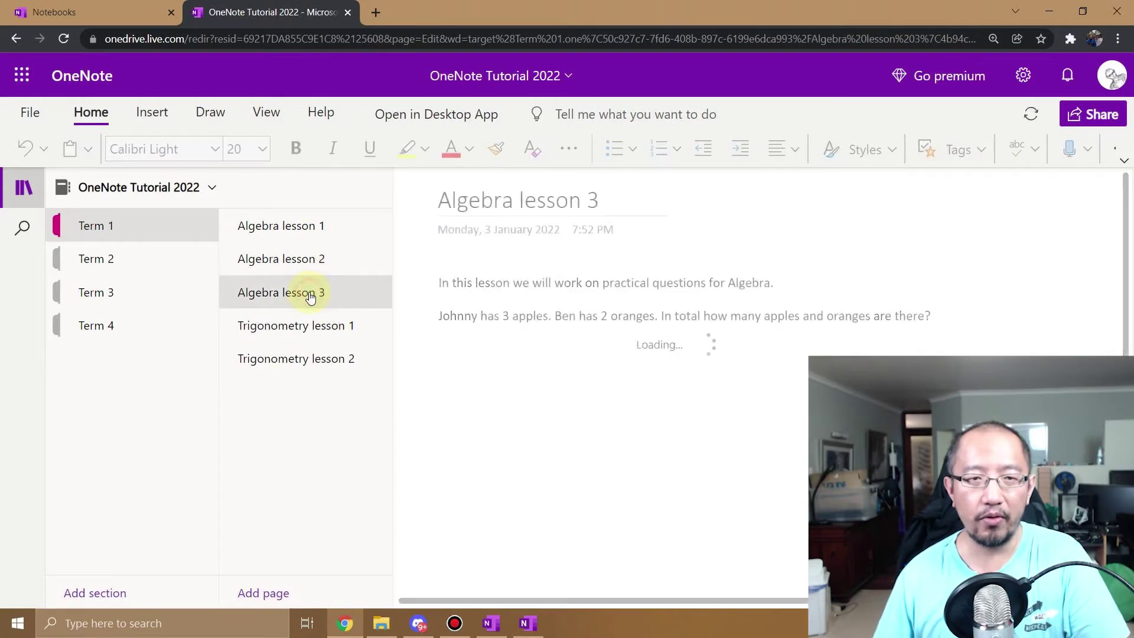
Go back to the Algebra lesson 1 page in desktop OneNote and turn off the computer's Wi-Fi.
left_click(491, 624)
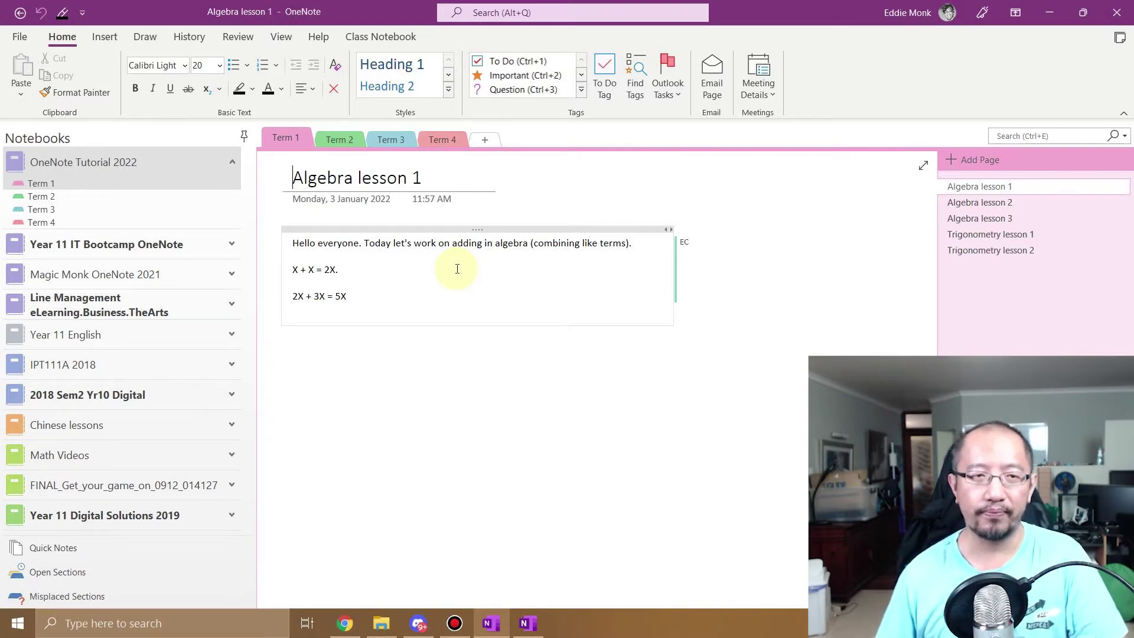
left_click(293, 178)
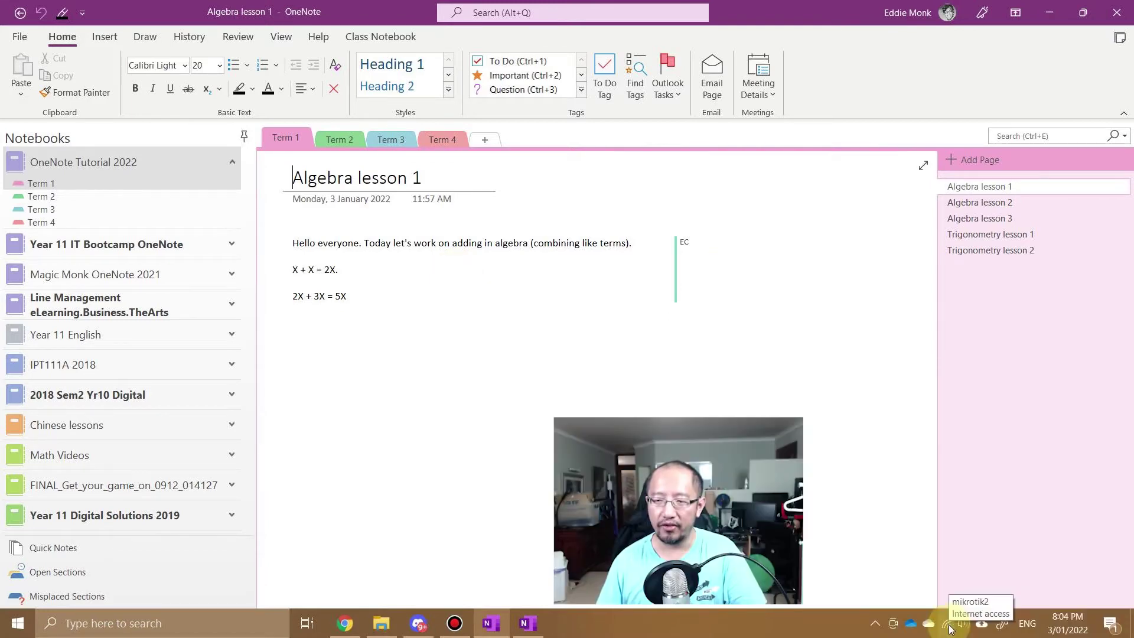
left_click(948, 625)
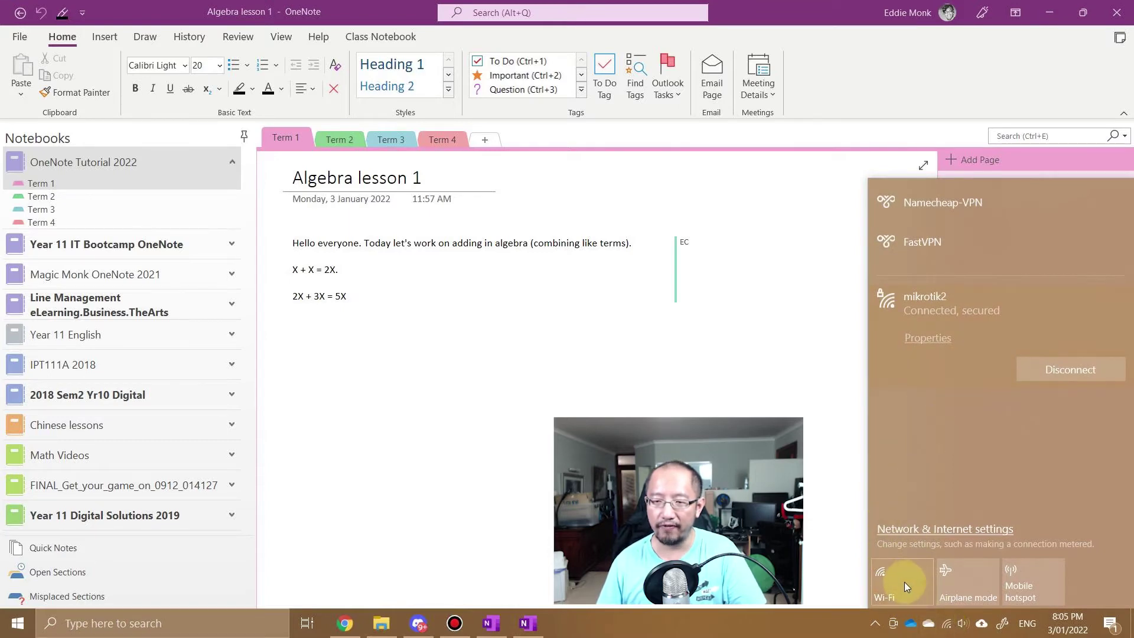
left_click(905, 585)
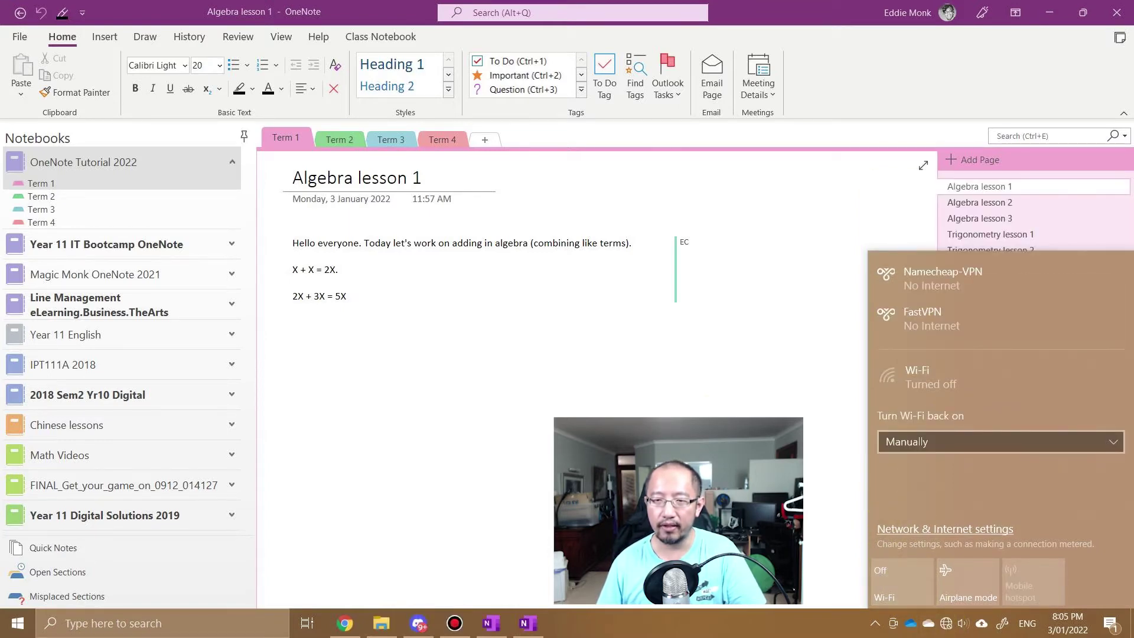
left_click(712, 400)
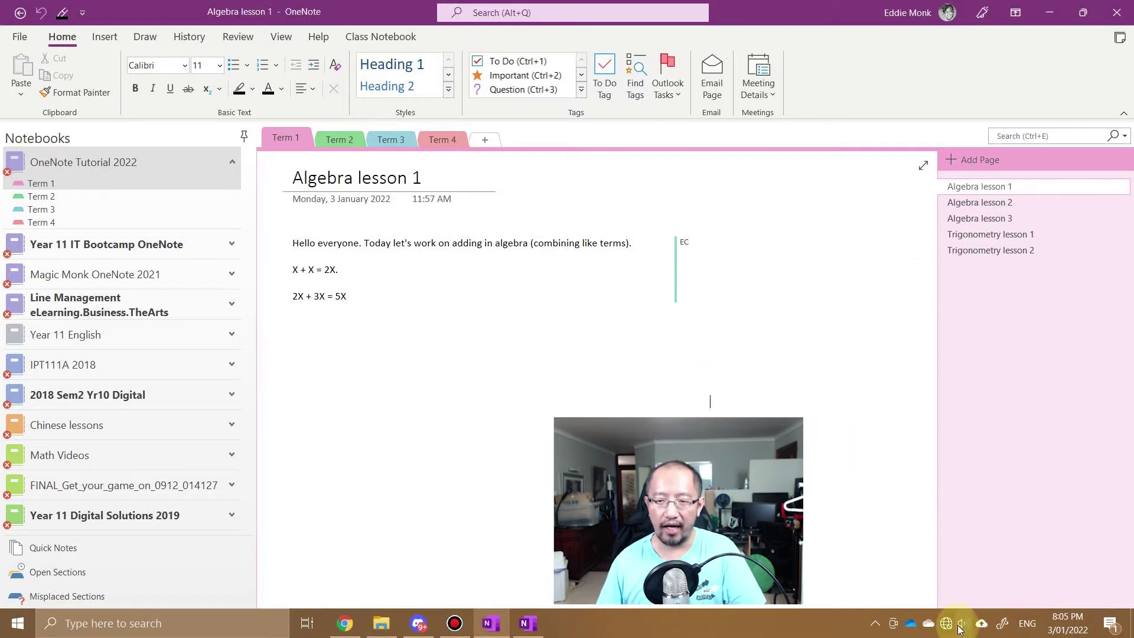
In Chrome, test the browser version offline by flipping between the Algebra lesson pages and reloading the notebook.
left_click(346, 625)
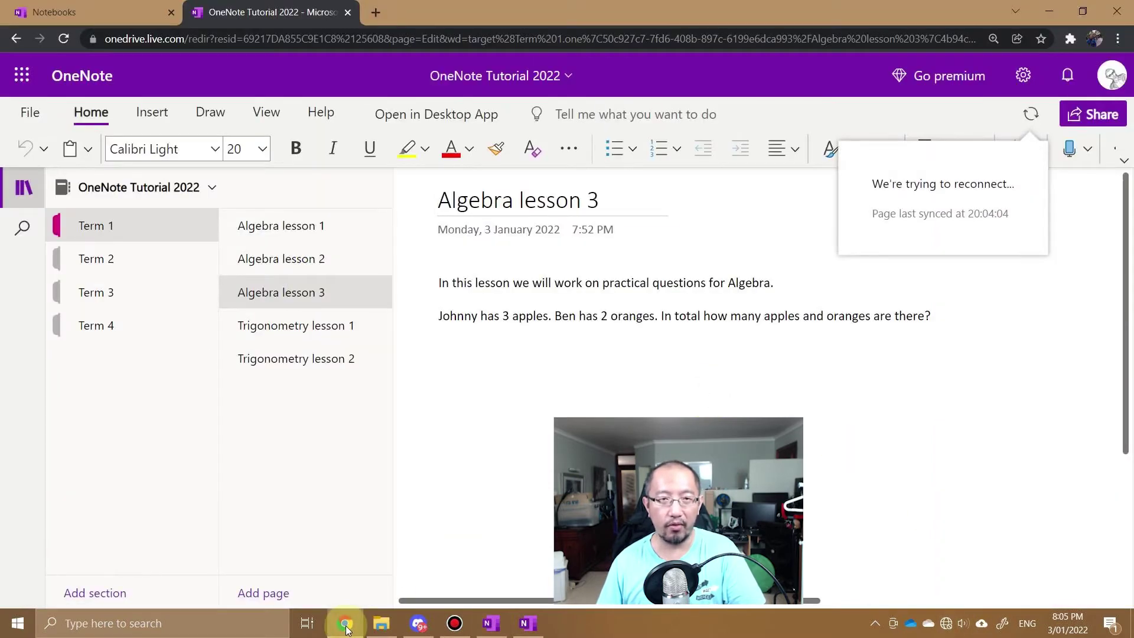
left_click(304, 239)
left_click(299, 262)
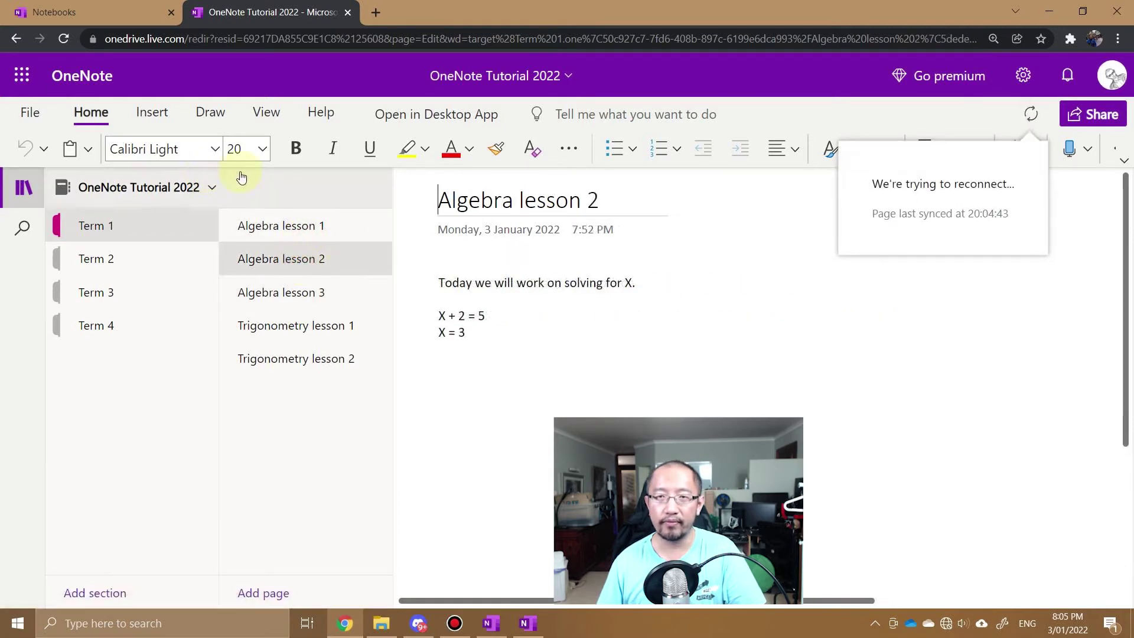
left_click(280, 290)
left_click(283, 259)
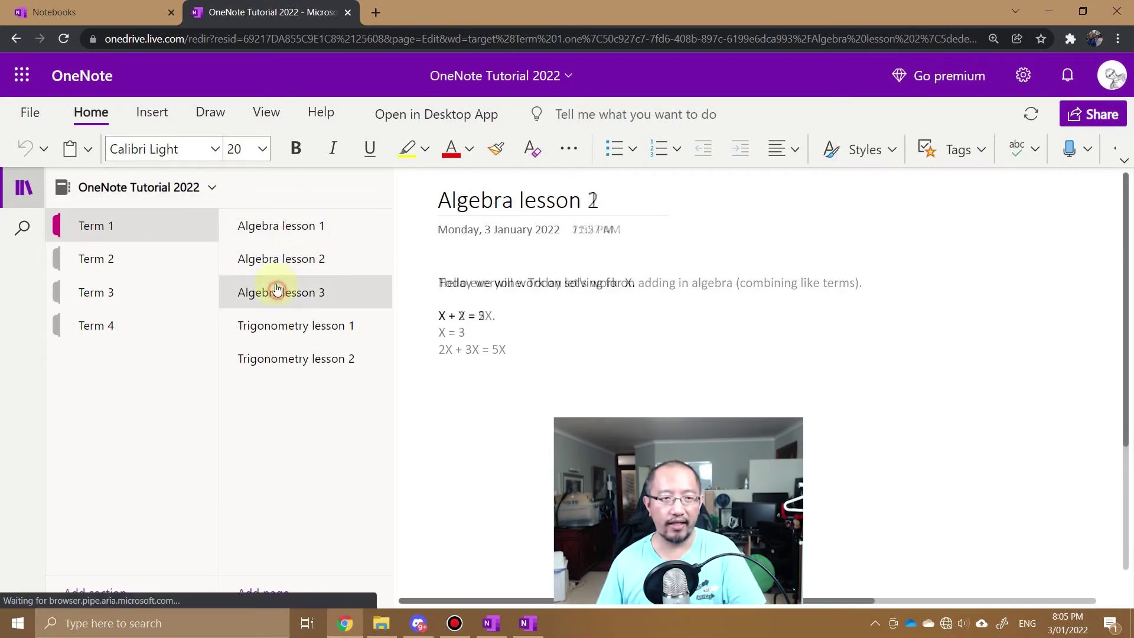
left_click(287, 226)
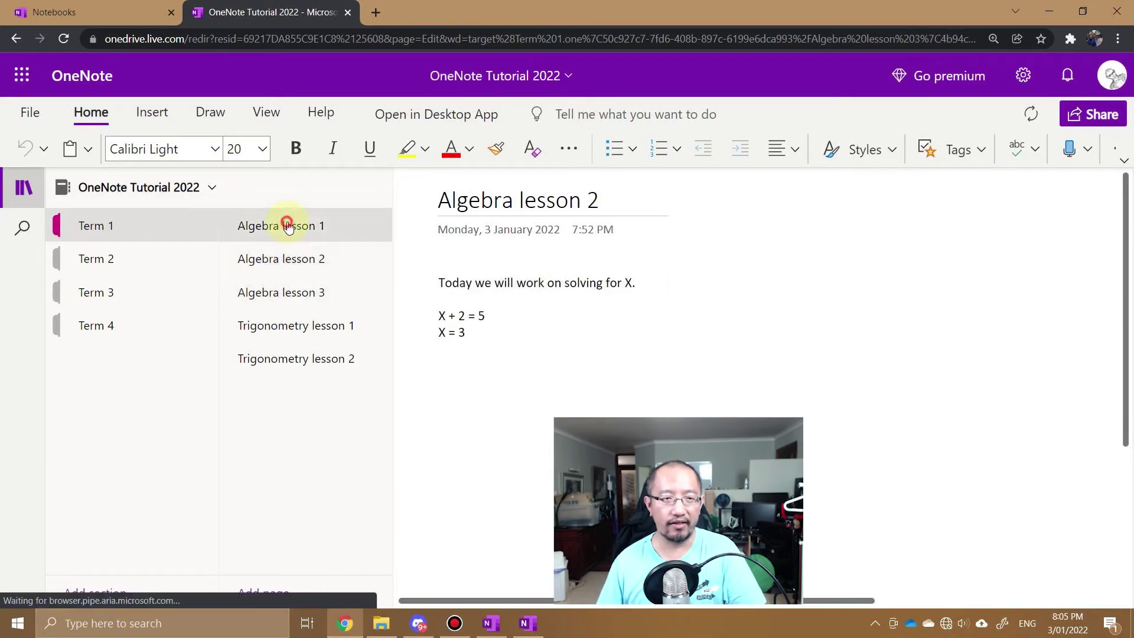
left_click(64, 39)
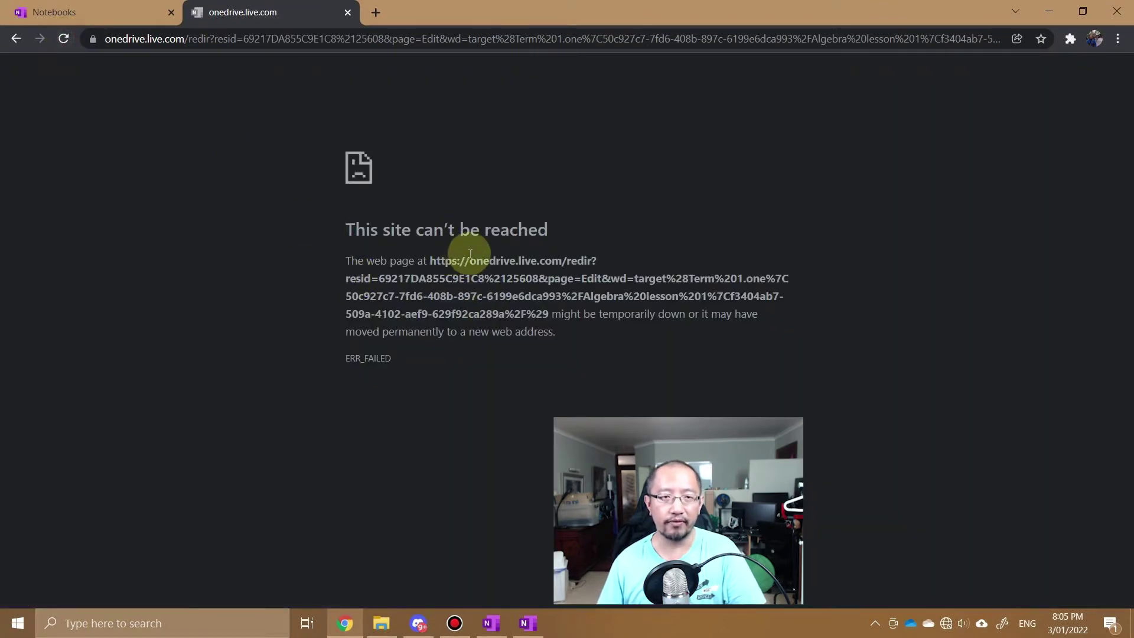
In desktop OneNote, test offline access by switching between the Term 1 and Term 2 sections and the Algebra lesson pages.
left_click(491, 627)
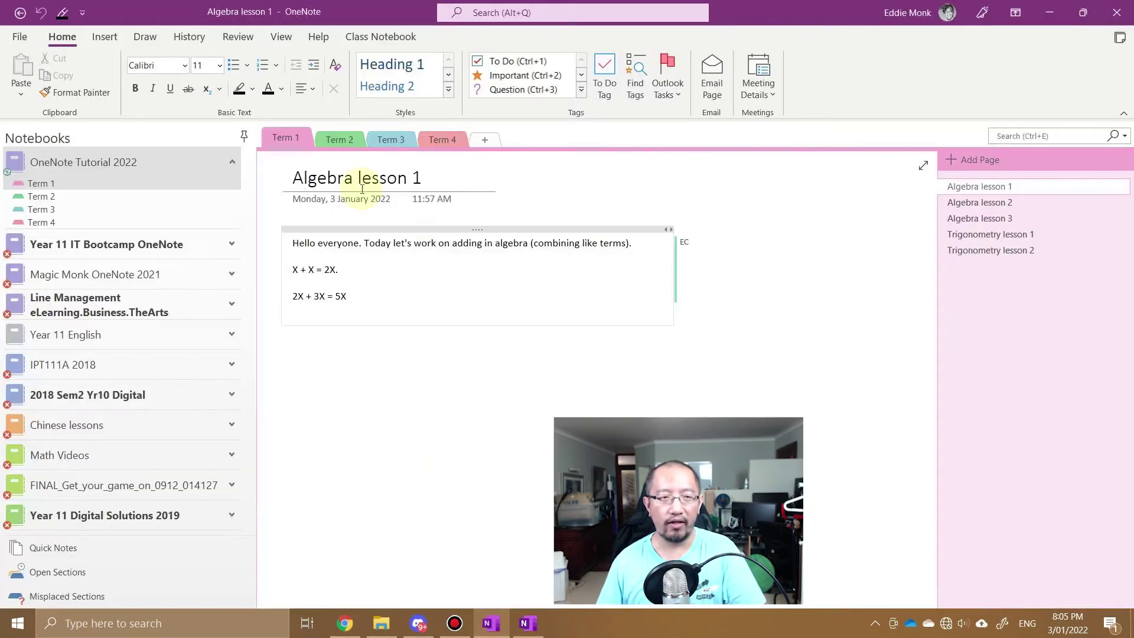
left_click(98, 196)
left_click(96, 184)
left_click(998, 203)
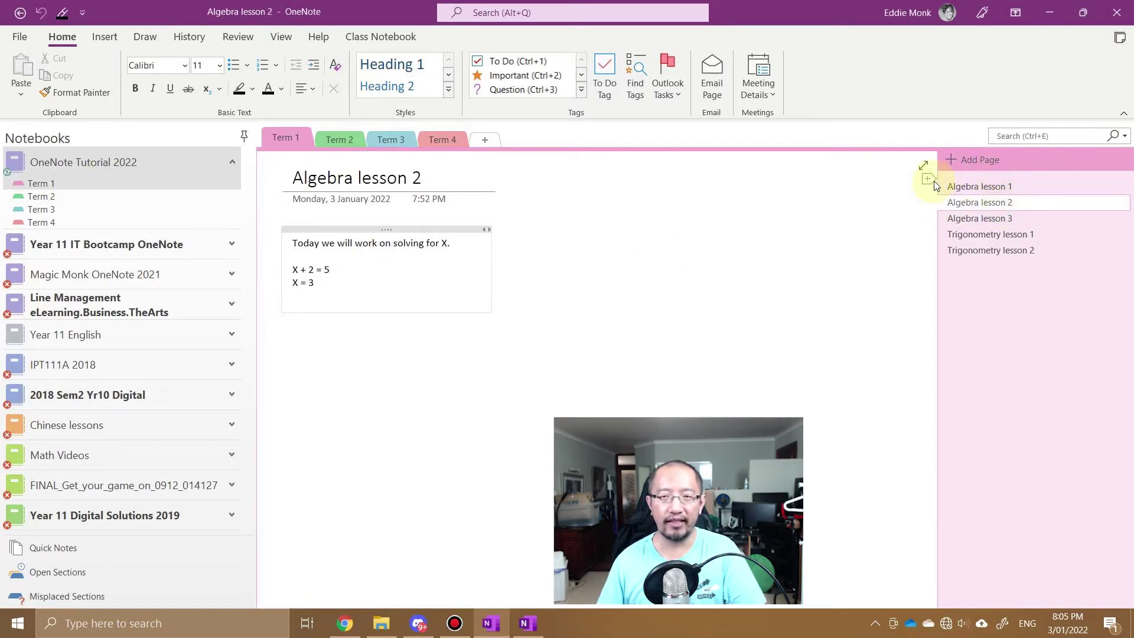
left_click(999, 188)
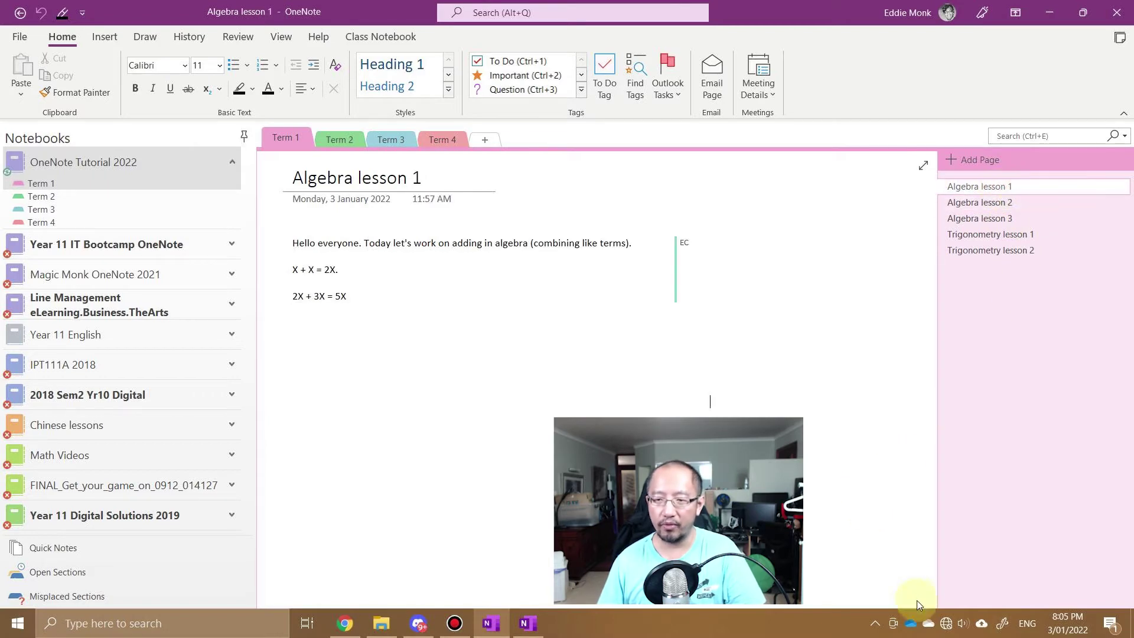
left_click(983, 202)
left_click(982, 219)
left_click(986, 202)
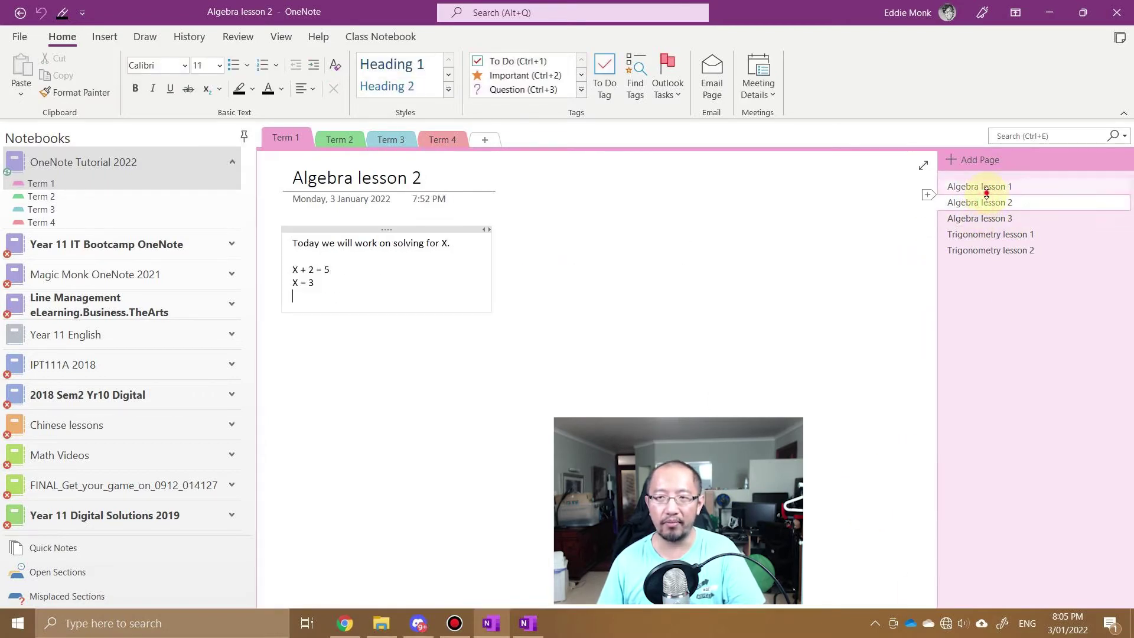
left_click(987, 189)
Add the line "3X + 4X = 7X" below the last equation on the Algebra lesson 1 page, and switch to OneNote for Windows 10.
left_click(446, 312)
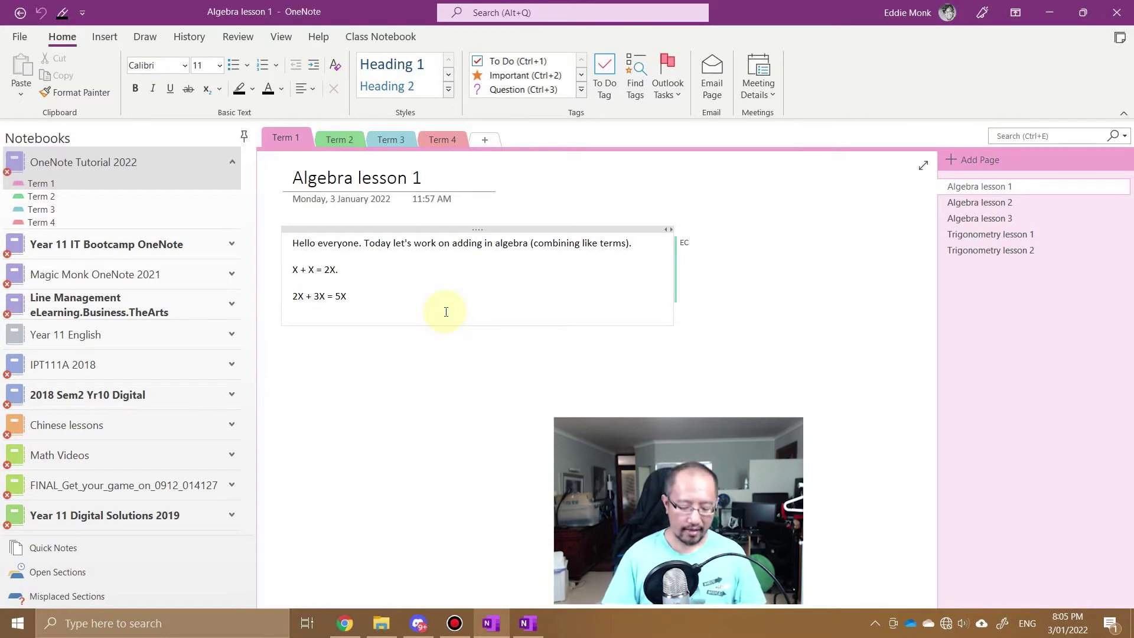
key("Return")
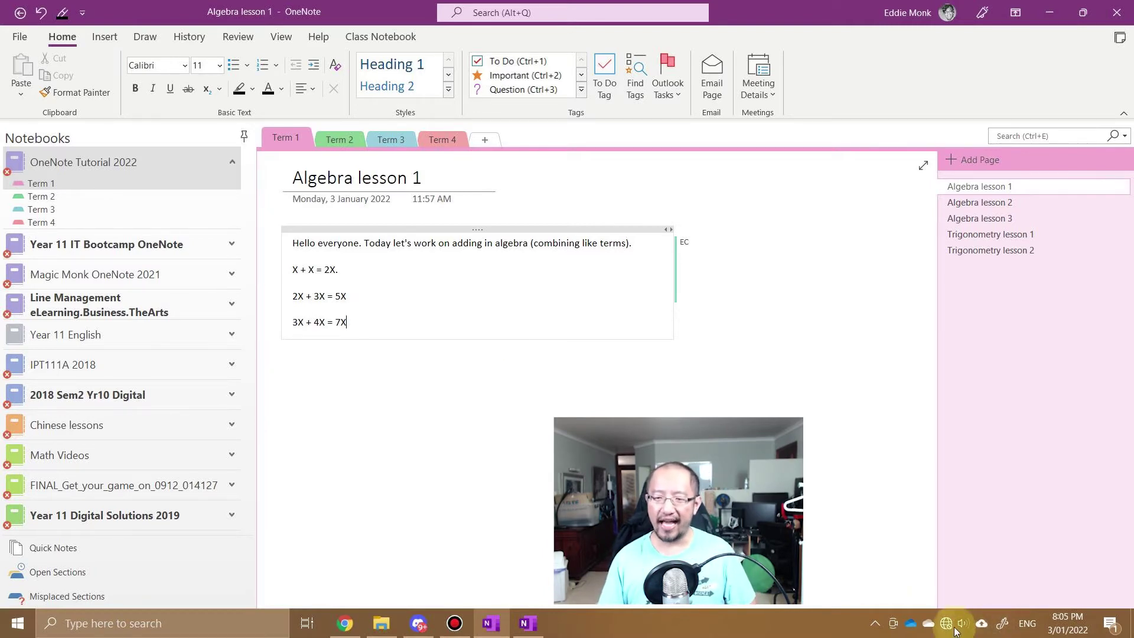
mouse_move(955, 631)
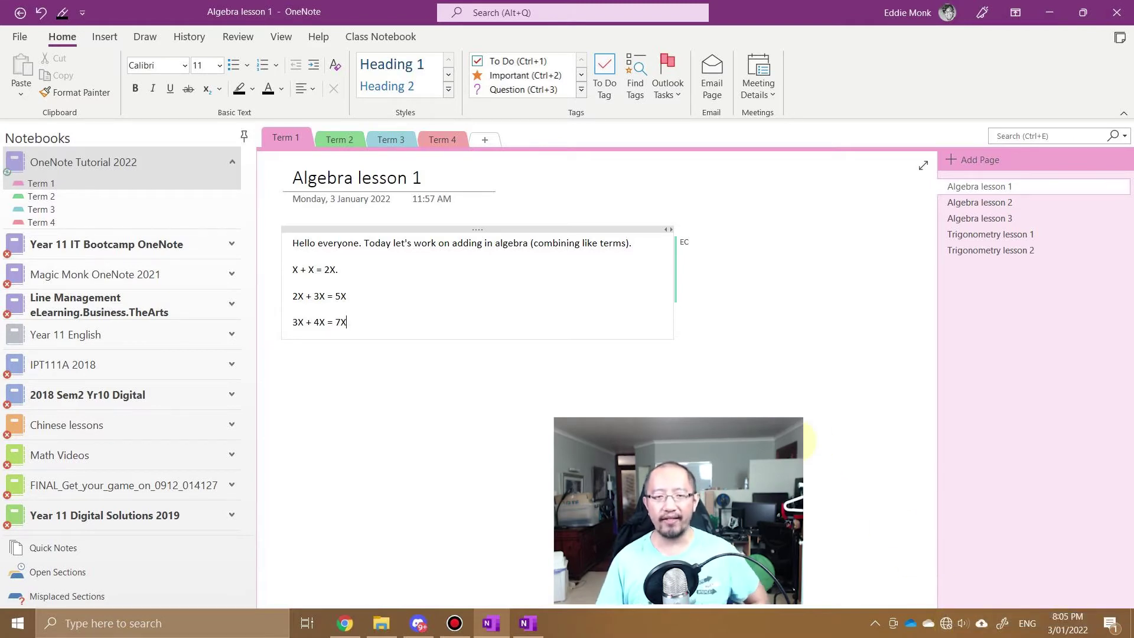
mouse_move(504, 623)
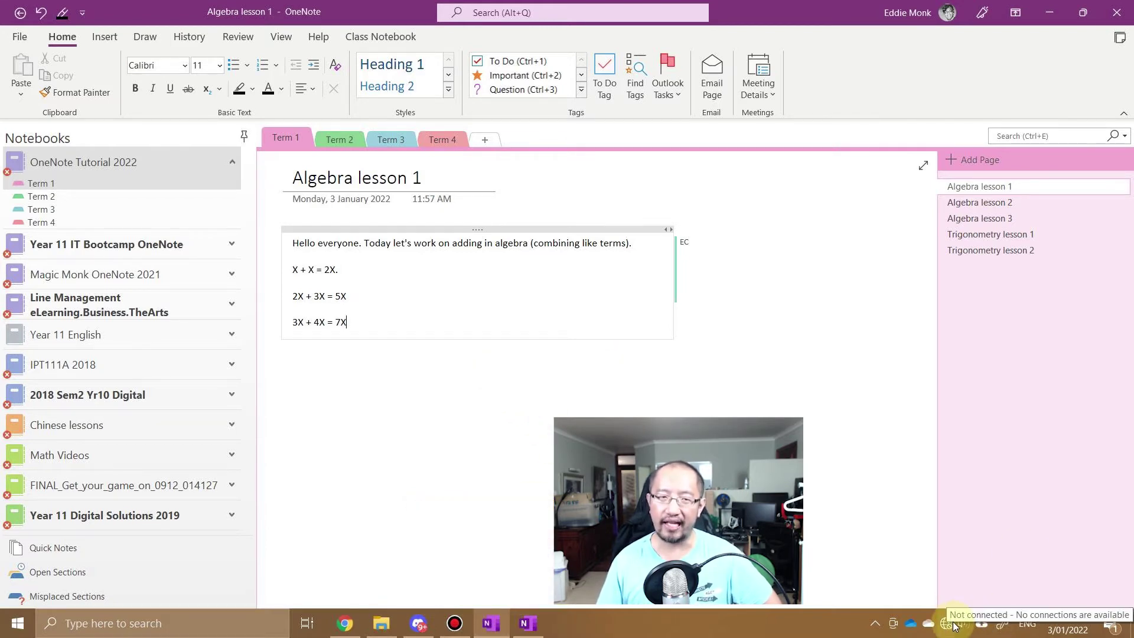
left_click(535, 627)
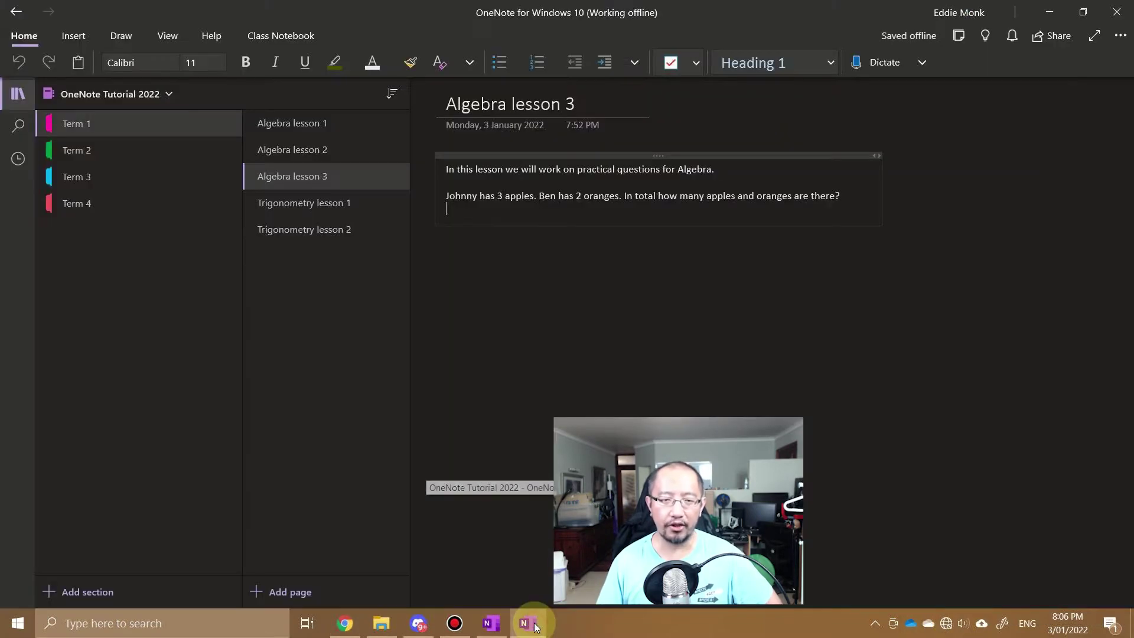
Test offline access by switching between the Algebra lesson 1, 2 and 3 pages in Term 1.
left_click(316, 145)
left_click(336, 123)
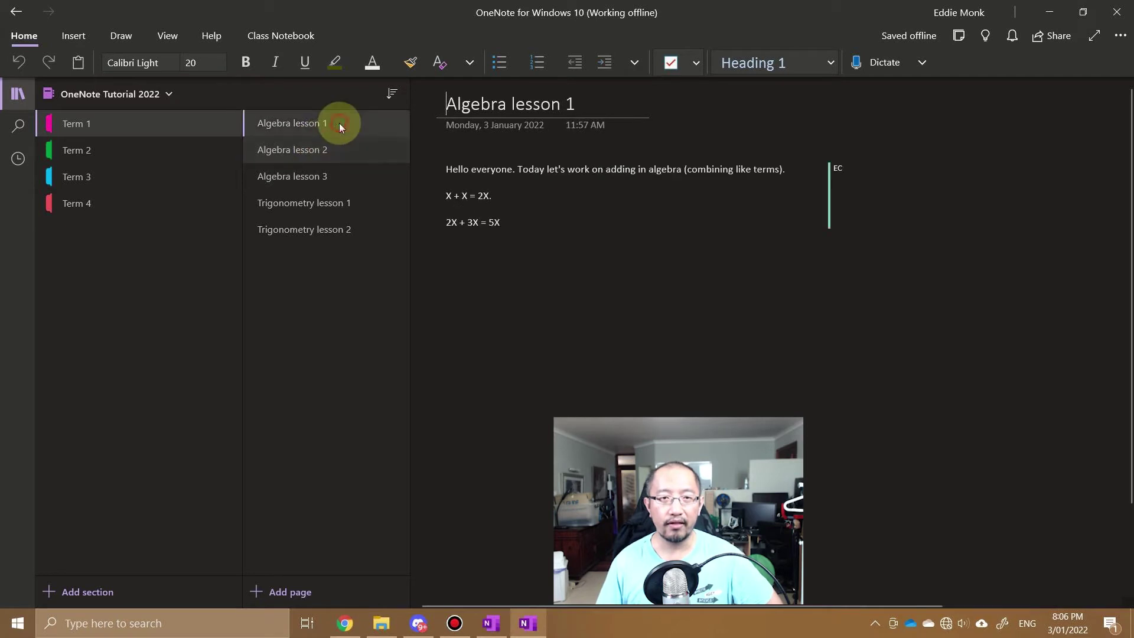
left_click(329, 150)
left_click(327, 176)
left_click(331, 118)
left_click(329, 142)
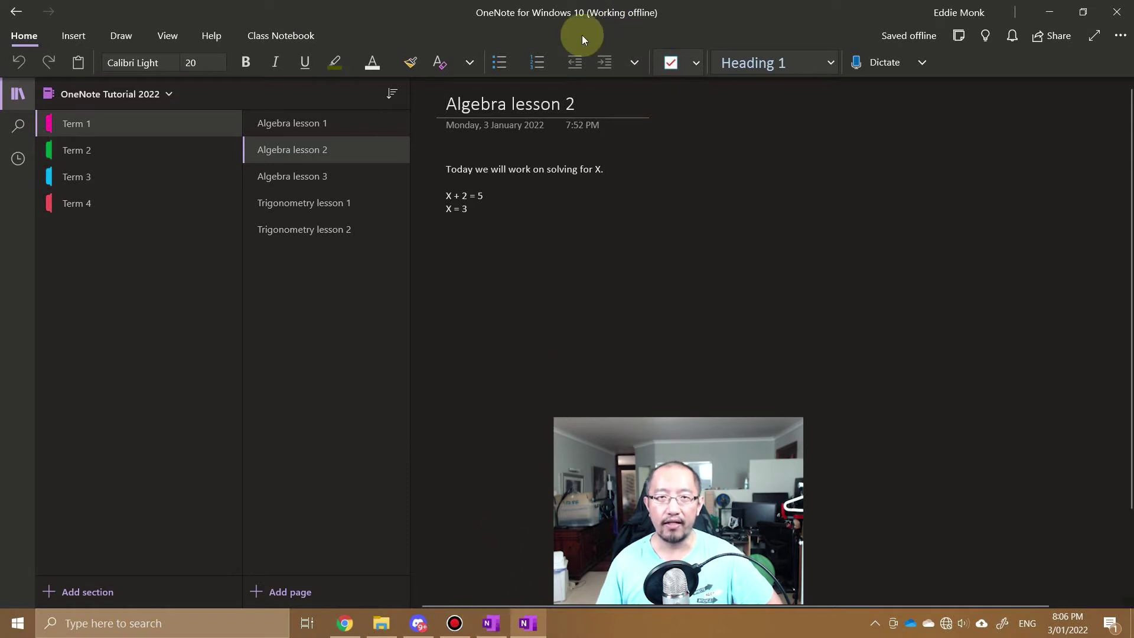
left_click(304, 175)
left_click(303, 149)
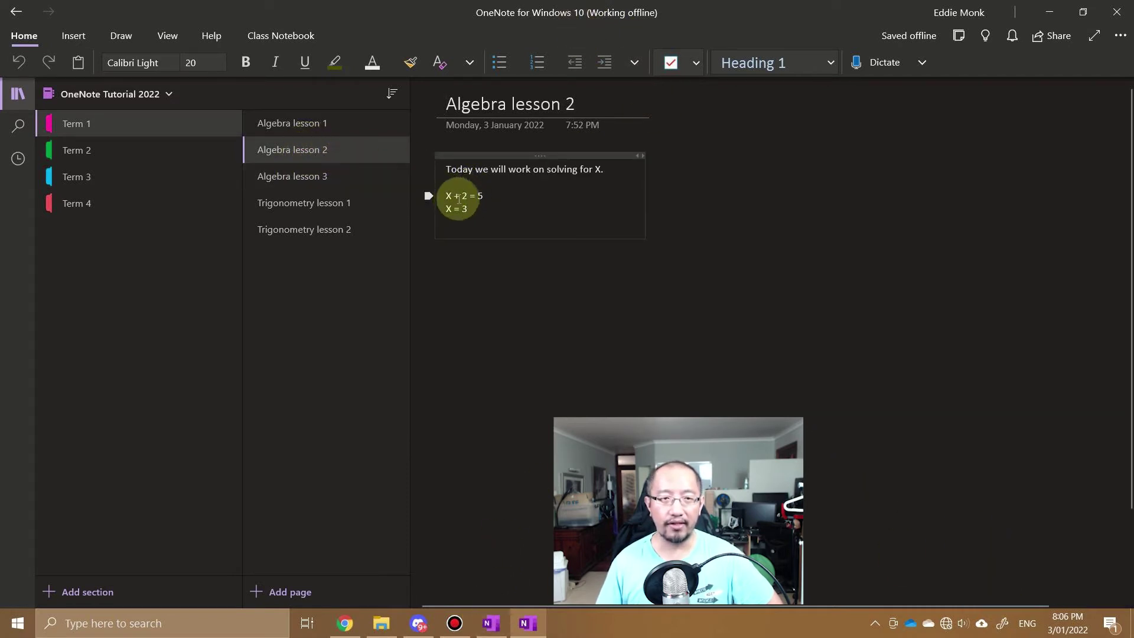
Add the lines "Y + 3 = 7" and "Y = 4" below the existing equation on the Algebra lesson 2 page.
left_click(628, 197)
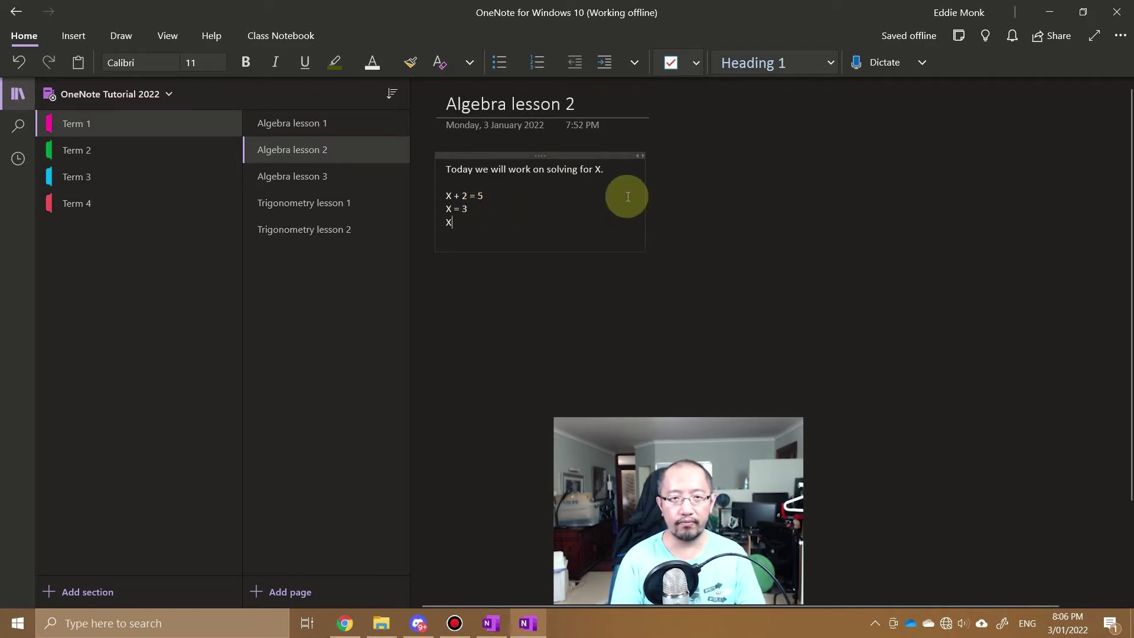
key("BackSpace")
key("Return")
key("Return")
type("Y +")
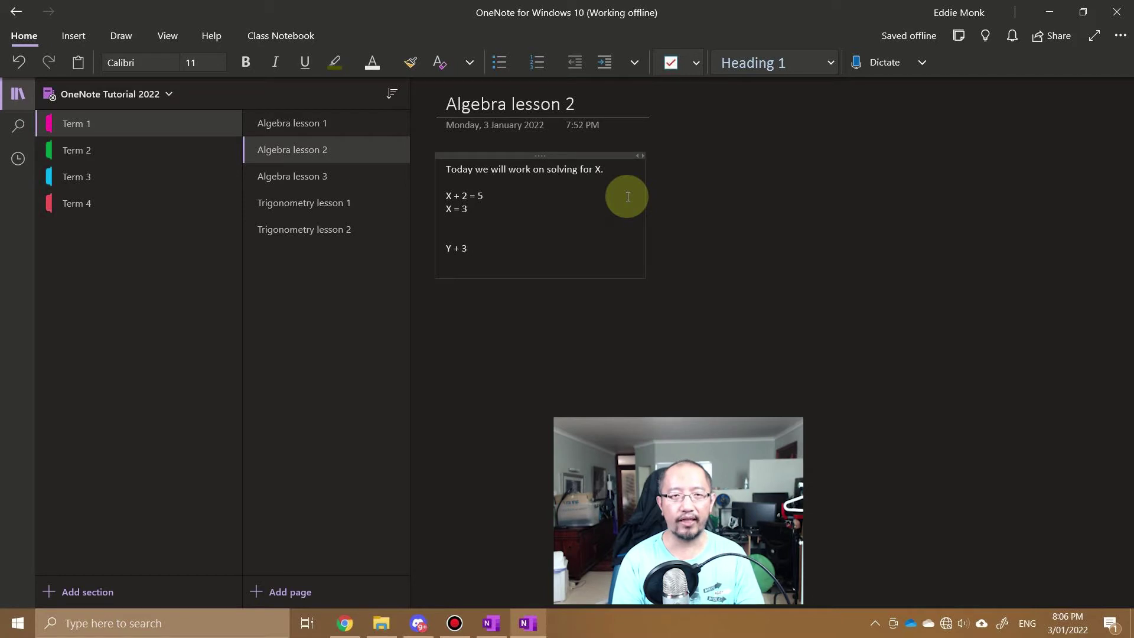
type(" 3 = 3")
key("BackSpace")
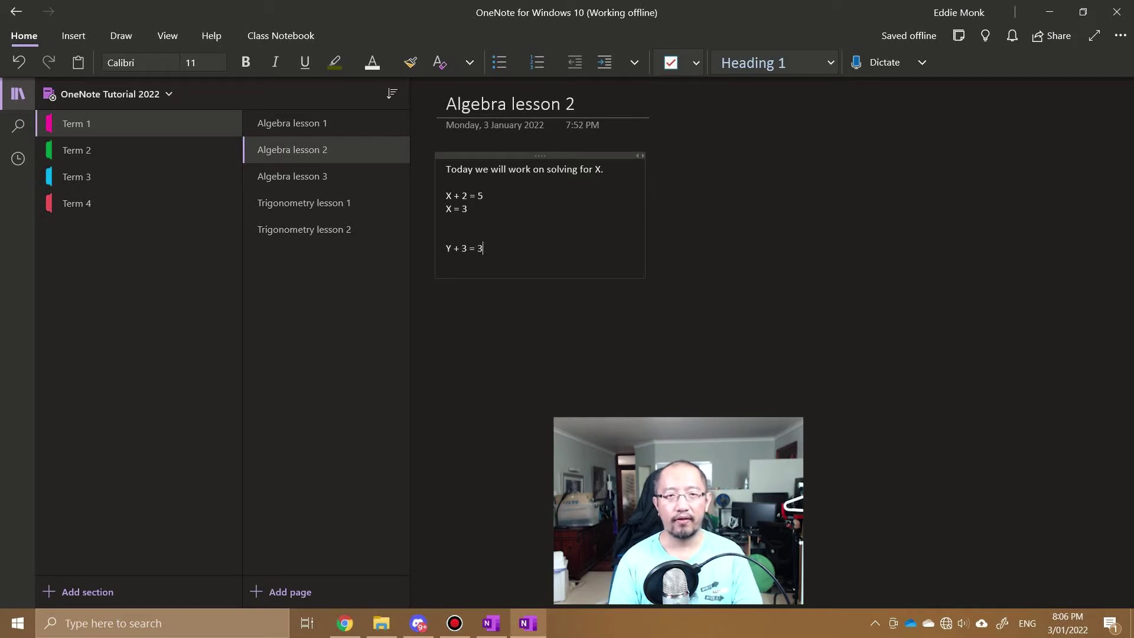
type("7")
key("Return")
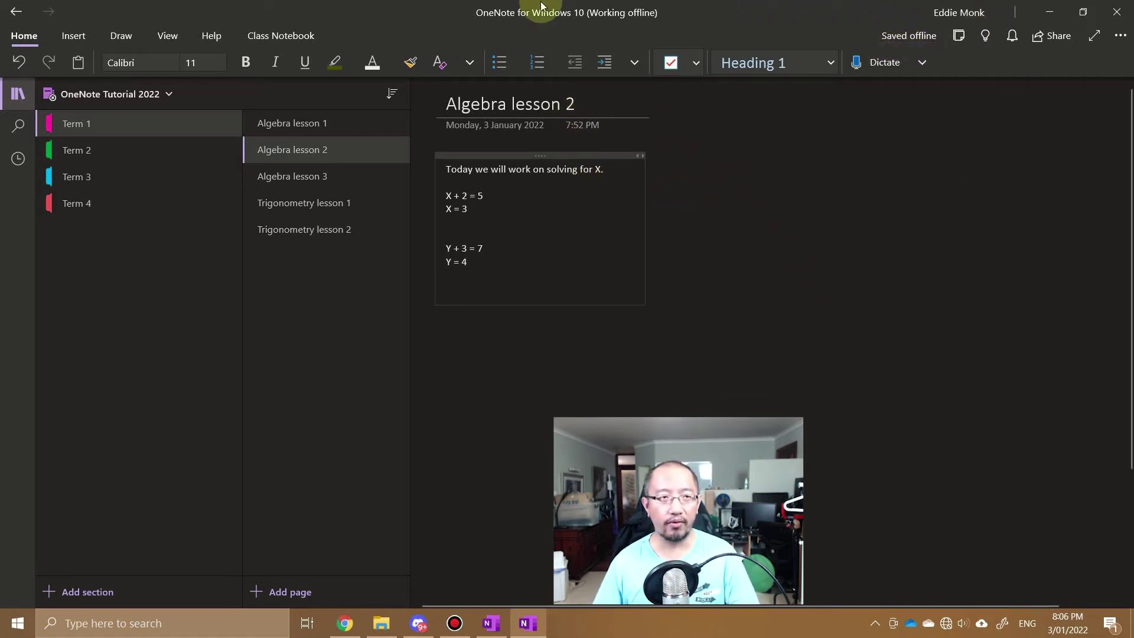
Switch back and forth between desktop OneNote and OneNote for Windows 10 to compare their offline notebooks, ending in desktop OneNote.
left_click(499, 627)
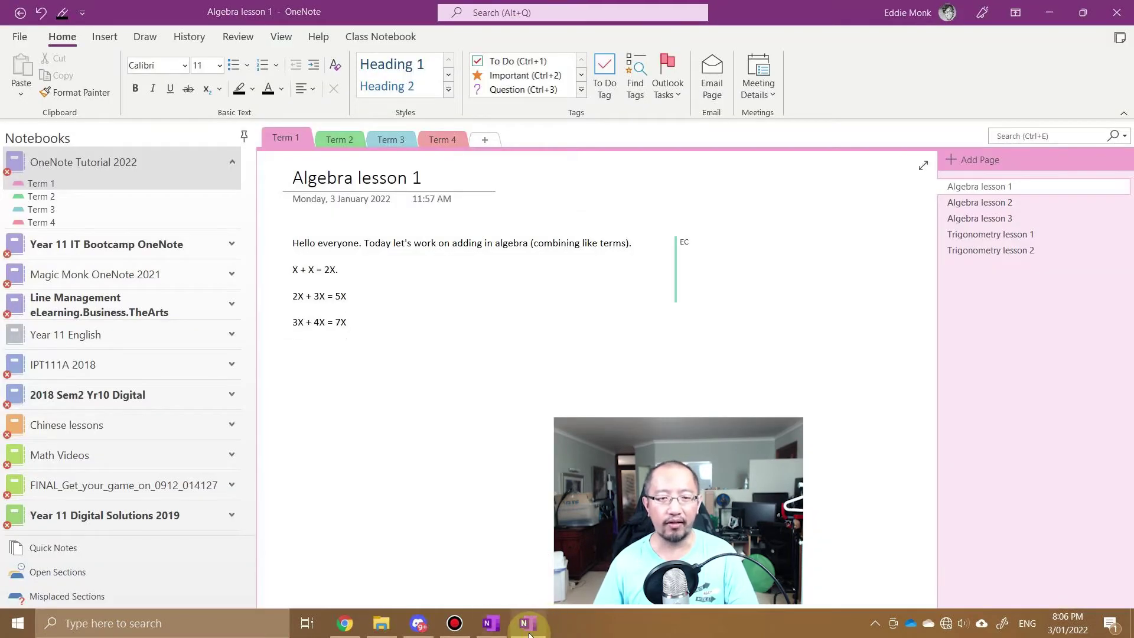
left_click(523, 632)
left_click(491, 625)
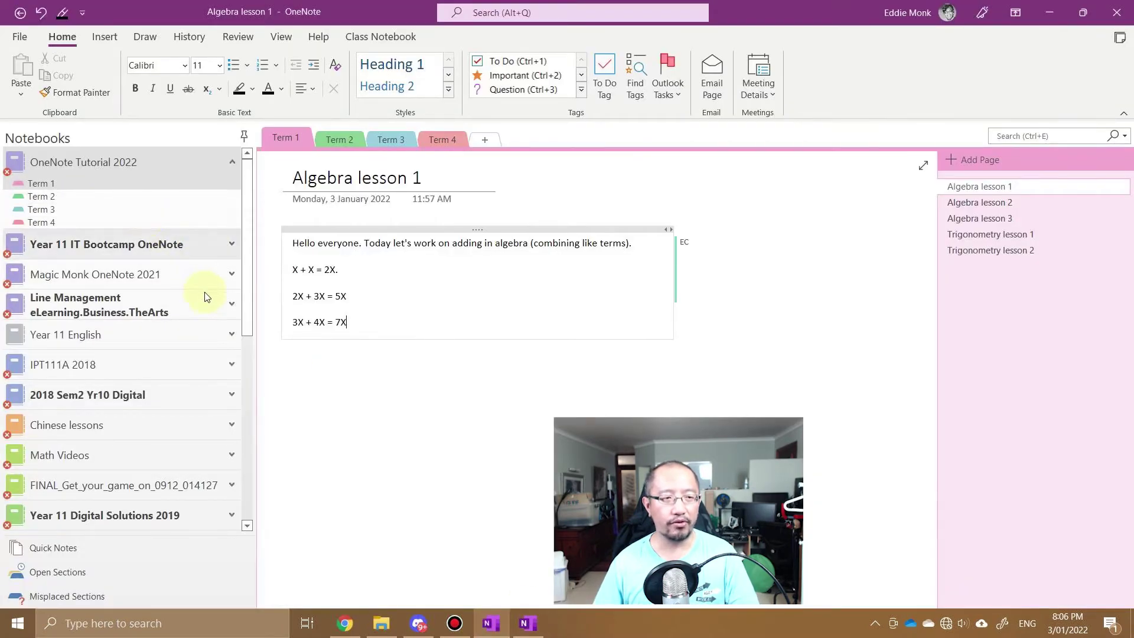
left_click(537, 626)
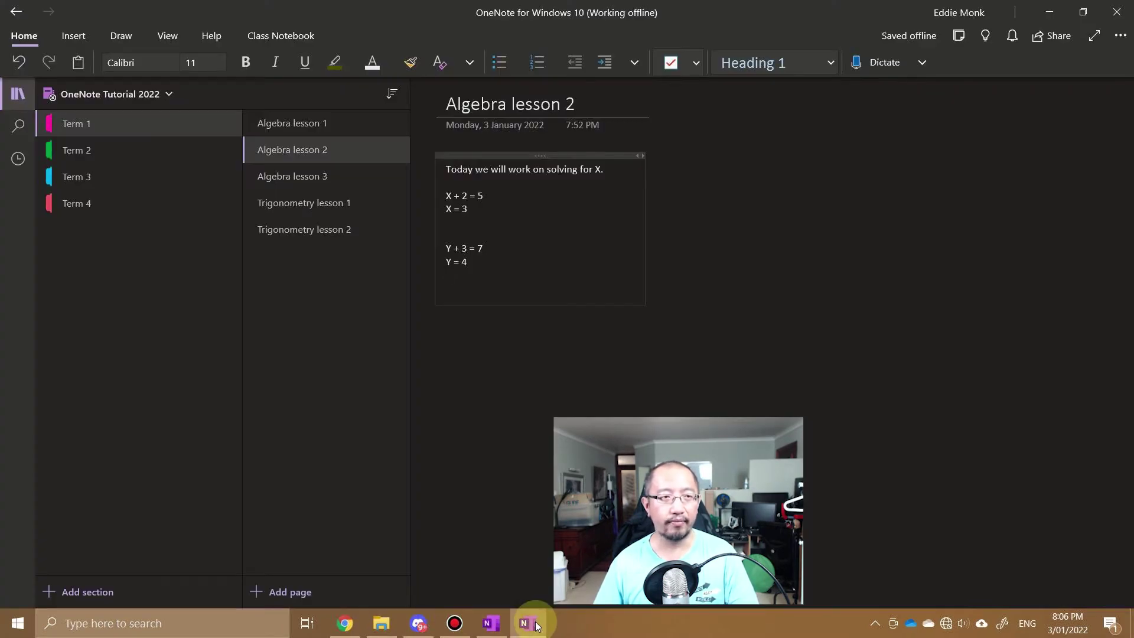
left_click(491, 625)
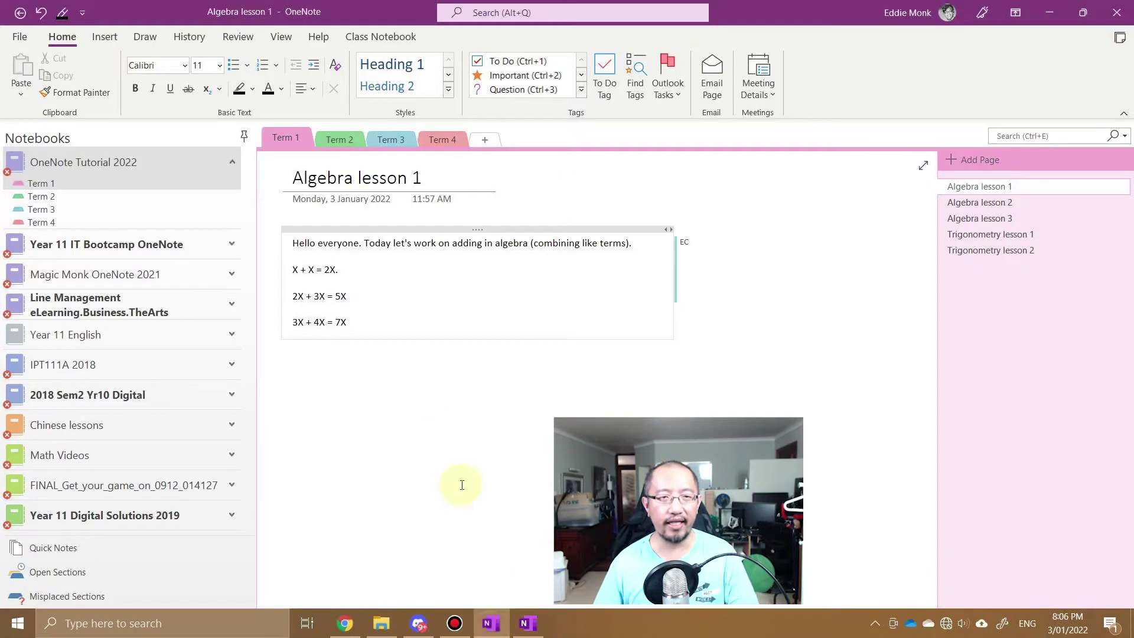
Move through the Term 1 to Term 4 sections using both the notebook list and the section tabs, returning to Term 1.
left_click(66, 197)
left_click(41, 184)
left_click(340, 137)
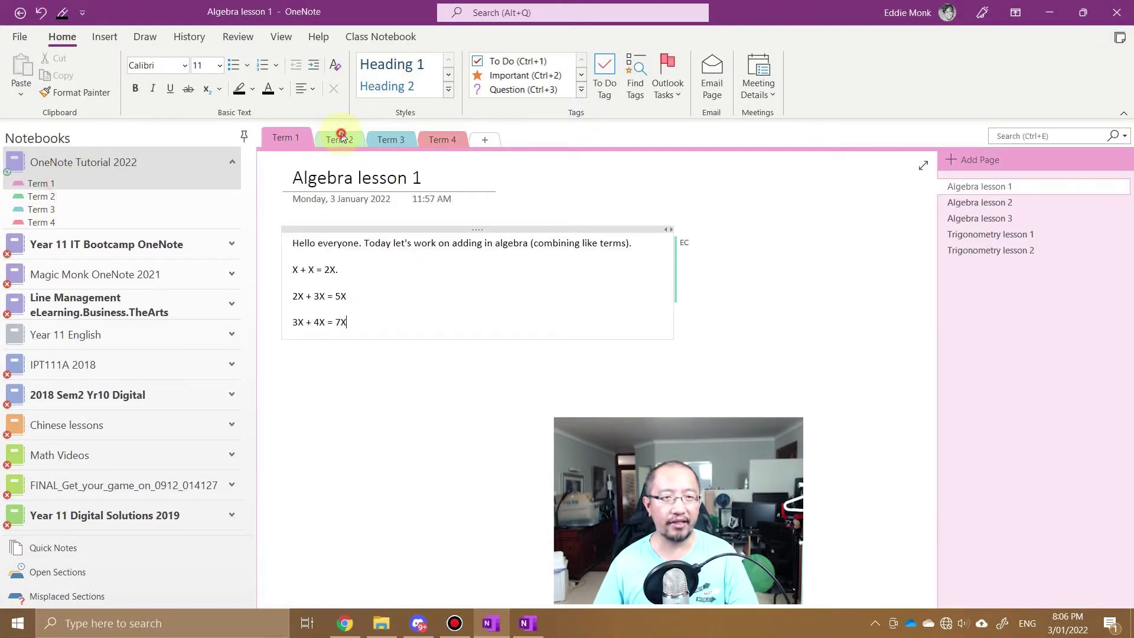
left_click(446, 140)
left_click(390, 140)
left_click(286, 138)
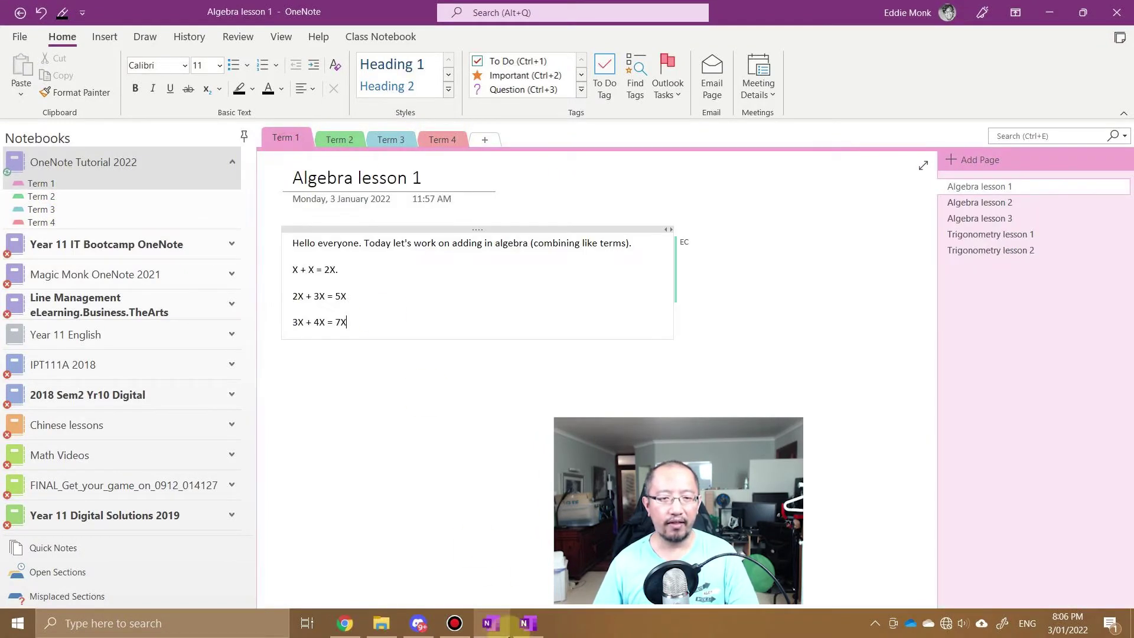
Switch to OneNote for Windows 10, narrow the section list, and open and close the list of notebooks.
left_click(527, 623)
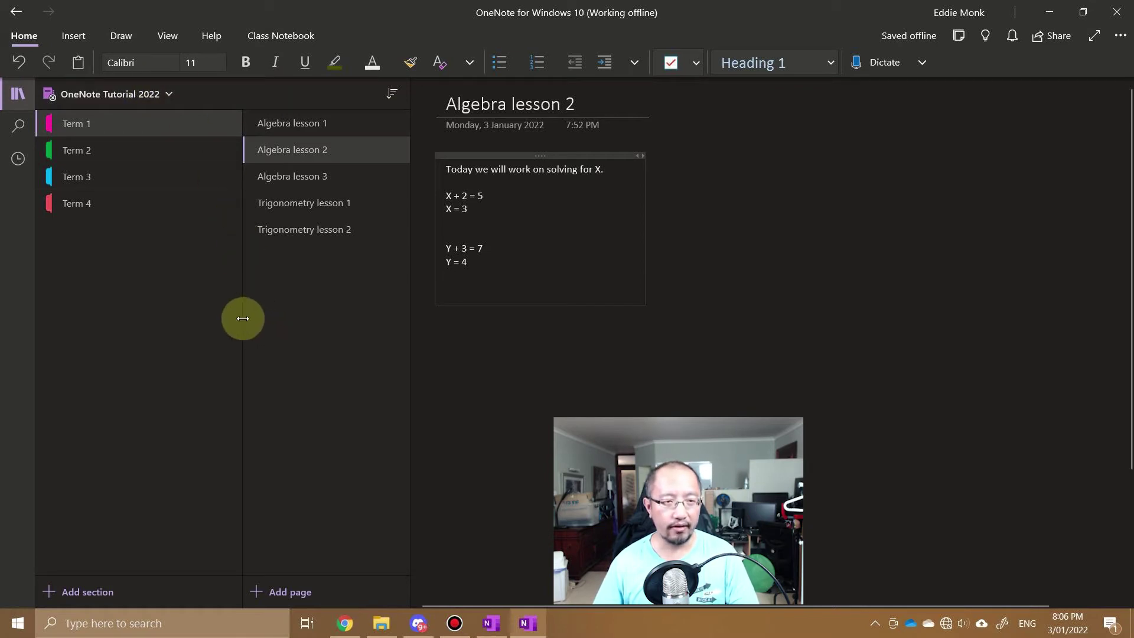
left_click_drag(243, 318, 196, 323)
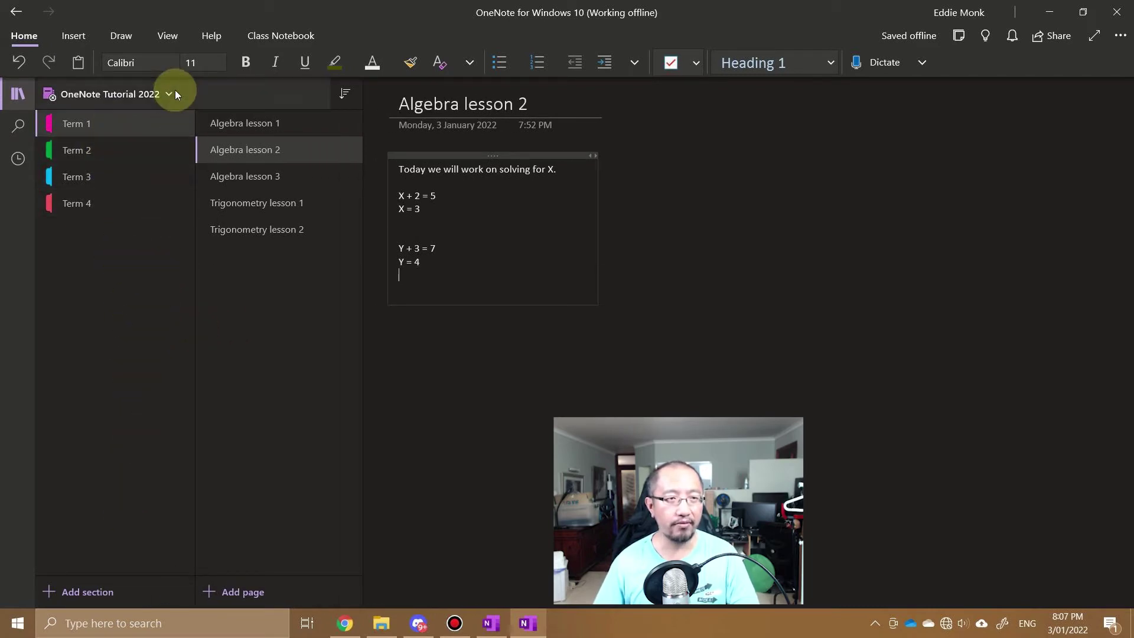
left_click(112, 94)
left_click(88, 94)
left_click(80, 96)
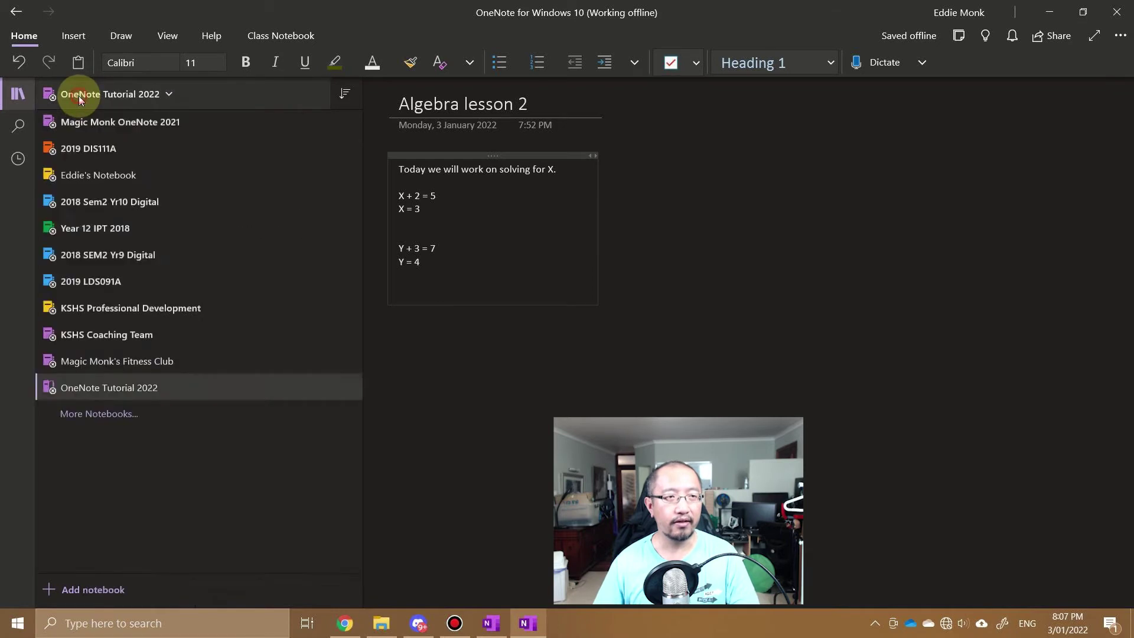
left_click(73, 94)
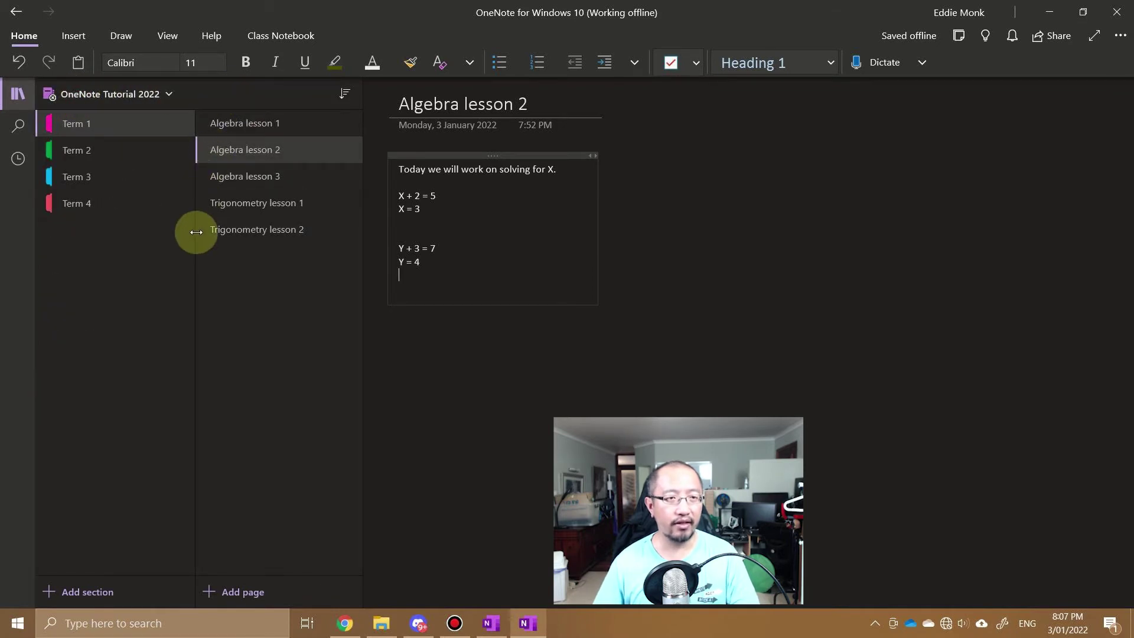
Narrow the section list and adjust the page list beside it to leave more room for the page.
left_click_drag(195, 230, 84, 243)
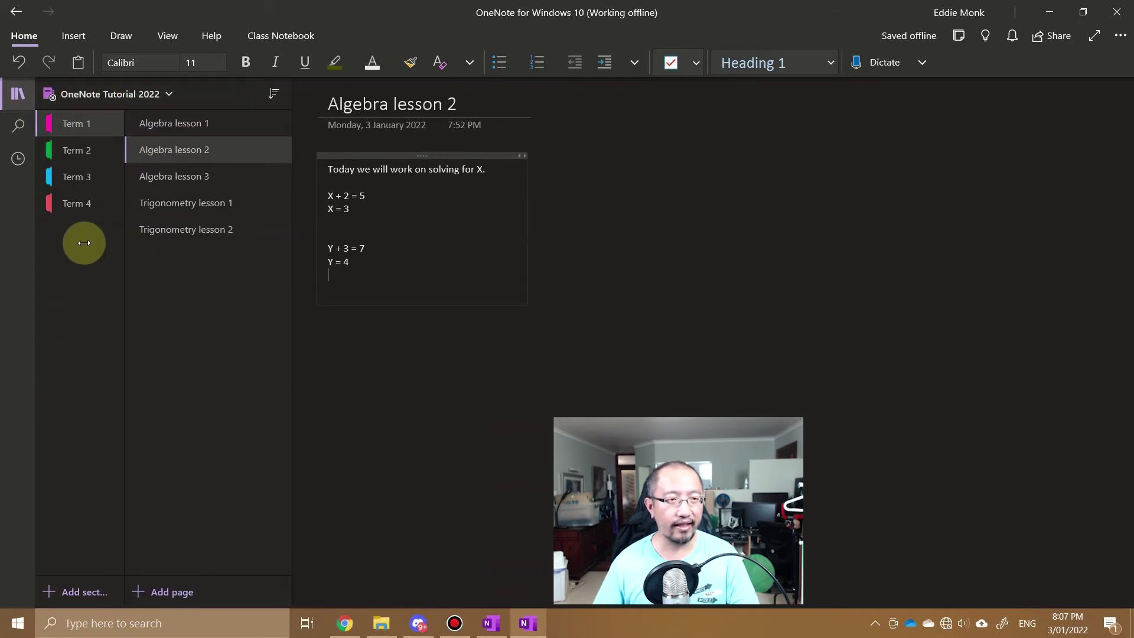
left_click(16, 103)
left_click(16, 102)
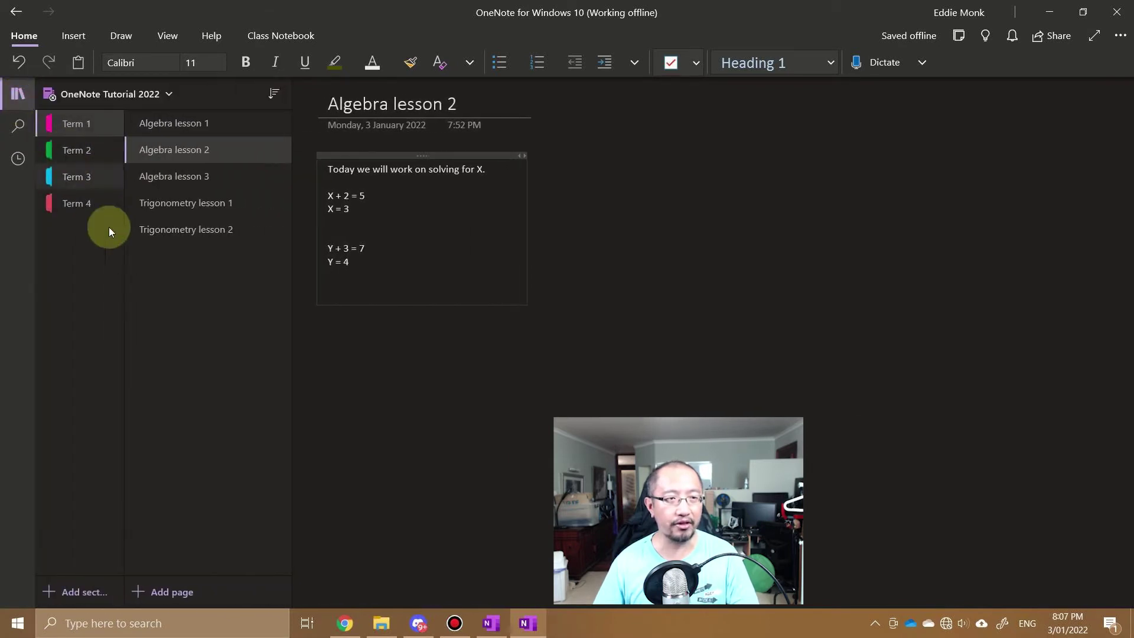
left_click_drag(127, 260, 276, 266)
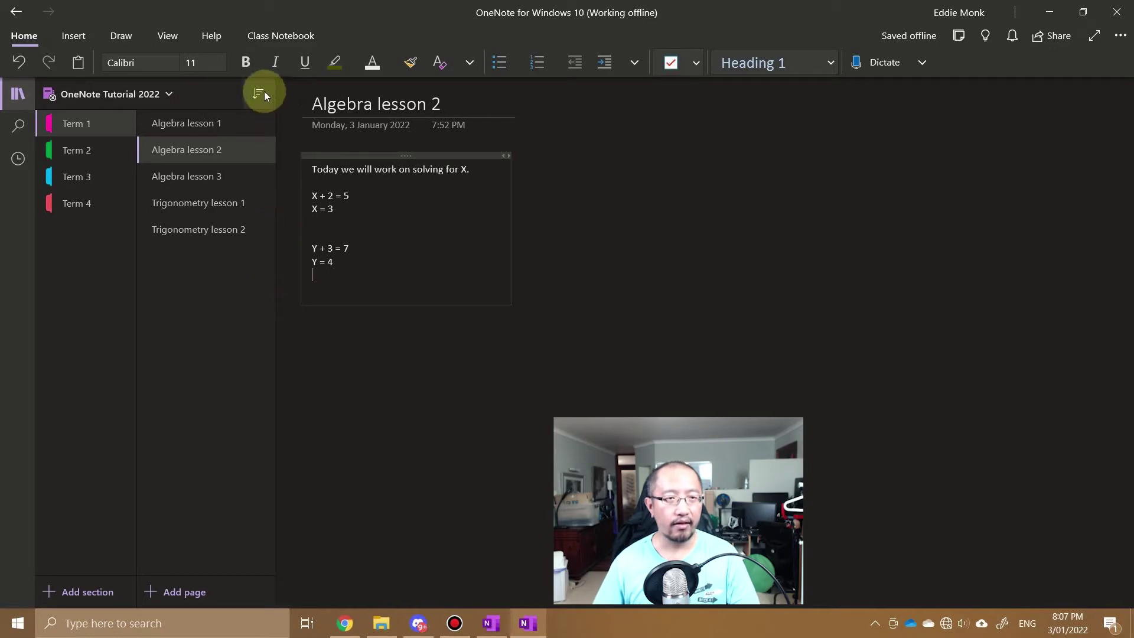
Hide and show the section and page navigation to compare the page space, leaving it shown.
left_click(19, 94)
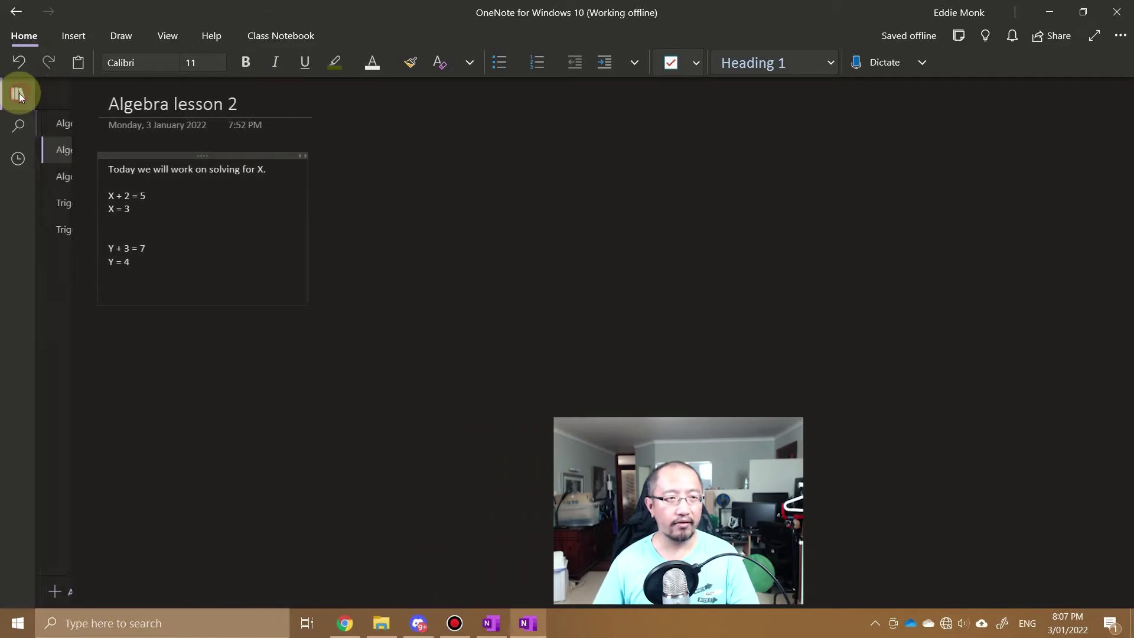
left_click(18, 94)
left_click(19, 93)
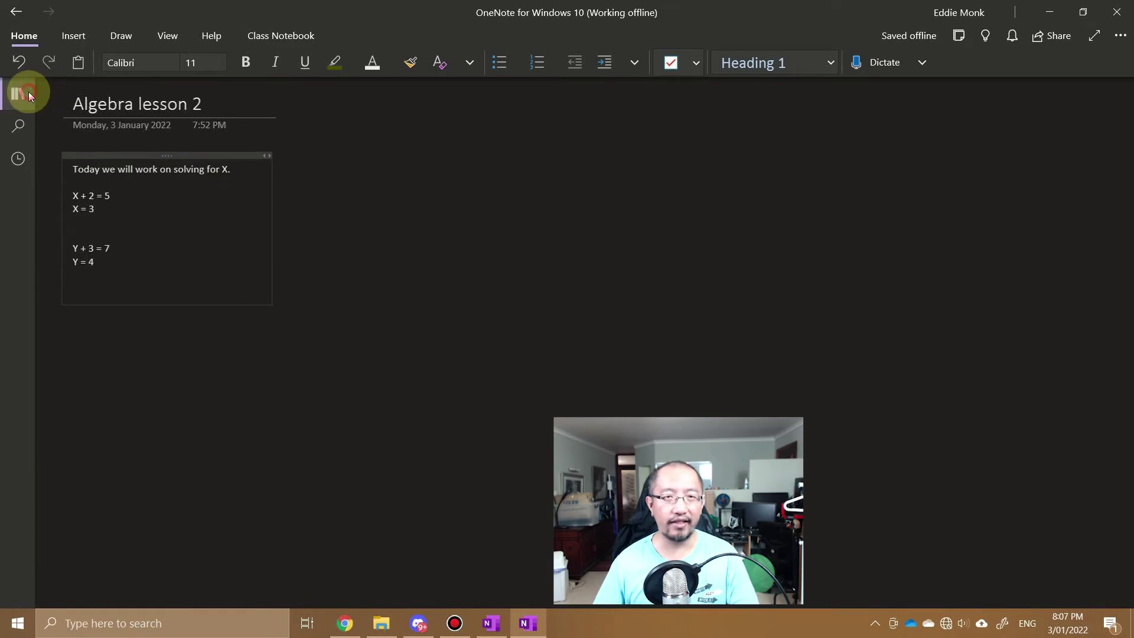
left_click(27, 92)
Switch to desktop OneNote, narrow the Notebooks pane and collapse it.
left_click(492, 623)
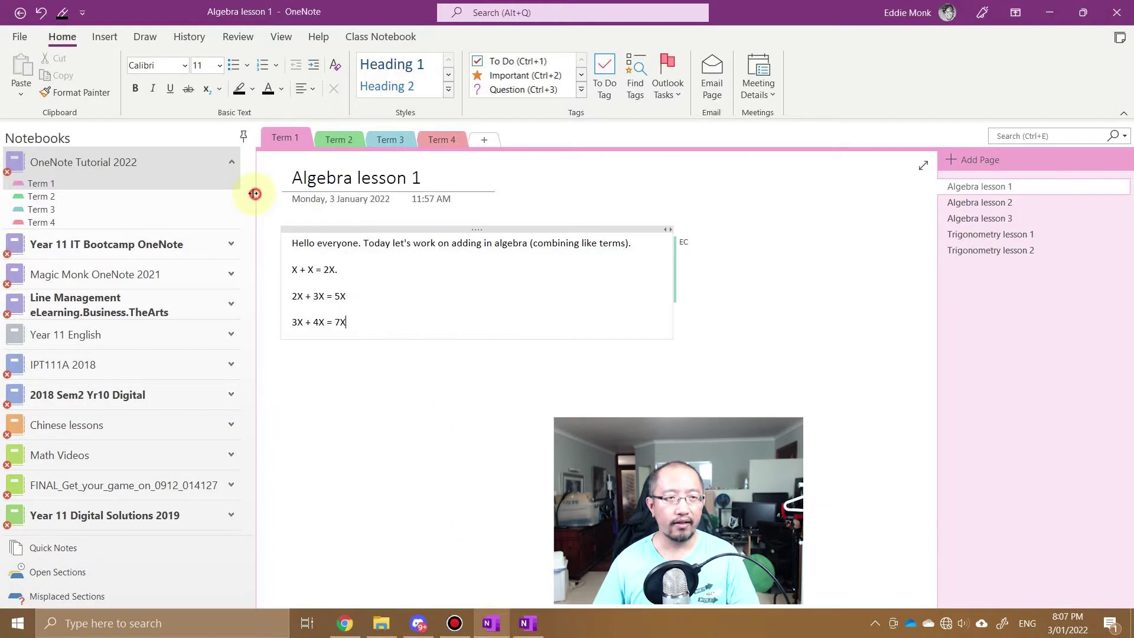
left_click_drag(251, 192, 169, 189)
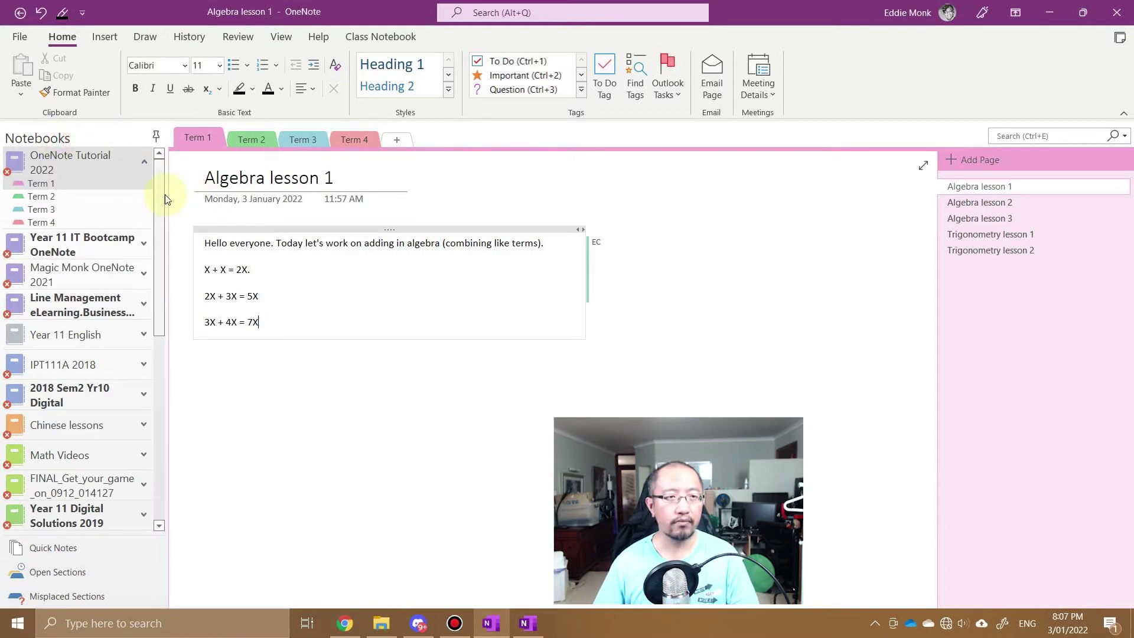
left_click(157, 137)
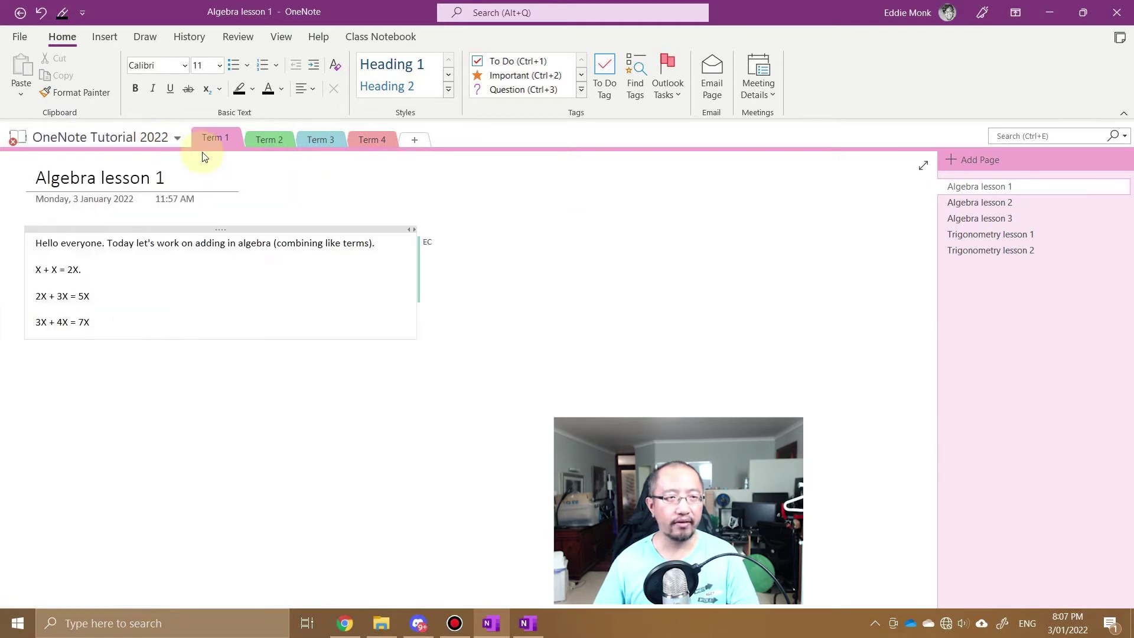
With the Notebooks pane collapsed, browse the Term sections through their tabs, ending on Term 4.
left_click(265, 139)
left_click(372, 140)
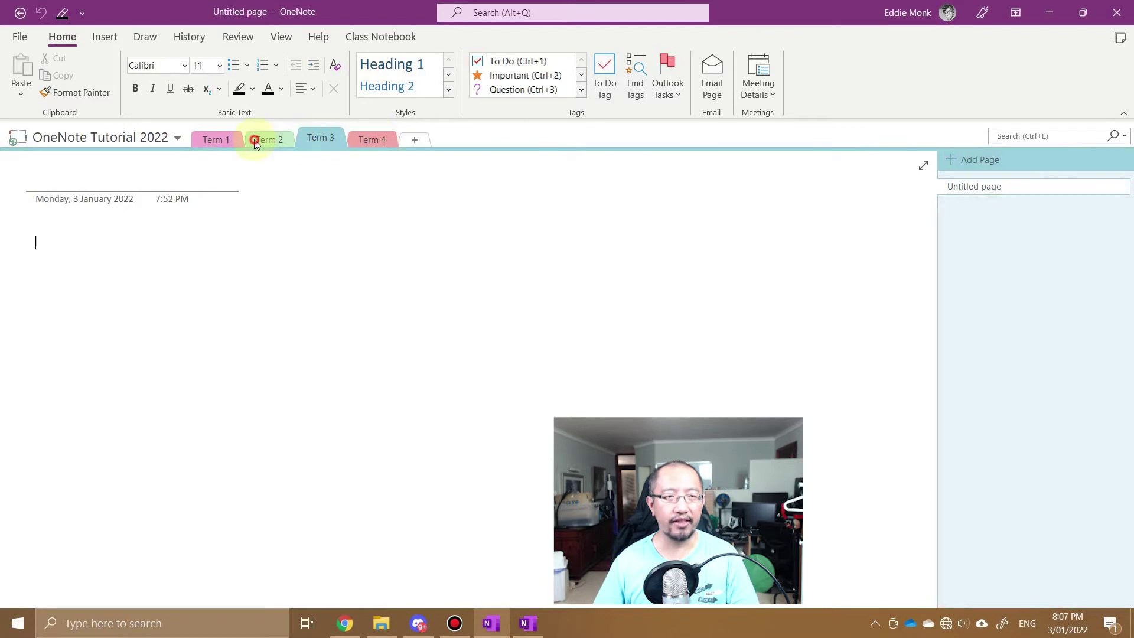
left_click(223, 141)
left_click(269, 140)
left_click(372, 140)
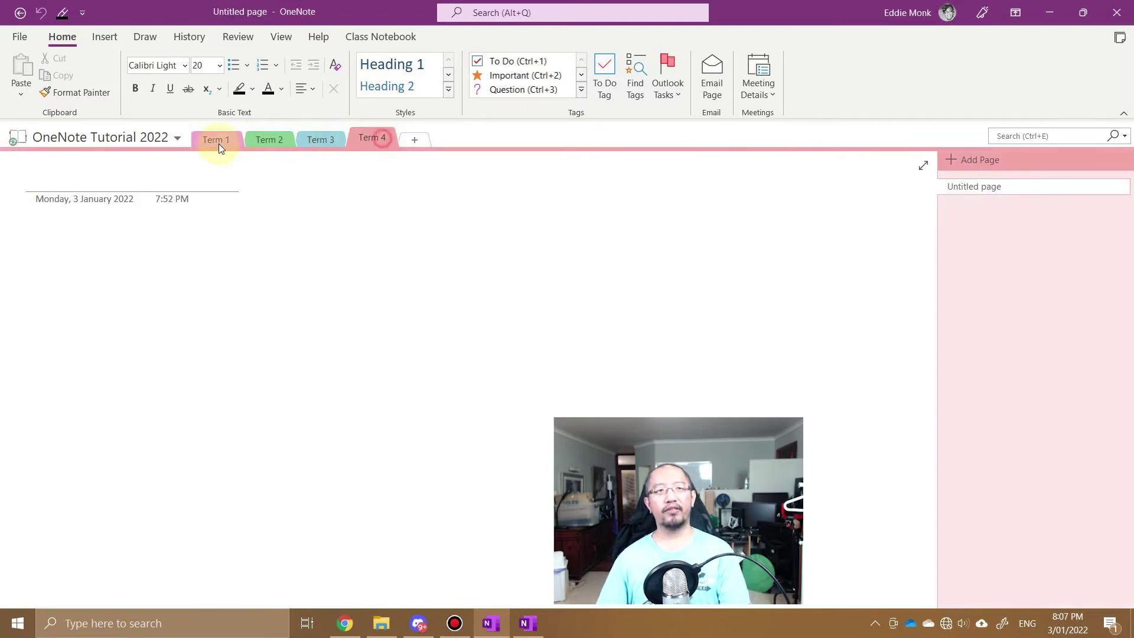
Bring back the Notebooks pane and switch between the Term 1 and Term 2 sections from it.
left_click(144, 137)
left_click(40, 184)
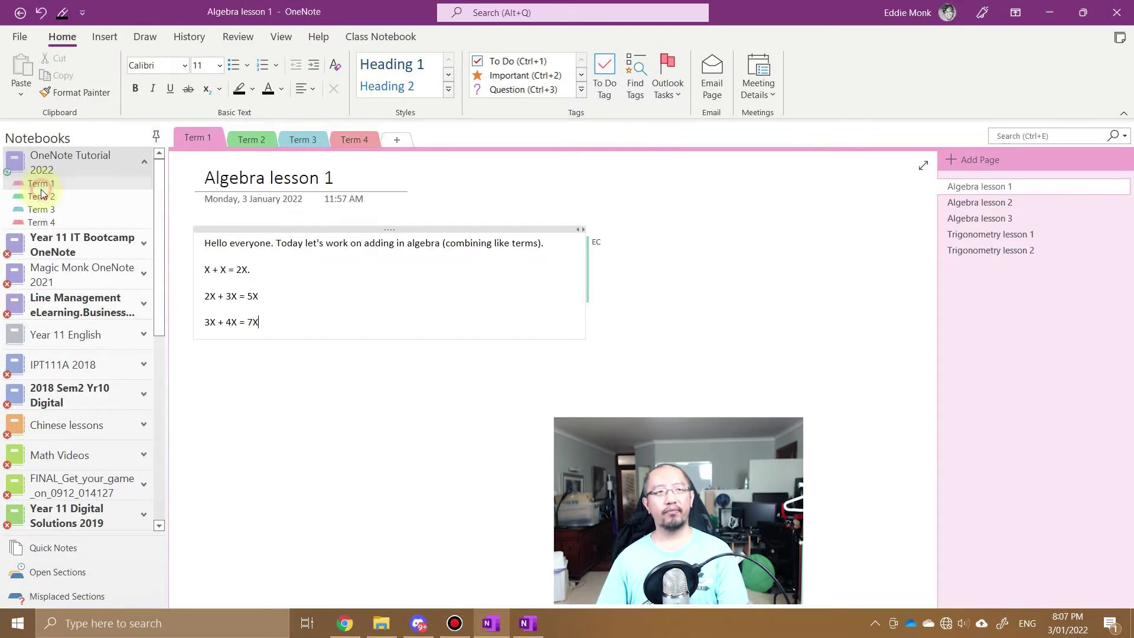
left_click(68, 196)
double_click(68, 195)
left_click(53, 183)
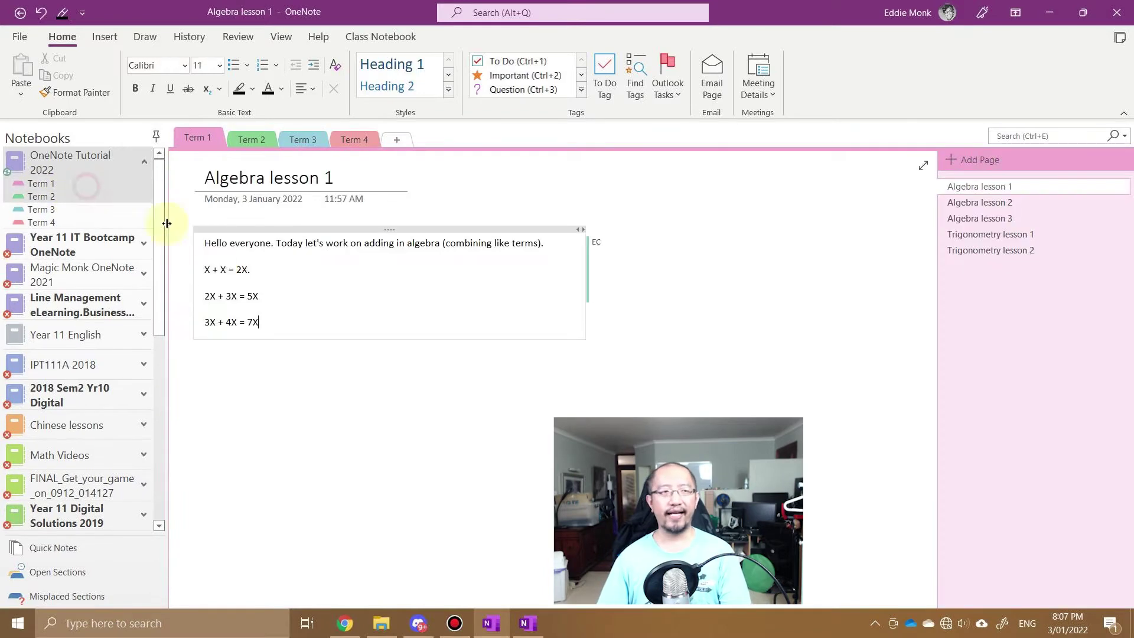
Switch to OneNote for Windows 10, turn the computer's Wi-Fi back on, and revisit the Algebra lesson 3 and Algebra lesson 2 pages.
left_click(527, 624)
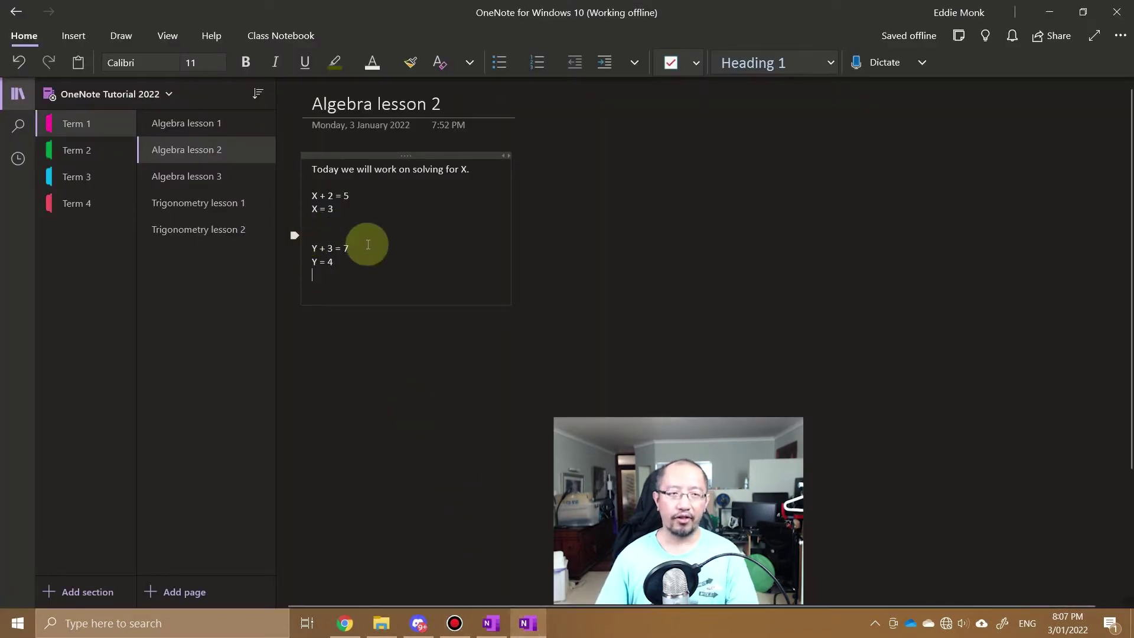
left_click(947, 626)
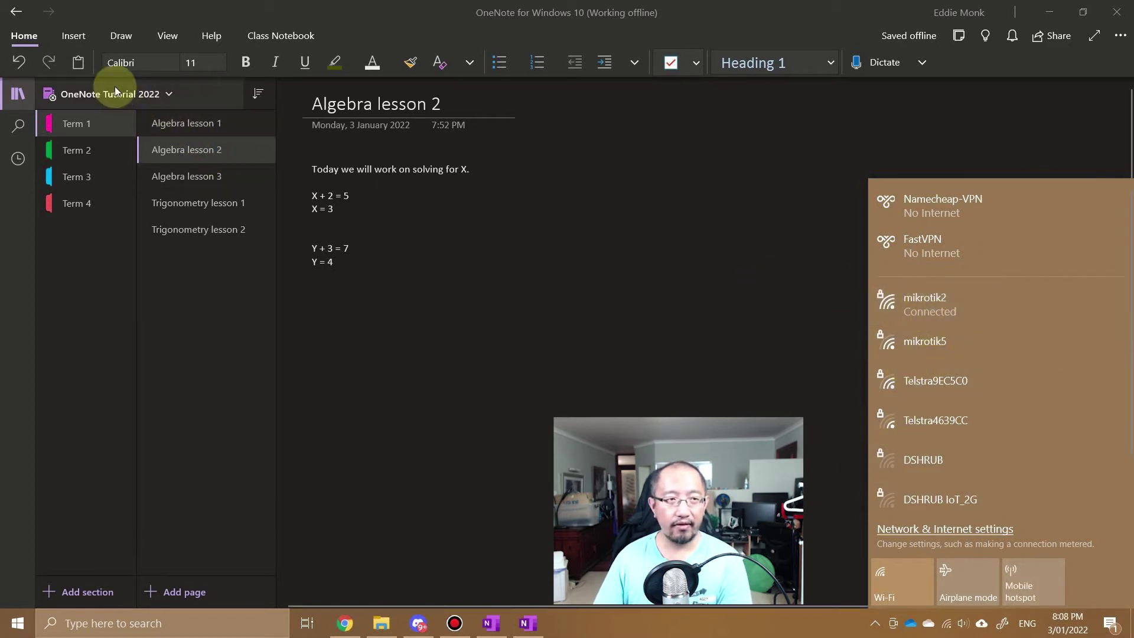
left_click(190, 175)
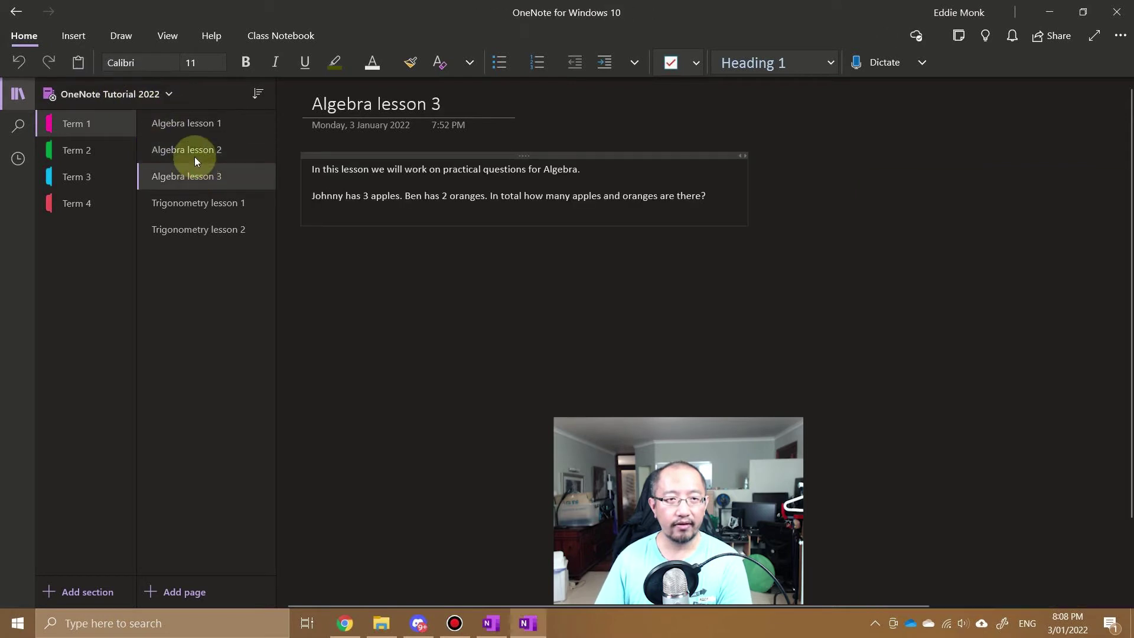
left_click(195, 158)
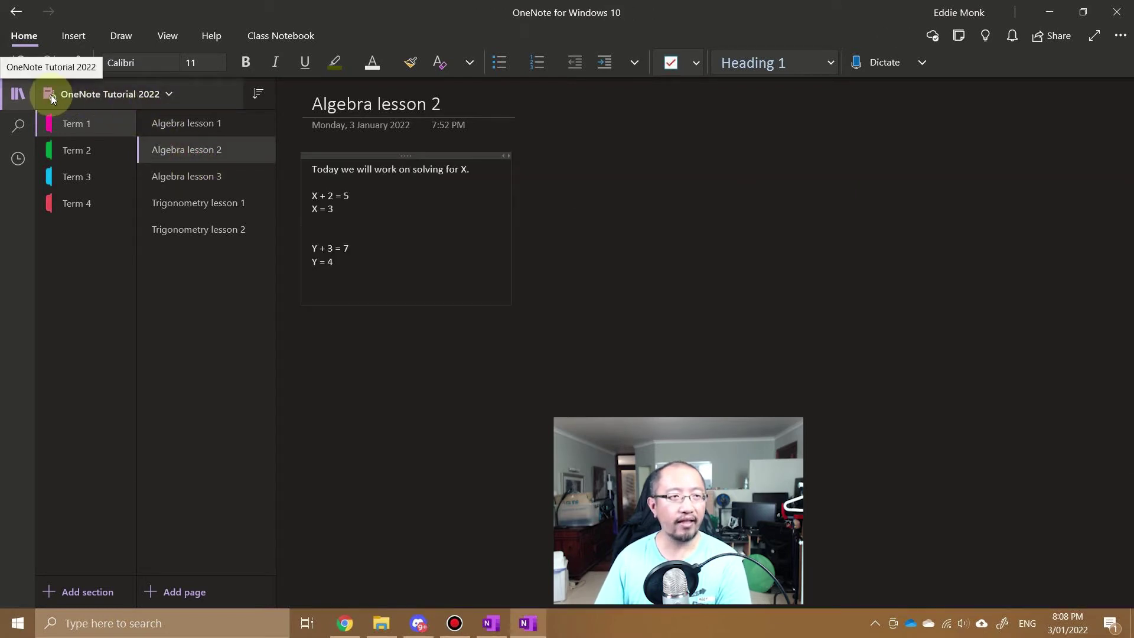
Sync only the OneNote Tutorial 2022 notebook manually.
right_click(88, 94)
left_click(141, 130)
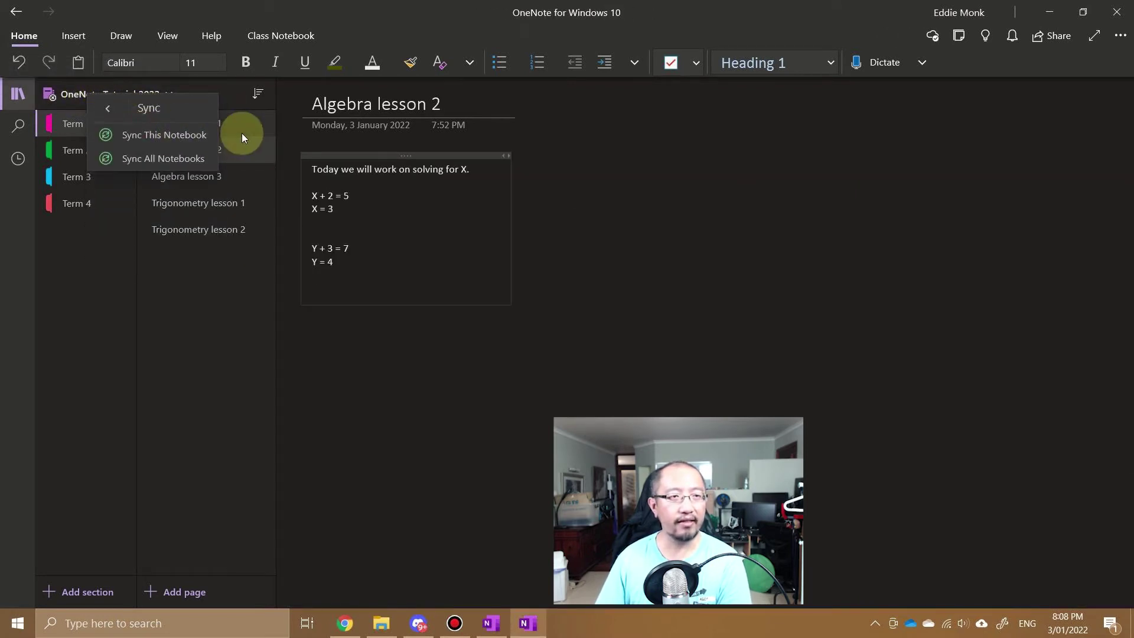
left_click(167, 139)
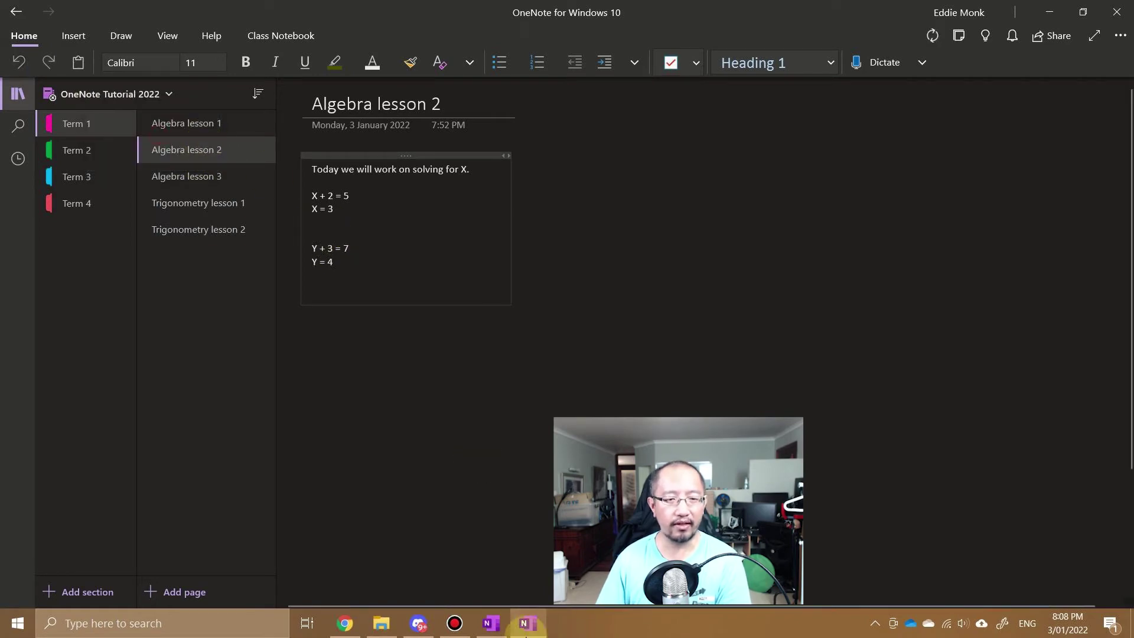
Switch to the OneNote desktop app and sync the OneNote Tutorial 2022 notebook manually.
left_click(491, 623)
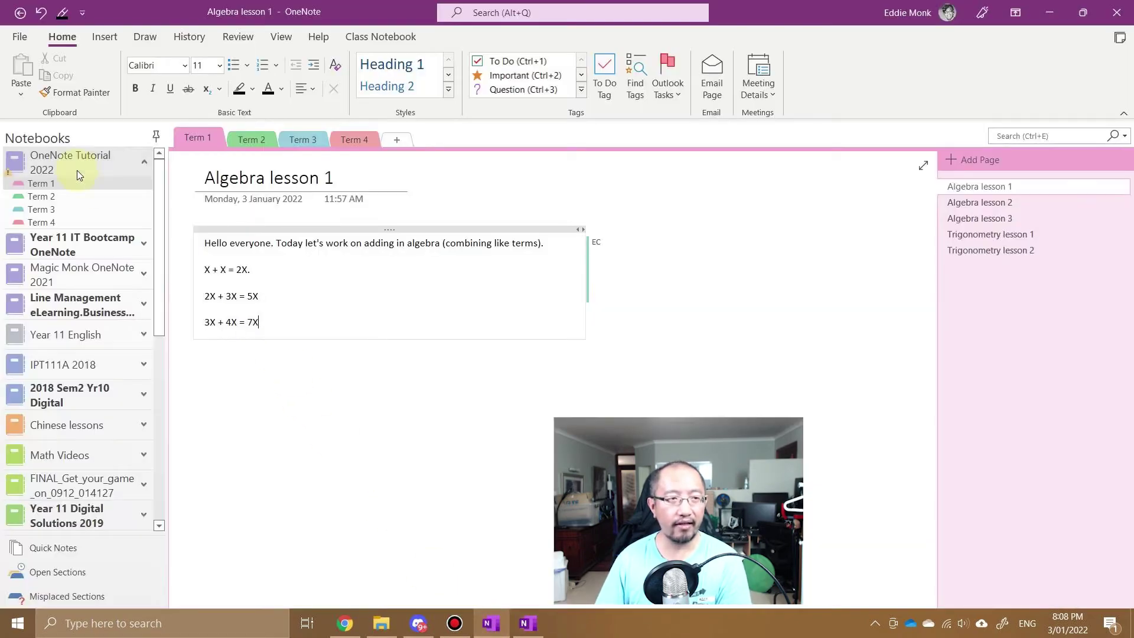
right_click(74, 155)
left_click(123, 161)
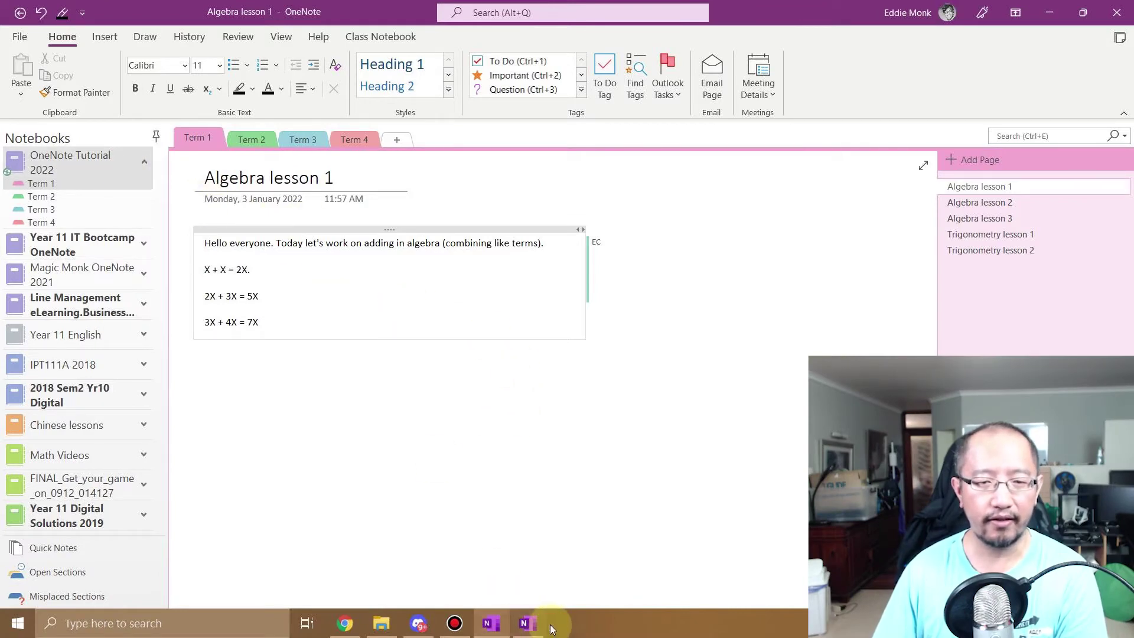
Return to OneNote for Windows 10 and collapse the Home ribbon above the Algebra lesson 2 page.
left_click(527, 627)
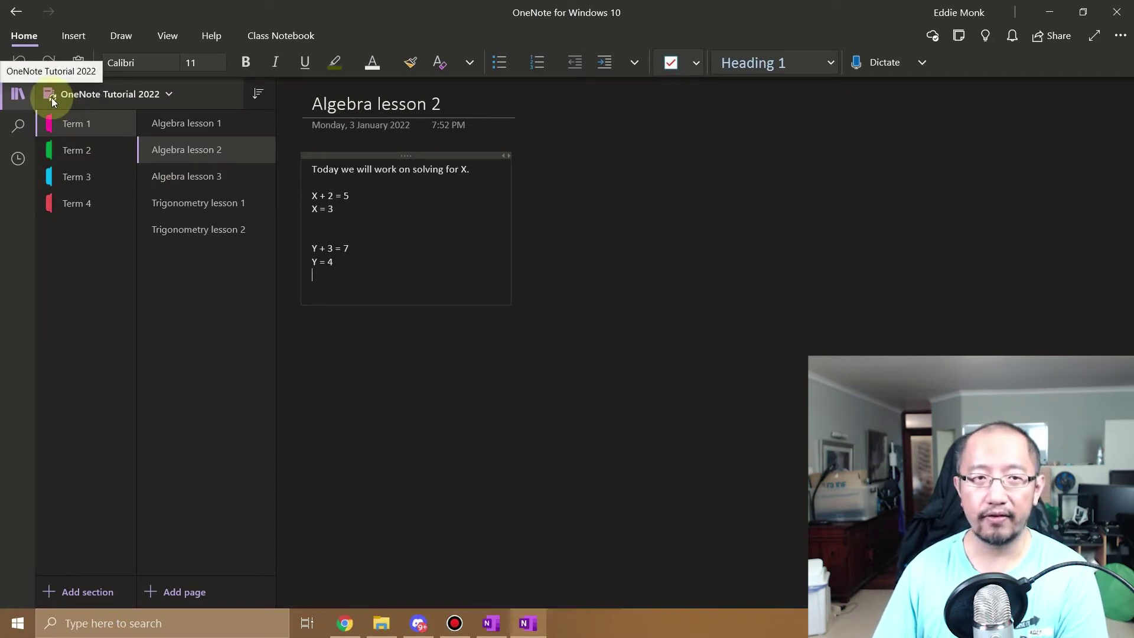
mouse_move(500, 634)
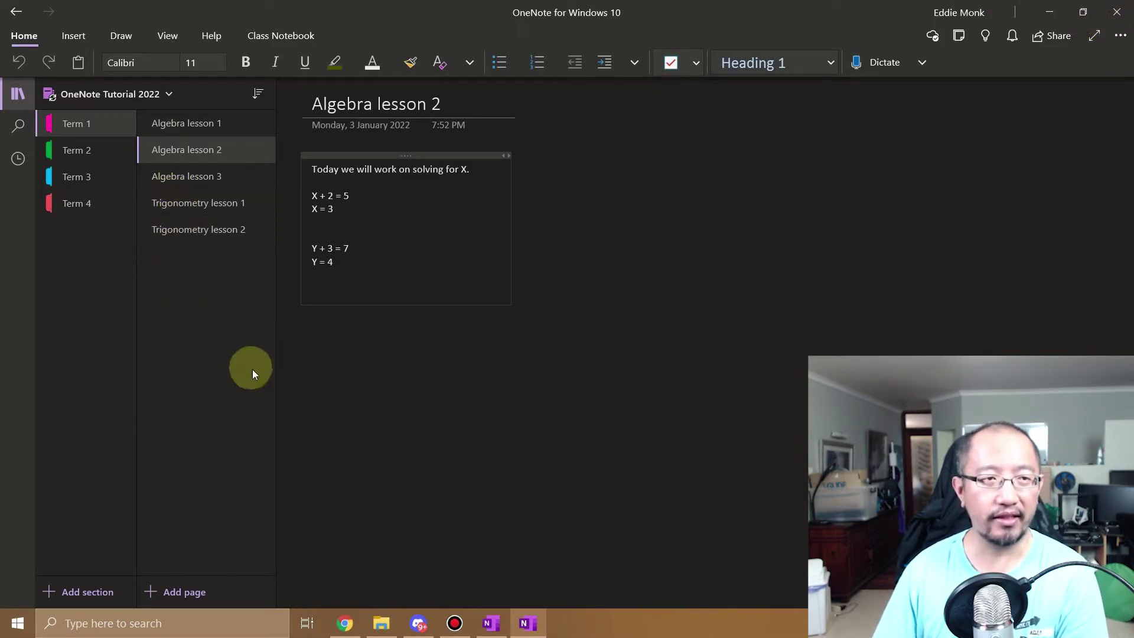
key("ctrl+i")
left_click(24, 37)
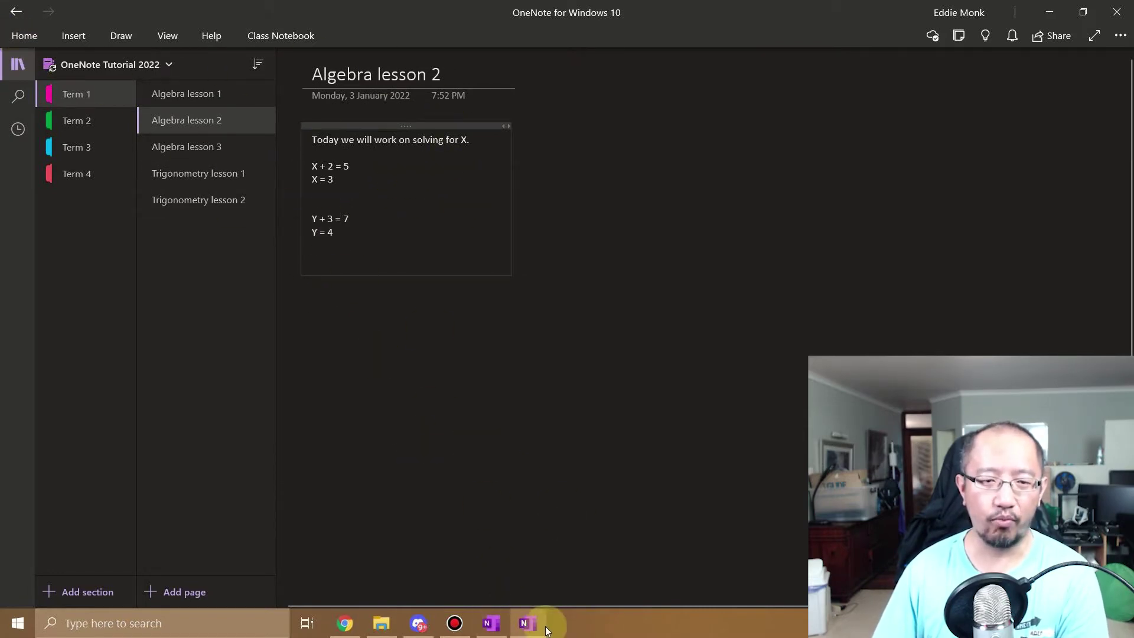
Switch to the OneNote desktop app and check the Algebra lesson 3, lesson 2 and lesson 1 pages for synced content.
left_click(487, 626)
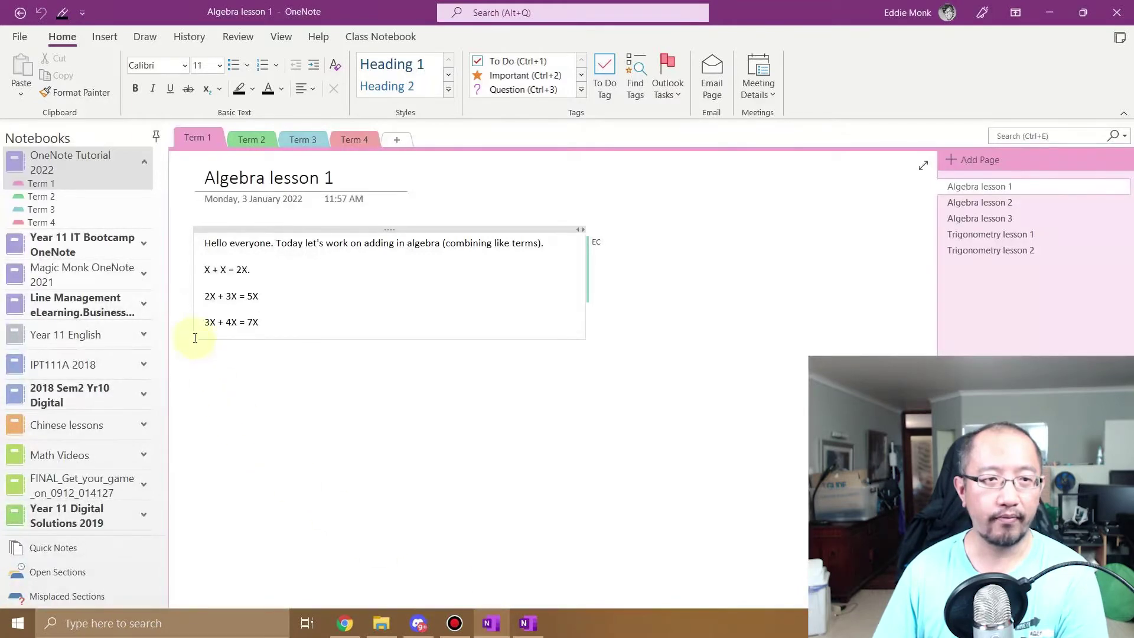
left_click(996, 220)
left_click(1010, 205)
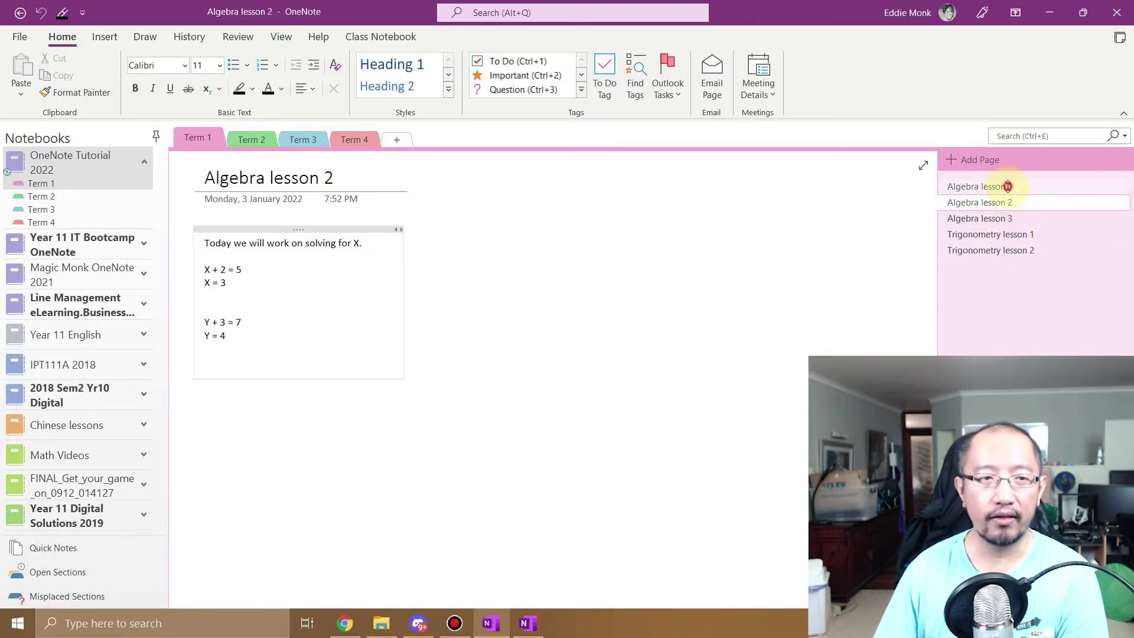
left_click(1008, 185)
left_click(1008, 202)
left_click(1004, 186)
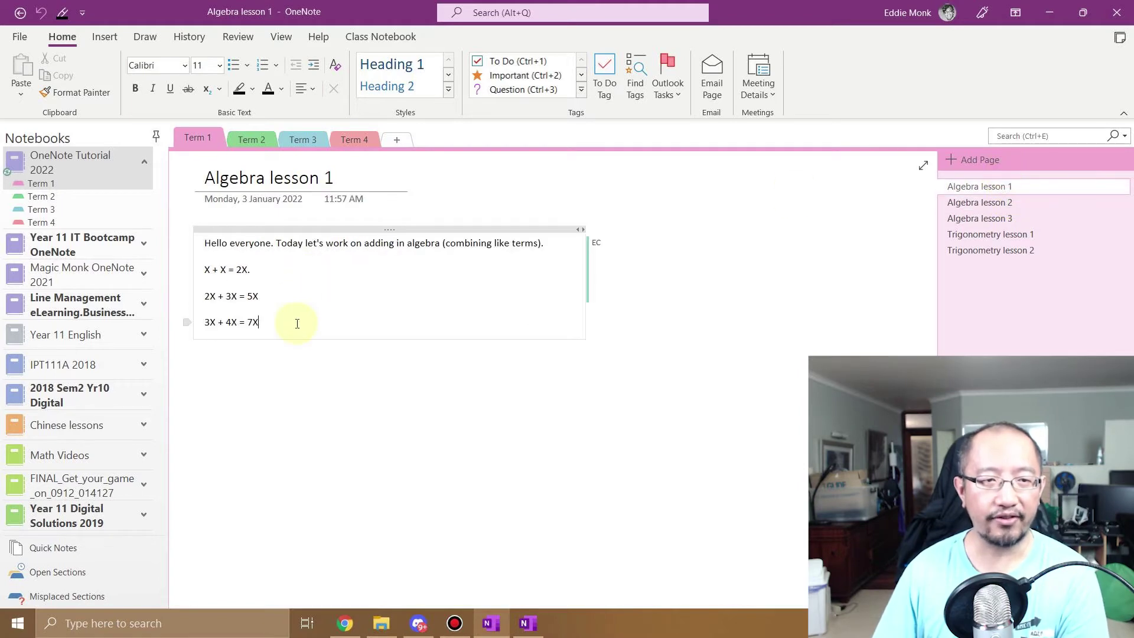
Highlight the line 3X + 4X = 7X on Algebra lesson 1 and the Y equations on Algebra lesson 2.
left_click_drag(297, 323, 201, 322)
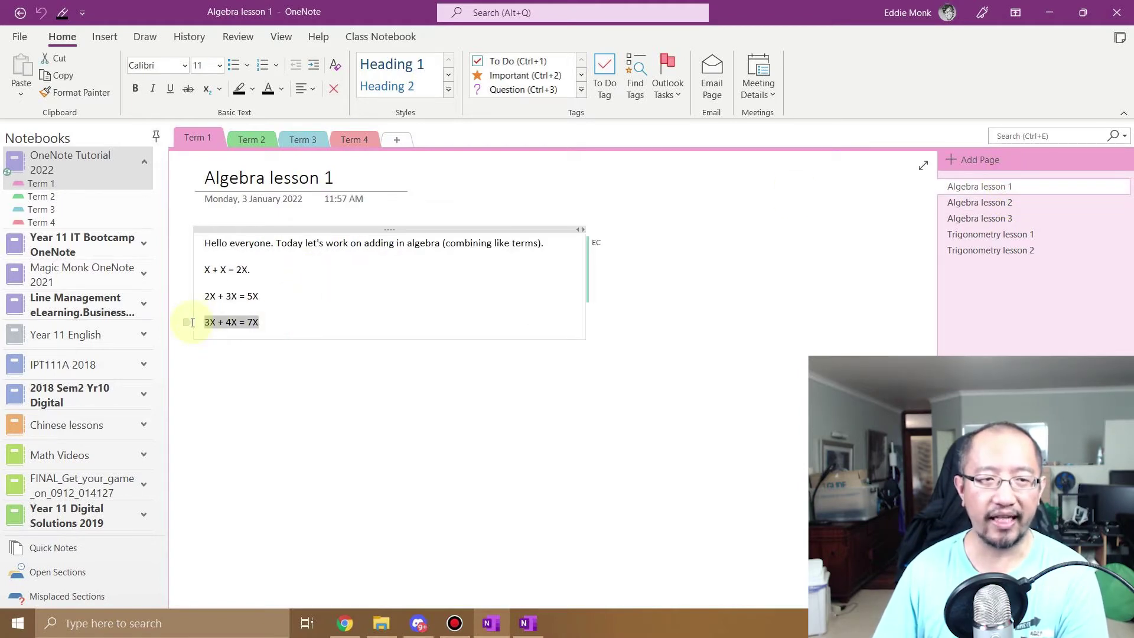
left_click(963, 206)
left_click_drag(254, 343, 196, 328)
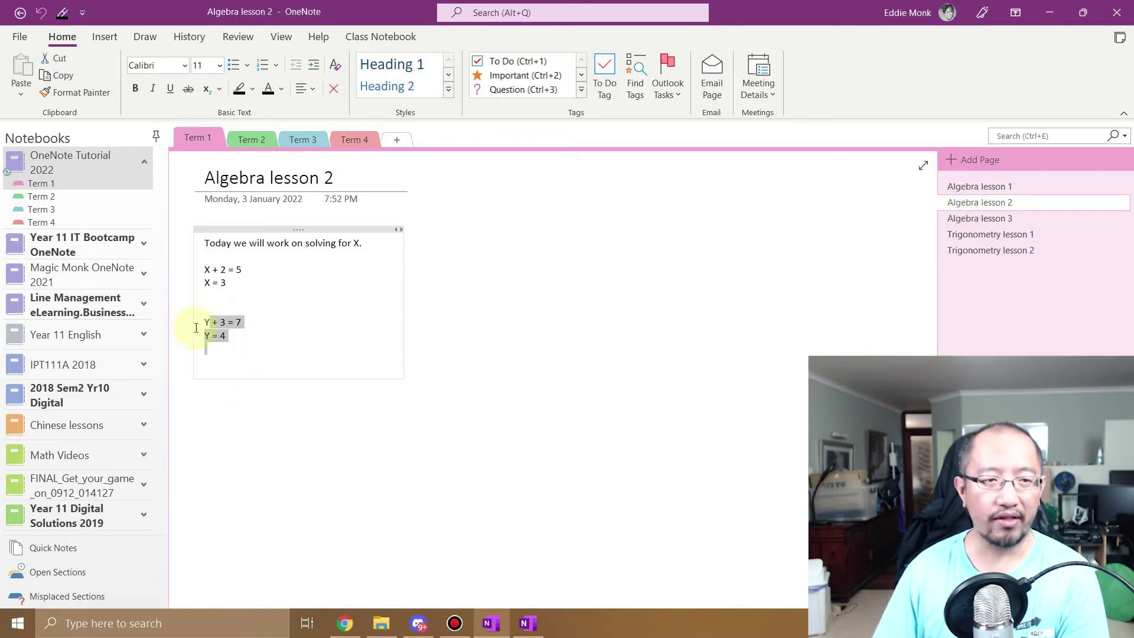
Switch to OneNote for the web in Chrome and revisit the Algebra lesson pages, ending on Algebra lesson 2.
left_click(345, 623)
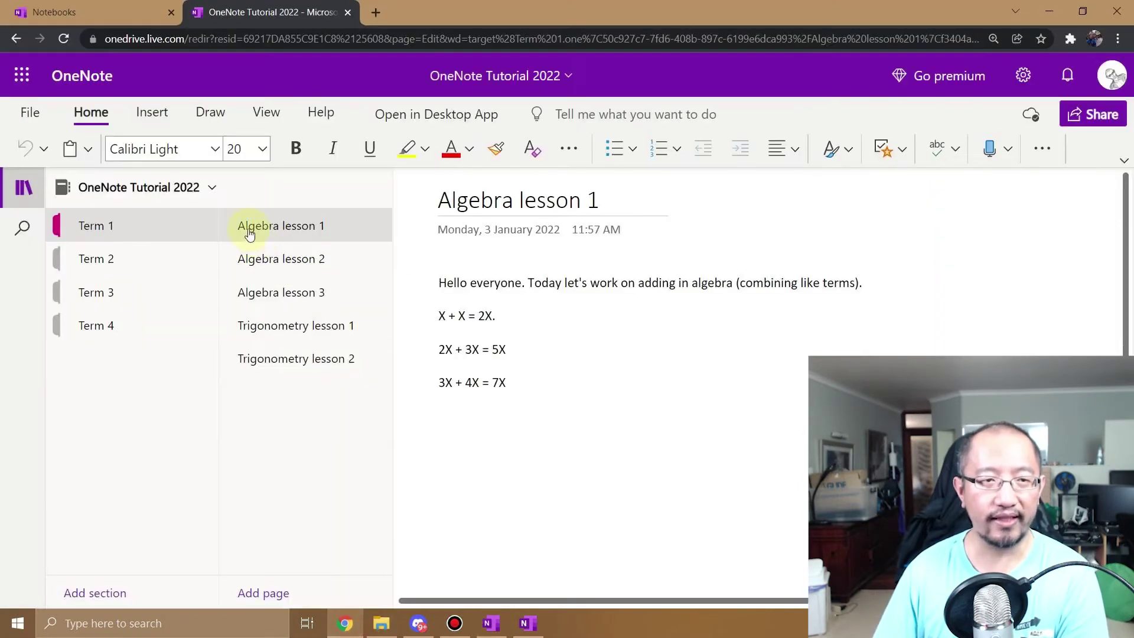
left_click(276, 265)
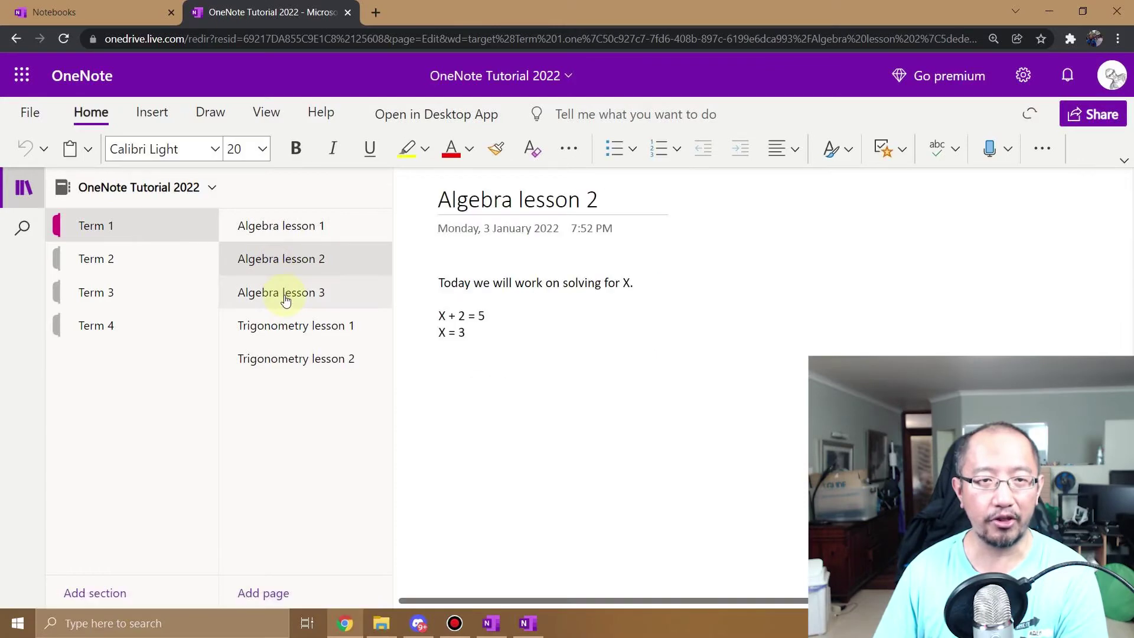
left_click(280, 300)
left_click(278, 265)
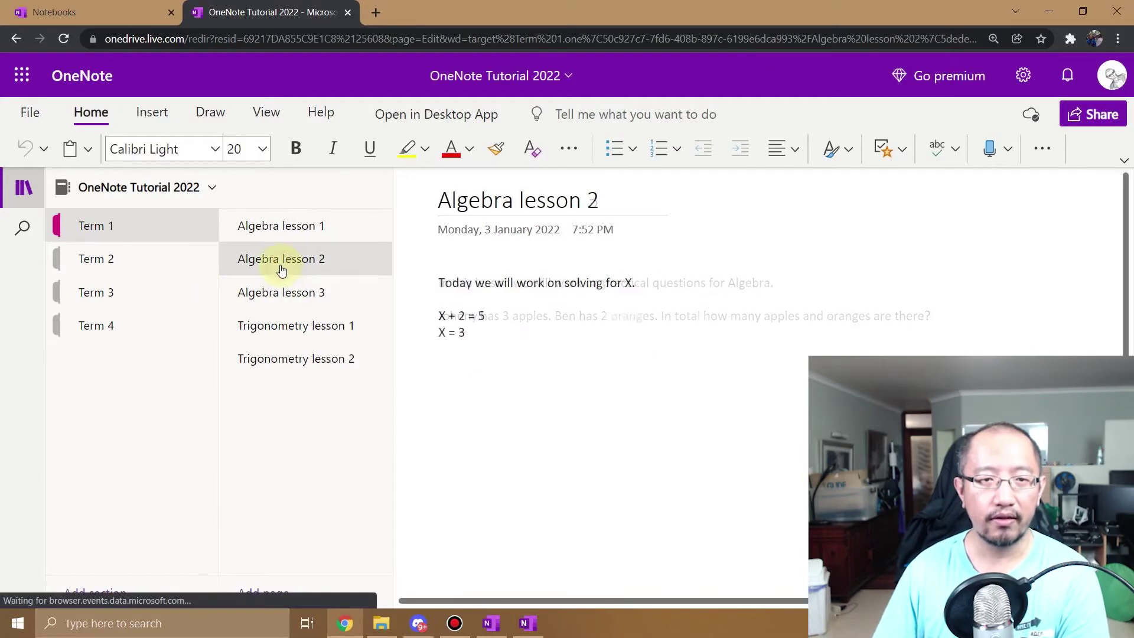
left_click(277, 227)
left_click(278, 259)
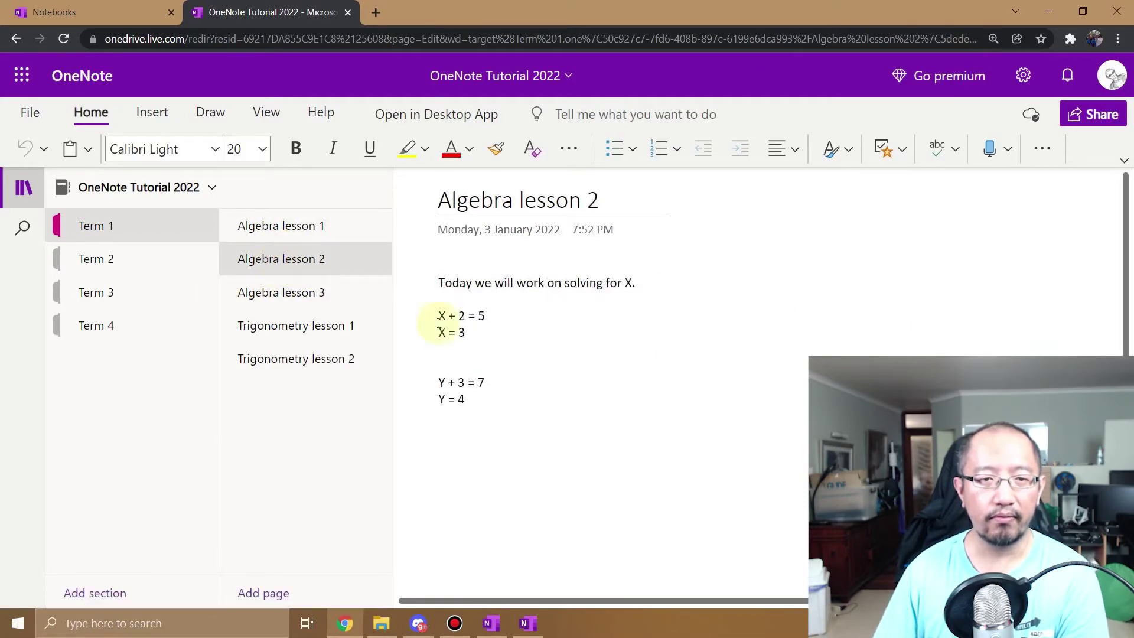
View Algebra lesson 3 and Algebra lesson 1 in OneNote for Windows 10, and return to the OneNote desktop app.
left_click(549, 625)
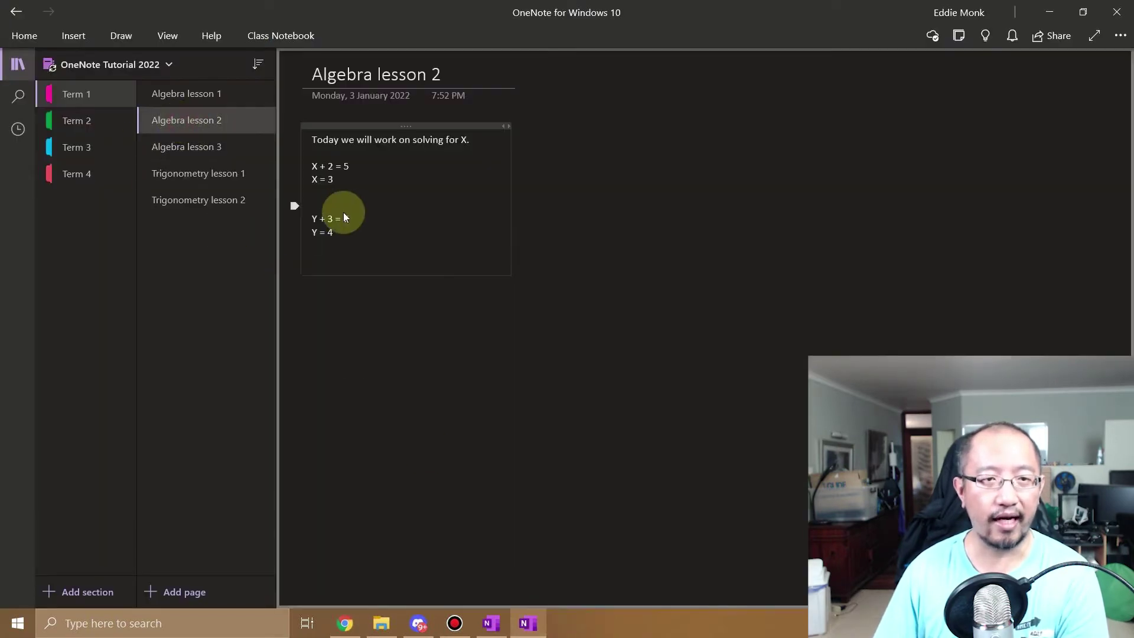
left_click(202, 155)
left_click(225, 91)
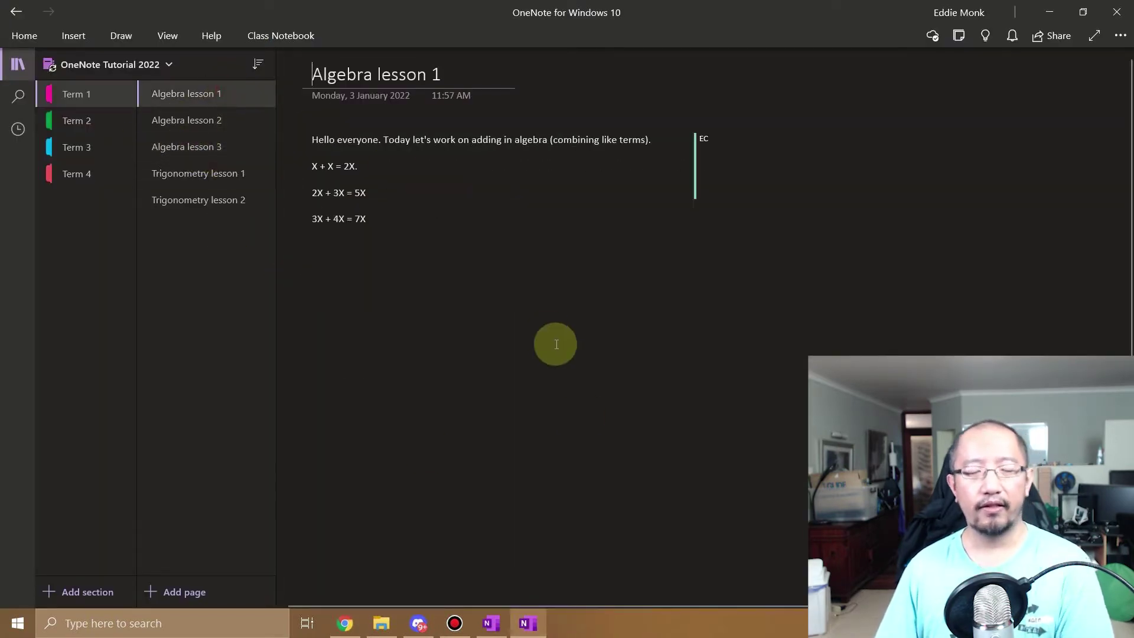
left_click(492, 624)
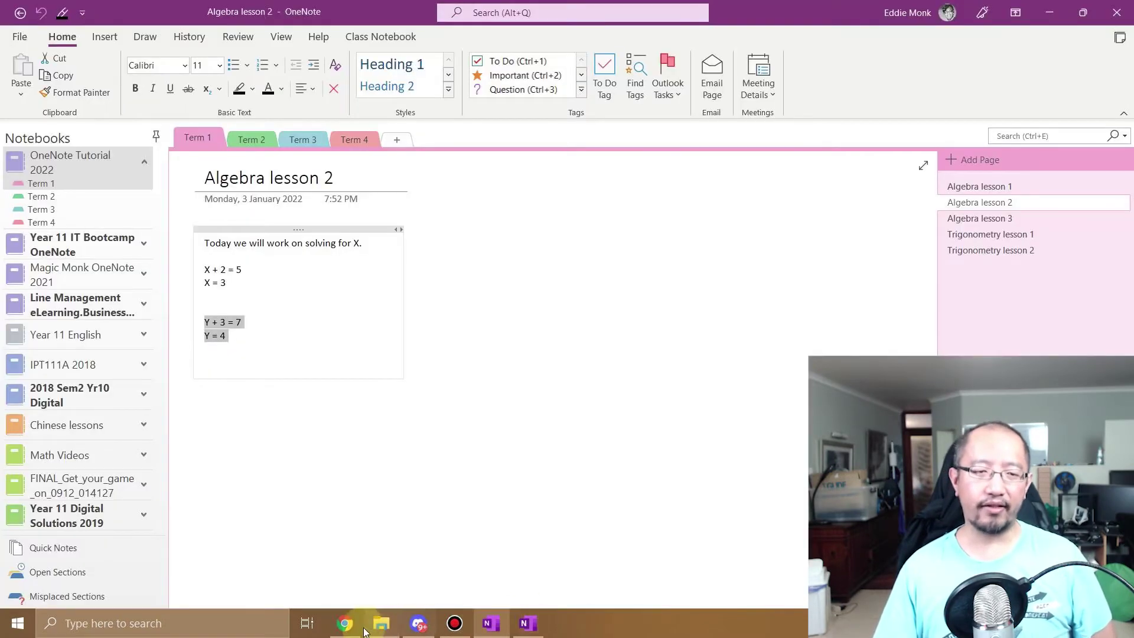
mouse_move(349, 630)
mouse_move(352, 605)
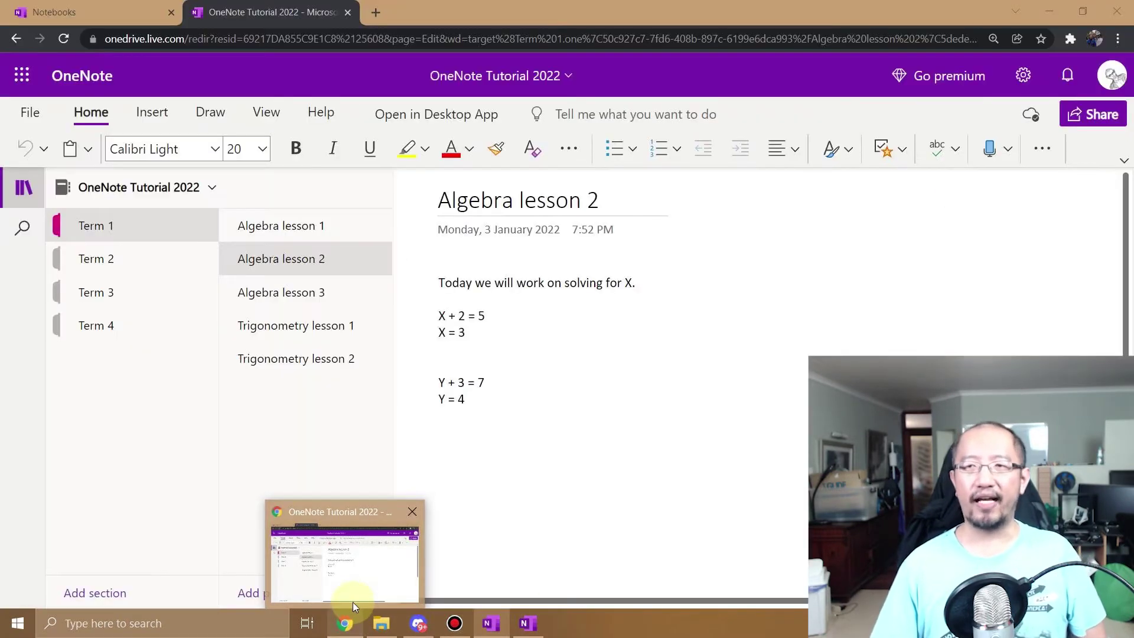
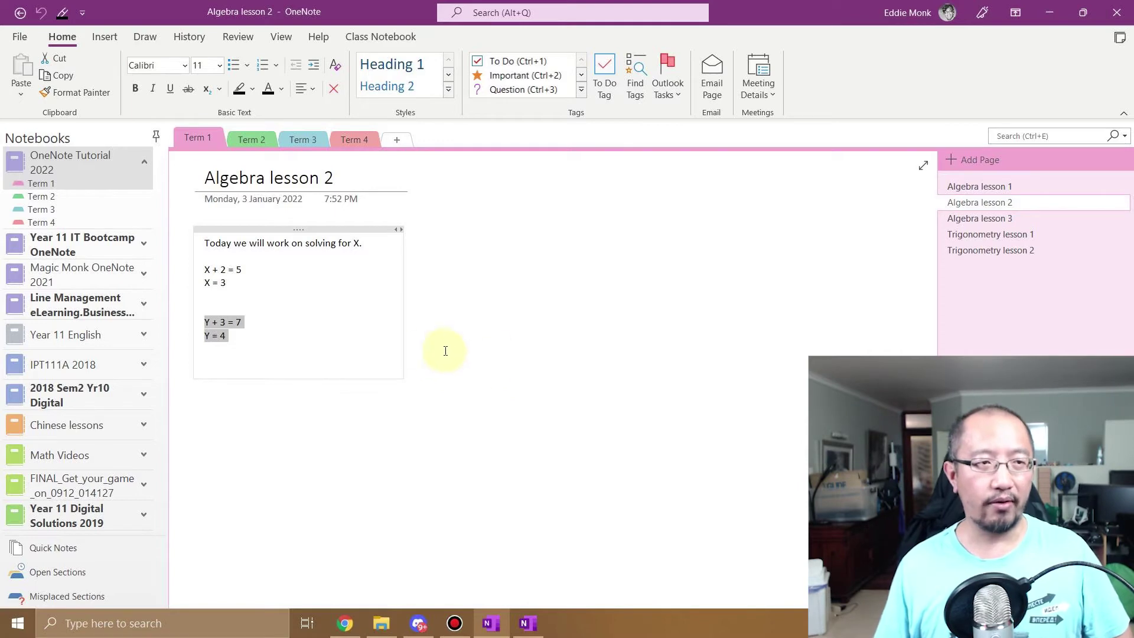
In OneNote for the web, start sharing the notebook and disallow editing for anyone with the link.
left_click(349, 627)
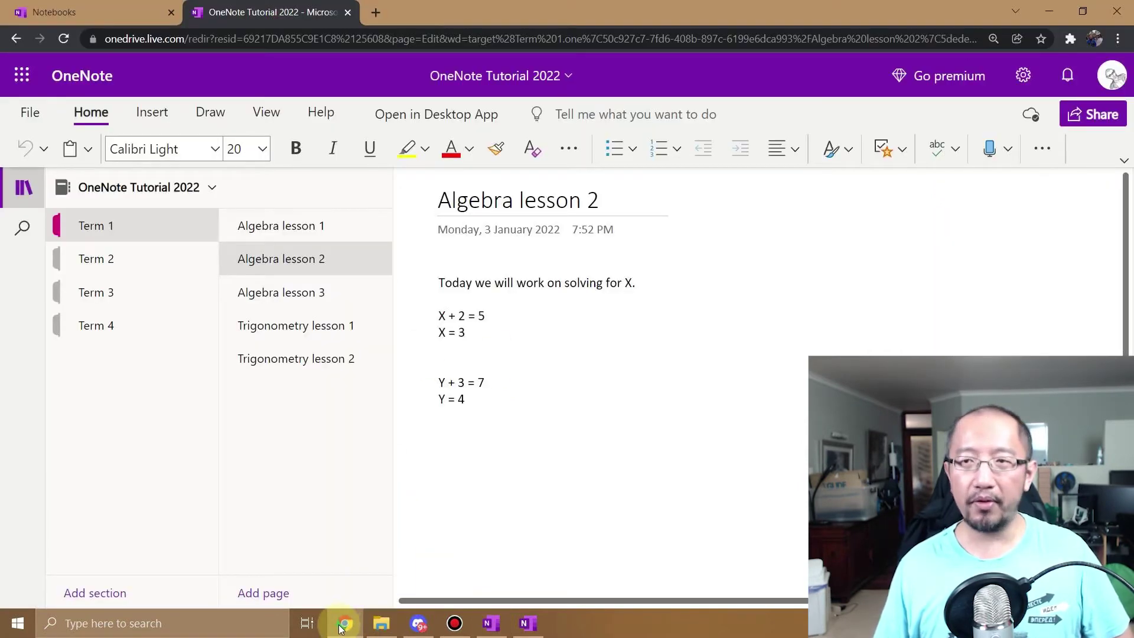
left_click(1093, 115)
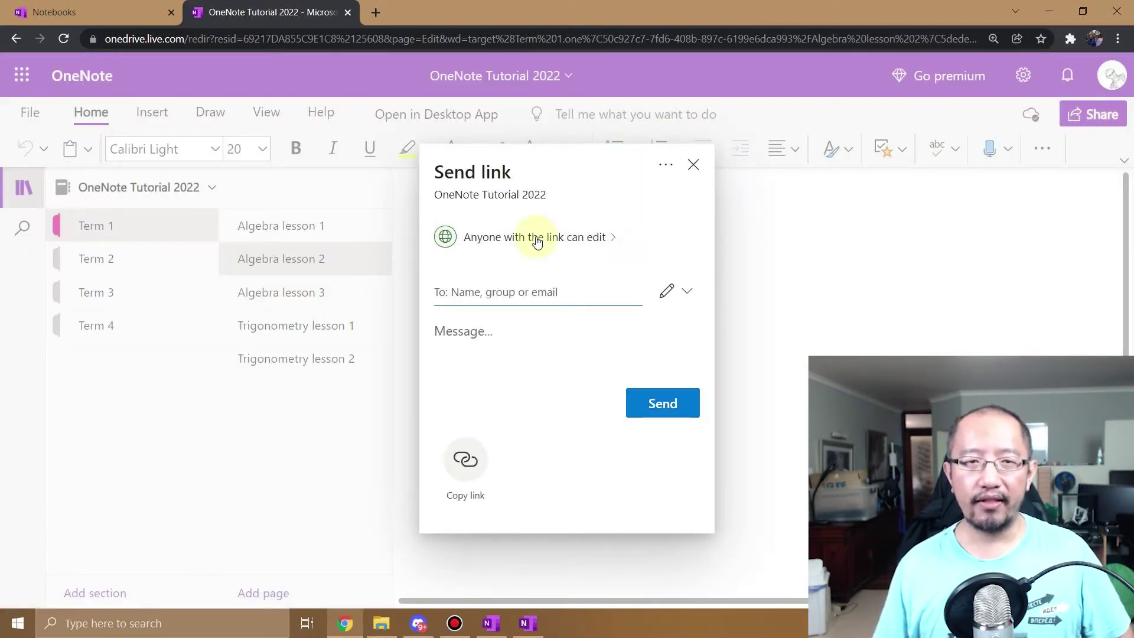
left_click(469, 293)
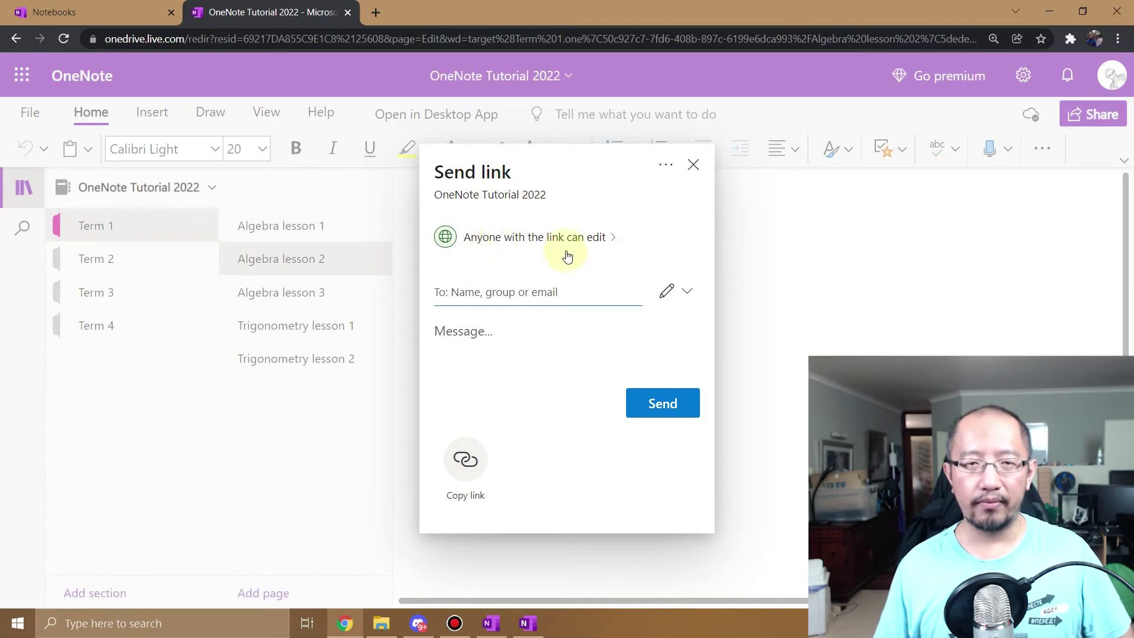
left_click(598, 235)
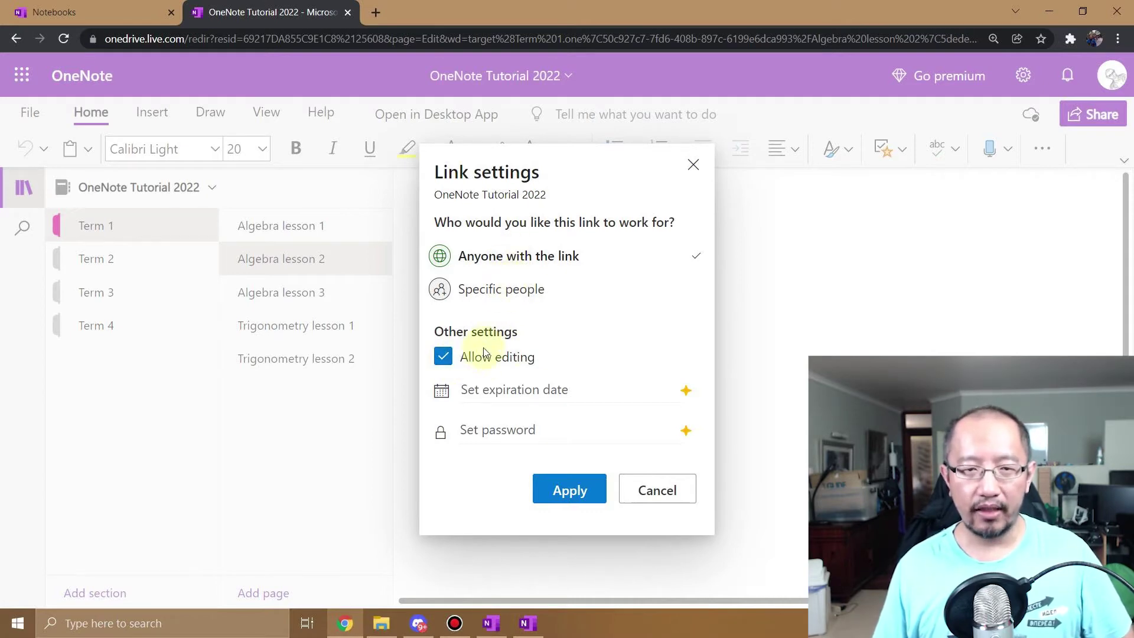
left_click(444, 358)
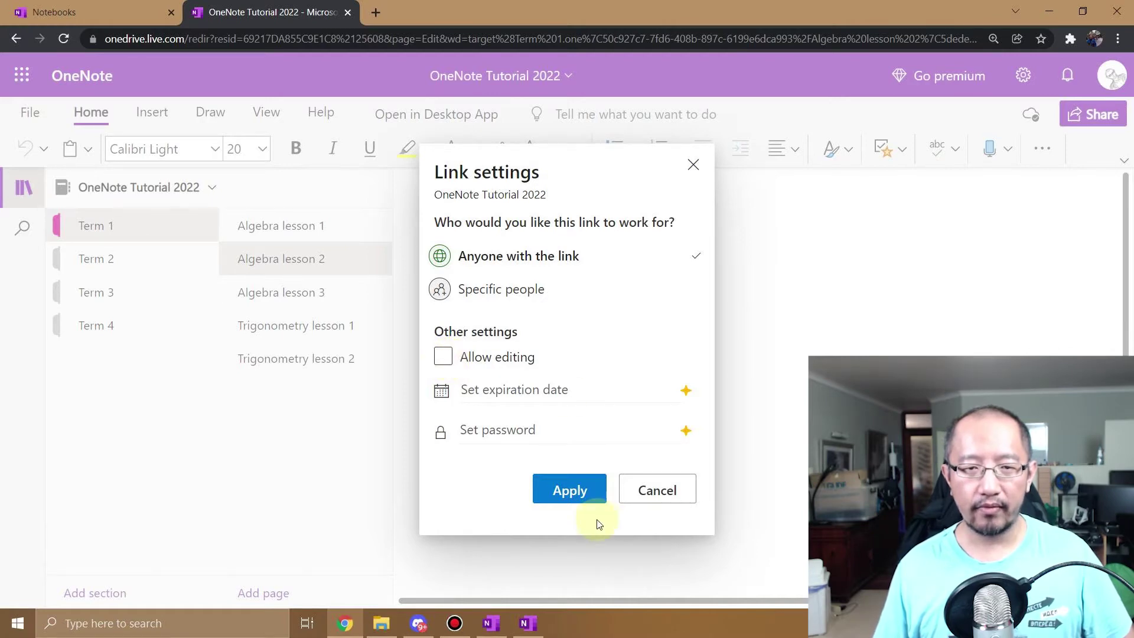
left_click(563, 493)
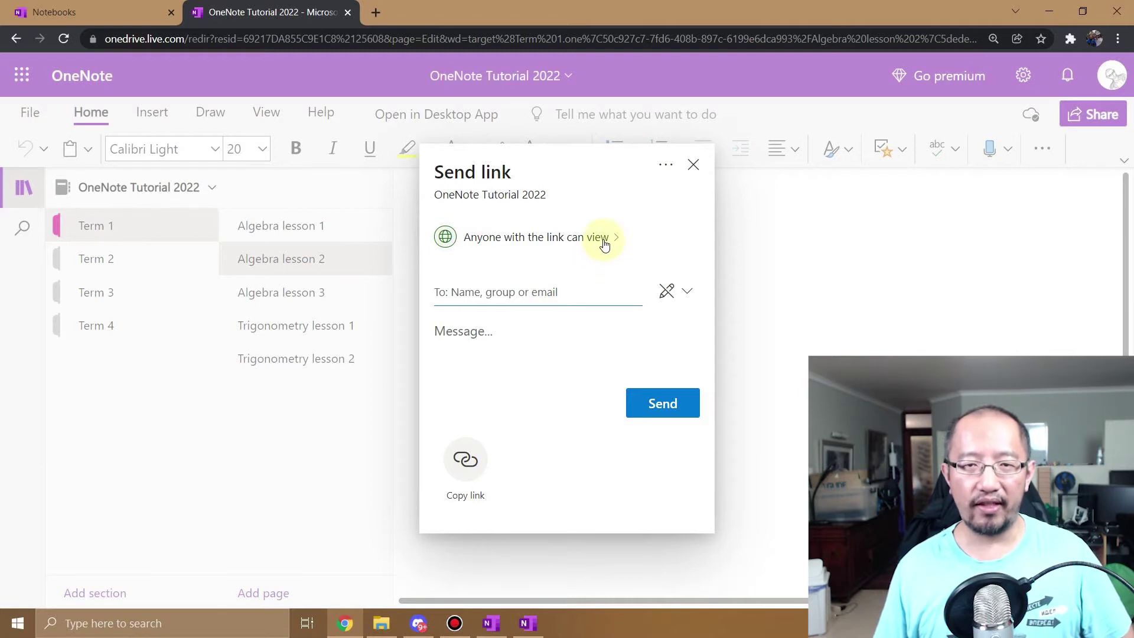
Copy the notebook's view-only sharing link and reapply the link settings for anyone with the link.
left_click(472, 466)
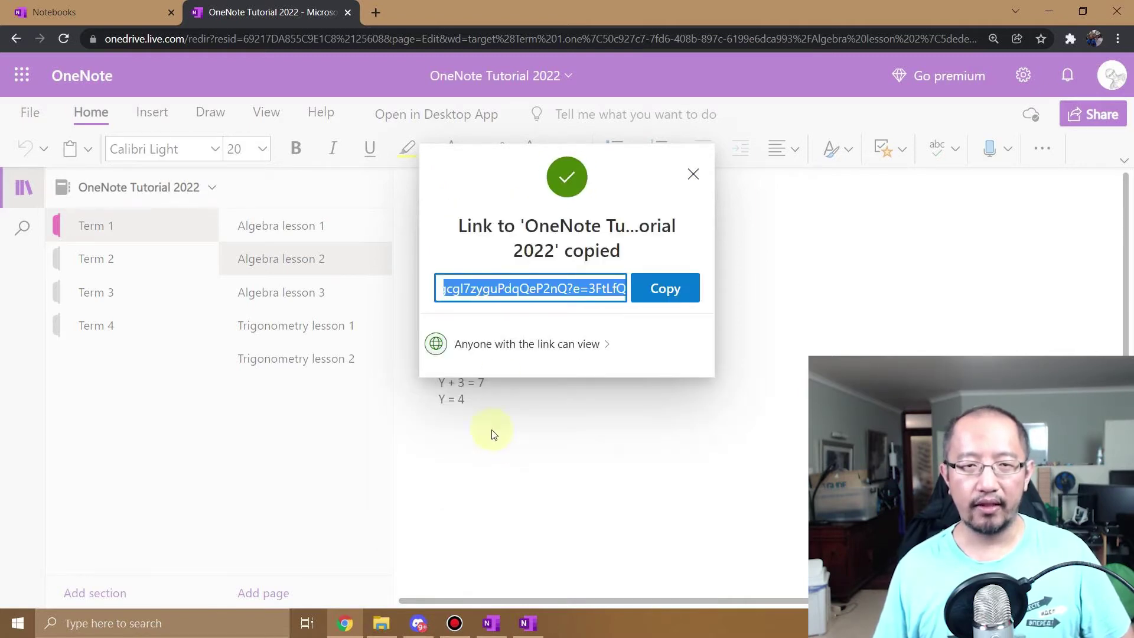
left_click_drag(544, 288, 396, 289)
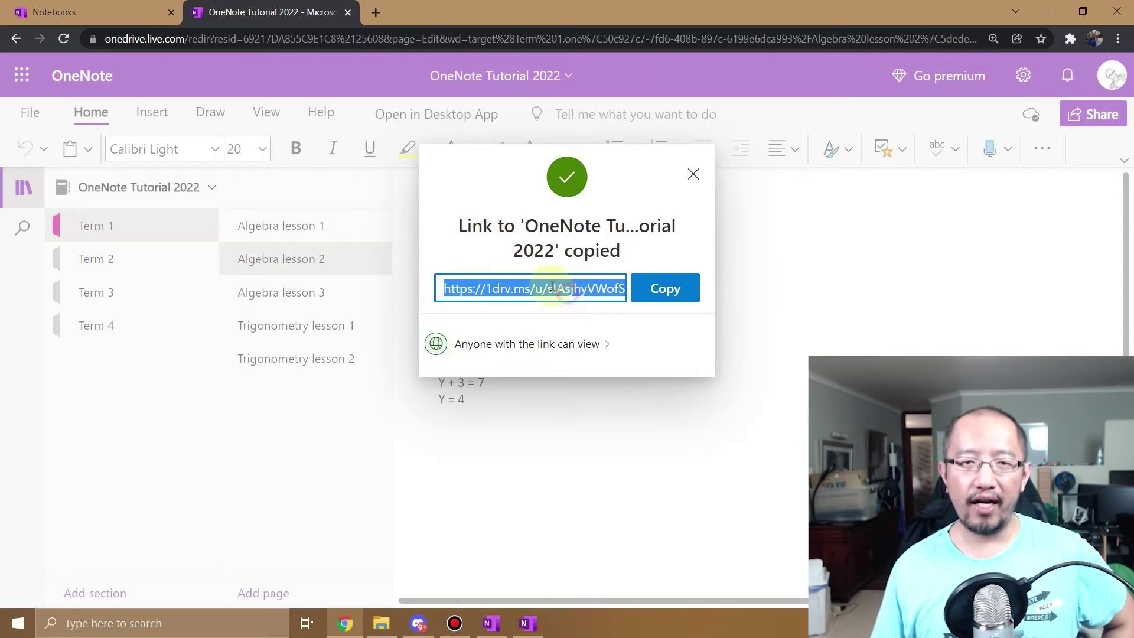
left_click(666, 289)
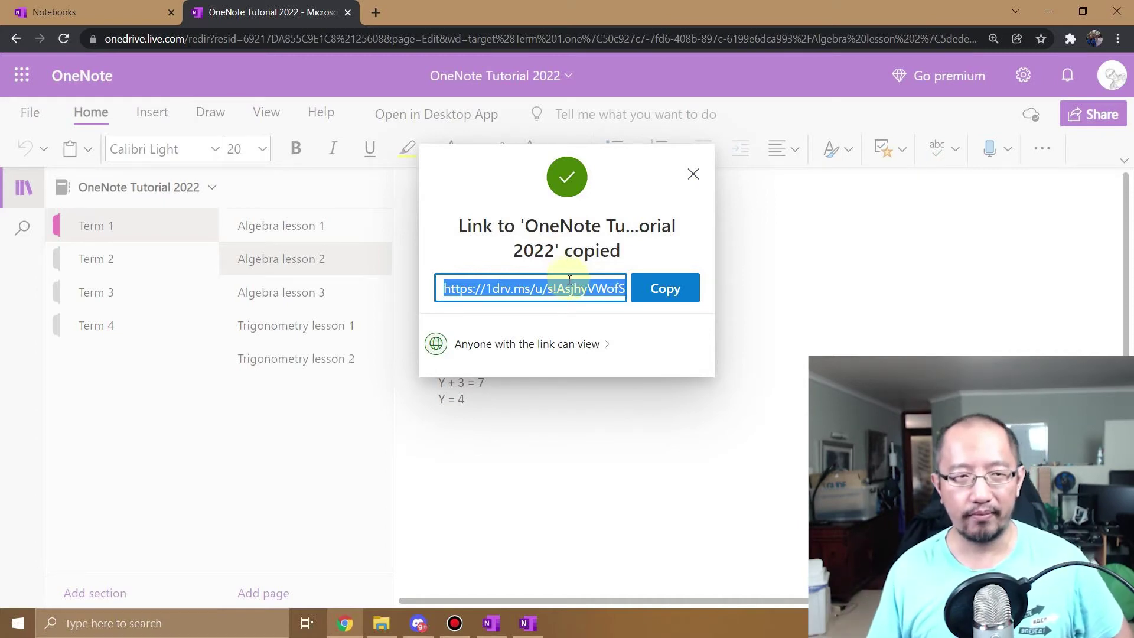
left_click(579, 351)
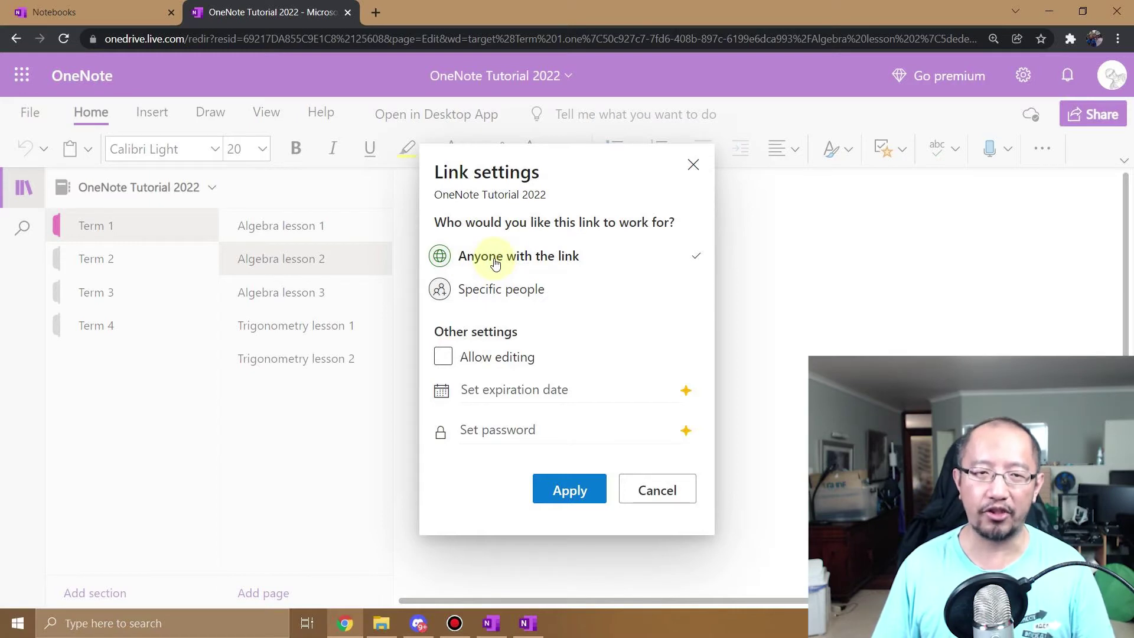
left_click(587, 498)
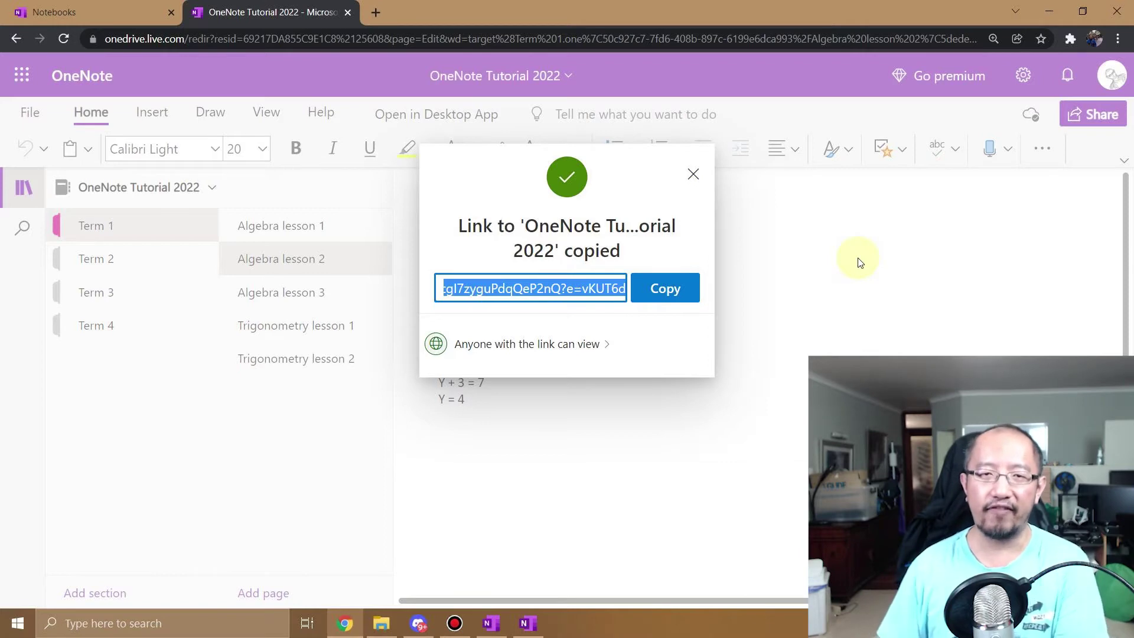
Allow editing for anyone with the link and copy the notebook's new sharing link.
left_click(586, 347)
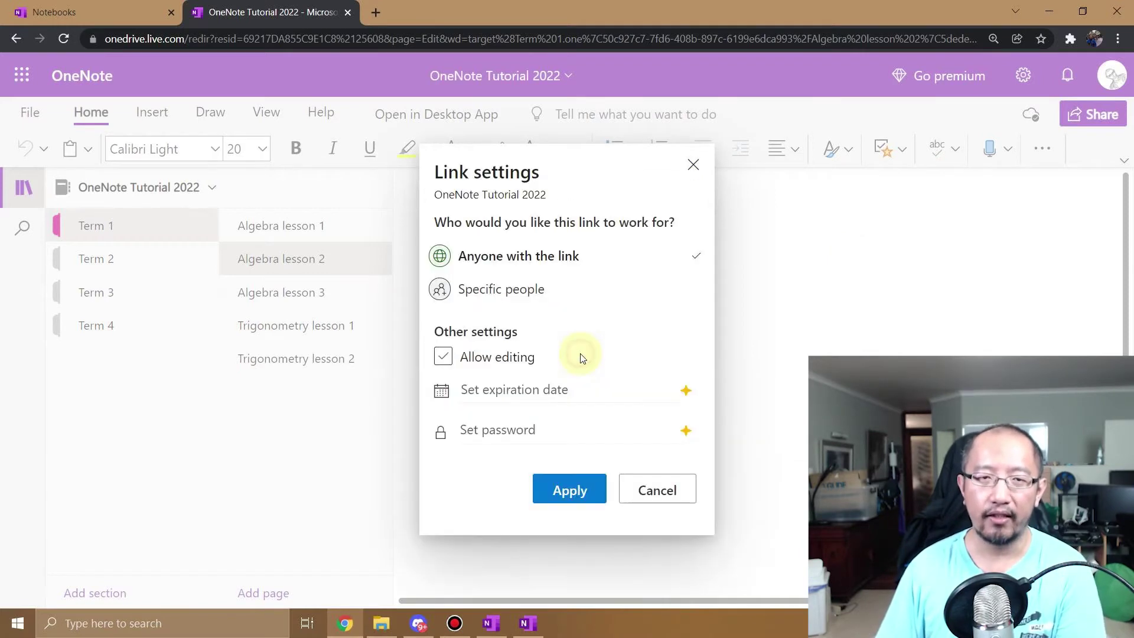
left_click(494, 365)
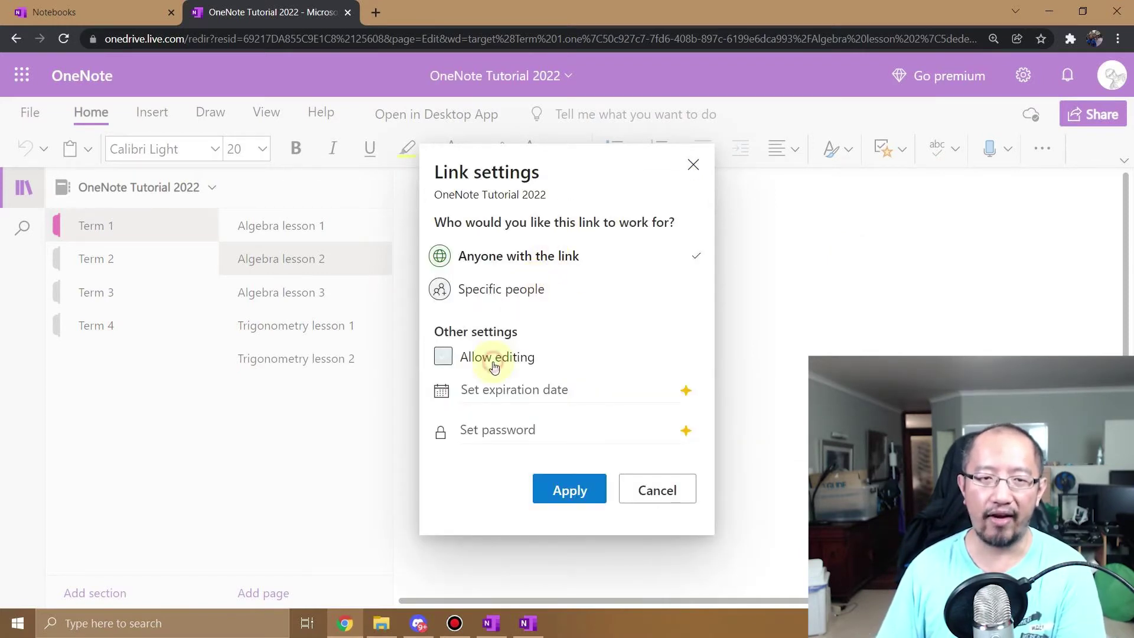
left_click(577, 491)
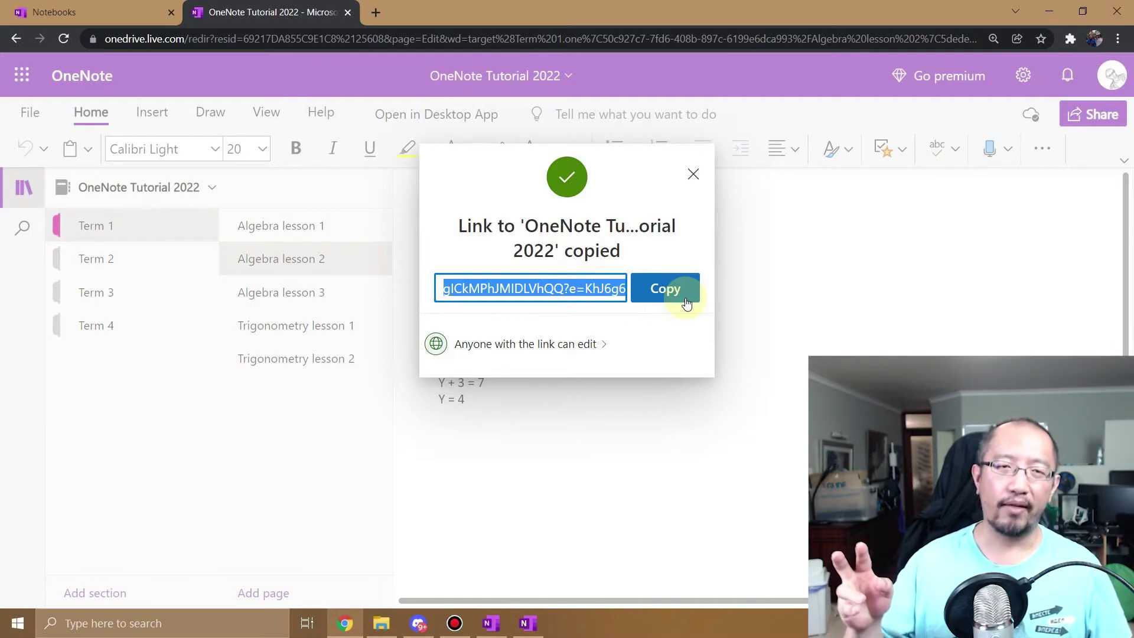
left_click(686, 300)
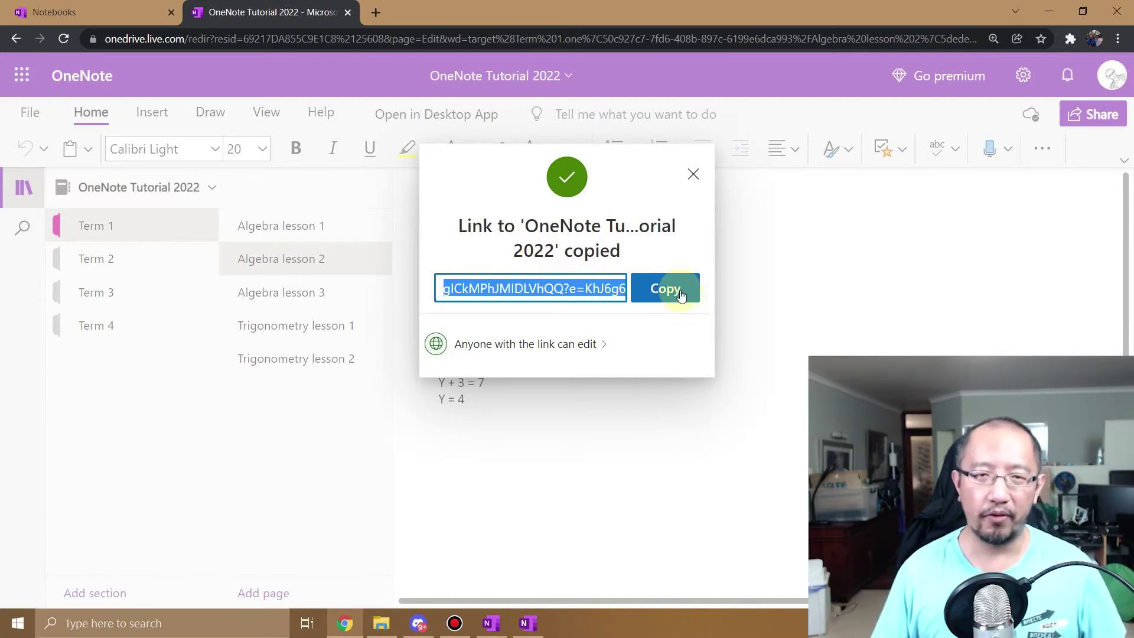
Disallow editing for anyone with the link and copy the notebook's view-only sharing link.
left_click(601, 346)
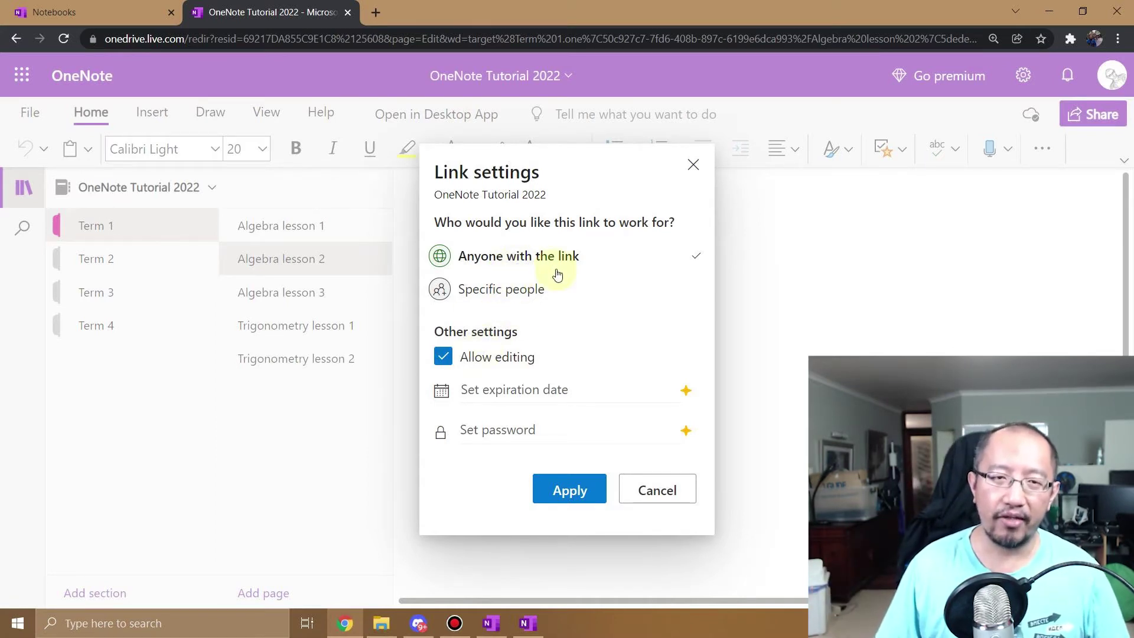
left_click(464, 357)
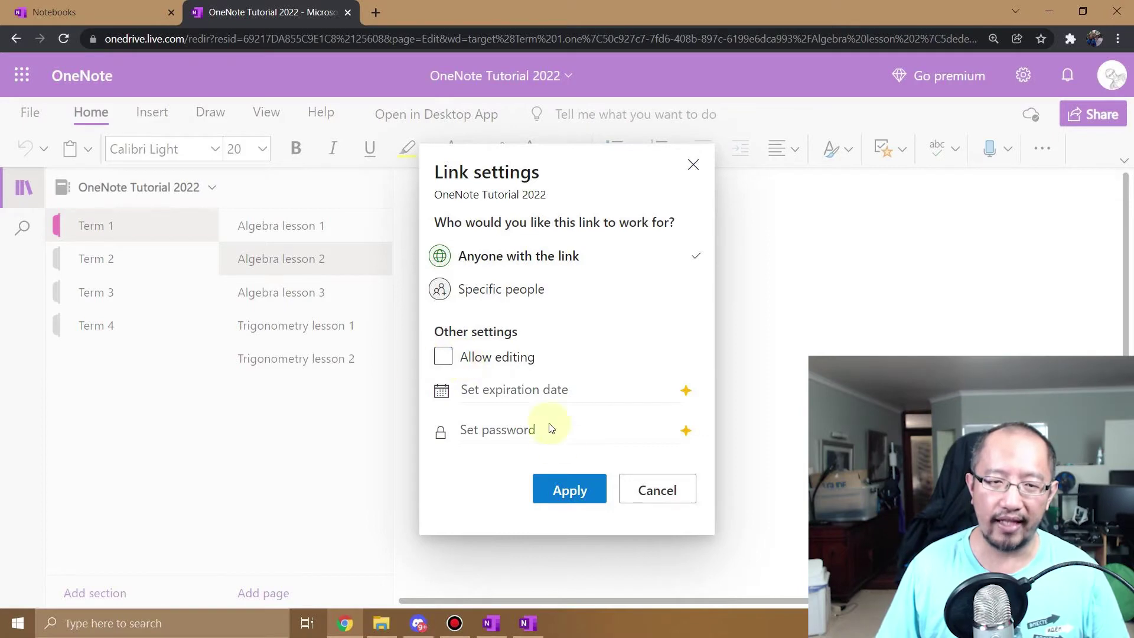
left_click(568, 489)
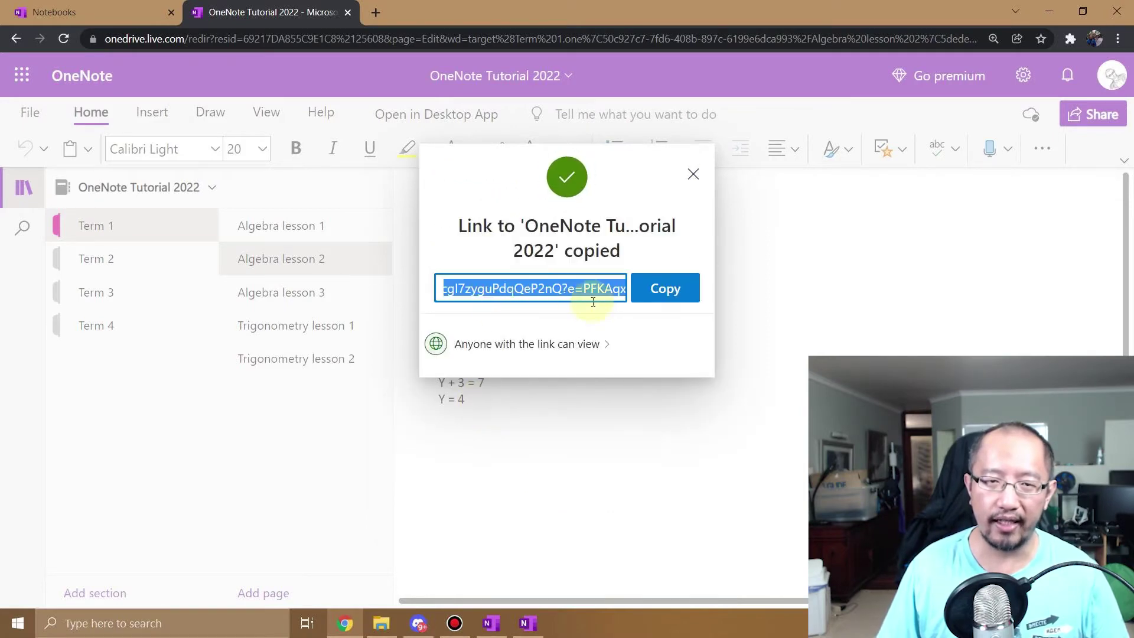
left_click(666, 289)
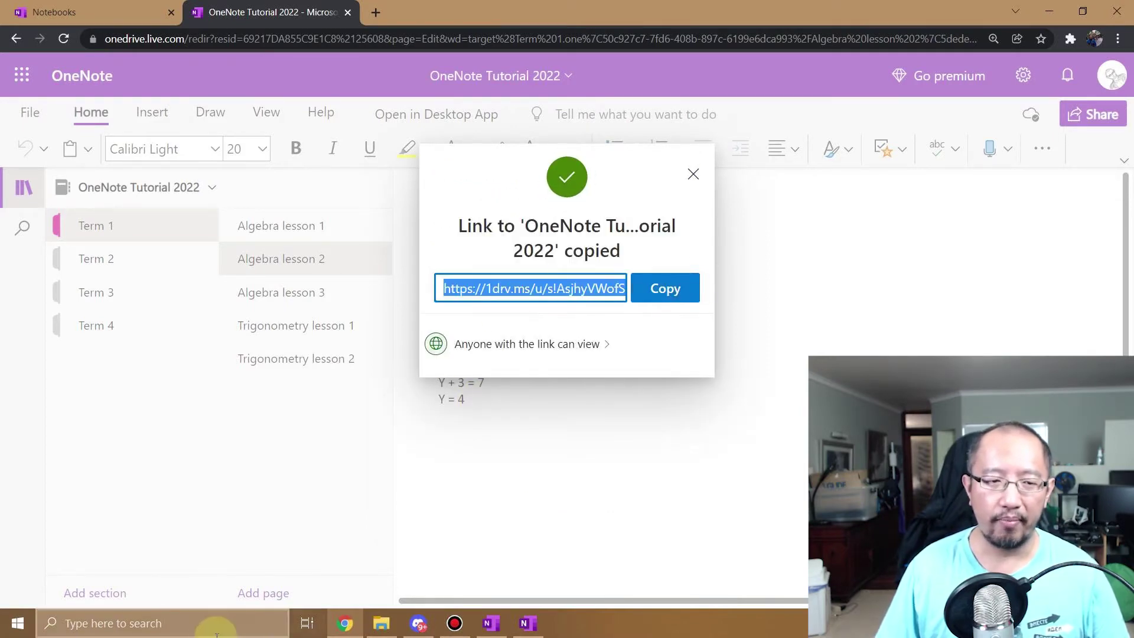
Open Notepad and paste the copied notebook sharing link into the blank document.
left_click(199, 625)
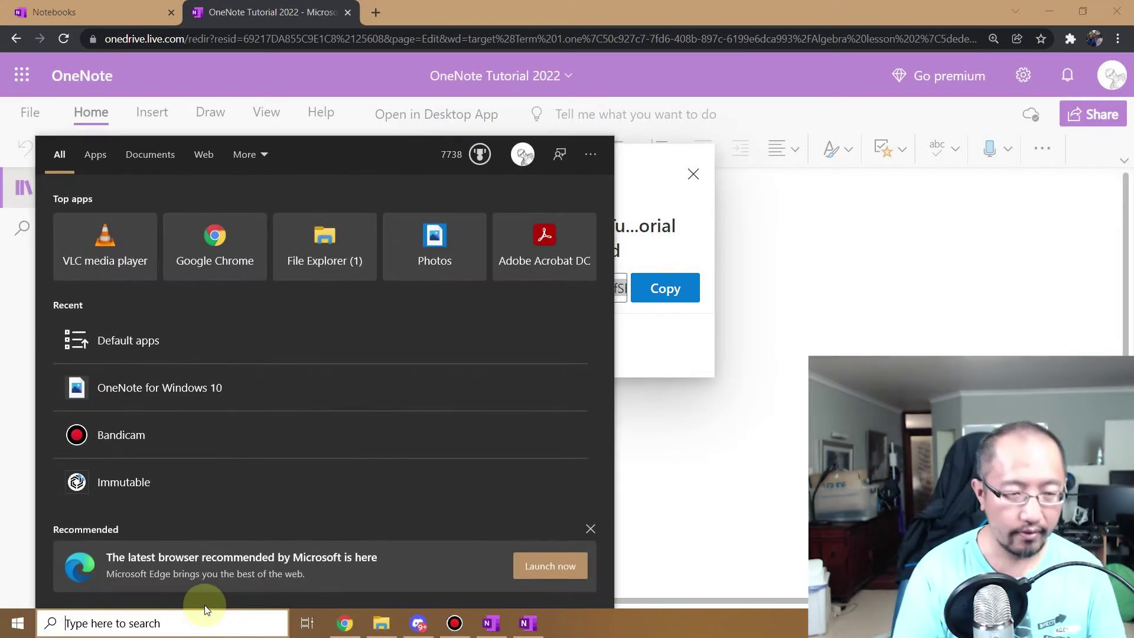
type("notepad")
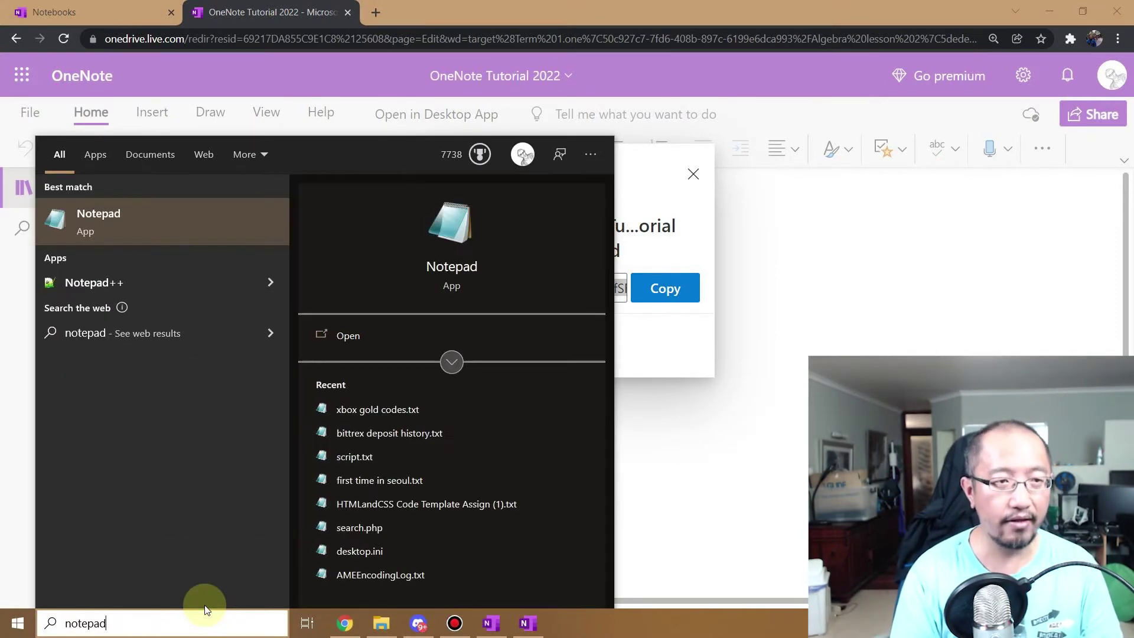
key("Return")
key("ctrl+v")
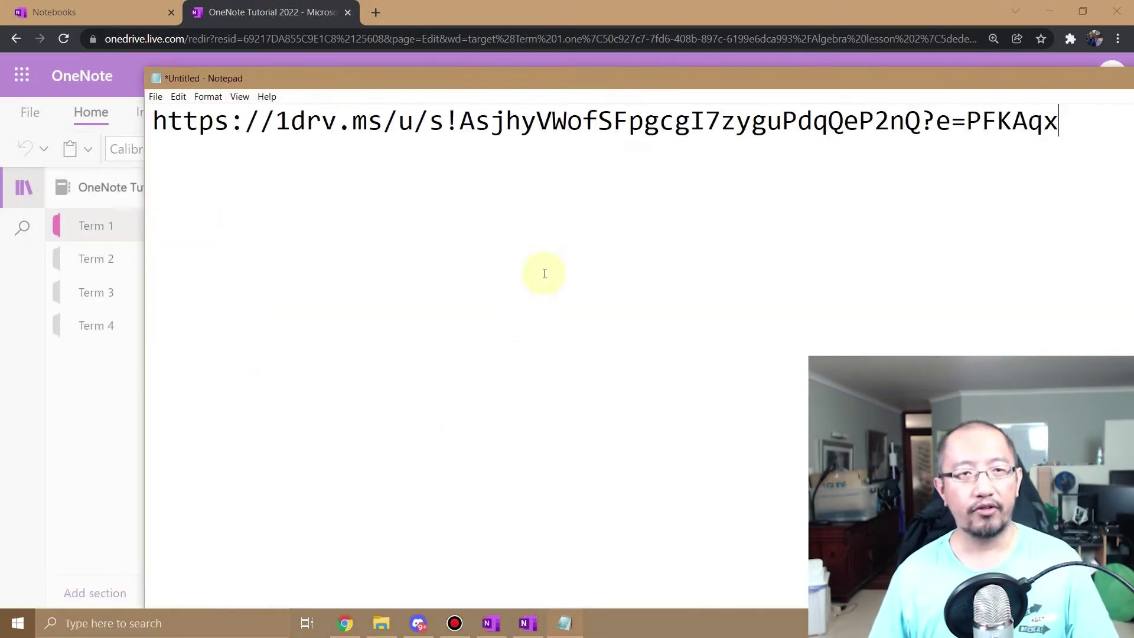
Narrow and reposition the Notepad window, minimise it, and close the notebook's link-sharing dialog.
left_click_drag(709, 89, 590, 101)
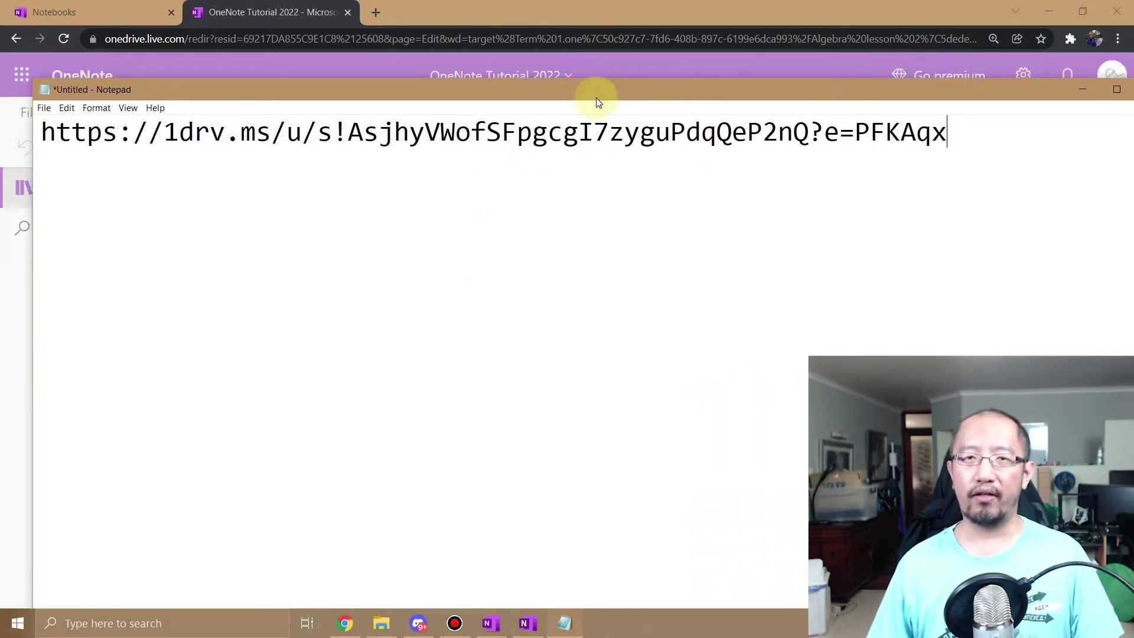
left_click_drag(881, 86, 764, 121)
left_click_drag(1073, 260, 715, 260)
left_click_drag(473, 129, 775, 107)
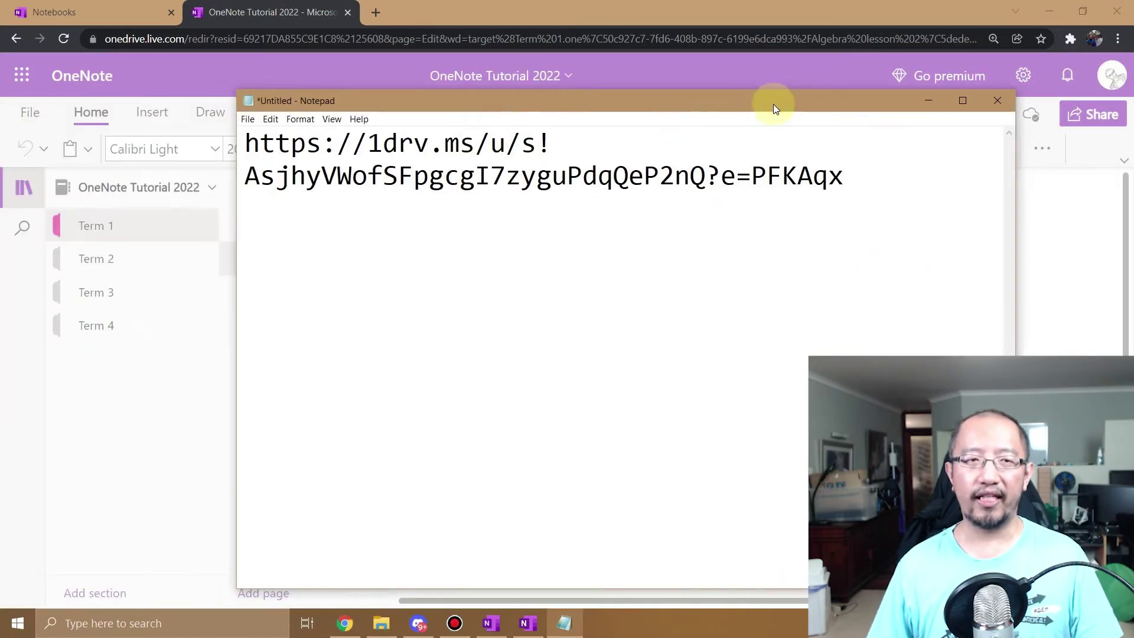
left_click(928, 99)
left_click(693, 173)
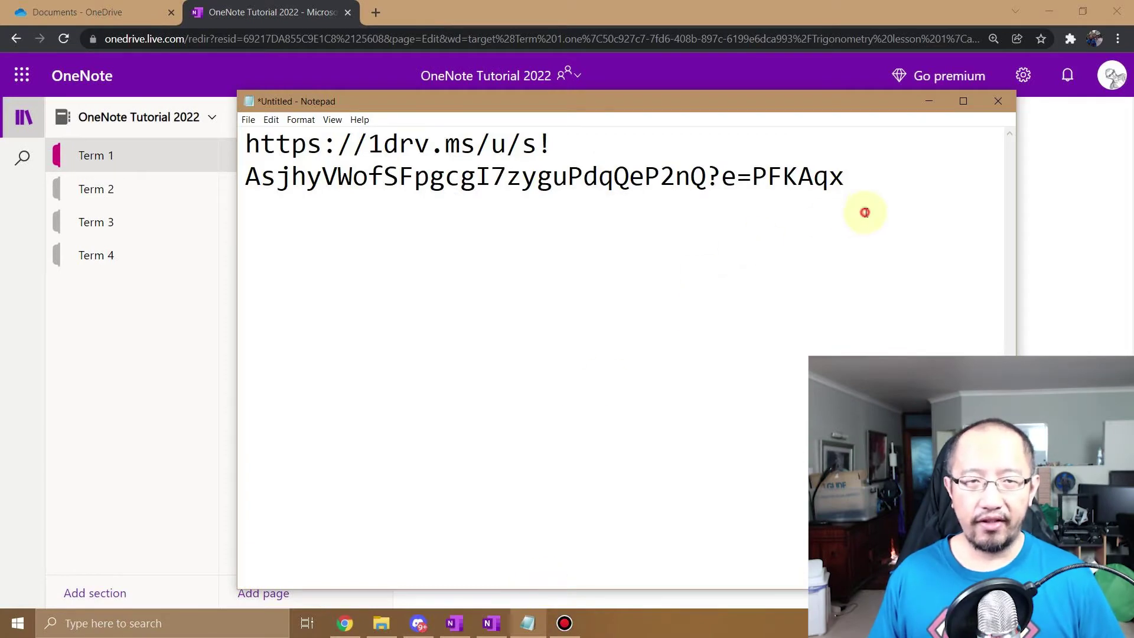
Put Notepad away and view the OneNote Tutorial 2022 notebook in OneNote for Windows 10 and the OneNote desktop app.
left_click_drag(868, 210, 322, 145)
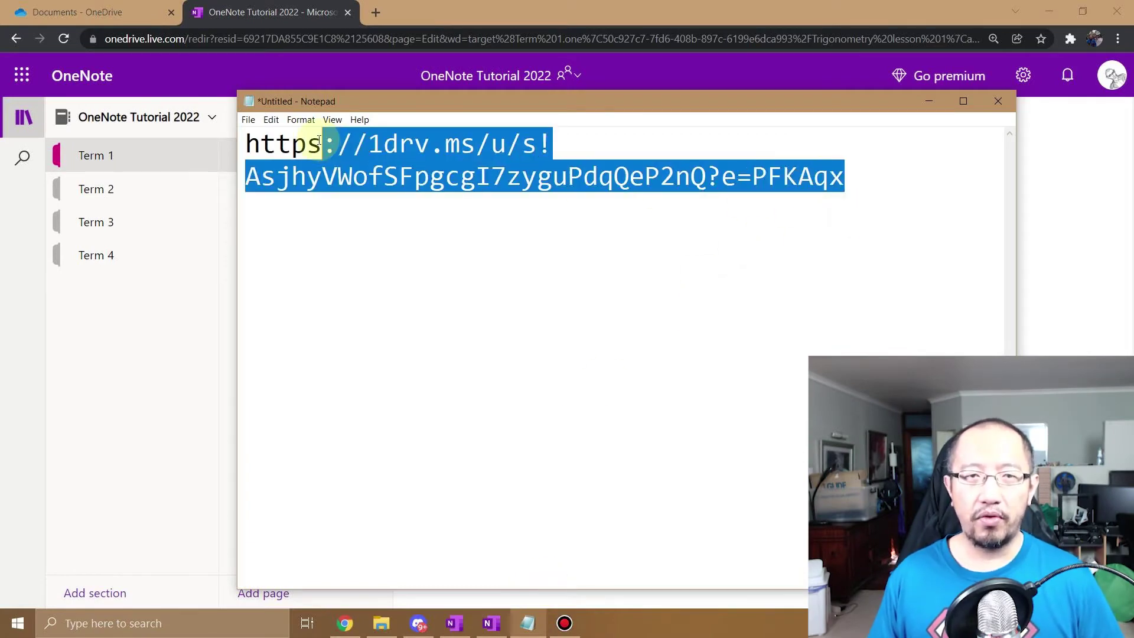
left_click(915, 104)
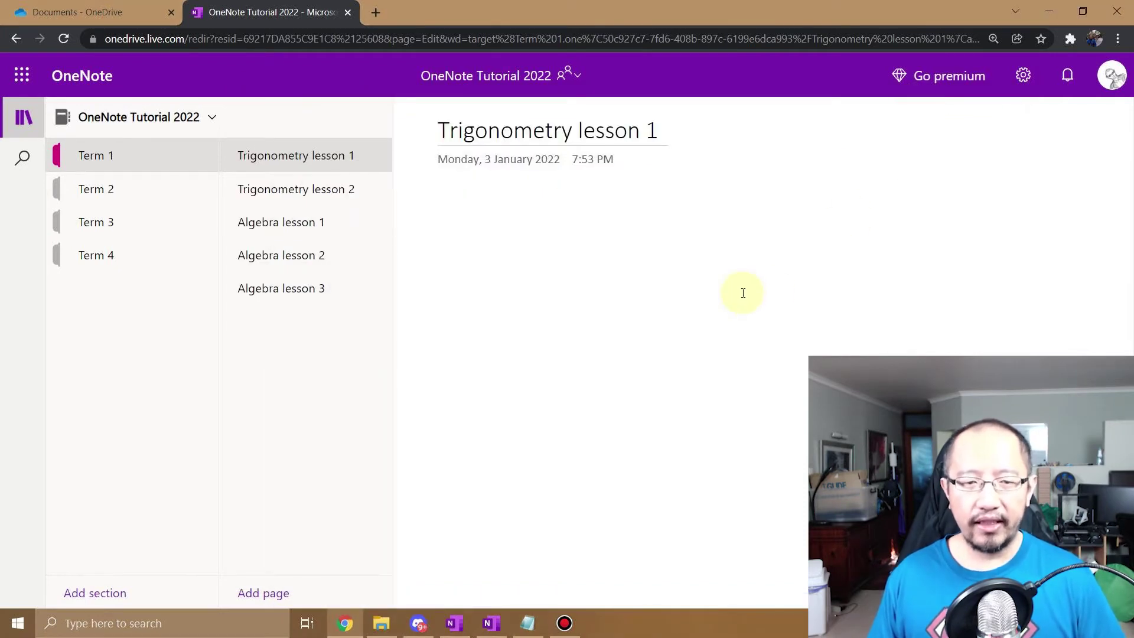
left_click(506, 80)
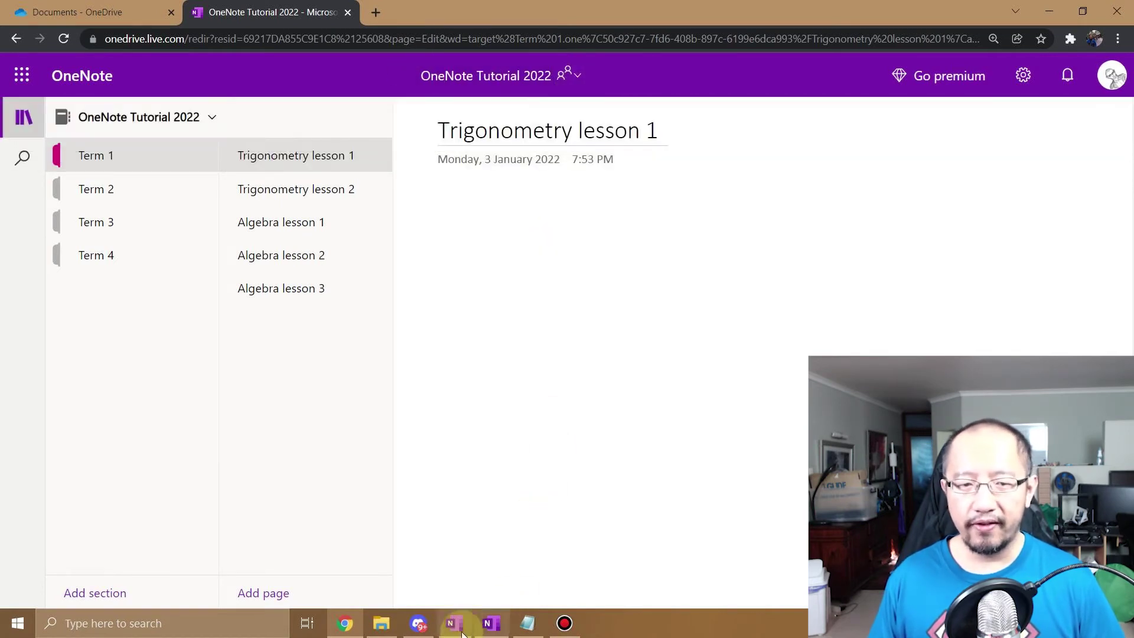
left_click(491, 625)
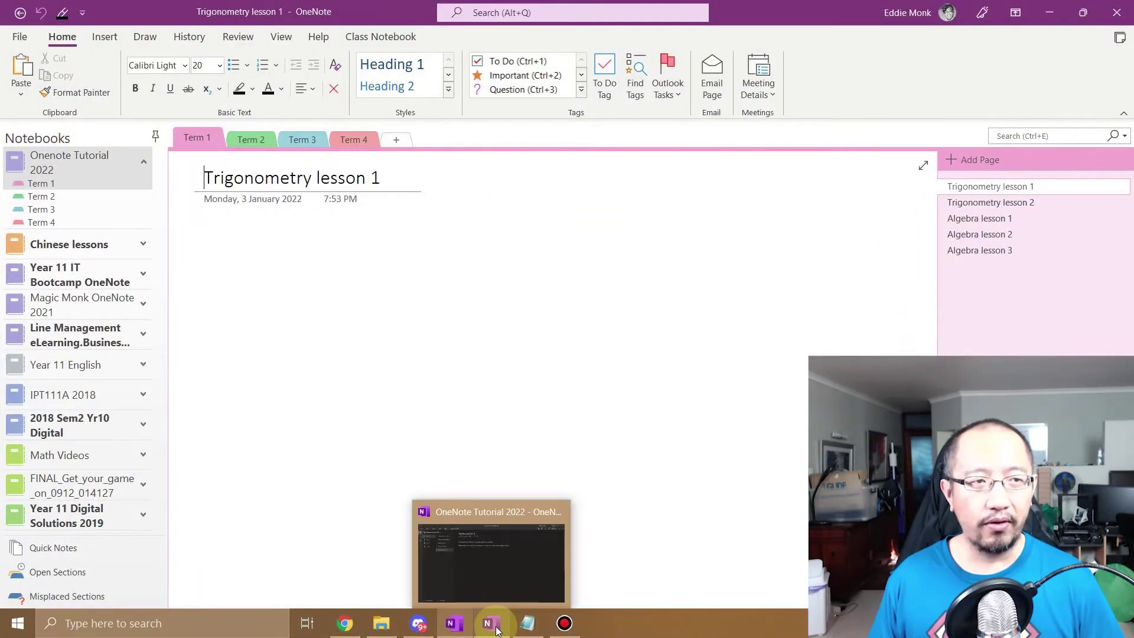
left_click(494, 628)
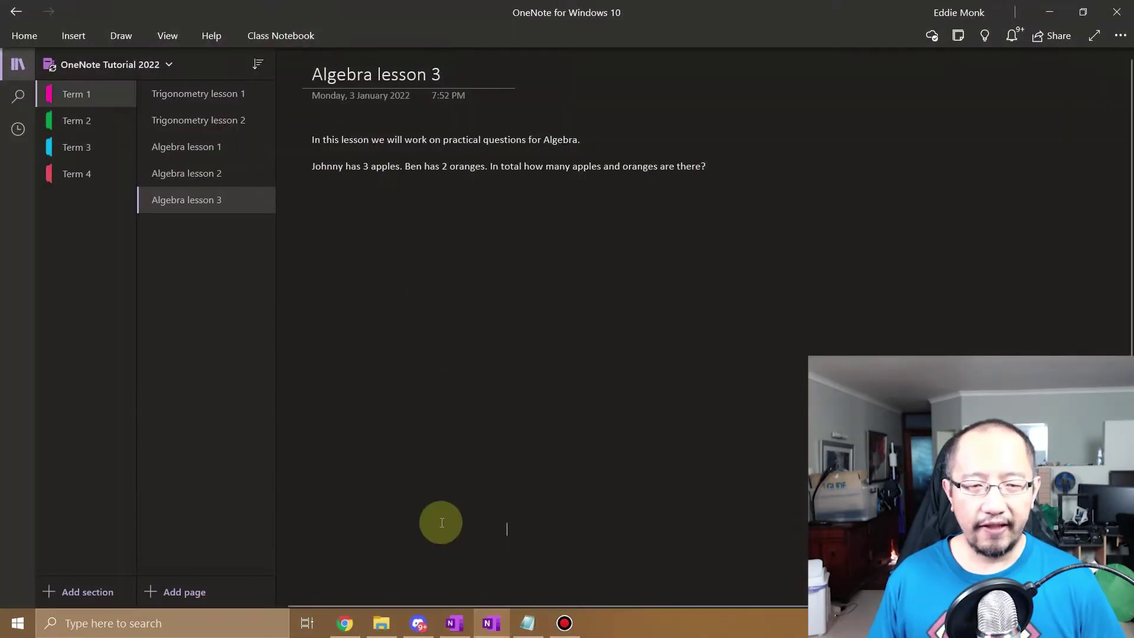
mouse_move(471, 632)
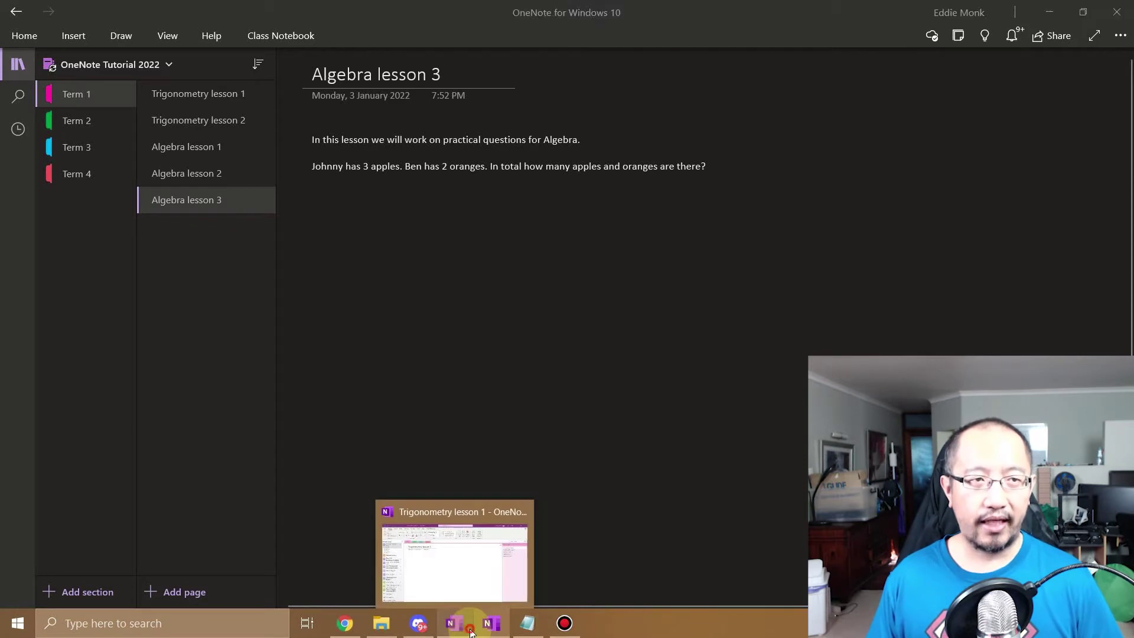
left_click(456, 558)
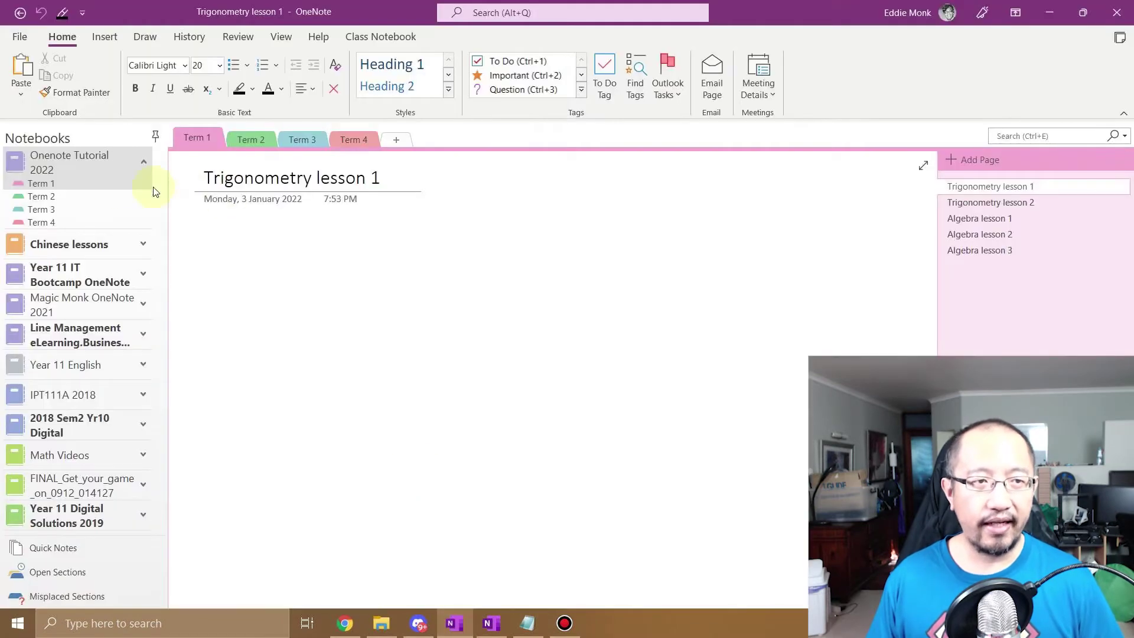
Set the notebook's display name to Onenote Tutorial 2023 in its properties and sync the notebook.
right_click(92, 160)
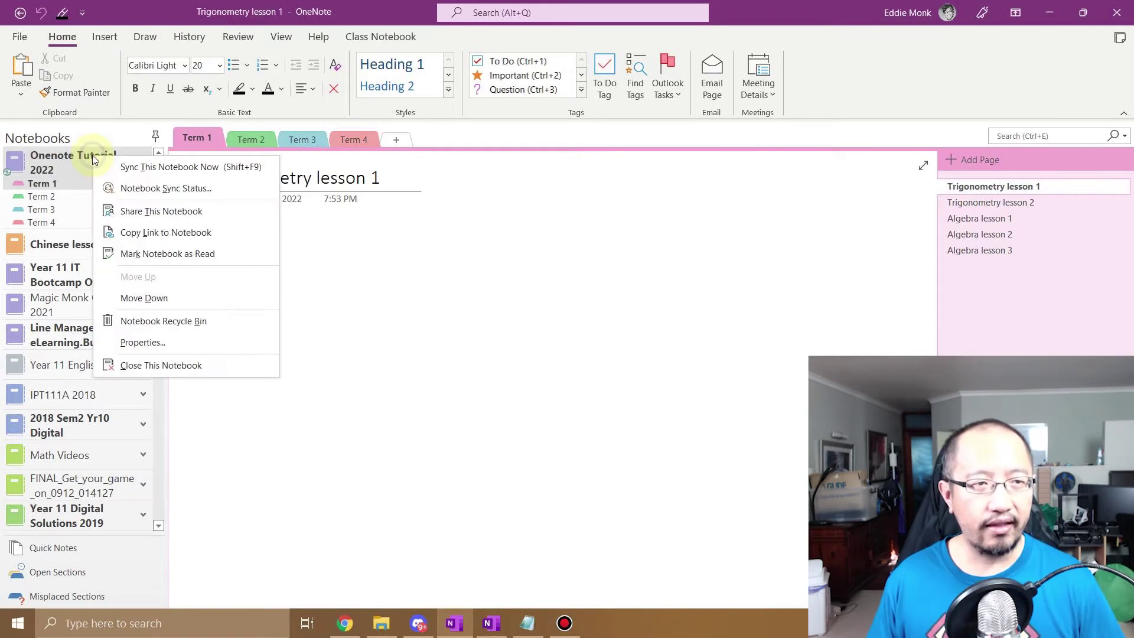
left_click(158, 351)
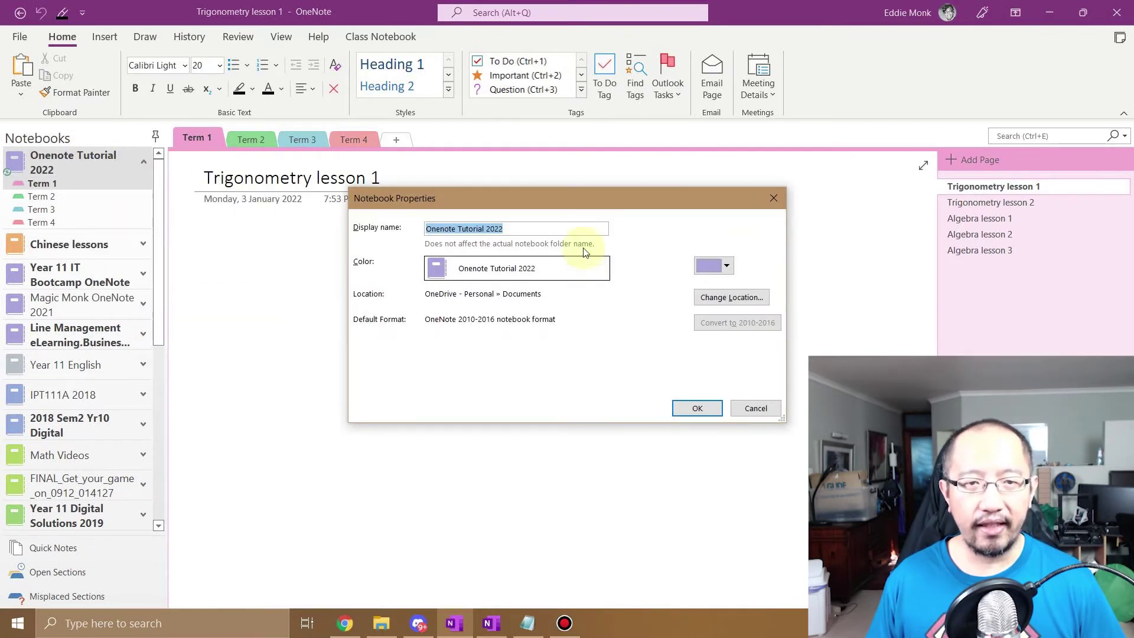
left_click(500, 230)
type("3")
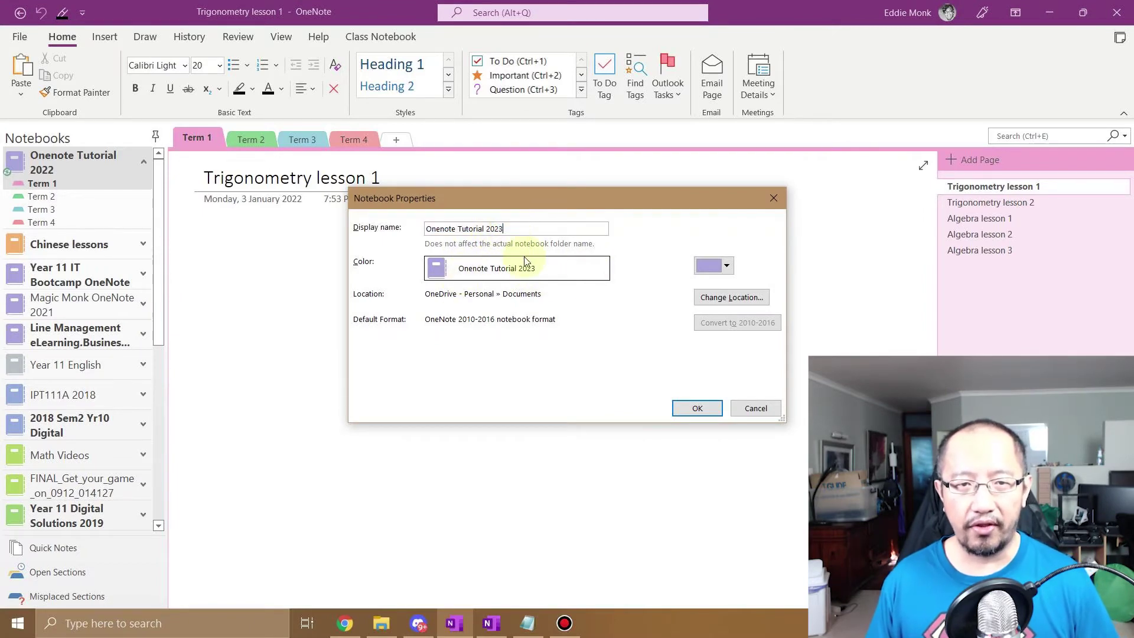
left_click(692, 408)
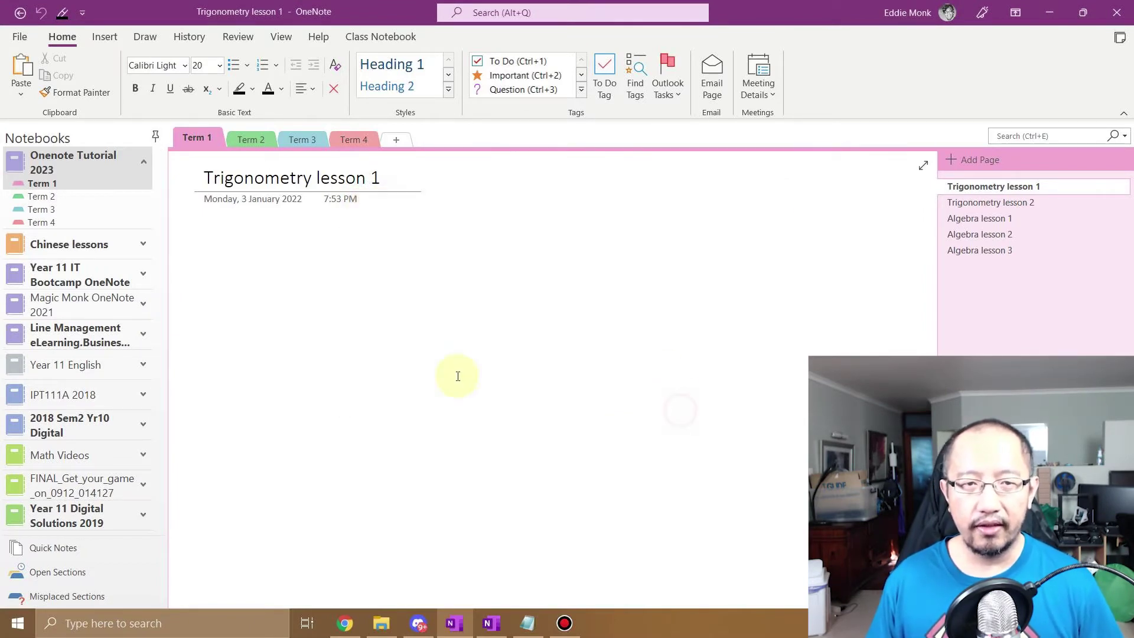
right_click(84, 160)
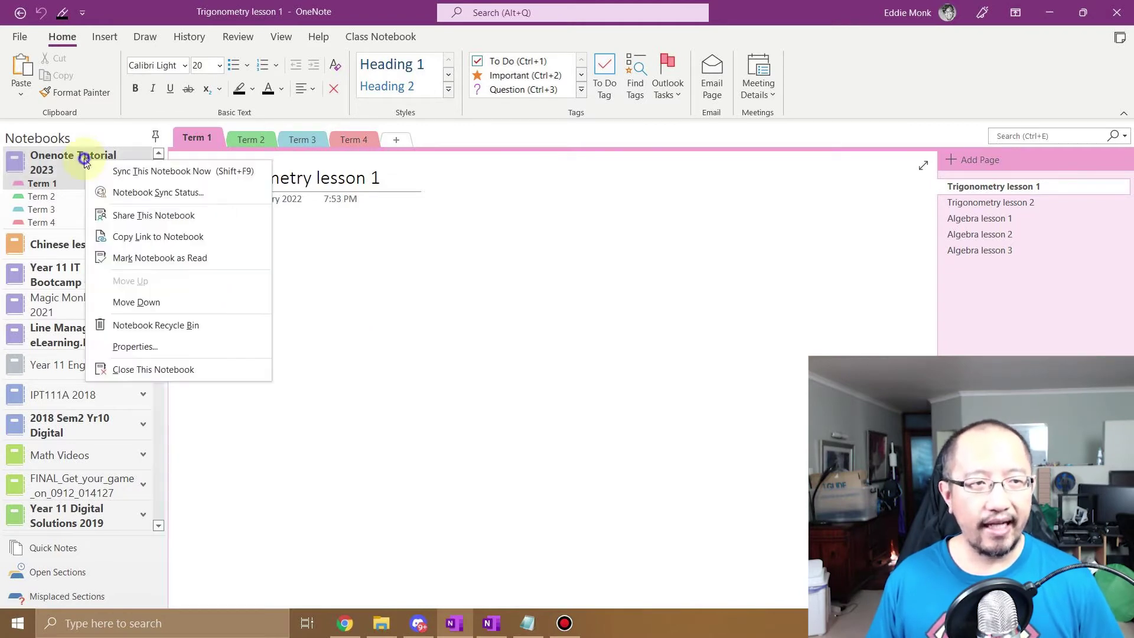
left_click(122, 176)
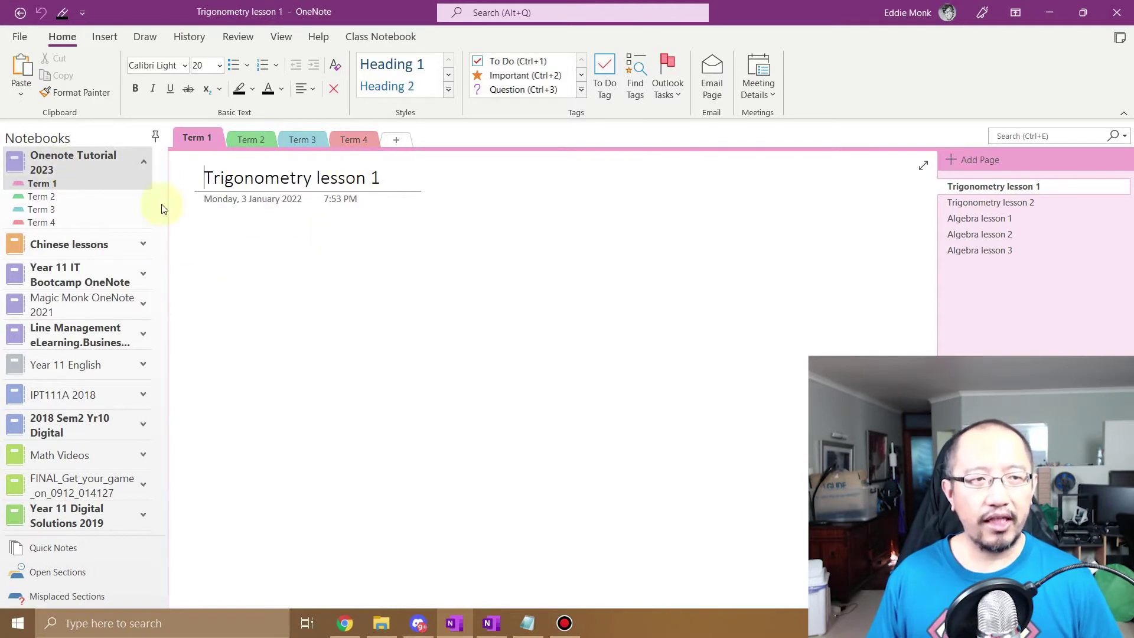
Sync the notebook in OneNote for Windows 10 and reload it in OneNote for the web.
left_click(491, 628)
right_click(126, 68)
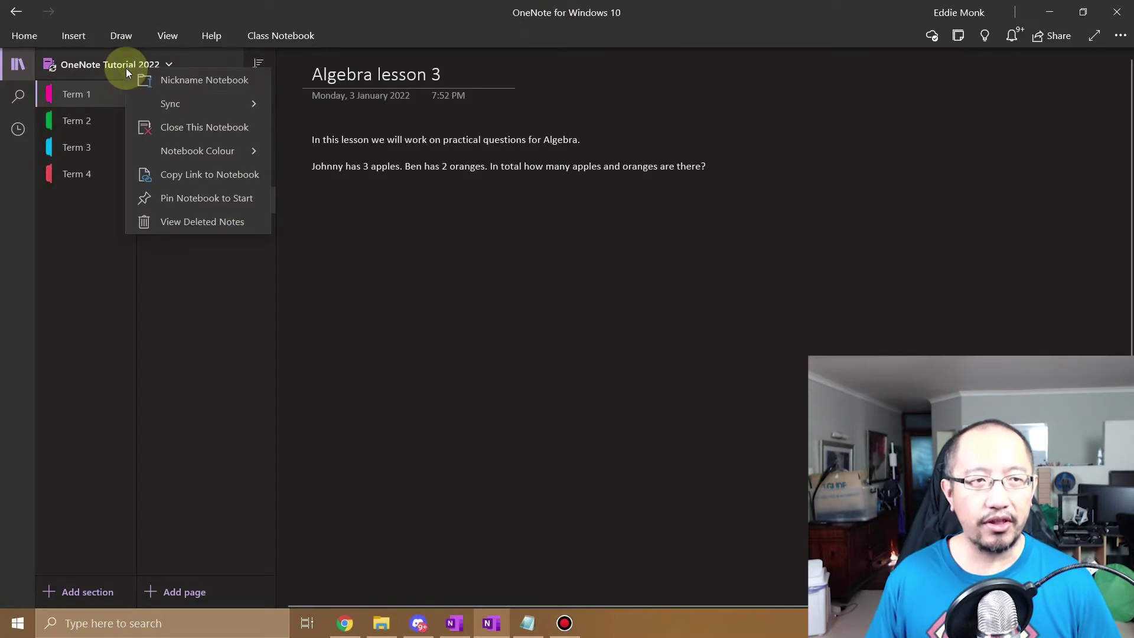
left_click(170, 103)
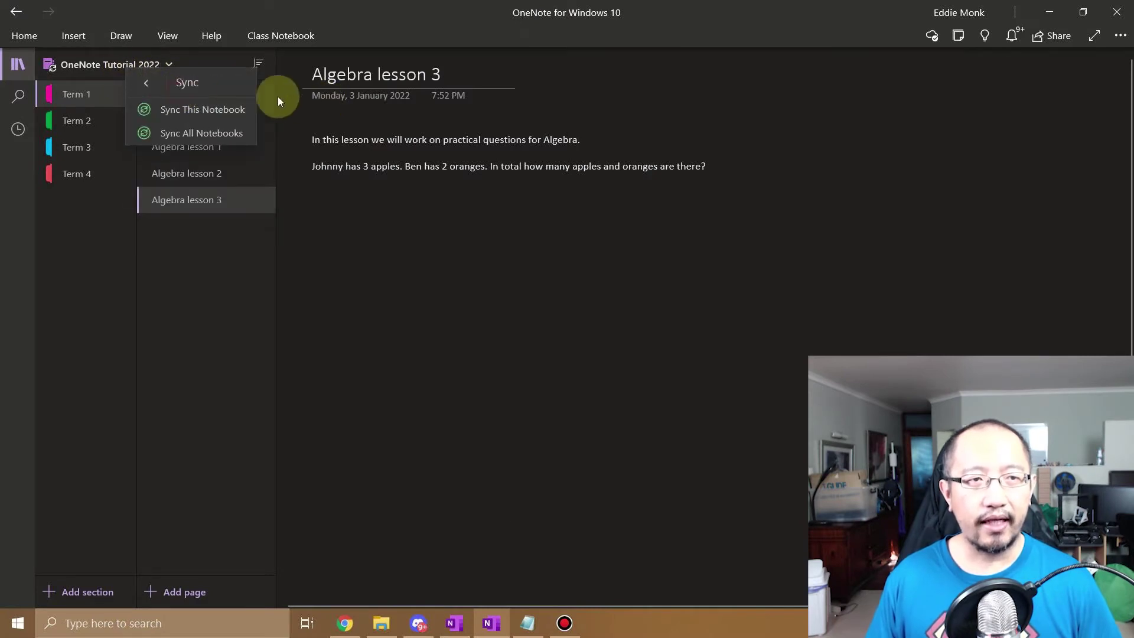
left_click(197, 110)
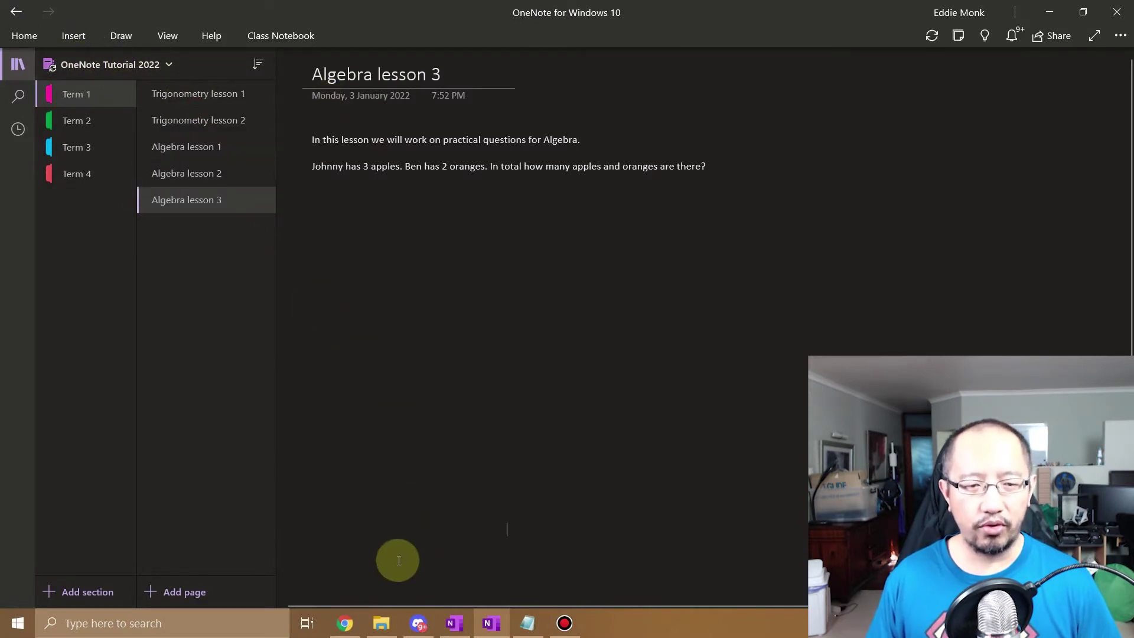
left_click(354, 636)
left_click(62, 39)
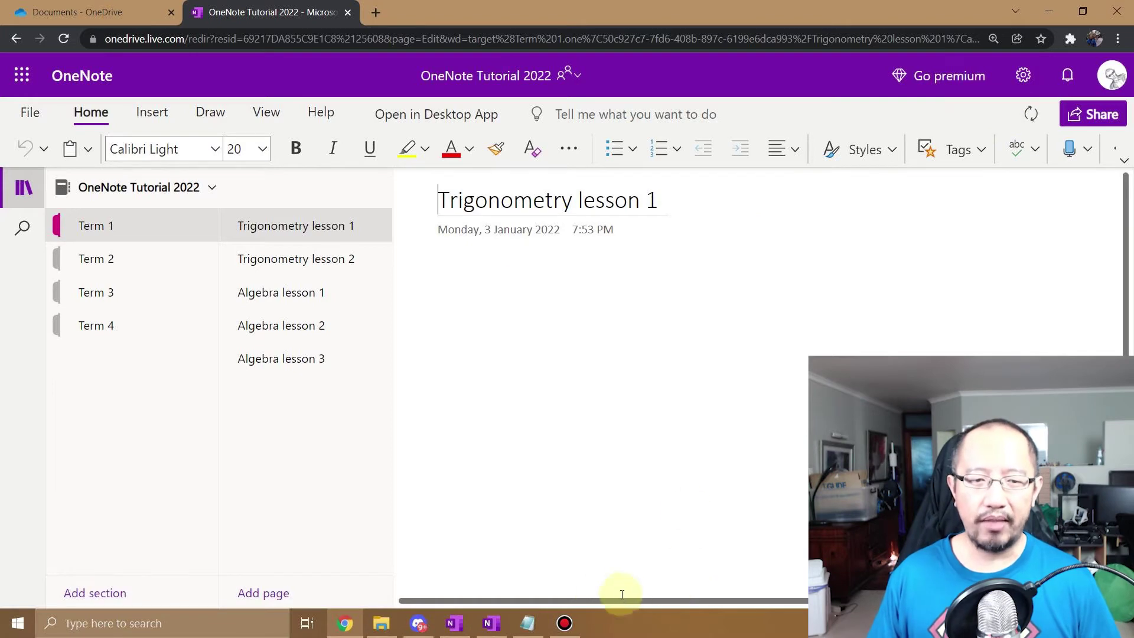
Switch to the OneNote desktop app, review the Onenote Tutorial 2023 notebook's properties, and cancel without changing anything.
left_click(454, 623)
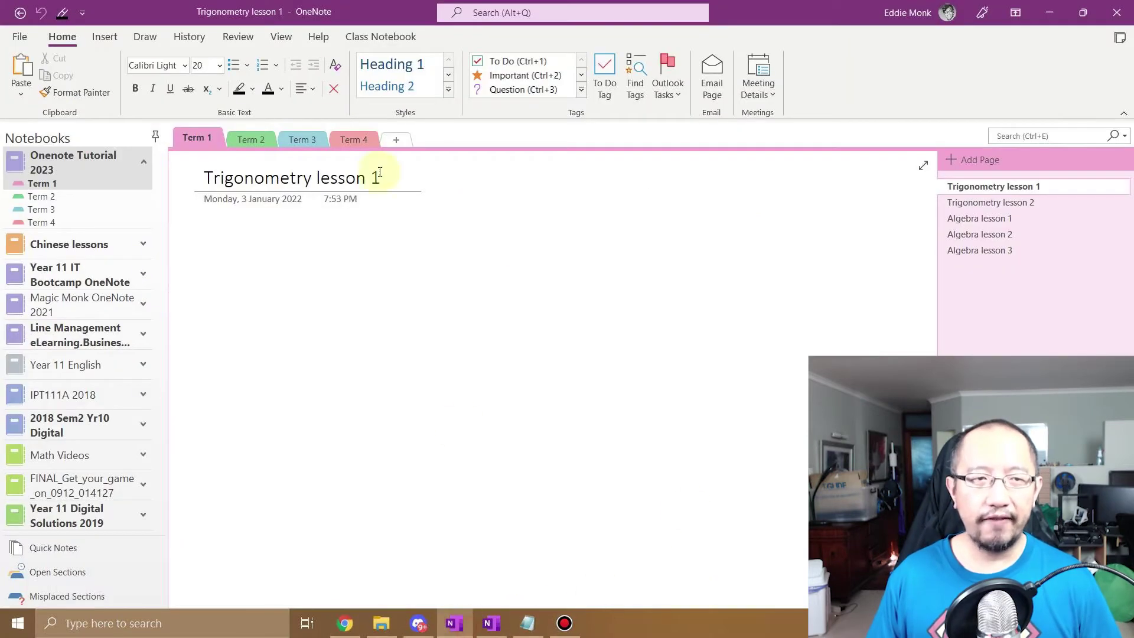
right_click(61, 160)
left_click(100, 346)
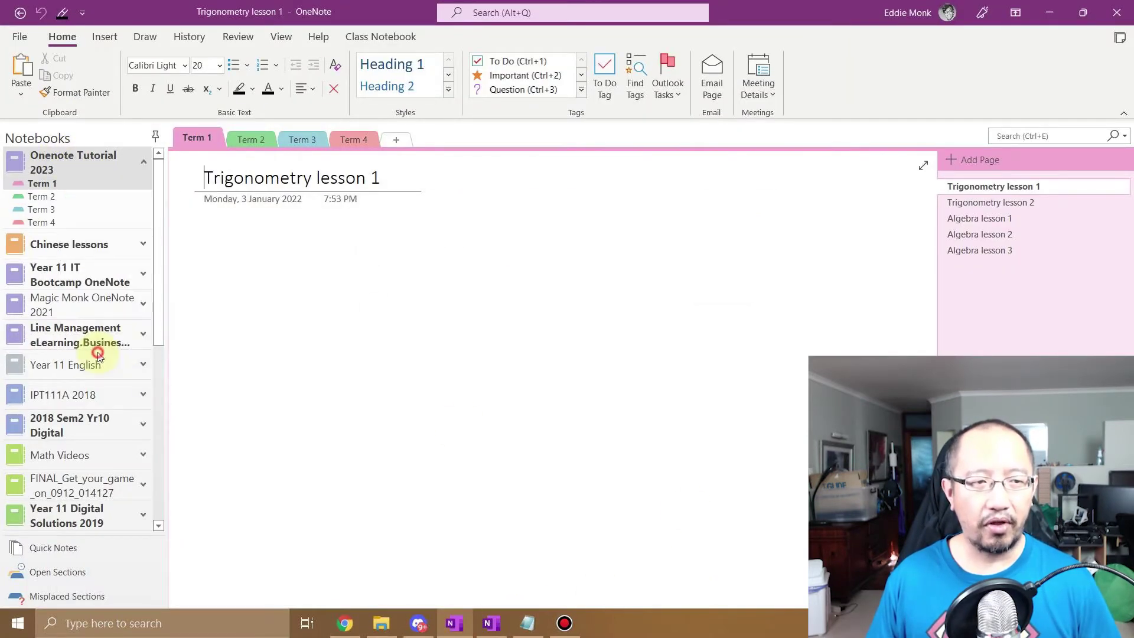
left_click(756, 409)
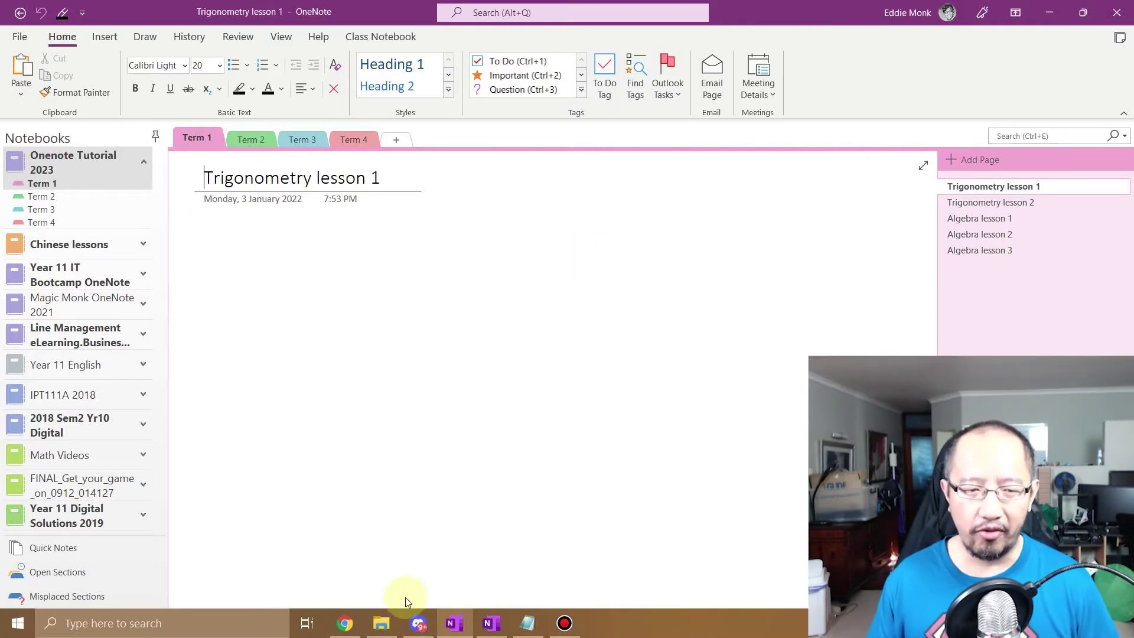
In OneNote for the web, check the file information and open the notebook's Documents location in OneDrive.
left_click(345, 623)
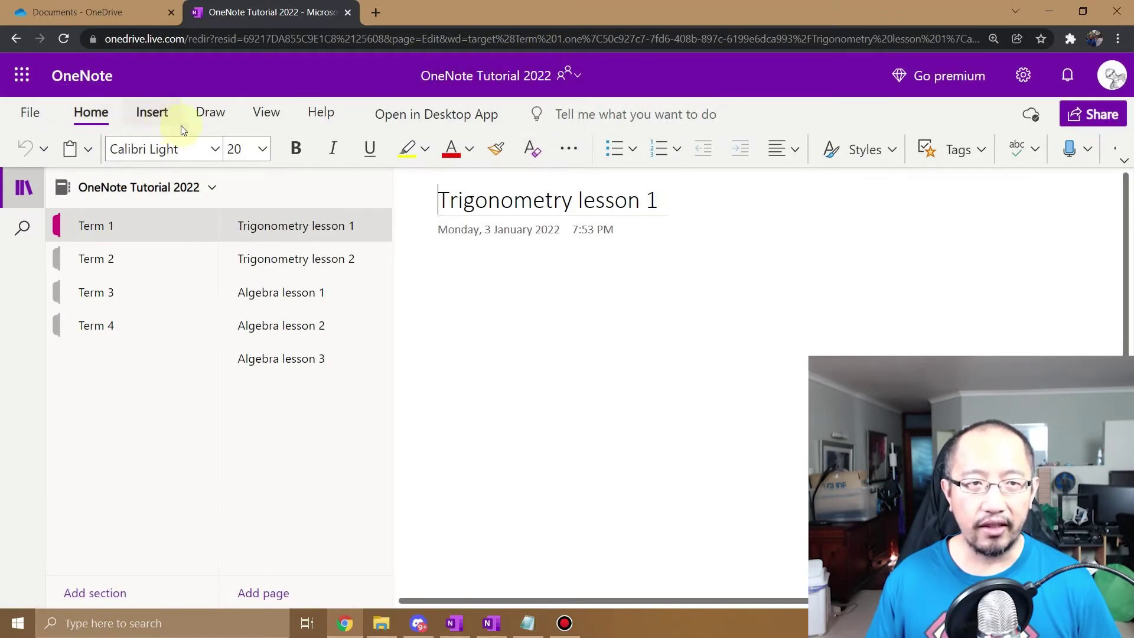
left_click(25, 113)
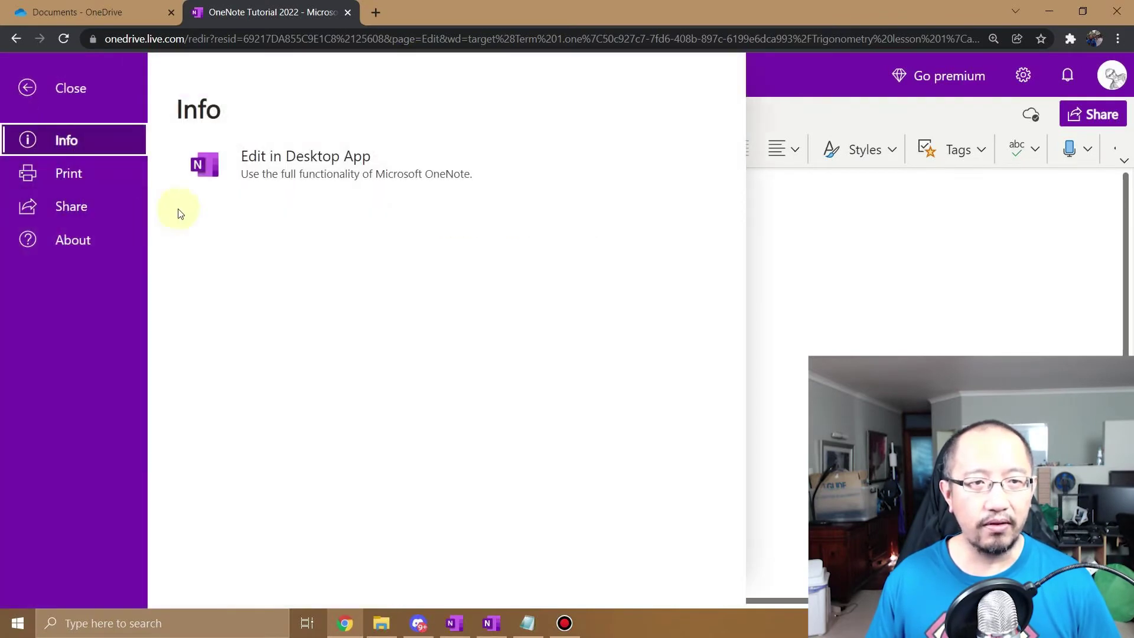
left_click(69, 88)
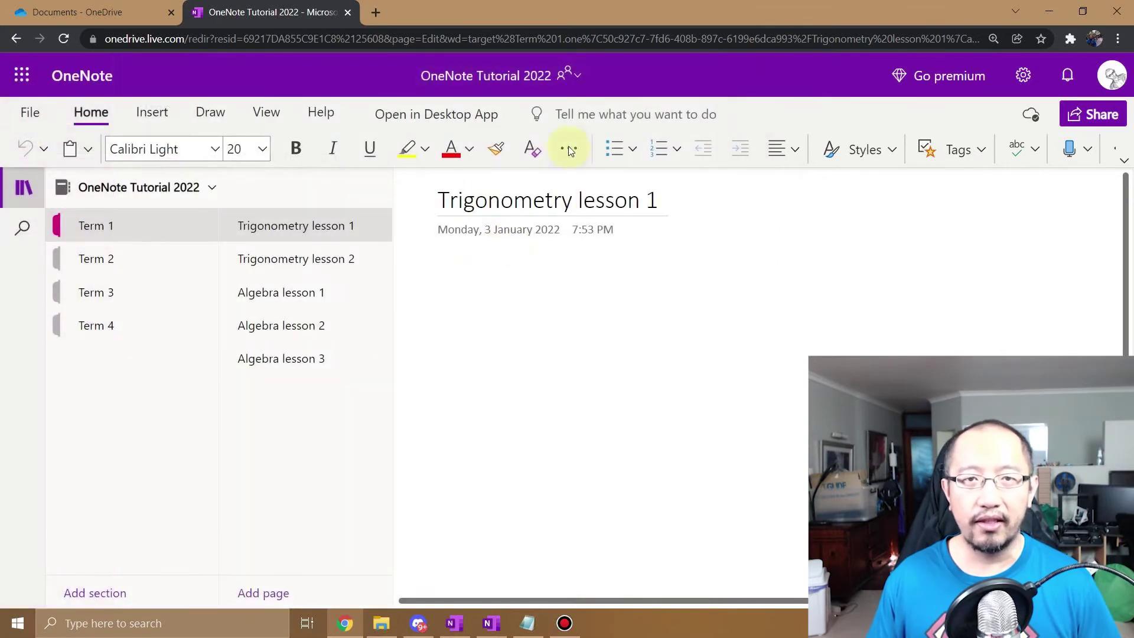
left_click(513, 90)
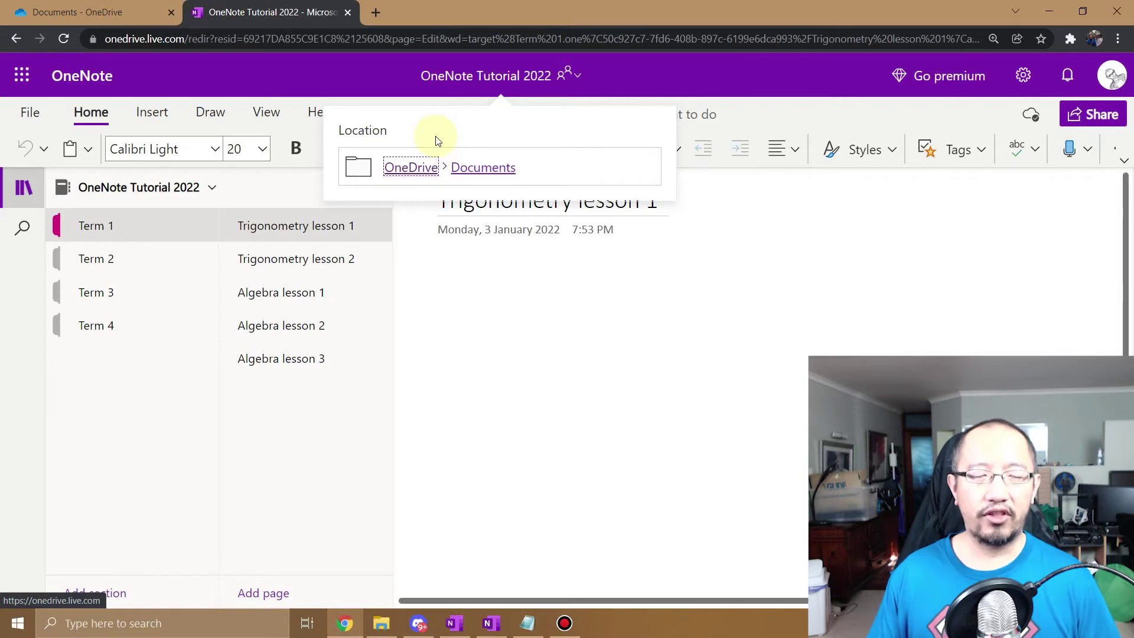
left_click(488, 167)
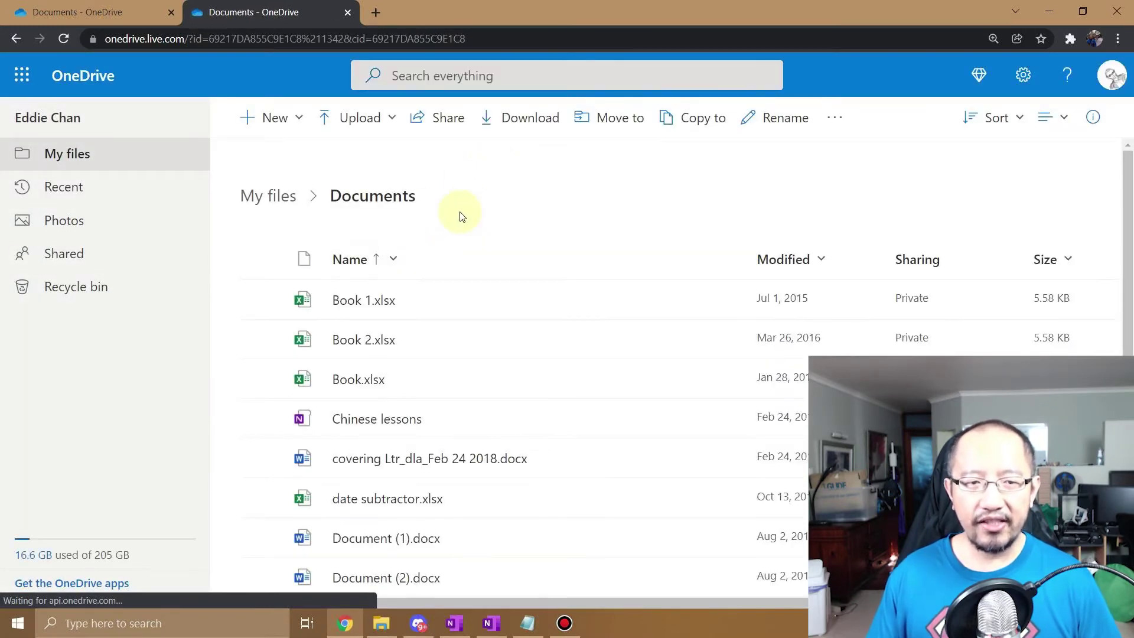
Rename the OneNote Tutorial 2022 notebook file in OneDrive to OneNote Tutorial 2023 and open it in OneNote for the web.
scroll(461, 217, "down", 7)
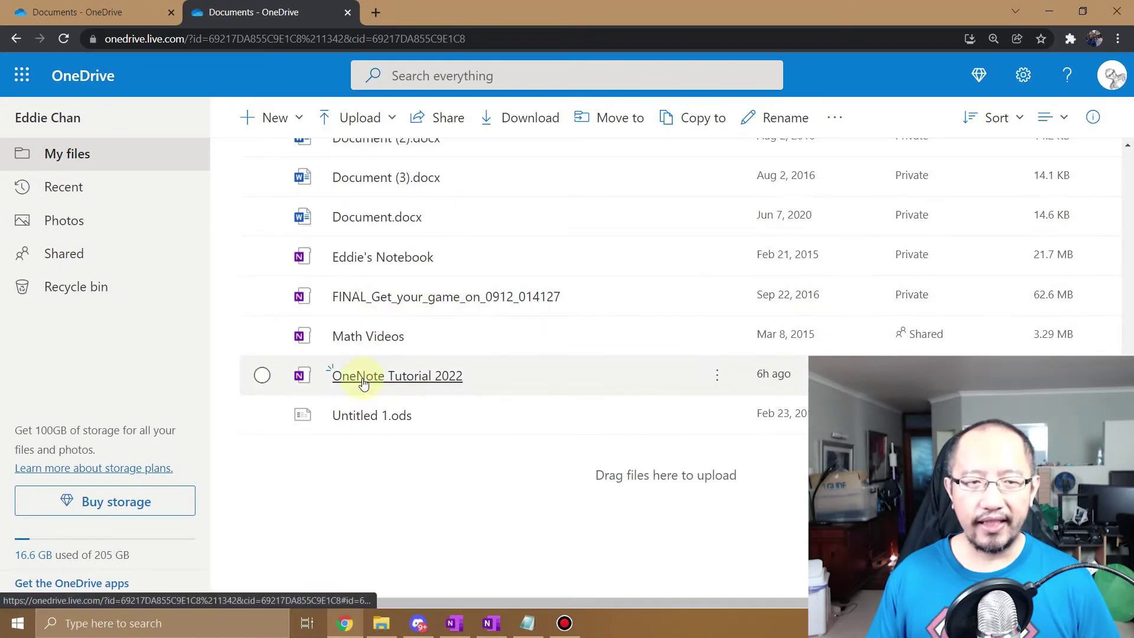
left_click(723, 377)
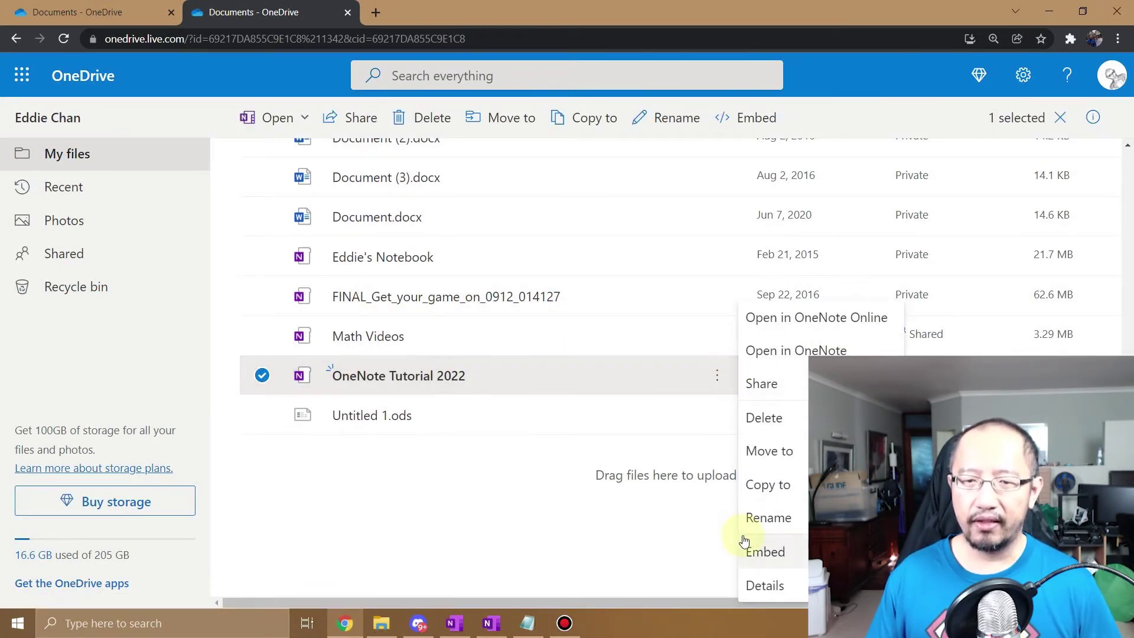
left_click(768, 518)
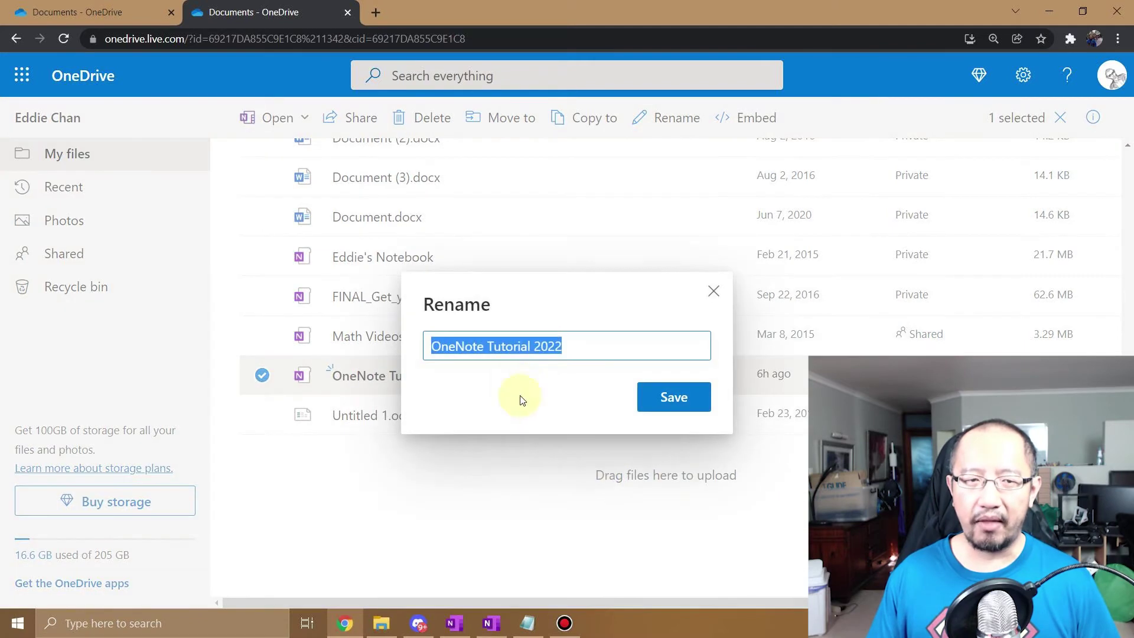
left_click(560, 346)
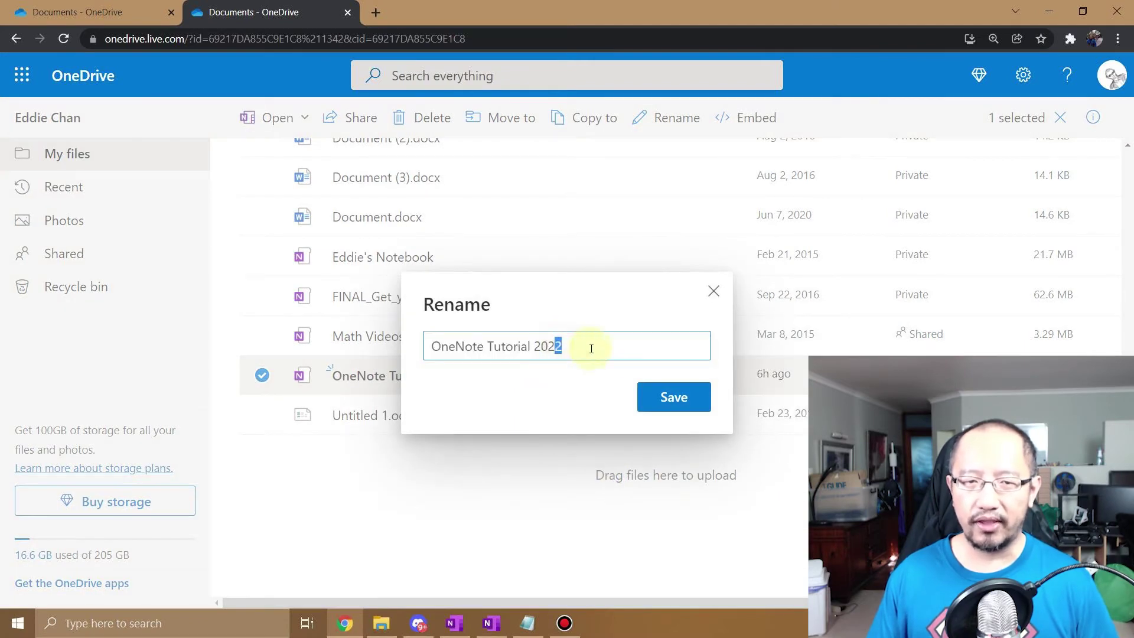
left_click(672, 398)
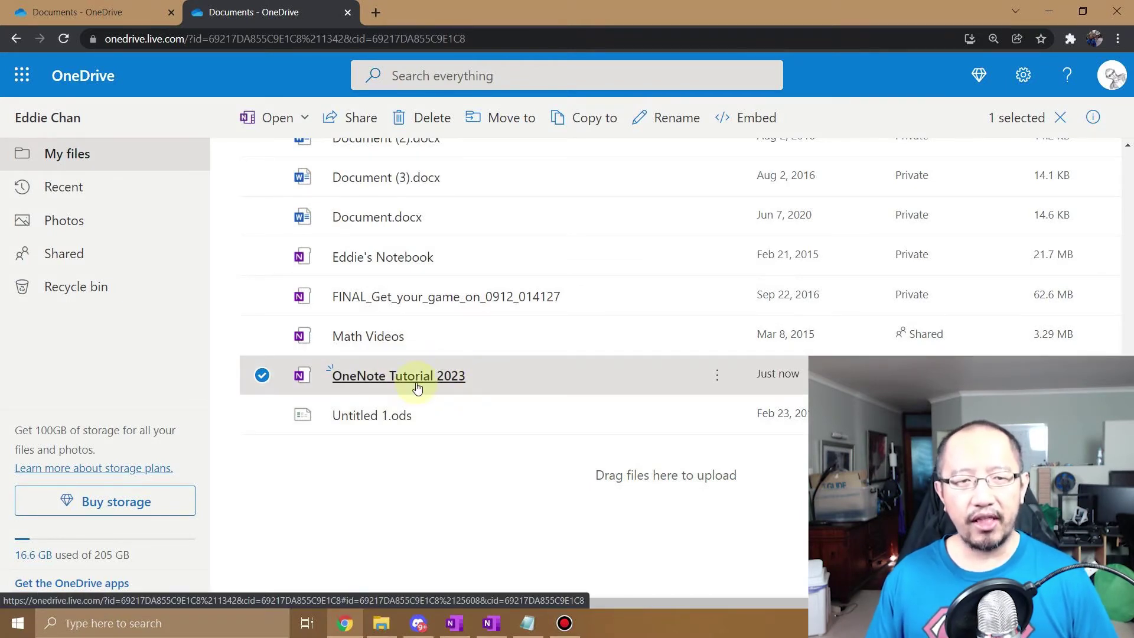
left_click(416, 378)
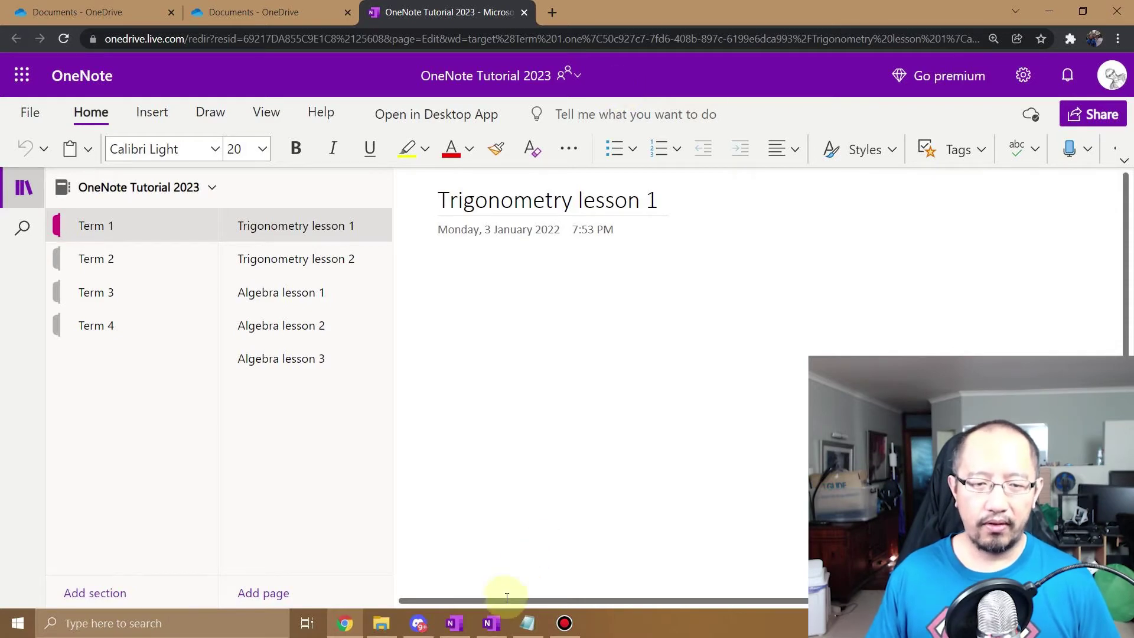
Switch to the OneNote desktop app and sync the Onenote Tutorial 2023 notebook from its sync status window, closing the window when done.
mouse_move(468, 625)
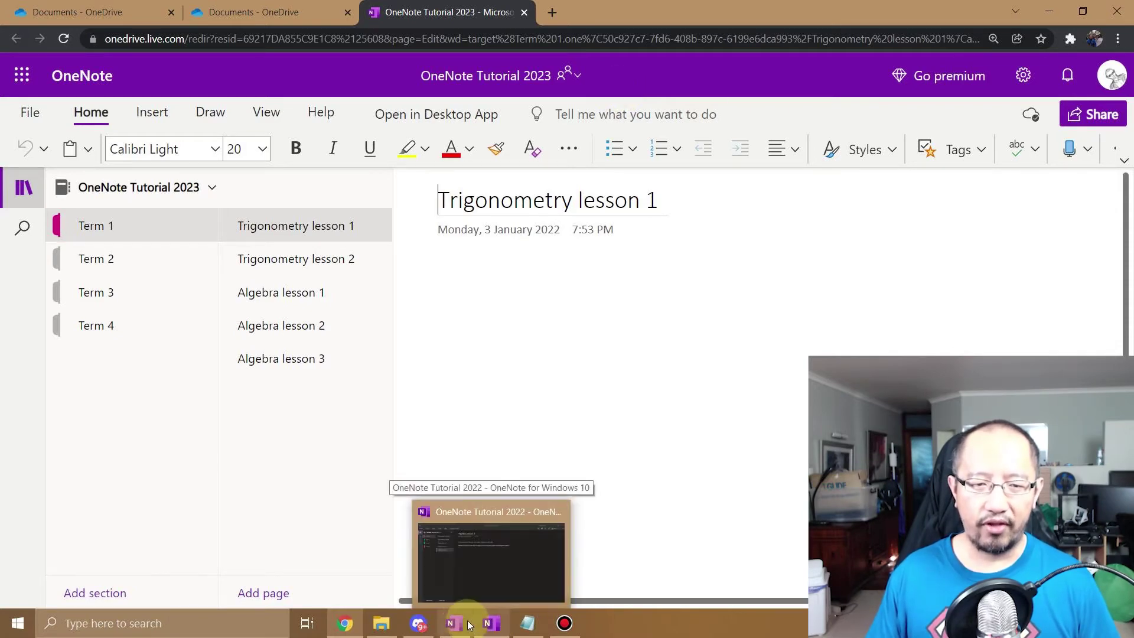
left_click(467, 624)
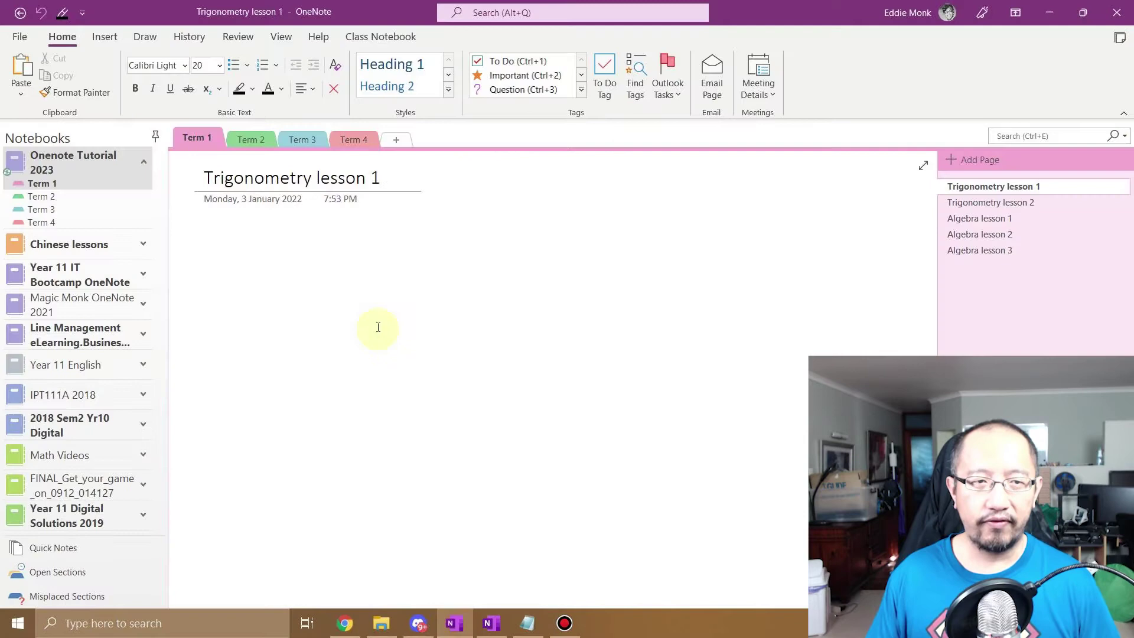
right_click(83, 174)
left_click(105, 180)
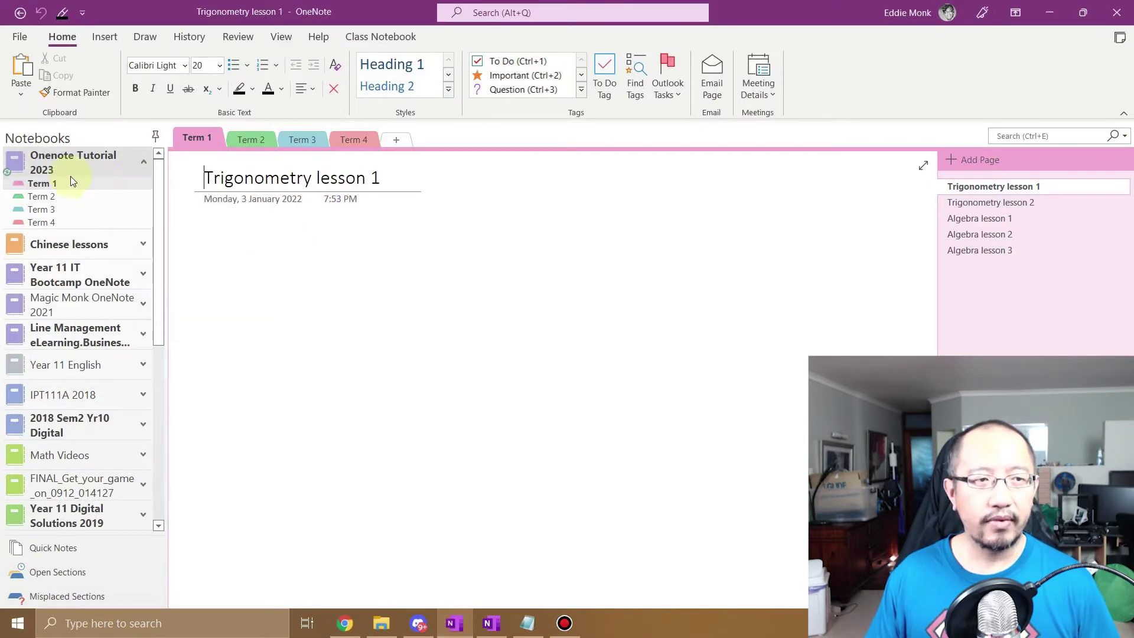
right_click(65, 160)
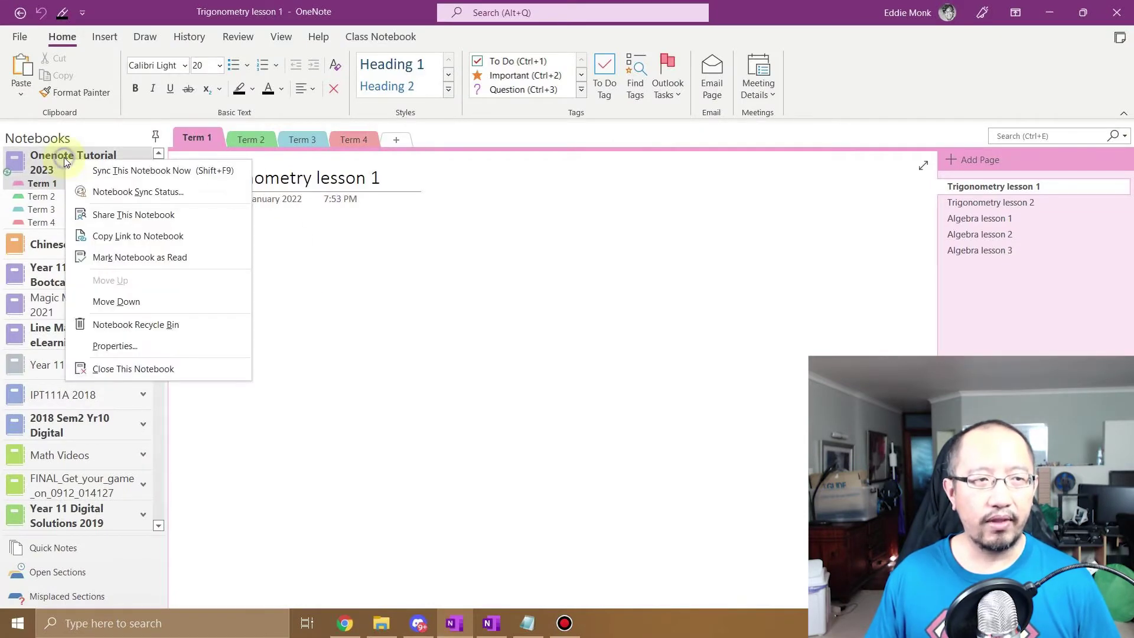
left_click(104, 194)
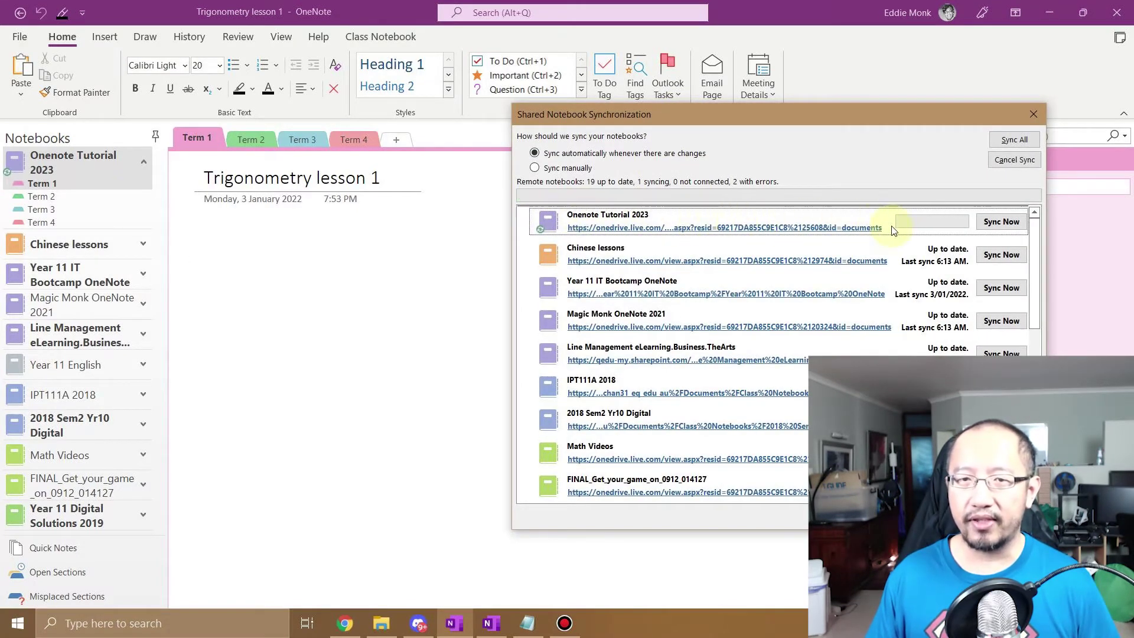
left_click(981, 223)
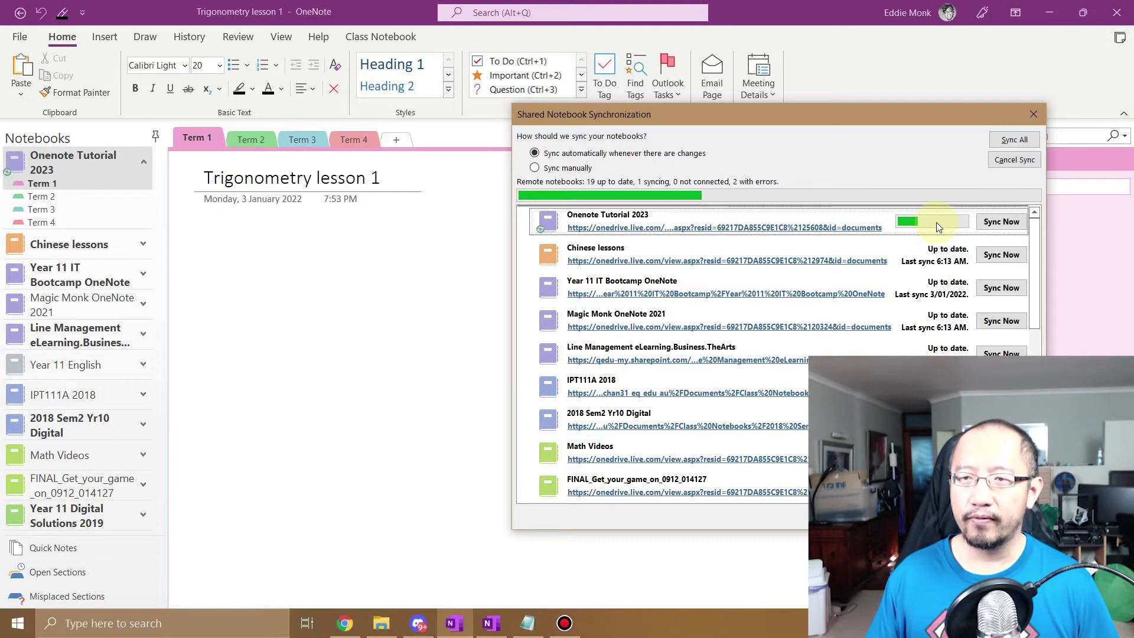
left_click(1033, 115)
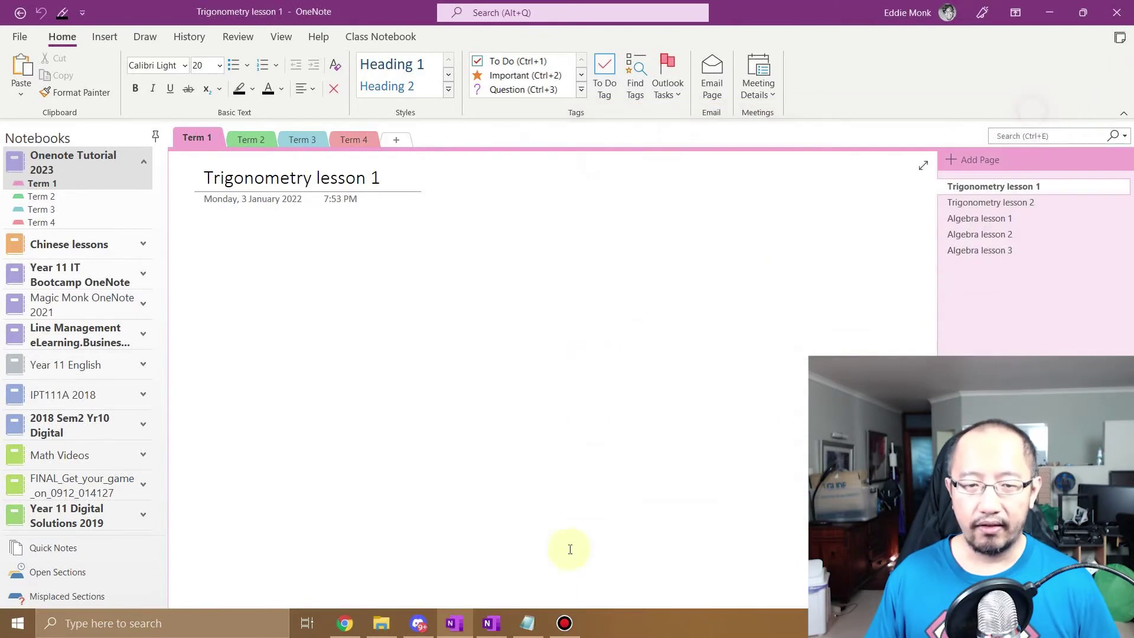
Switch to OneNote for Windows 10 and sync only the OneNote Tutorial 2022 notebook, repeating the sync once.
left_click(499, 625)
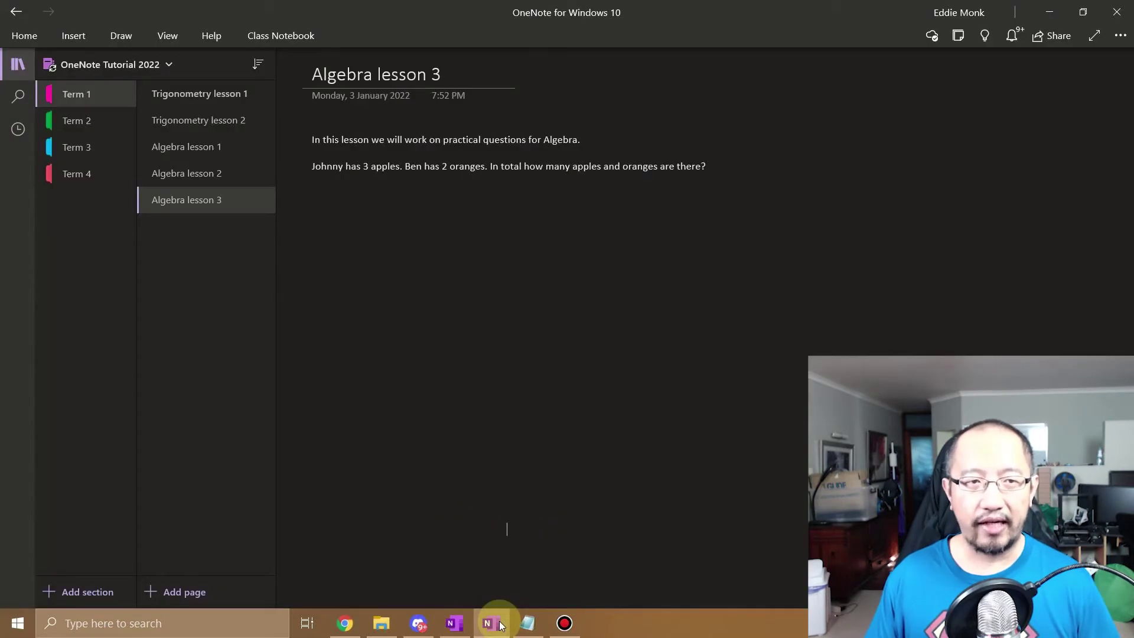
right_click(123, 67)
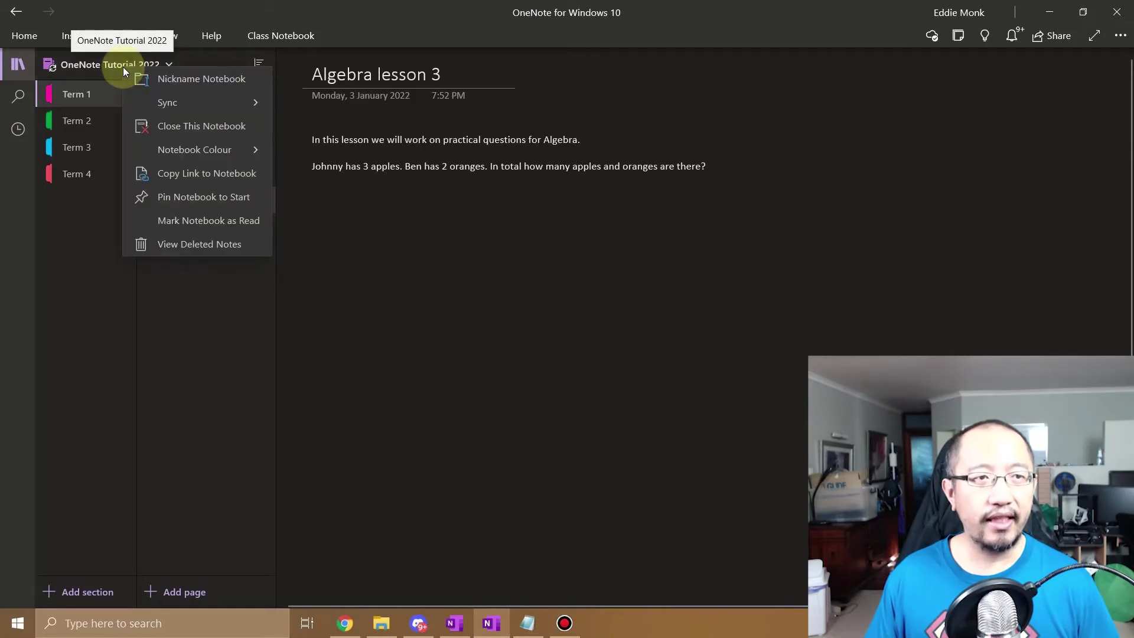
left_click(179, 102)
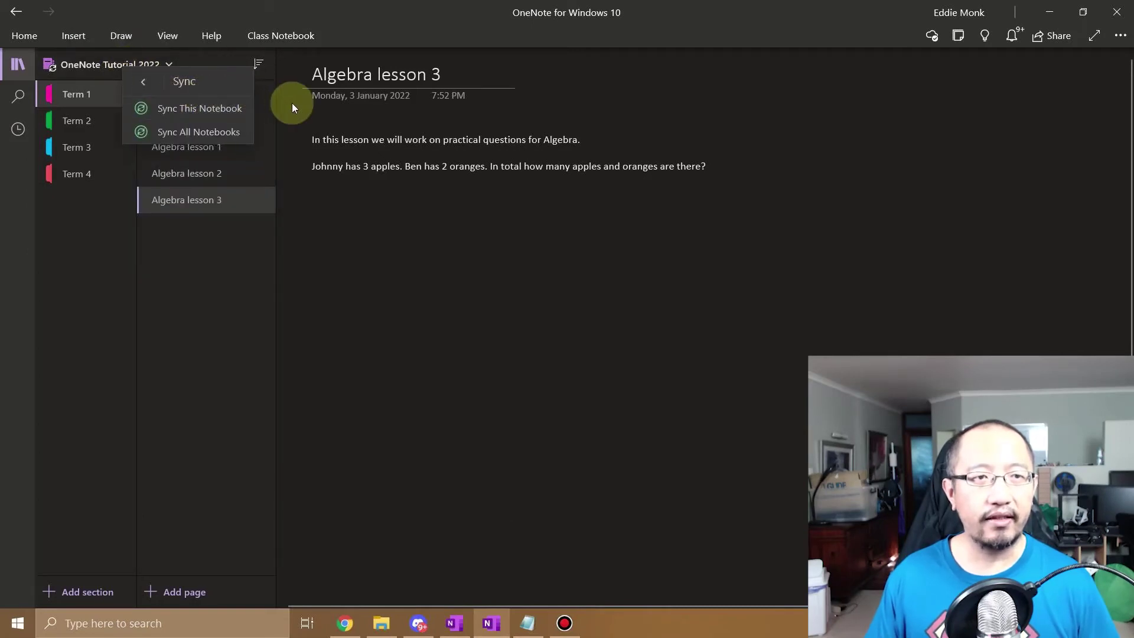
left_click(186, 111)
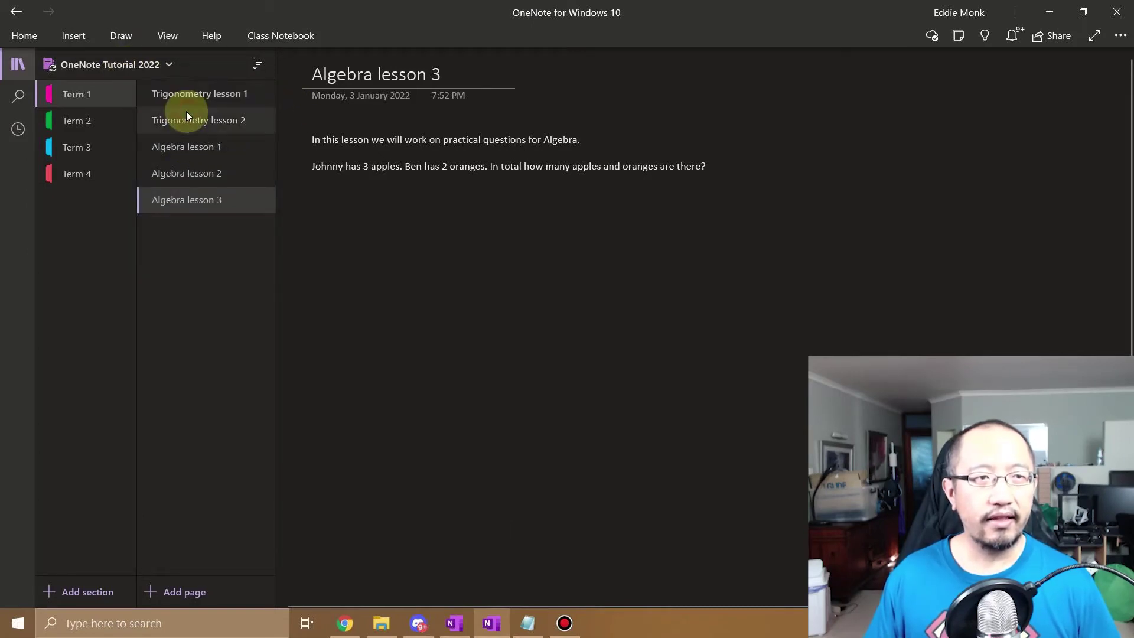
right_click(113, 63)
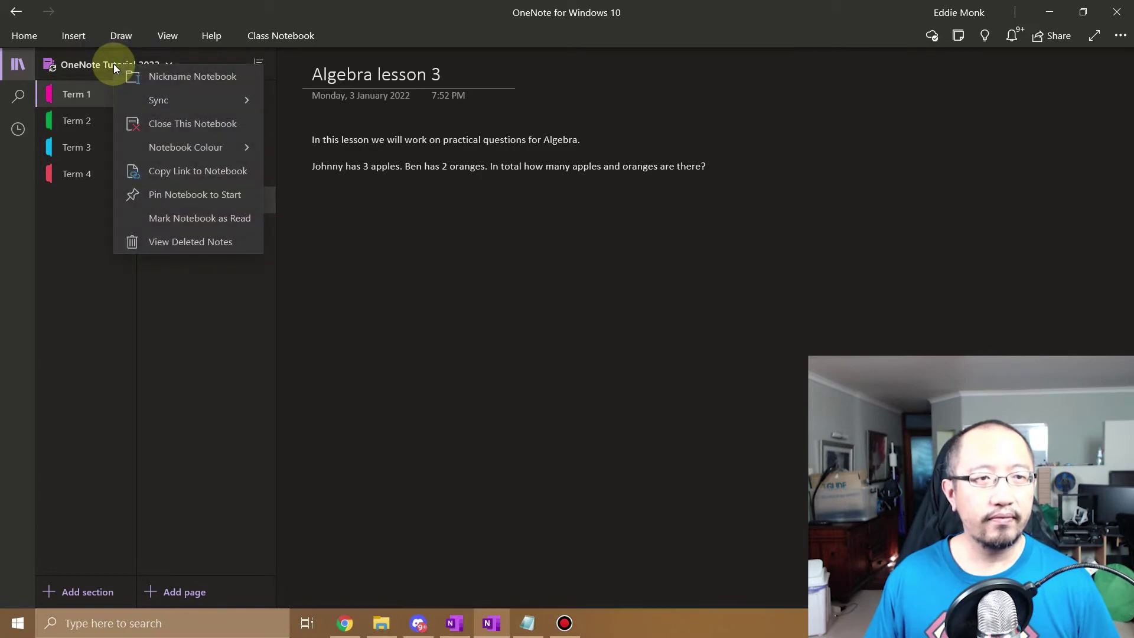
left_click(190, 105)
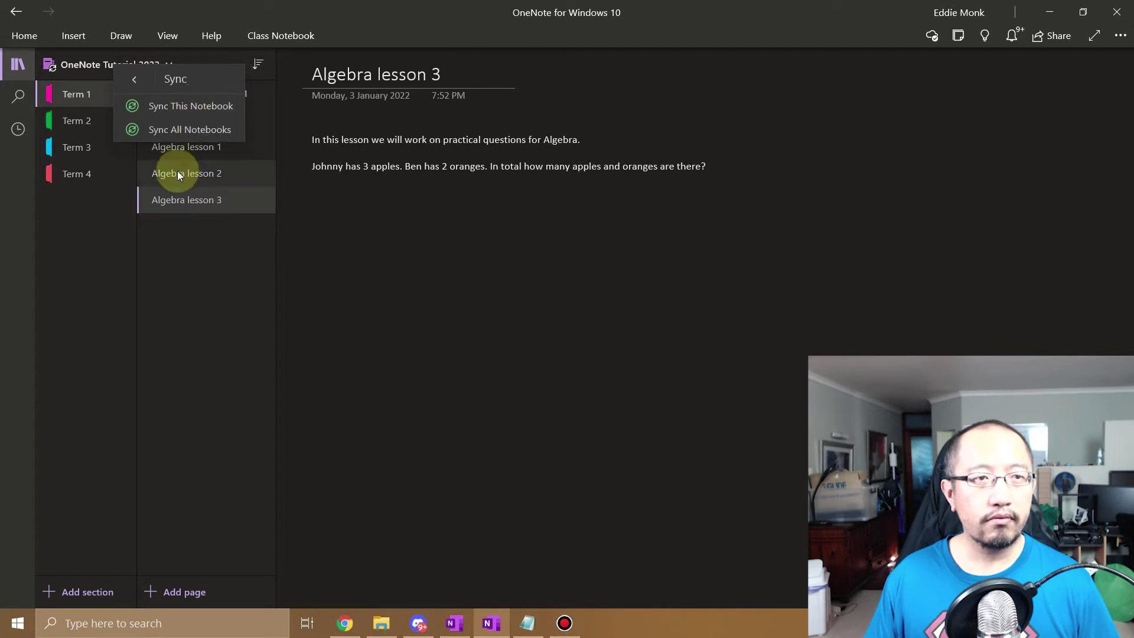
left_click(186, 107)
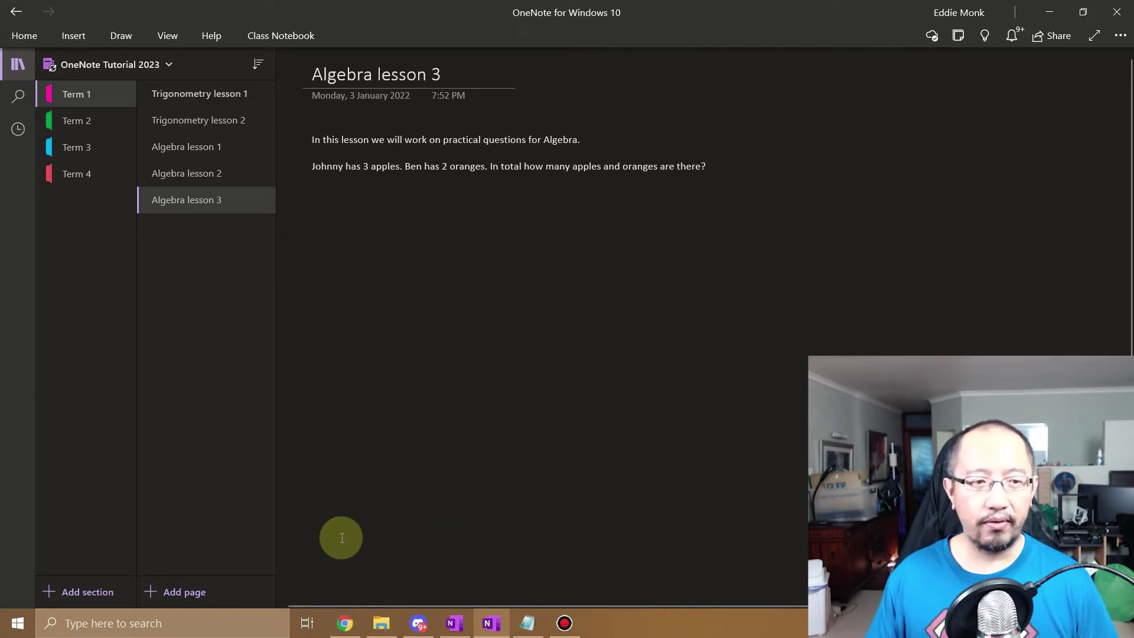
Close the OneNote Tutorial 2023 notebook from the notebook list in OneNote for Windows 10.
left_click(123, 64)
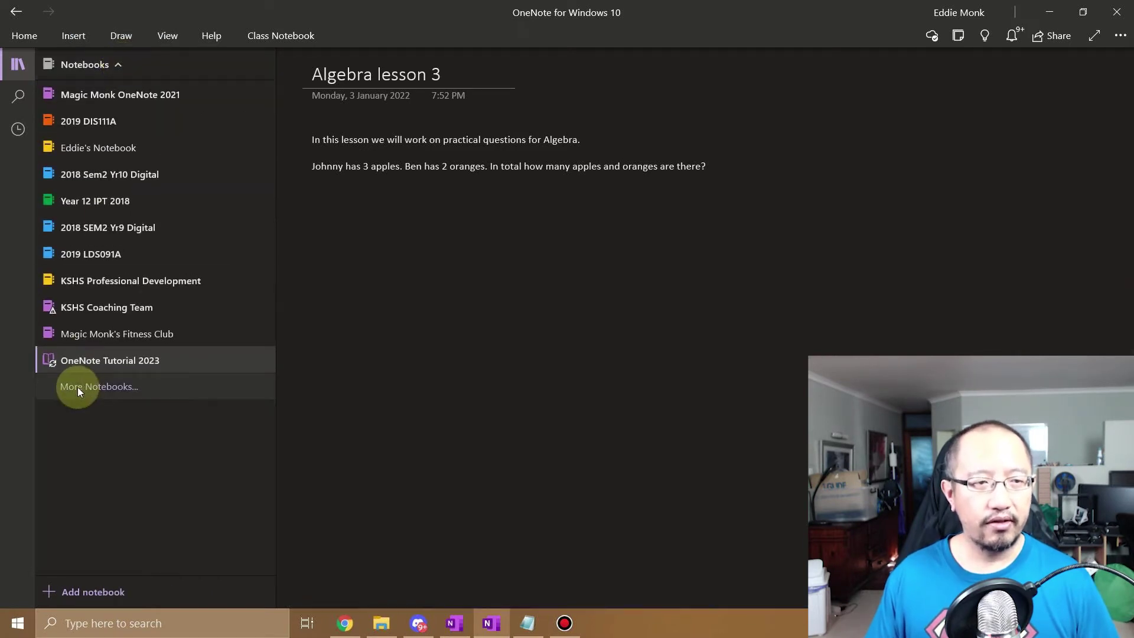
right_click(89, 365)
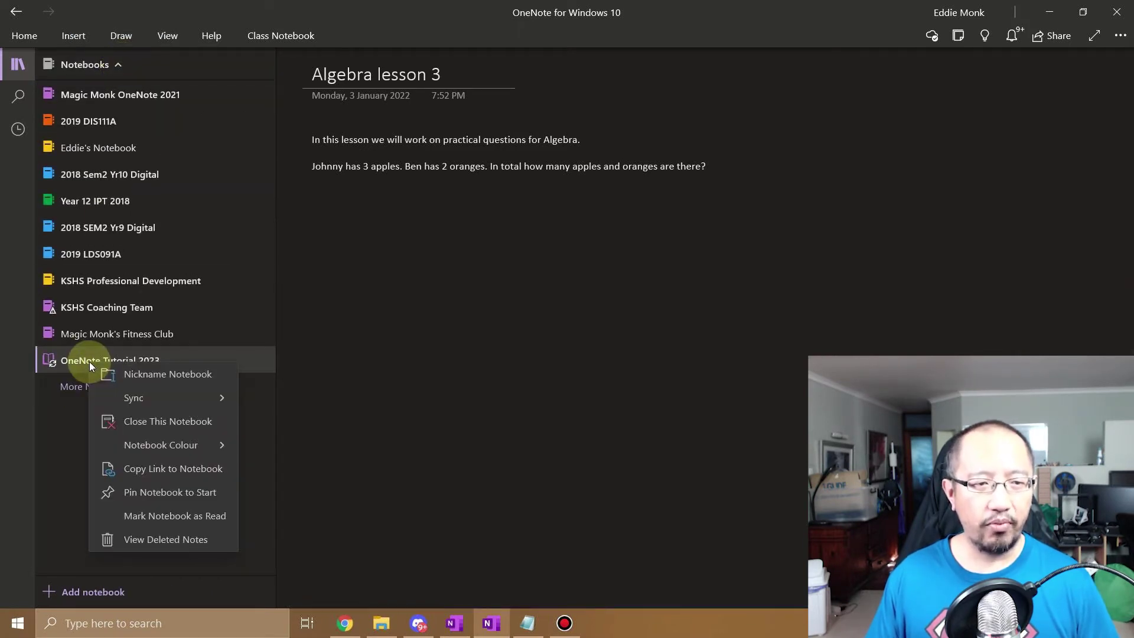
left_click(145, 424)
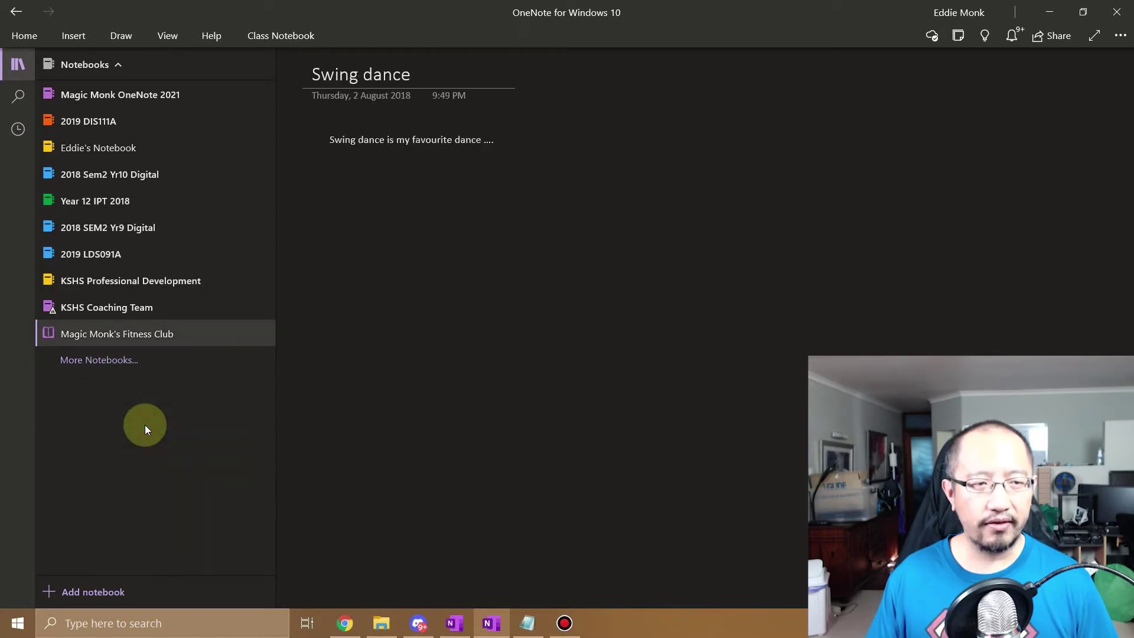
In OneNote for the web, copy the link to the Trigonometry lesson 1 page and open it in a new browser tab.
left_click(347, 627)
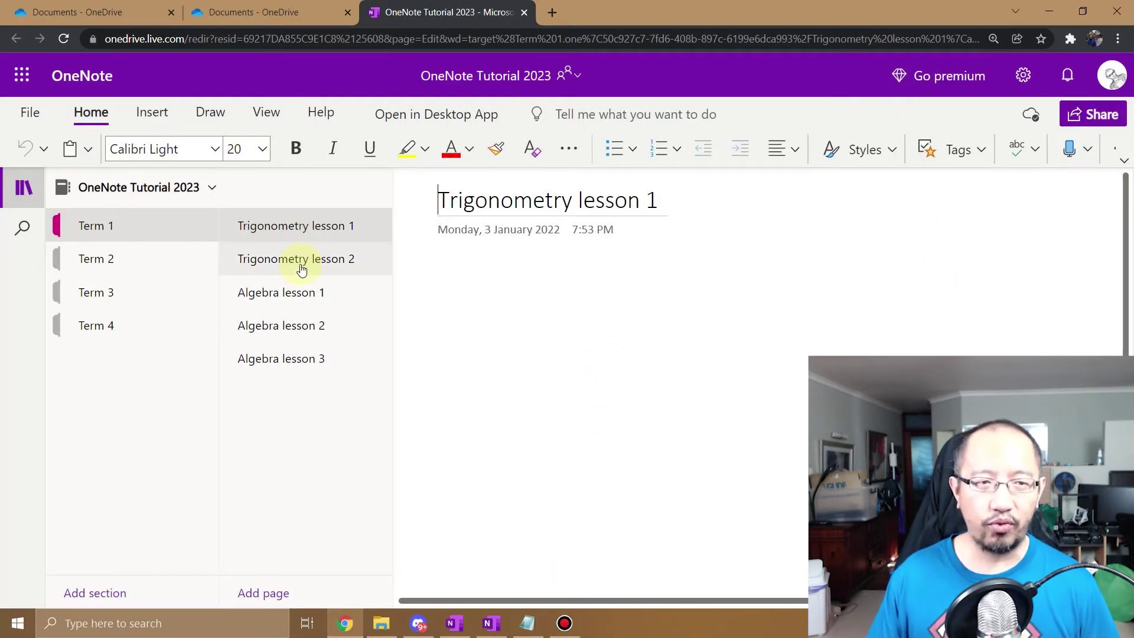
right_click(306, 233)
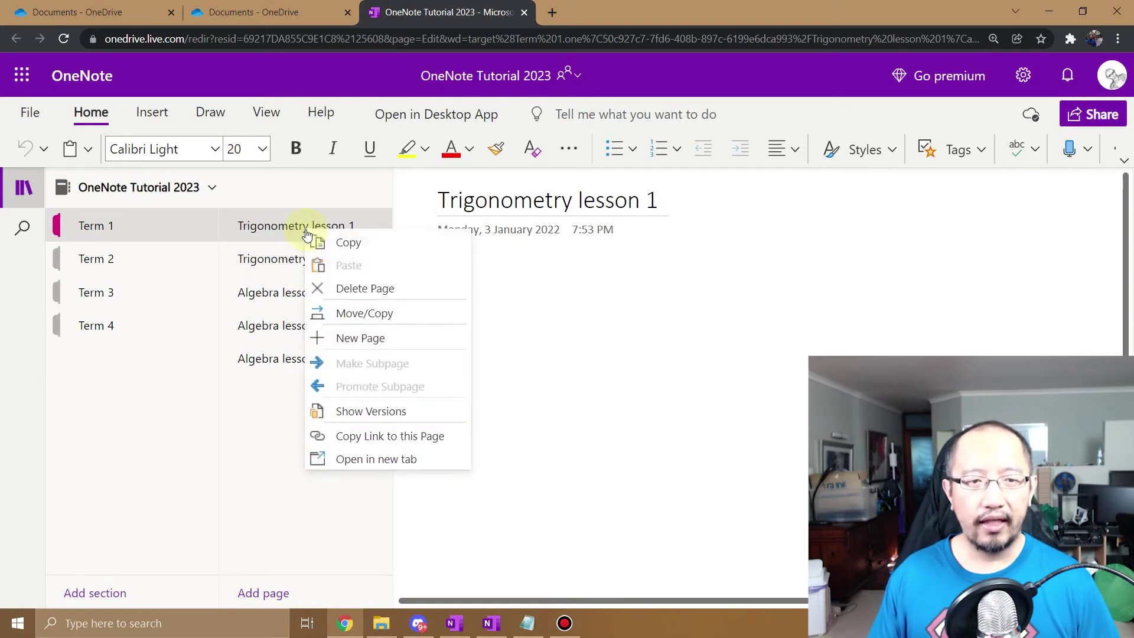
left_click(371, 439)
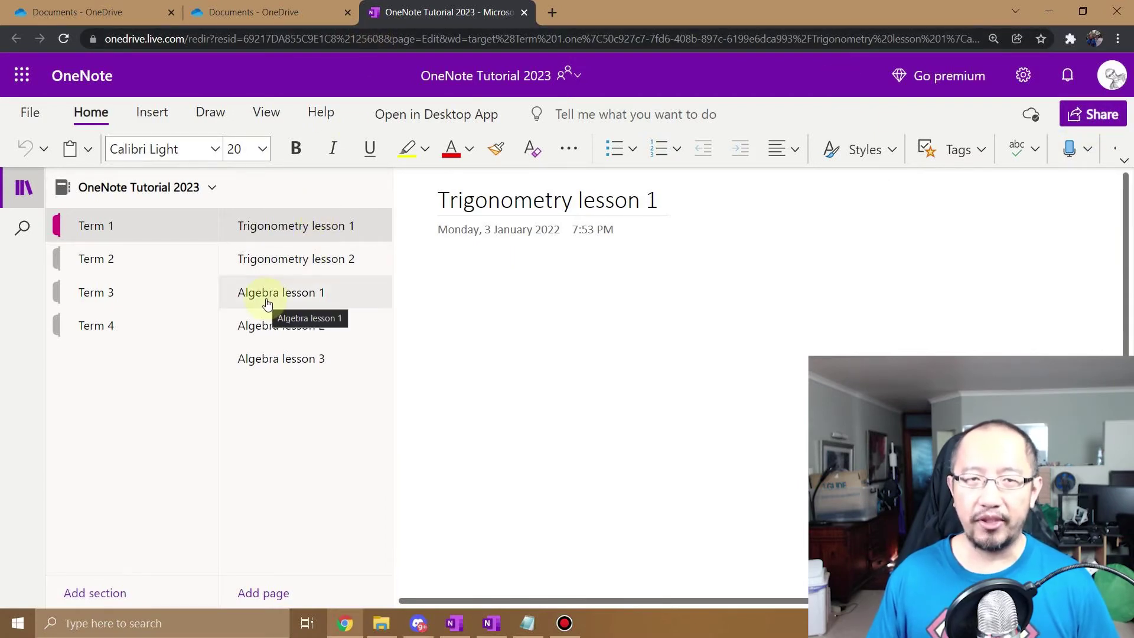
right_click(297, 230)
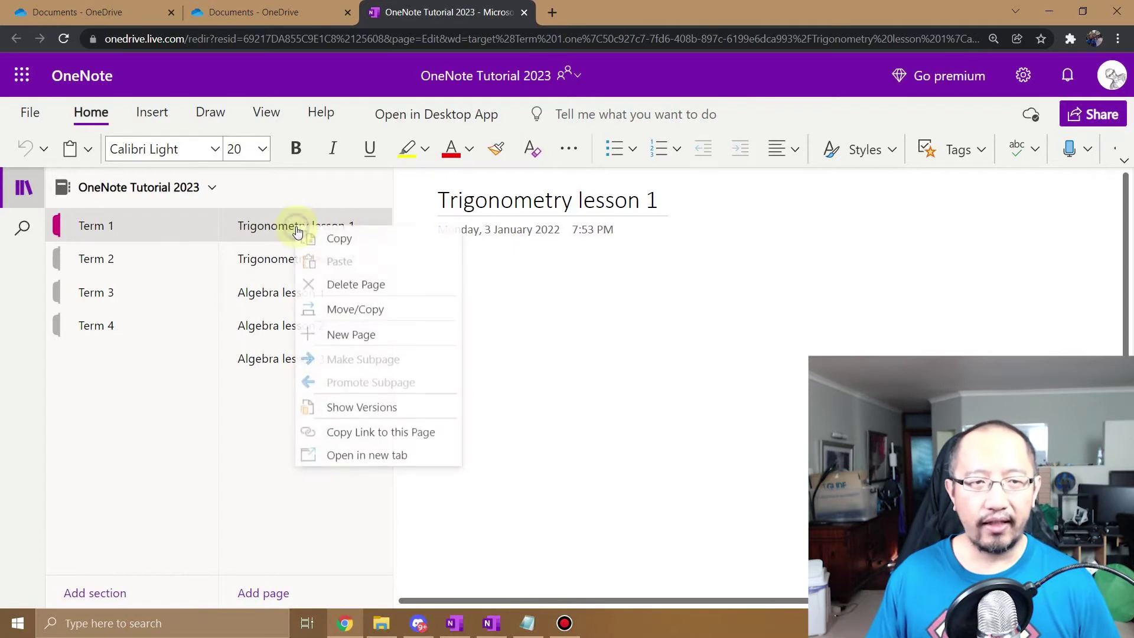
left_click(361, 437)
left_click(556, 11)
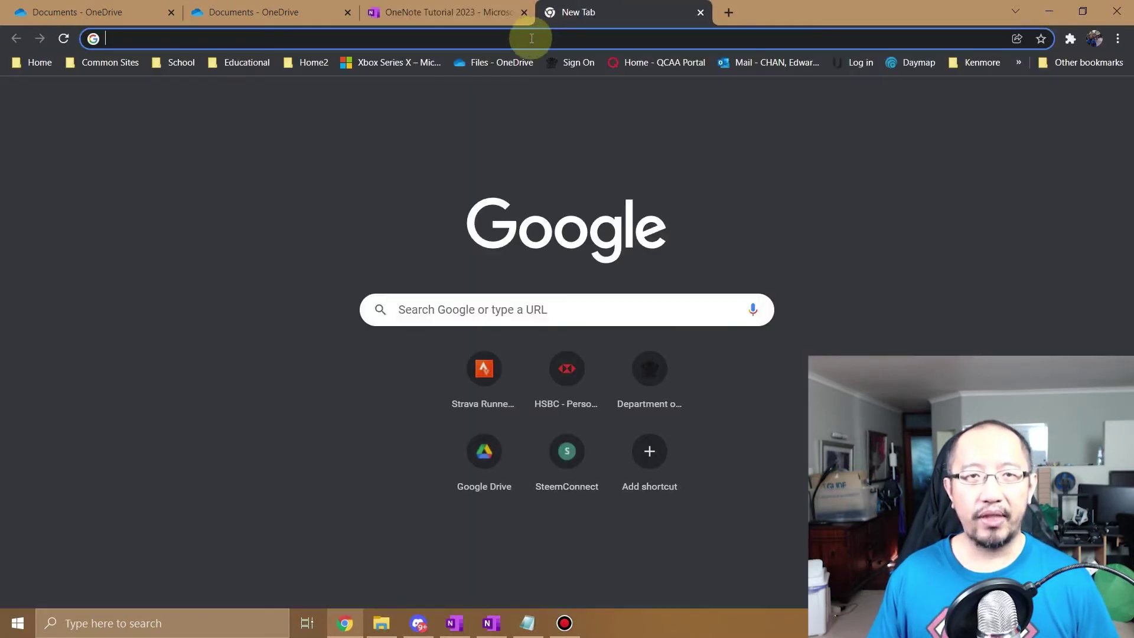
left_click(527, 37)
key("ctrl+v")
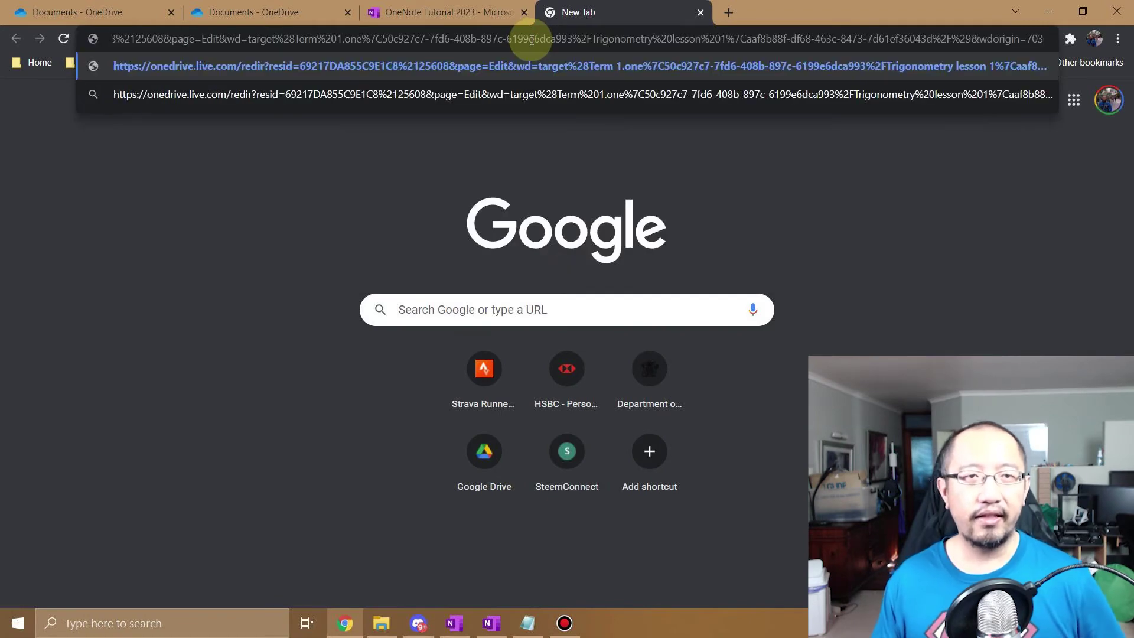
left_click(679, 69)
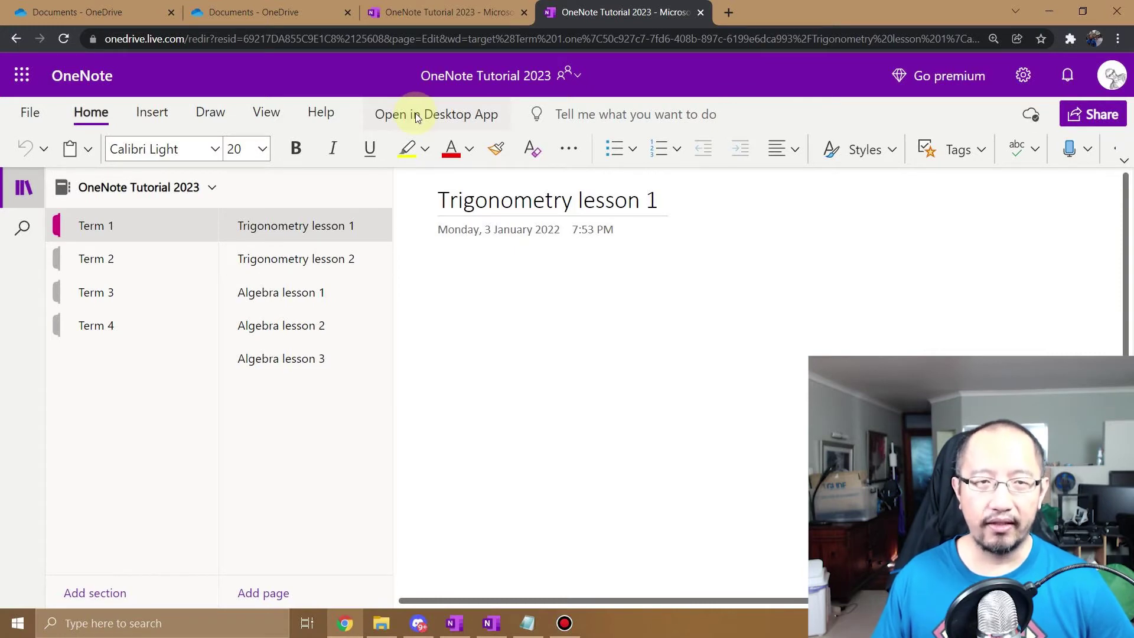
Switch to OneNote for Windows 10 and open only the OneNote Tutorial 2023 notebook from the list of additional notebooks.
left_click(488, 635)
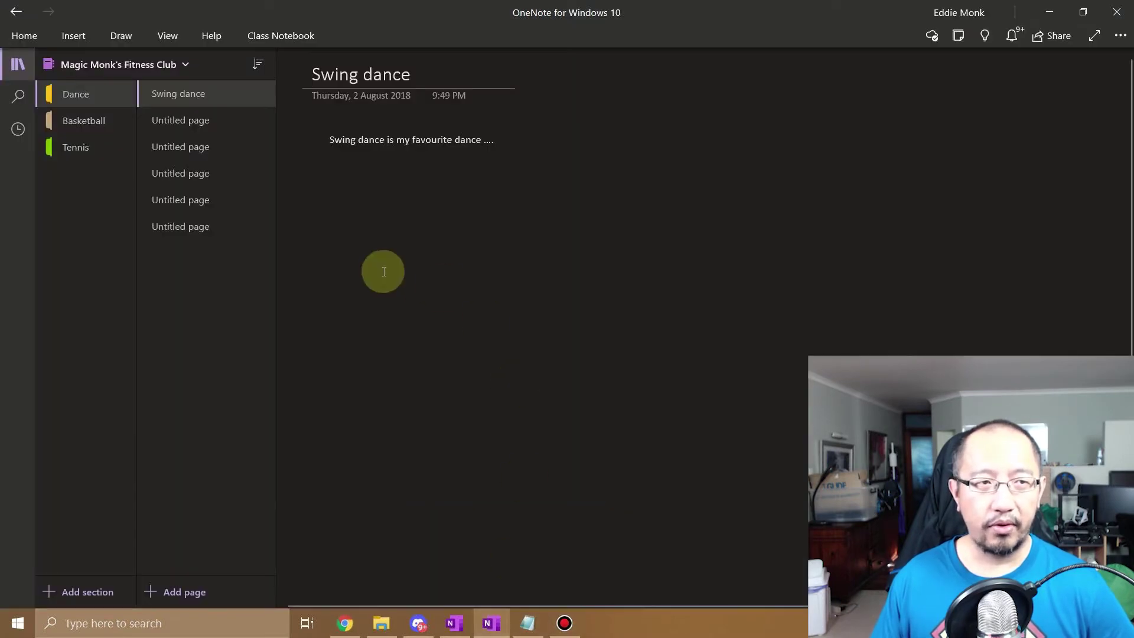
left_click(129, 62)
left_click(109, 363)
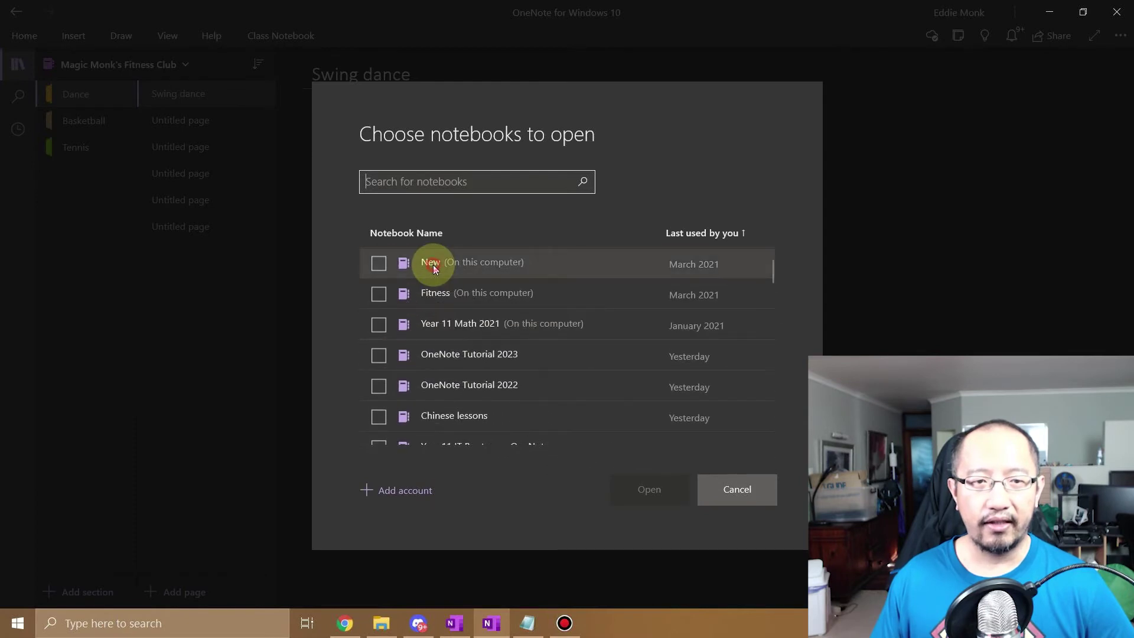
left_click(433, 267)
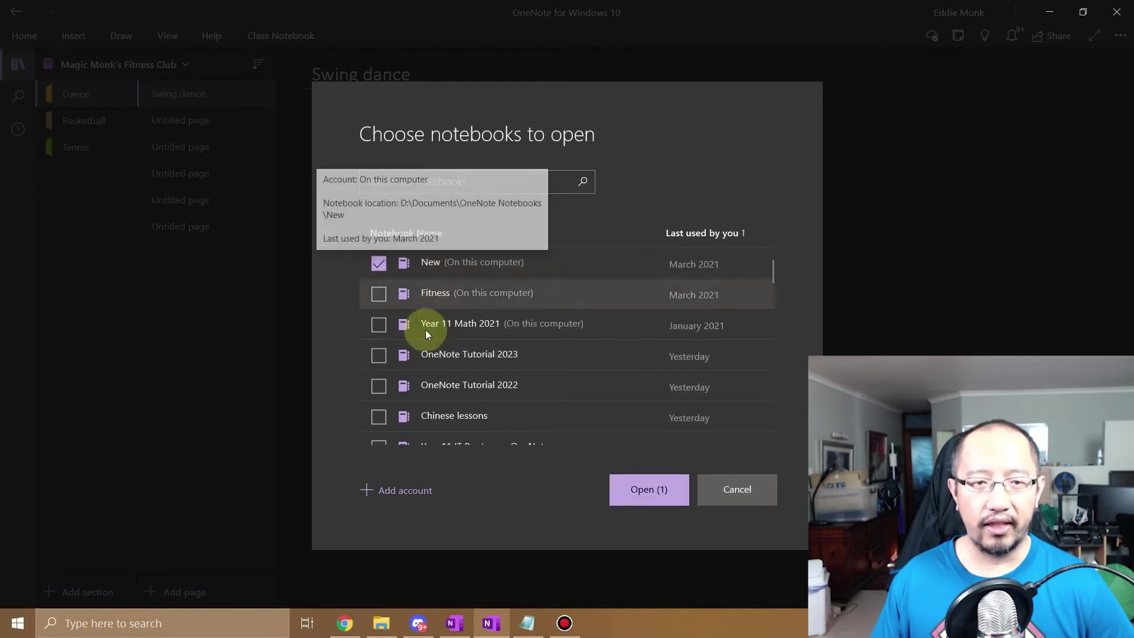
left_click(379, 264)
left_click(379, 356)
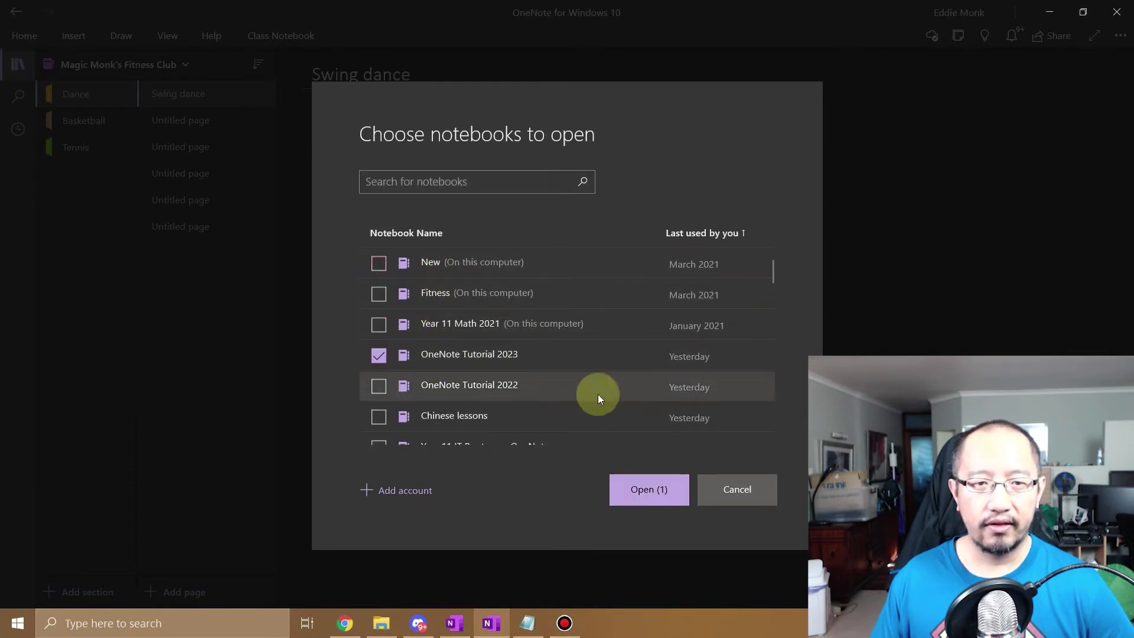
left_click(670, 495)
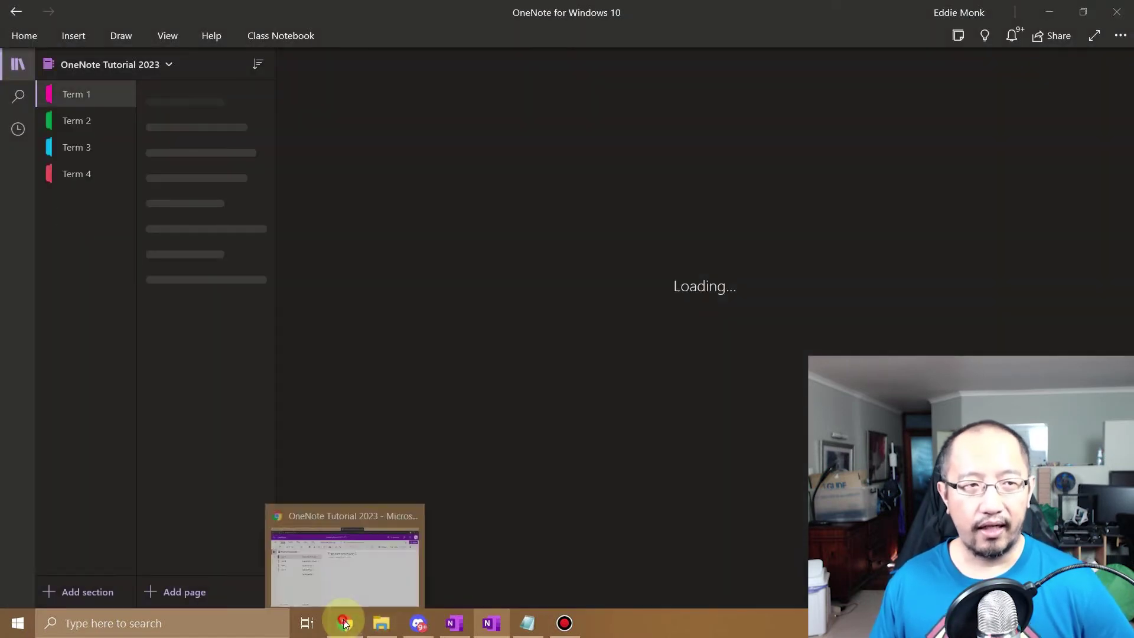
Switch to the browser and view the Trigonometry lesson 1 page in OneNote for the web.
left_click(345, 623)
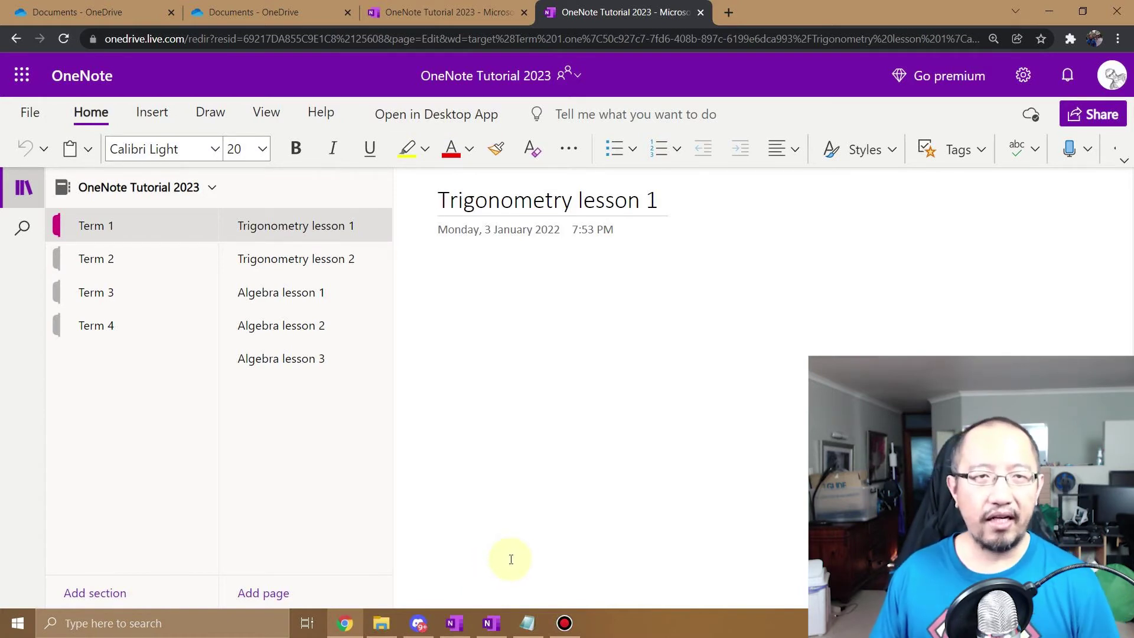
mouse_move(455, 623)
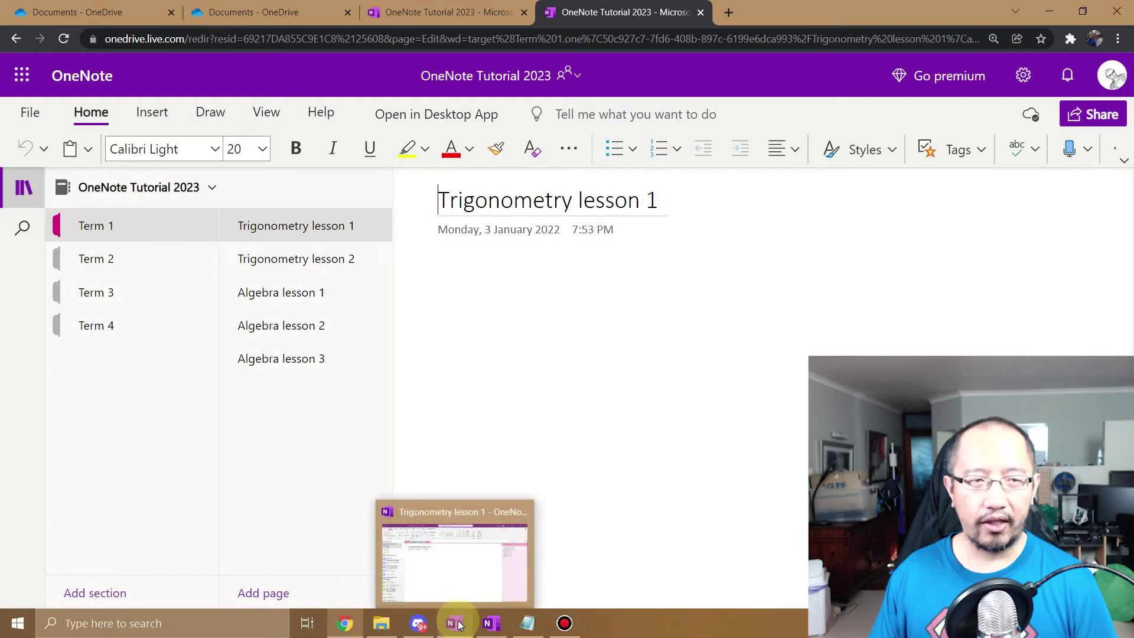
mouse_move(462, 567)
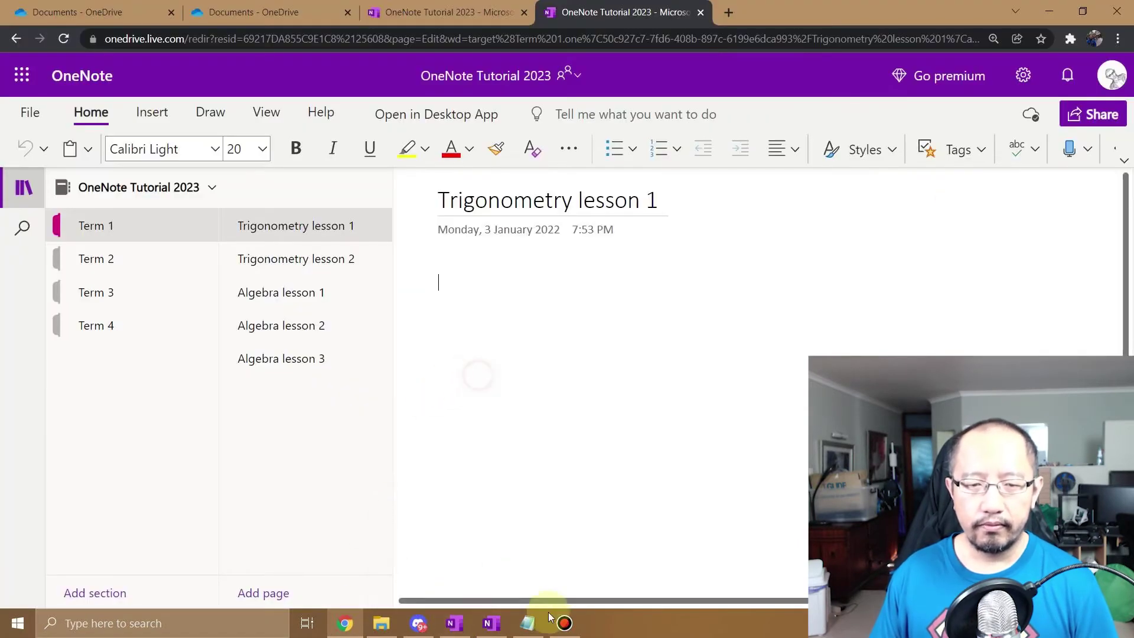
left_click(550, 635)
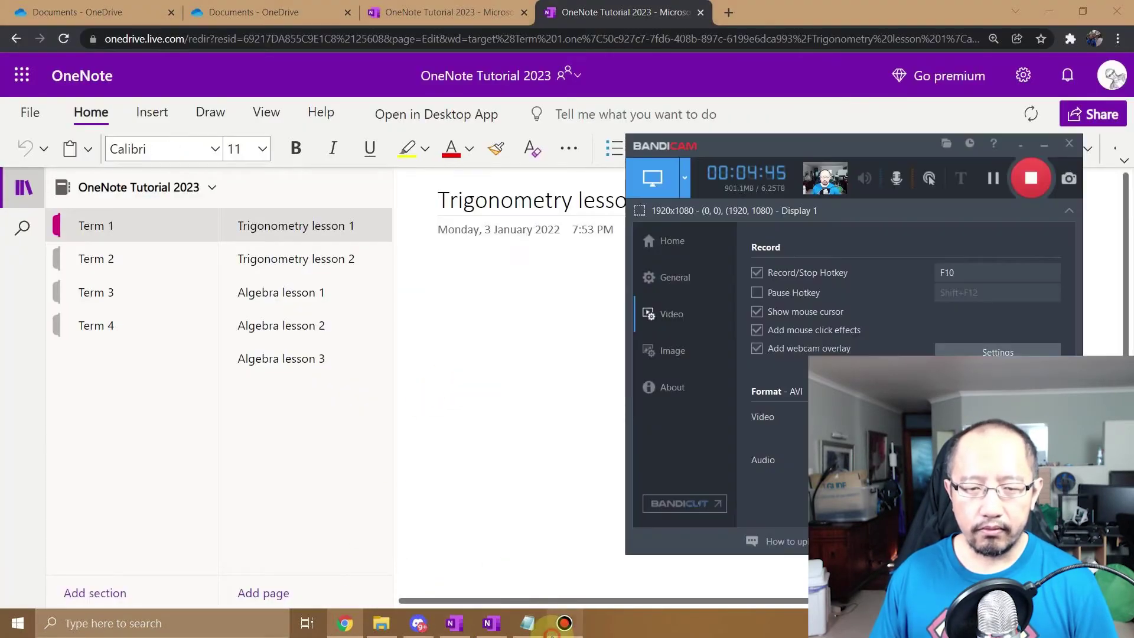
left_click(1024, 180)
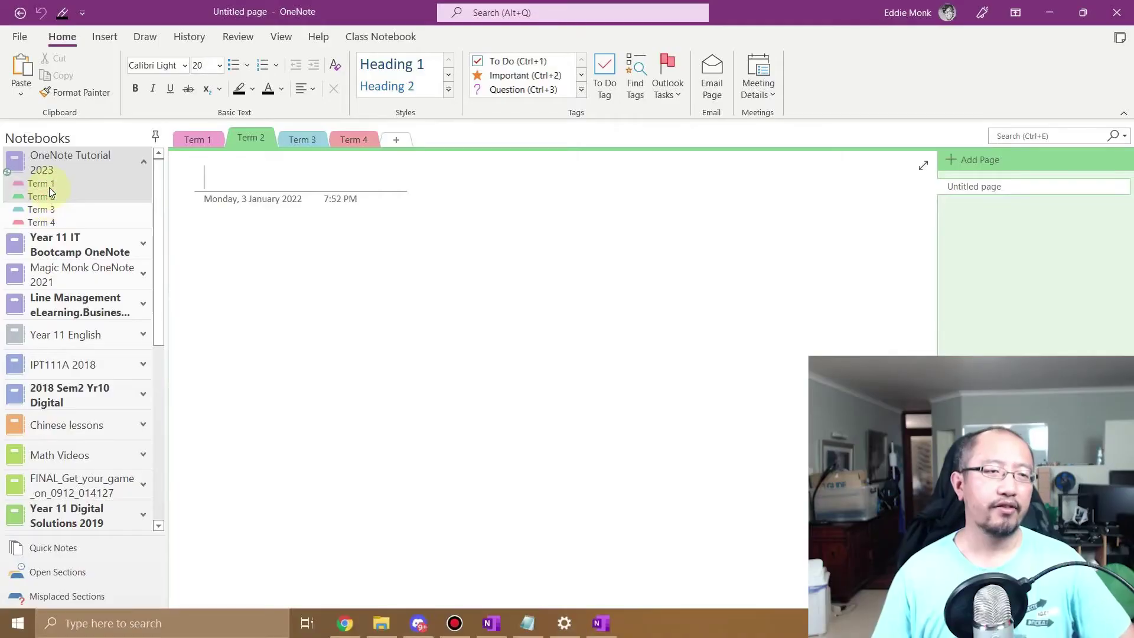
View the Term 1 section of OneNote Tutorial 2023 in desktop OneNote, OneNote for Windows 10 and OneNote for the web.
left_click(57, 202)
left_click(70, 186)
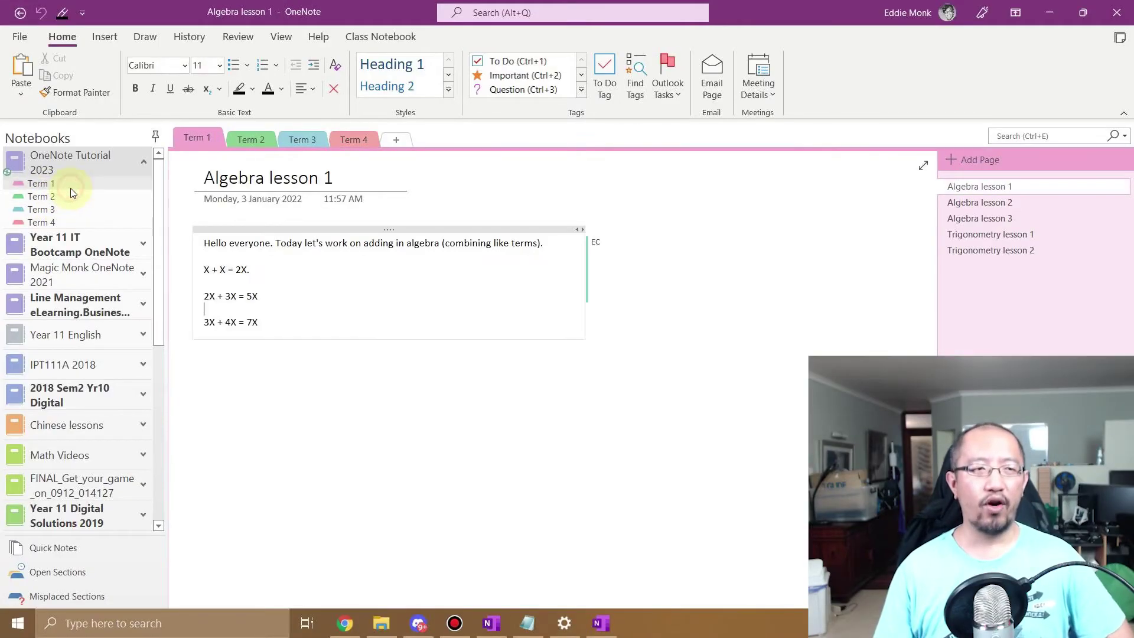
left_click(502, 628)
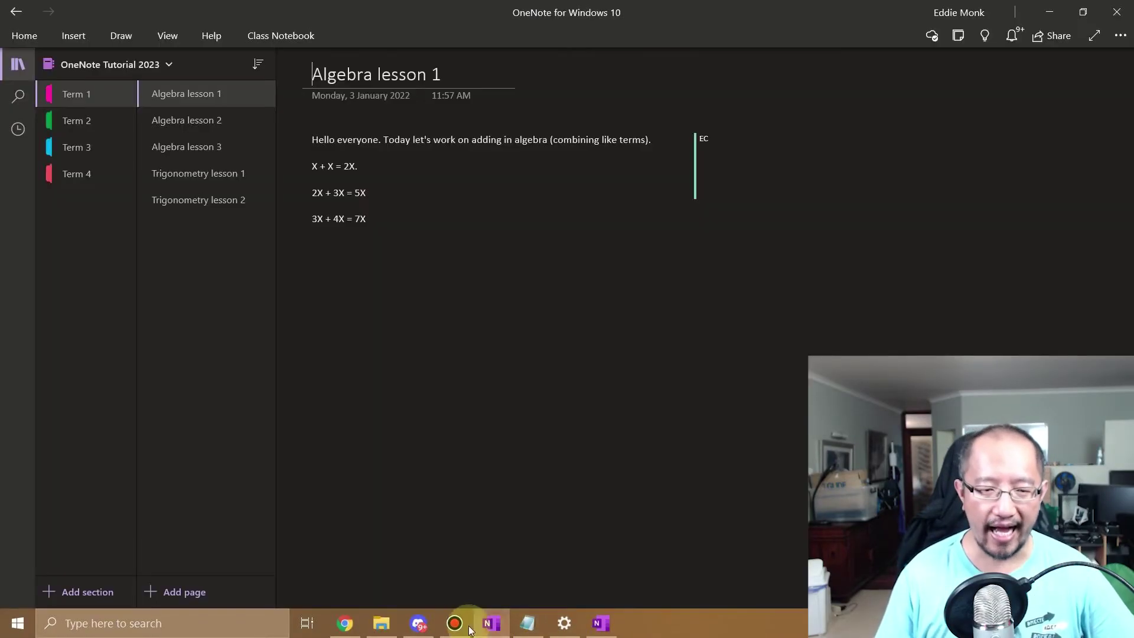
left_click(346, 623)
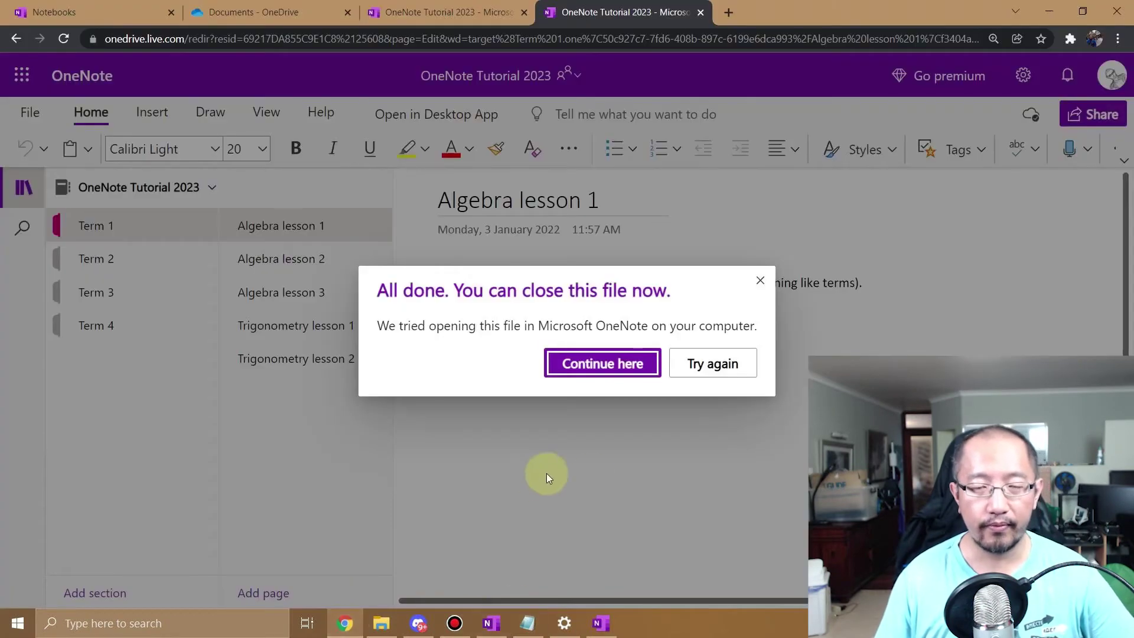
left_click(490, 626)
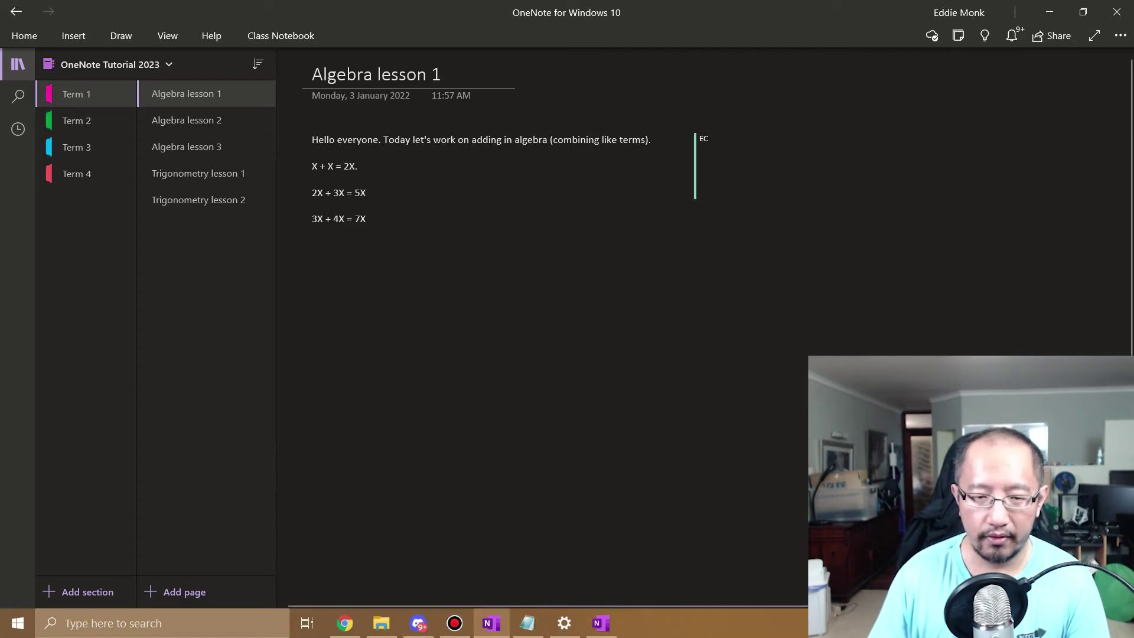
Switch to desktop OneNote and look through the Term 1 and Term 2 sections of the OneNote Tutorial 2023 notebook.
left_click(601, 623)
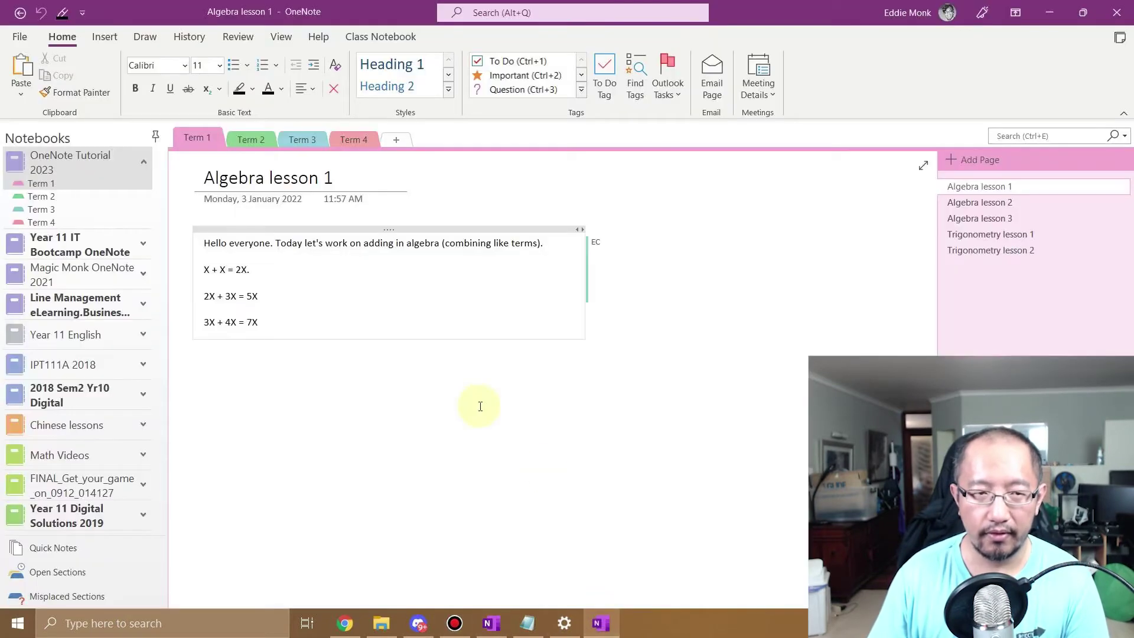
left_click(91, 200)
left_click(40, 183)
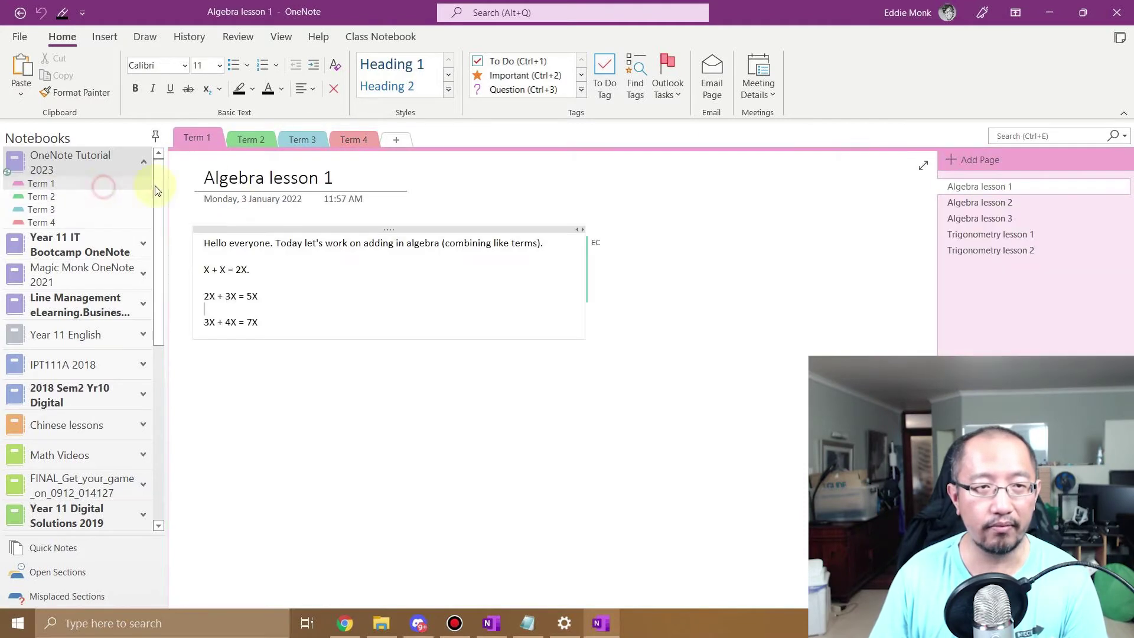
left_click(254, 140)
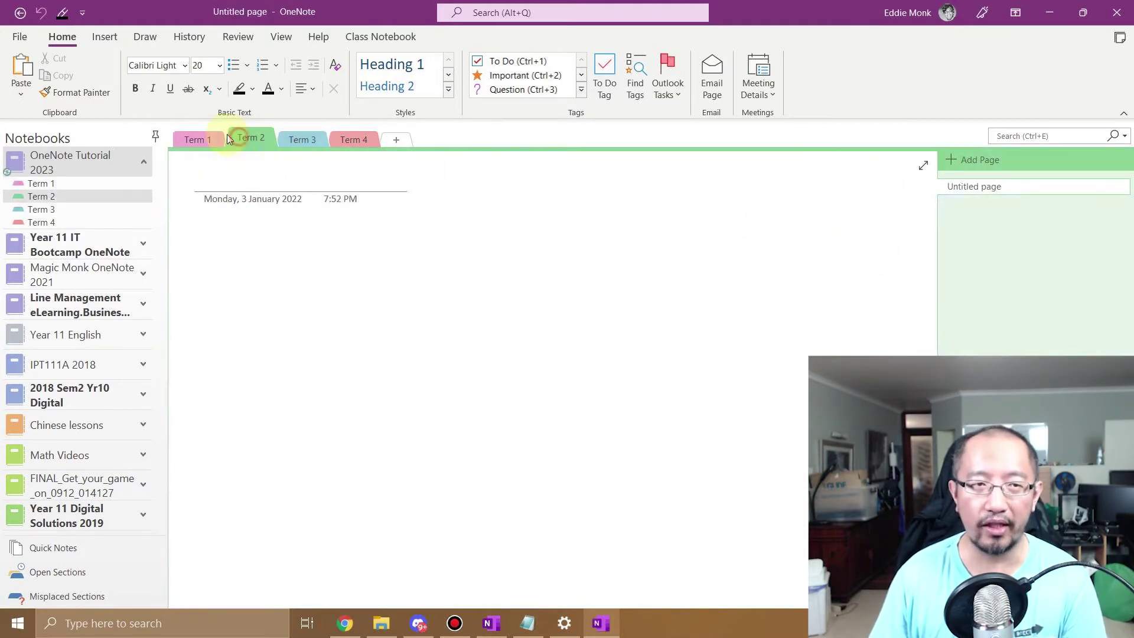
left_click(196, 138)
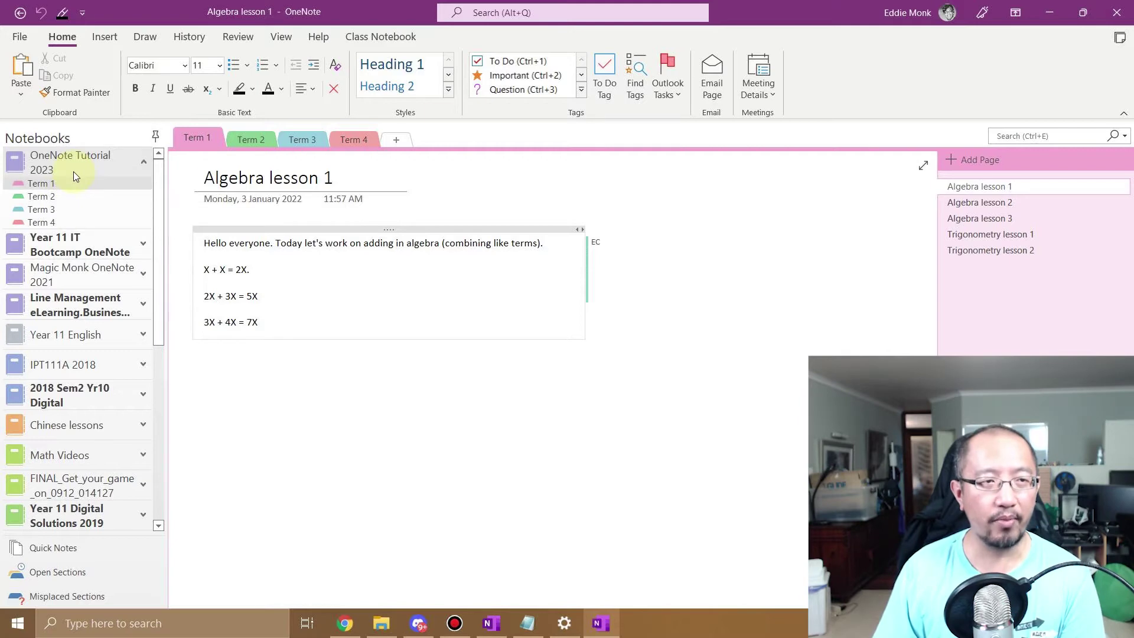
Create a new section group in the OneNote Tutorial 2023 notebook and name it 2022.
right_click(79, 189)
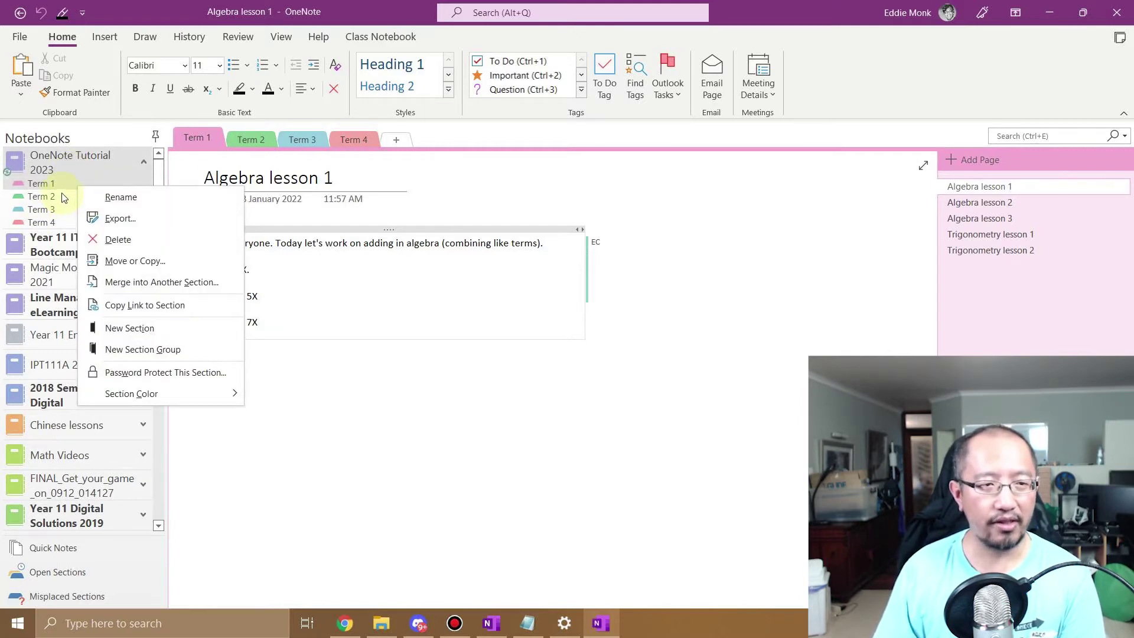
left_click(163, 349)
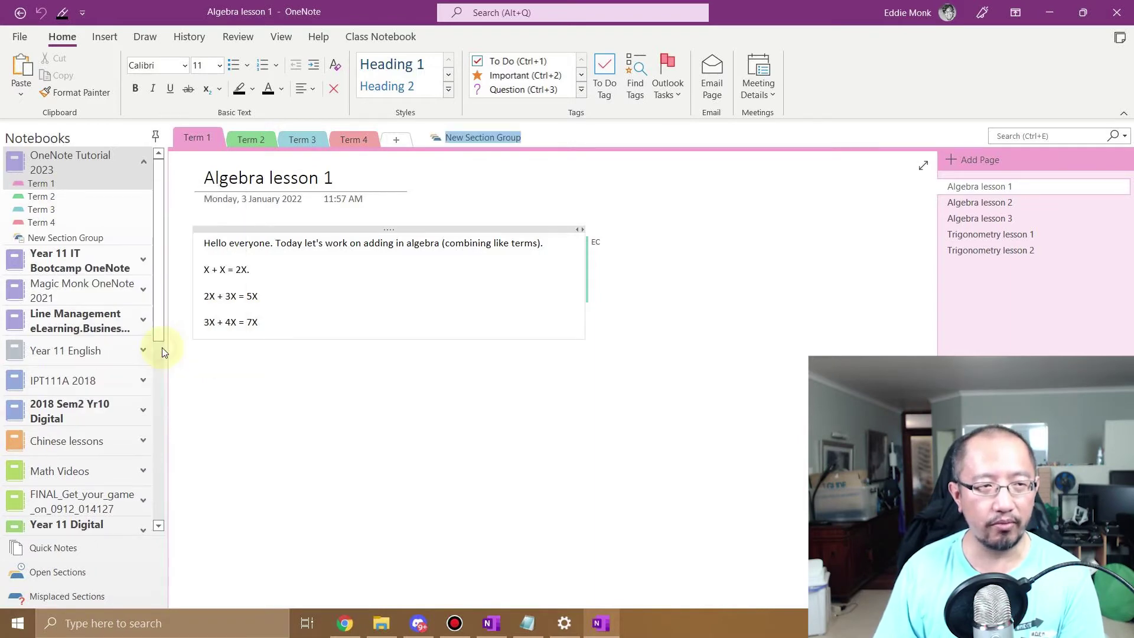
left_click(38, 241)
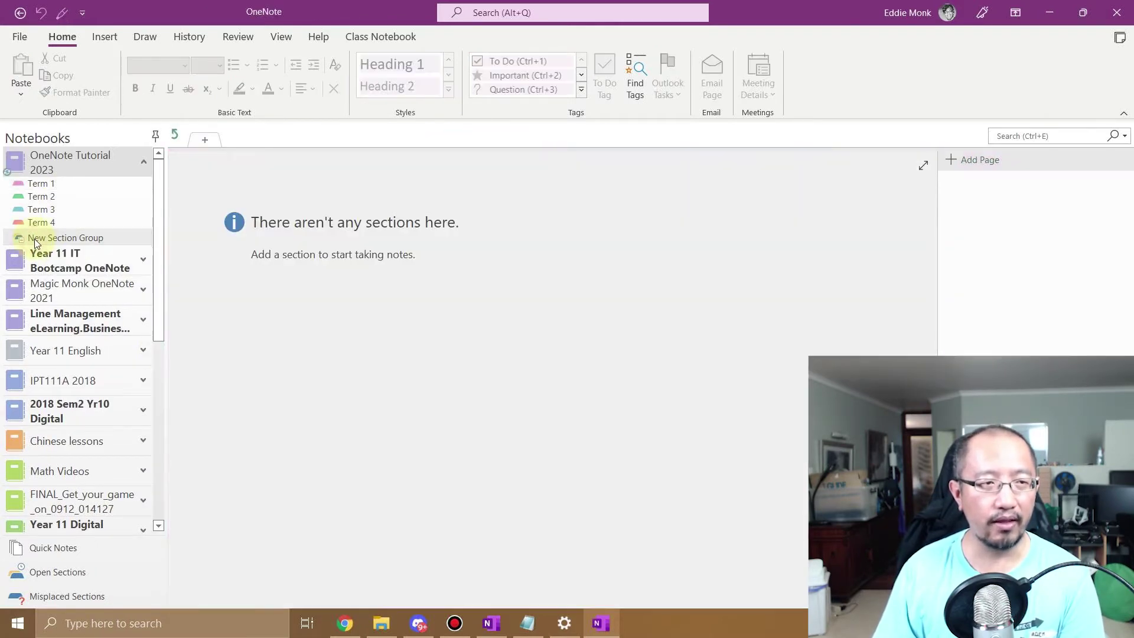
right_click(37, 242)
left_click(46, 247)
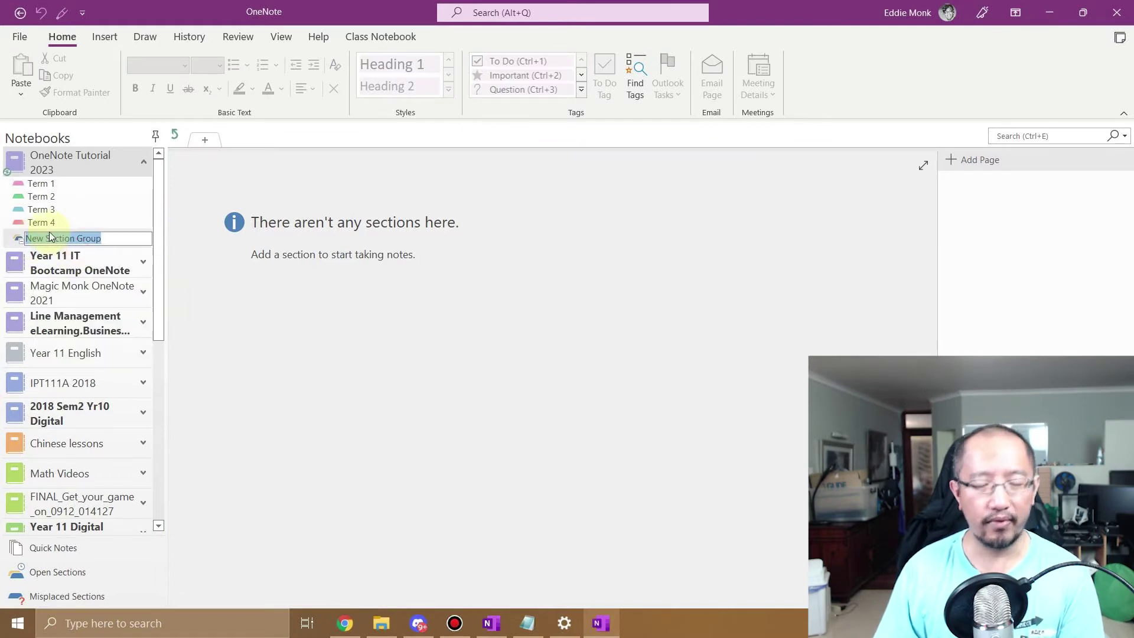
type("2022")
key("Return")
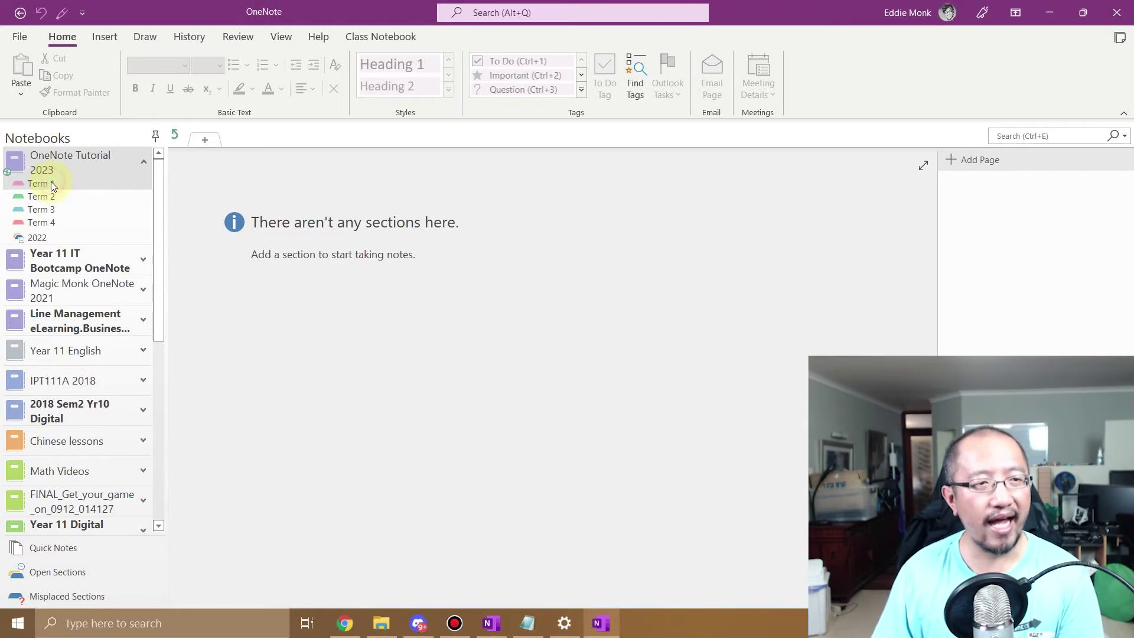
Move the Term 1, Term 2, Term 3 and Term 4 sections into the 2022 section group and check them there.
left_click_drag(51, 183, 27, 236)
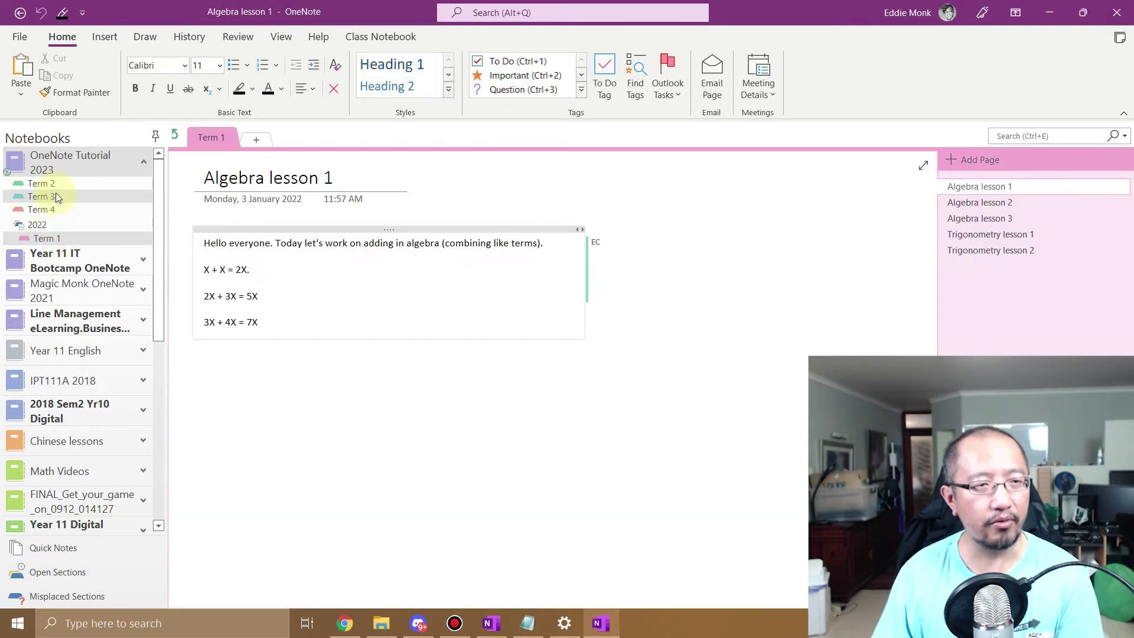
left_click_drag(58, 180, 48, 226)
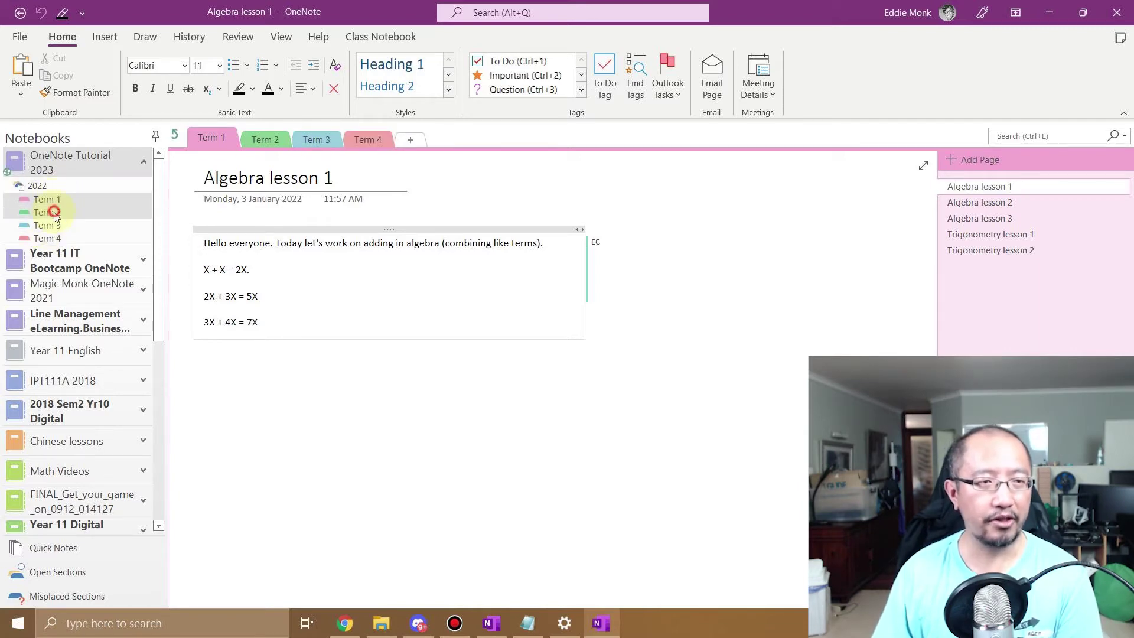
left_click(52, 213)
left_click(47, 225)
left_click(46, 239)
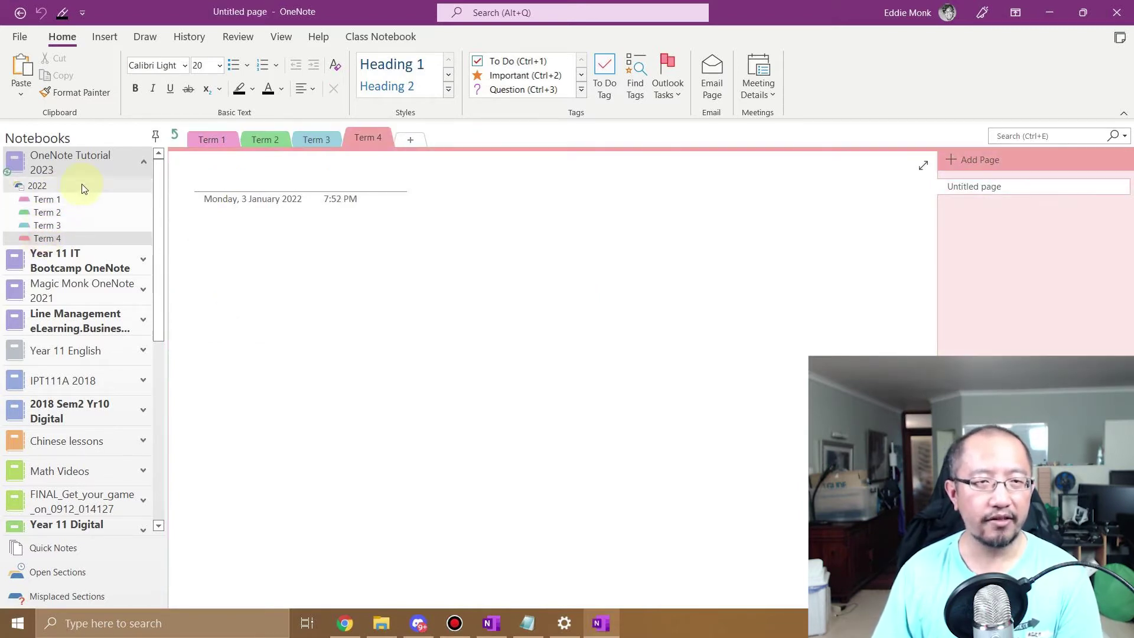
Collapse the 2022 section group in the notebook list.
left_click(34, 185)
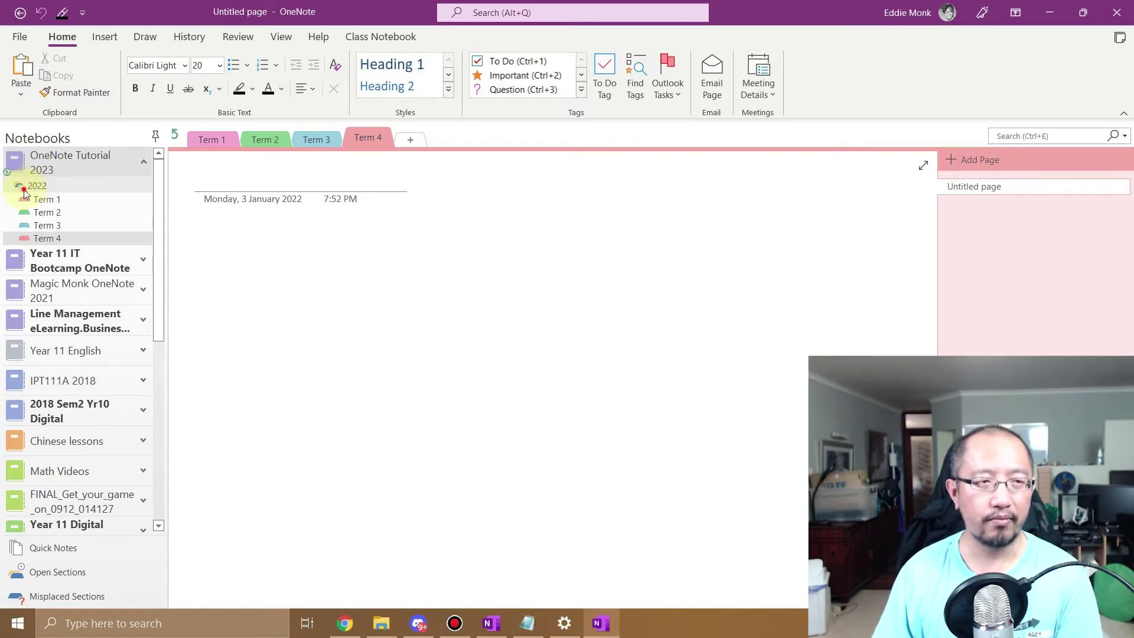
left_click(23, 188)
left_click(23, 187)
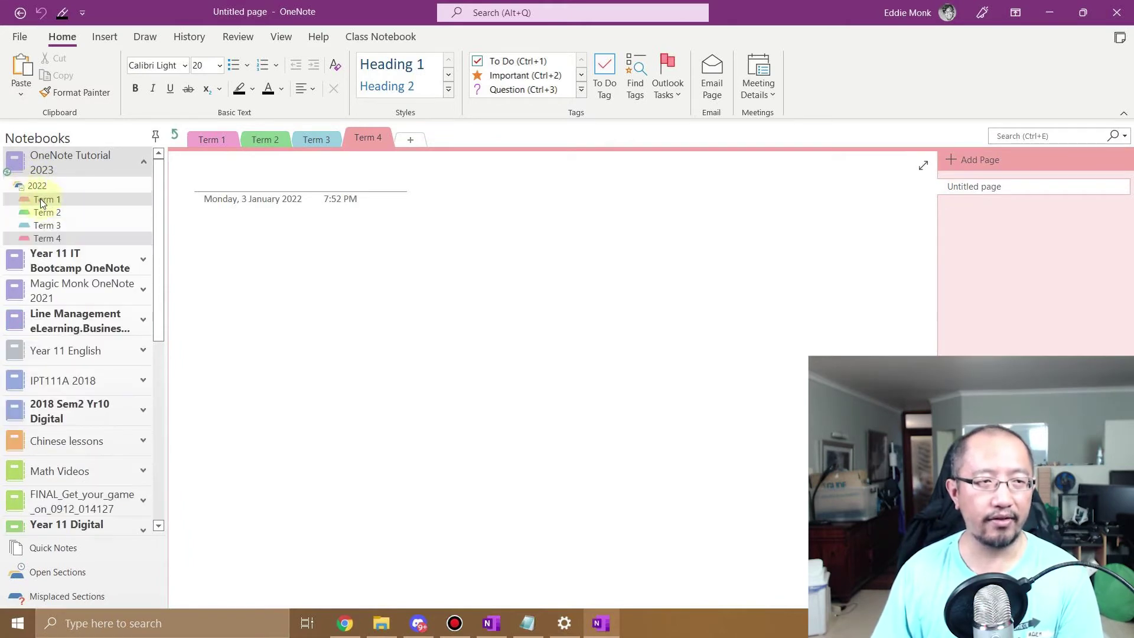
left_click(22, 187)
right_click(60, 187)
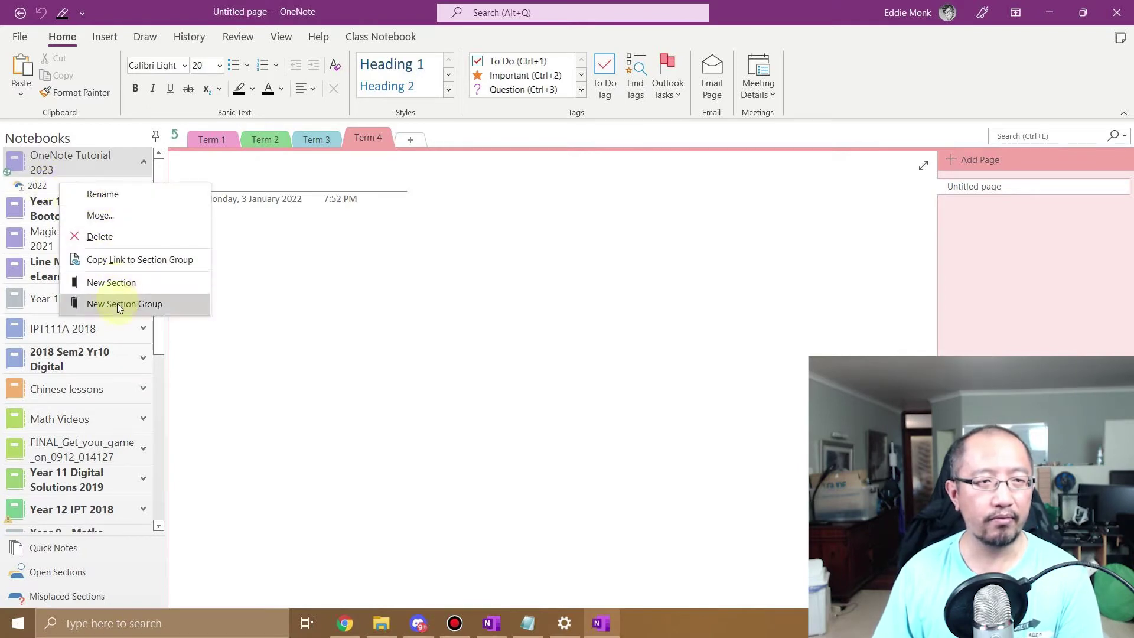
left_click(94, 194)
left_click(80, 186)
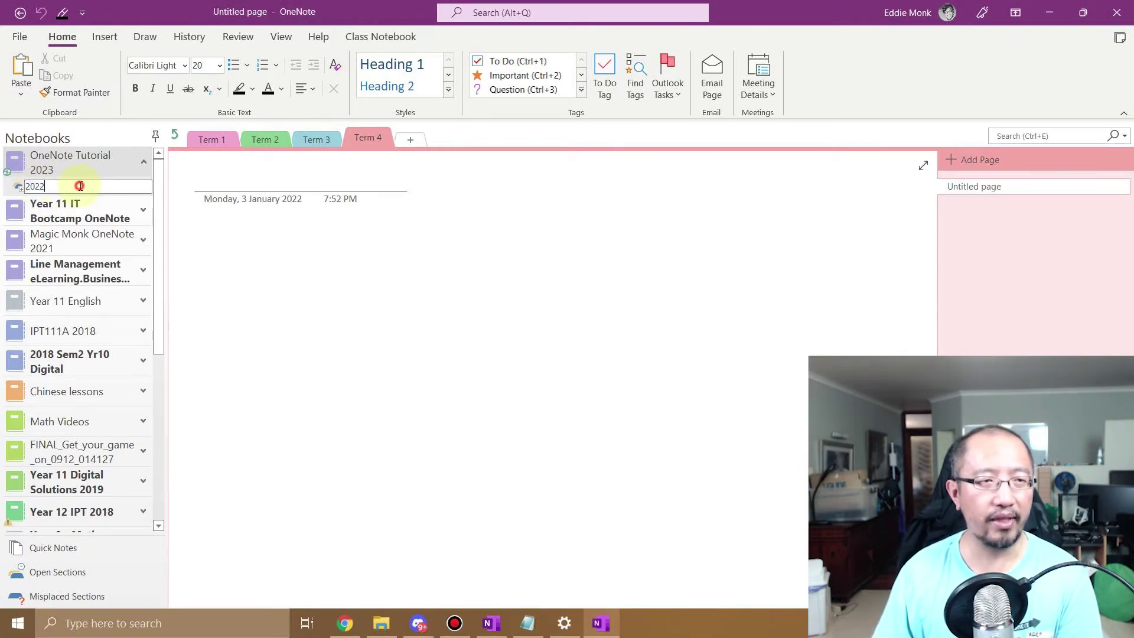
key("Return")
right_click(67, 186)
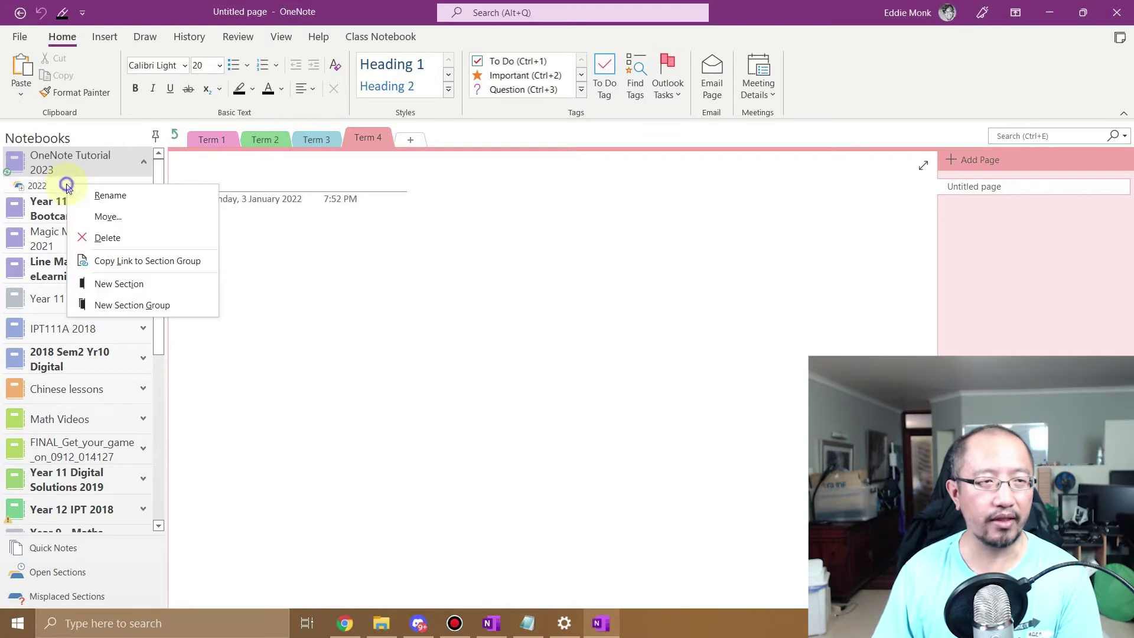
left_click(30, 190)
Create a new section group named 2023 inside the 2022 section group.
right_click(34, 189)
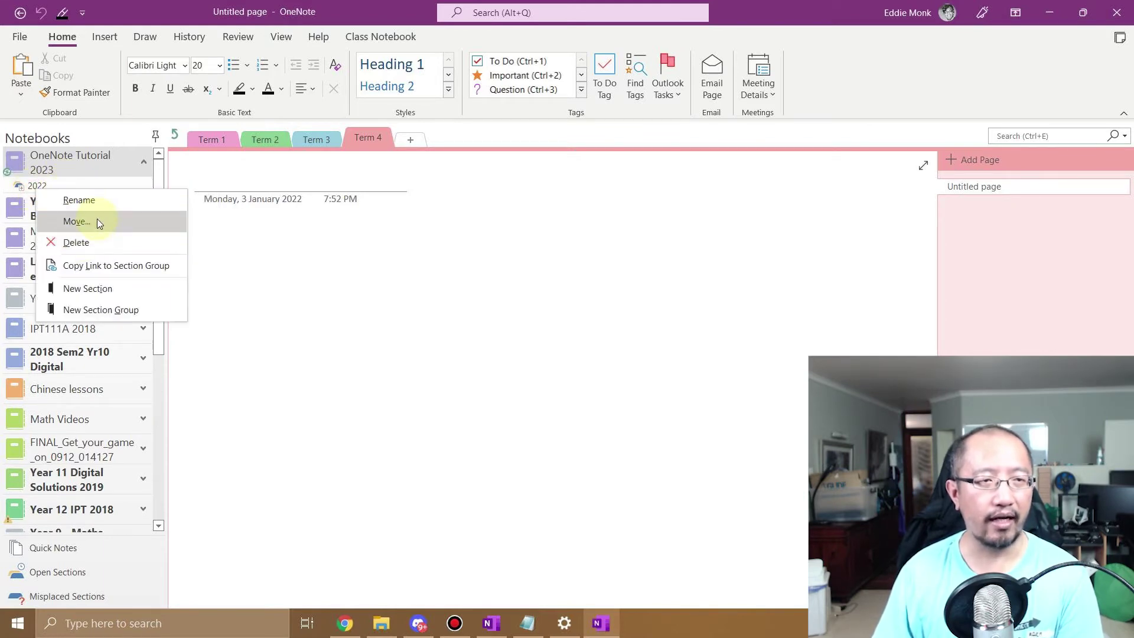
left_click(86, 310)
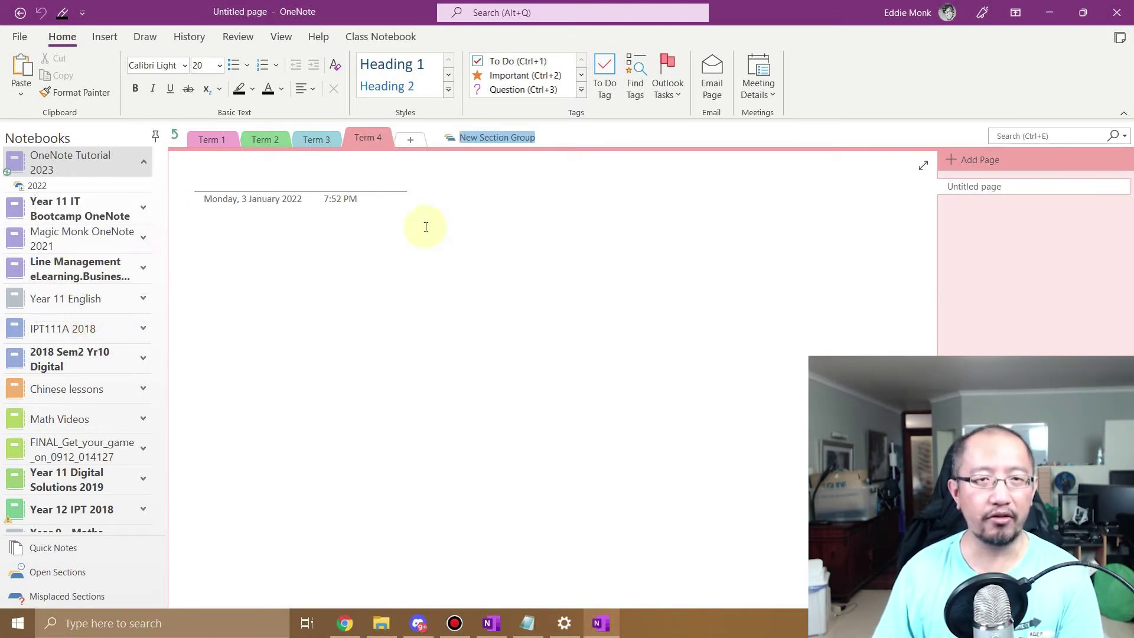
type("2023")
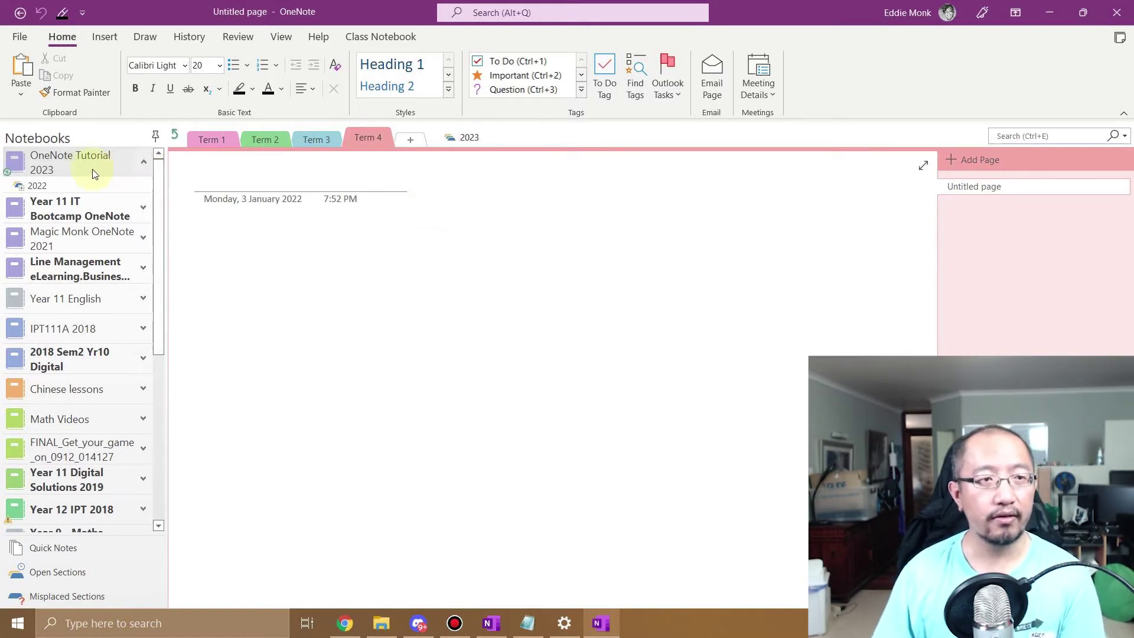
Move the 2023 section group out of 2022 to the top level of the OneNote Tutorial 2023 notebook and open it.
left_click(21, 185)
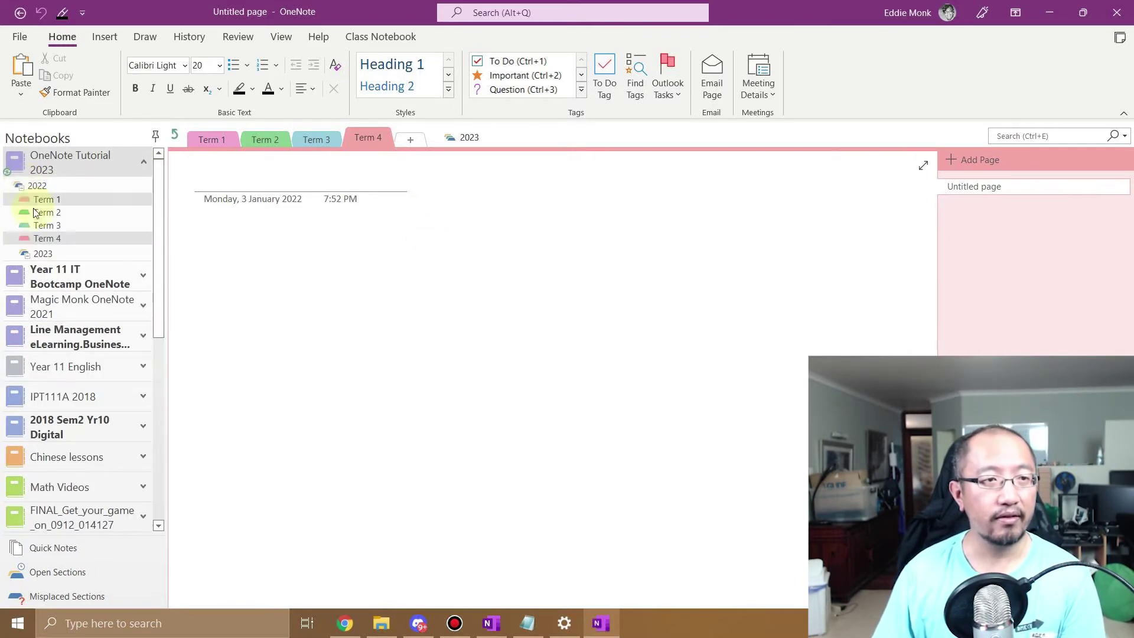
left_click_drag(35, 255, 77, 167)
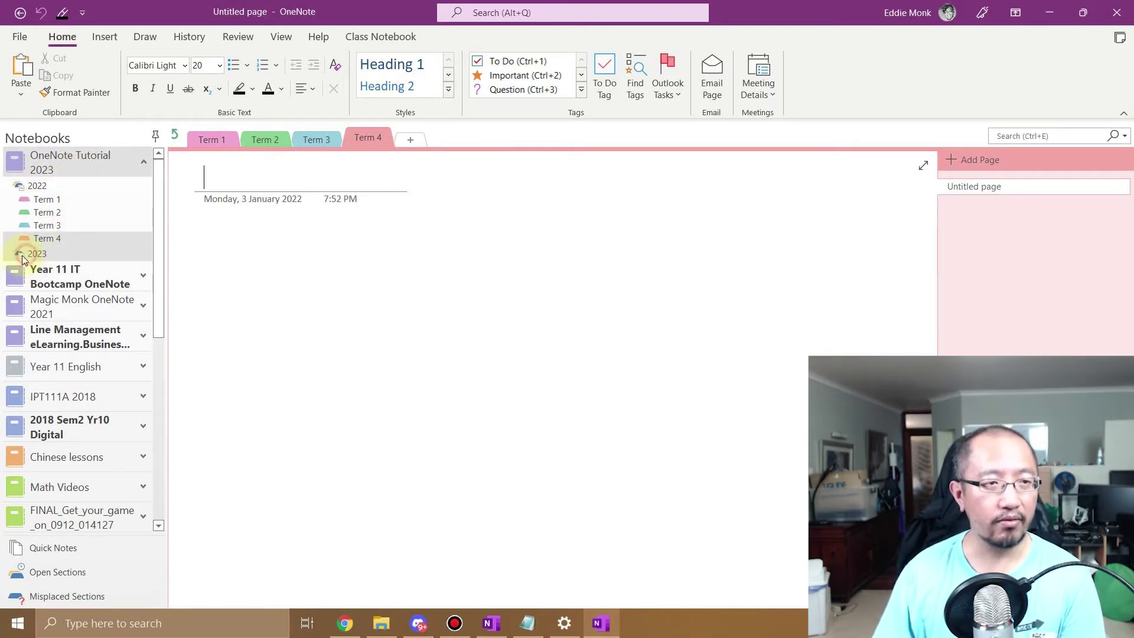
left_click(20, 186)
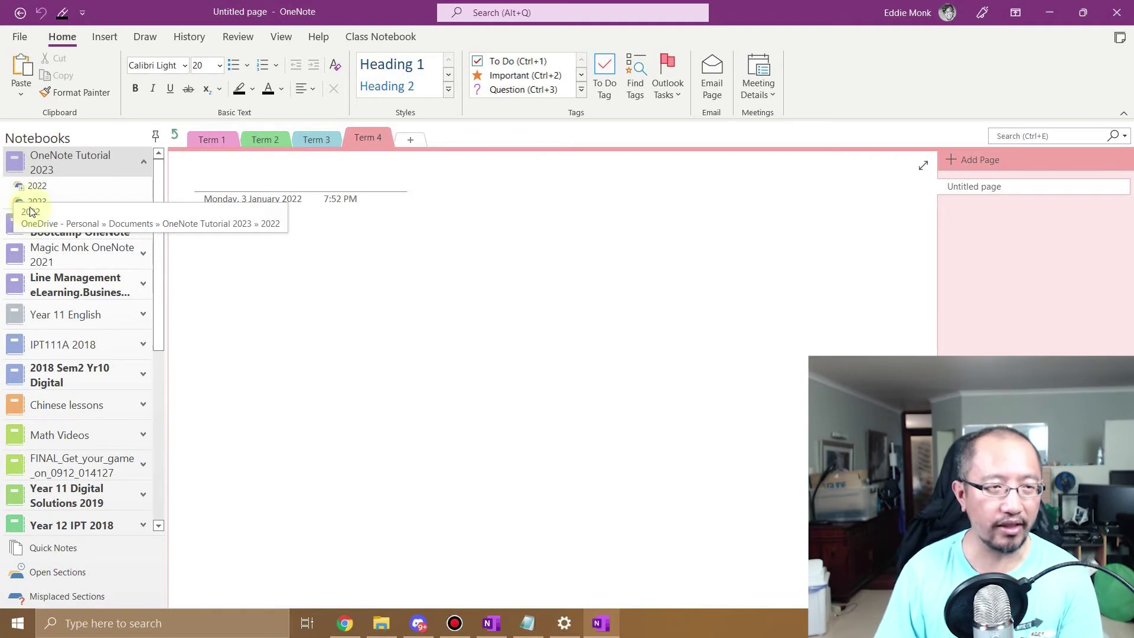
left_click(36, 203)
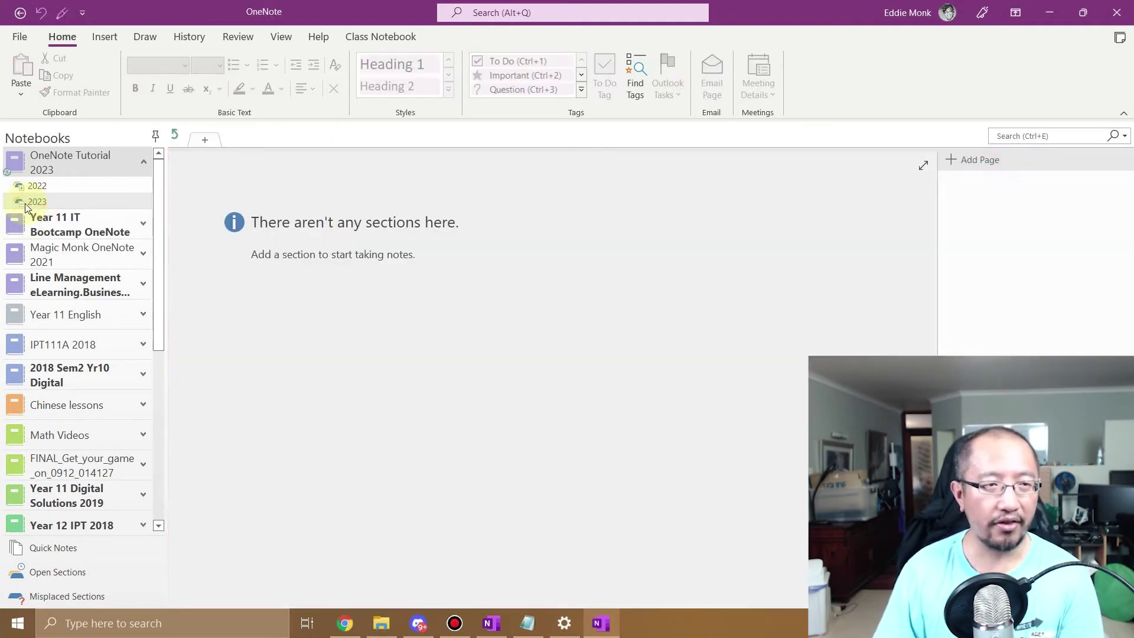
Copy the Term 1 section from the 2022 section group into the 2023 section group of the OneNote Tutorial 2023 notebook.
left_click(20, 189)
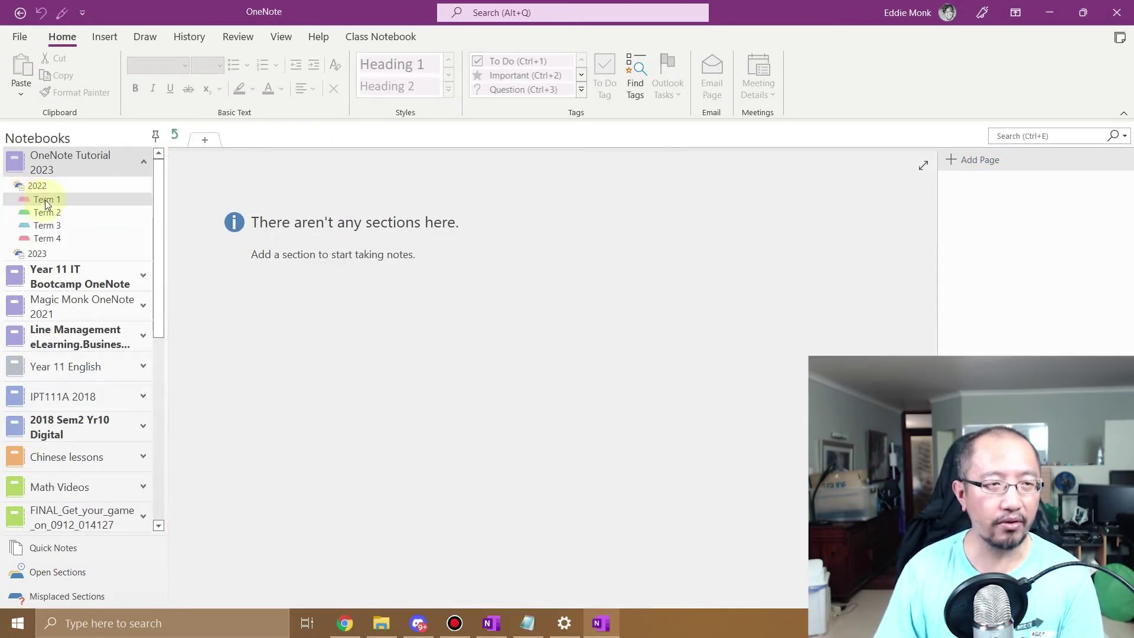
left_click(46, 201)
right_click(46, 201)
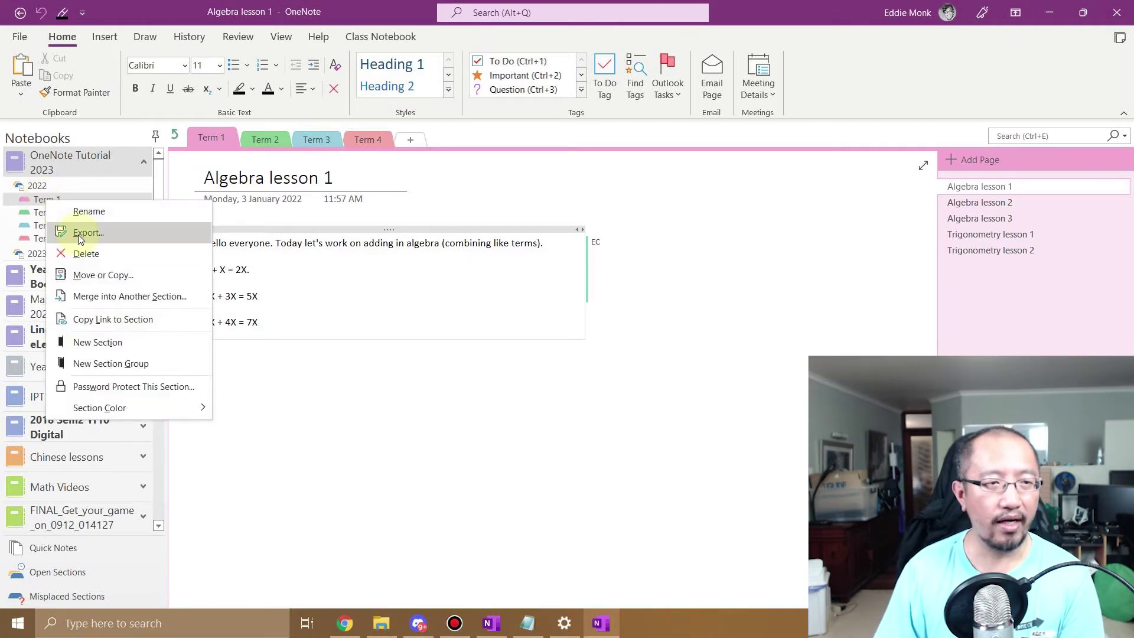
left_click(111, 282)
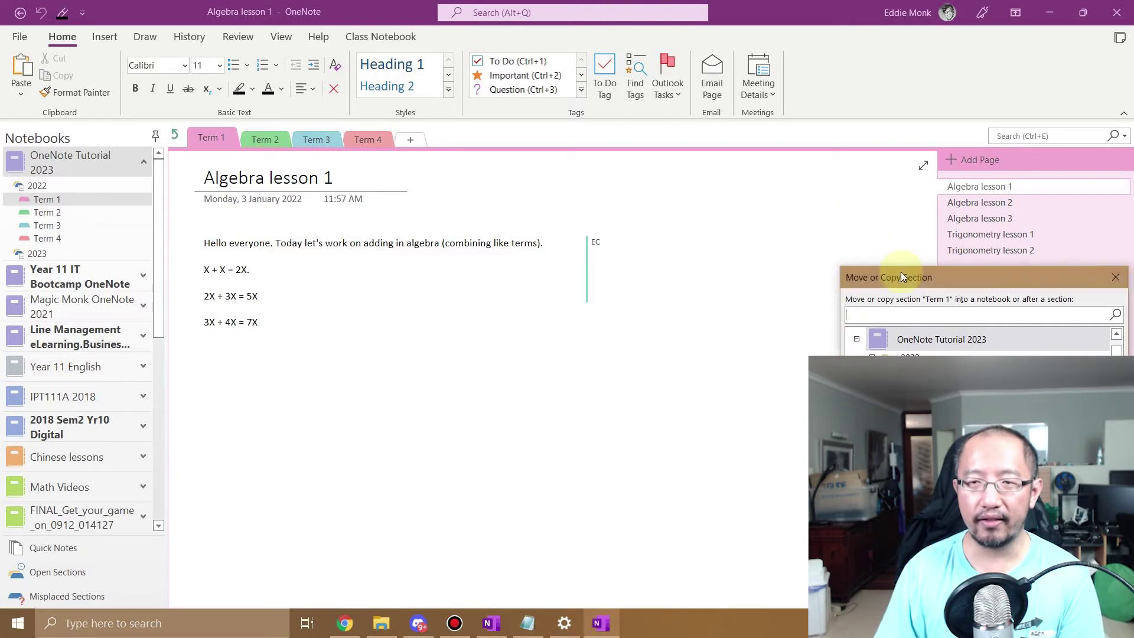
left_click_drag(901, 273, 599, 128)
left_click(605, 274)
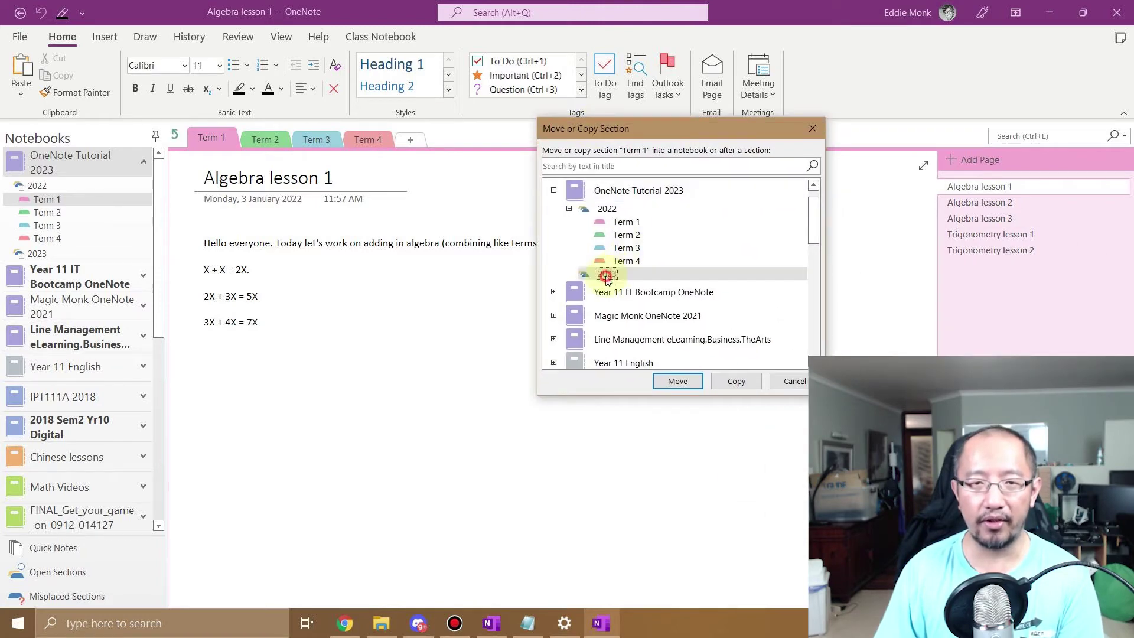
left_click(735, 382)
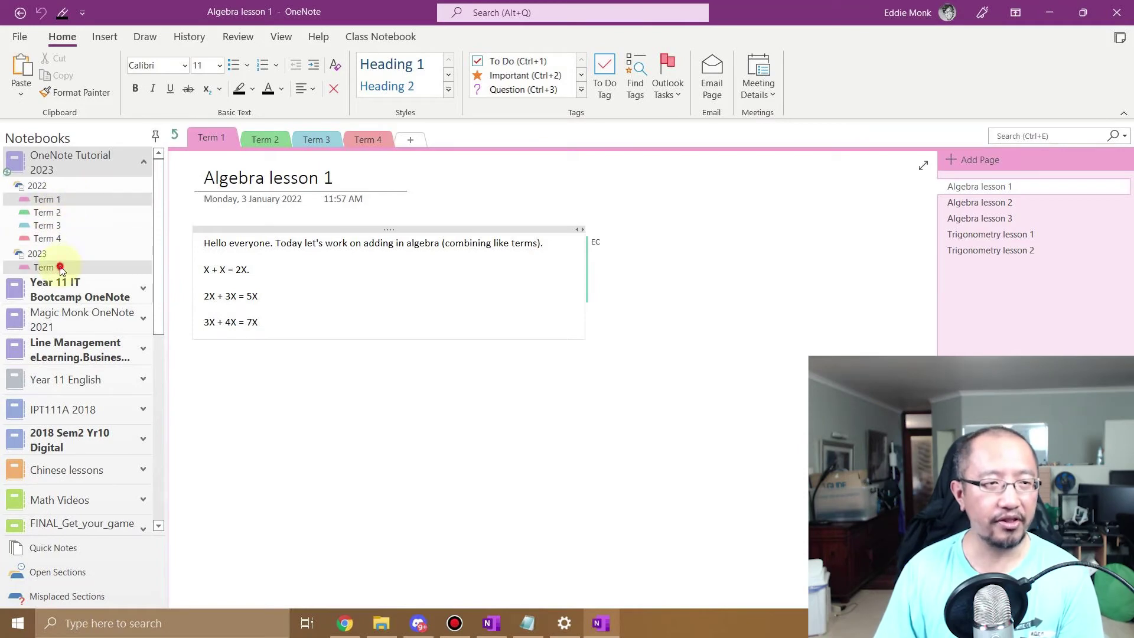
left_click(61, 222)
left_click(59, 201)
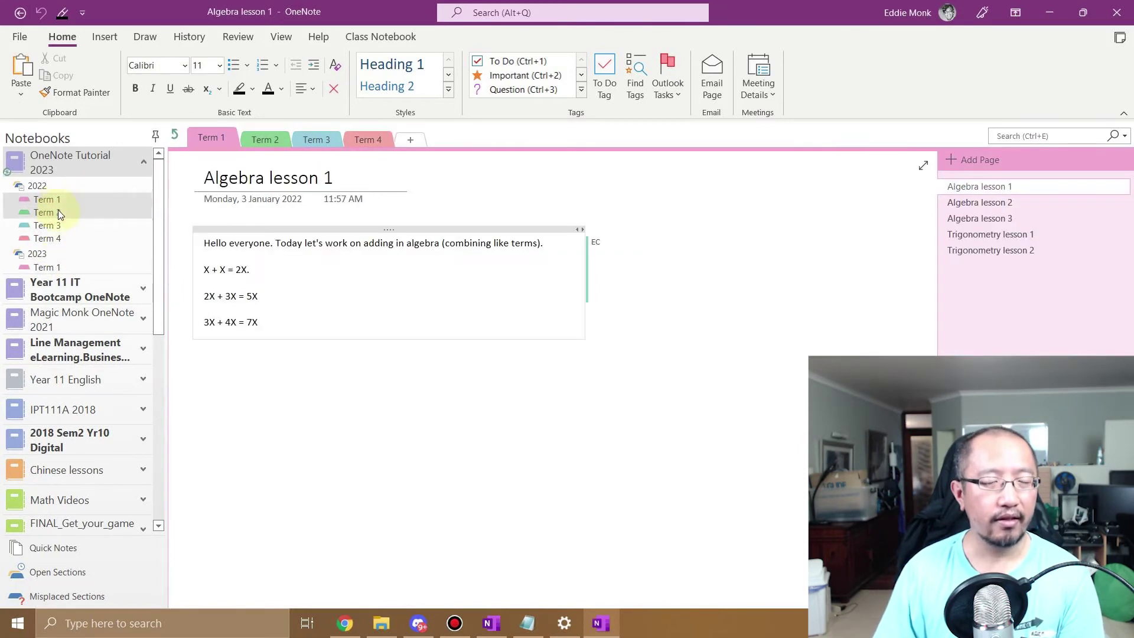
Copy the Term 2 section from the 2022 section group into the 2023 section group.
left_click(58, 211)
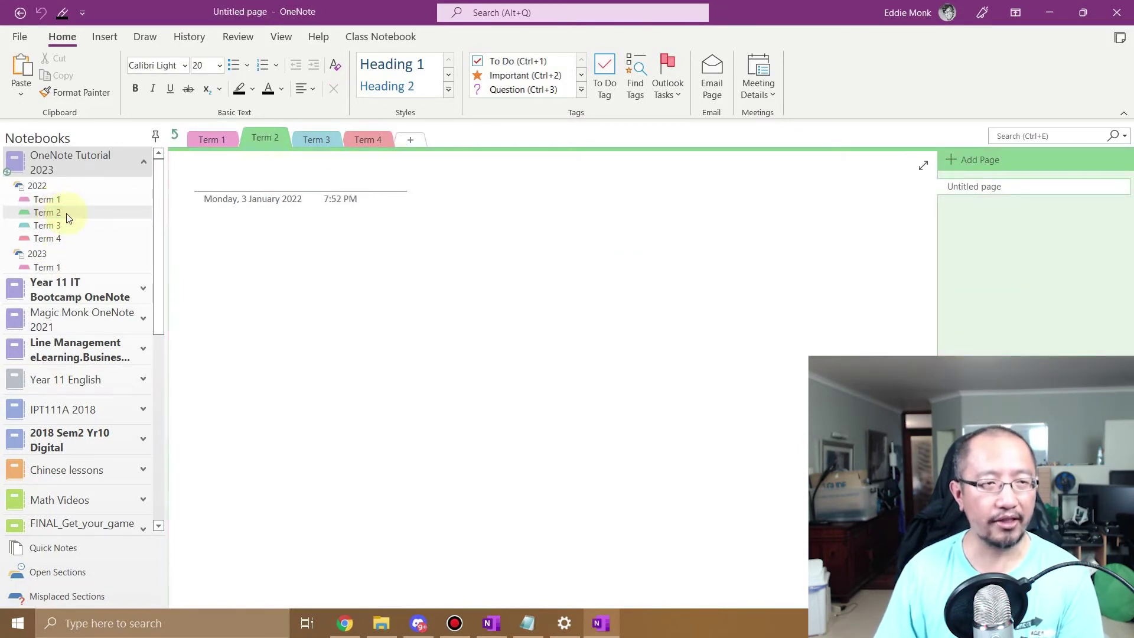
right_click(65, 215)
left_click(118, 288)
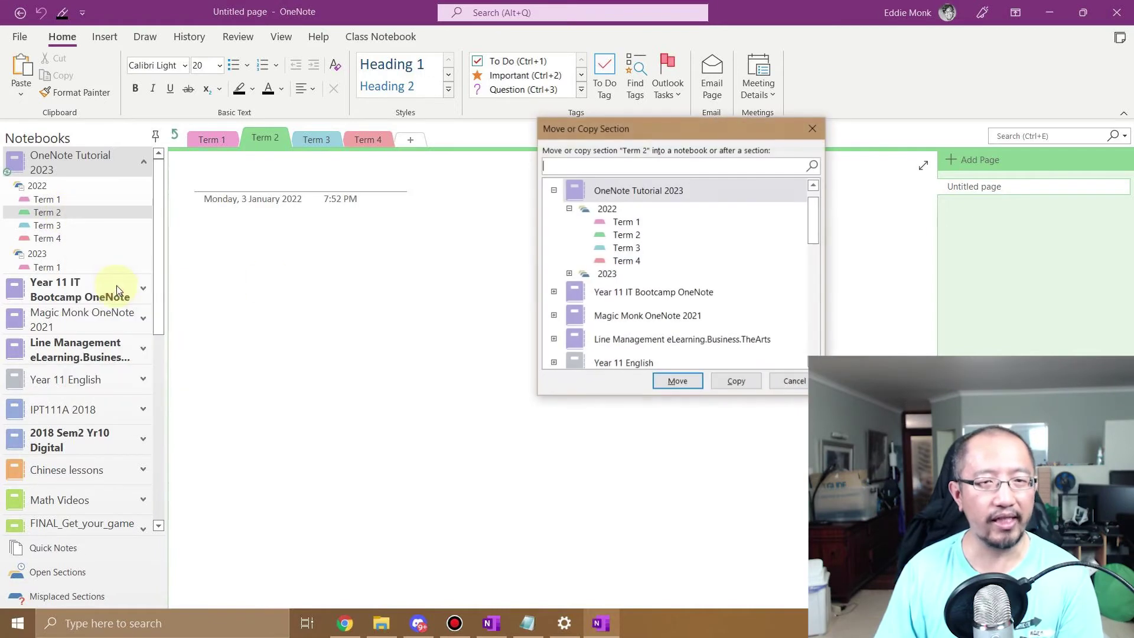
left_click(620, 278)
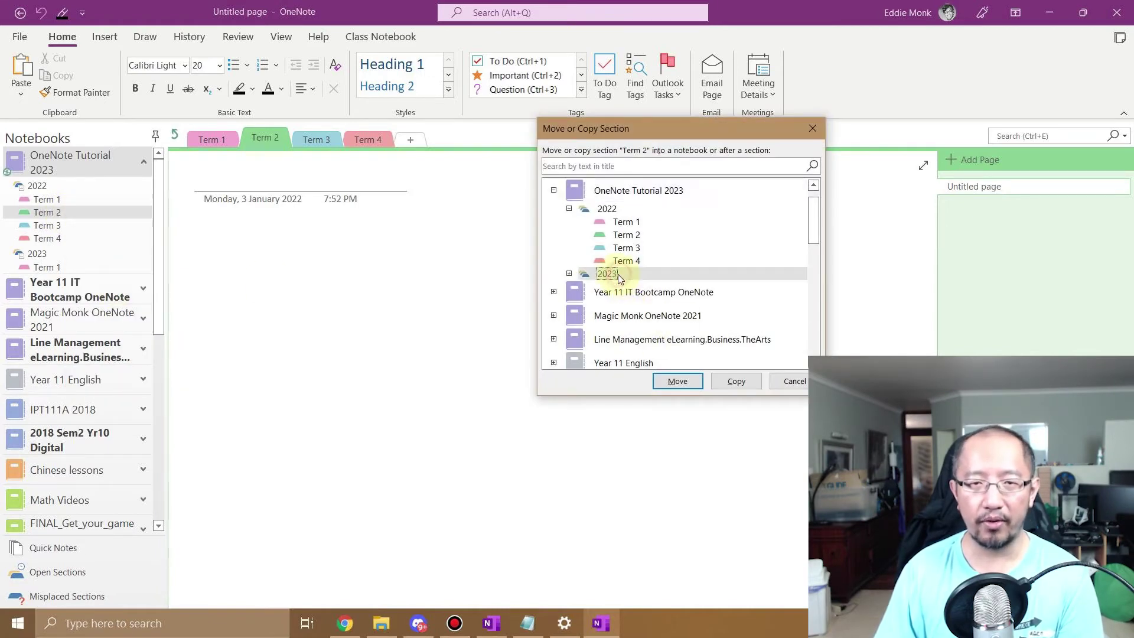
left_click(733, 382)
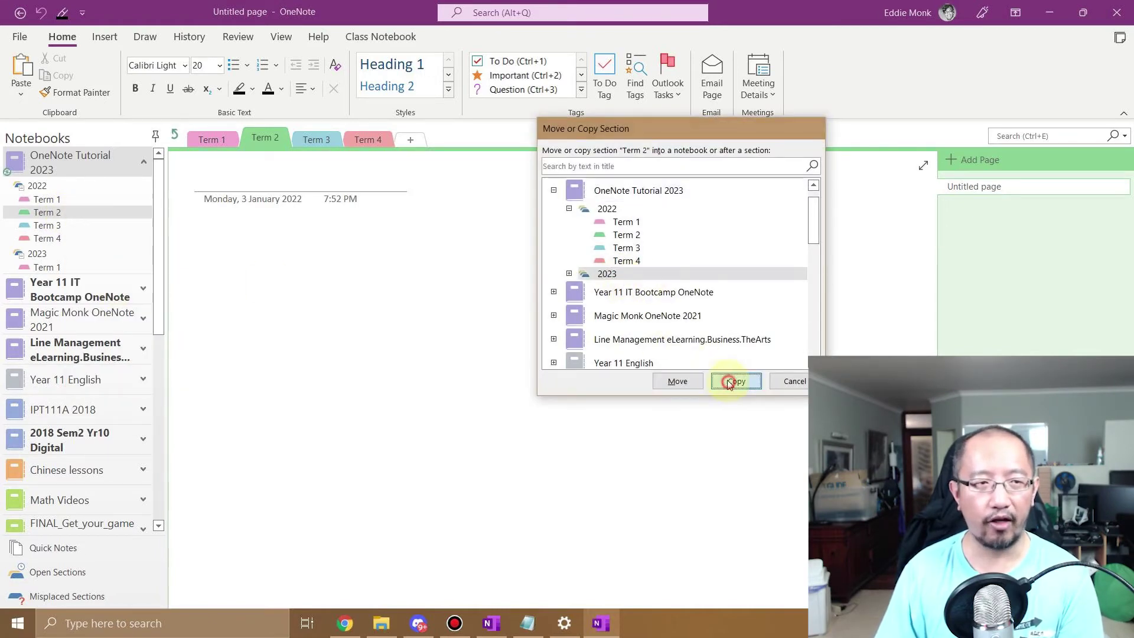
left_click(66, 199)
left_click(65, 213)
left_click(70, 225)
left_click(68, 238)
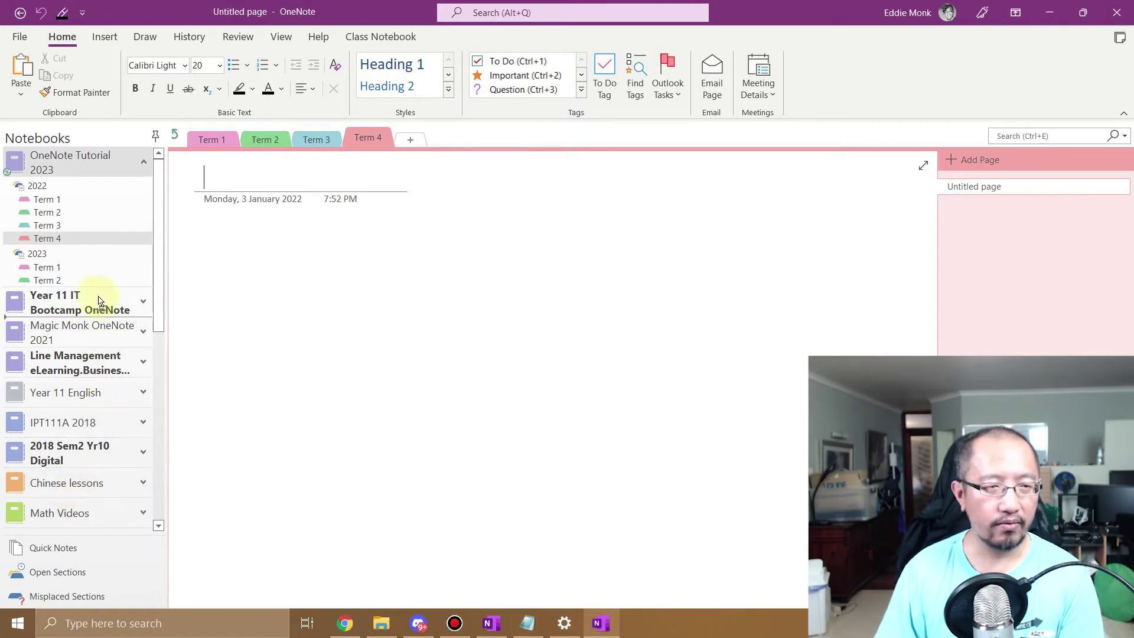
Move the Chinese lessons notebook directly below OneNote Tutorial 2023 and expand it to show its sections.
left_click_drag(99, 302, 97, 289)
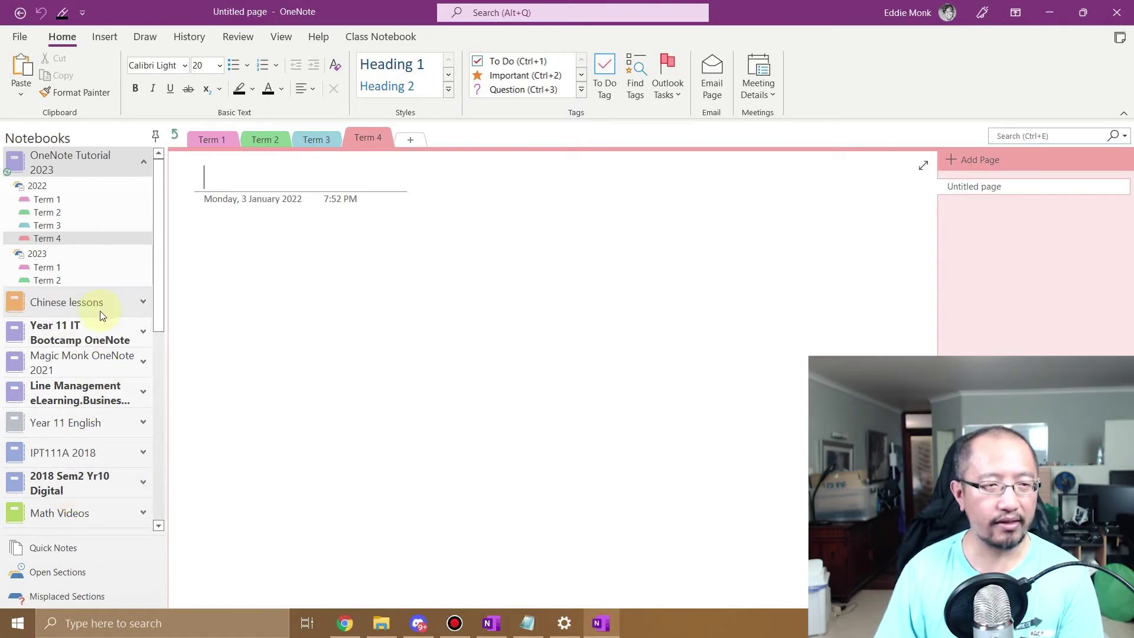
left_click(144, 302)
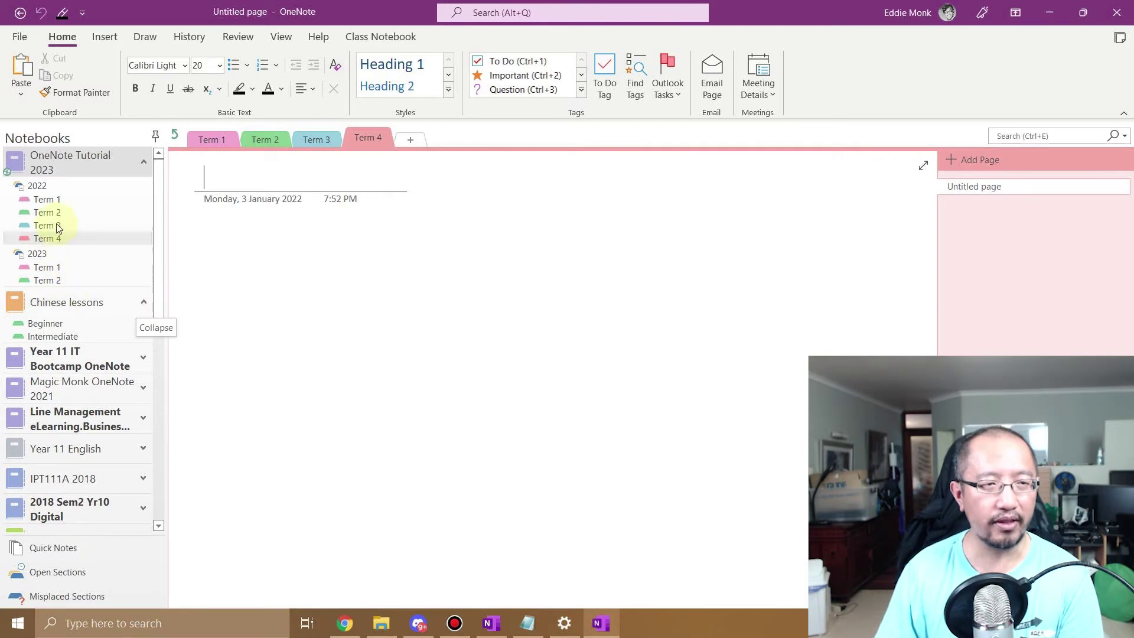
Copy the Term 1 section from the 2022 group into the Chinese lessons notebook and open the copied section.
left_click(57, 199)
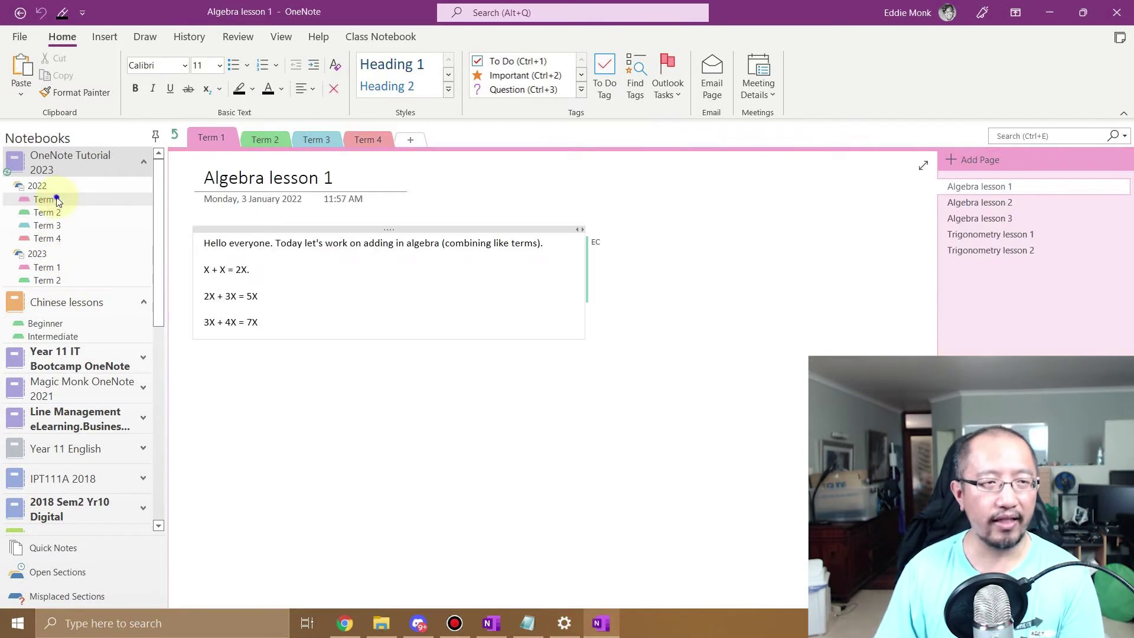
right_click(57, 201)
left_click(113, 273)
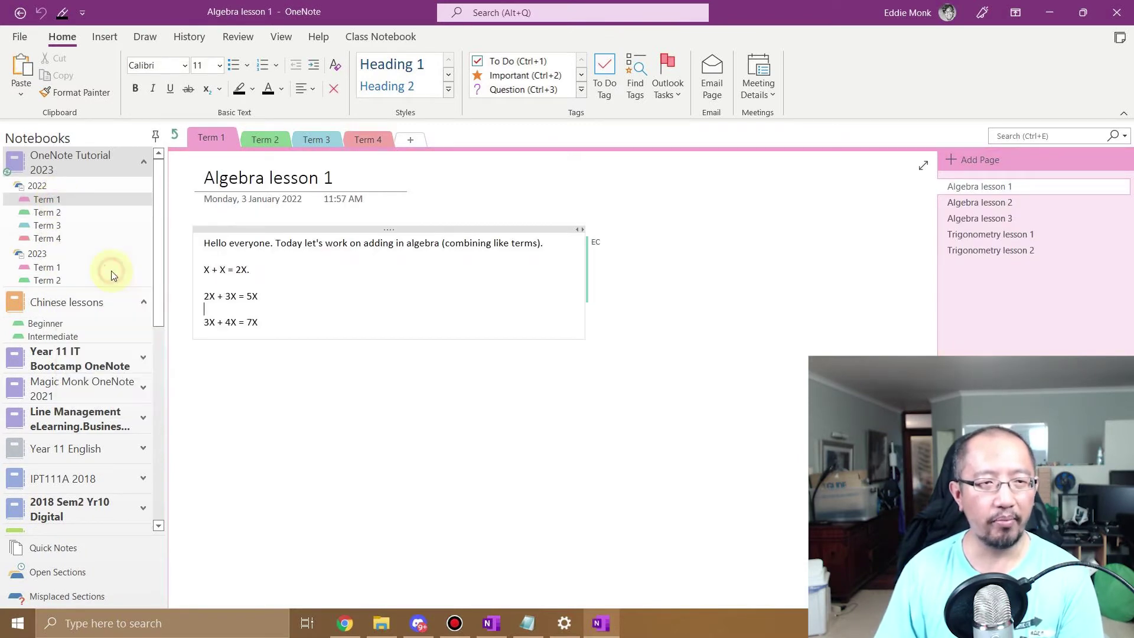
left_click(625, 295)
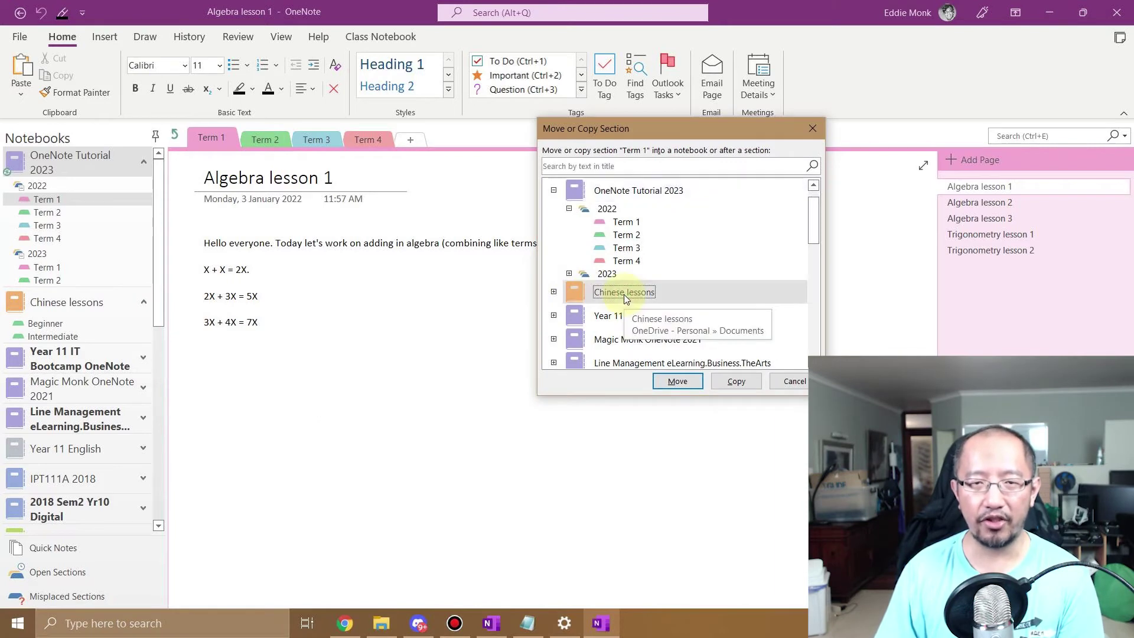
left_click(732, 383)
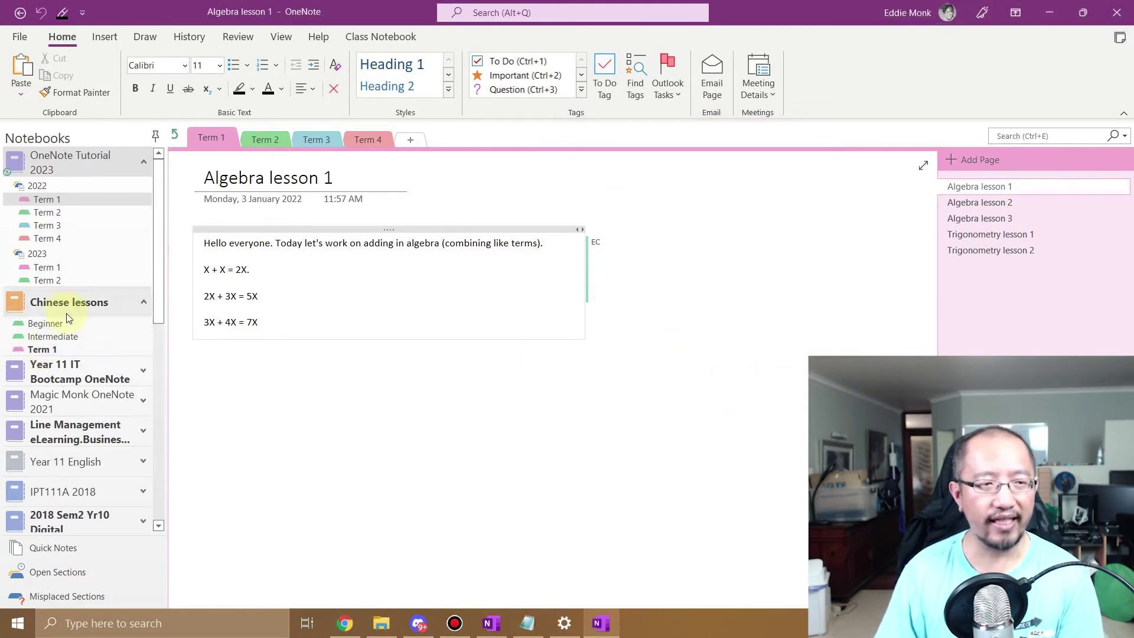
left_click(62, 348)
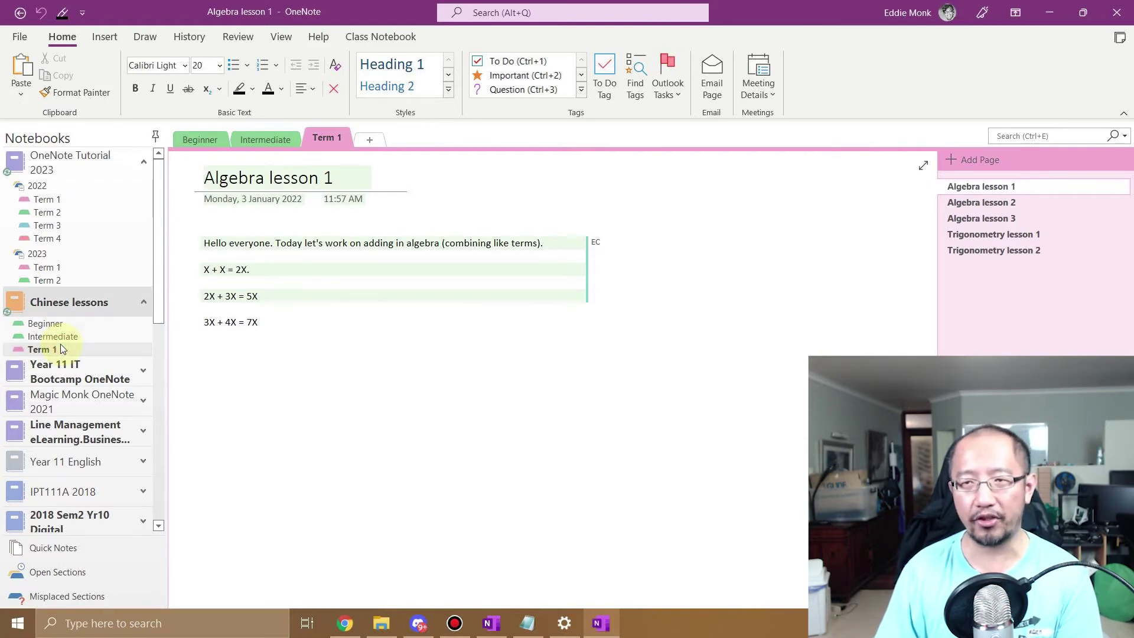
left_click(61, 338)
left_click(56, 349)
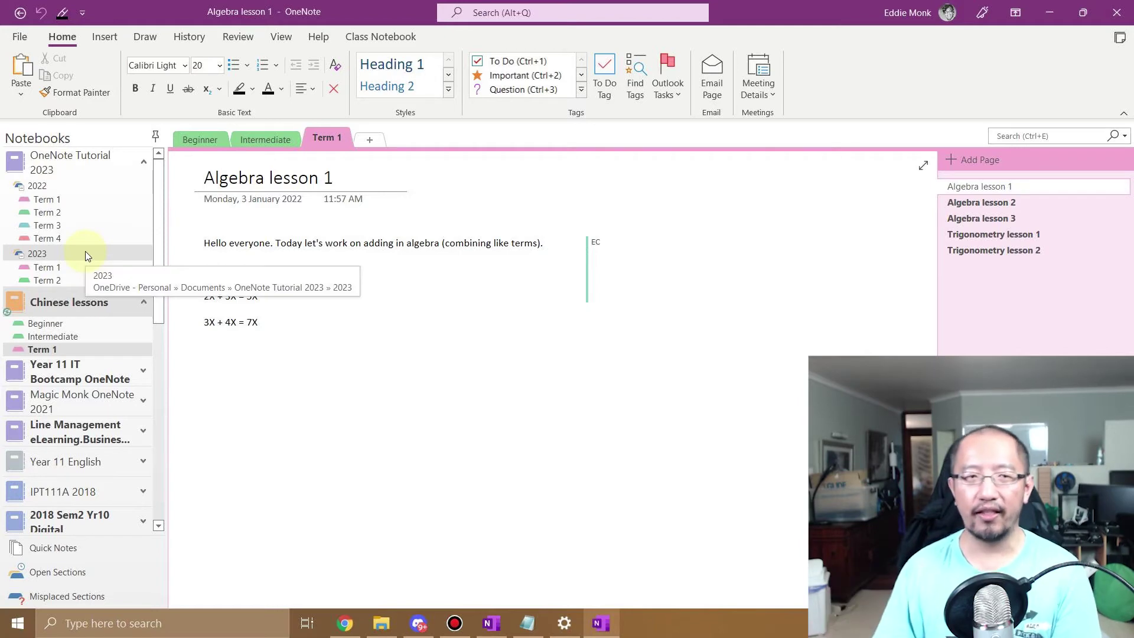
Copy the Algebra lesson 1 page from the 2022 group's Term 1 section into its Term 2 section.
left_click(114, 202)
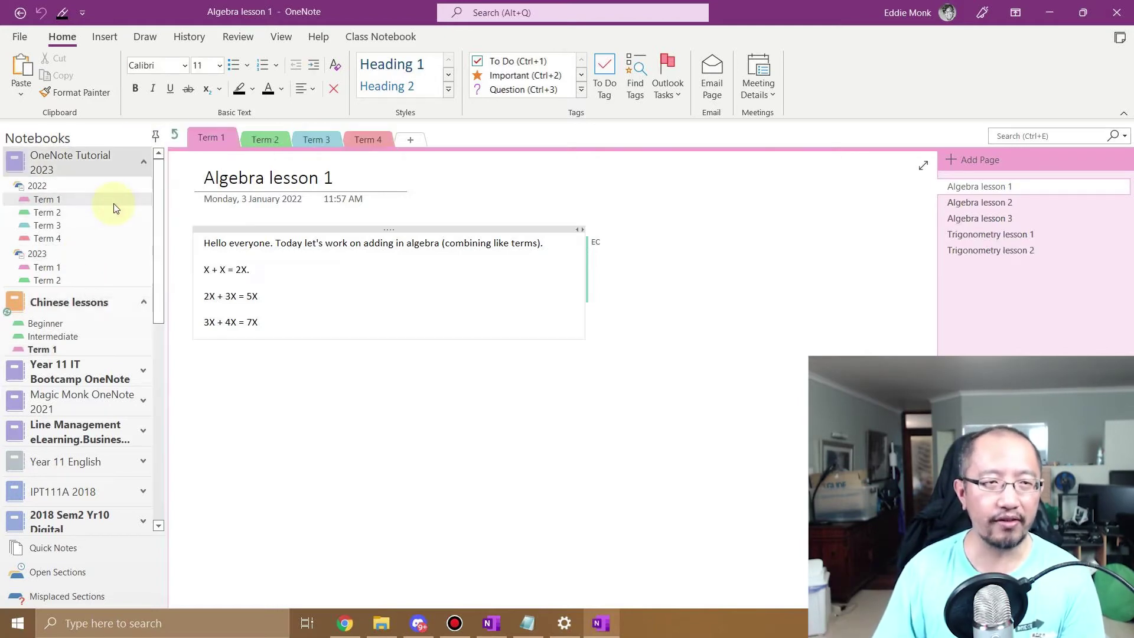
left_click(102, 211)
left_click(106, 199)
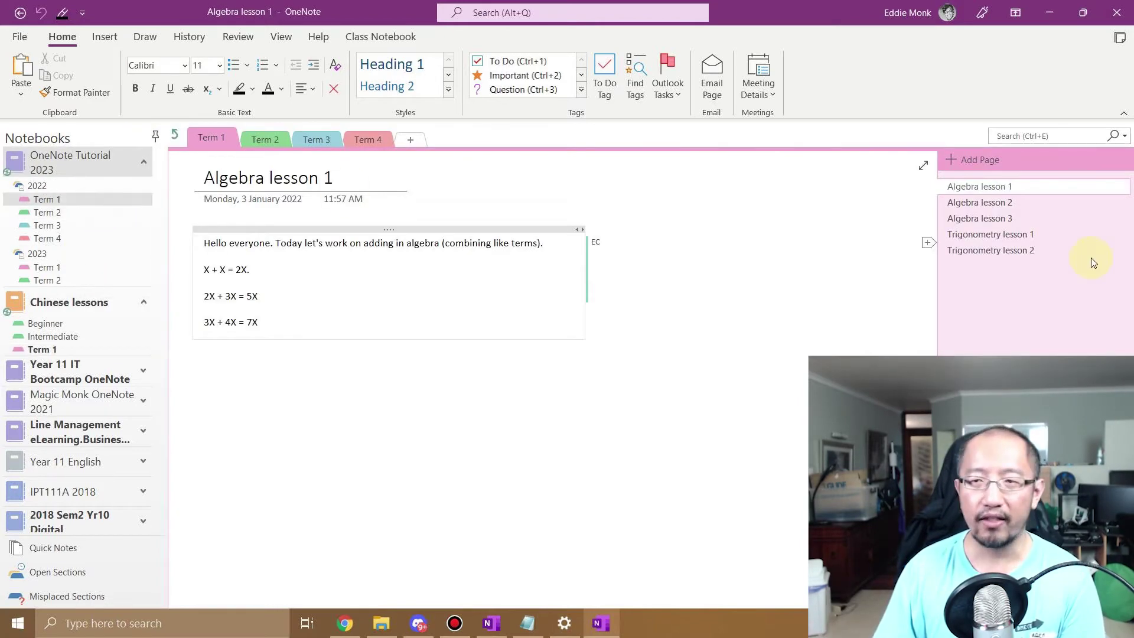
left_click(1011, 186)
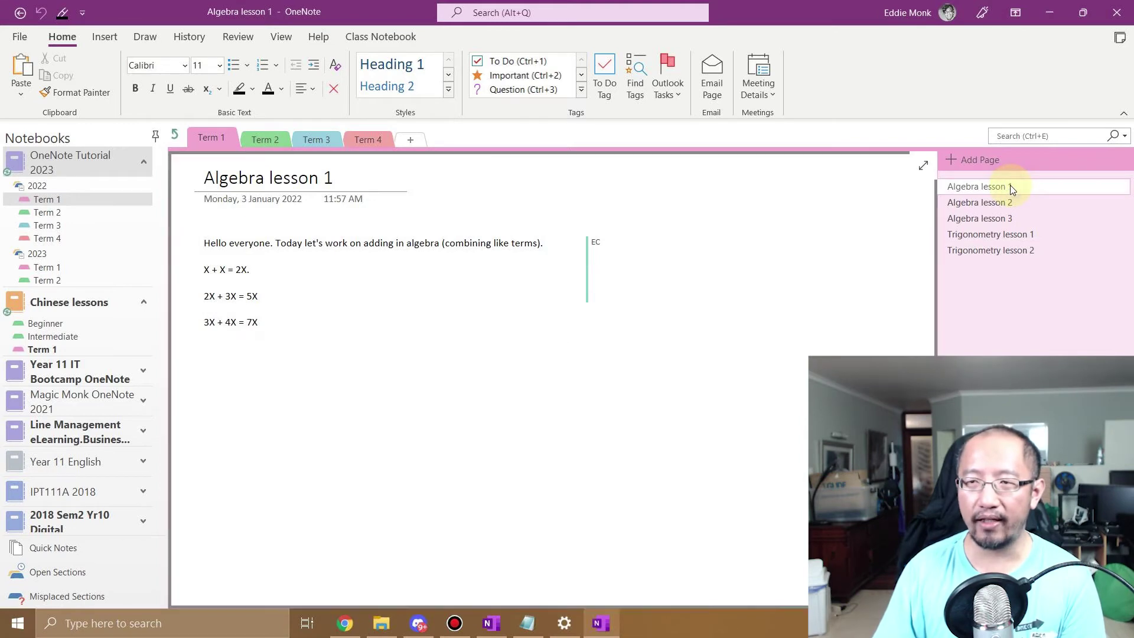
right_click(982, 206)
left_click(921, 257)
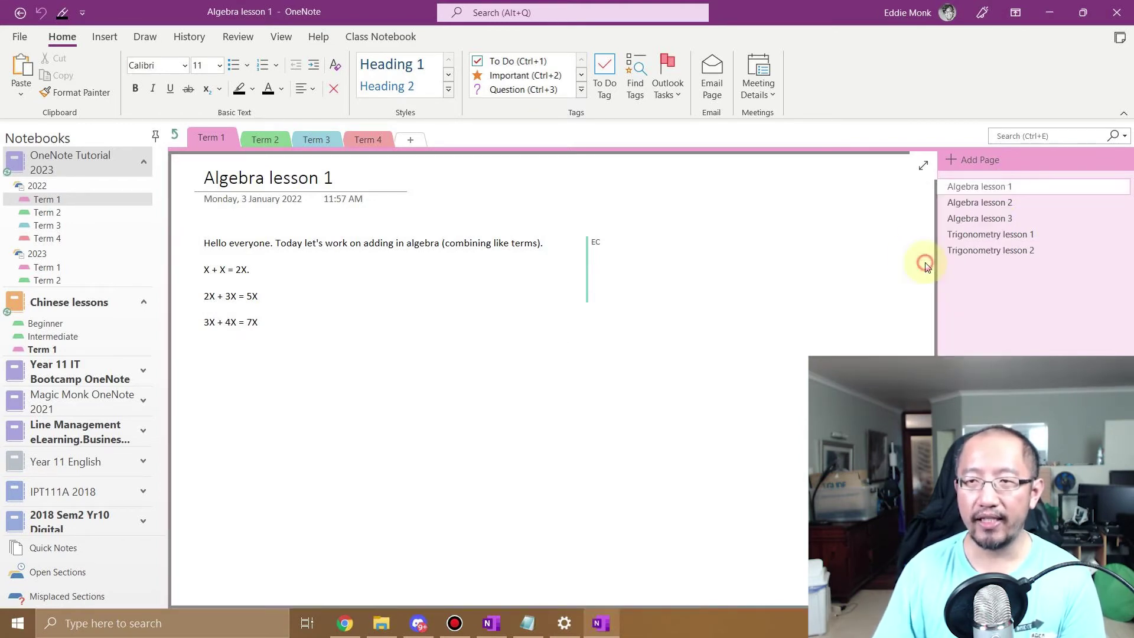
left_click(109, 215)
right_click(1024, 233)
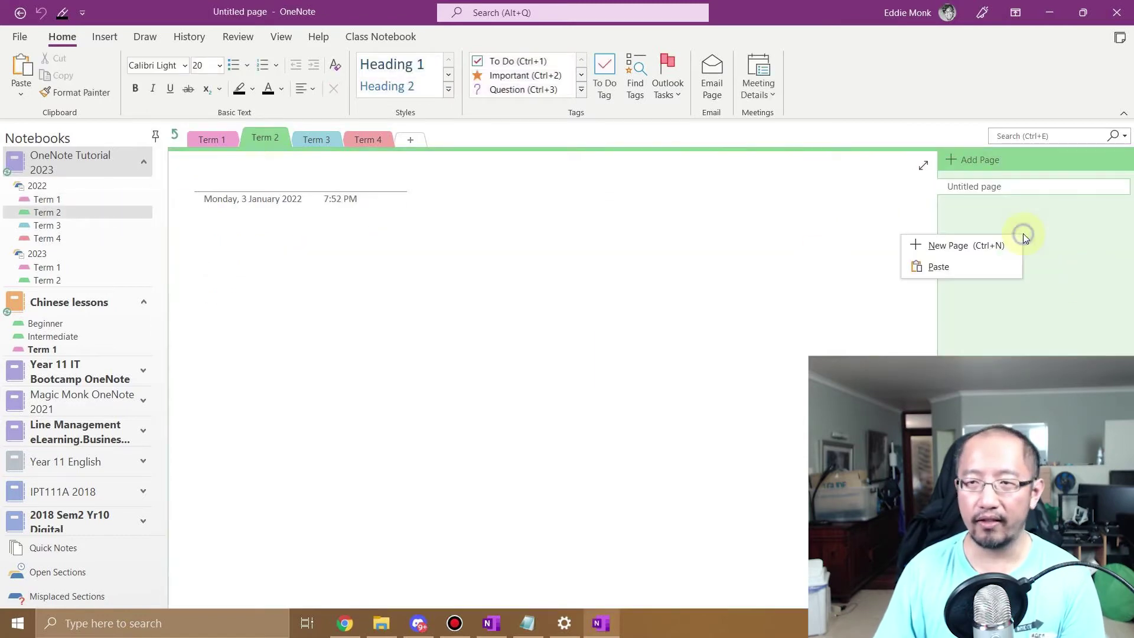
left_click(930, 278)
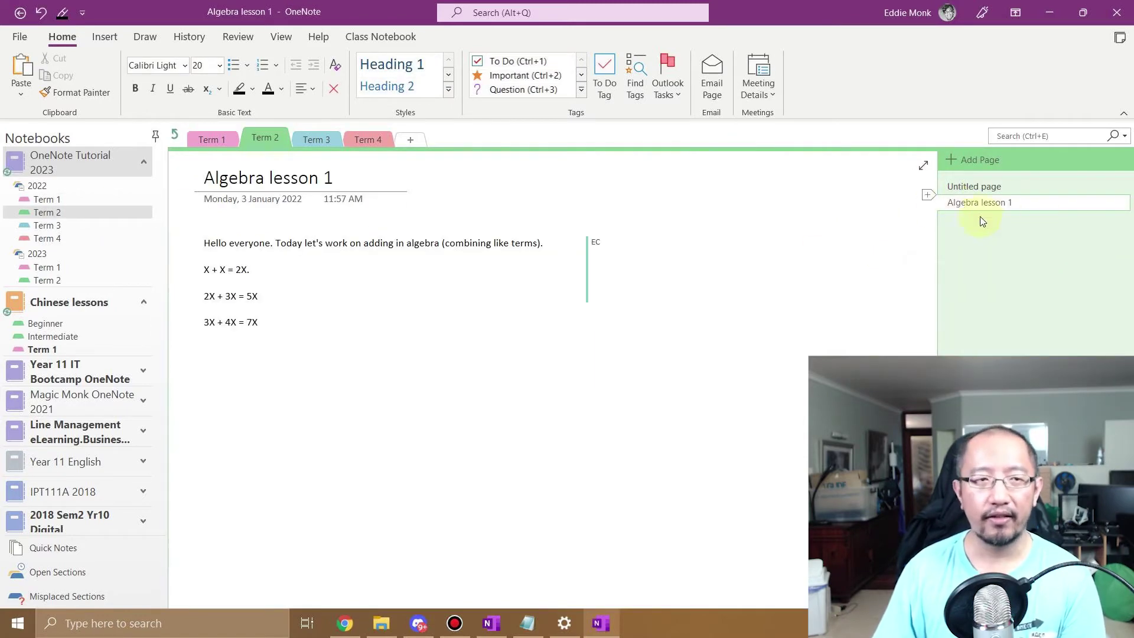
Copy the Algebra lesson 2 page from the 2022 group's Term 1 section into its Term 2 section.
left_click(53, 200)
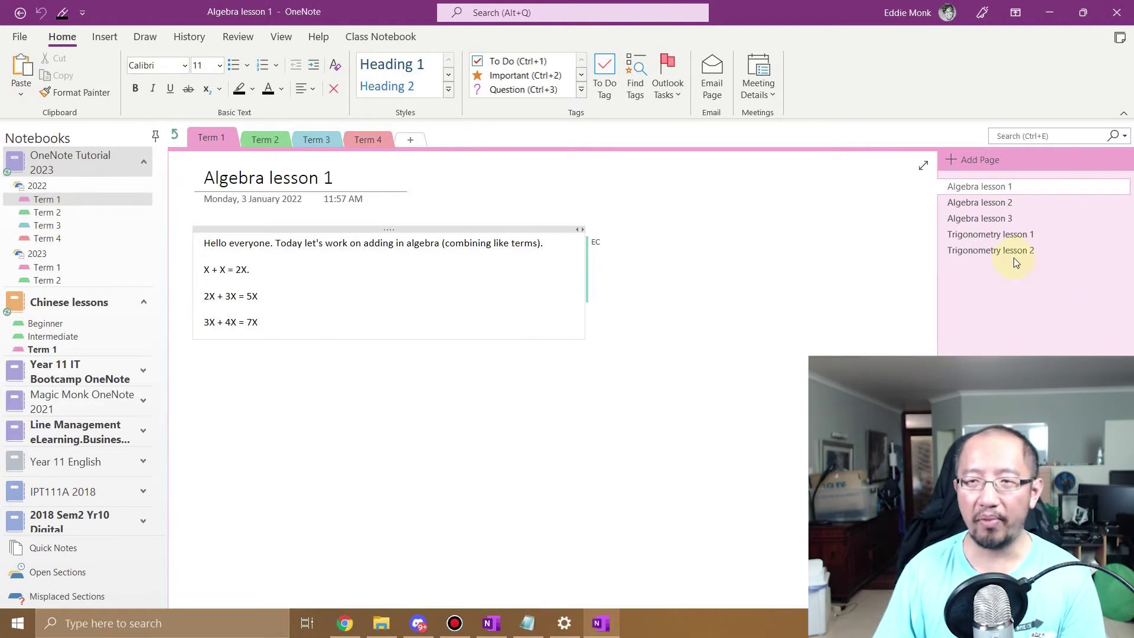
left_click(1022, 204)
right_click(1022, 204)
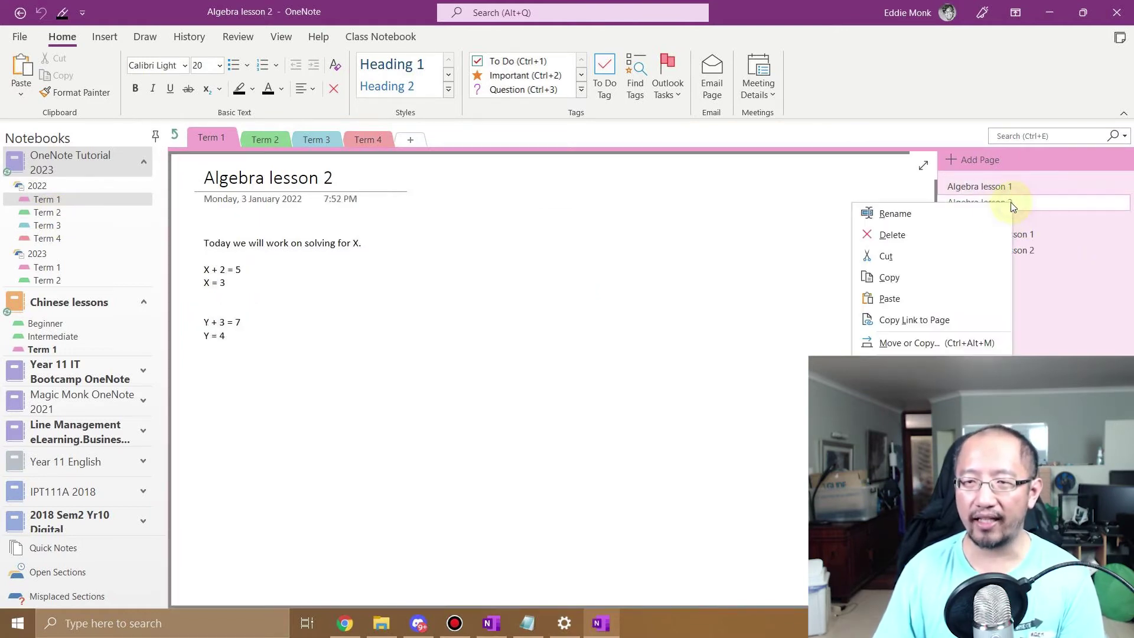
left_click(976, 281)
left_click(66, 217)
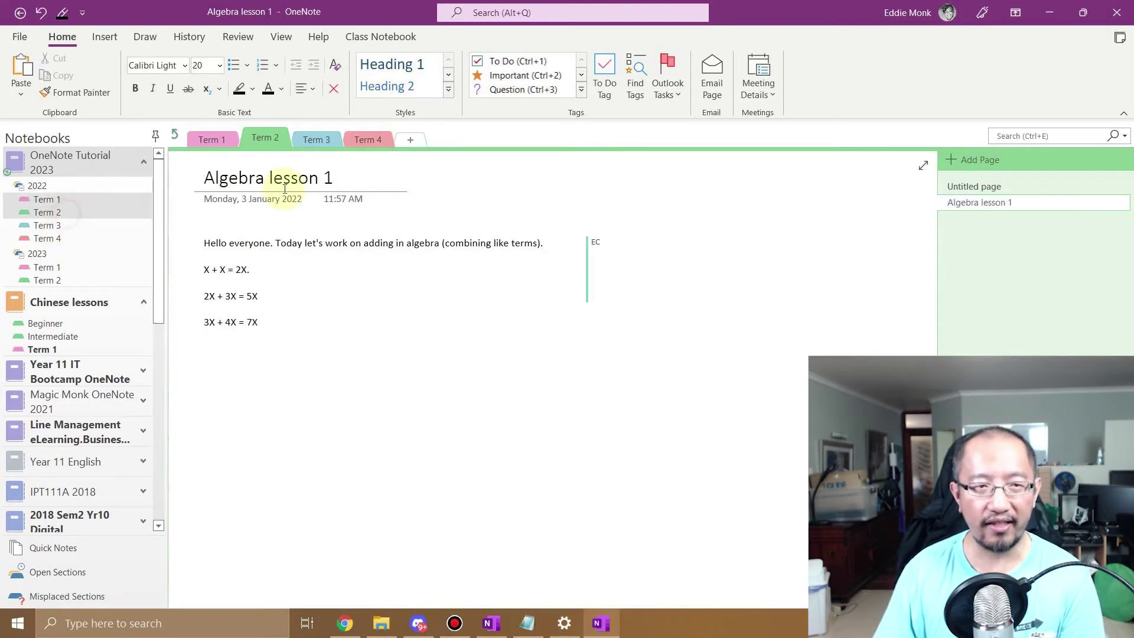
right_click(1046, 232)
left_click(976, 260)
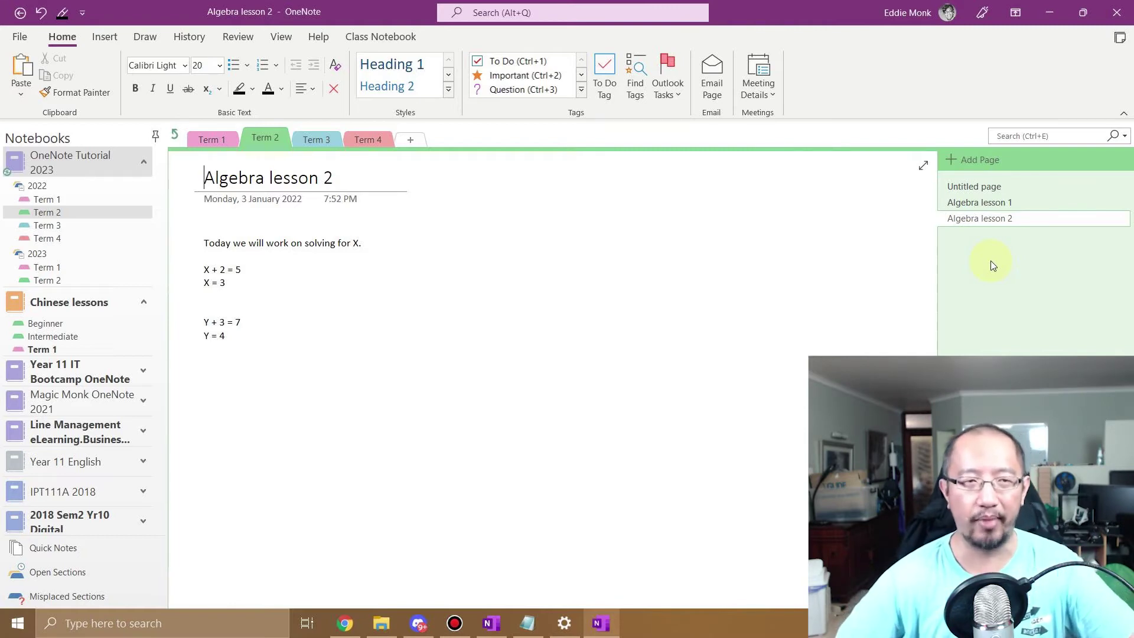
Copy all pages from Algebra lesson 1 to Trigonometry lesson 2 in the 2022 Term 1 section into the 2022 Term 3 section.
left_click(47, 200)
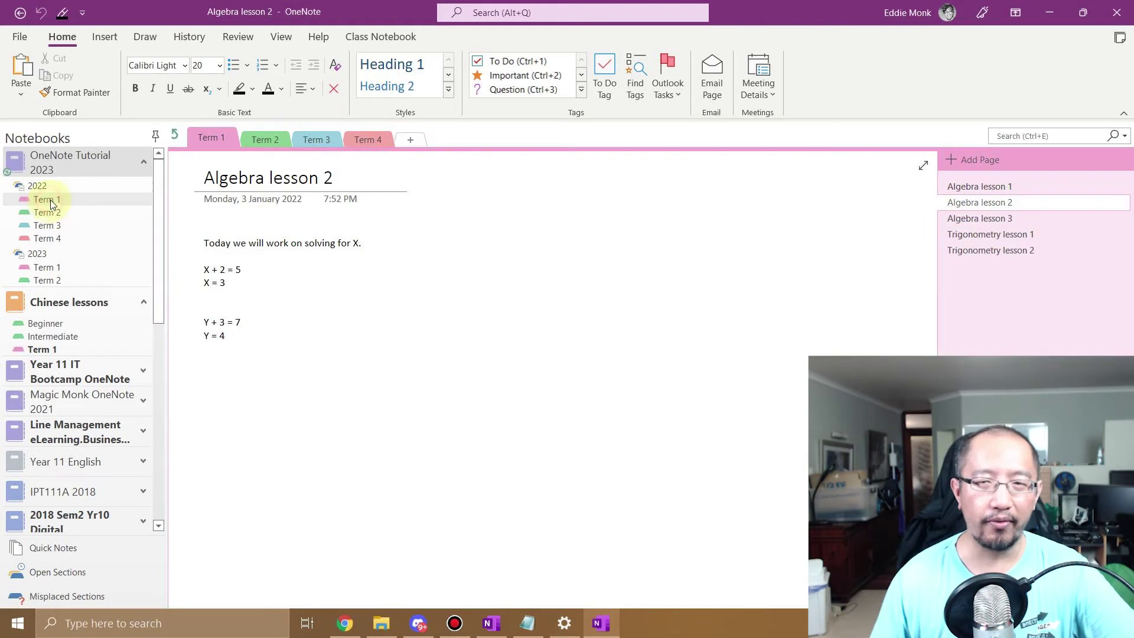
left_click(1025, 189)
left_click(1008, 203)
left_click(1012, 235)
left_click(998, 251)
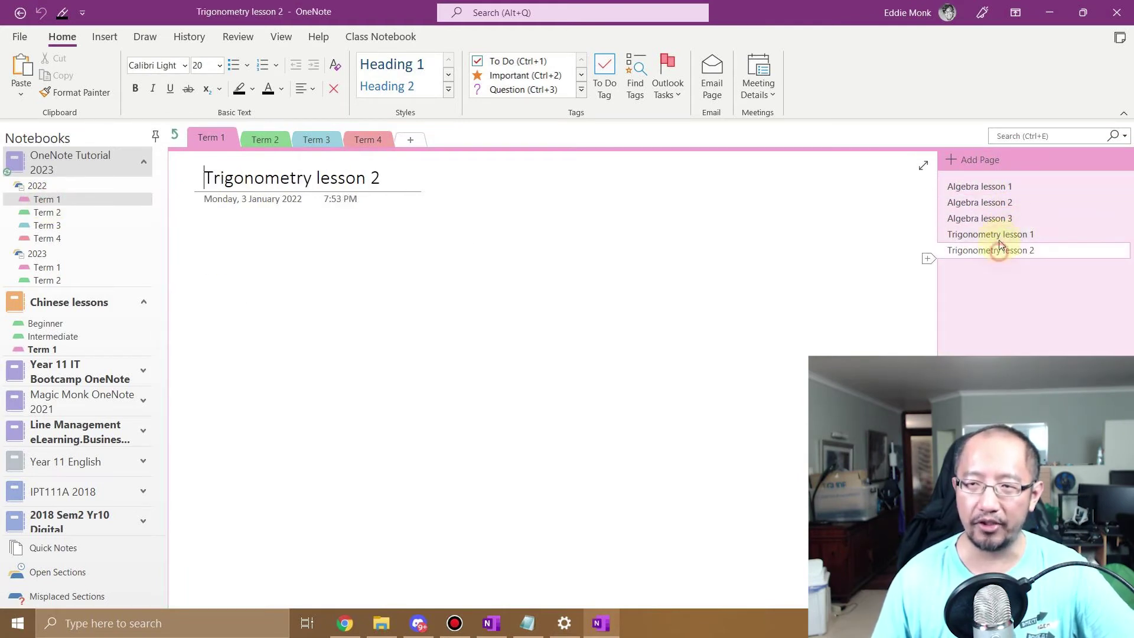
left_click(1005, 189)
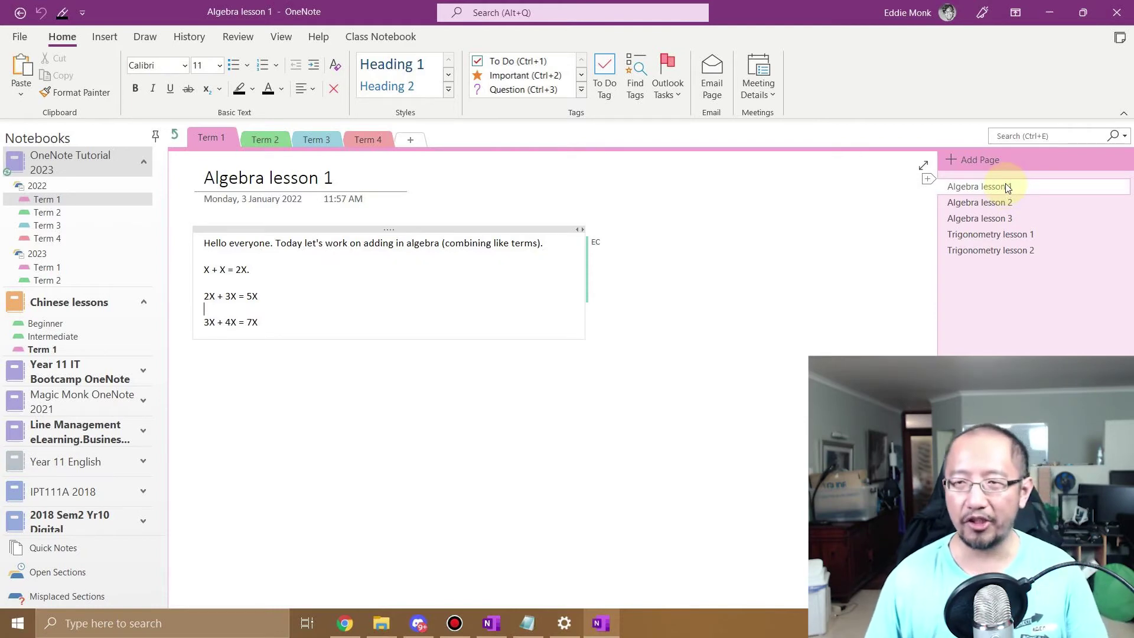
left_click(1003, 252, "shift")
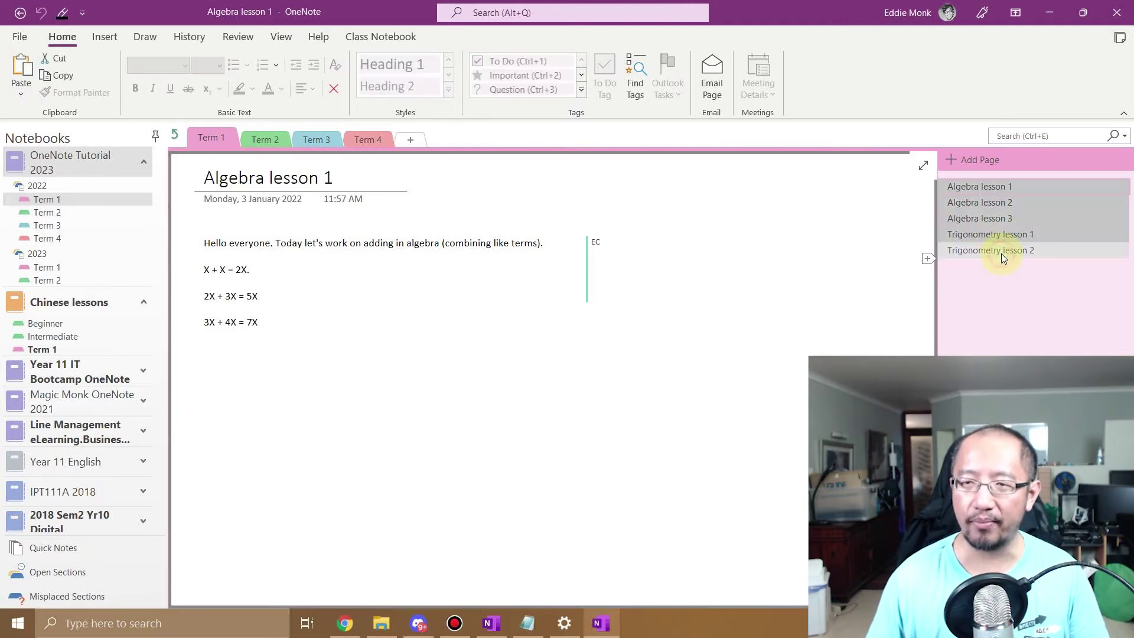
right_click(1001, 214)
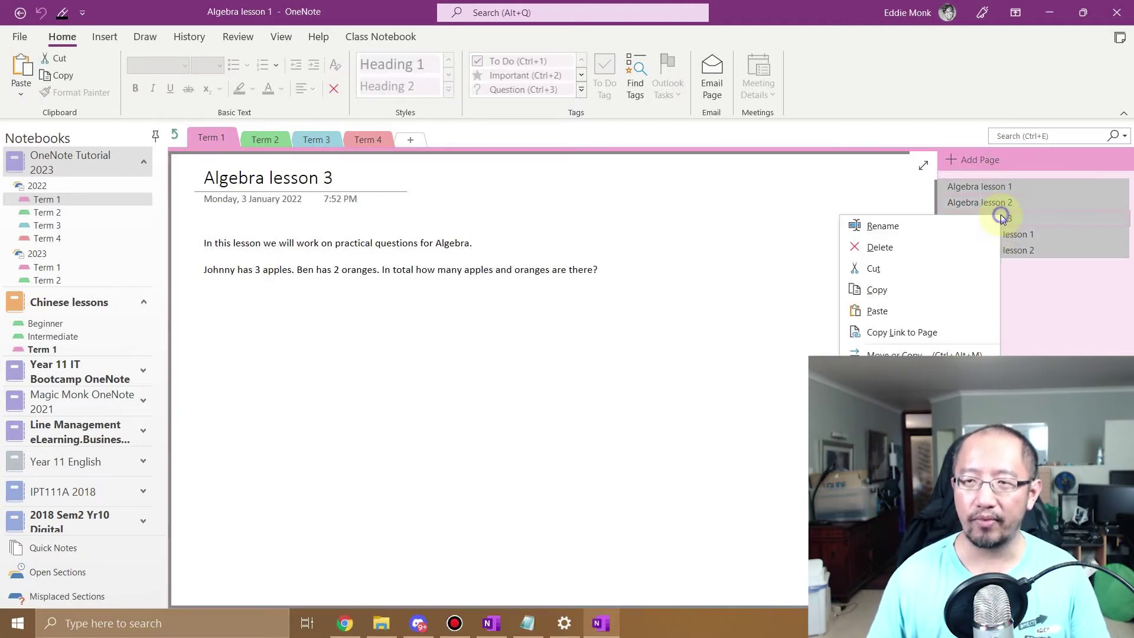
left_click(928, 287)
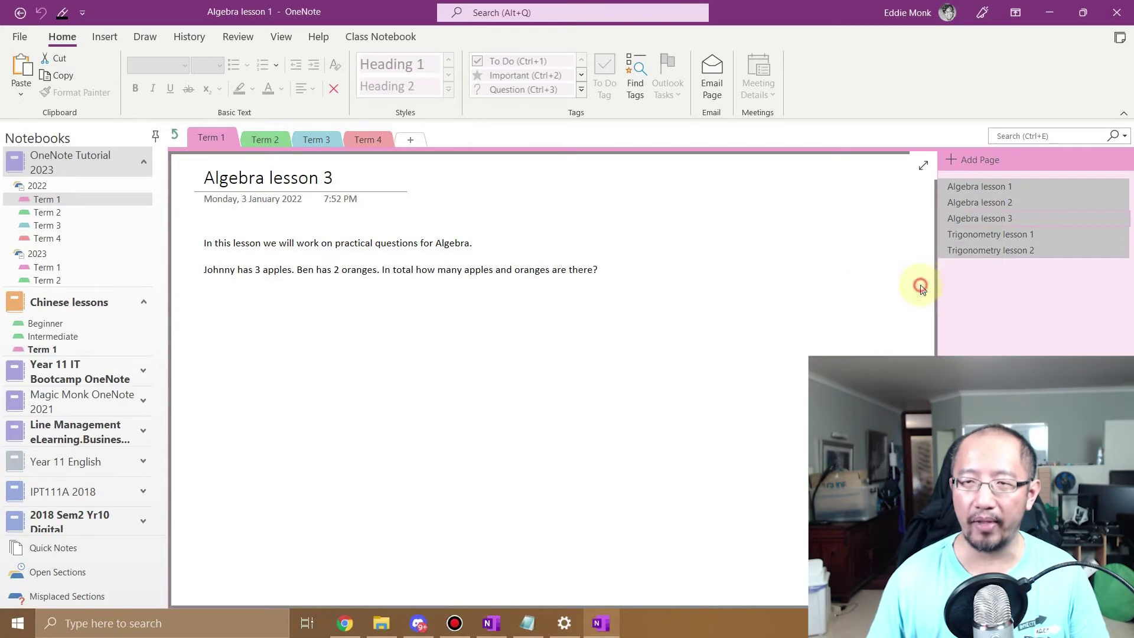
left_click(56, 223)
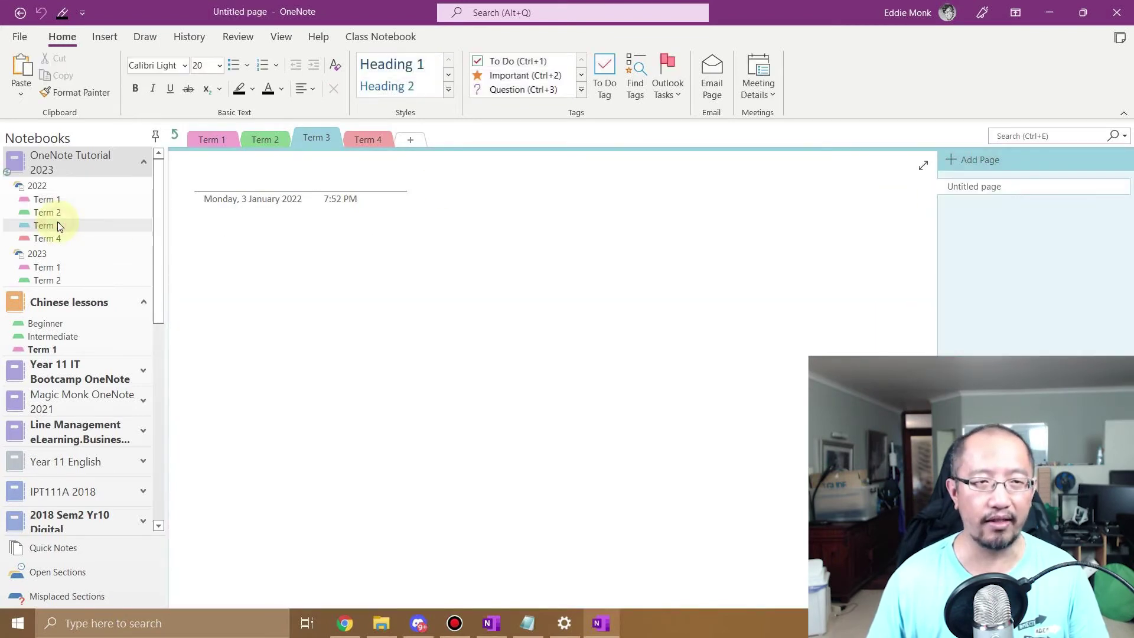
right_click(992, 208)
left_click(1026, 238)
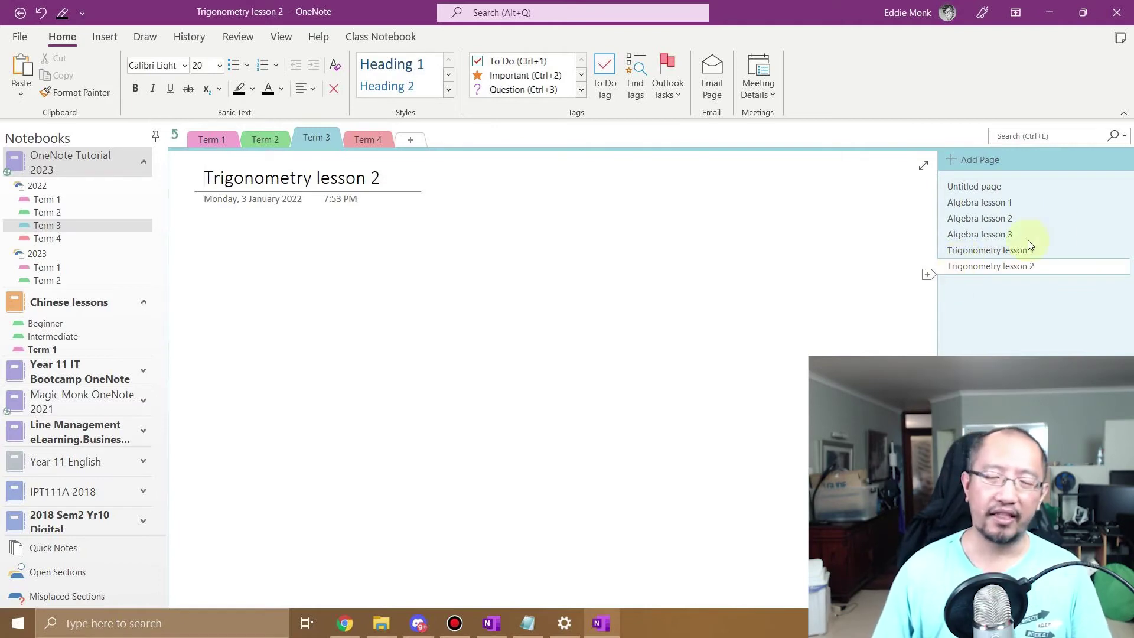
Copy all pages of the 2022 Term 1 section into the 2022 Term 4 section and look over the pasted pages.
left_click(81, 202)
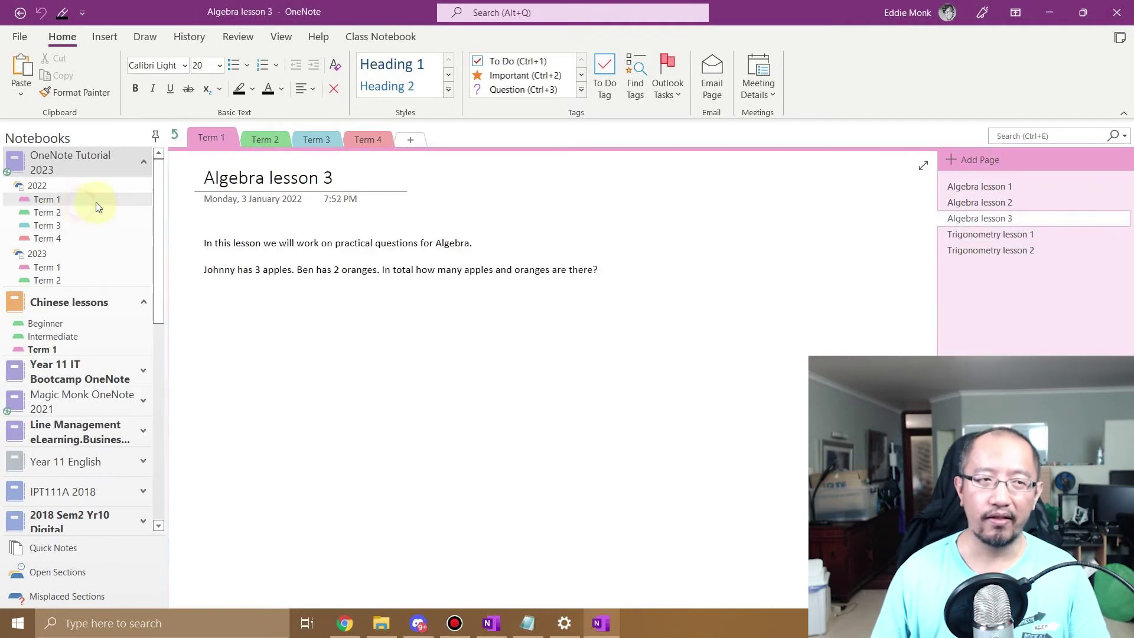
left_click(992, 186)
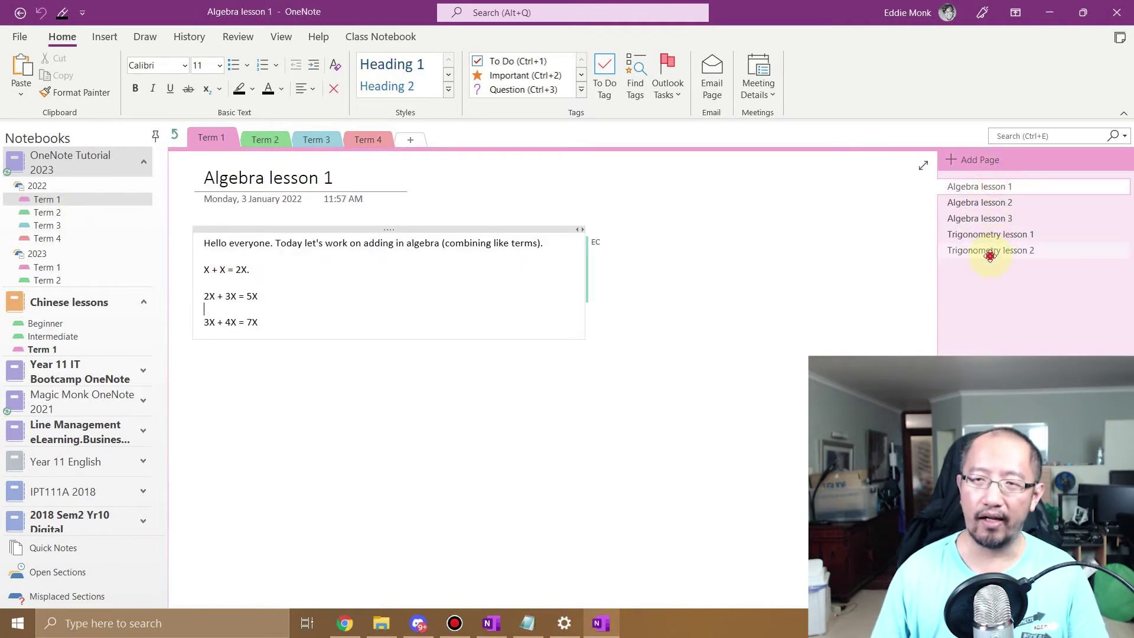
key("ctrl+a")
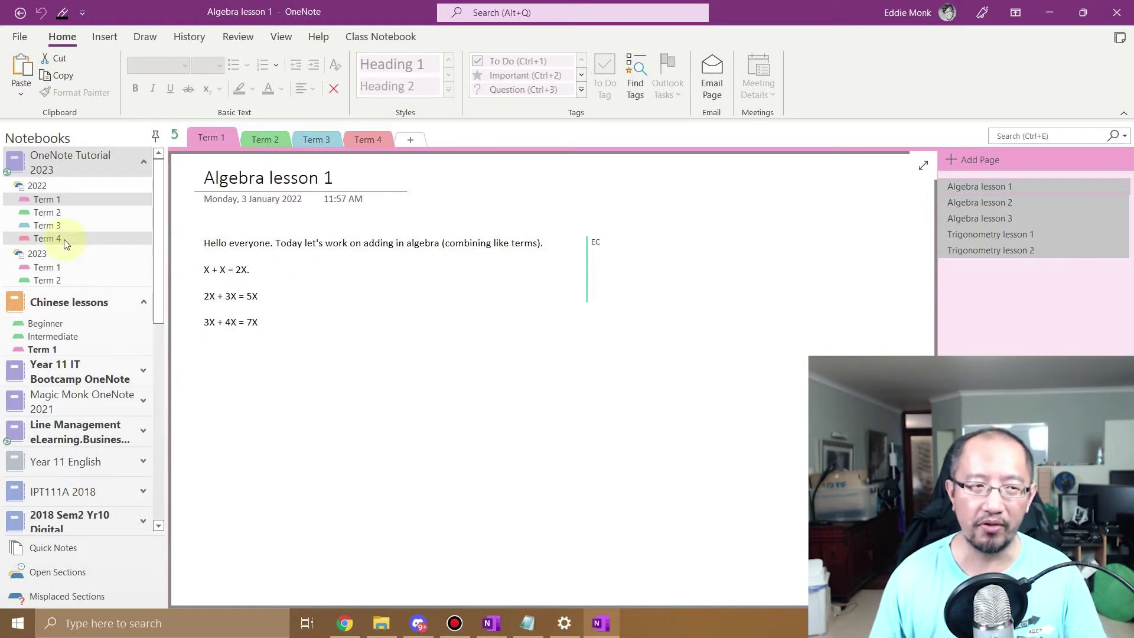
left_click(47, 238)
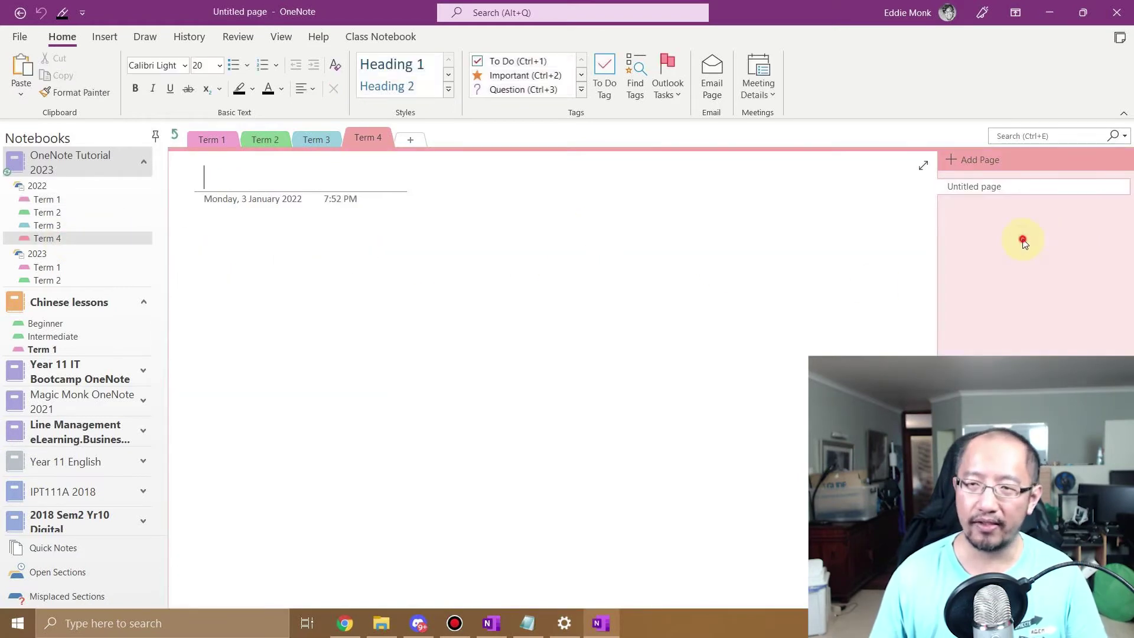
key("ctrl+v")
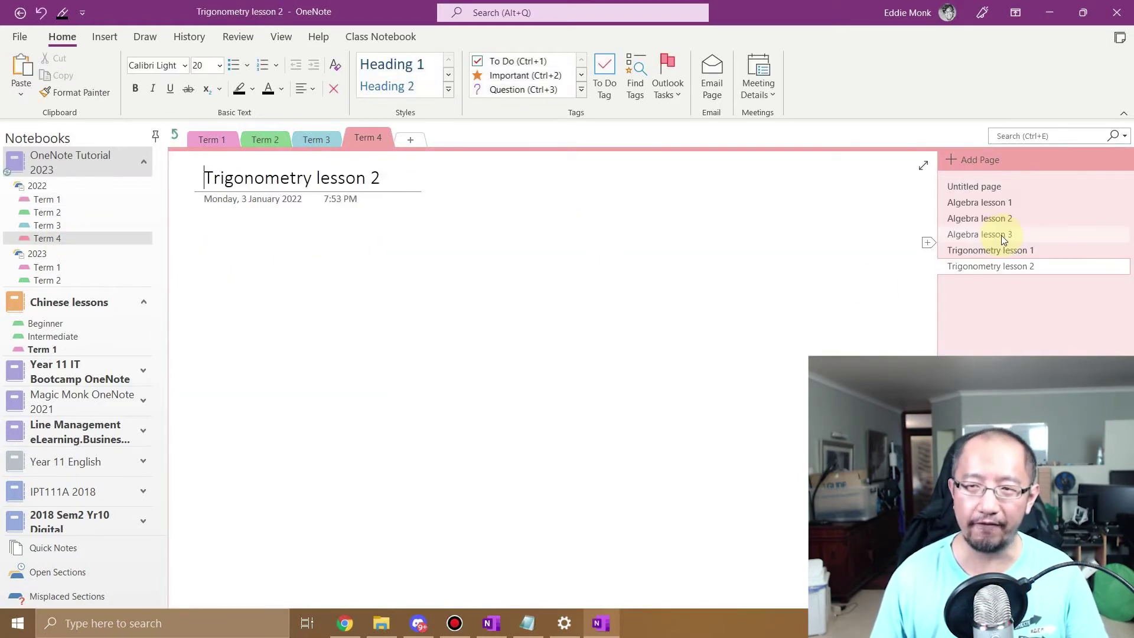
left_click(990, 203)
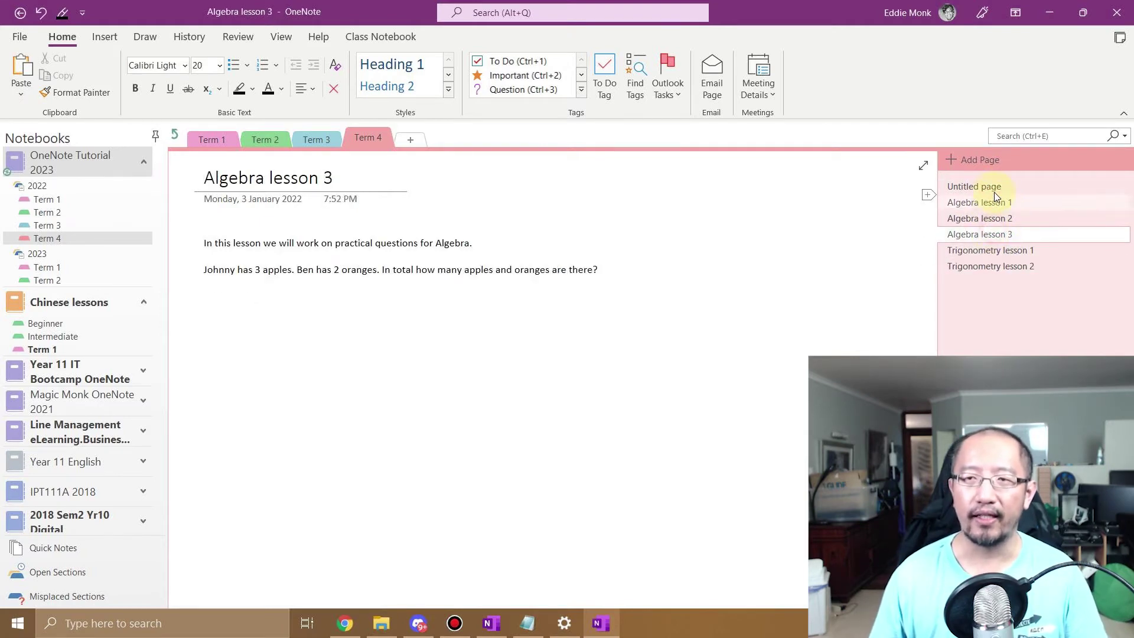
left_click(993, 188)
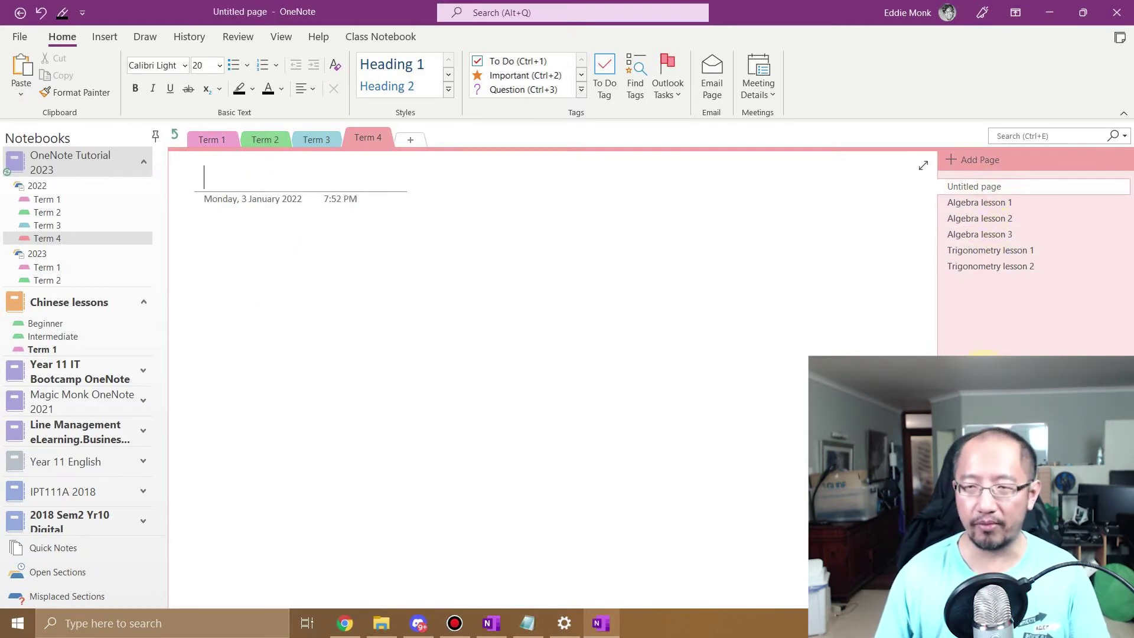
left_click(1005, 268)
left_click(1022, 191)
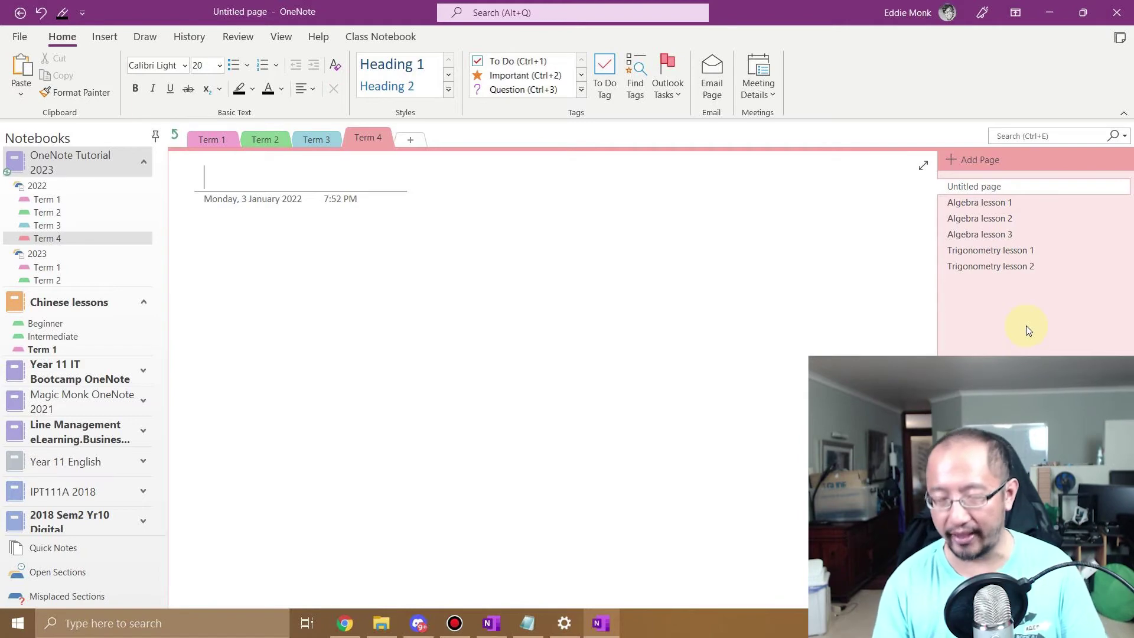
Try deleting the untitled page from the 2022 group's Term 4 section and undo the deletion.
left_click(1004, 185)
left_click(1013, 206)
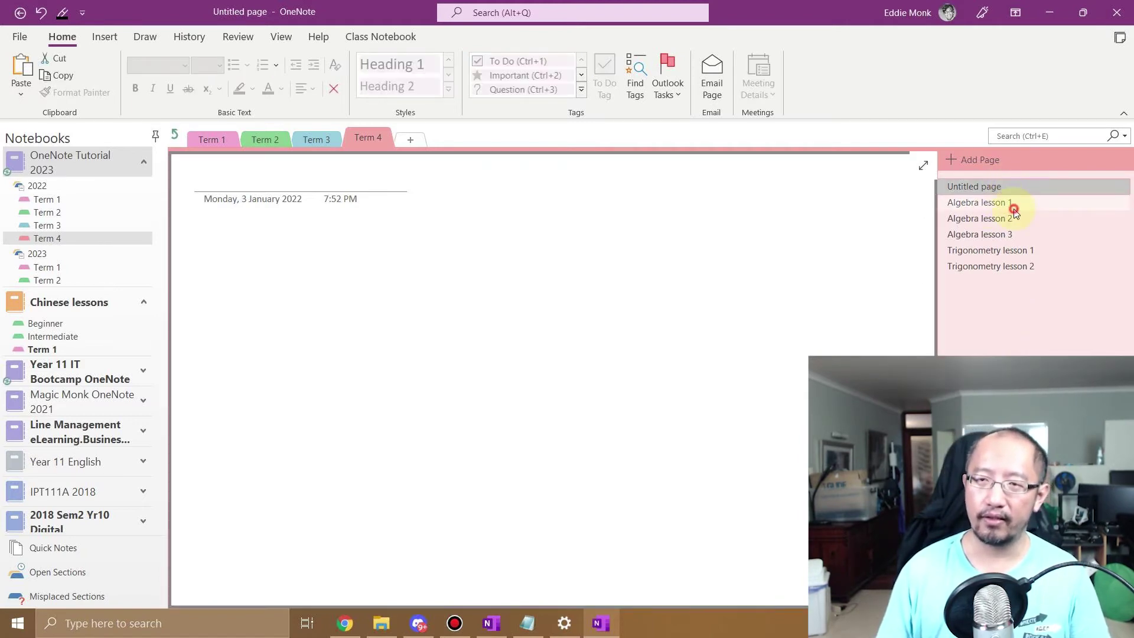
left_click(1024, 192)
left_click(1004, 188)
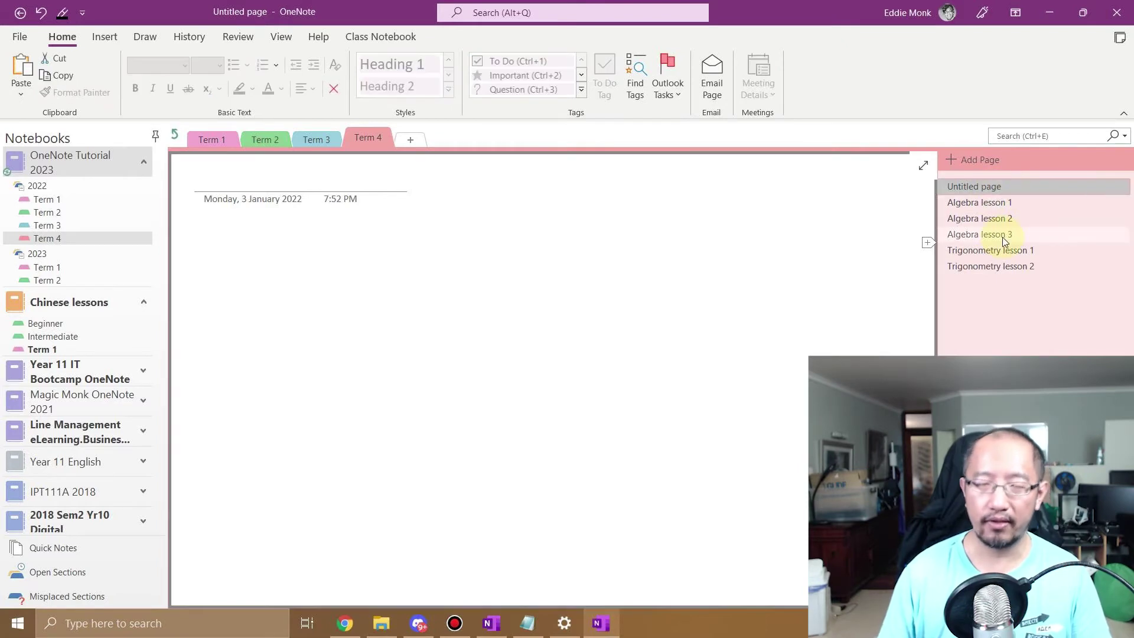
key("Delete")
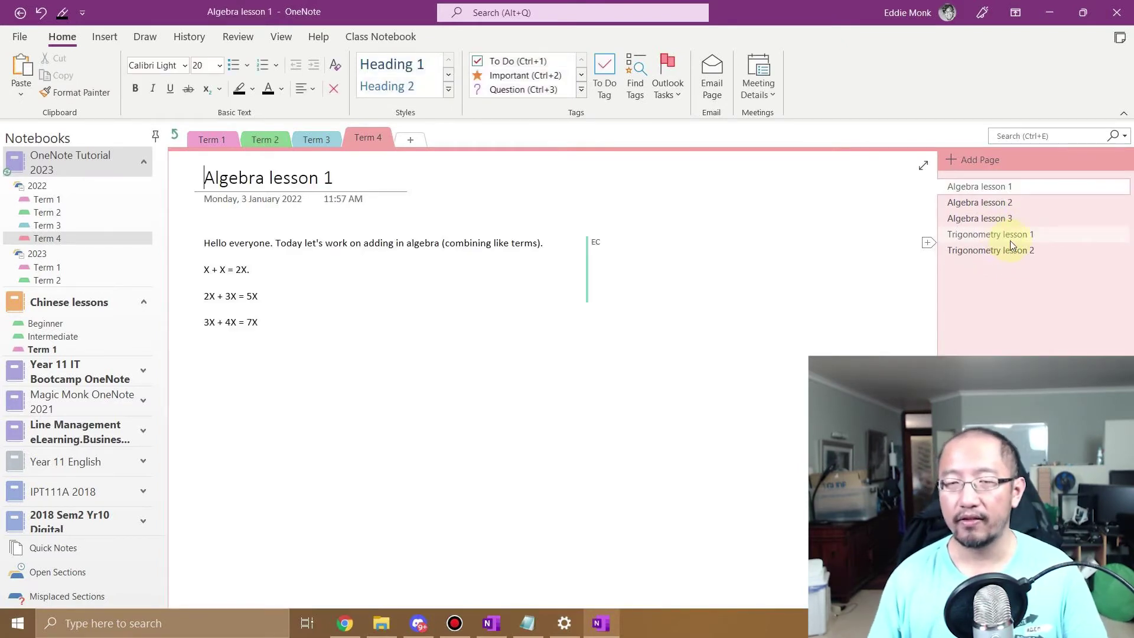
key("ctrl+z")
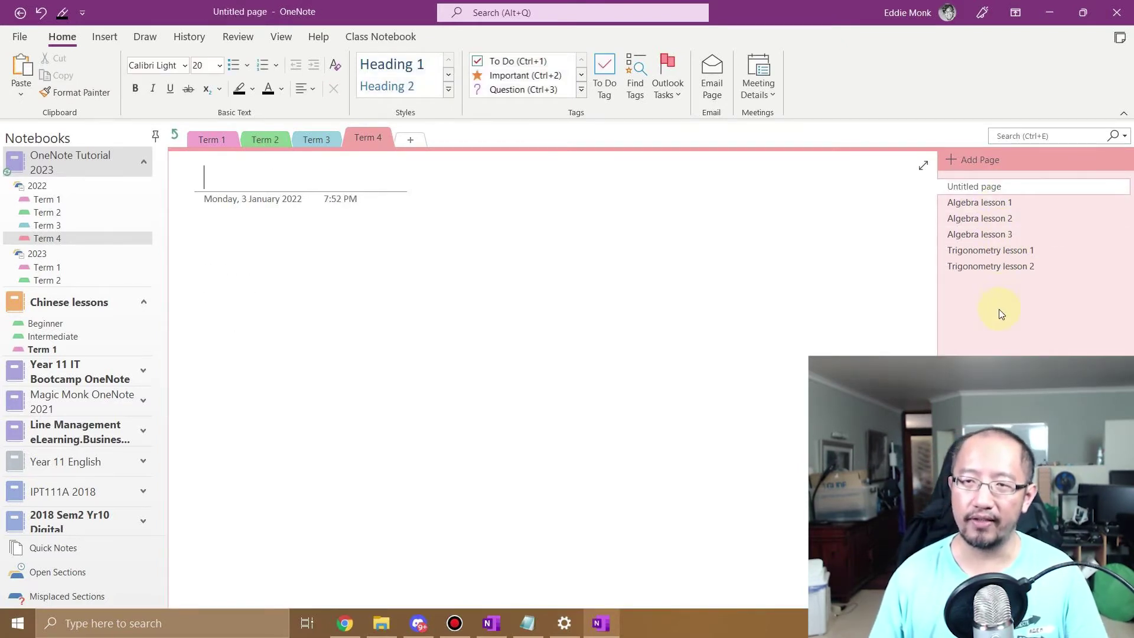
left_click(1005, 188)
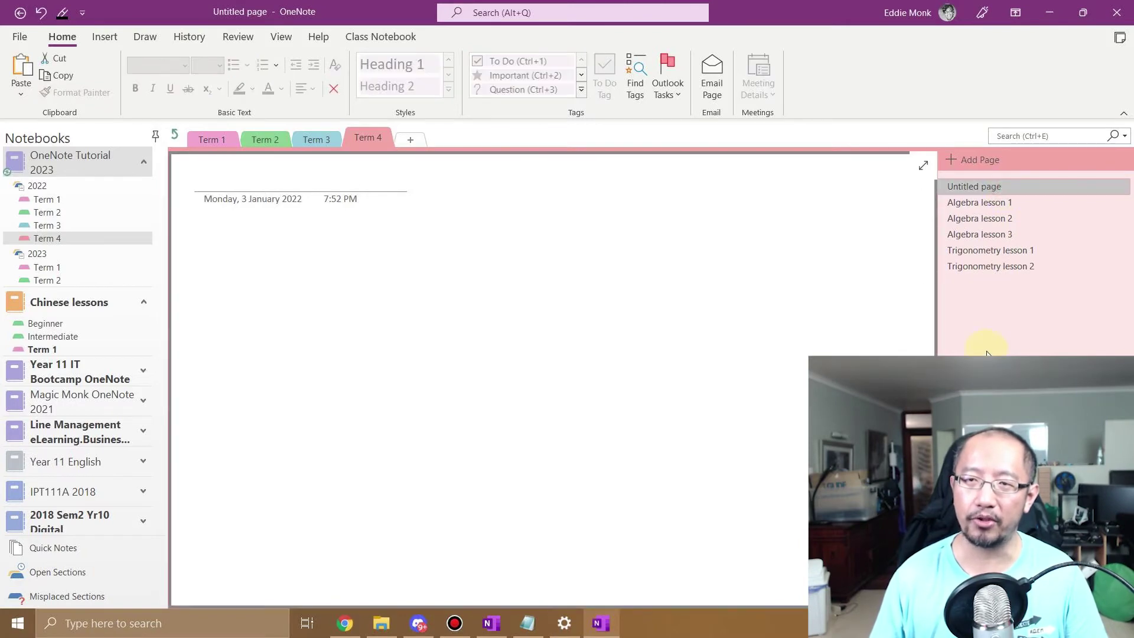
key("Delete")
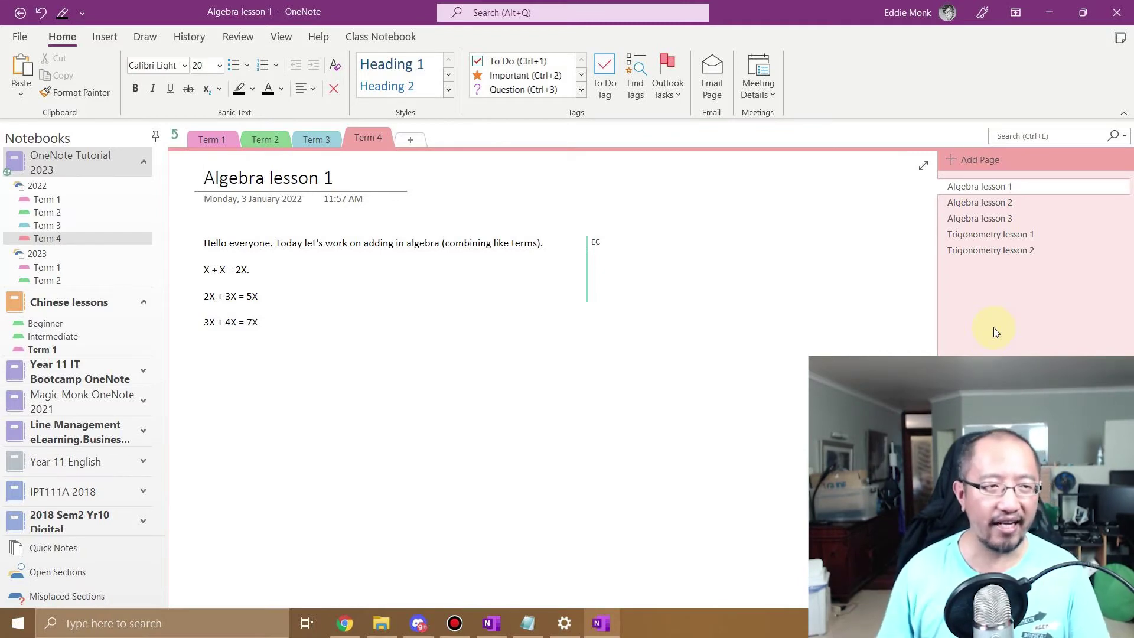
key("ctrl+z")
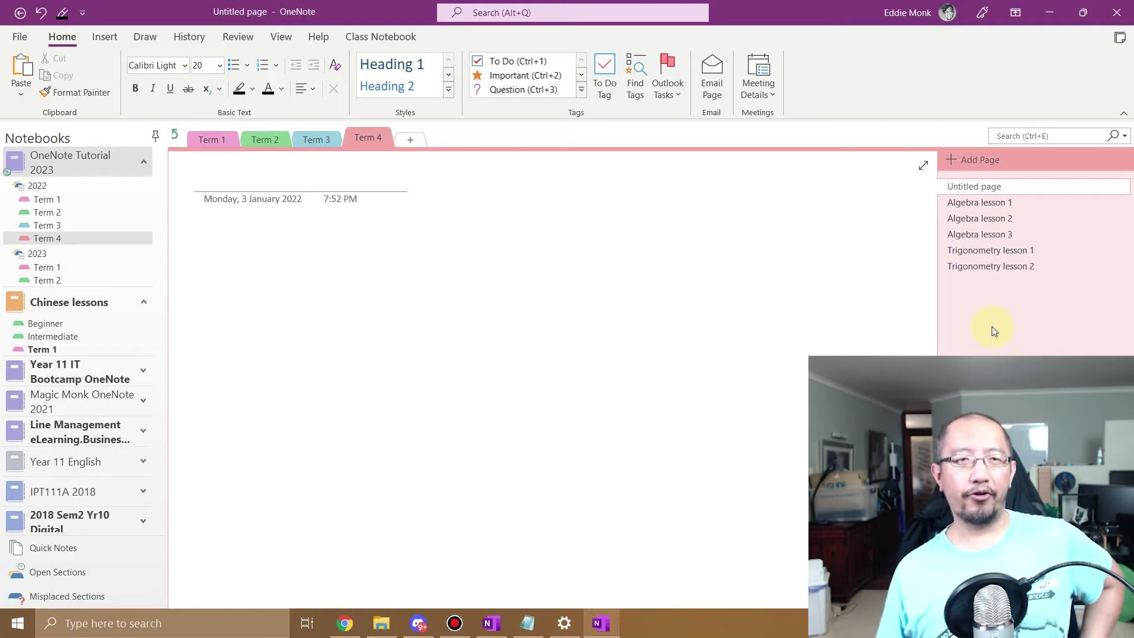
Review the sections in the 2022 and 2023 groups and the lesson pages of the 2022 group's Term 1 section.
left_click(99, 268)
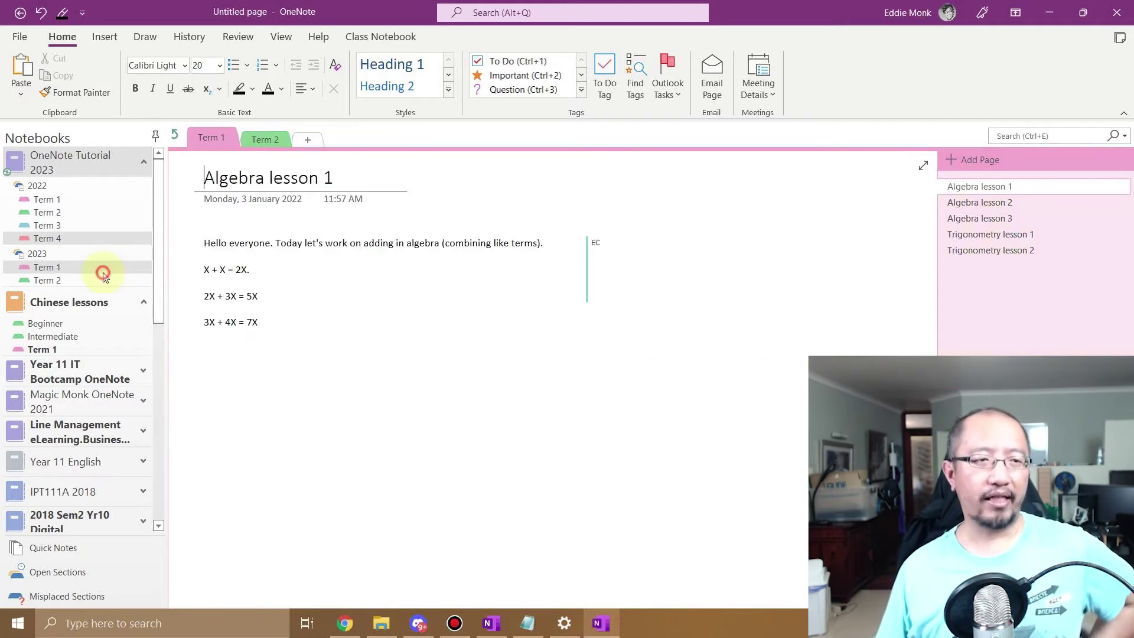
left_click(110, 203)
left_click(114, 210)
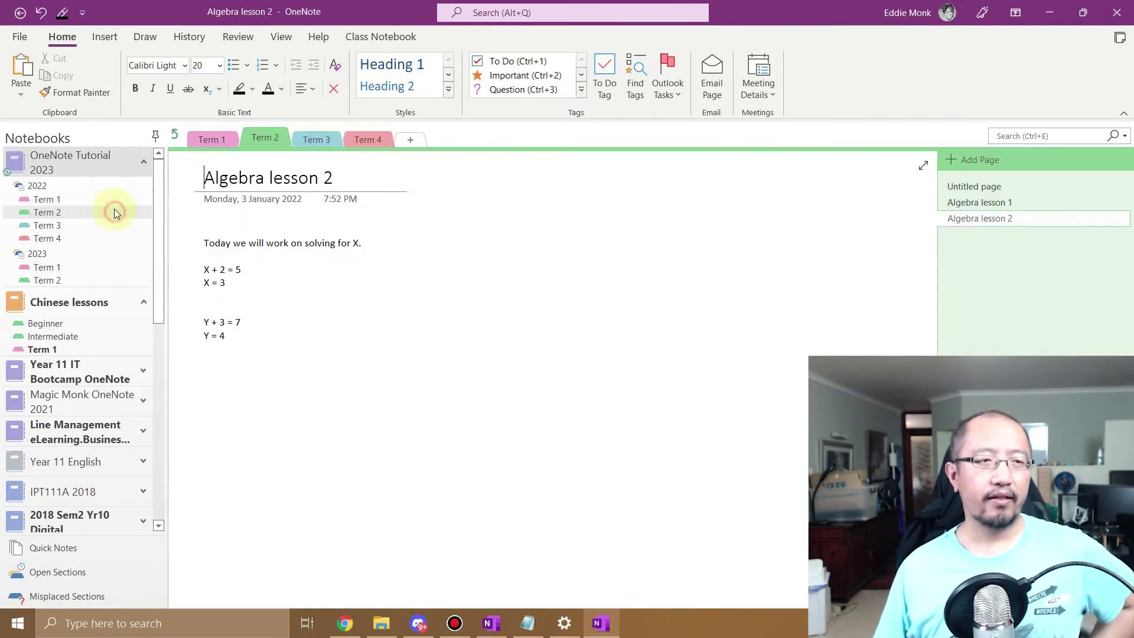
left_click(95, 198)
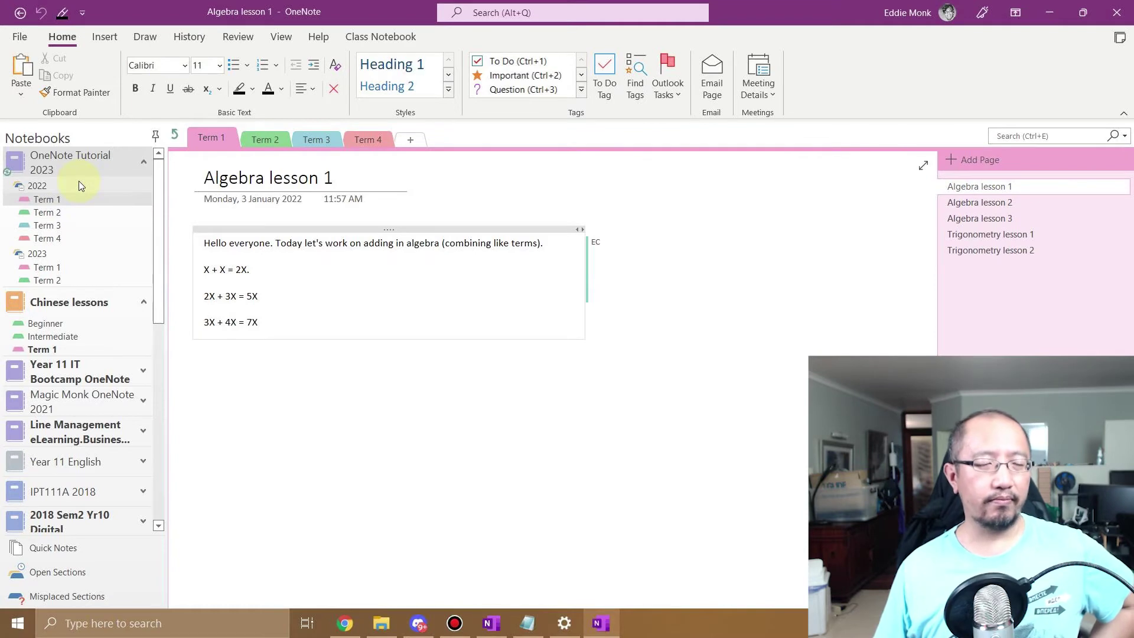
left_click(68, 253)
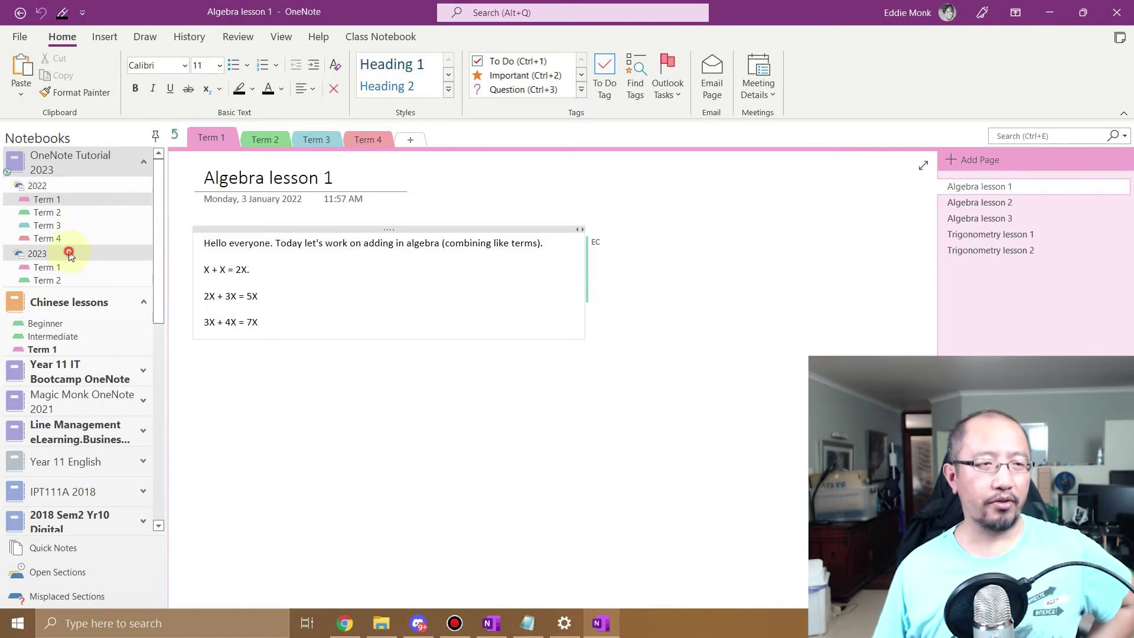
left_click(73, 199)
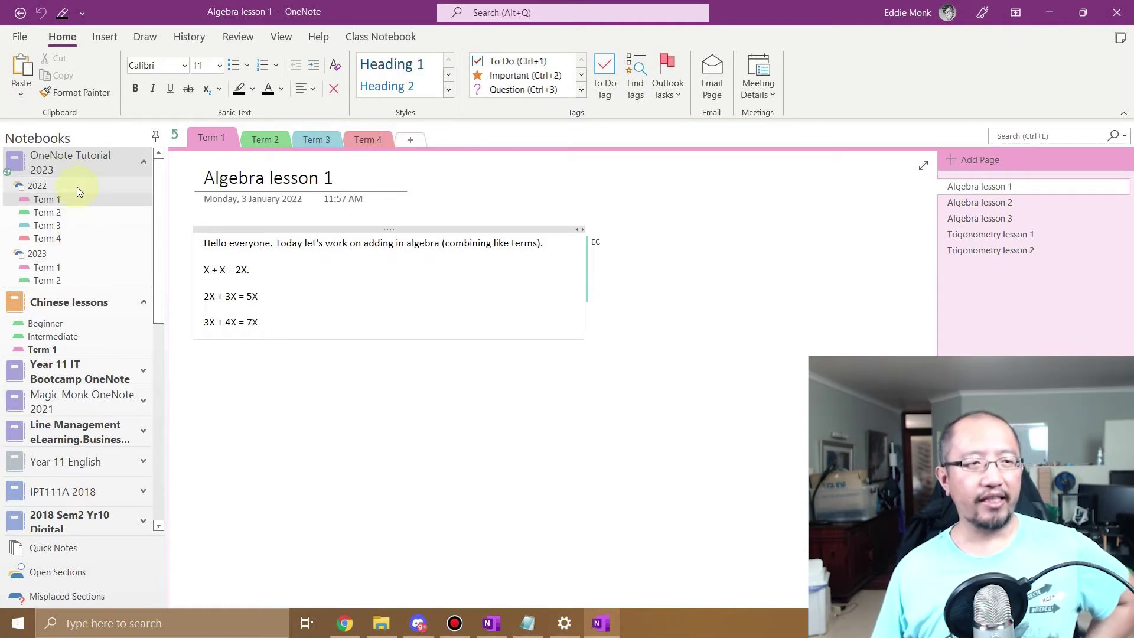
left_click(81, 224)
left_click(82, 212)
left_click(86, 199)
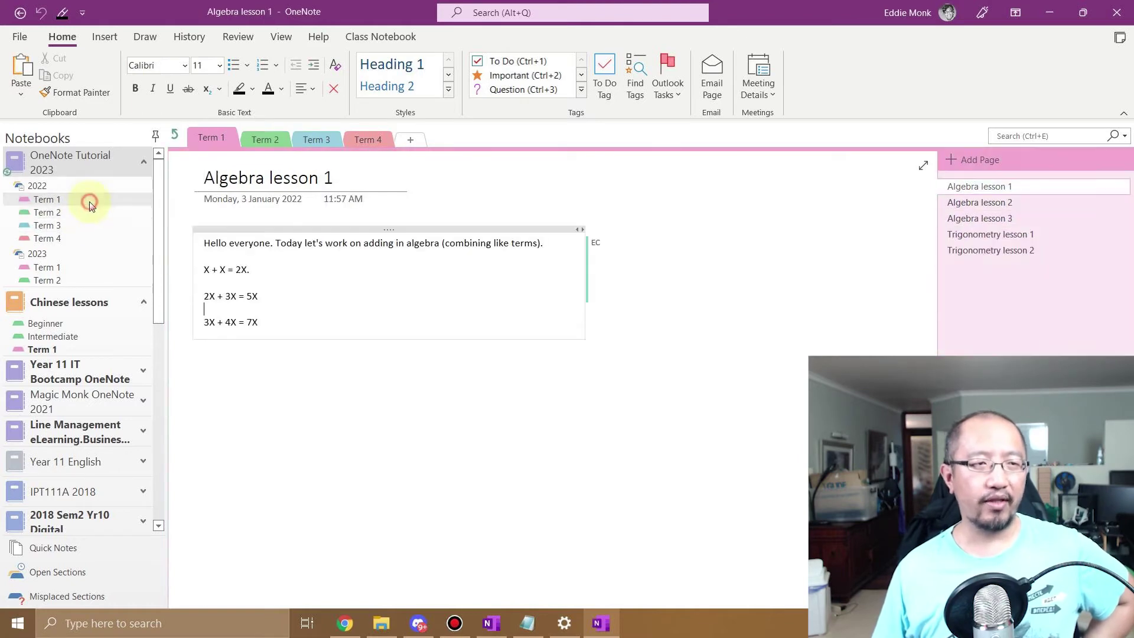
left_click(979, 202)
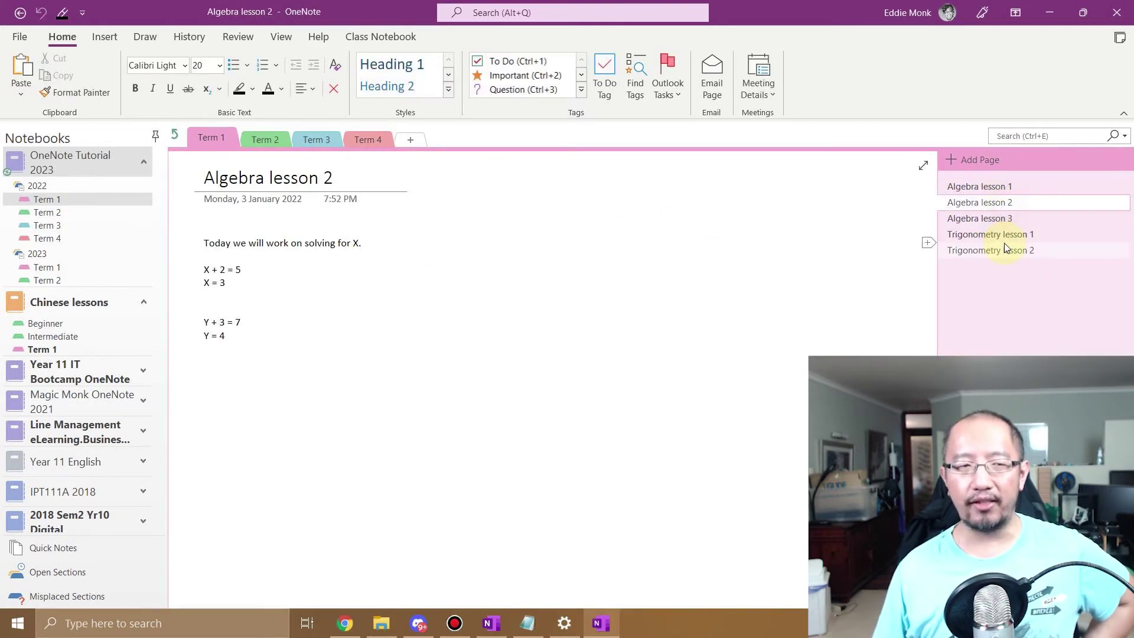
left_click(1004, 247)
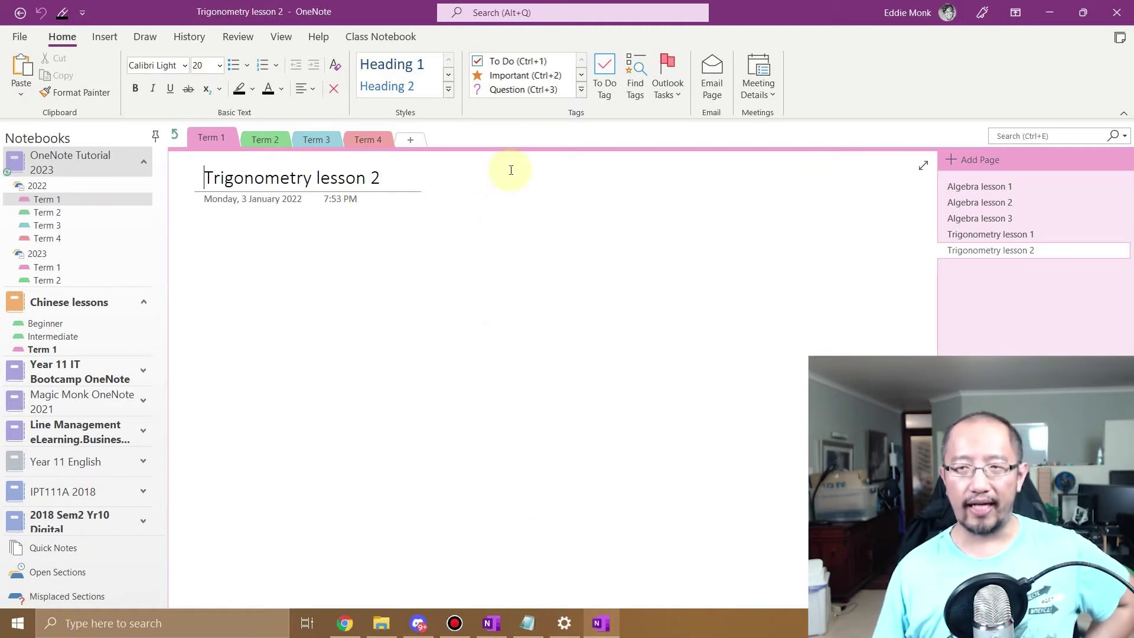
Switch to OneNote in Chrome, continue in the browser, and reopen the OneNote Tutorial 2023 notebook.
left_click(362, 631)
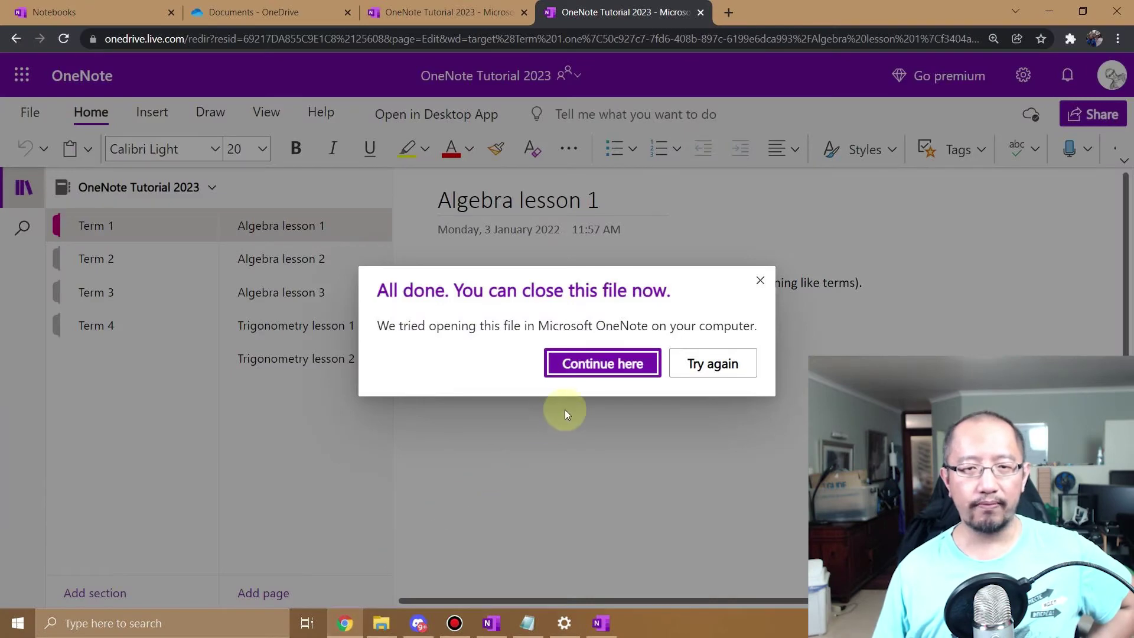
left_click(624, 367)
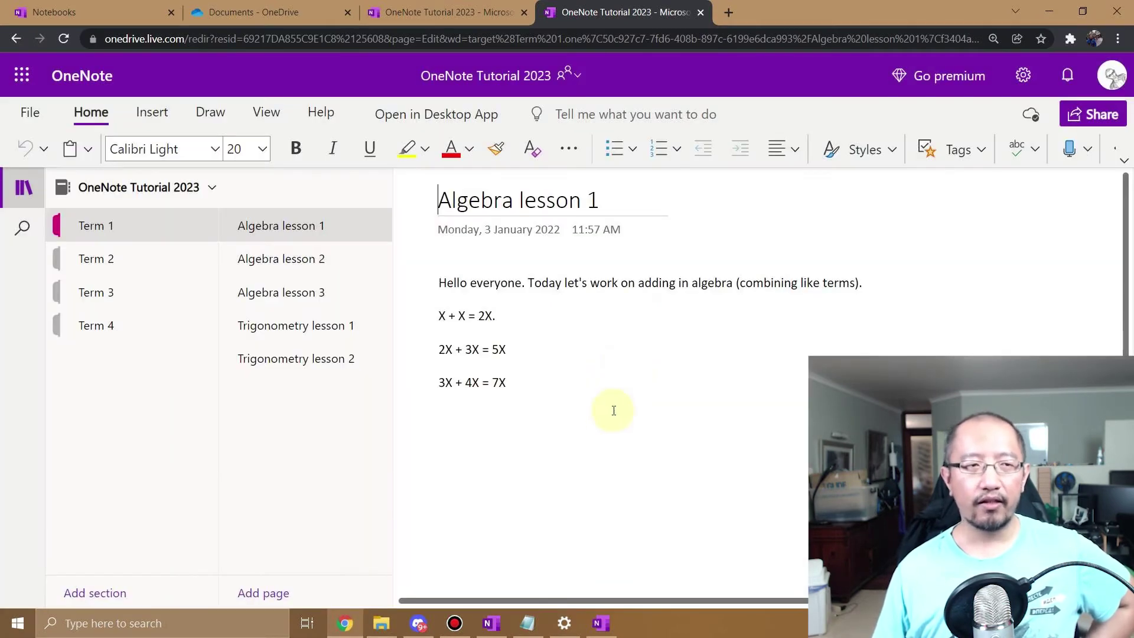
left_click(175, 189)
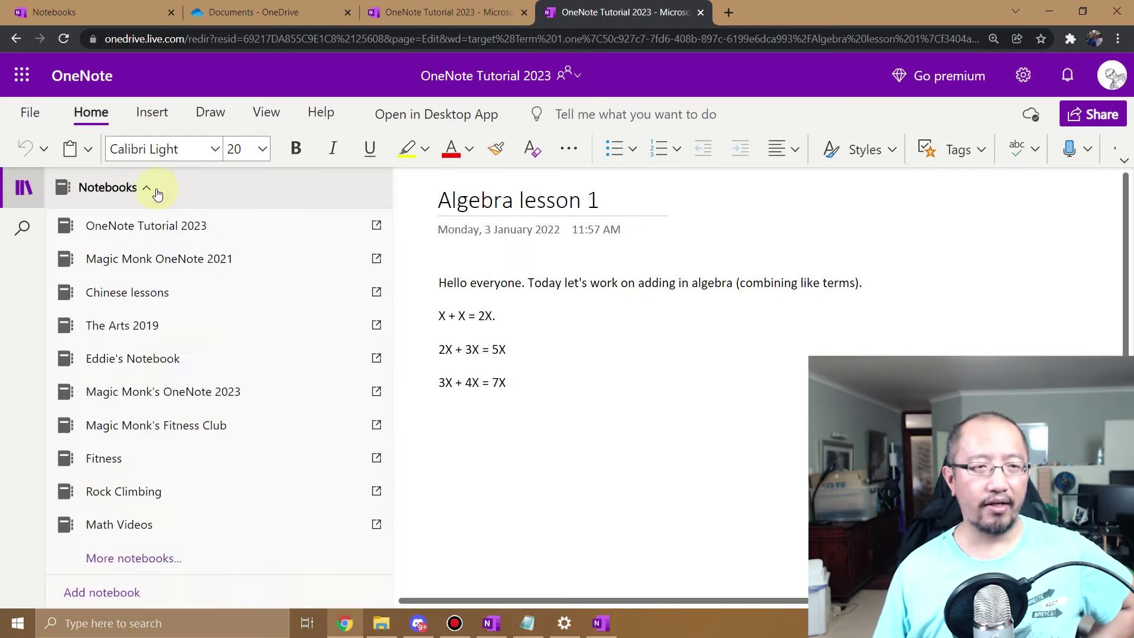
left_click(152, 229)
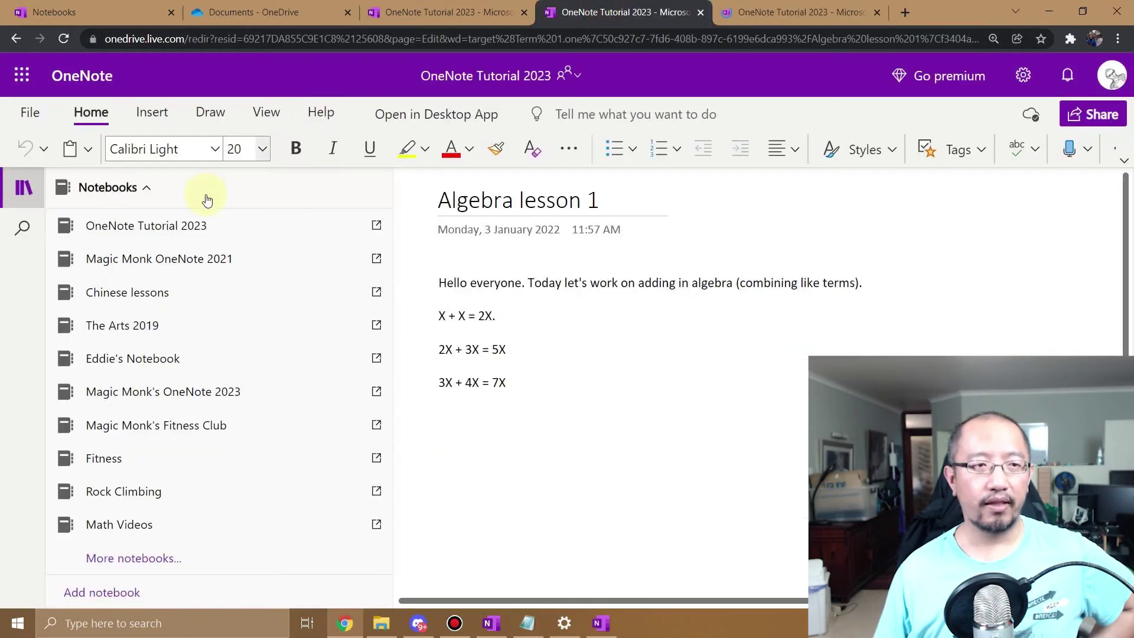
left_click(170, 229)
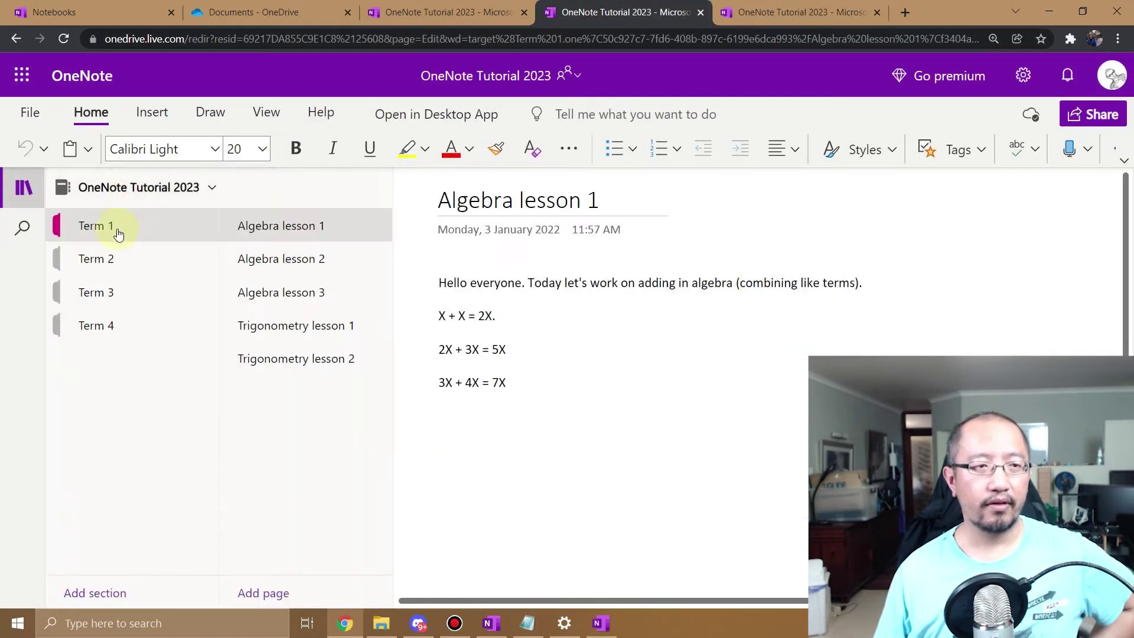
left_click(126, 198)
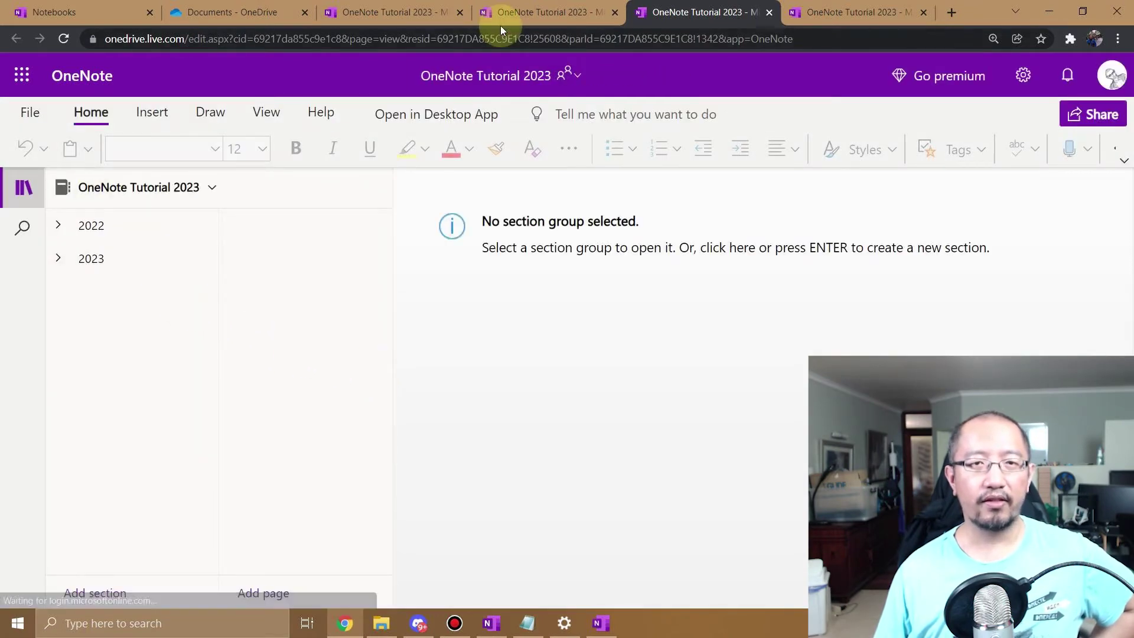
Expand the 2022 and 2023 section groups, view the 2023 group's Term 1 section, and collapse both groups.
left_click(137, 196)
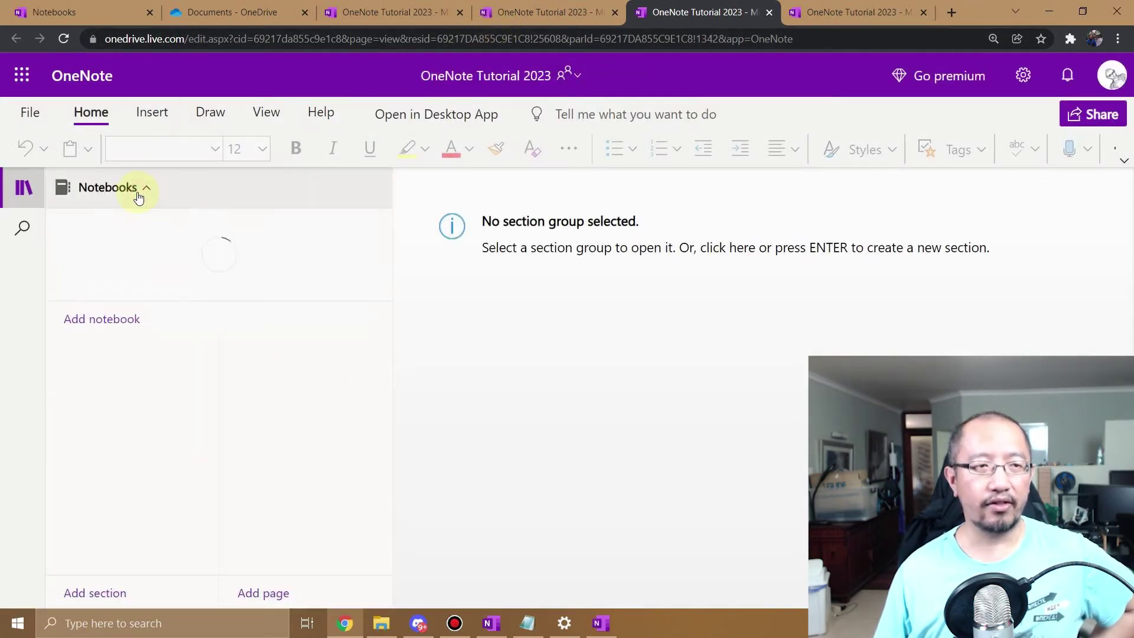
left_click(133, 190)
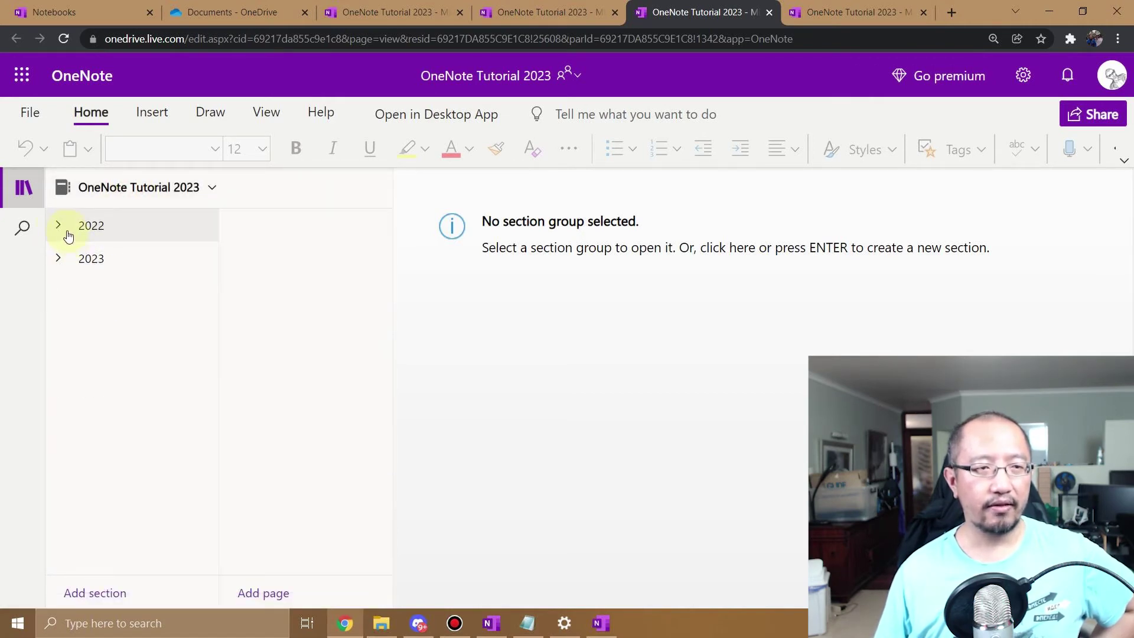
left_click(68, 235)
left_click(63, 393)
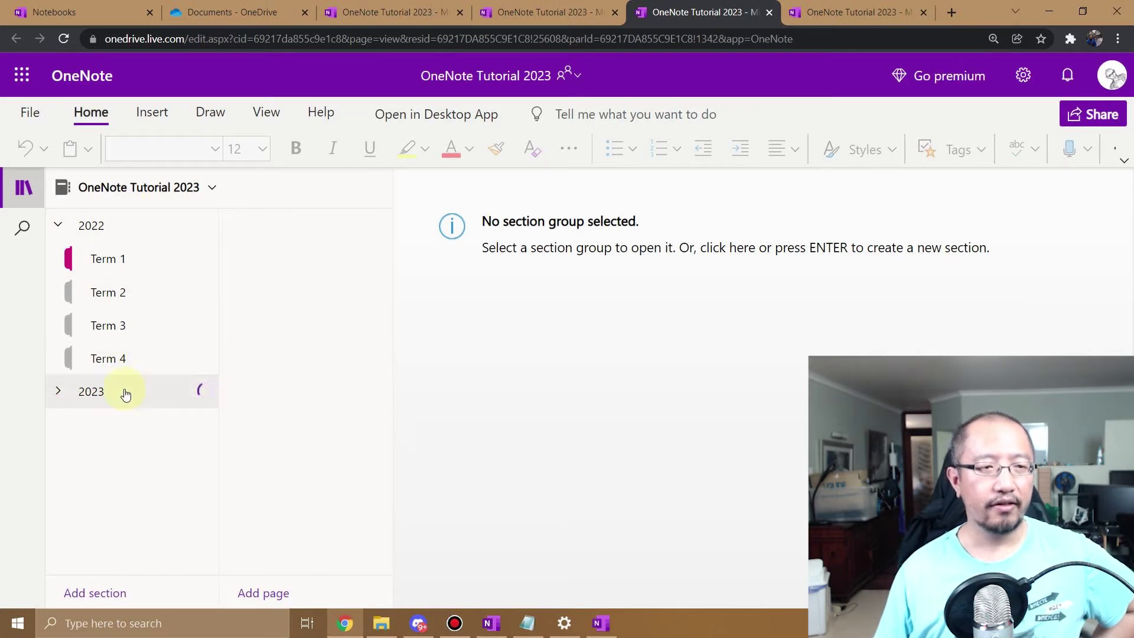
left_click(99, 360)
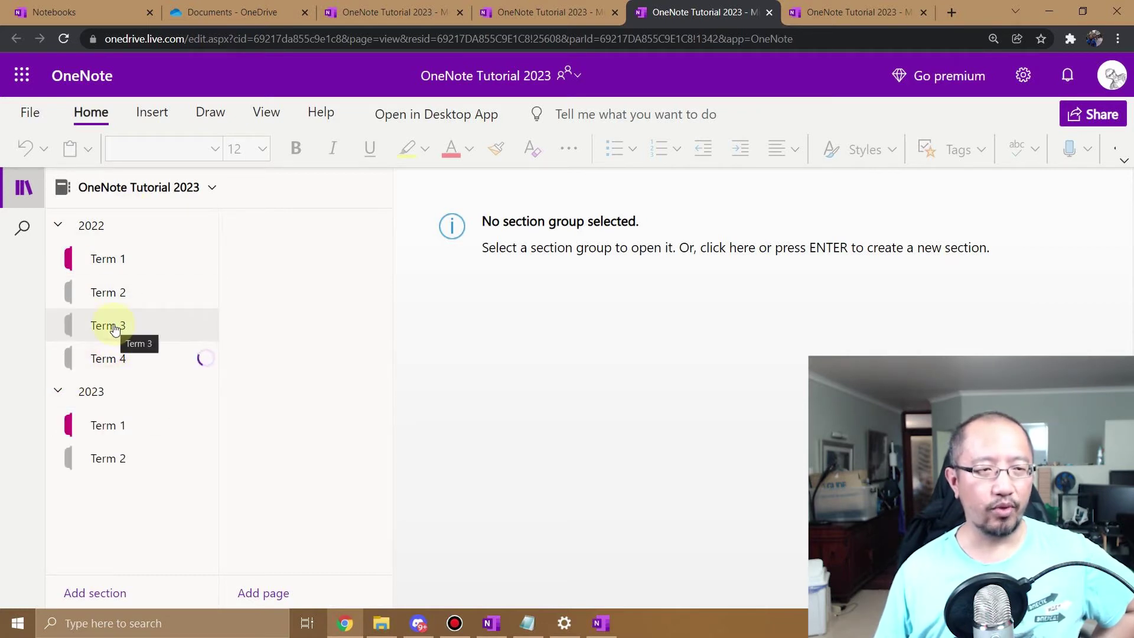
left_click(106, 426)
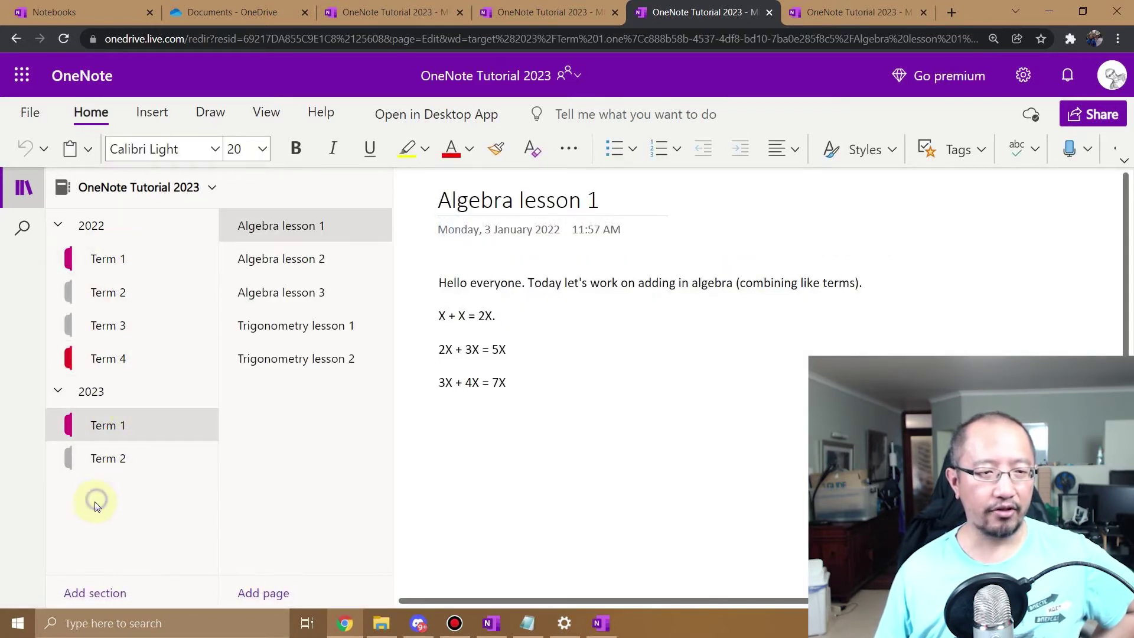
left_click(58, 391)
left_click(58, 225)
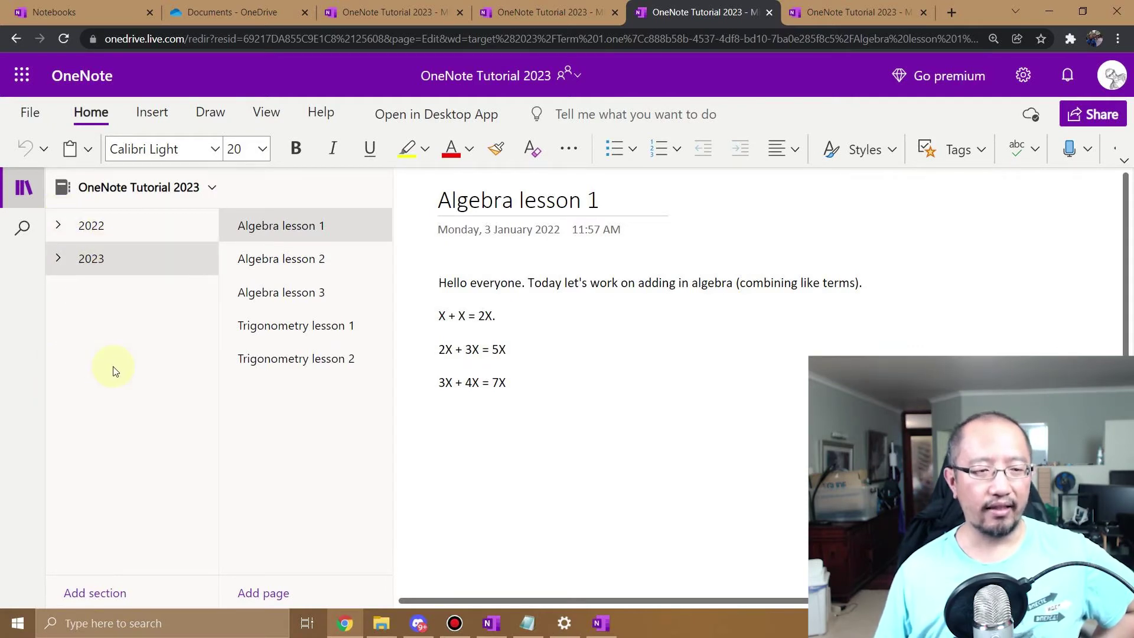
Check the add-section option in OneNote in Chrome, cancel it, and expand the 2023 and 2022 section groups.
left_click(490, 624)
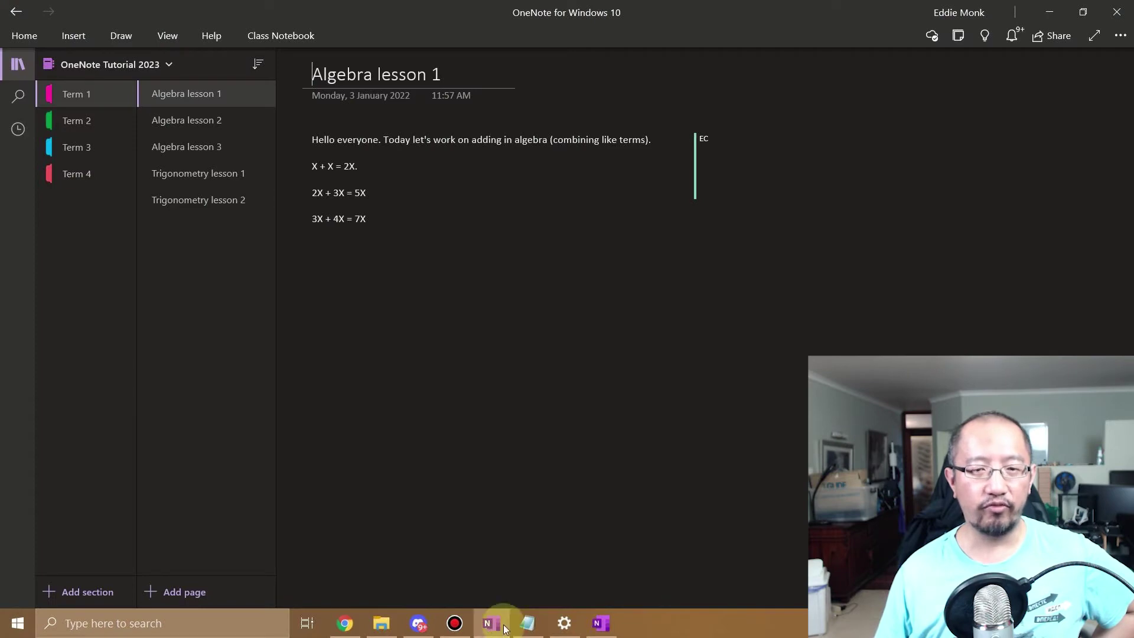
left_click(611, 628)
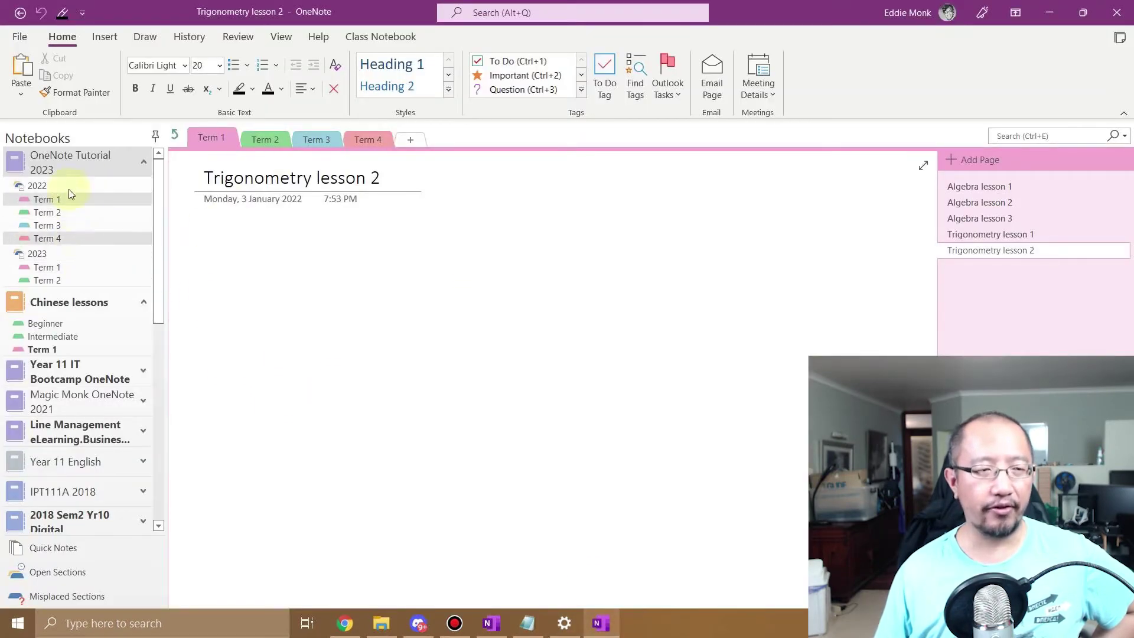
left_click(345, 624)
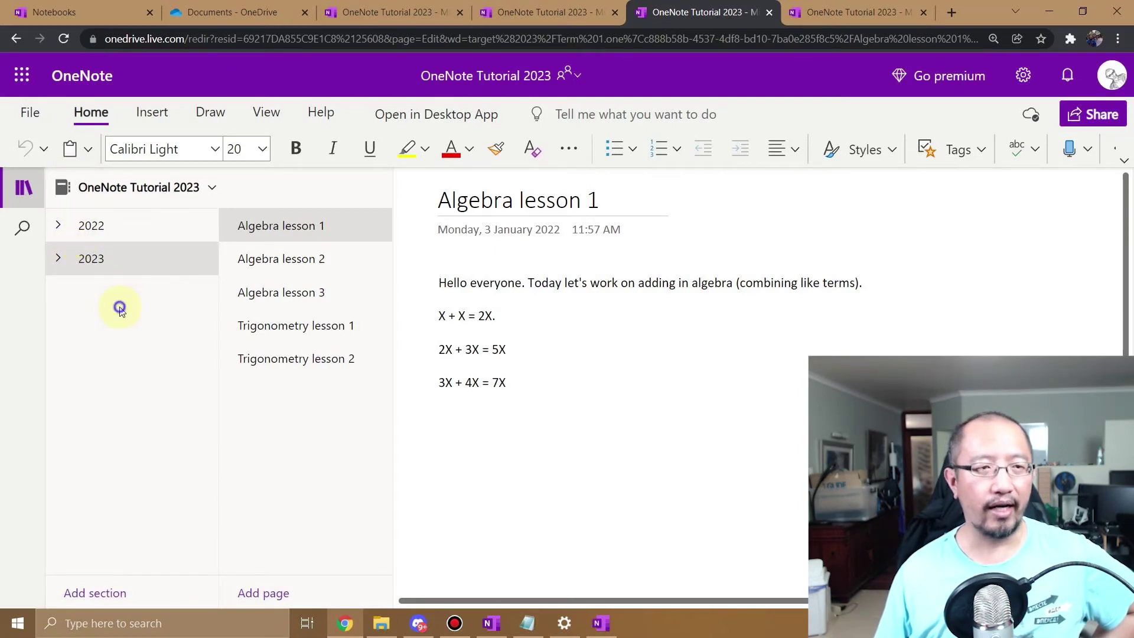
left_click(137, 592)
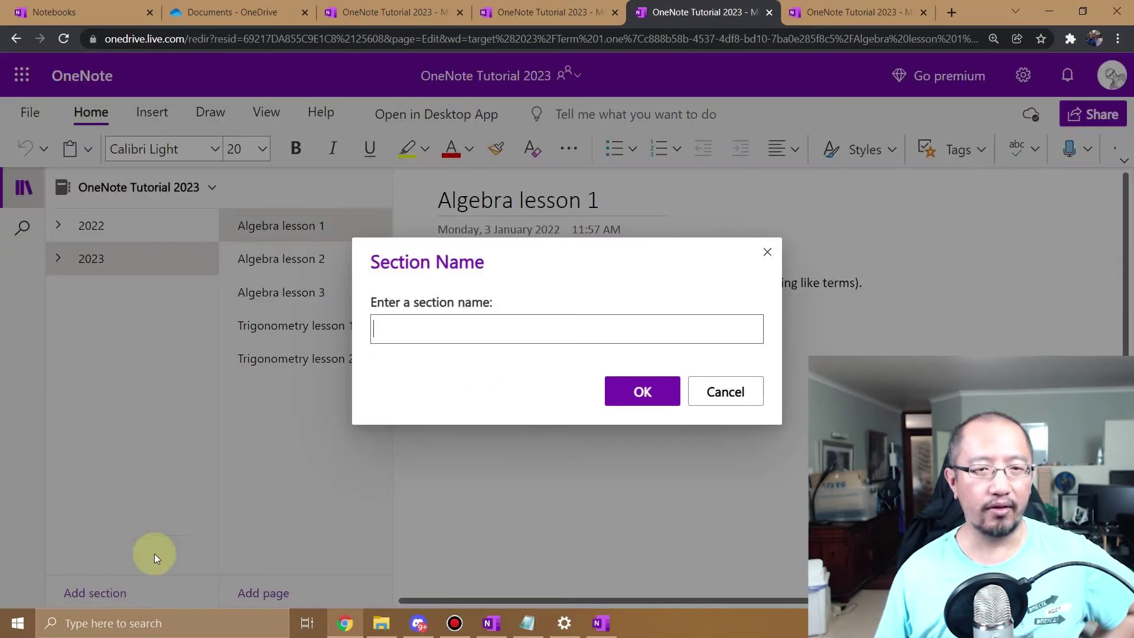
left_click(724, 390)
left_click(65, 267)
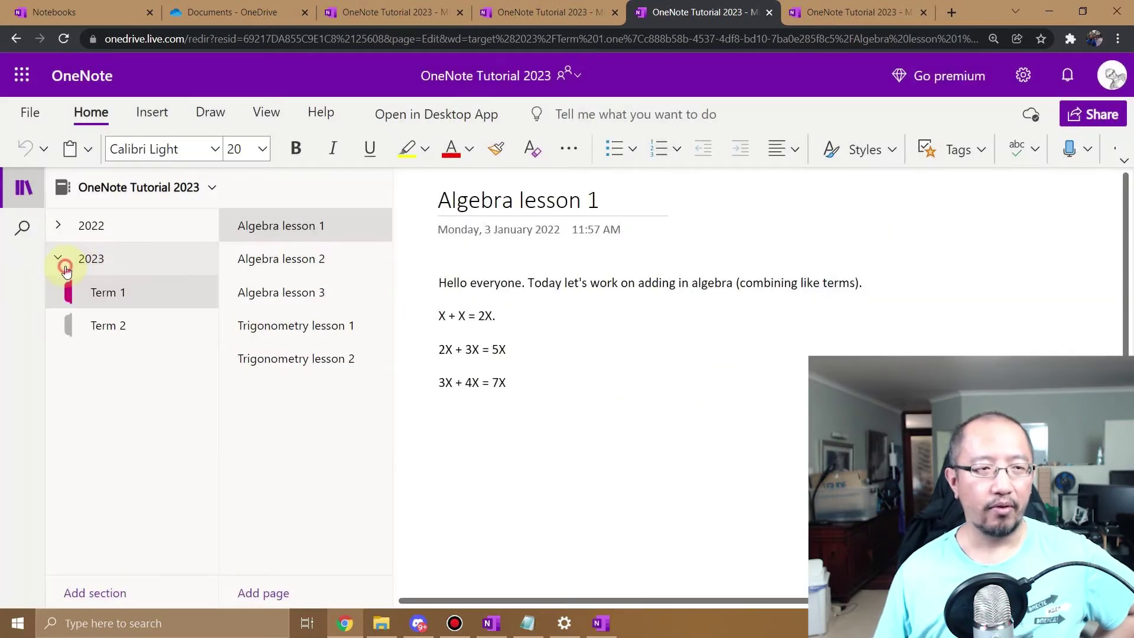
left_click(58, 225)
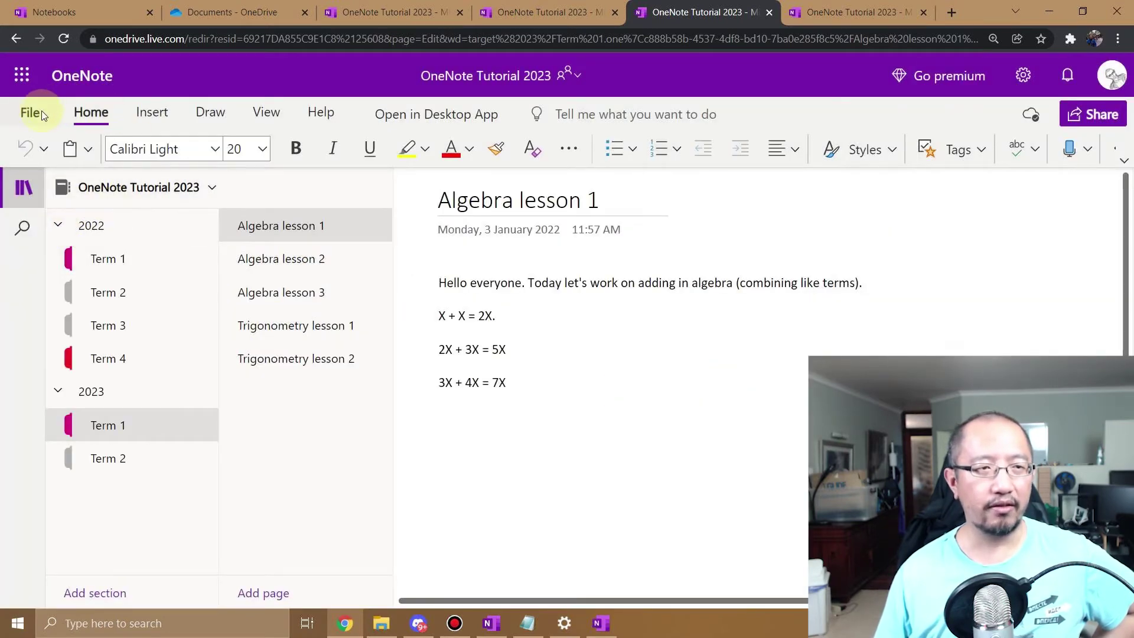
Switch to OneNote for Windows 10 and add a new section group below Term 4 in the OneNote Tutorial 2023 notebook.
left_click(495, 630)
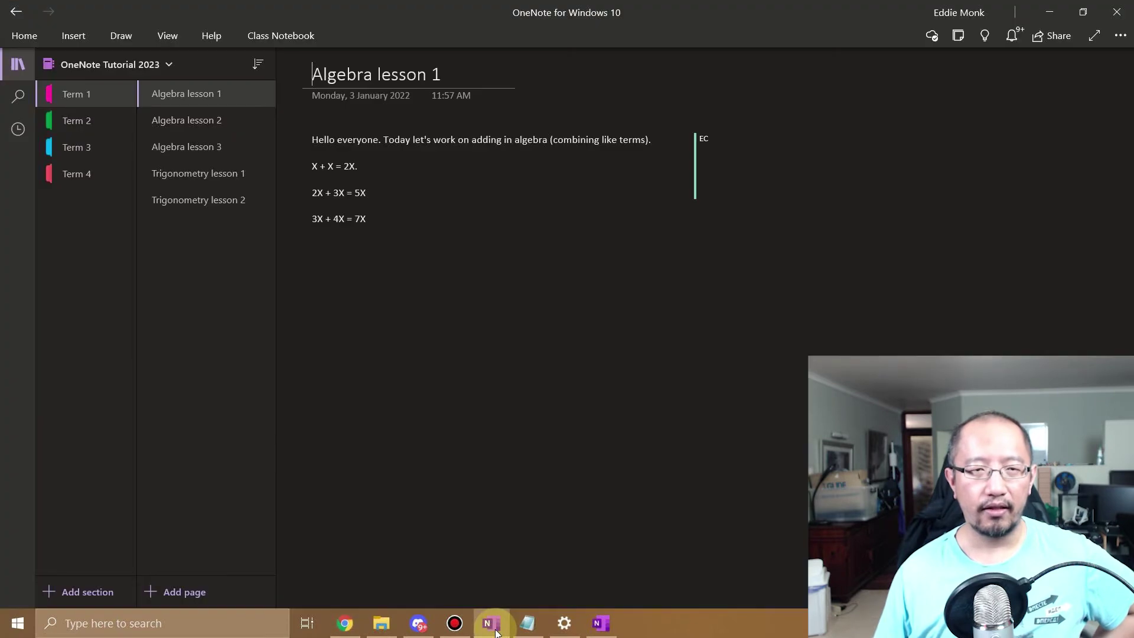
right_click(84, 237)
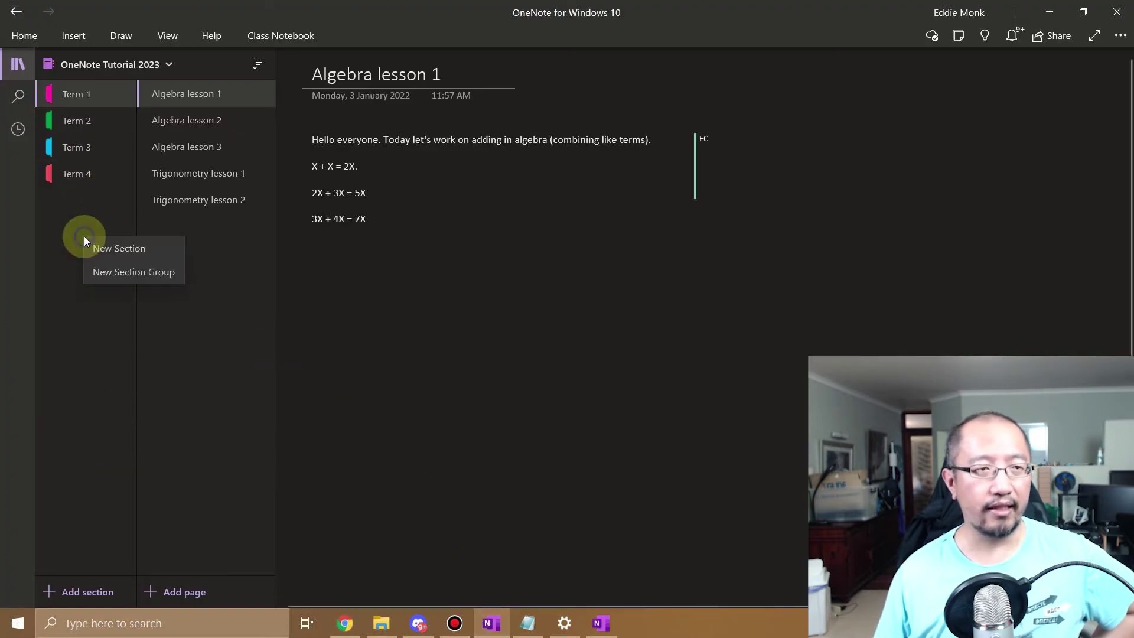
left_click(81, 197)
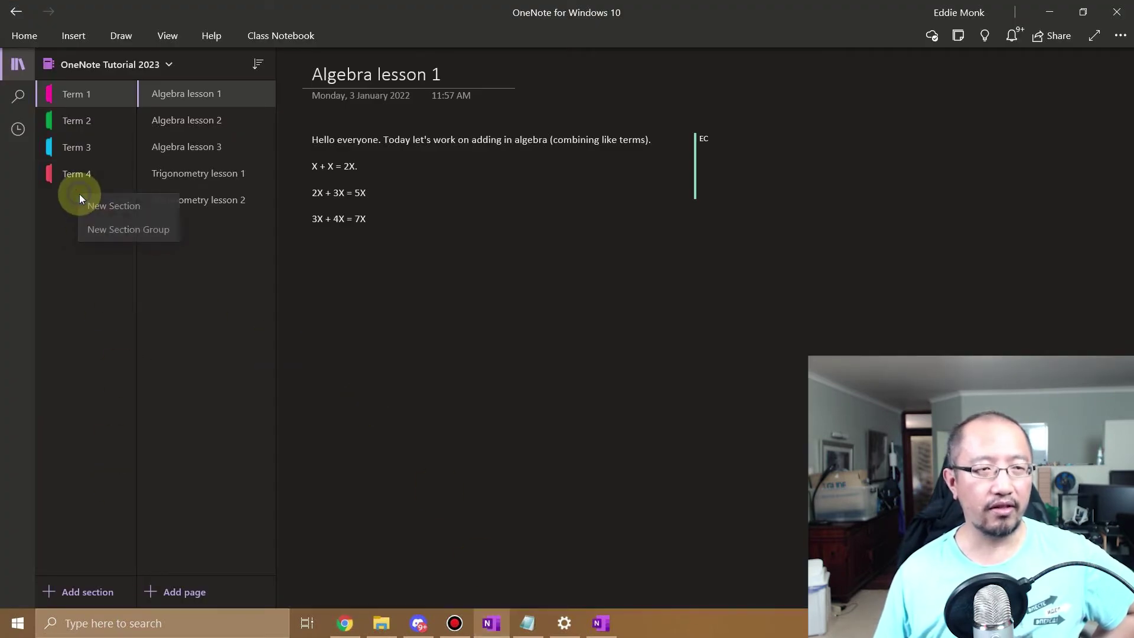
left_click(107, 230)
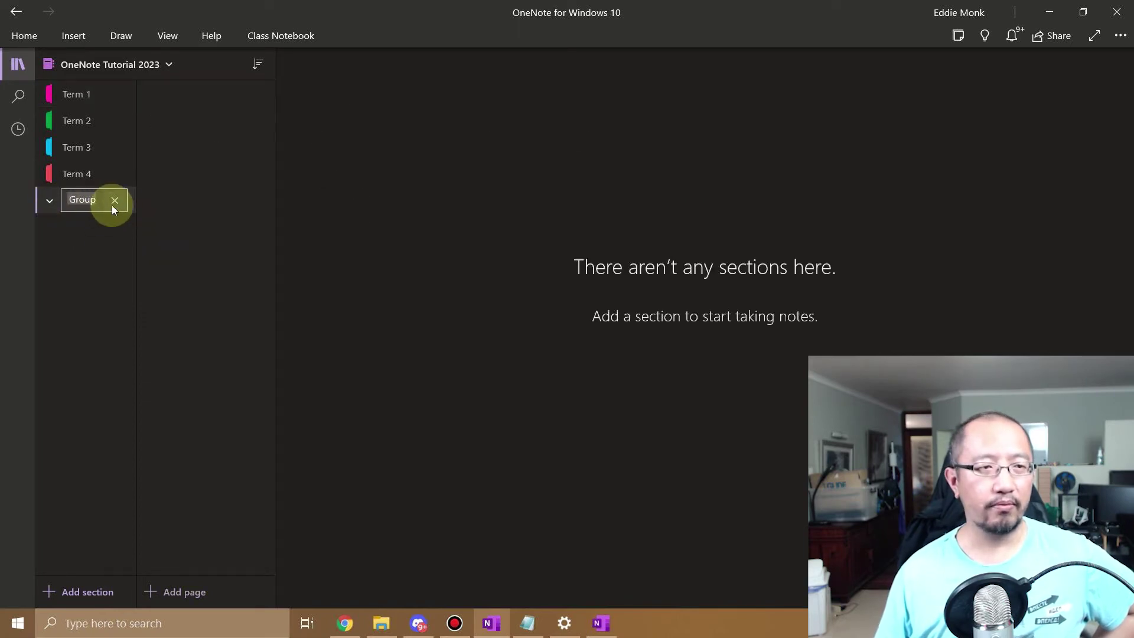
Leave the new section group's name unedited and delete the group from the notebook.
left_click(115, 202)
left_click(81, 277)
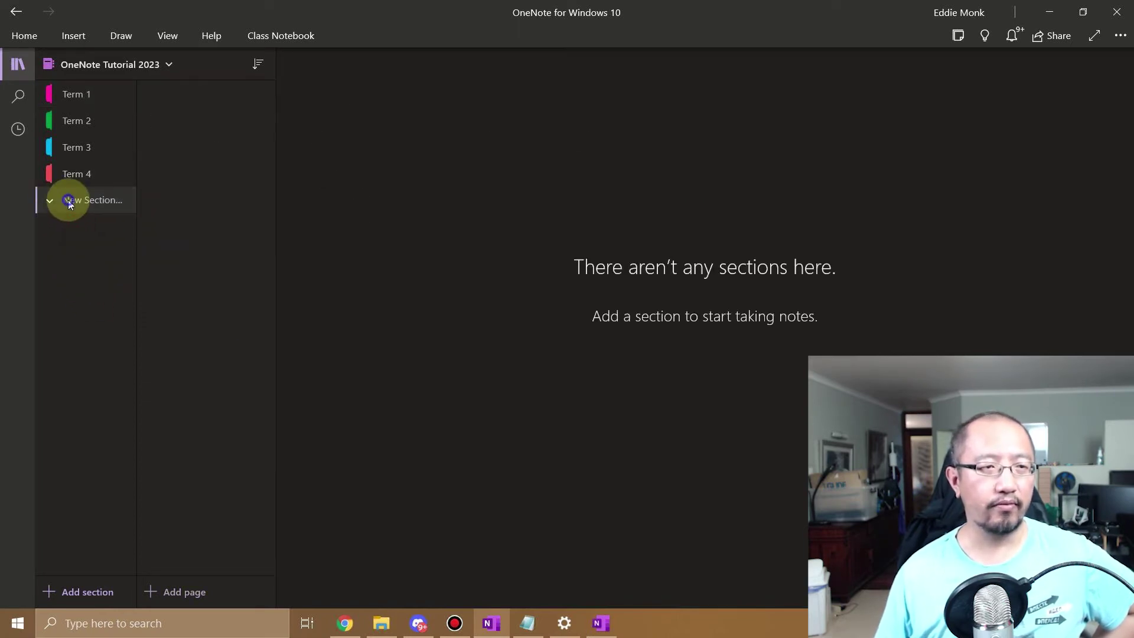
right_click(69, 202)
left_click(124, 218)
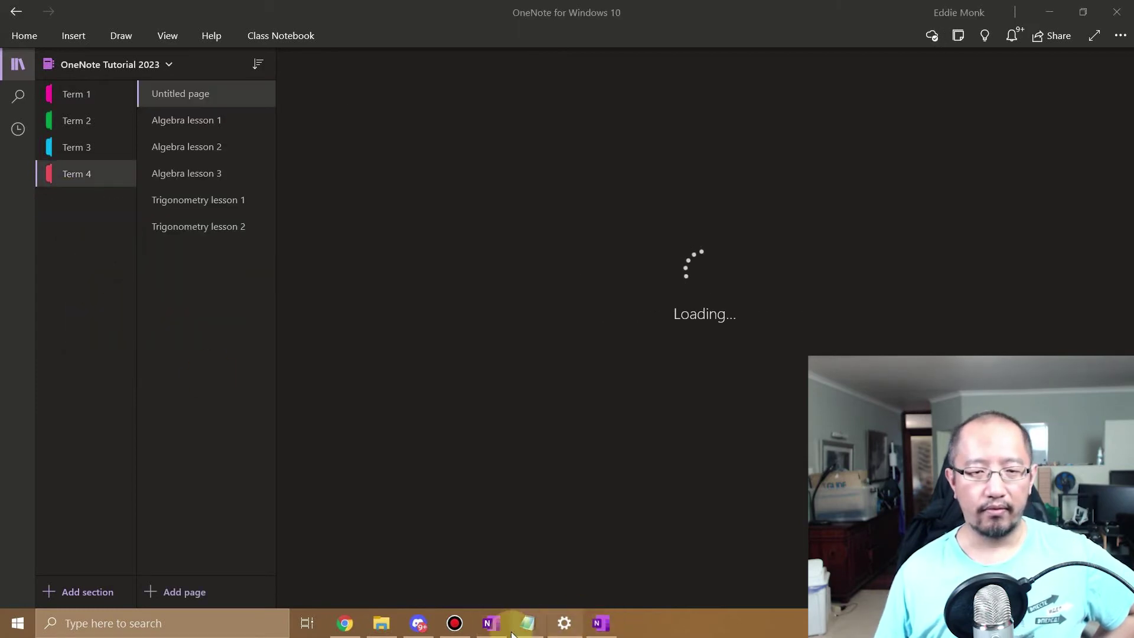
Switch to desktop OneNote and compare the pages of the Term 1 and Term 2 sections in the 2022 group.
left_click(601, 624)
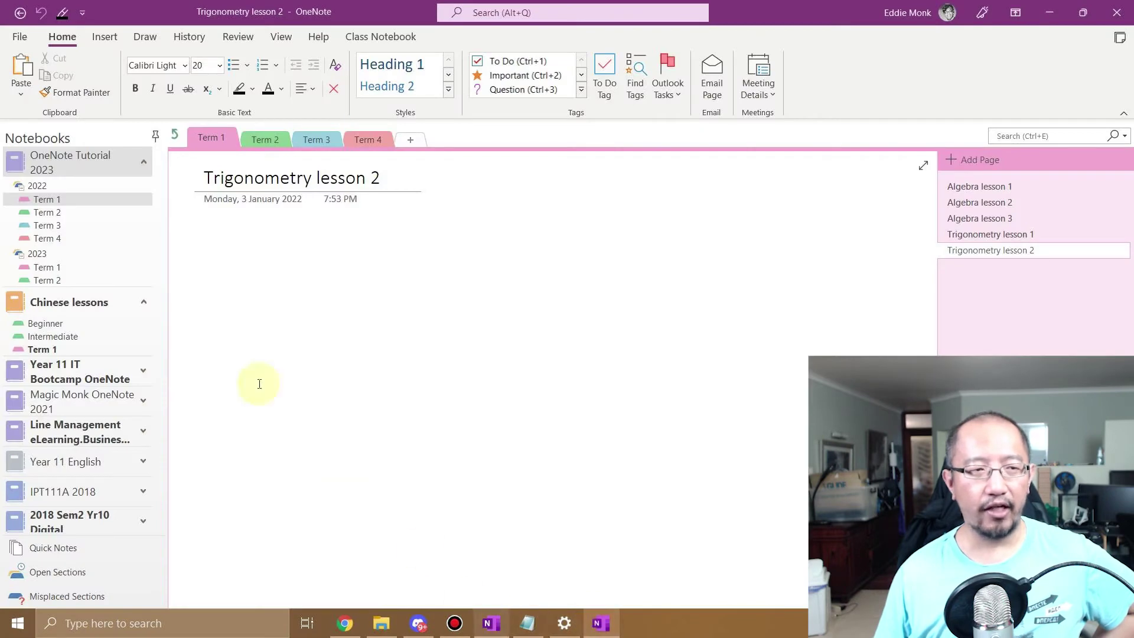
left_click(123, 208)
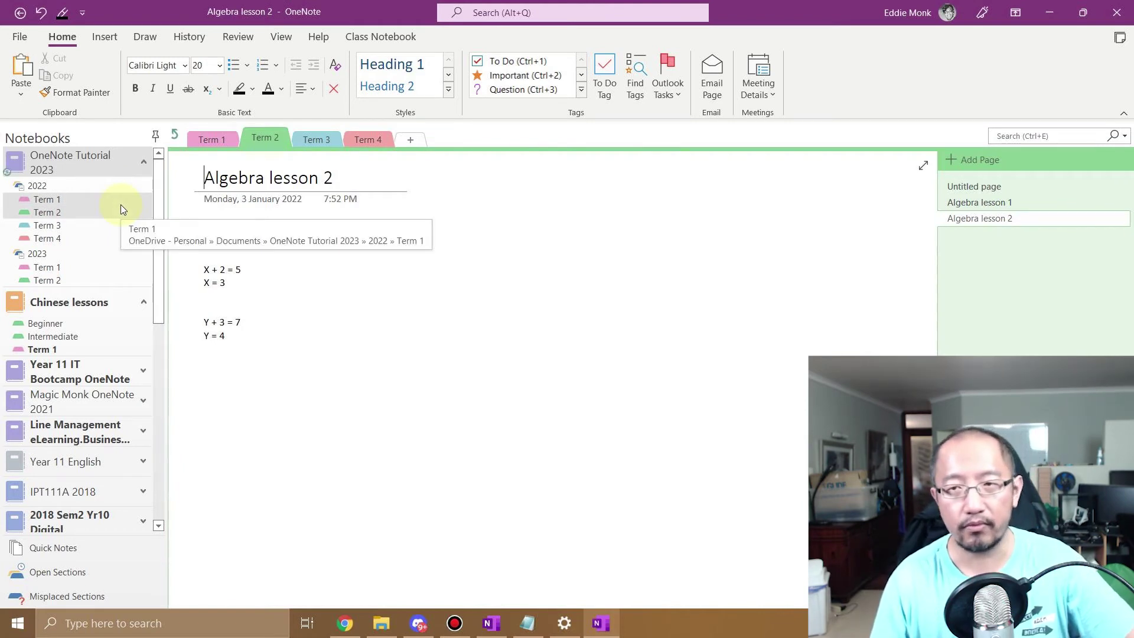
left_click(120, 205)
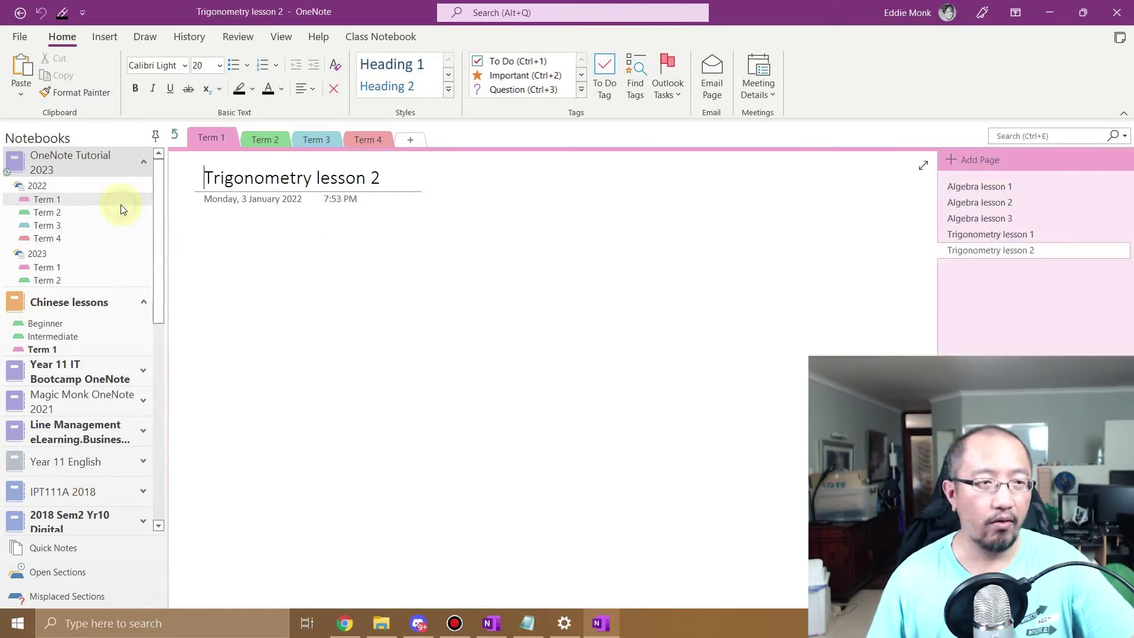
left_click(81, 212)
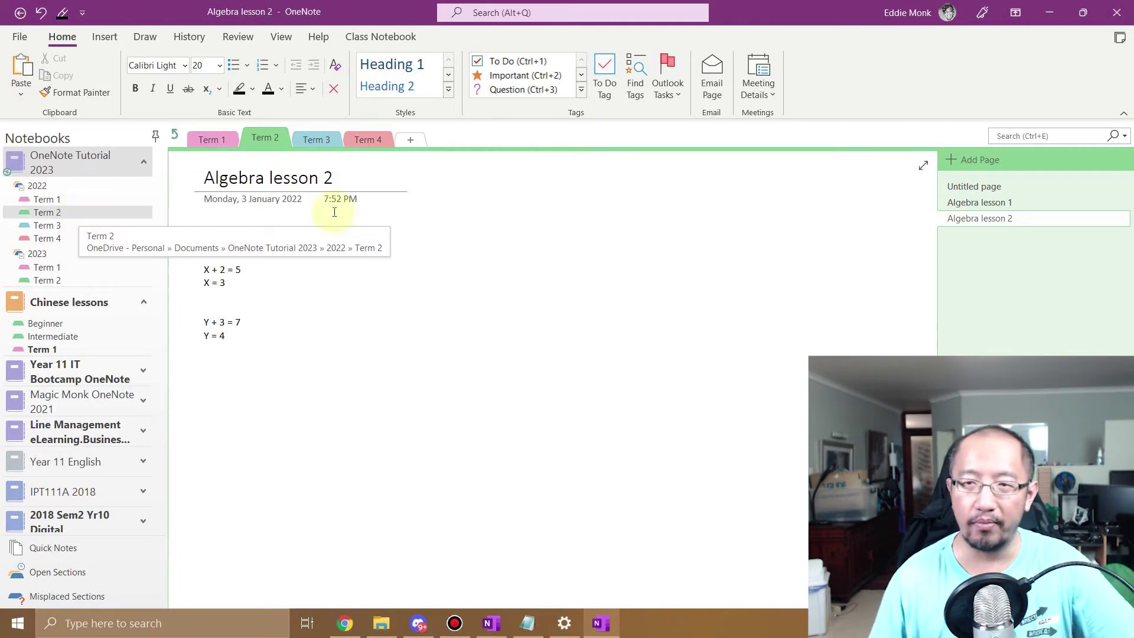
left_click(117, 199)
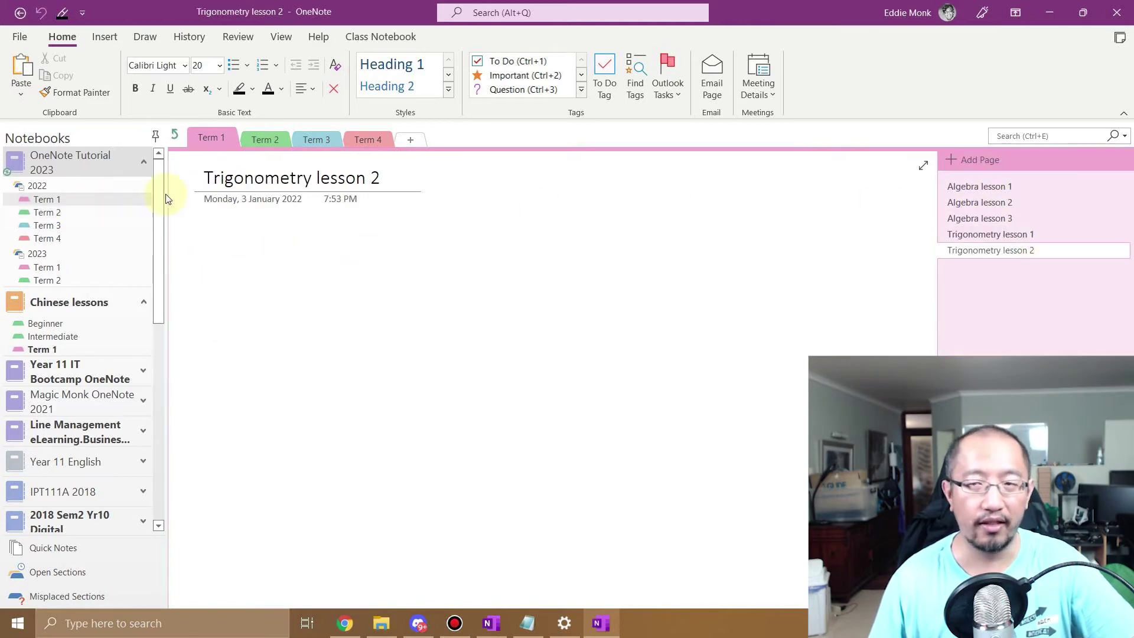
Move Trigonometry lesson 1 and Trigonometry lesson 2 together above Algebra lesson 1 in the 2022 group's Term 1 section.
left_click(1001, 233)
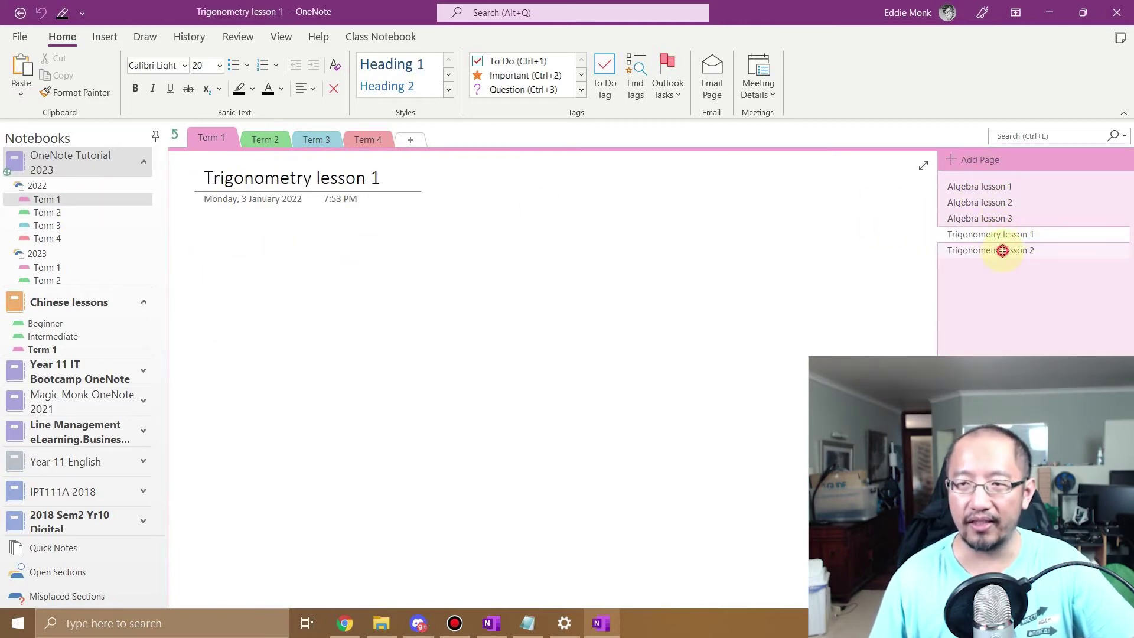
left_click(1004, 250)
left_click(997, 237)
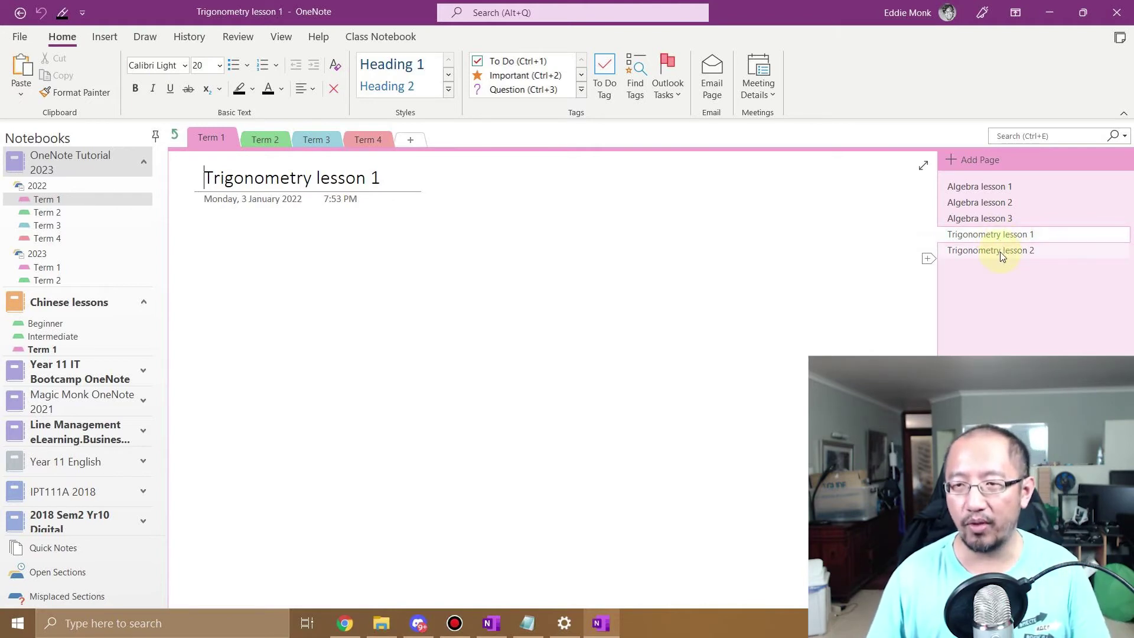
left_click(1000, 252)
left_click_drag(1000, 253, 994, 183)
left_click(998, 277)
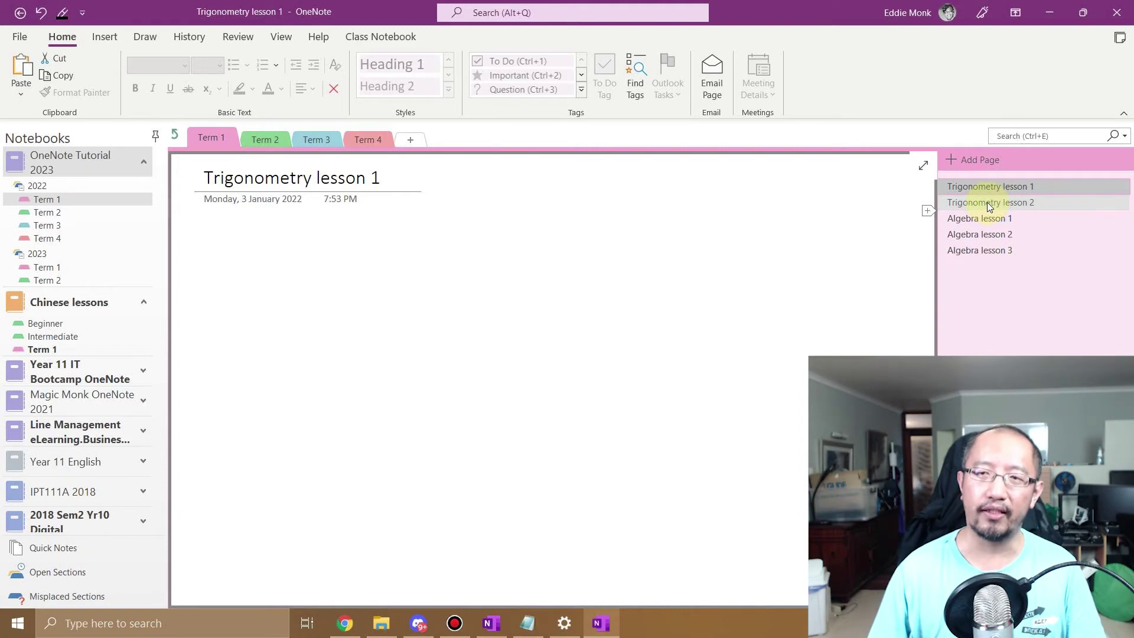
left_click(984, 204, "shift")
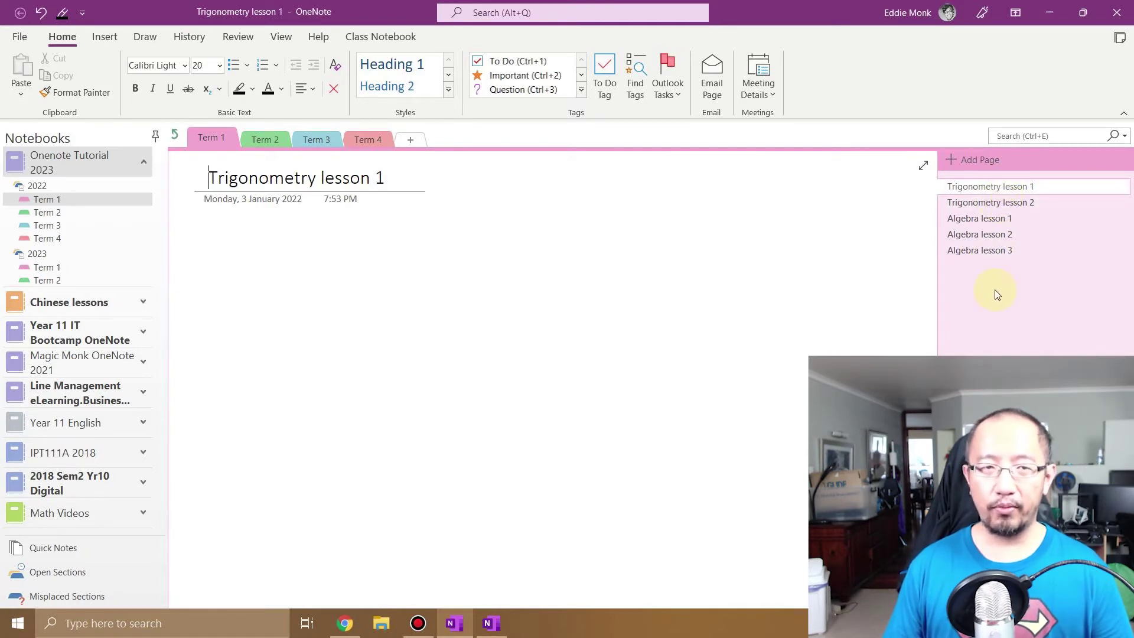
Add a page titled Algebra to the Term 1 section and make Algebra lessons 1 to 3 its subpages.
left_click(981, 160)
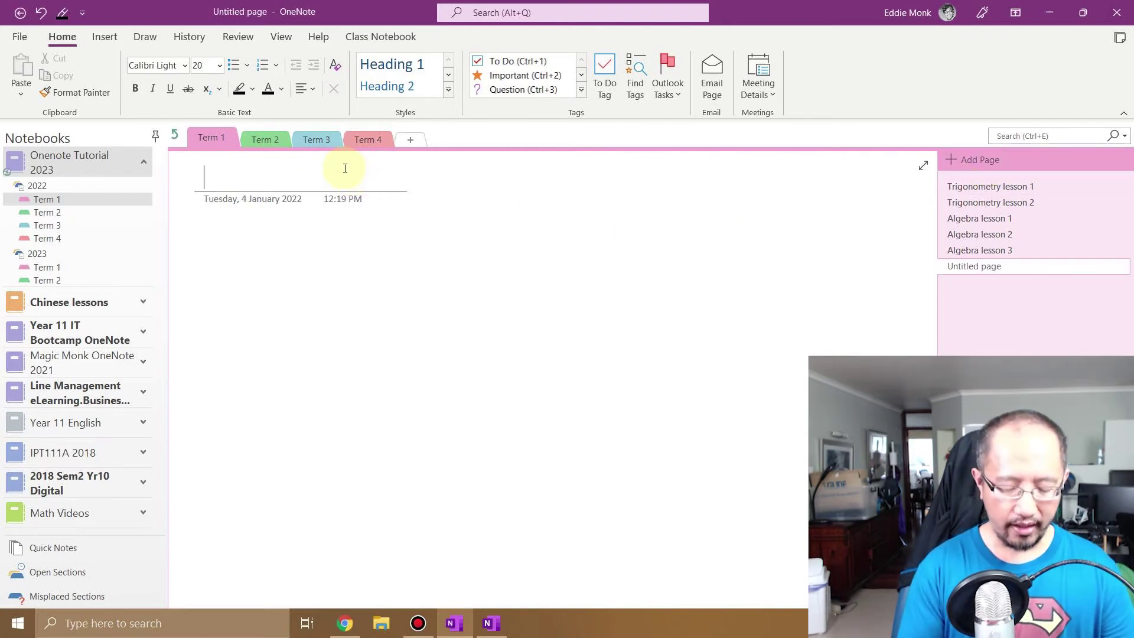
type("Algebra")
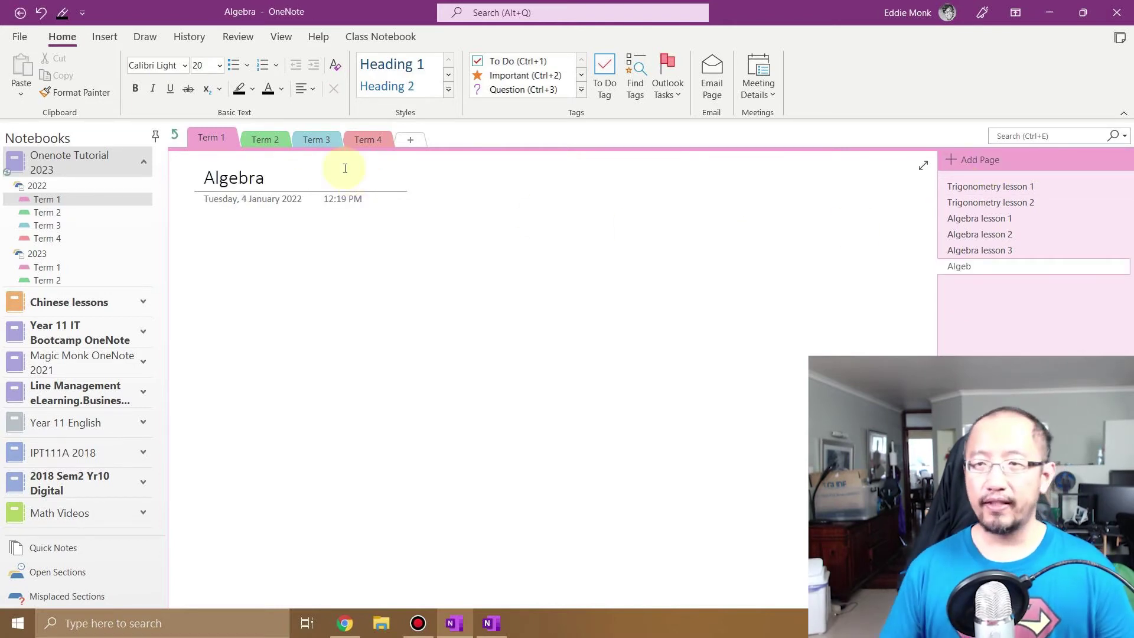
left_click_drag(991, 220, 990, 220)
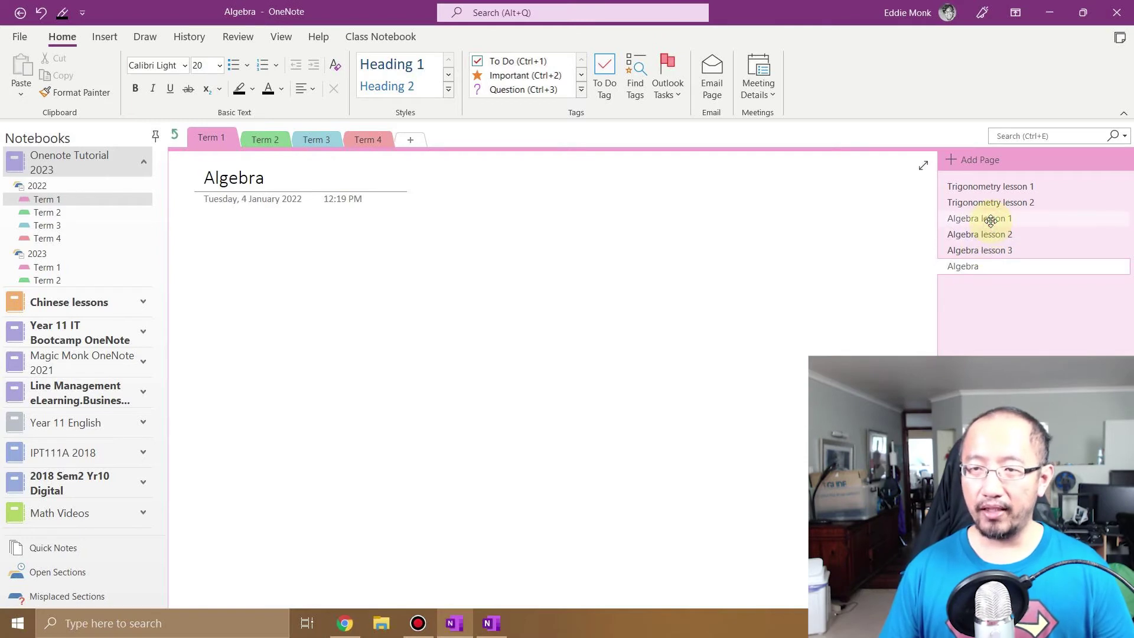
left_click(984, 249, "shift")
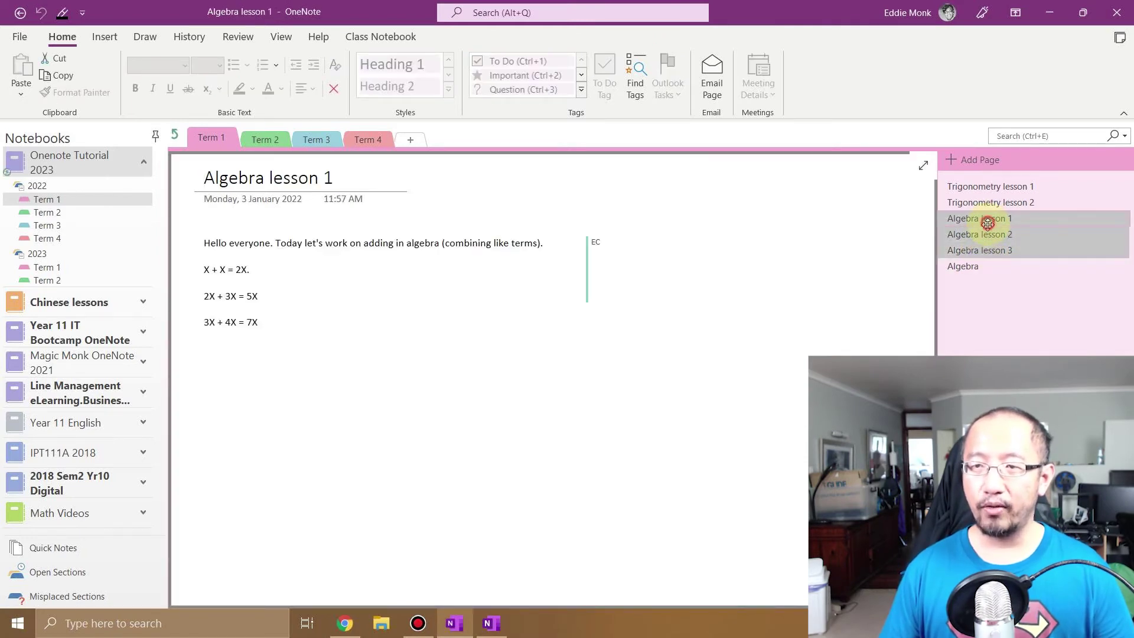
left_click_drag(988, 224, 982, 266)
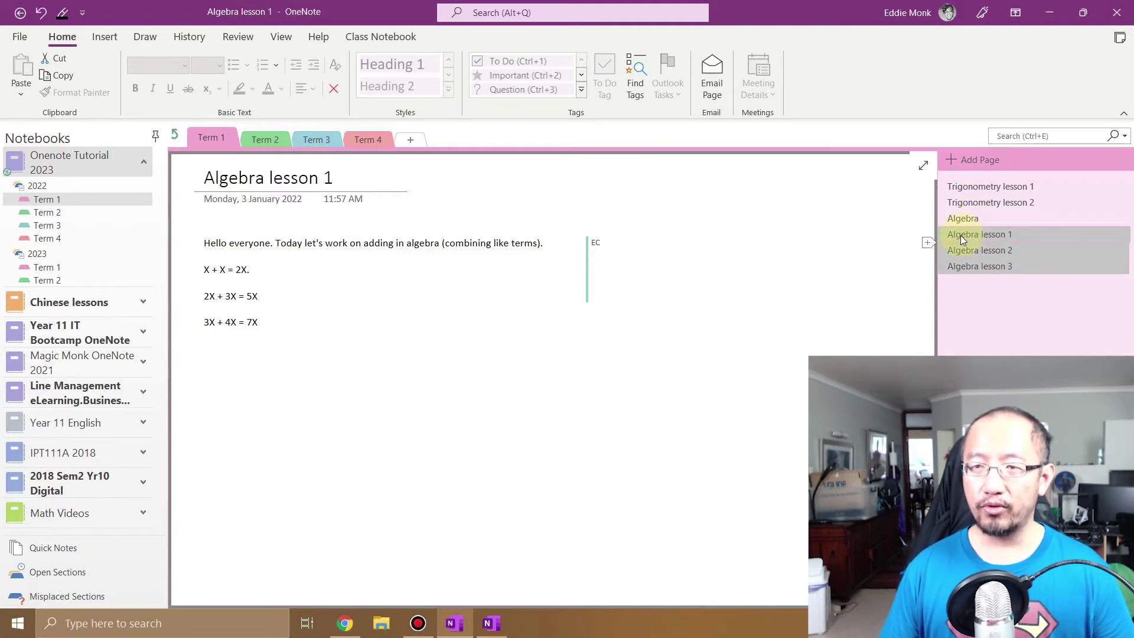
left_click_drag(966, 235, 973, 236)
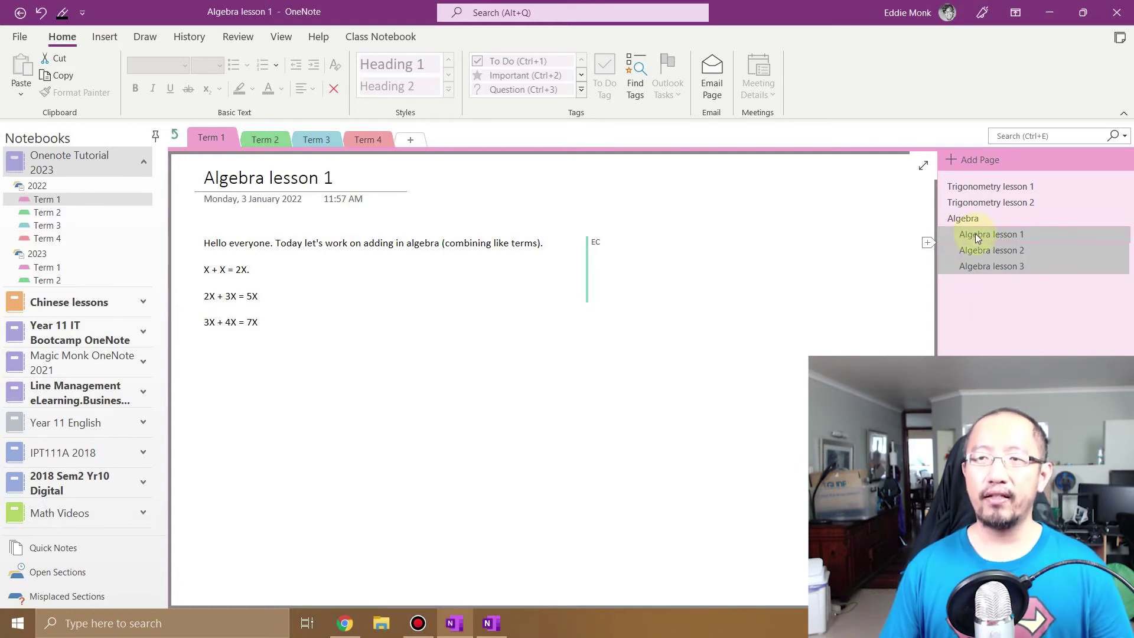
left_click(984, 253)
Collapse and expand the Algebra page's subpages, leaving them collapsed.
left_click(976, 219)
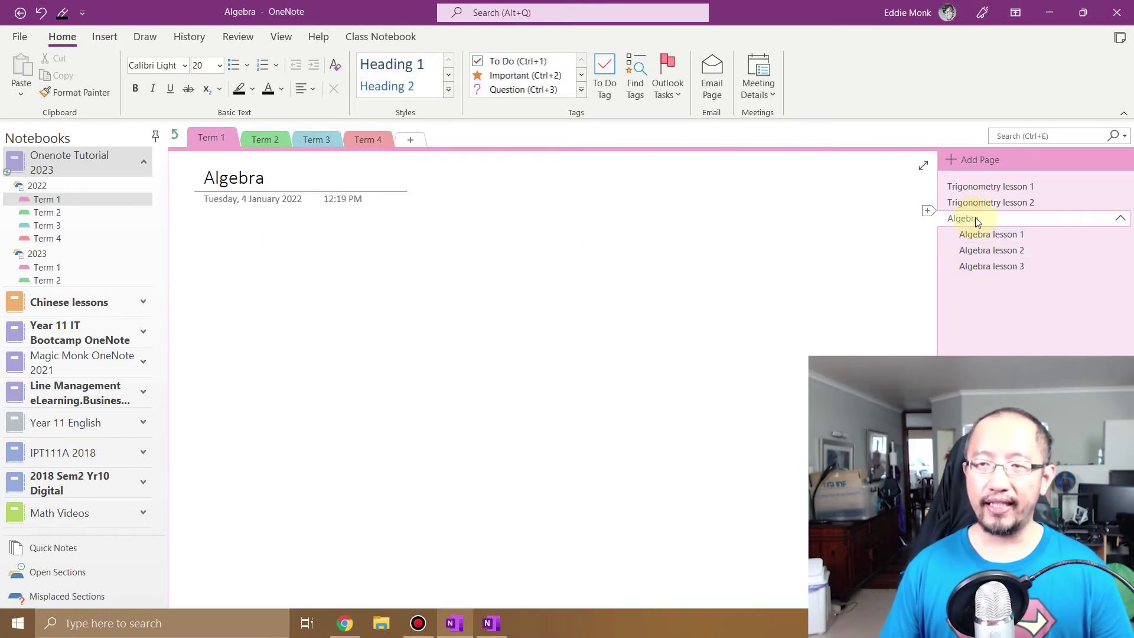
left_click(1121, 219)
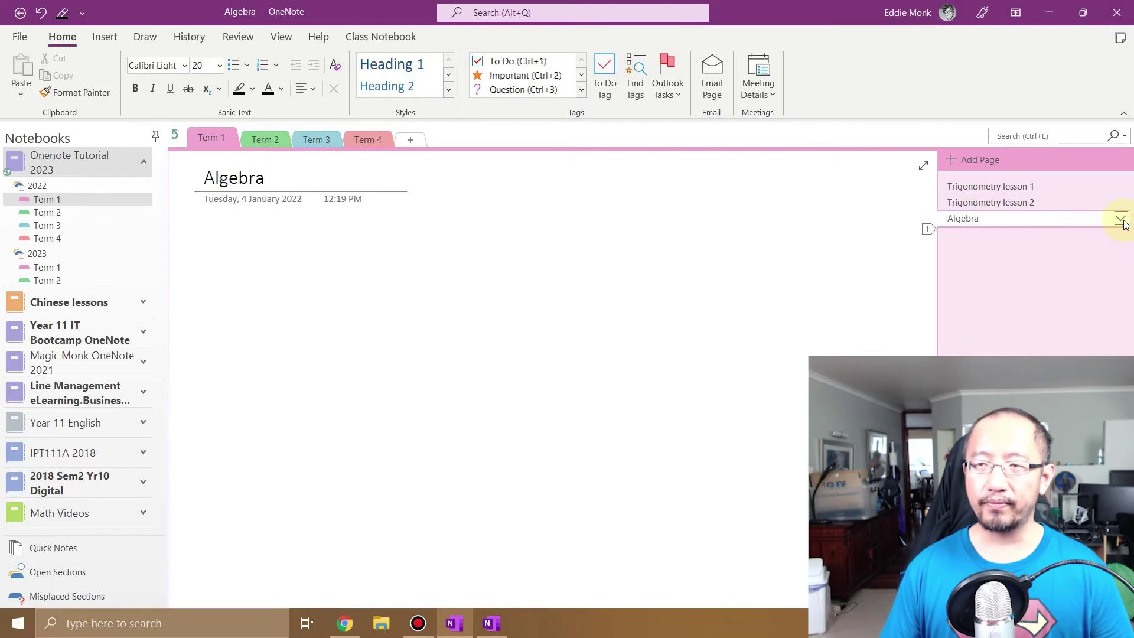
left_click(1121, 219)
left_click(1121, 219)
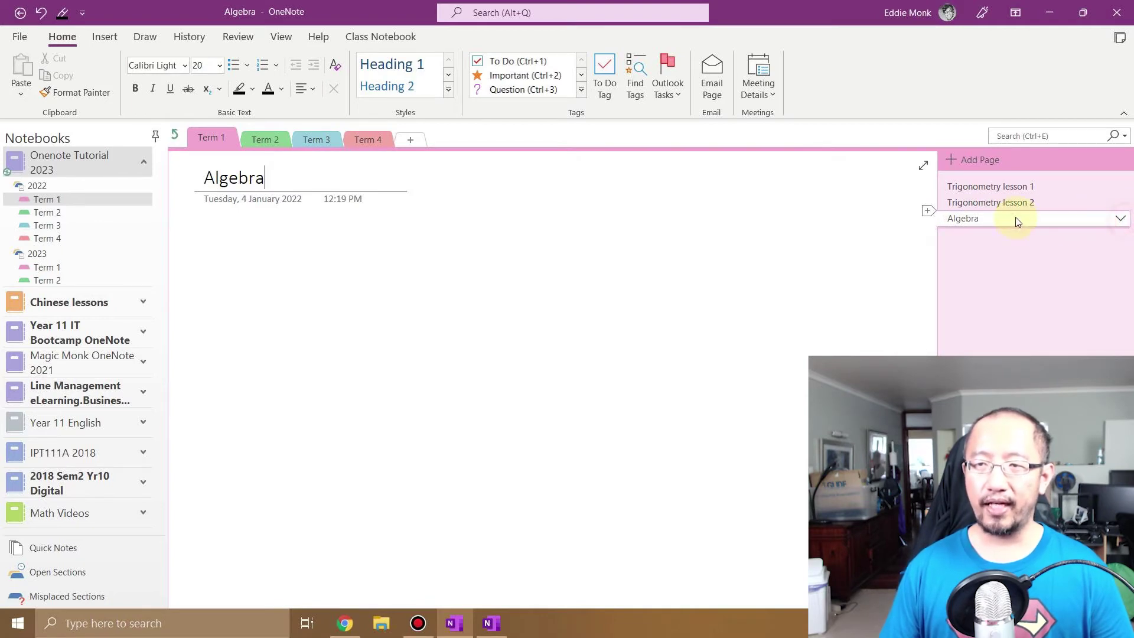
left_click(1122, 220)
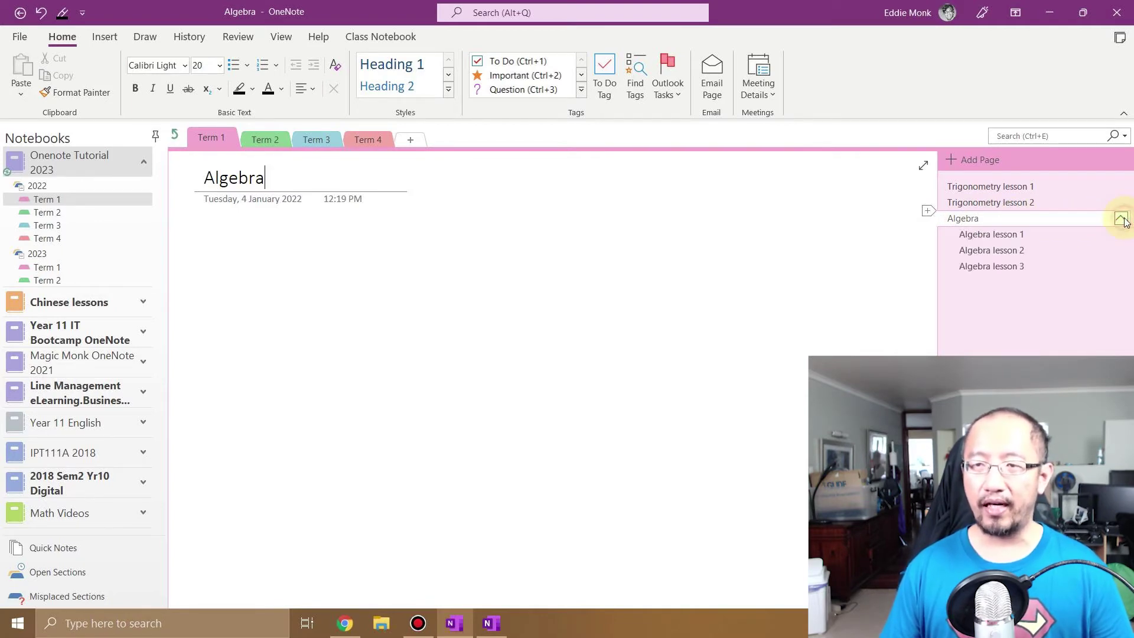
left_click(1121, 219)
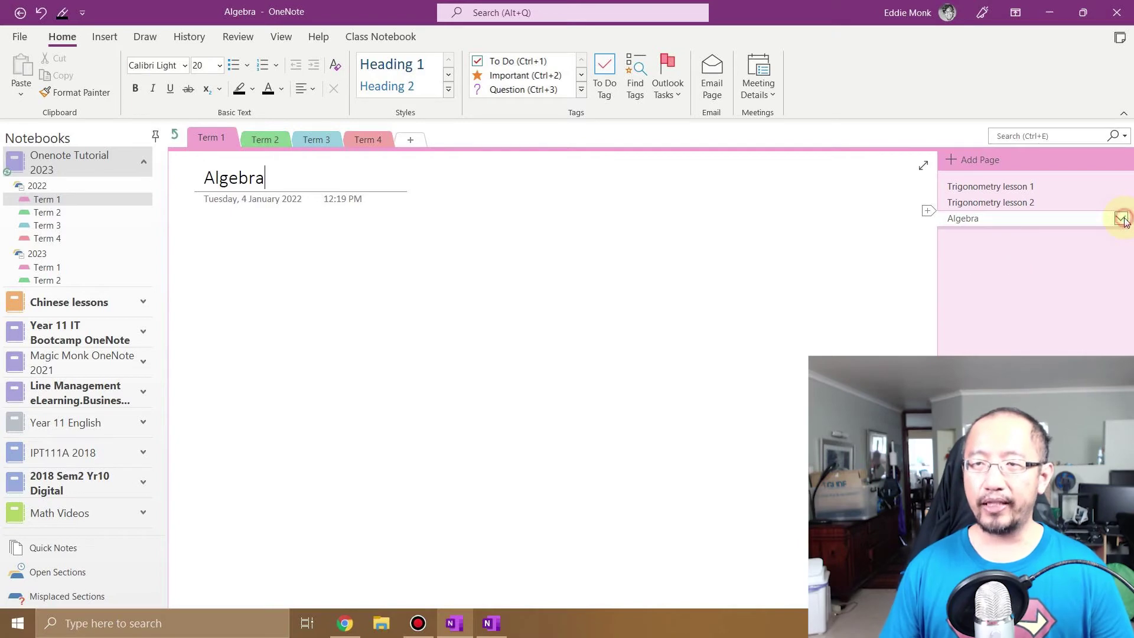
Add a page titled Trigonometry to the Term 1 section and make Trigonometry lessons 1 and 2 its subpages.
left_click(983, 158)
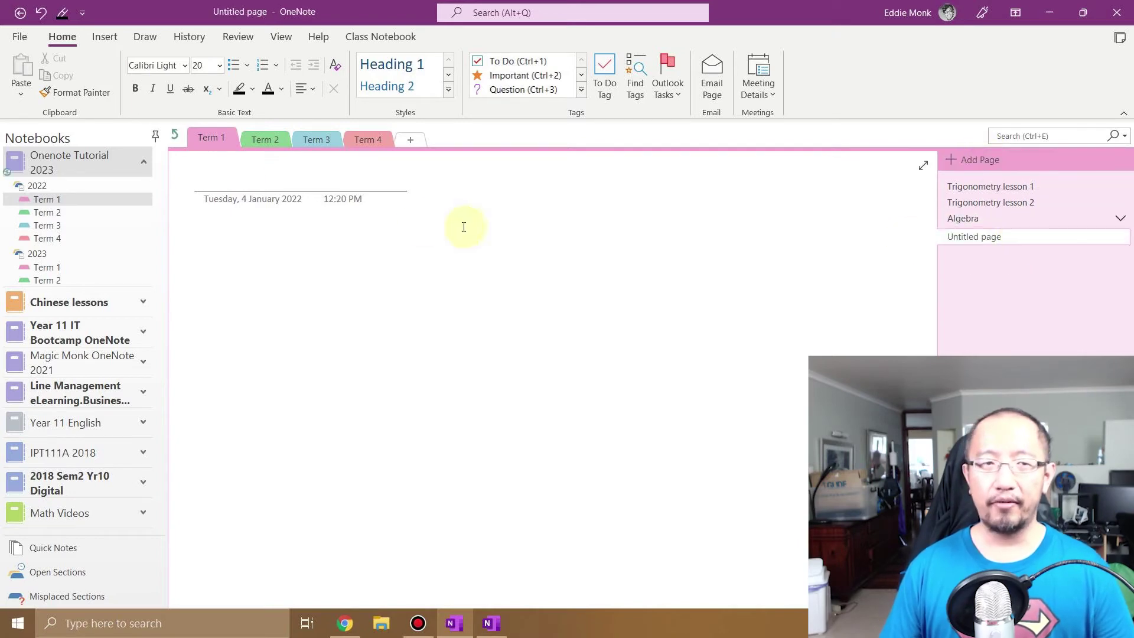
type("Trigo")
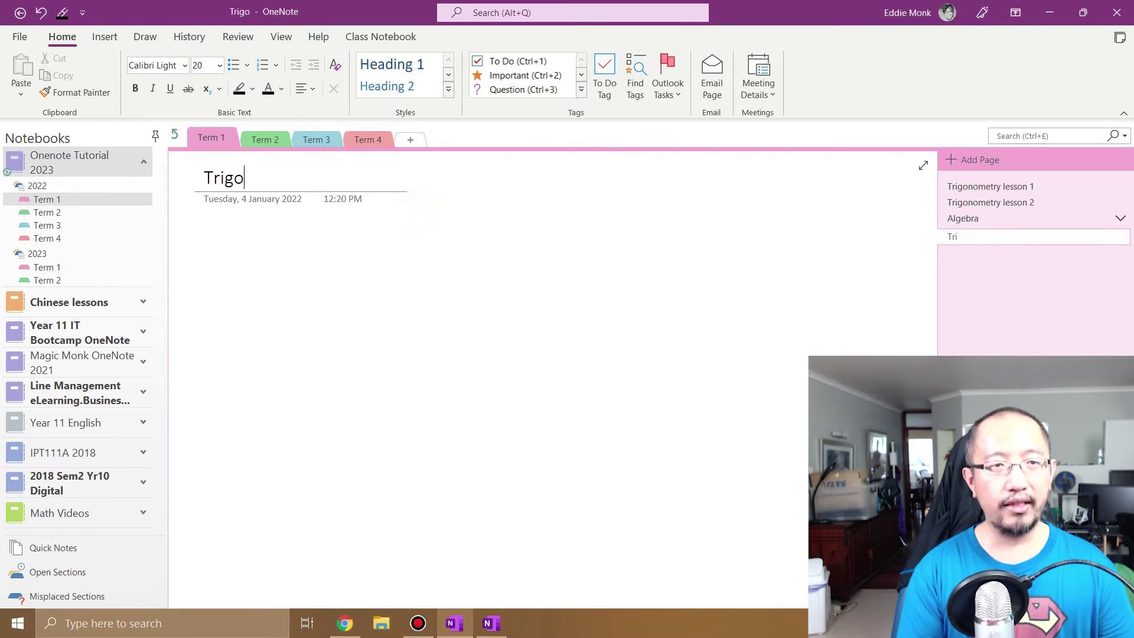
type("nometry")
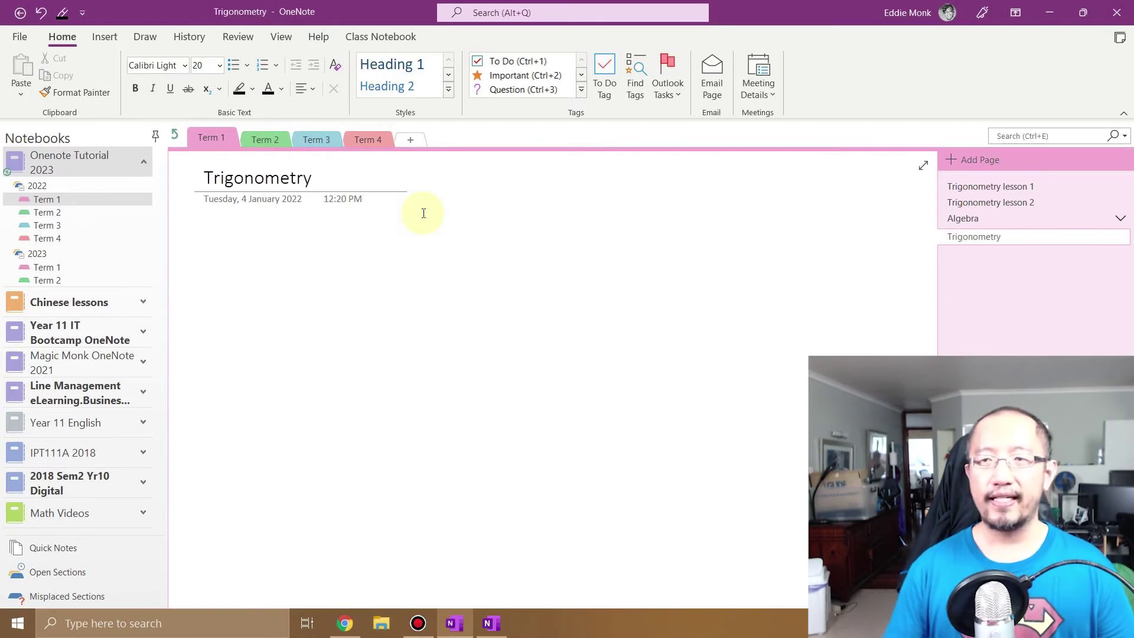
left_click(982, 188)
left_click(979, 202, "shift")
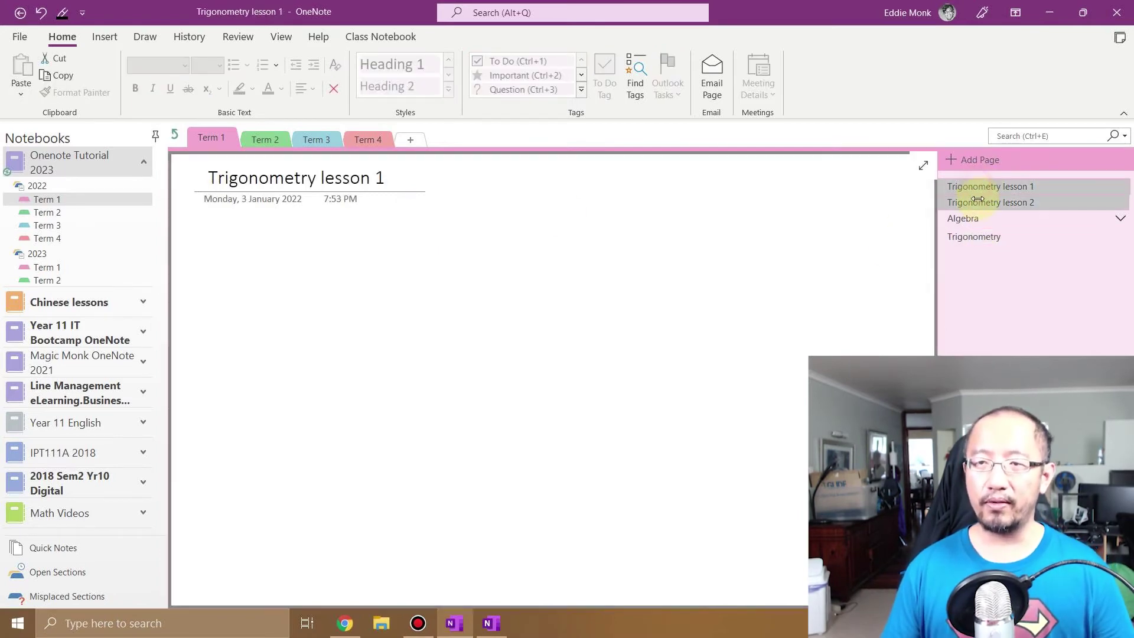
left_click_drag(978, 199, 986, 224)
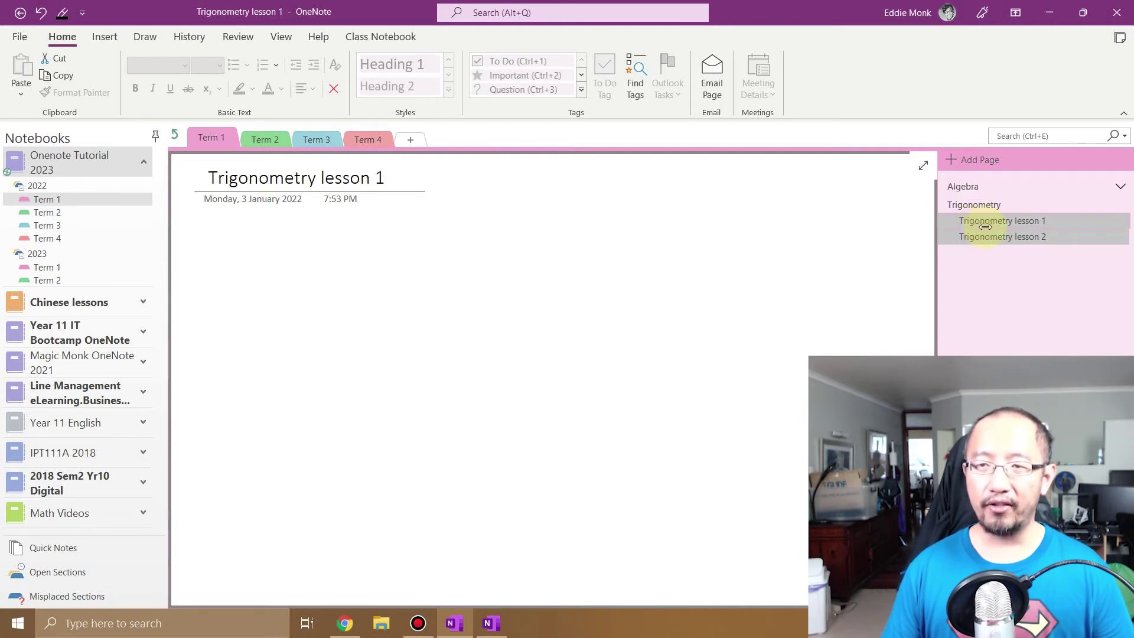
Collapse the Trigonometry page's subpages and open the Algebra page.
left_click(1126, 208)
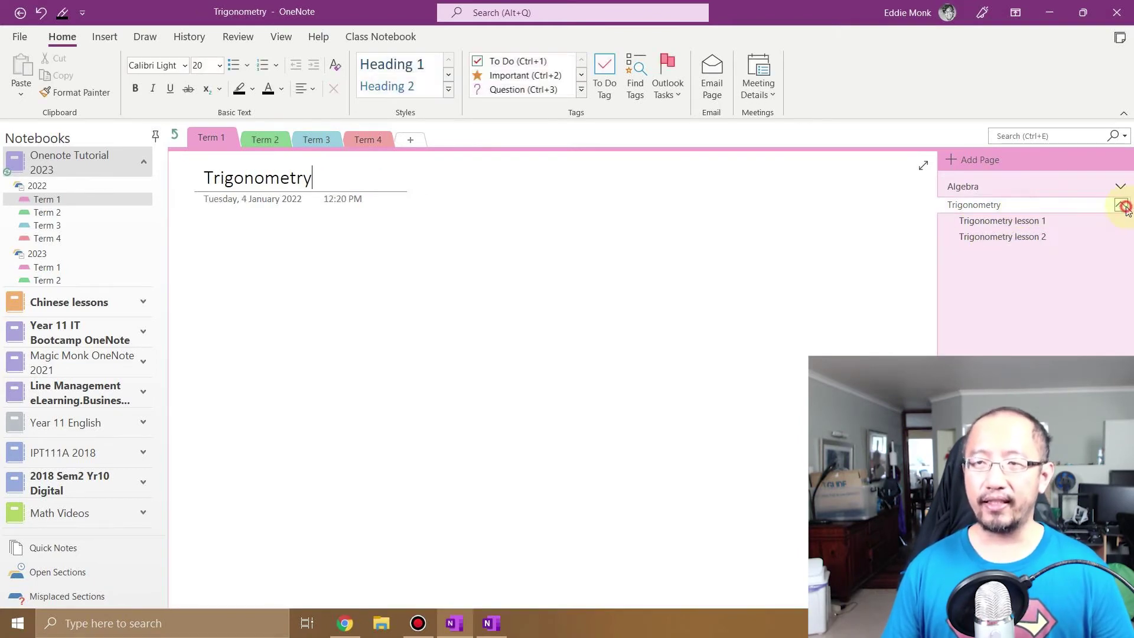
left_click(1126, 207)
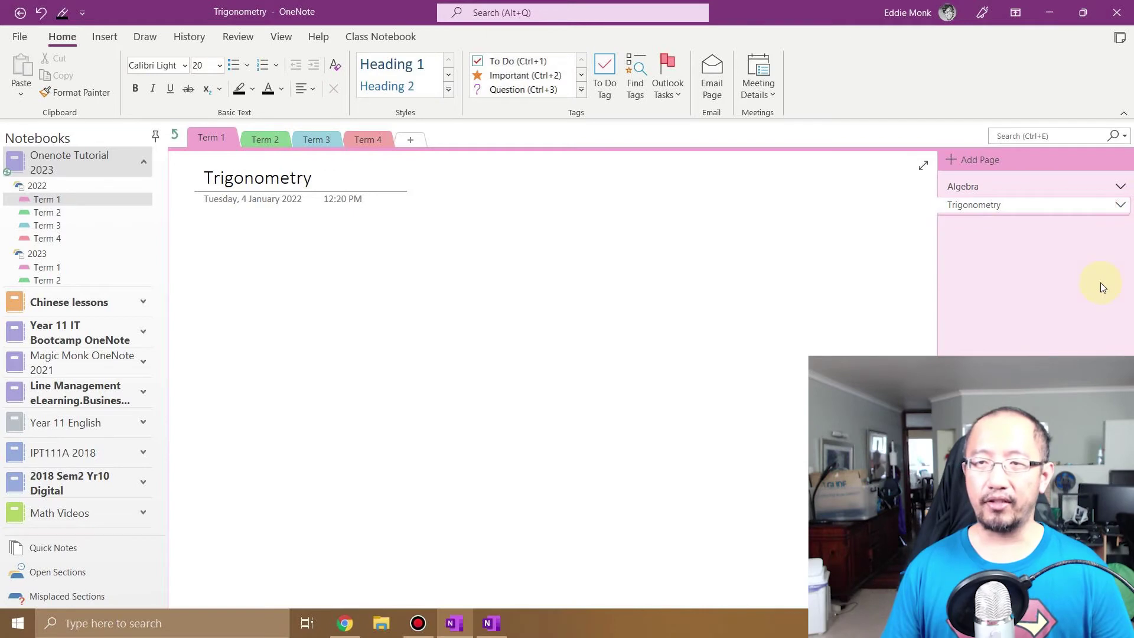
left_click(1003, 189)
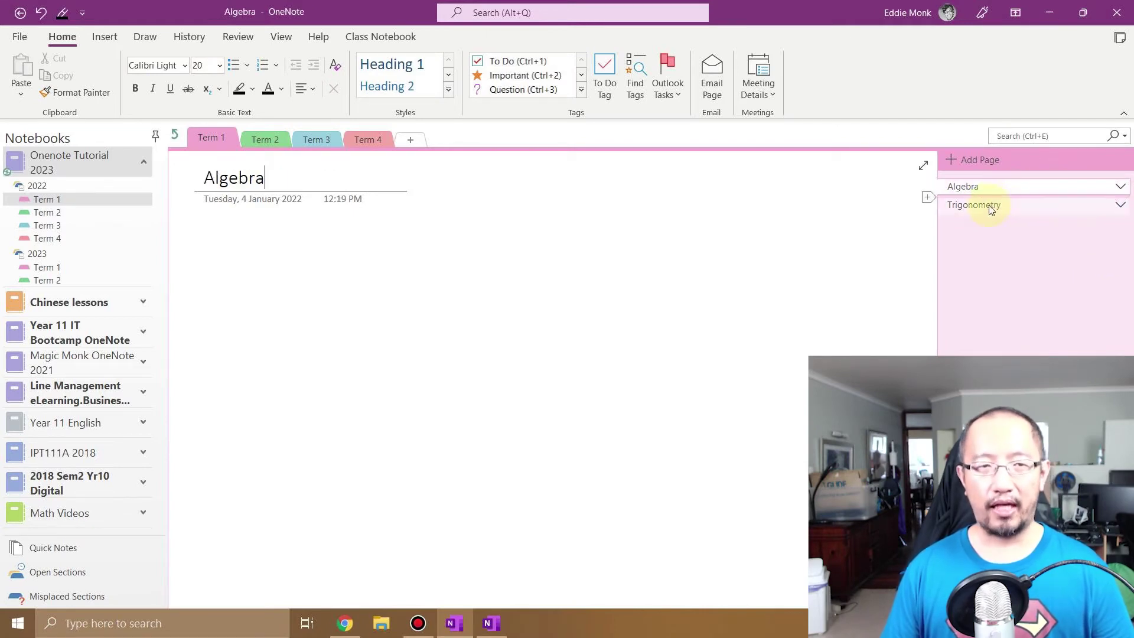
left_click(994, 186)
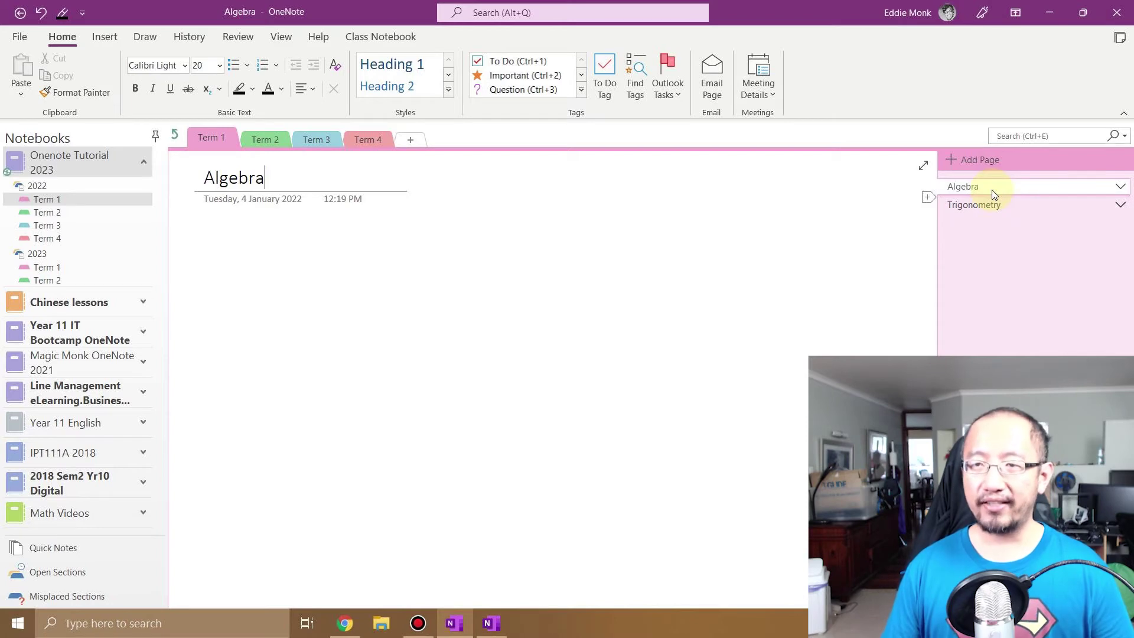
Expand and collapse the subpages under the Algebra and Trigonometry pages, leaving both groups collapsed.
left_click(1120, 187)
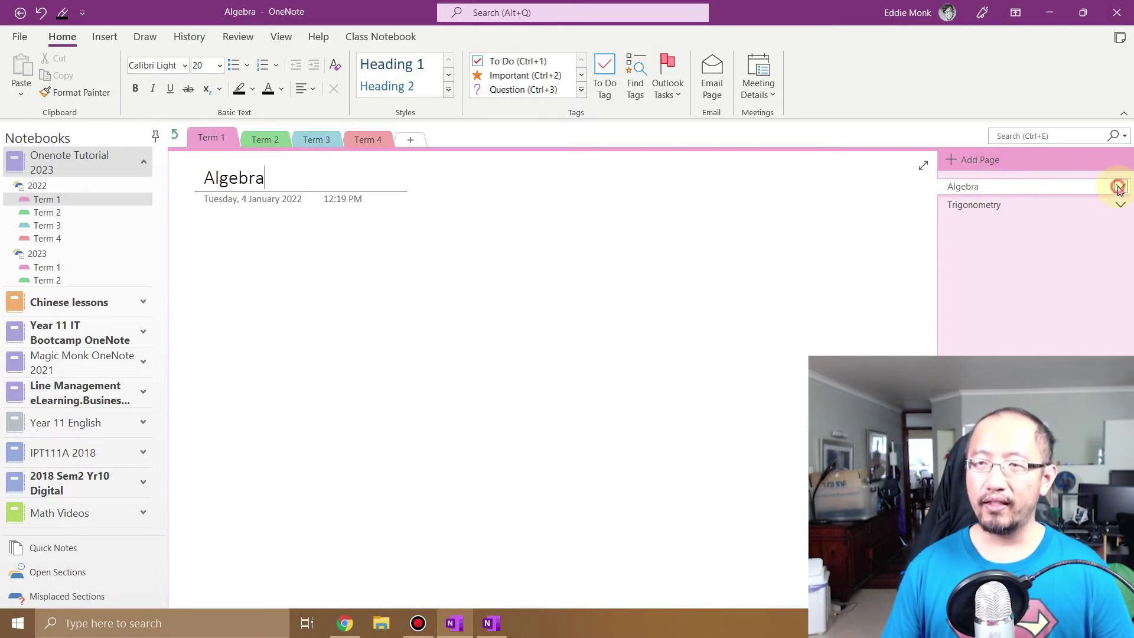
left_click(1120, 188)
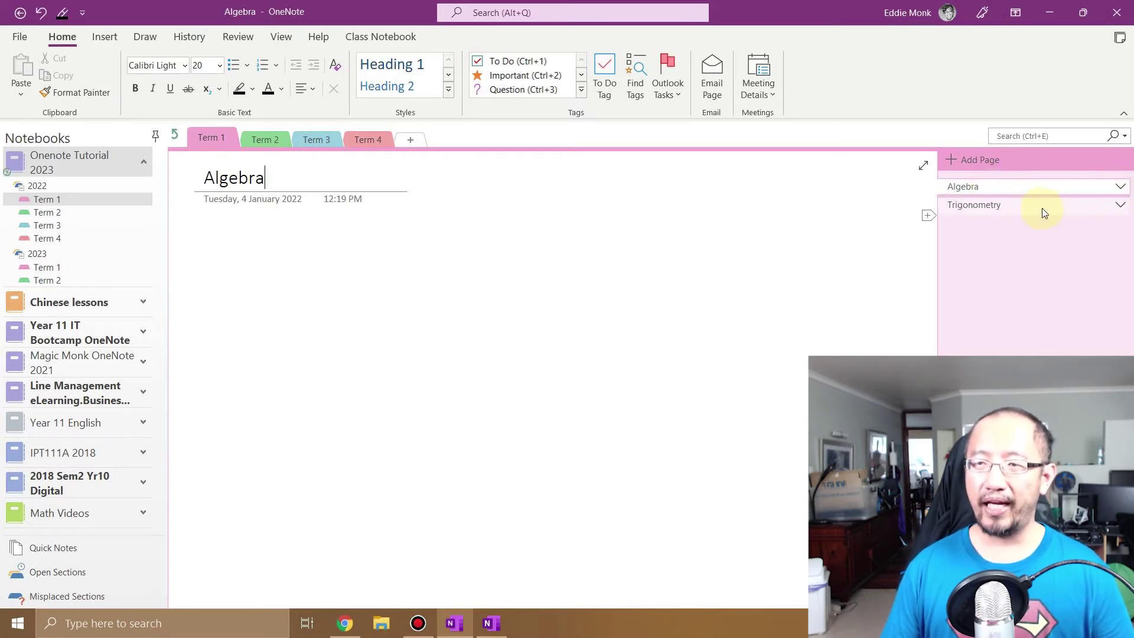
left_click(1120, 207)
left_click(1120, 206)
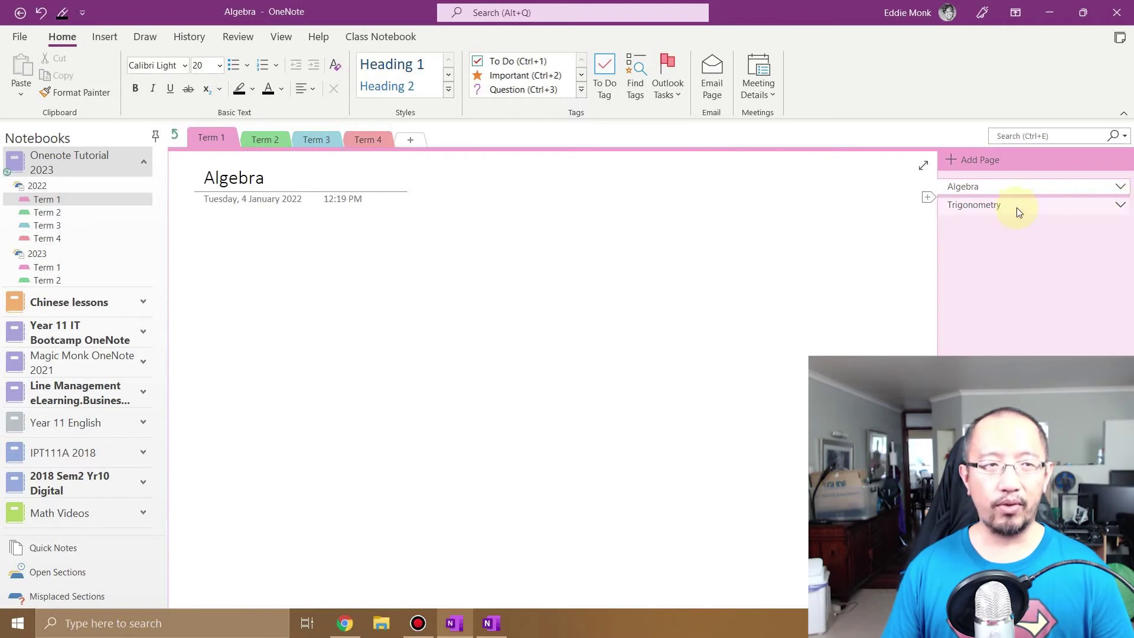
Sync the OneNote Tutorial 2023 notebook, switch to Chrome and reload the notebook in OneNote for the web.
right_click(89, 157)
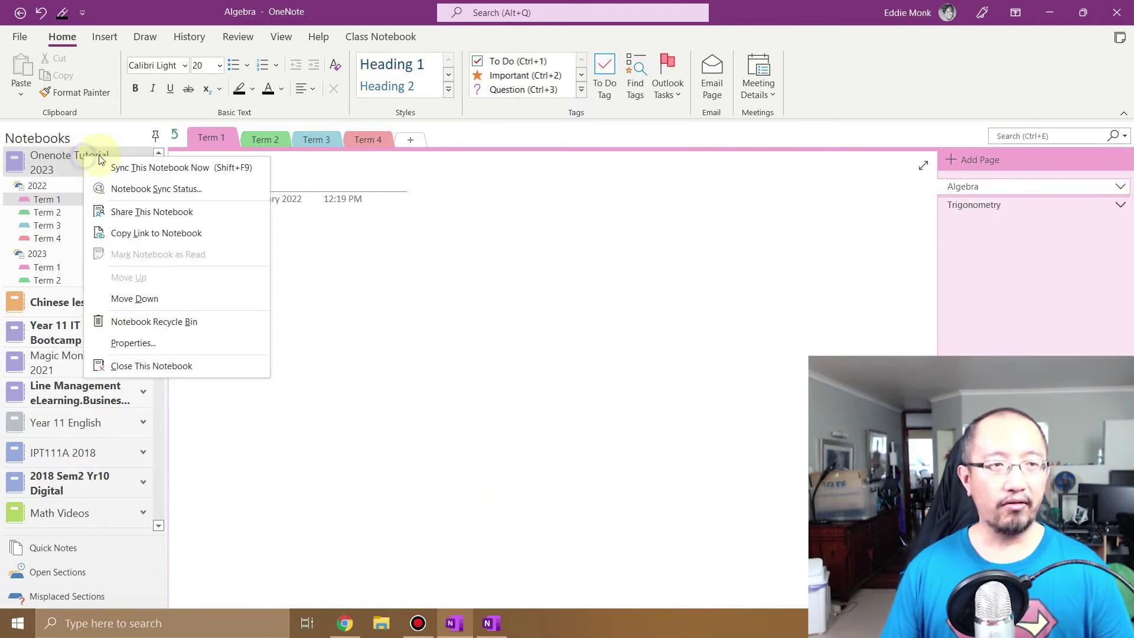
left_click(151, 168)
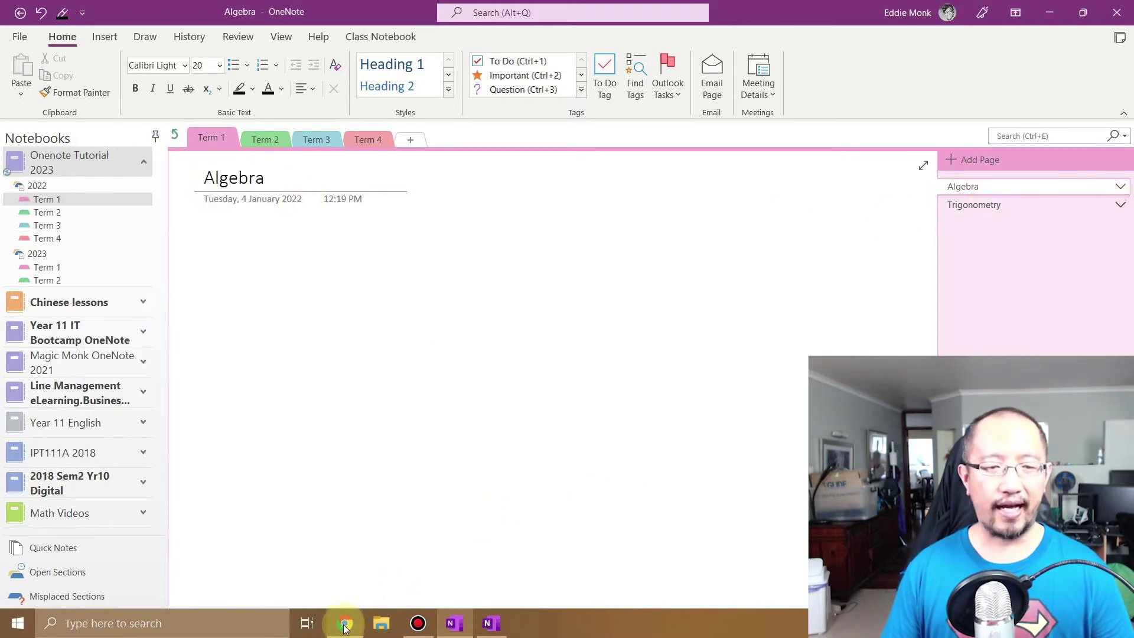
left_click(346, 625)
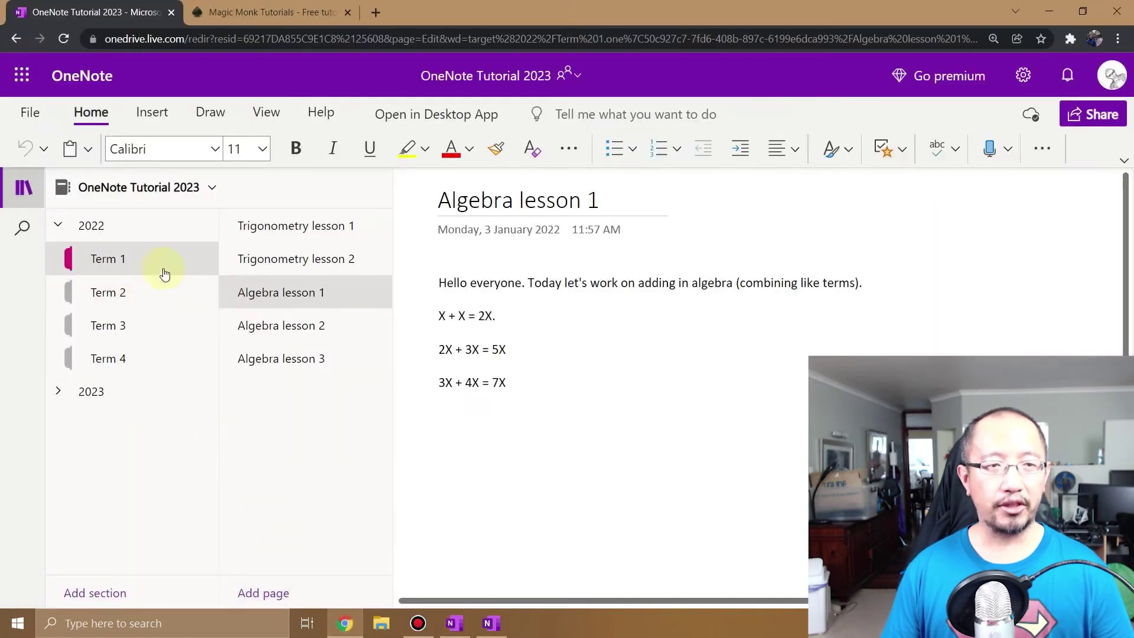
left_click(65, 39)
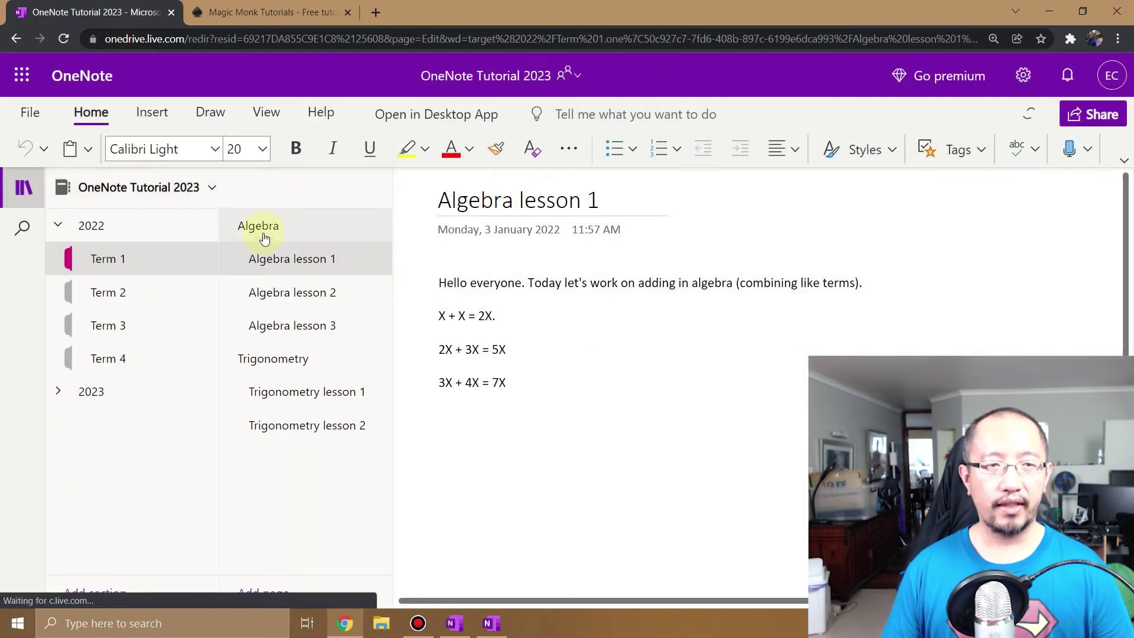
Dismiss the zoom tip and examine the Algebra and Trigonometry lesson pages in Term 1, ending on Algebra lesson 1.
left_click(242, 225)
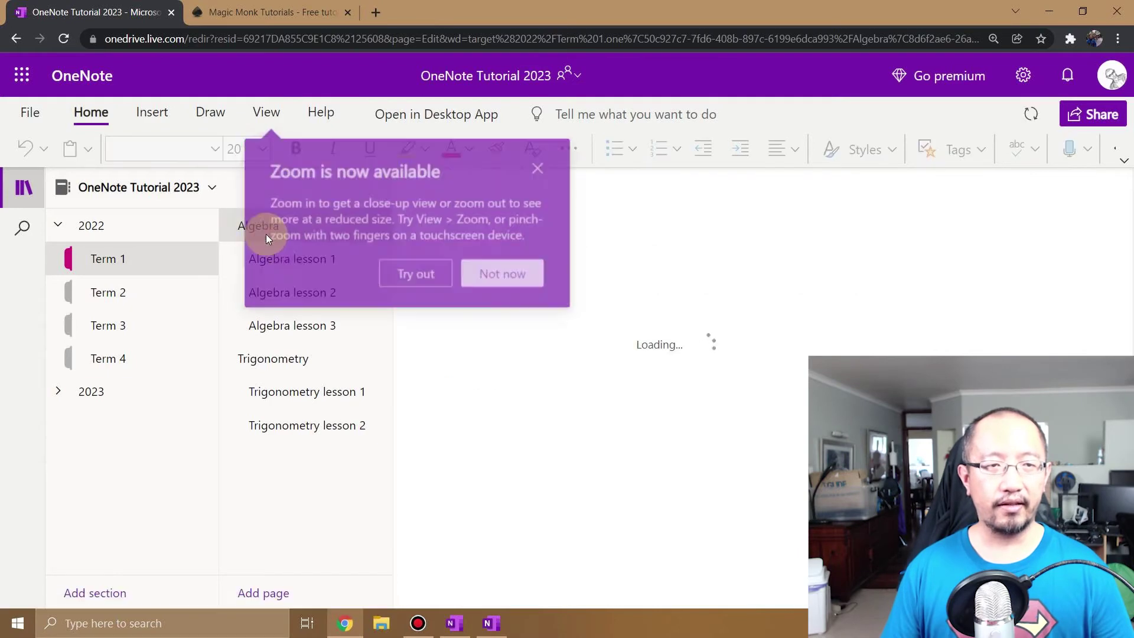
left_click(545, 164)
left_click(286, 266)
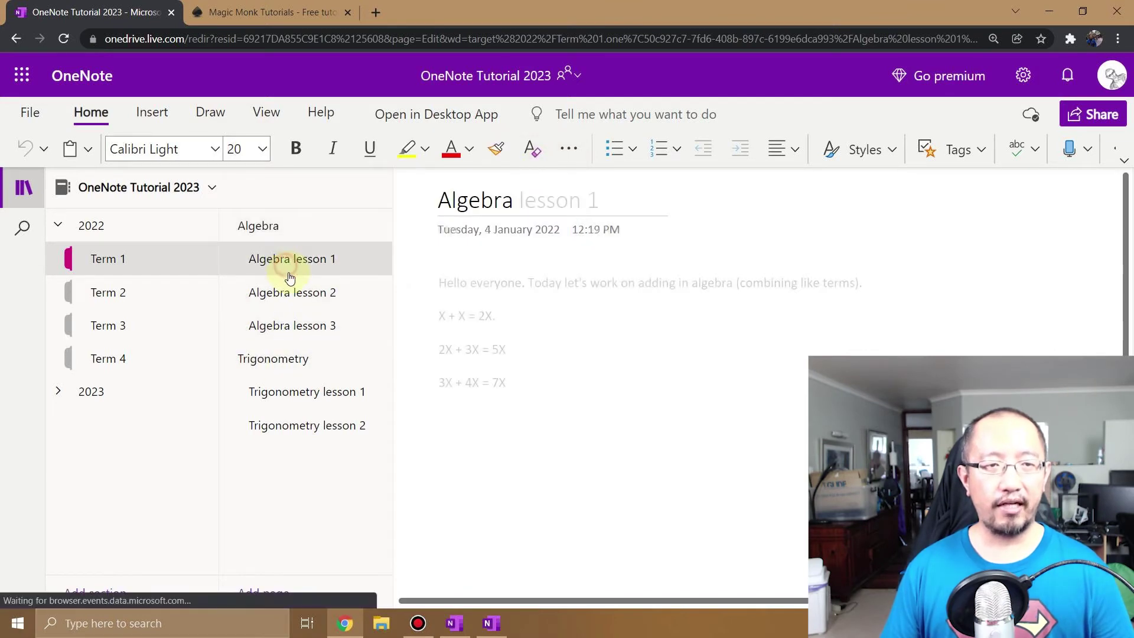
left_click(291, 293)
left_click(296, 326)
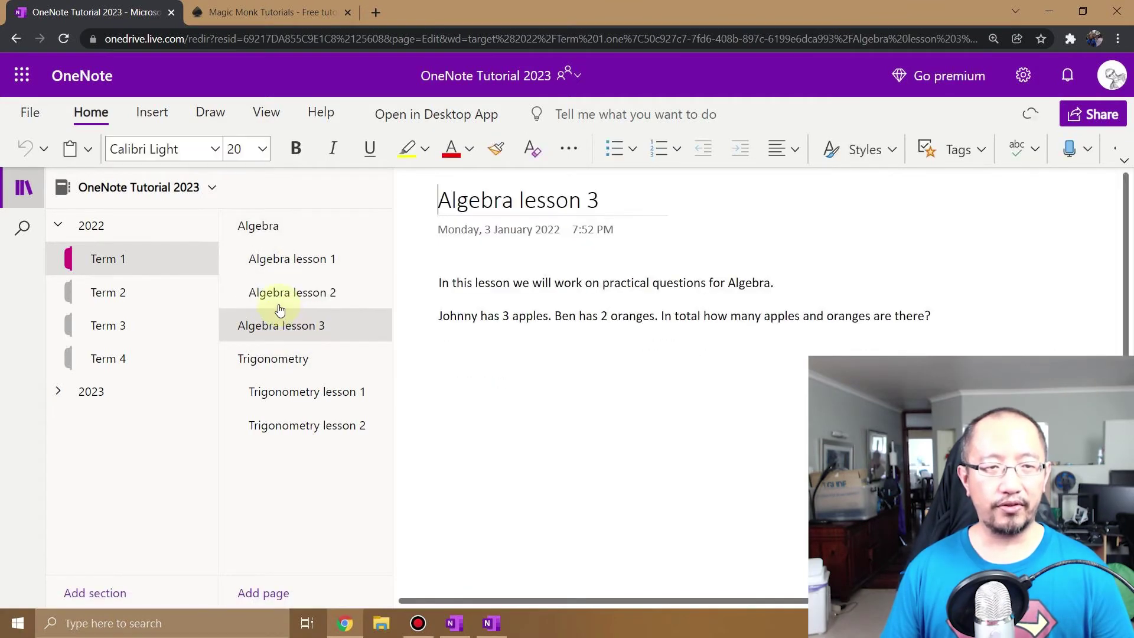
left_click(290, 392)
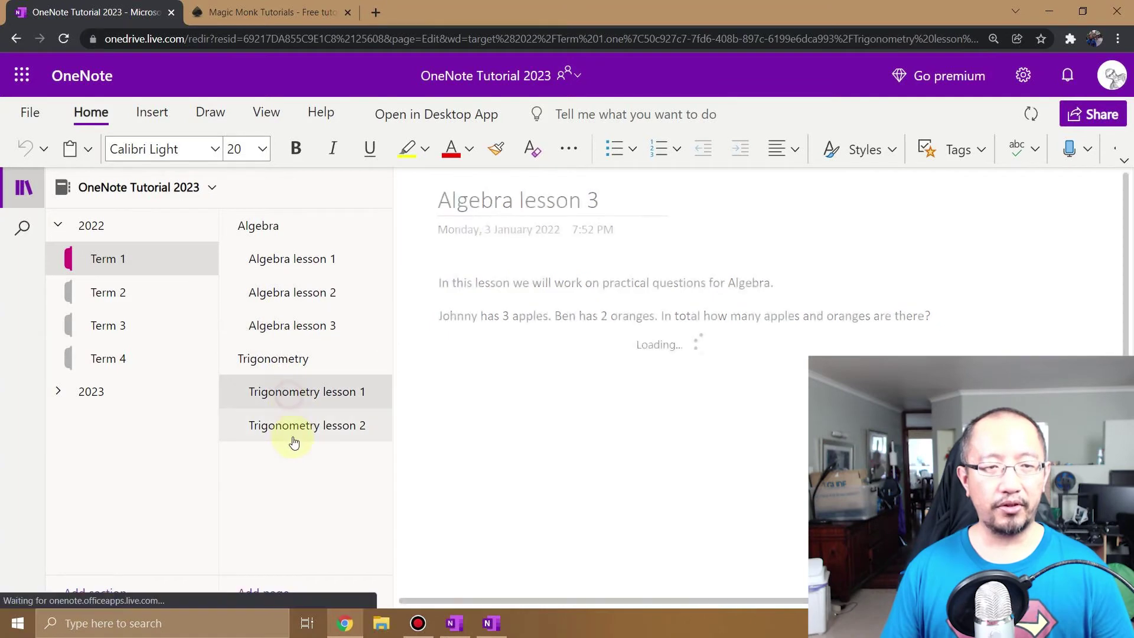
left_click(288, 429)
left_click(296, 325)
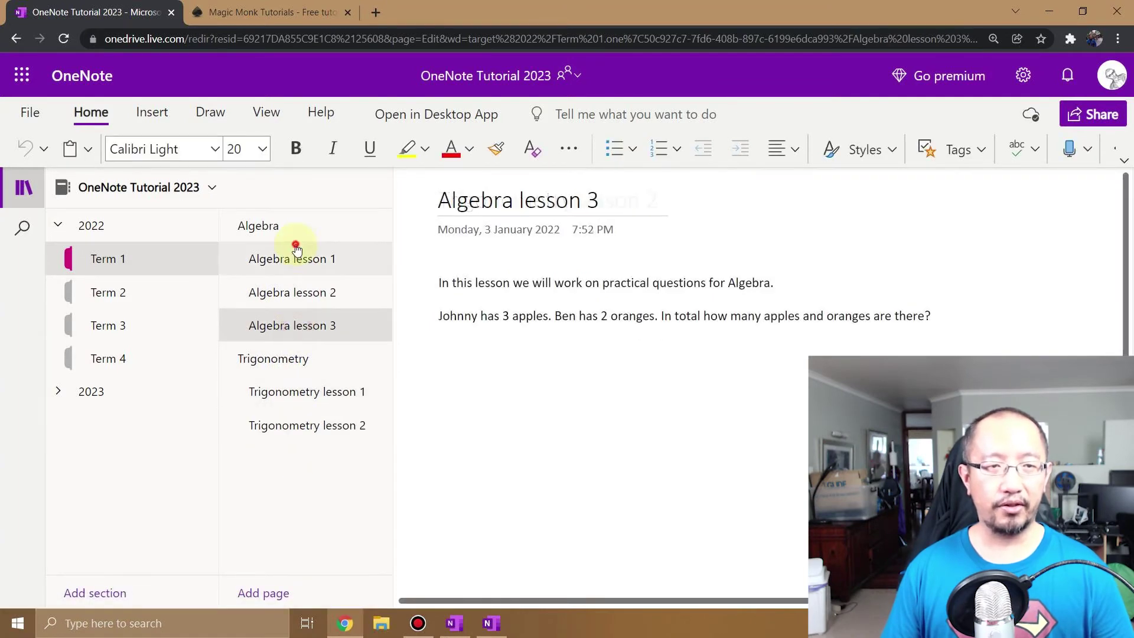
left_click(297, 250)
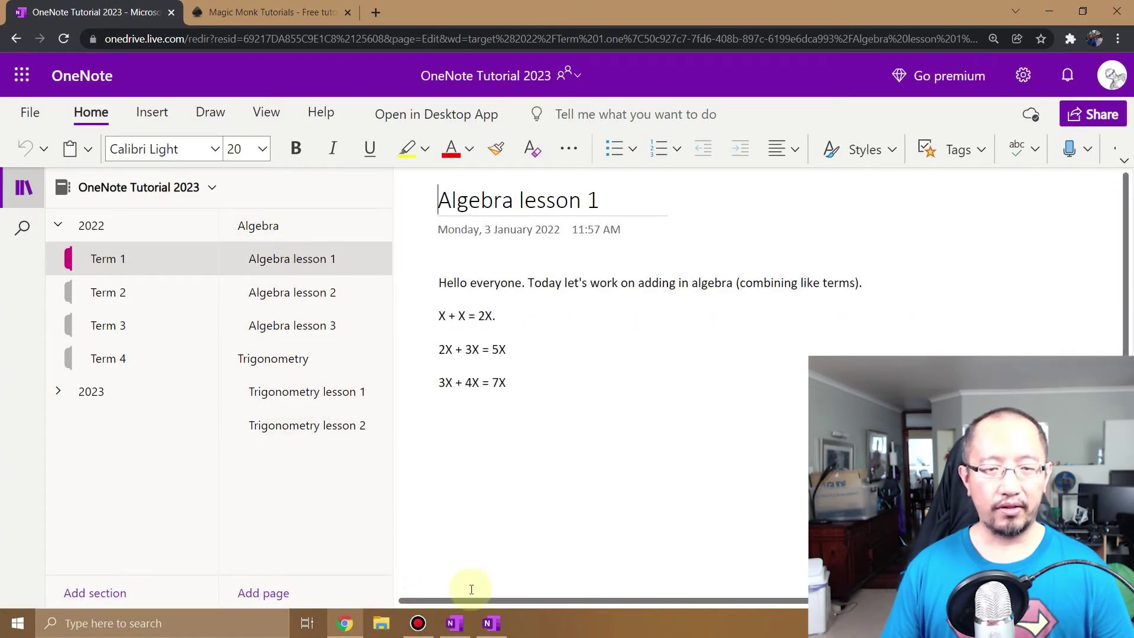
Switch back to the OneNote desktop app and expand the subpages under Algebra and Trigonometry.
left_click(455, 623)
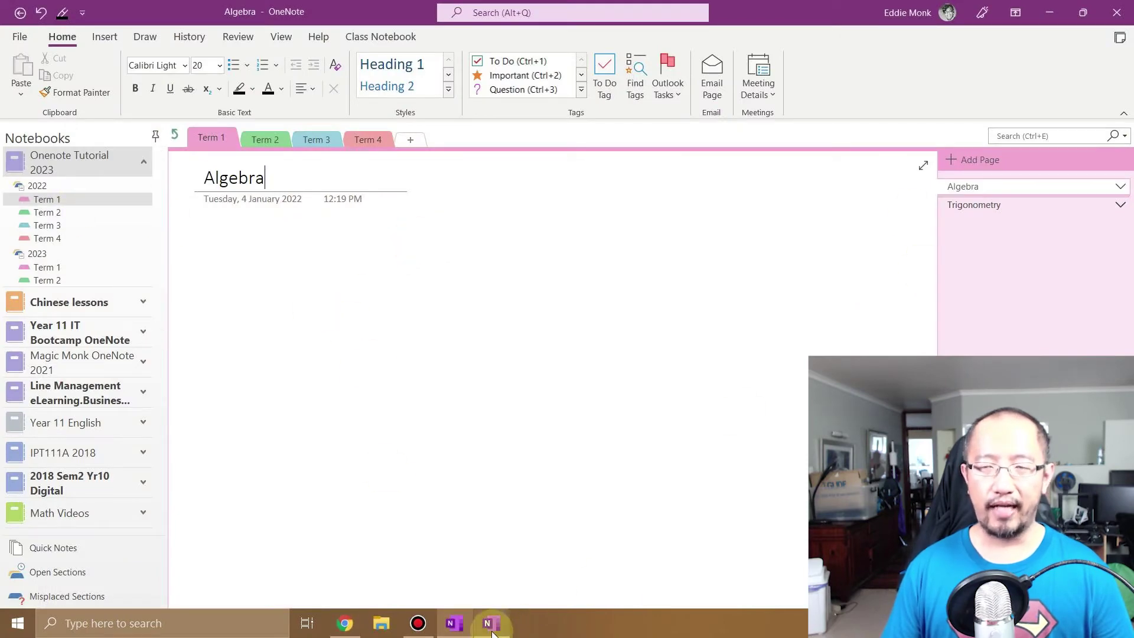
mouse_move(491, 621)
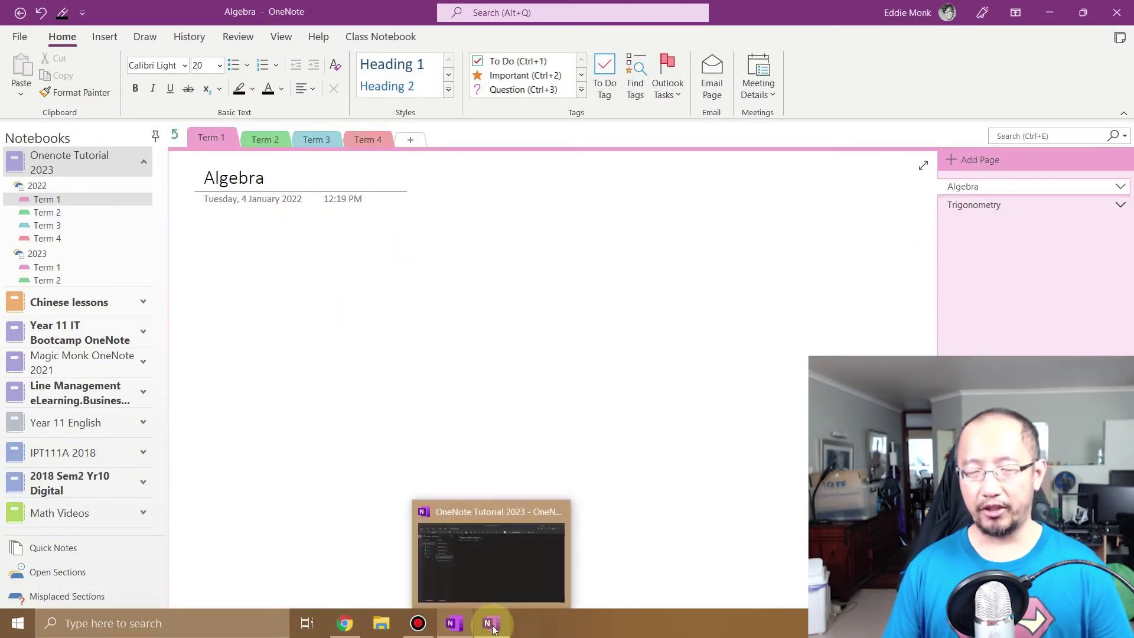
left_click(1122, 208)
left_click(1122, 188)
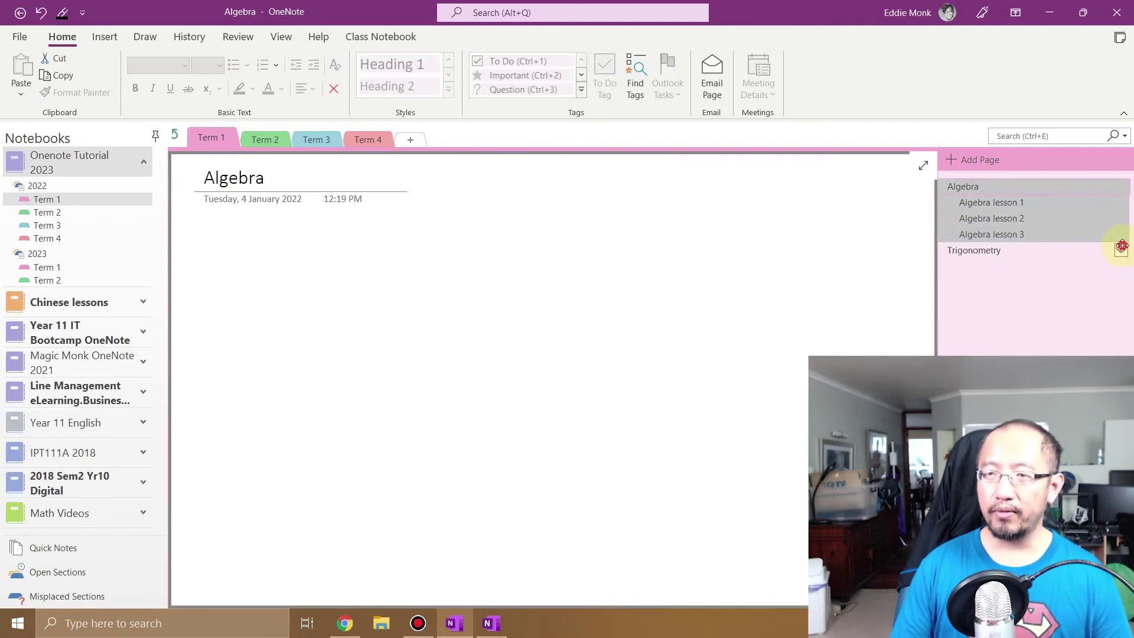
left_click(1121, 250)
Open the Algebra lesson 1 page and add an empty line below the last equation, 3X + 4X = 7X.
left_click(1005, 203)
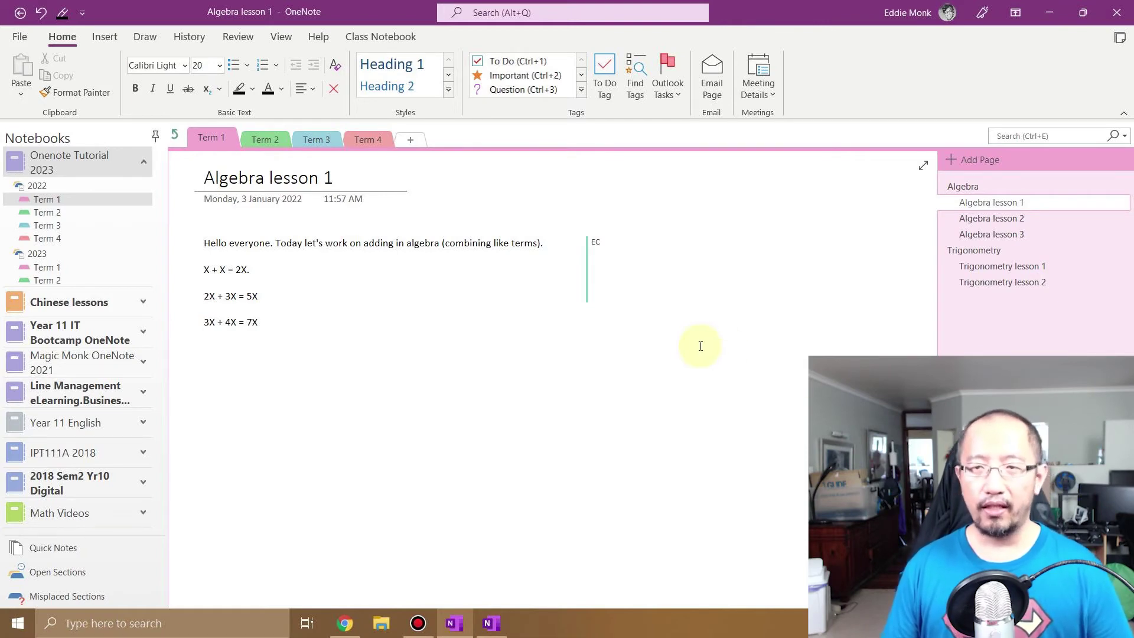
left_click(533, 322)
key("Return")
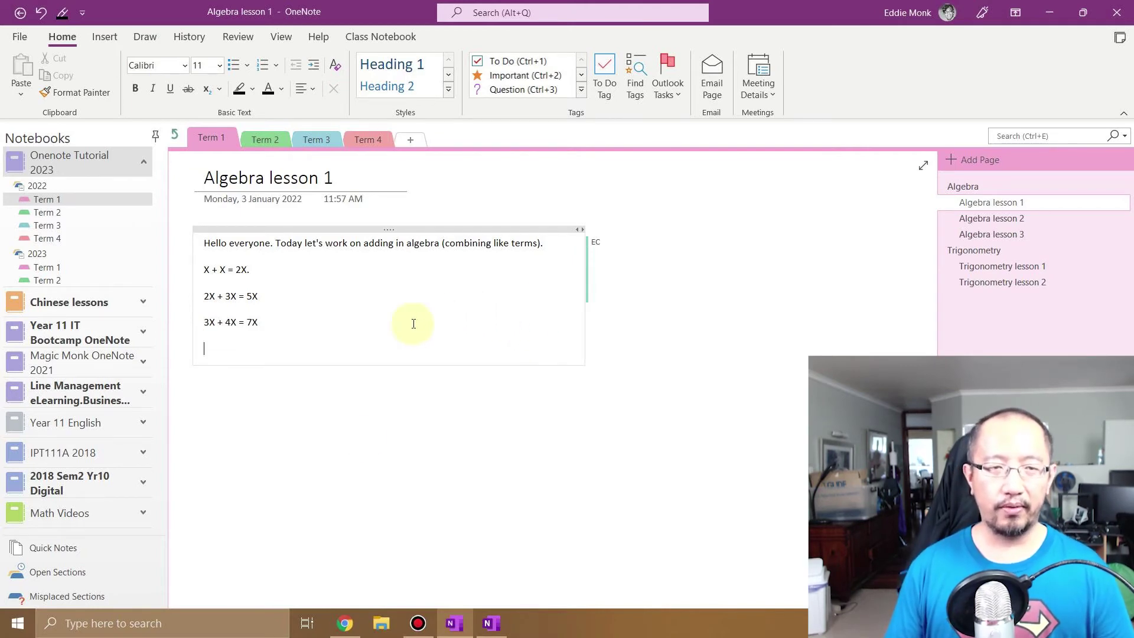
Switch to Chrome, open magicmonk.org in a new tab and look over the home page.
left_click(348, 623)
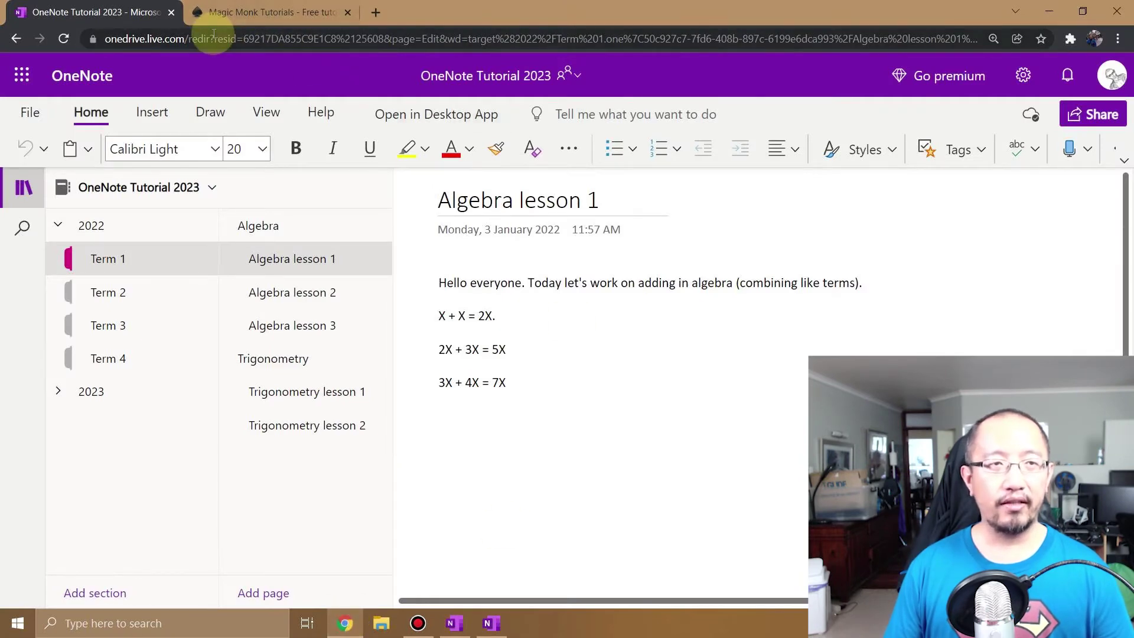
key("ctrl+t")
type("magicmonk.org")
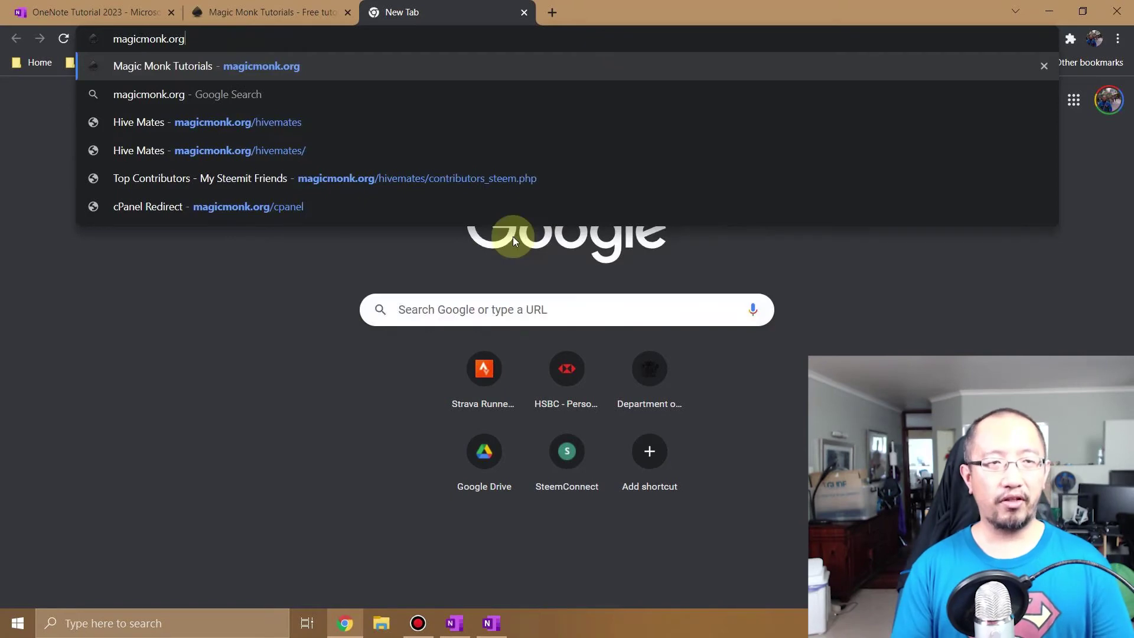
key("Return")
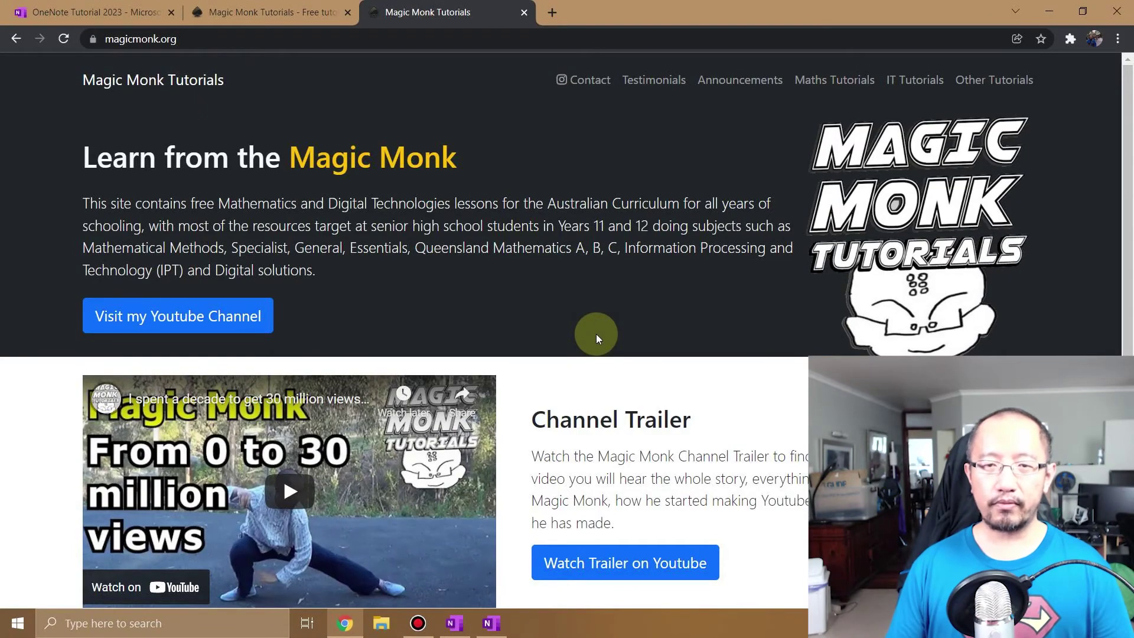
scroll(505, 189, "down", 8)
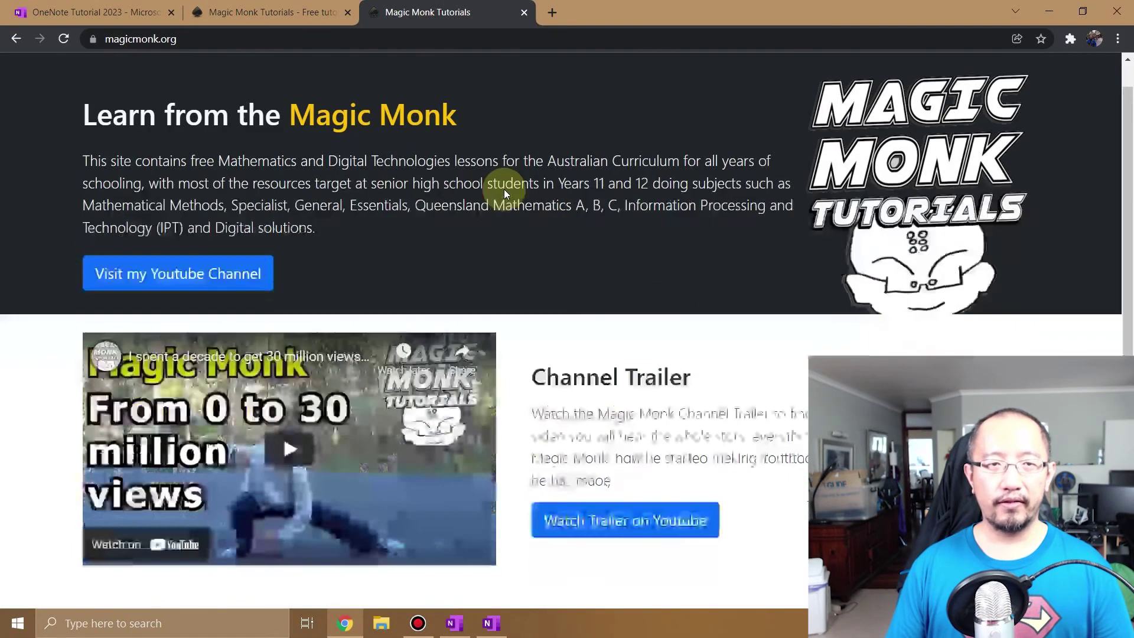
scroll(505, 194, "up", 8)
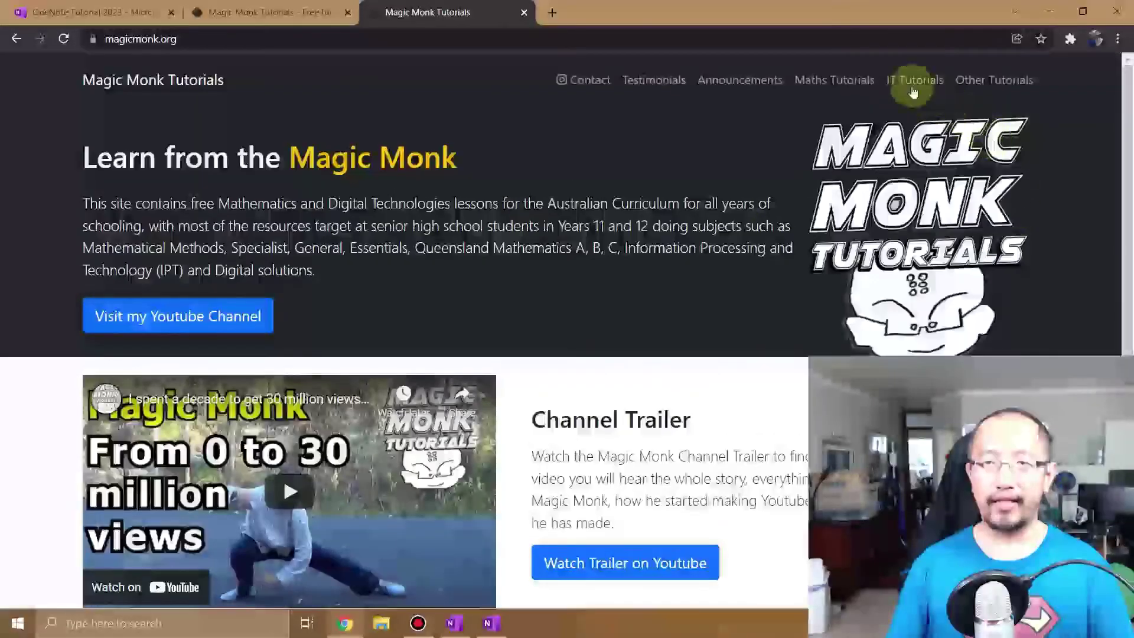
In the site's maths tutorials, open the Year 7-10 Algebra list and the worksheet for Algebra lesson 6: Graphing linear equations.
left_click(845, 81)
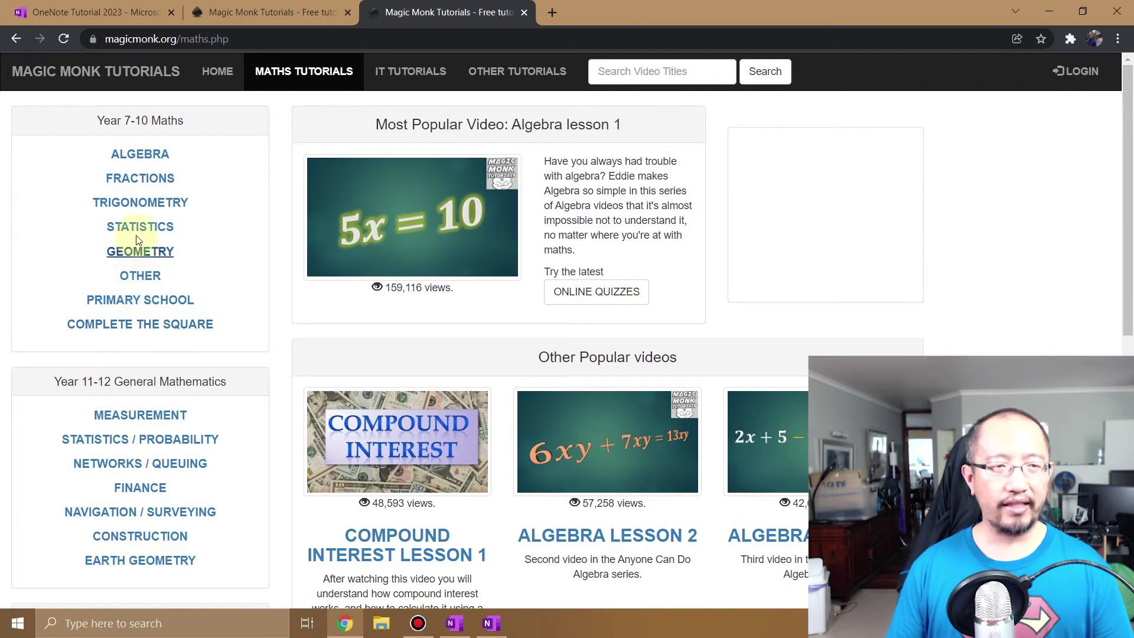
left_click(139, 156)
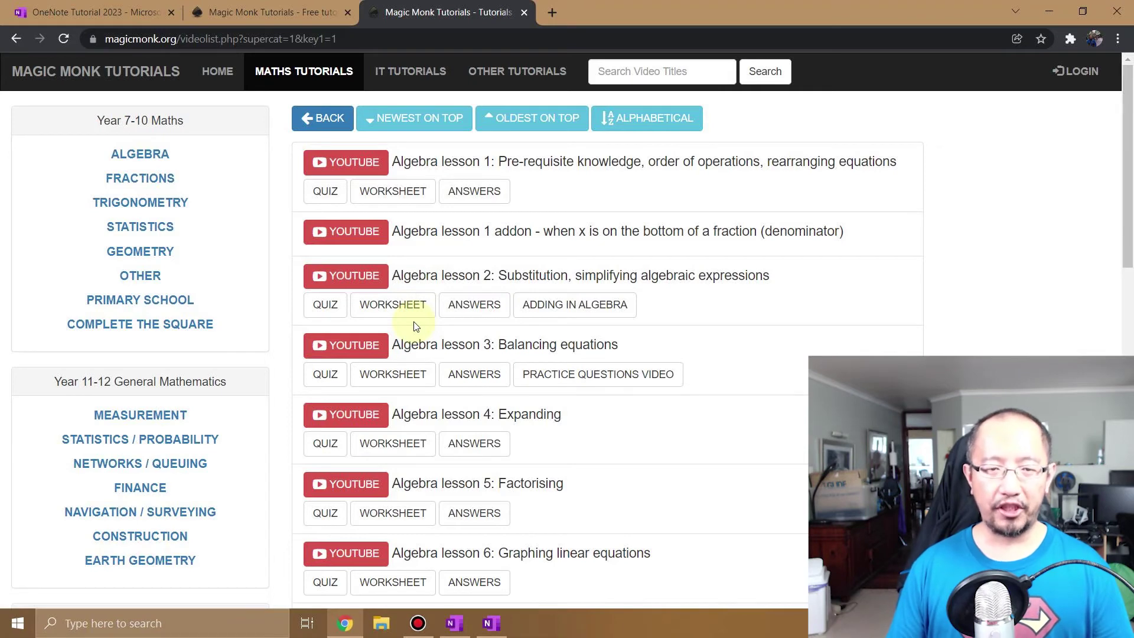
scroll(416, 326, "down", 3)
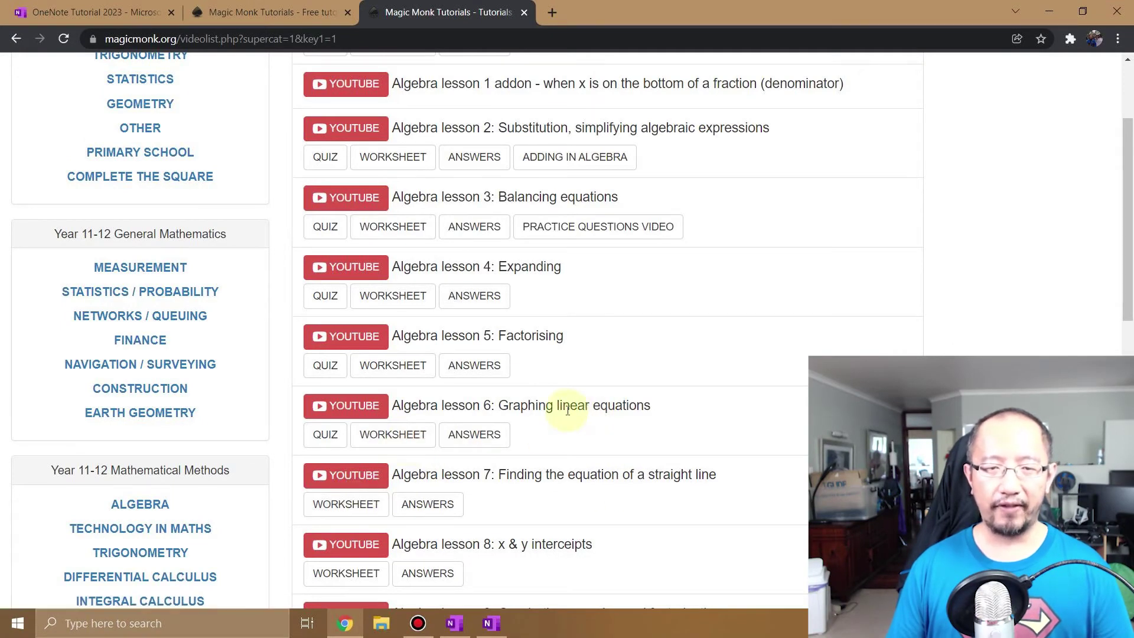
left_click(399, 443)
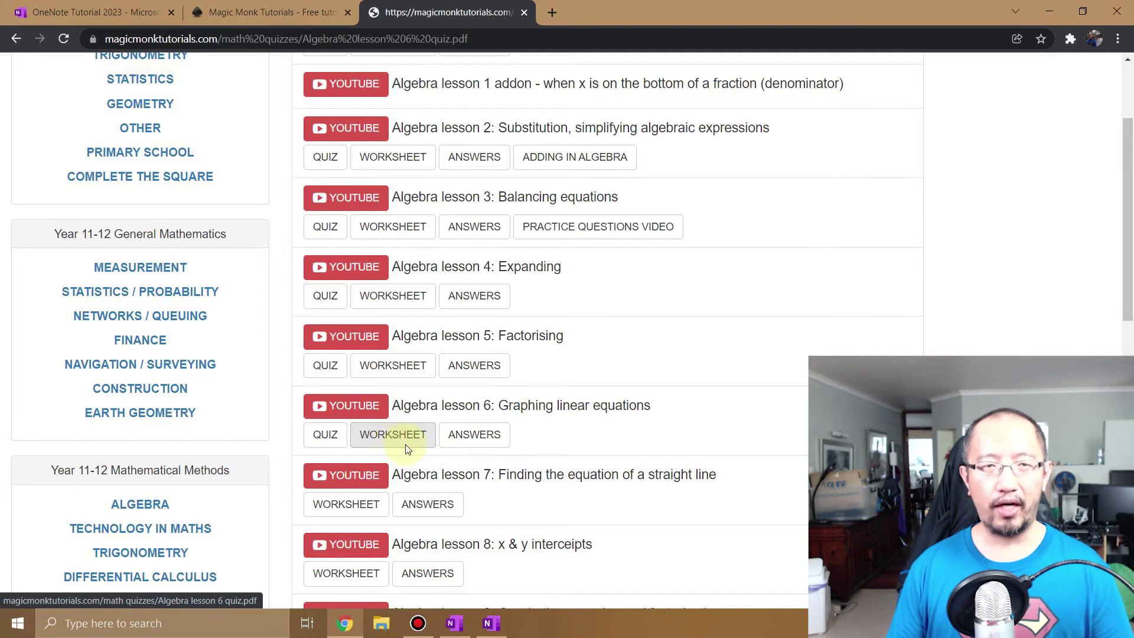
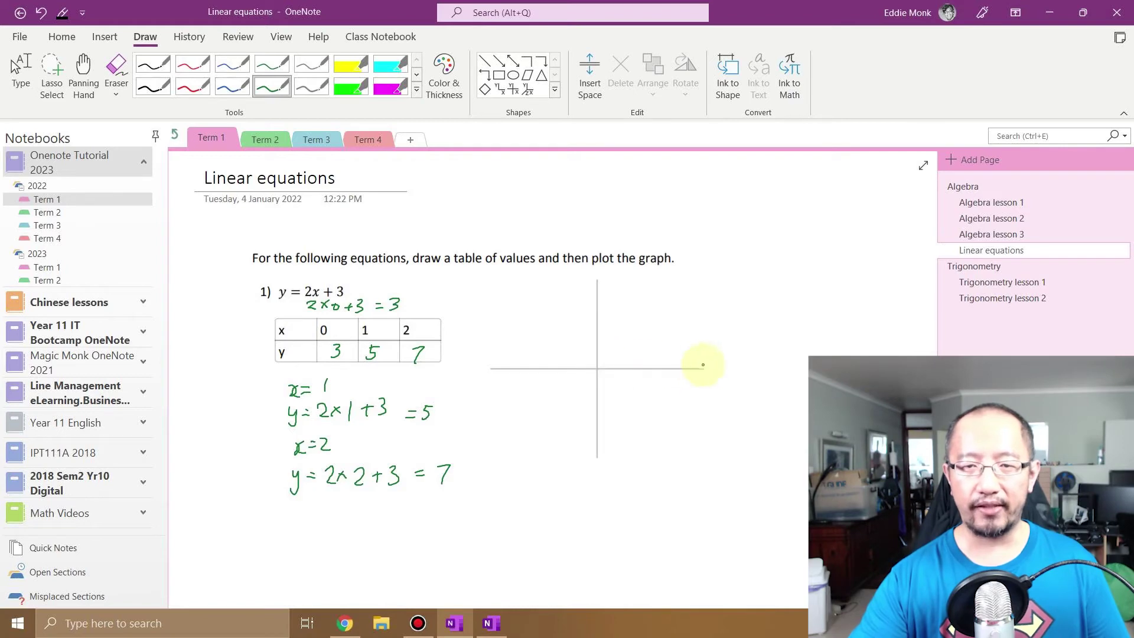
Ink arrowheads on both graph axes of the Linear equations page and label the axes x and y.
left_click_drag(702, 364, 703, 374)
left_click_drag(590, 287, 603, 292)
left_click_drag(709, 378, 719, 385)
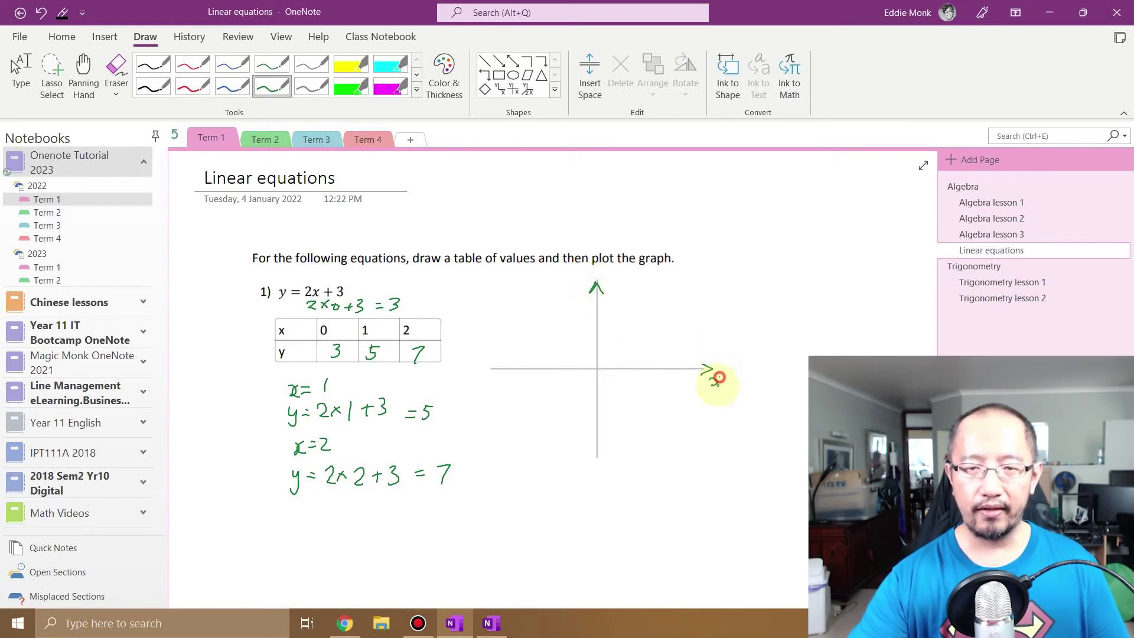
left_click_drag(577, 282, 572, 302)
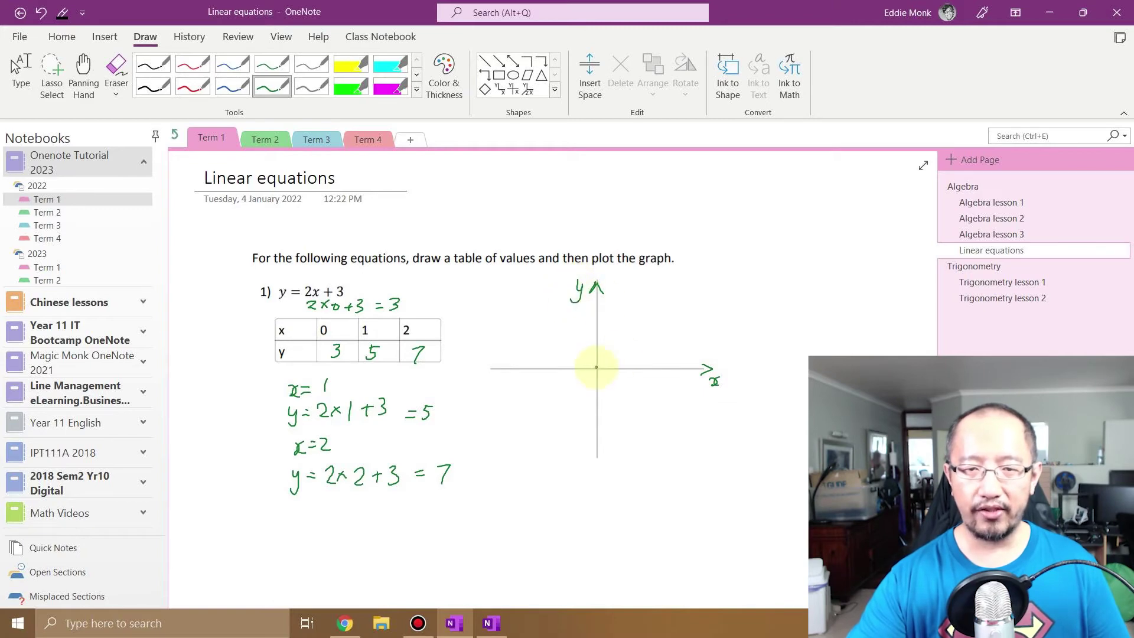
Ink the scales 0 to 2 on the x axis and 1 to 7 on the y axis, and plot (0, 3), (1, 5) and (2, 7).
left_click_drag(642, 365, 648, 384)
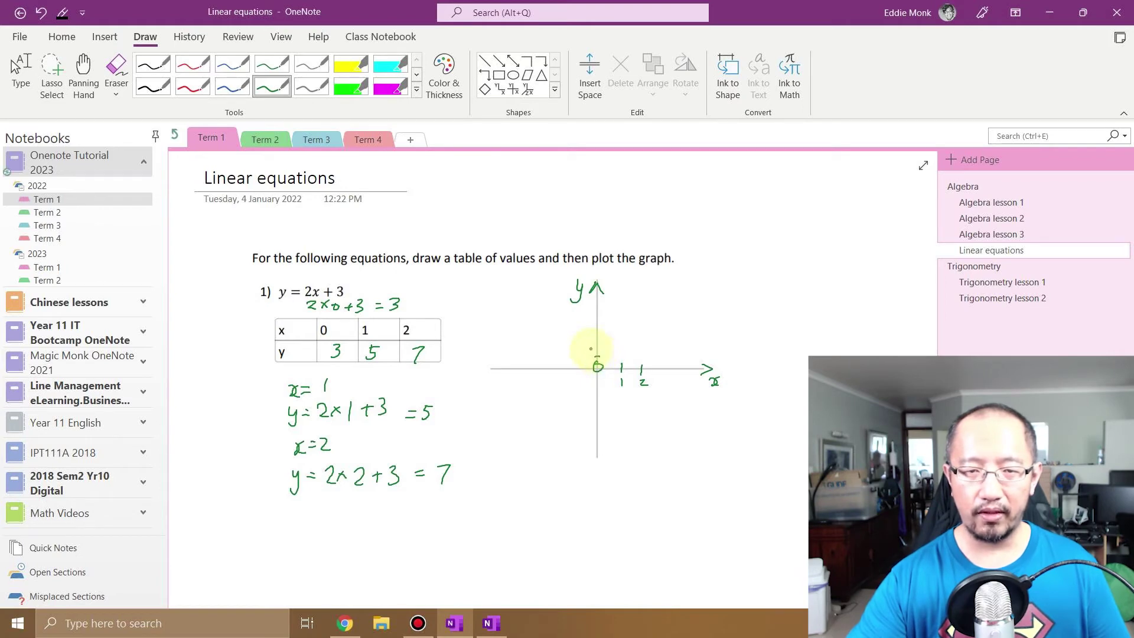
left_click_drag(593, 340, 602, 321)
left_click_drag(593, 312, 603, 302)
left_click_drag(587, 352, 589, 311)
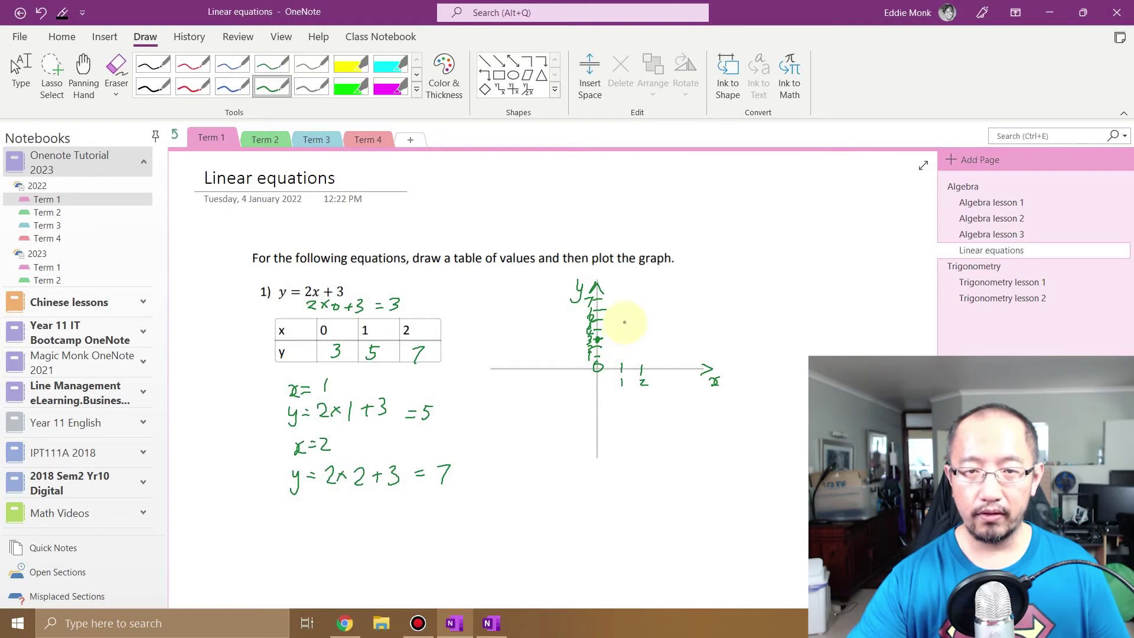
left_click(625, 322)
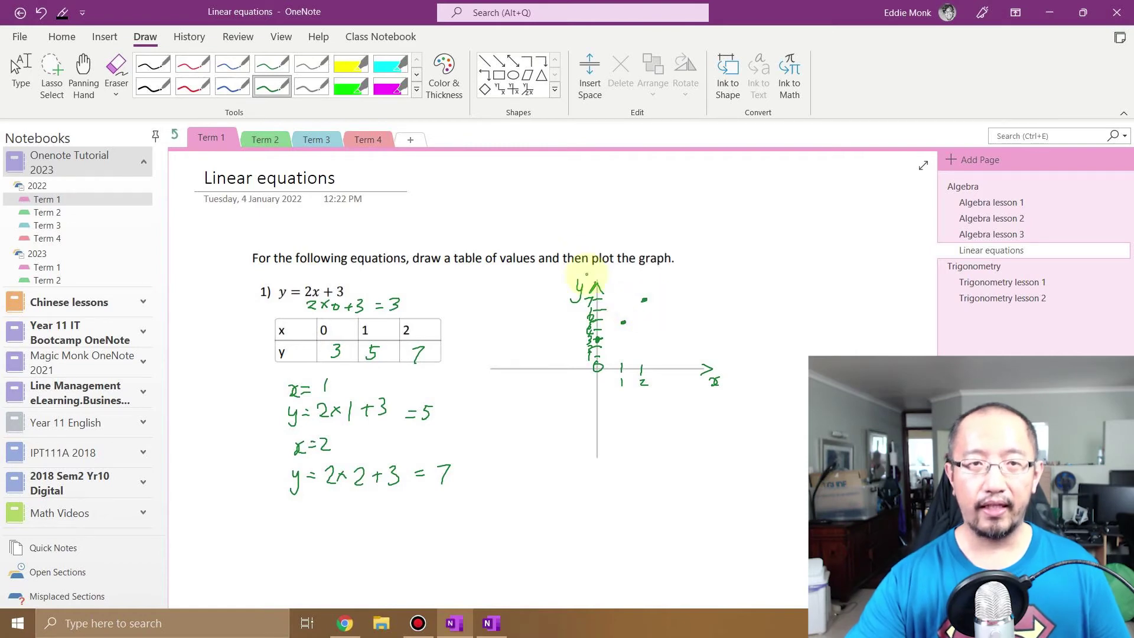
left_click(490, 66)
mouse_move(525, 379)
left_mouse_down()
mouse_move(675, 280)
mouse_move(594, 349)
left_mouse_up()
key("Delete")
key("ctrl+z")
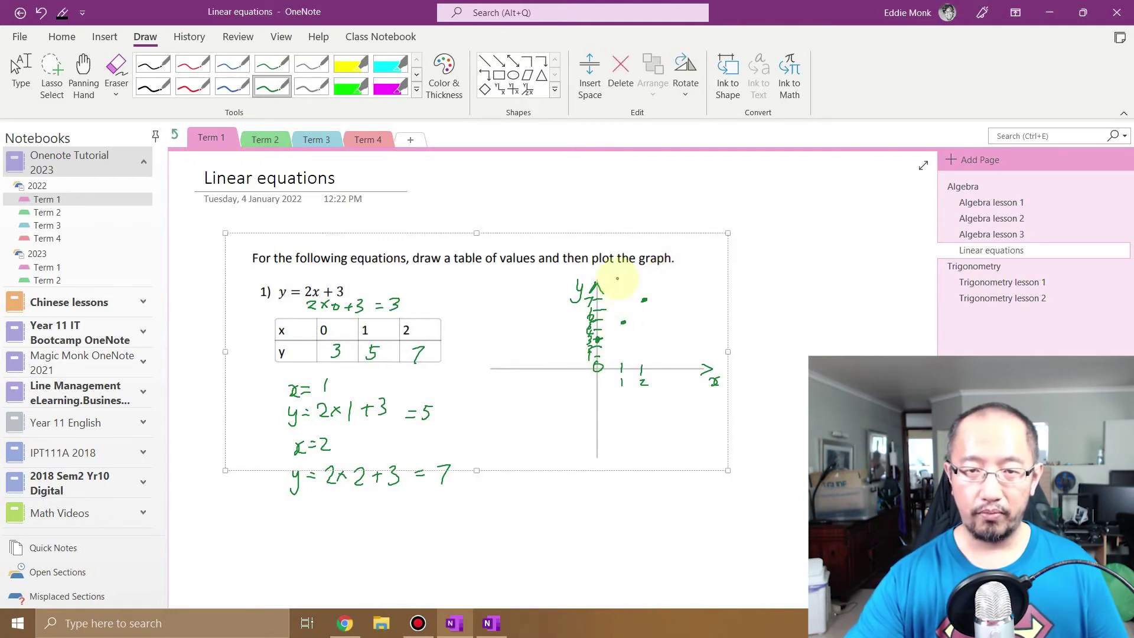
Draw a straight line shape through the three plotted points of y = 2x + 3 and re-ink the point (1, 5).
left_click(485, 60)
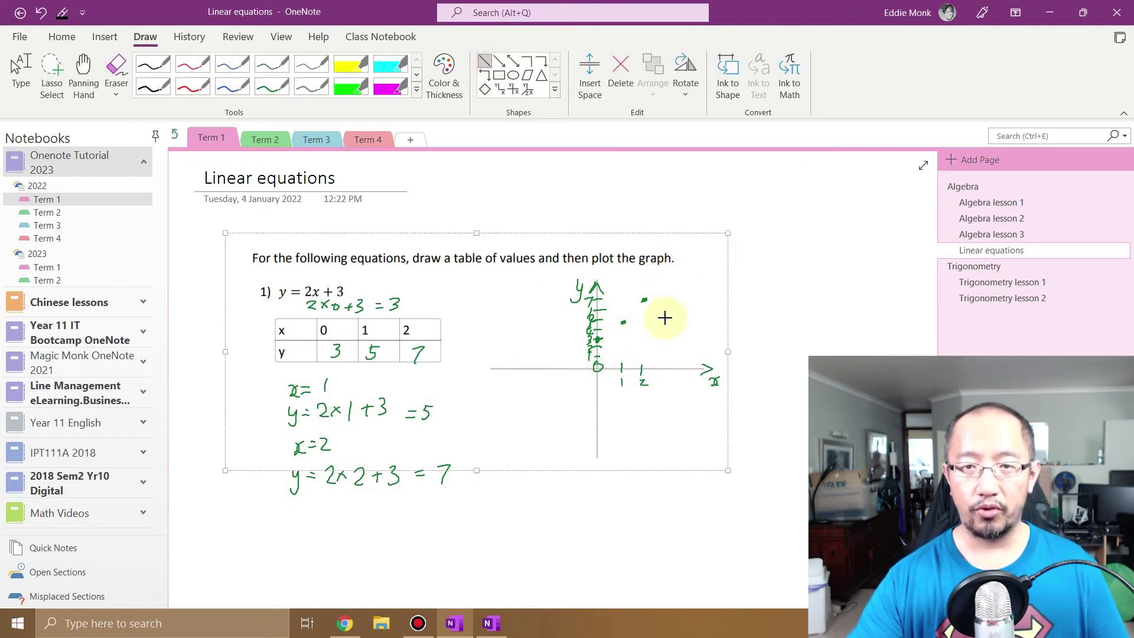
left_click_drag(669, 276, 547, 386)
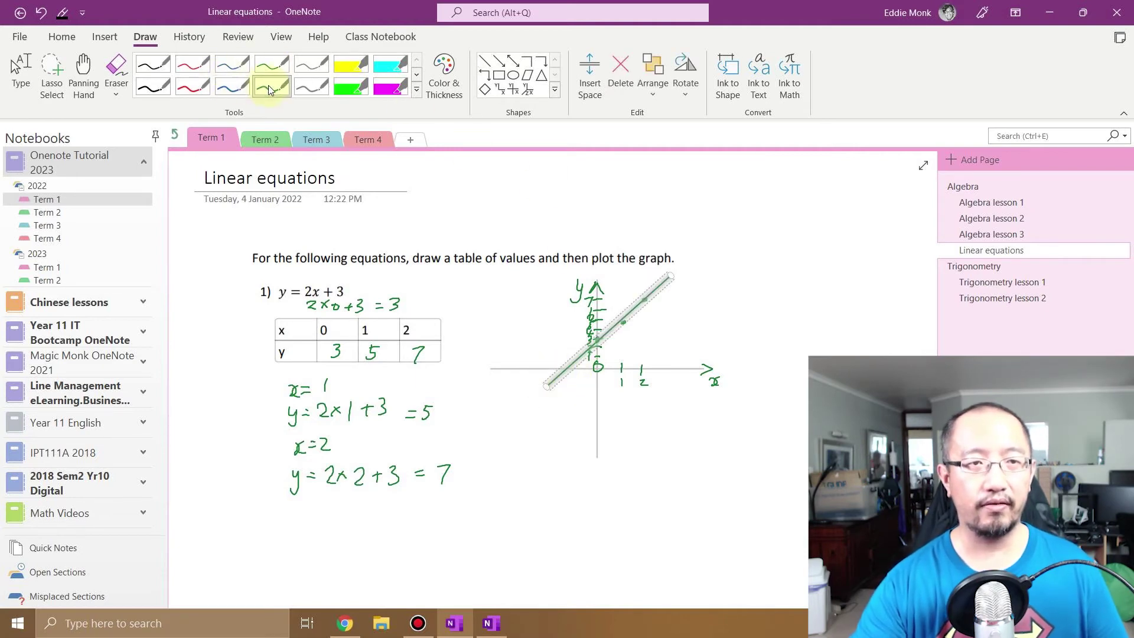
left_click(290, 89)
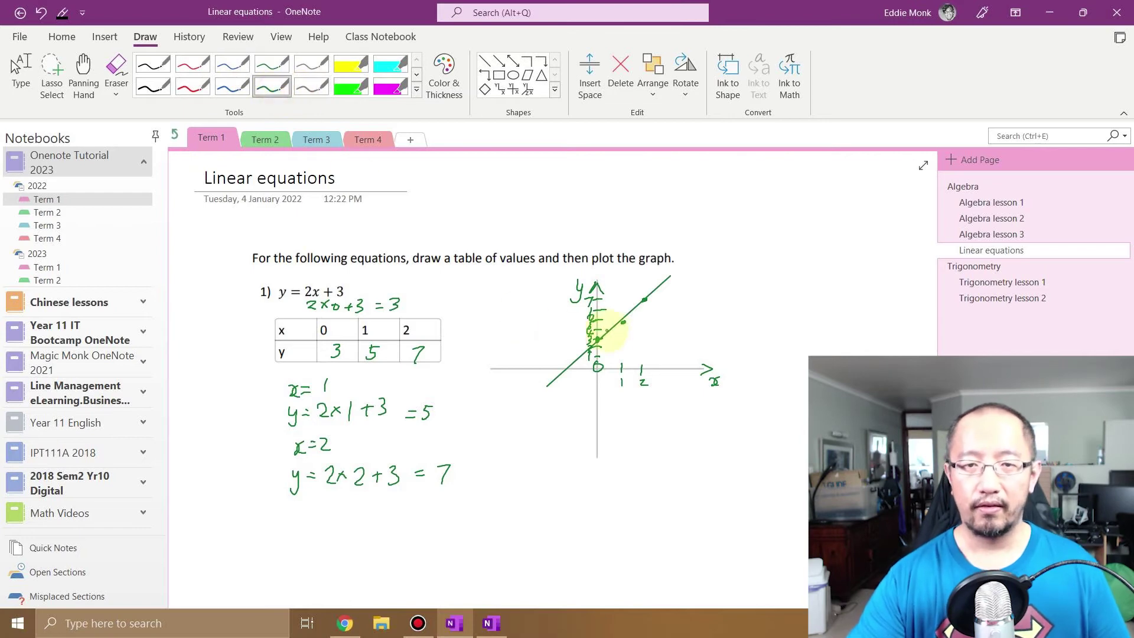
left_click(624, 321)
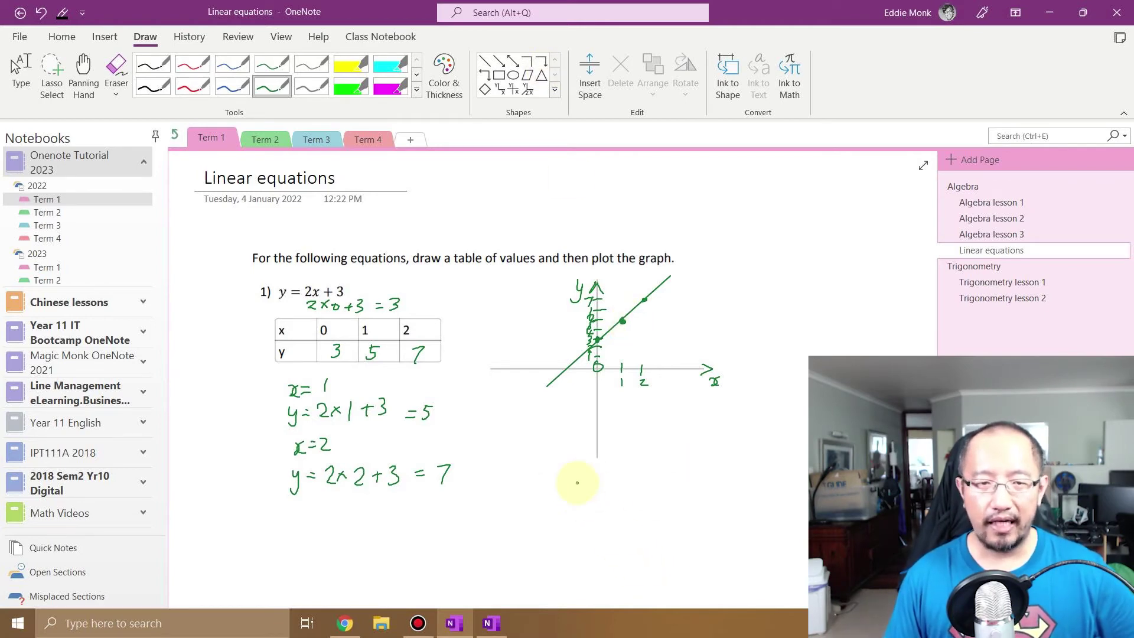
Switch to Chrome and save the open worksheet to the Desktop as Algebra lesson 6 quiz.pdf.
left_click(345, 623)
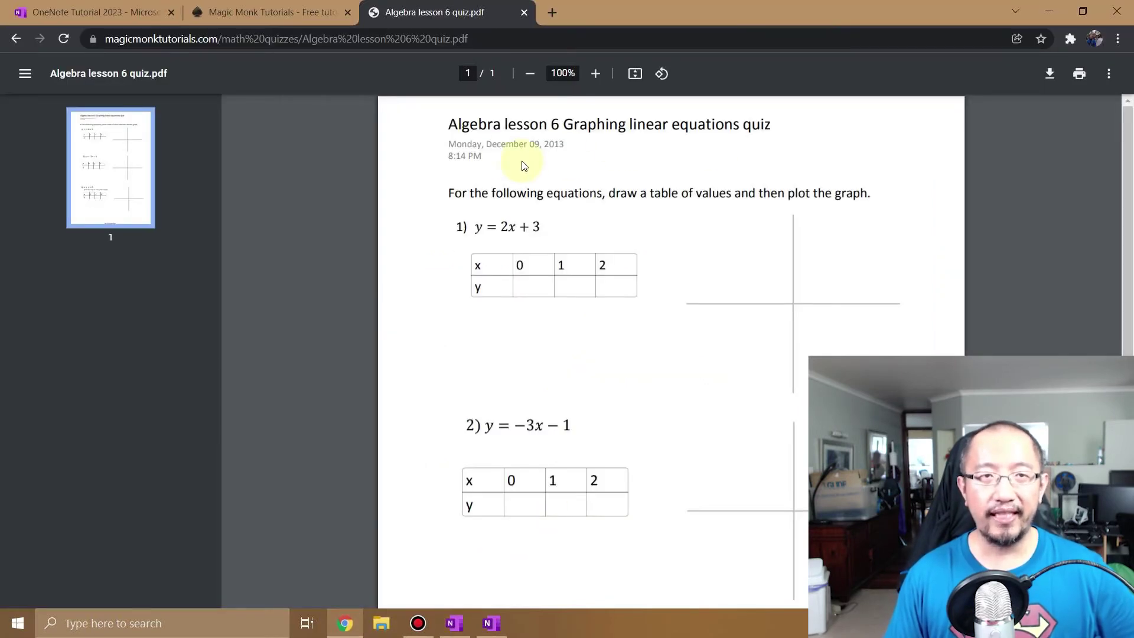
left_click(1050, 75)
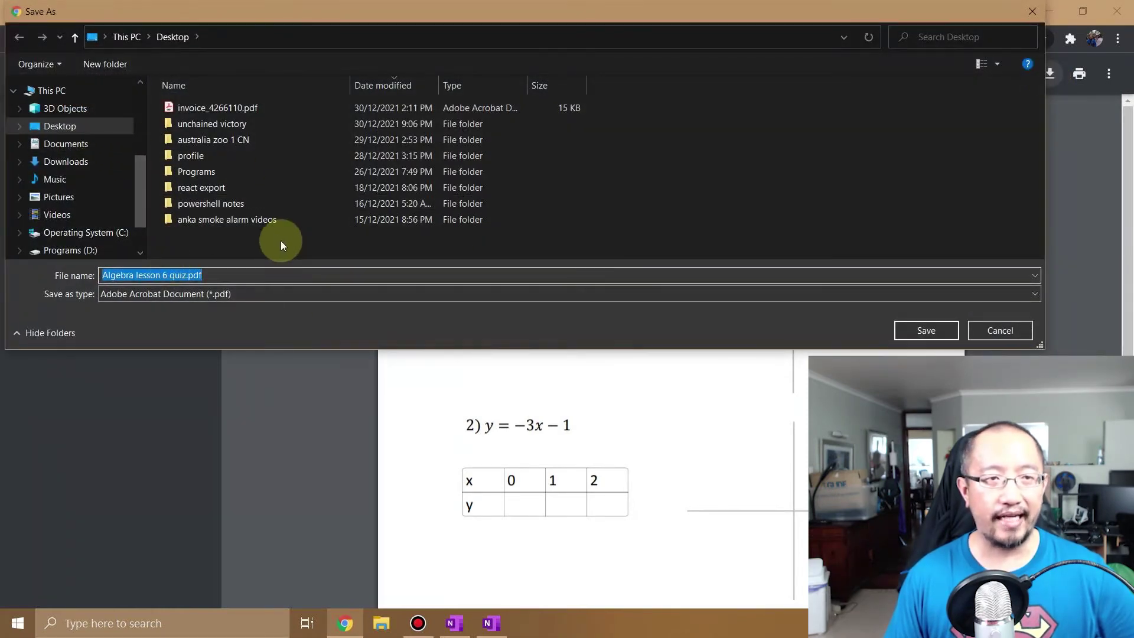
left_click(186, 274)
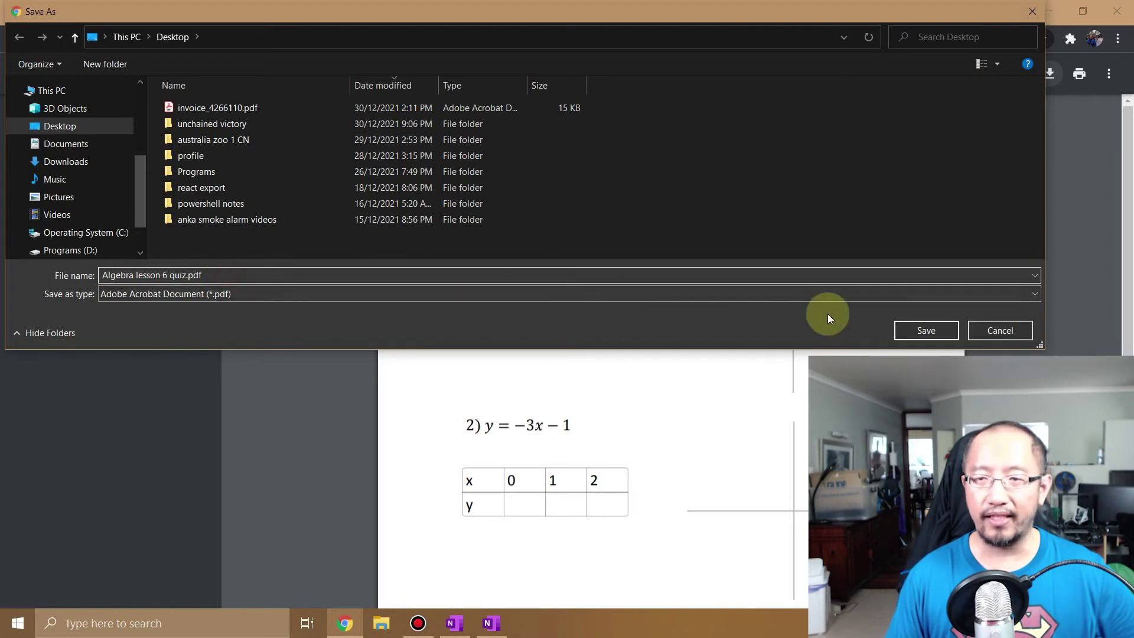
left_click(939, 329)
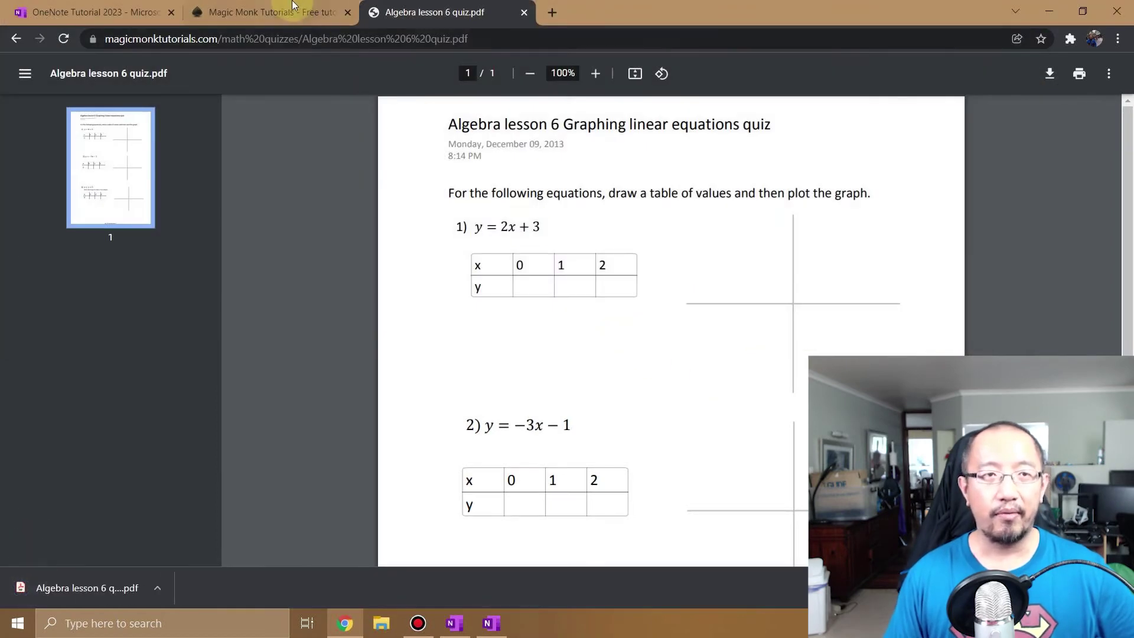
Open the Algebra lesson 7 worksheet from the site's Year 7-10 Algebra list and save it to the Desktop as Algebra lesson 7 quiz.pdf.
left_click(298, 11)
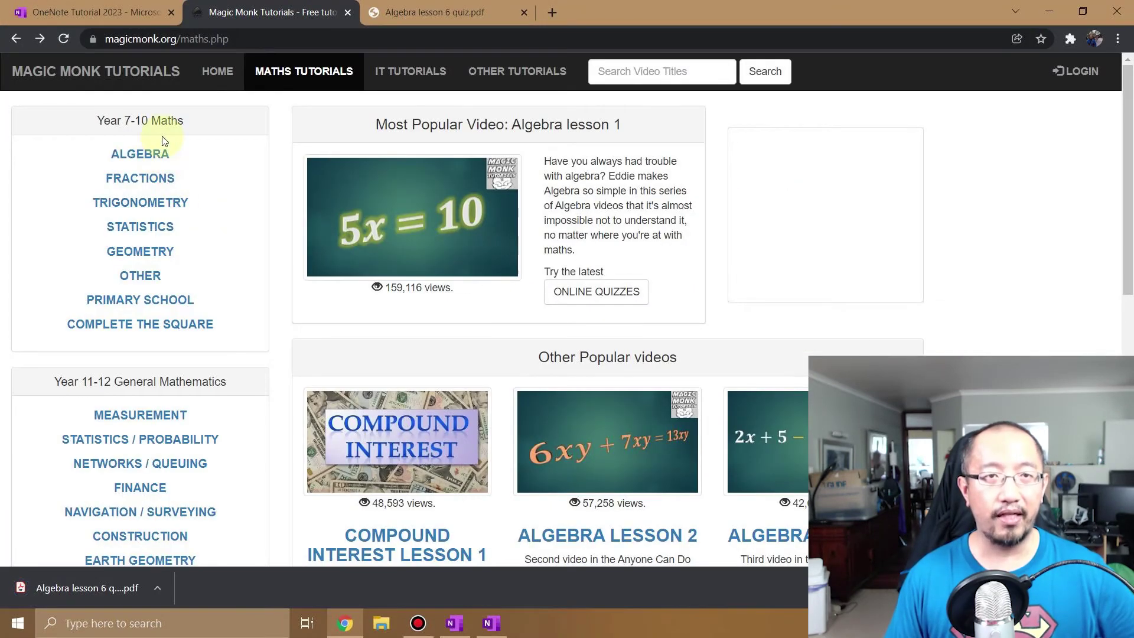
left_click(157, 155)
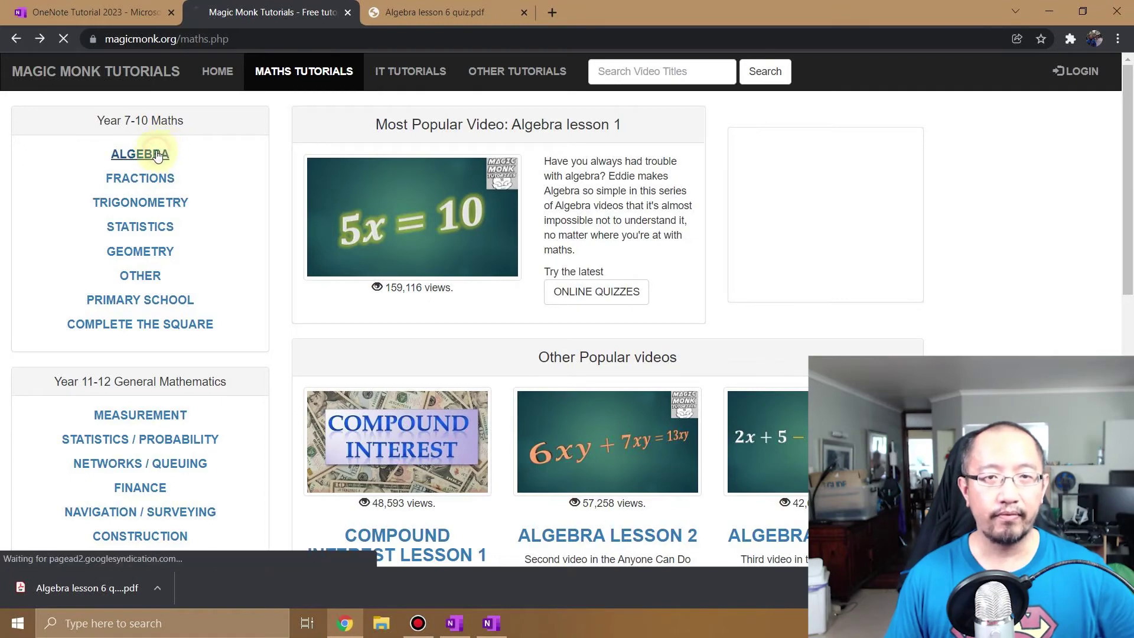
scroll(431, 318, "down", 5)
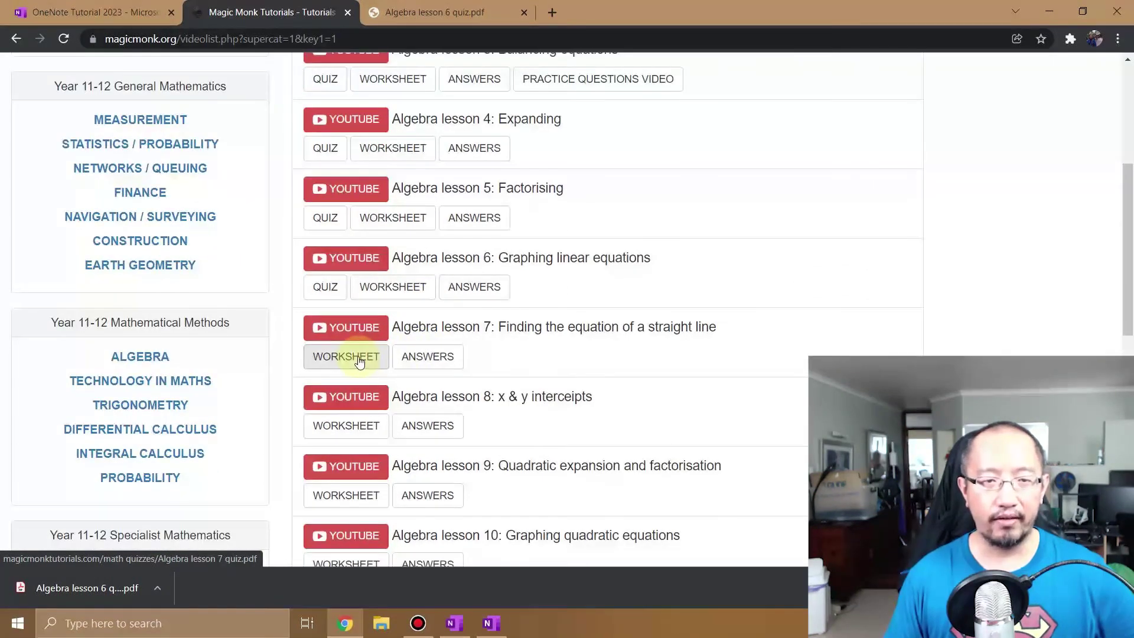
left_click(361, 358)
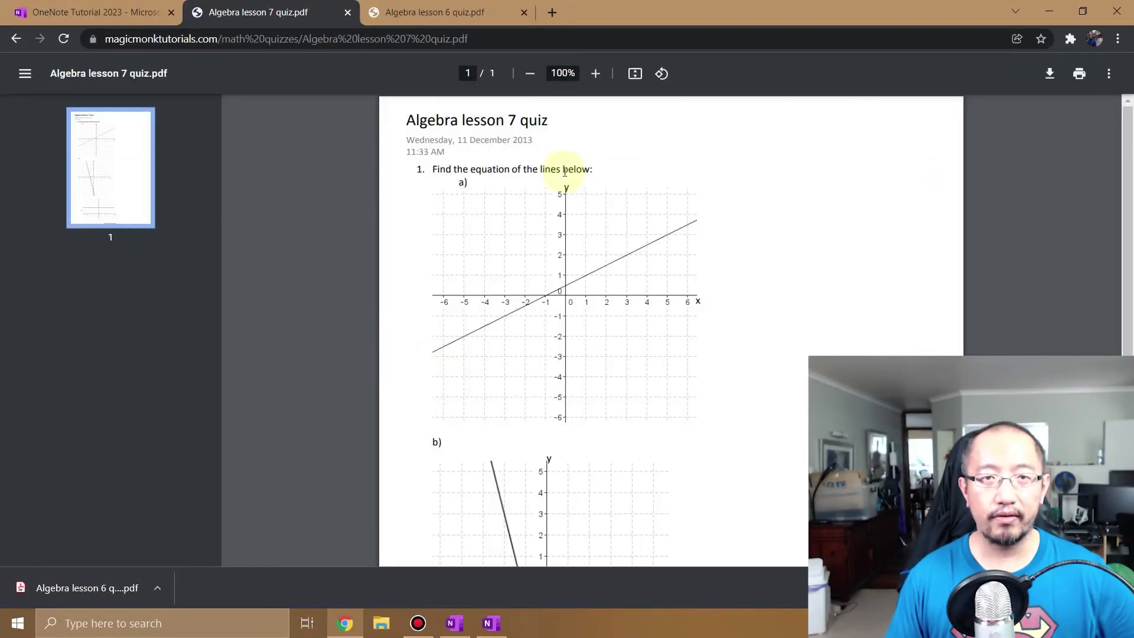
left_click(1050, 73)
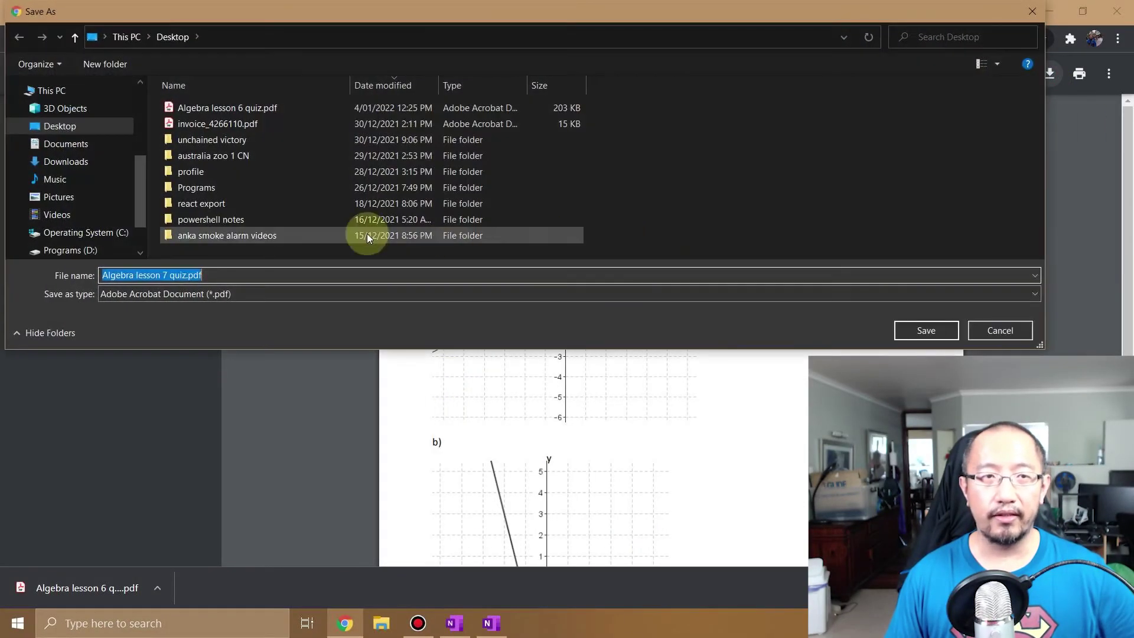
left_click(926, 331)
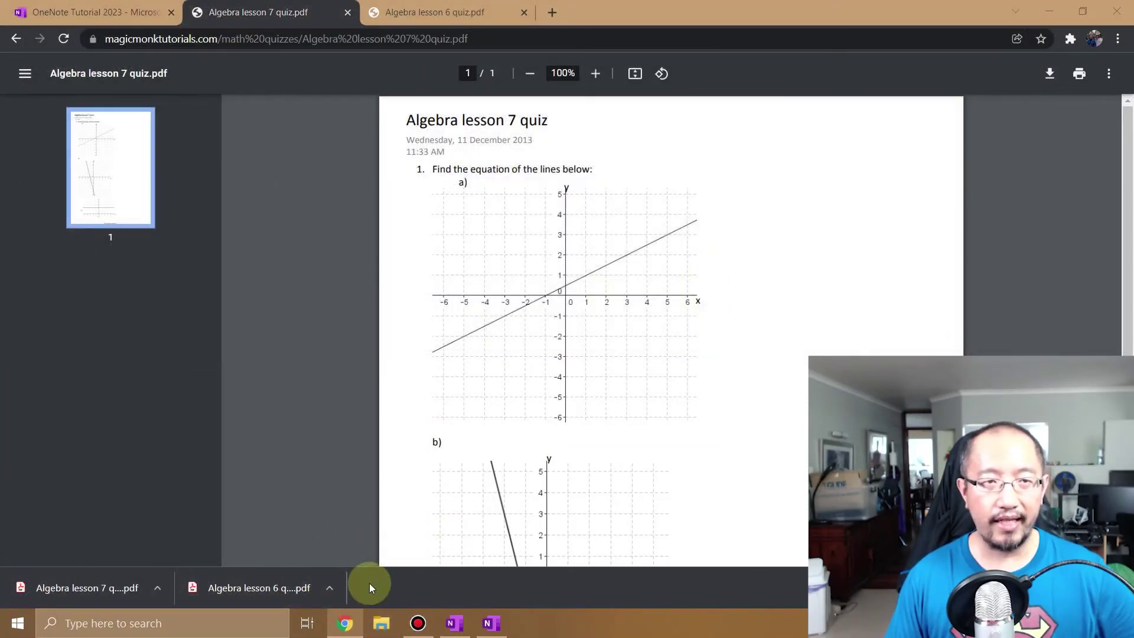
Open a File Explorer window showing the Desktop folder with the downloaded quiz PDFs.
key("super+e")
left_click(288, 164)
left_click(289, 154)
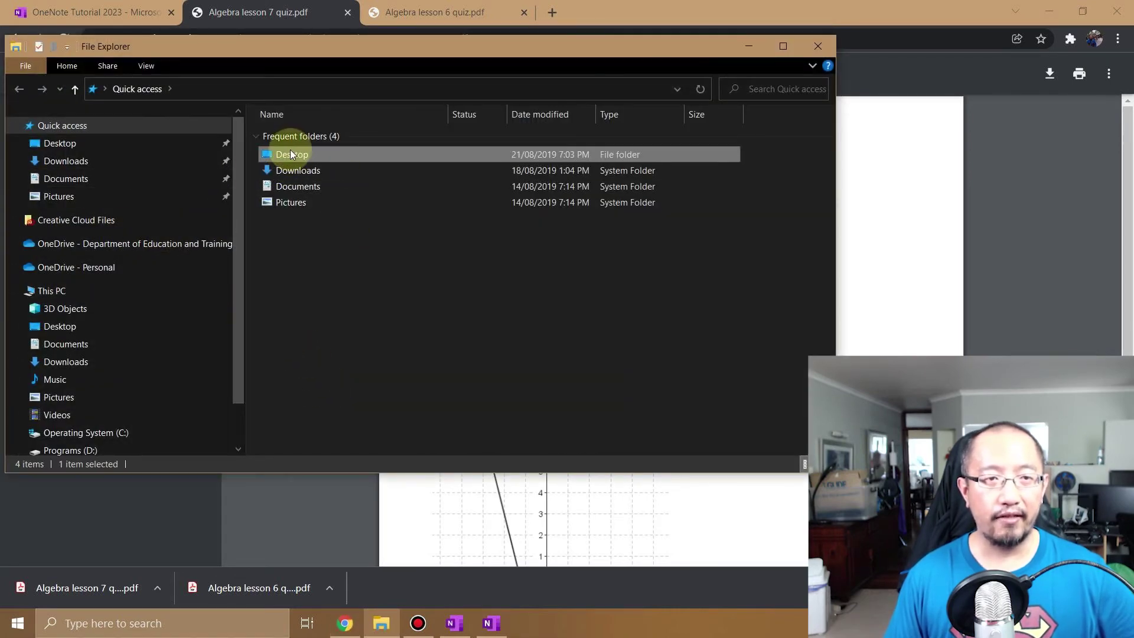
double_click(290, 154)
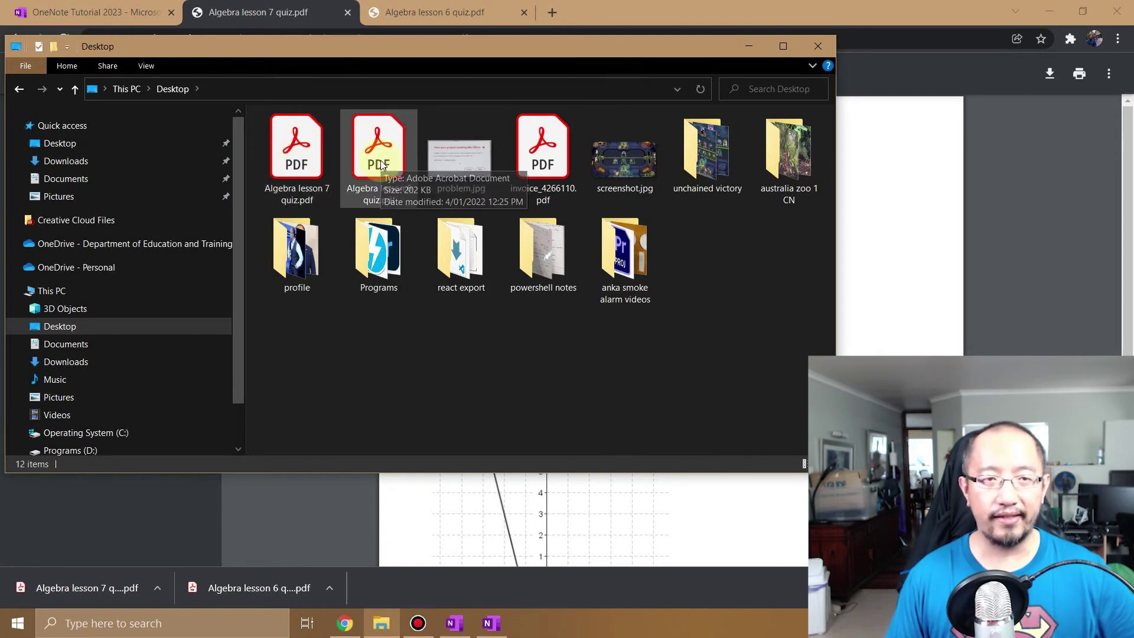
Arrange OneNote side by side with the Desktop folder, narrow the notebook list and give OneNote most of the screen width.
left_click(473, 631)
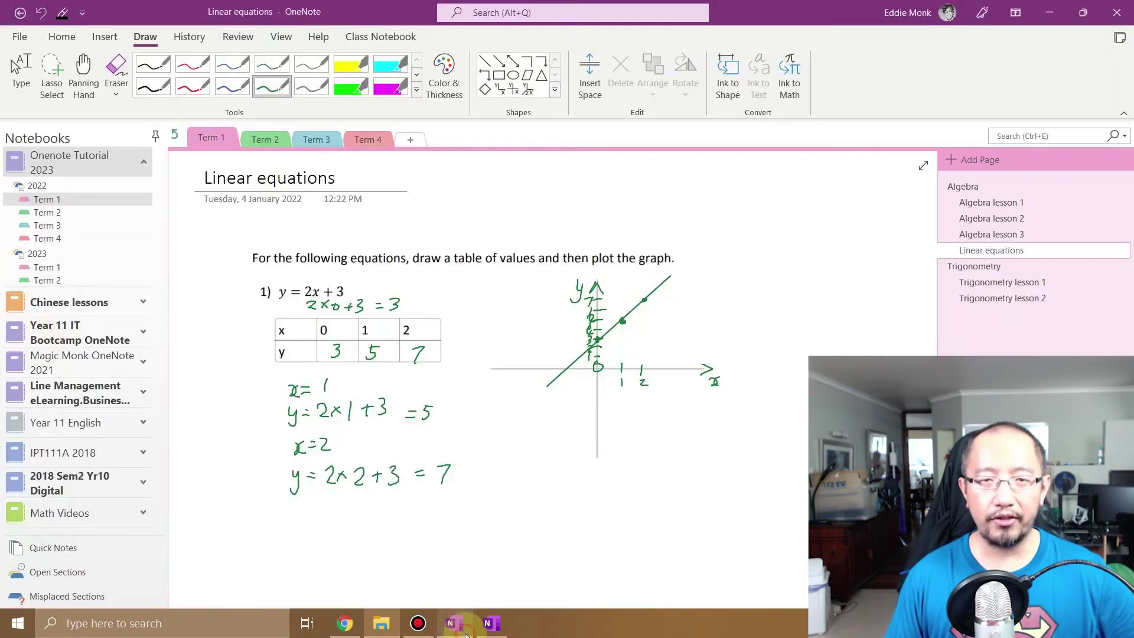
left_click_drag(734, 8, 1128, 94)
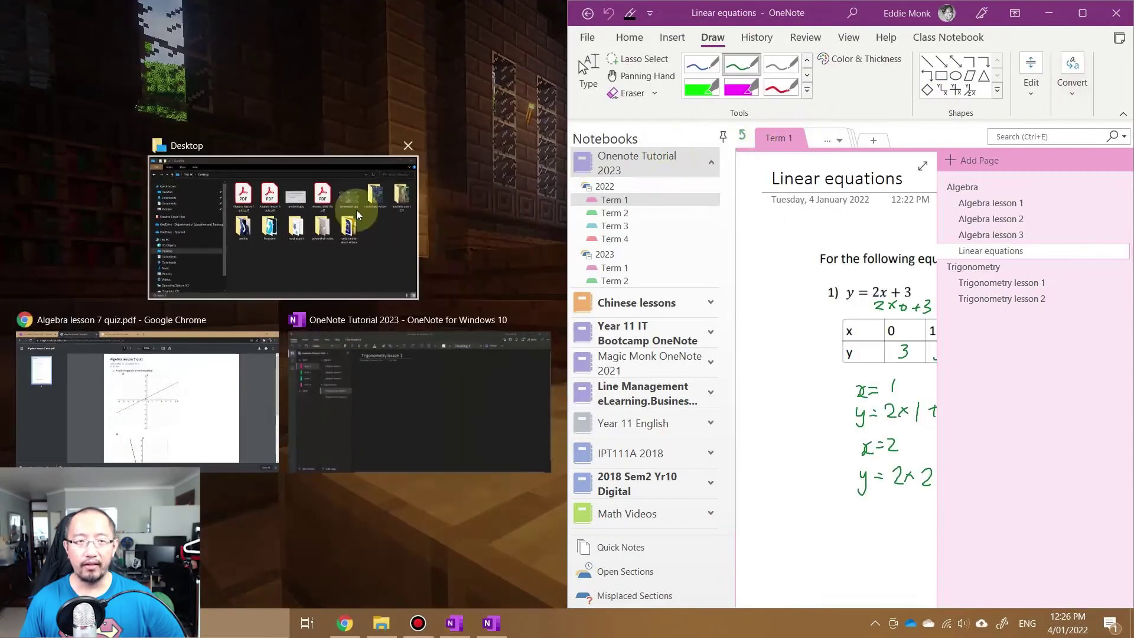
left_click(321, 217)
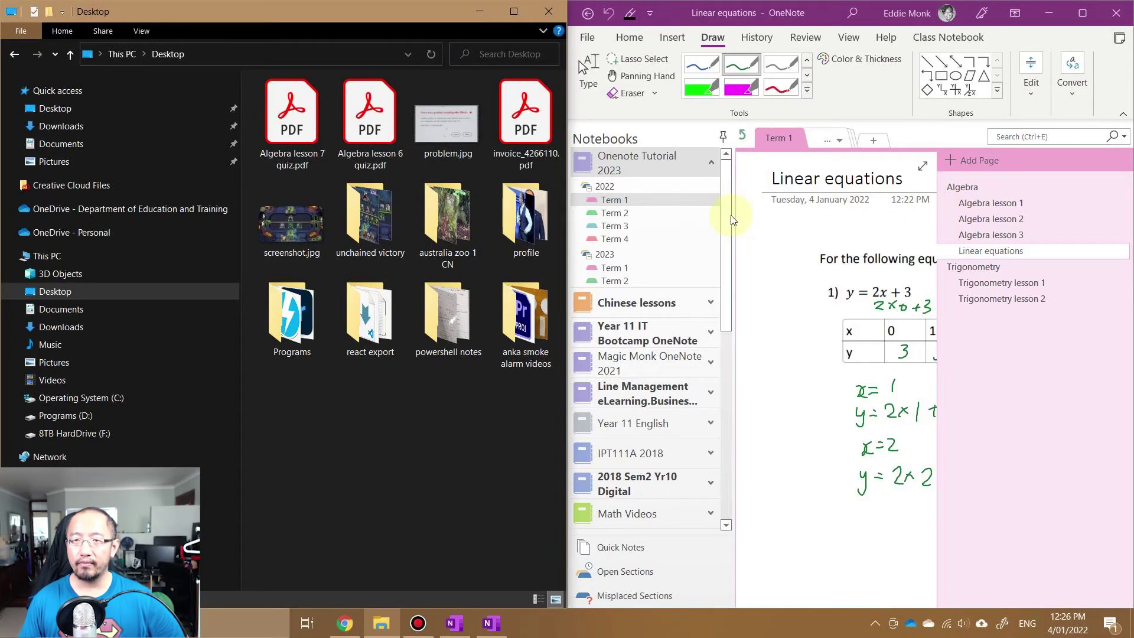
left_click(592, 85)
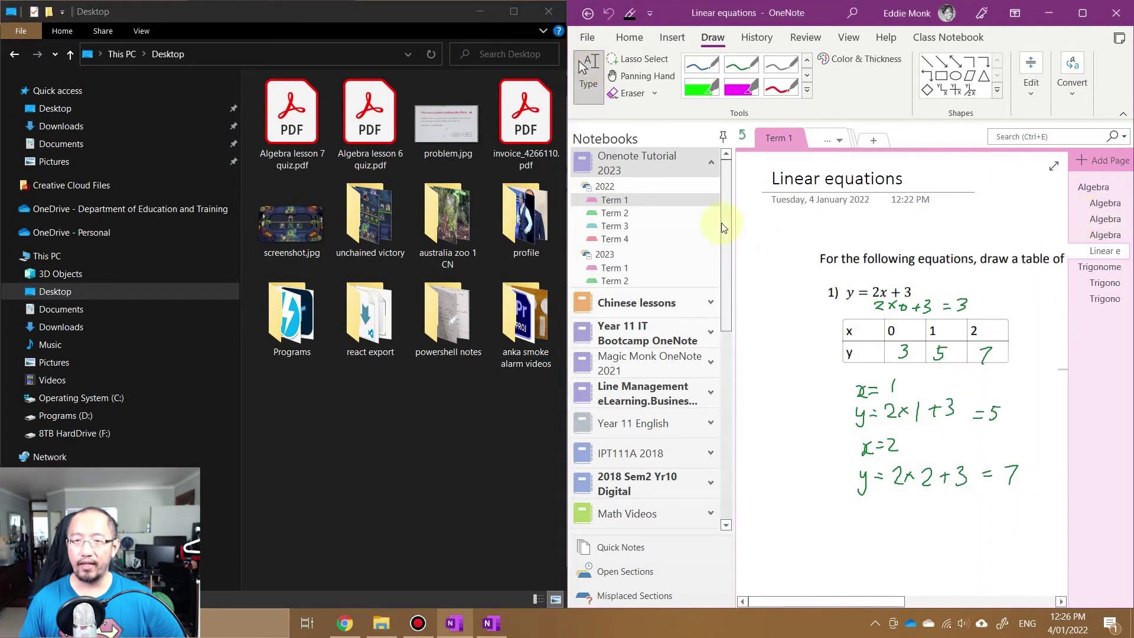
left_click_drag(736, 219, 666, 213)
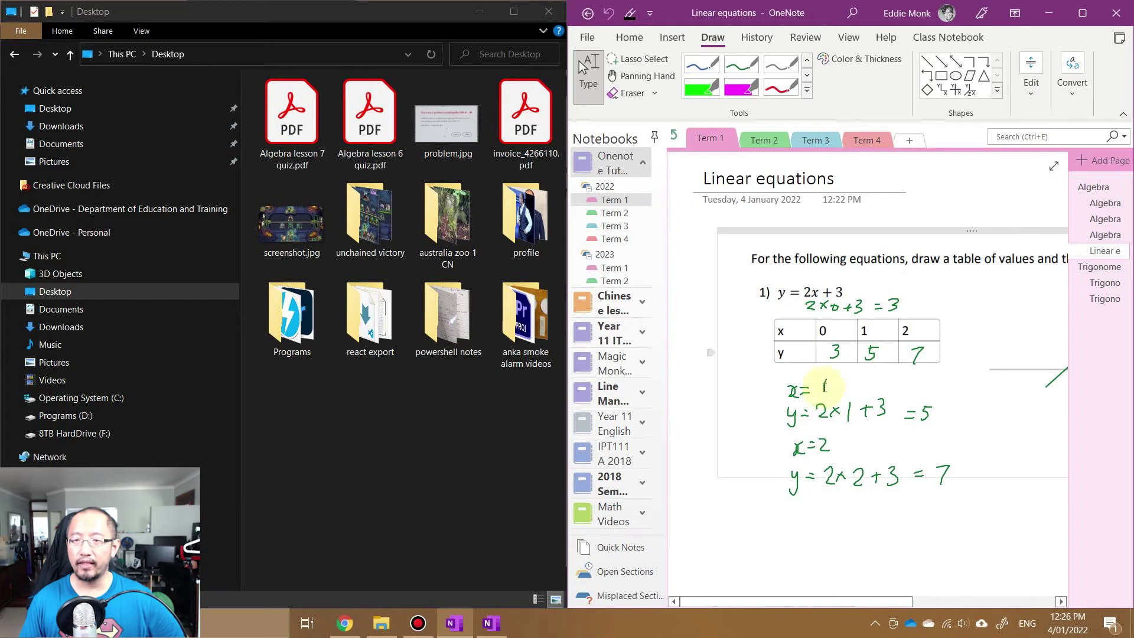
left_click_drag(789, 600, 813, 599)
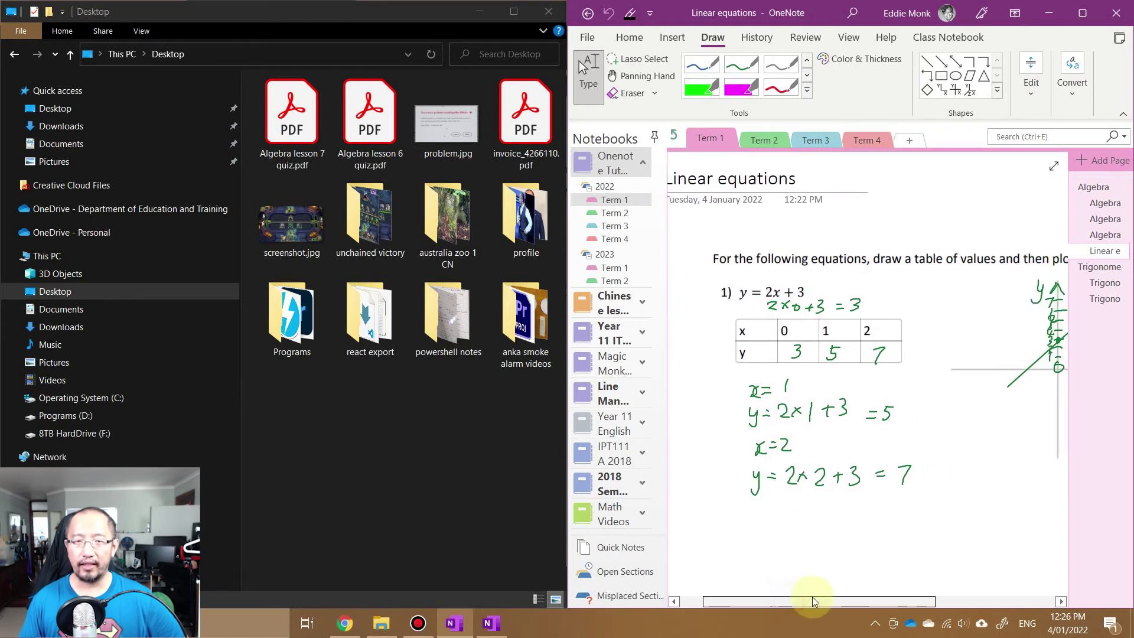
left_click_drag(567, 406, 295, 390)
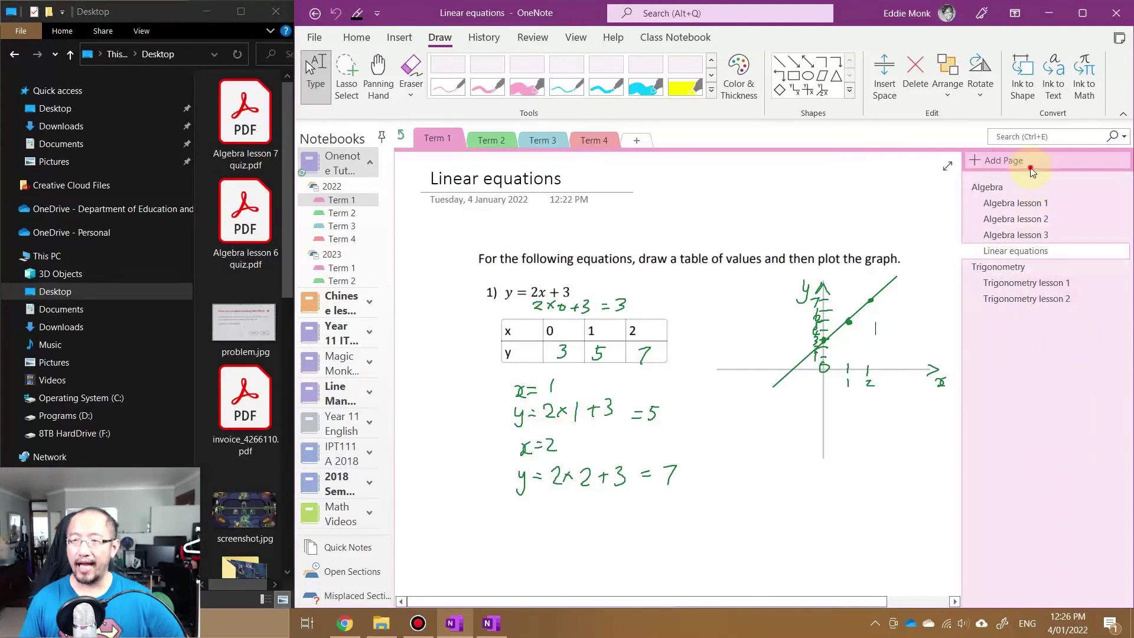
Add a page titled Resources to the Term 1 section and place it directly below Linear equations.
left_click(1031, 168)
left_click_drag(1013, 314, 1028, 263)
left_click(529, 189)
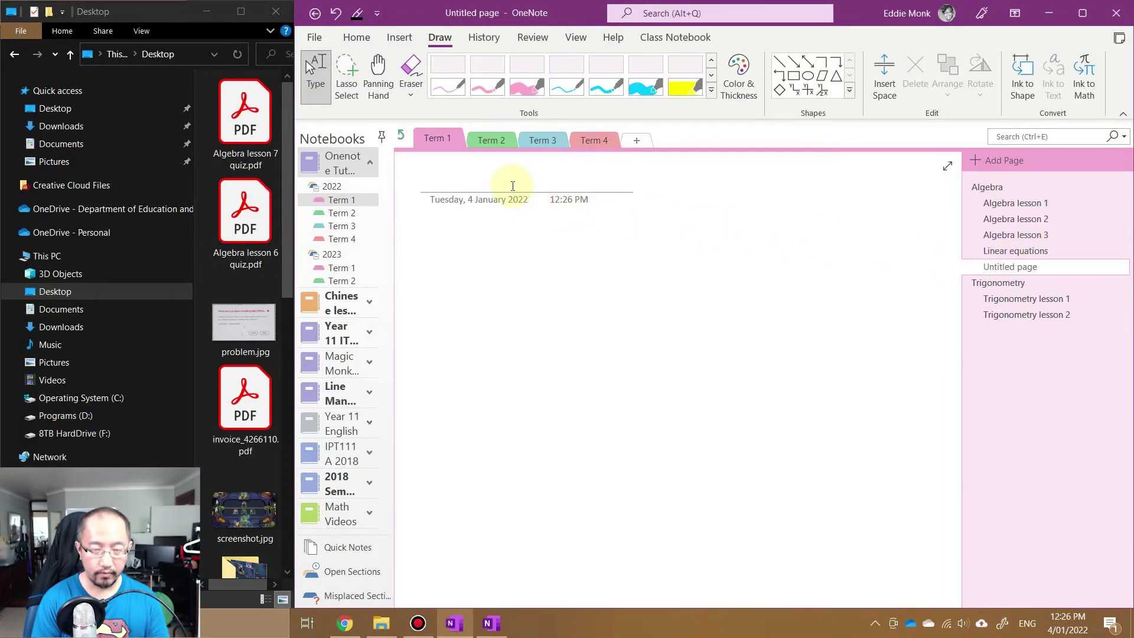
type("Resources")
Attach Algebra lesson 6 quiz.pdf and Algebra lesson 7 quiz.pdf from the Desktop folder to the Resources page as files.
left_click(231, 201)
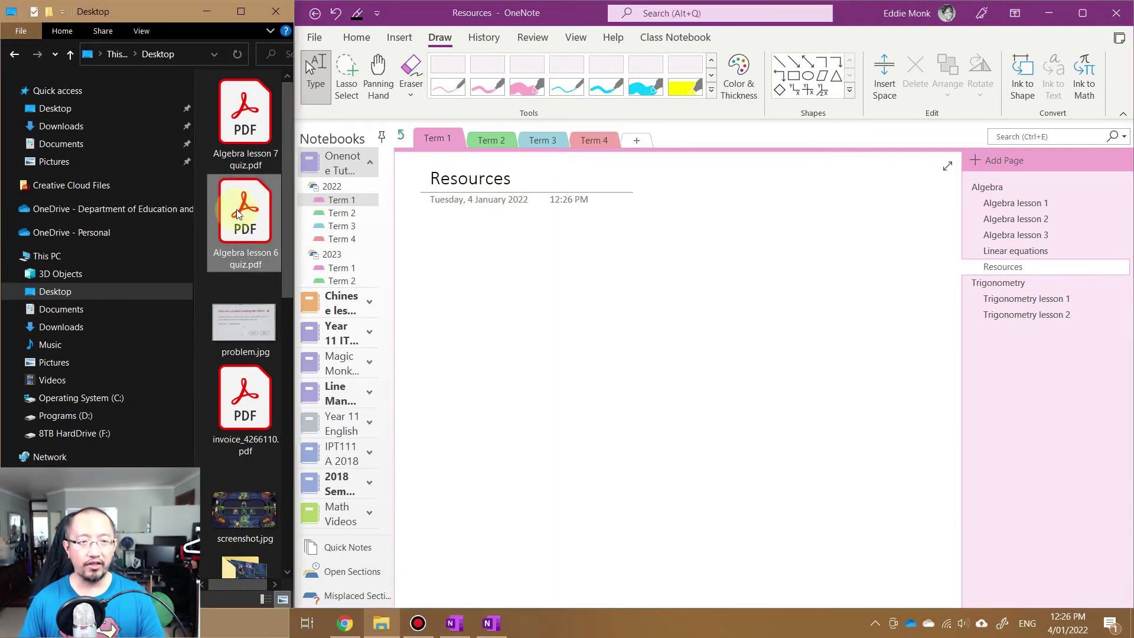
left_click_drag(313, 294, 474, 271)
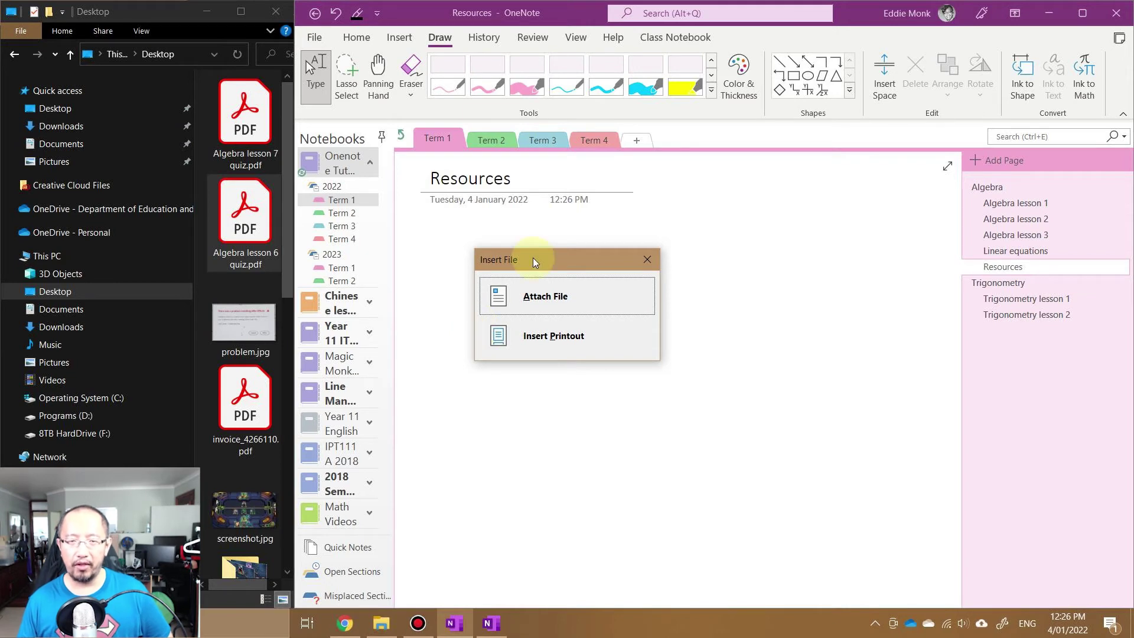
left_click(516, 306)
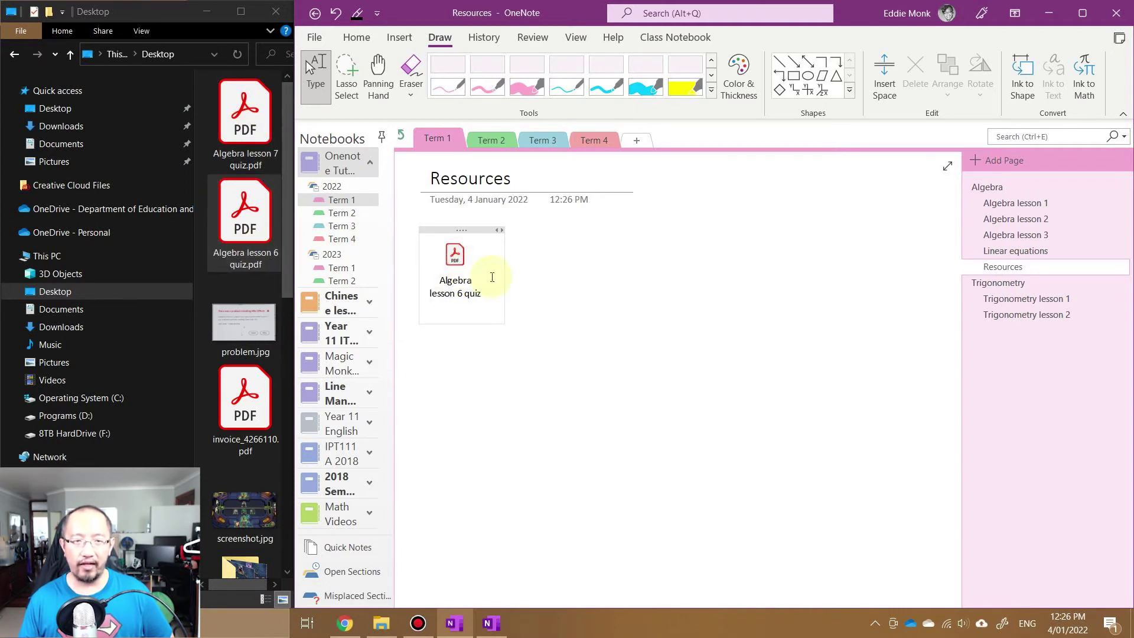
left_click_drag(248, 133, 469, 335)
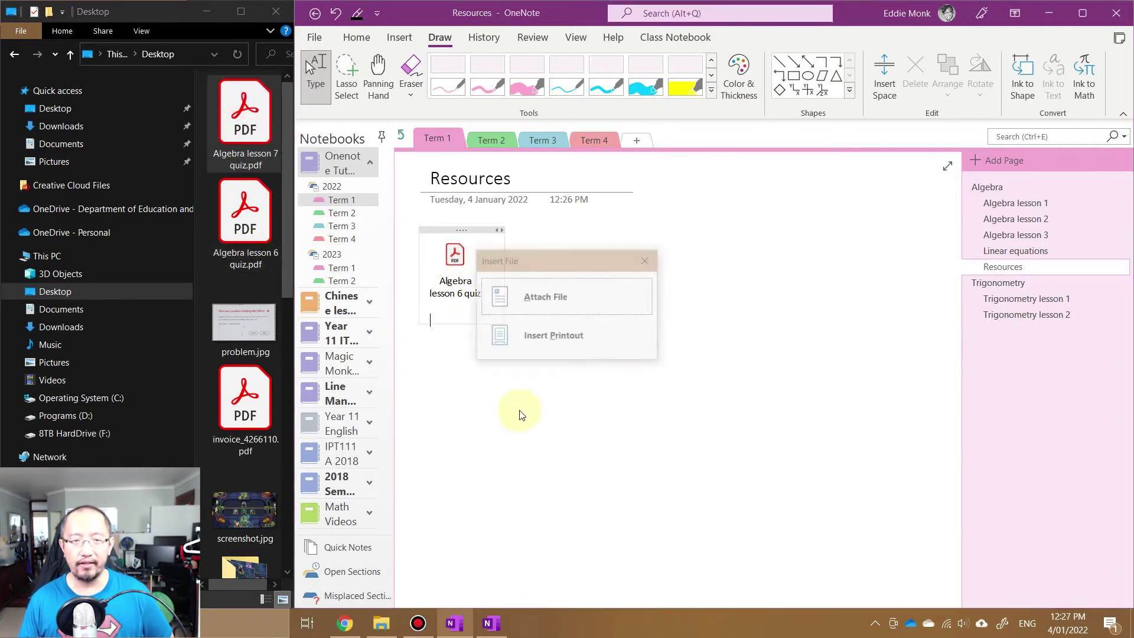
left_click(577, 303)
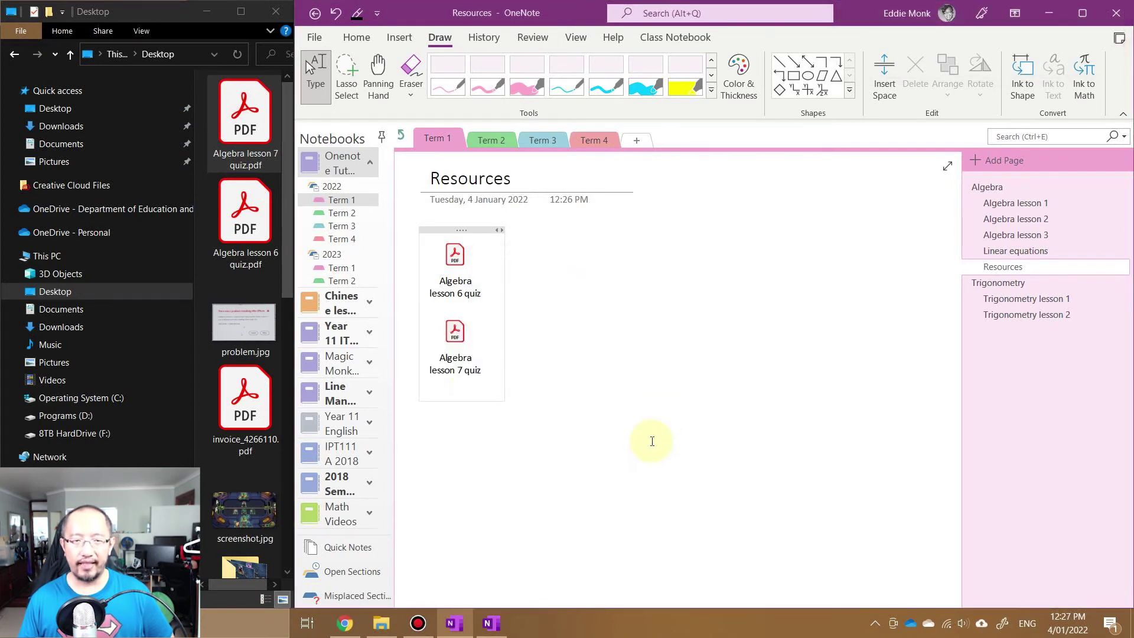
Delete both quiz file attachments from the Resources page.
left_click(458, 337)
key("Delete")
left_click(455, 257)
key("Delete")
Insert Algebra lesson 6 quiz.pdf from the Desktop folder into the Resources page as a printout and look it over.
left_click_drag(245, 225, 469, 254)
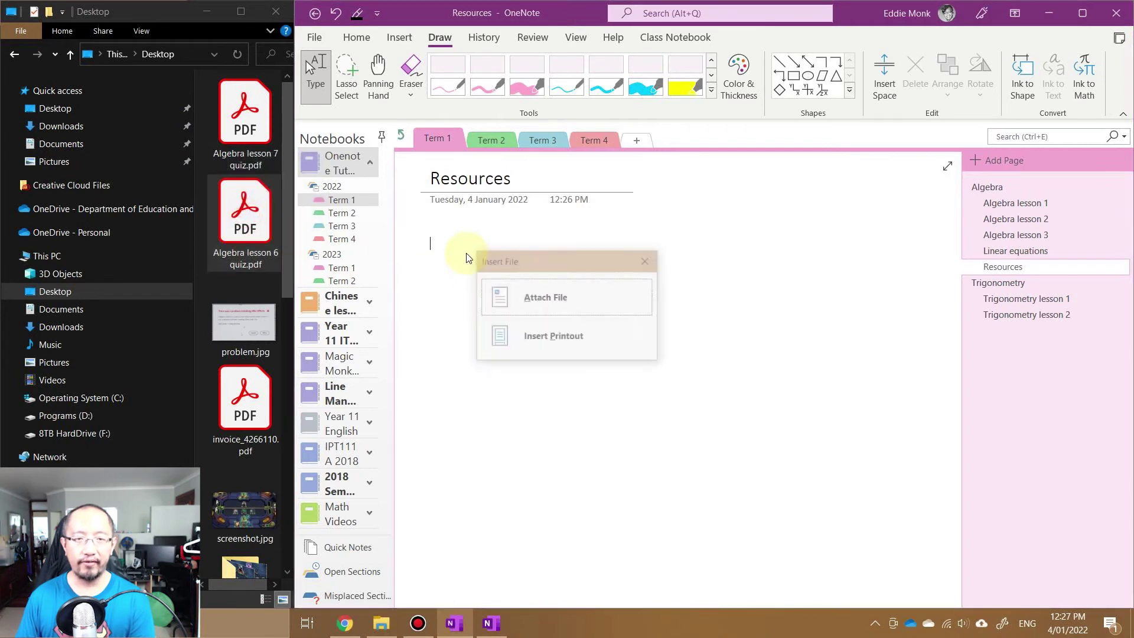
left_click(550, 338)
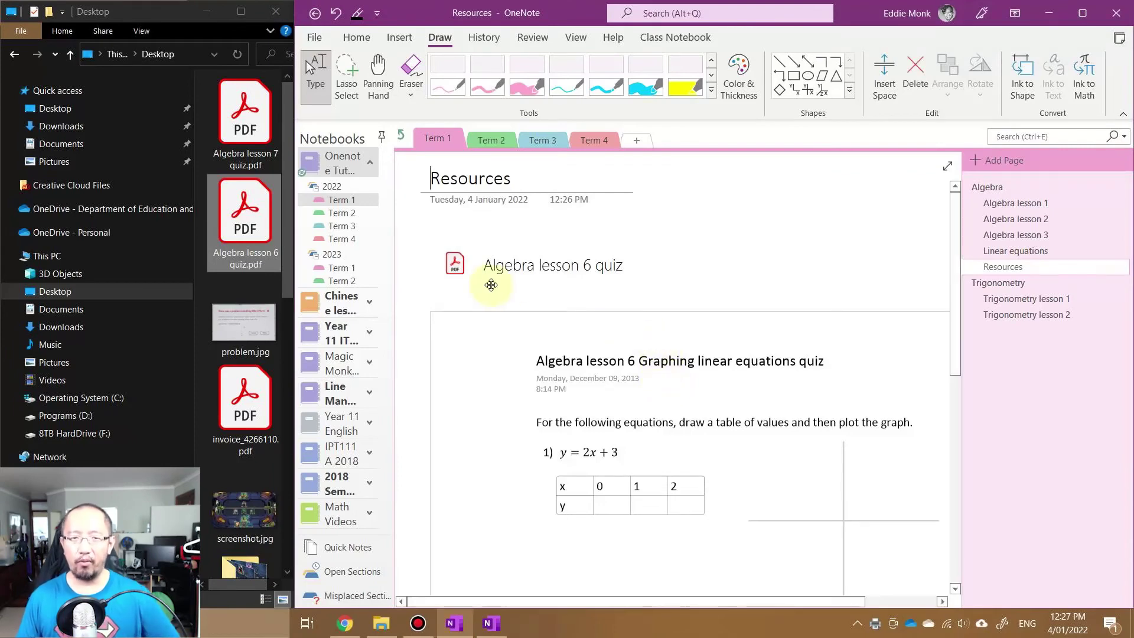
left_click(490, 270)
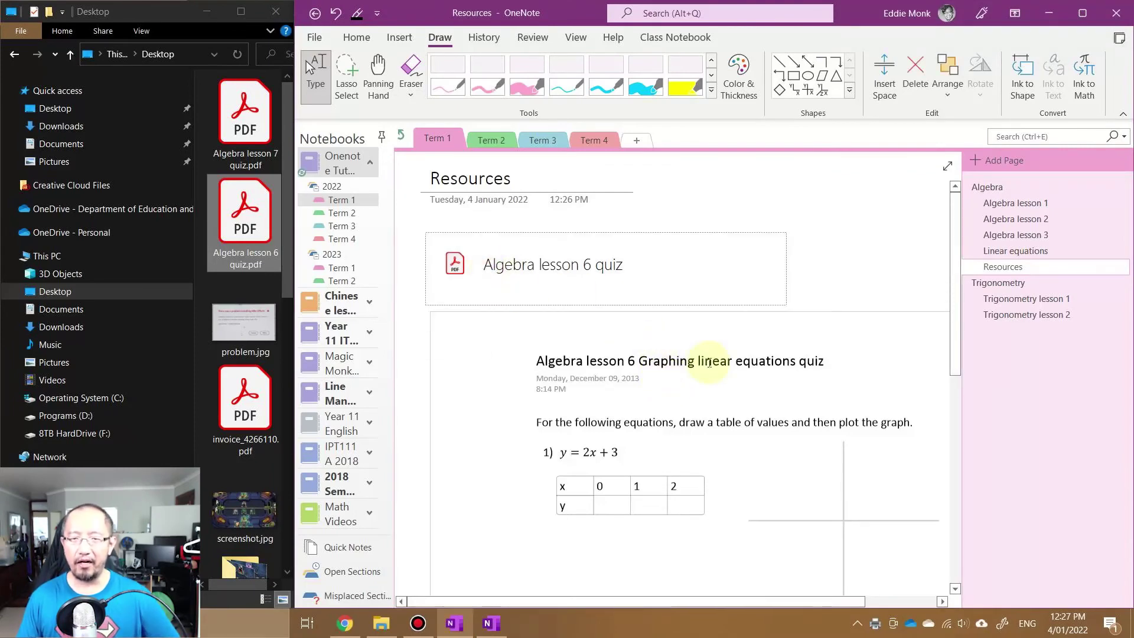
scroll(712, 363, "down", 8)
scroll(696, 358, "up", 6)
scroll(696, 358, "up", 3)
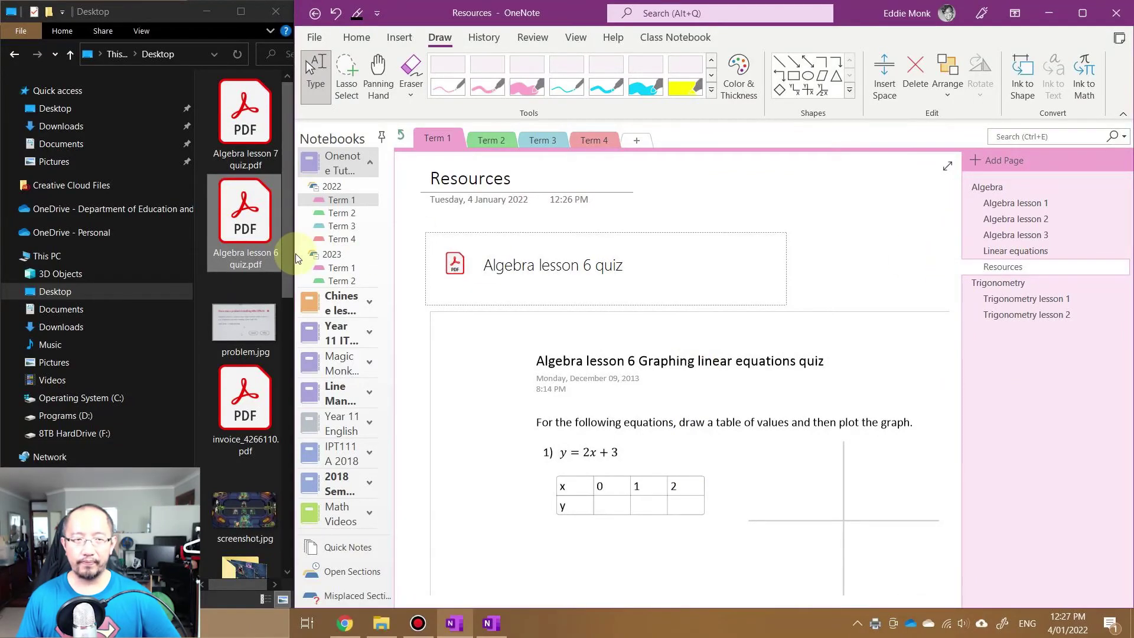
In blue ink, write -1 and -4 in the y row of the printout's question 2 table and sketch a curve on its axes.
left_click_drag(291, 255, 180, 243)
scroll(684, 385, "down", 7)
scroll(686, 385, "up", 3)
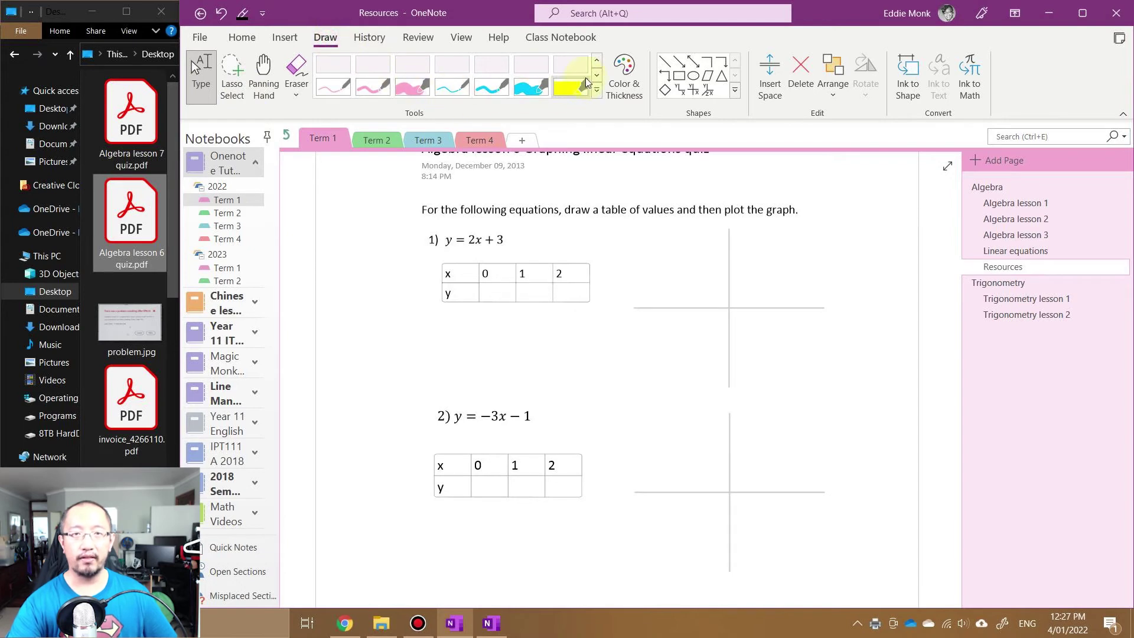
left_click(595, 62)
left_click(597, 61)
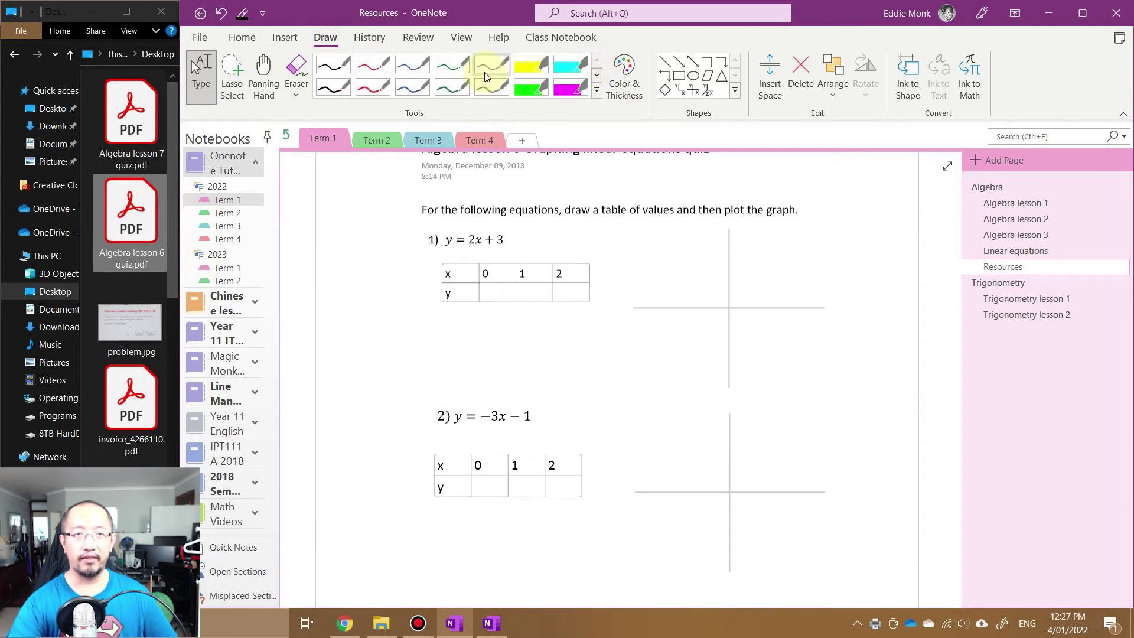
left_click(416, 88)
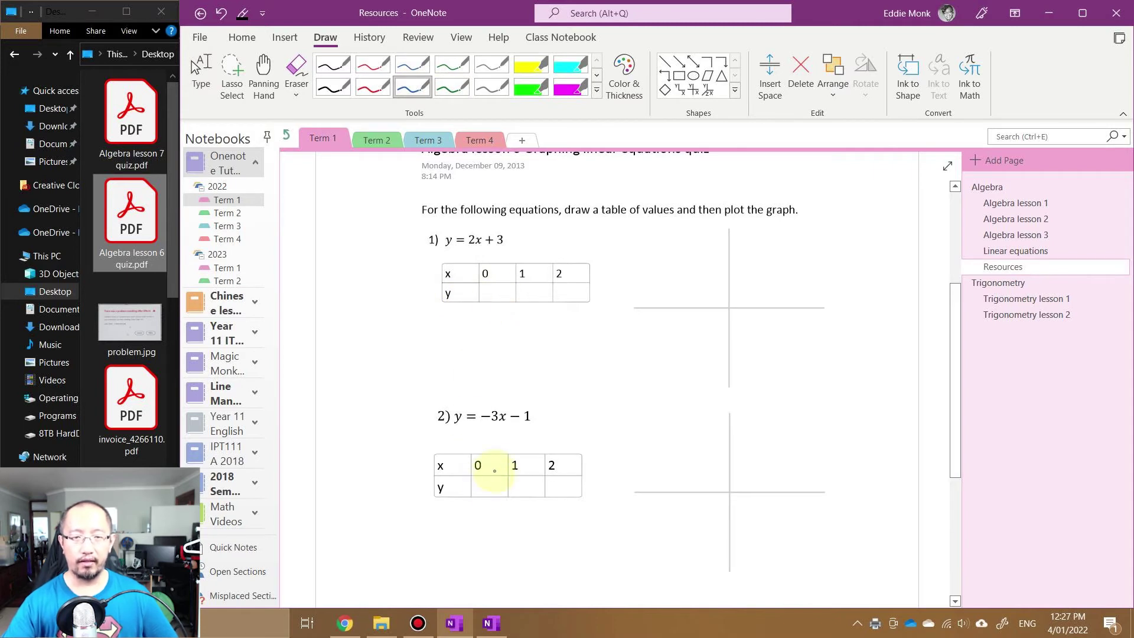
left_click_drag(478, 486, 497, 494)
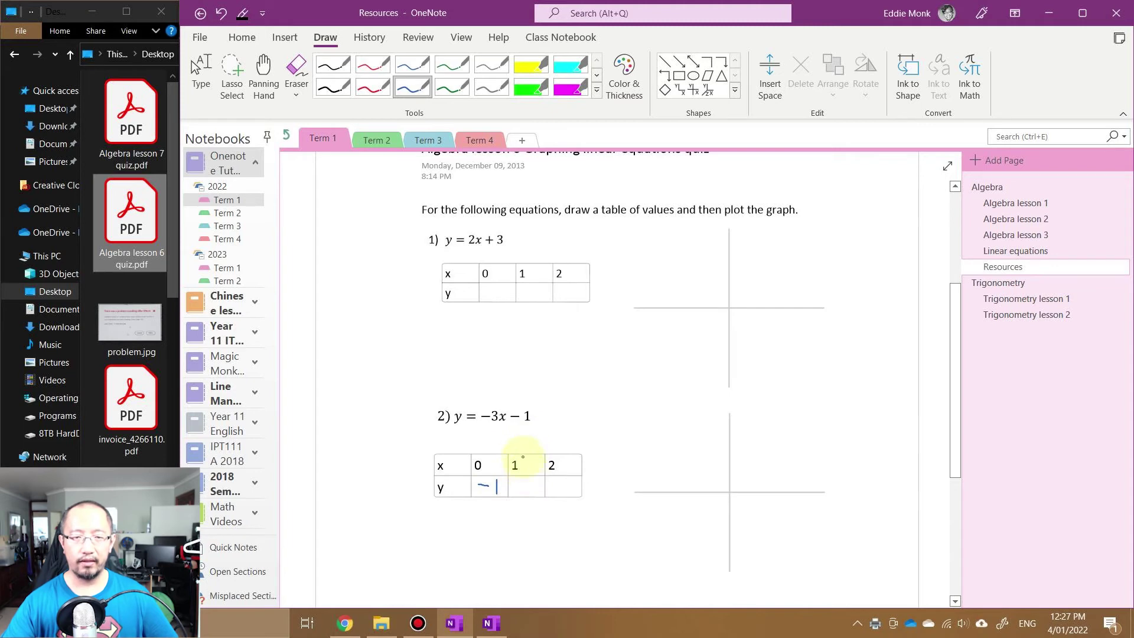
left_click_drag(513, 485, 540, 490)
left_click_drag(536, 479, 535, 496)
mouse_move(694, 462)
left_mouse_down()
mouse_move(723, 508)
mouse_move(845, 471)
left_mouse_up()
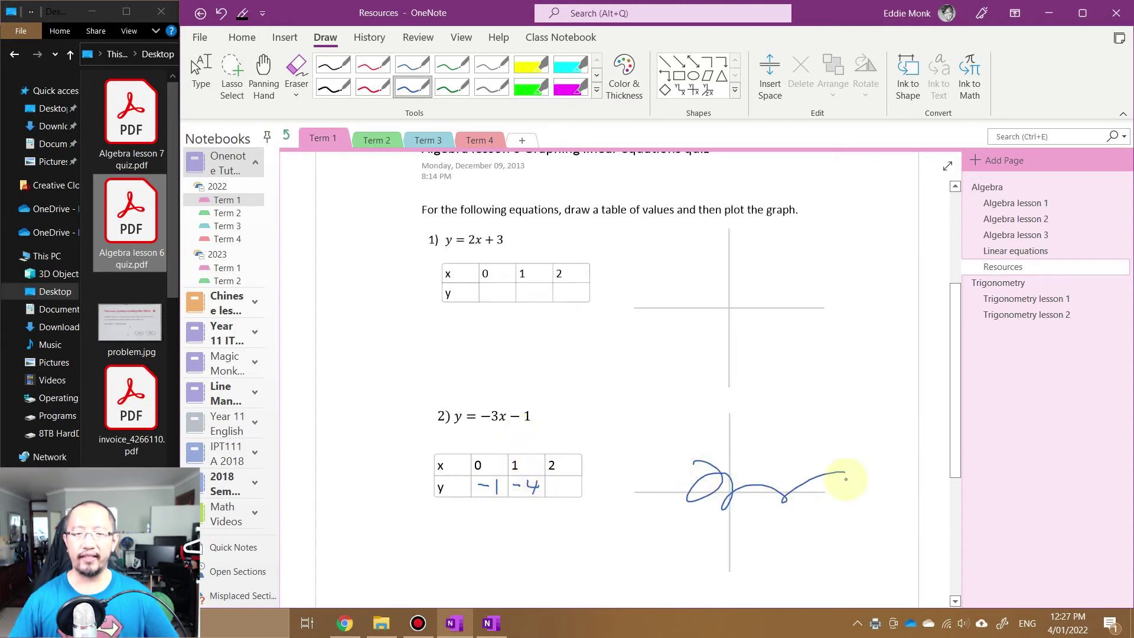
Undo the ink annotations and the Algebra lesson 6 quiz printout insertion on the Resources page.
scroll(642, 377, "up", 3)
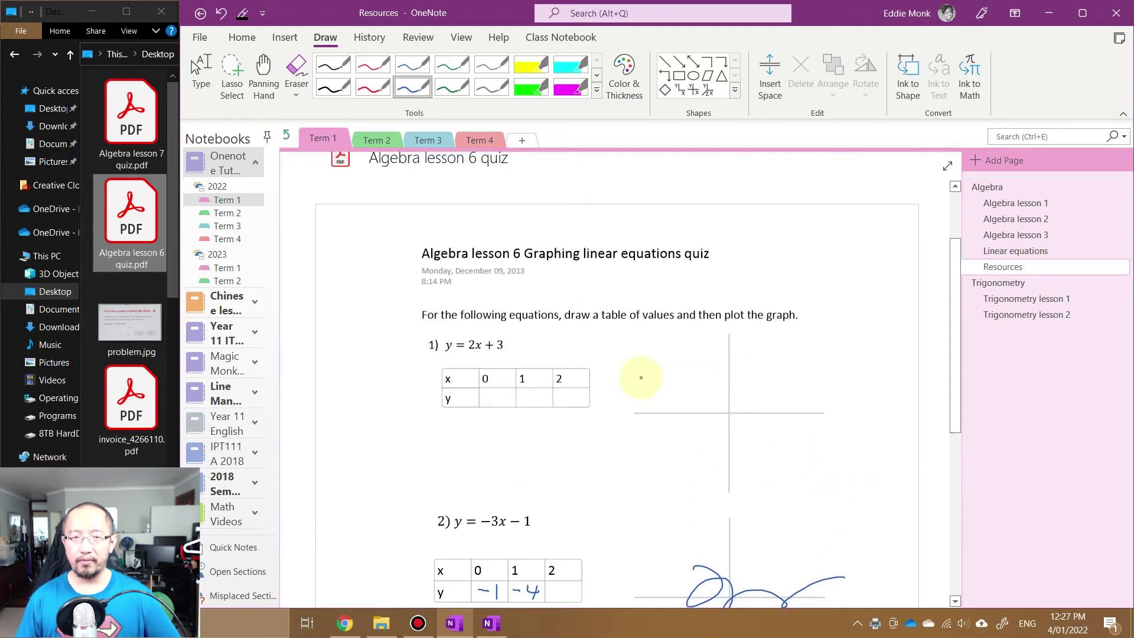
scroll(642, 377, "down", 2)
scroll(537, 336, "up", 2)
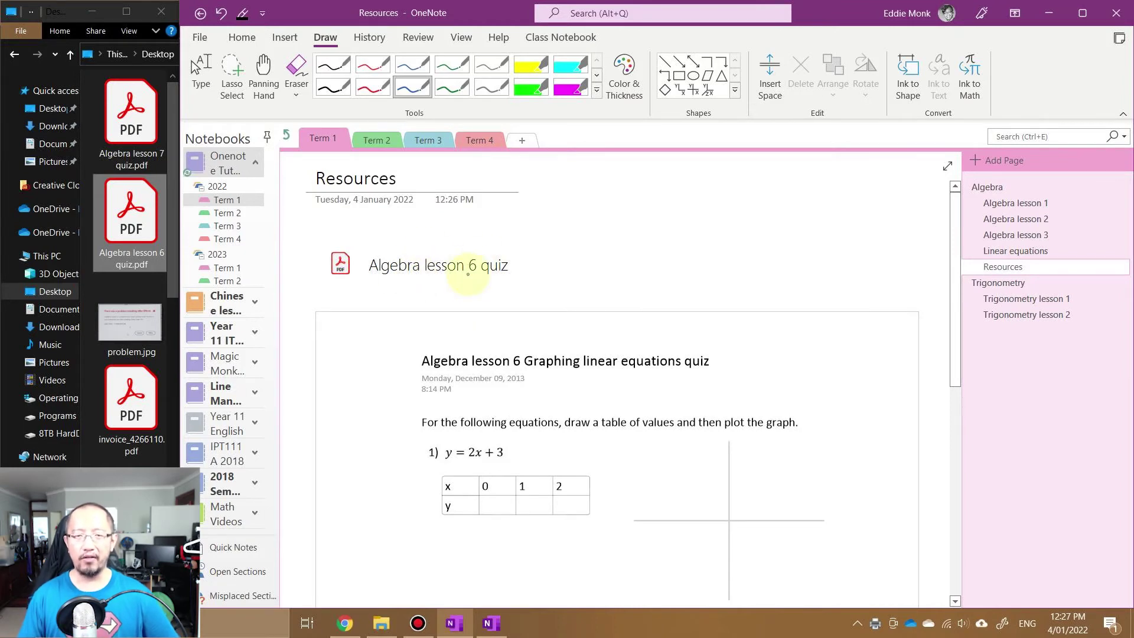
scroll(470, 275, "down", 8)
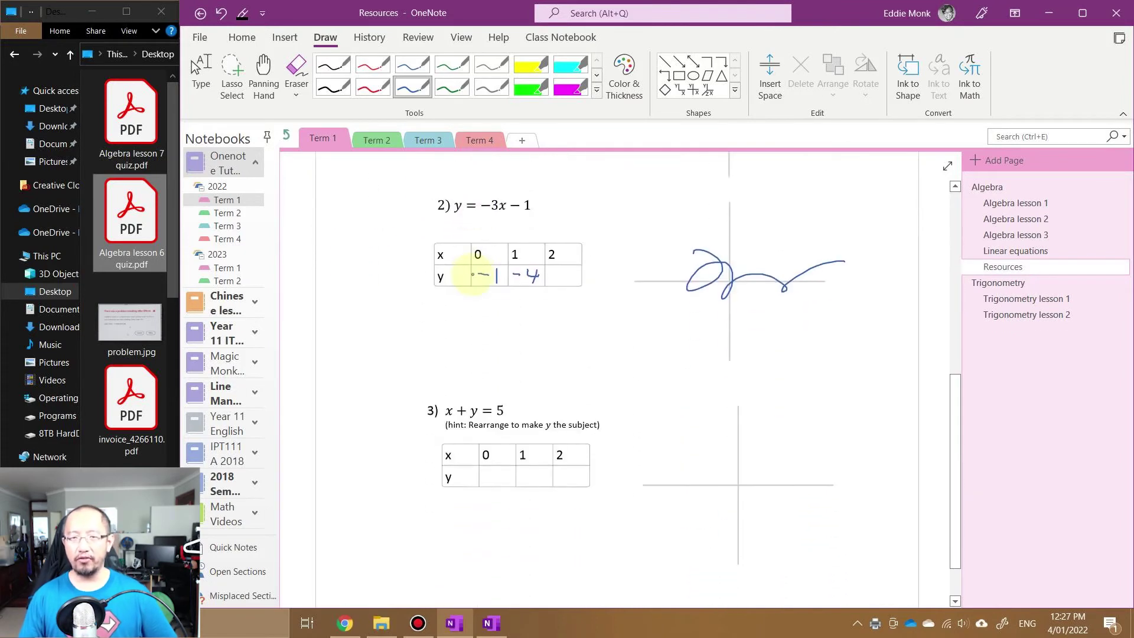
mouse_move(348, 635)
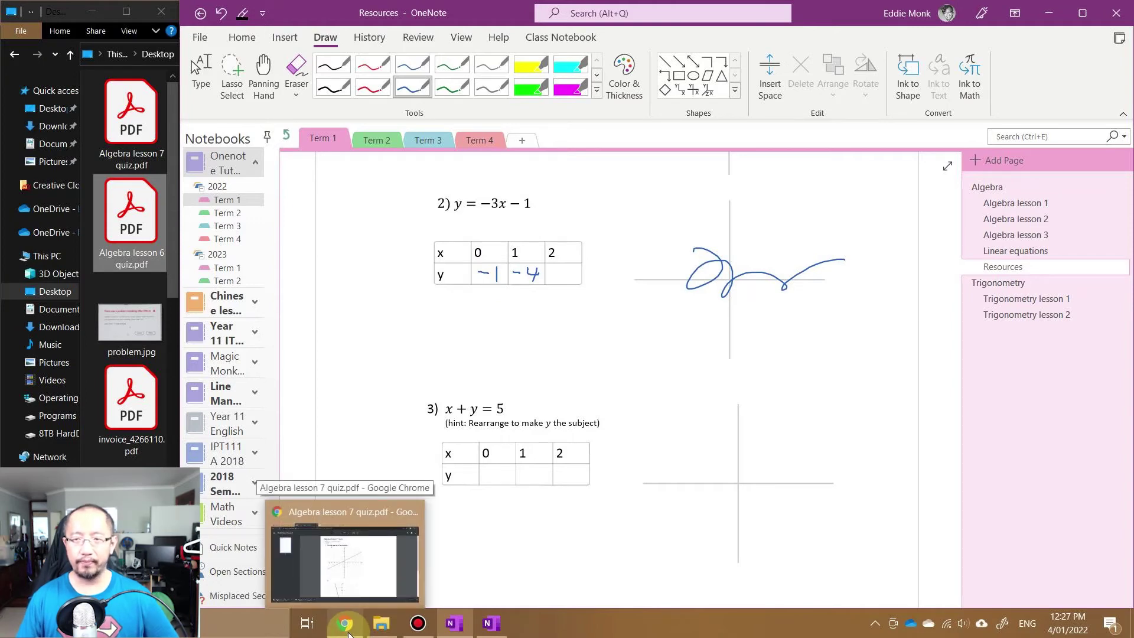
scroll(582, 356, "up", 10)
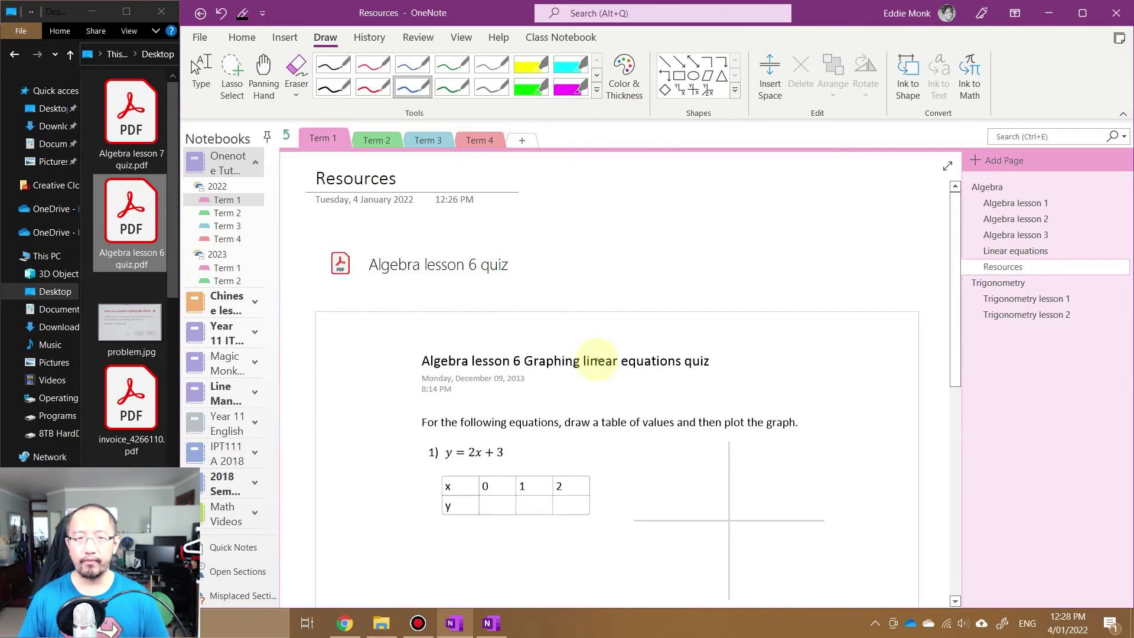
left_click(201, 76)
key("ctrl+z")
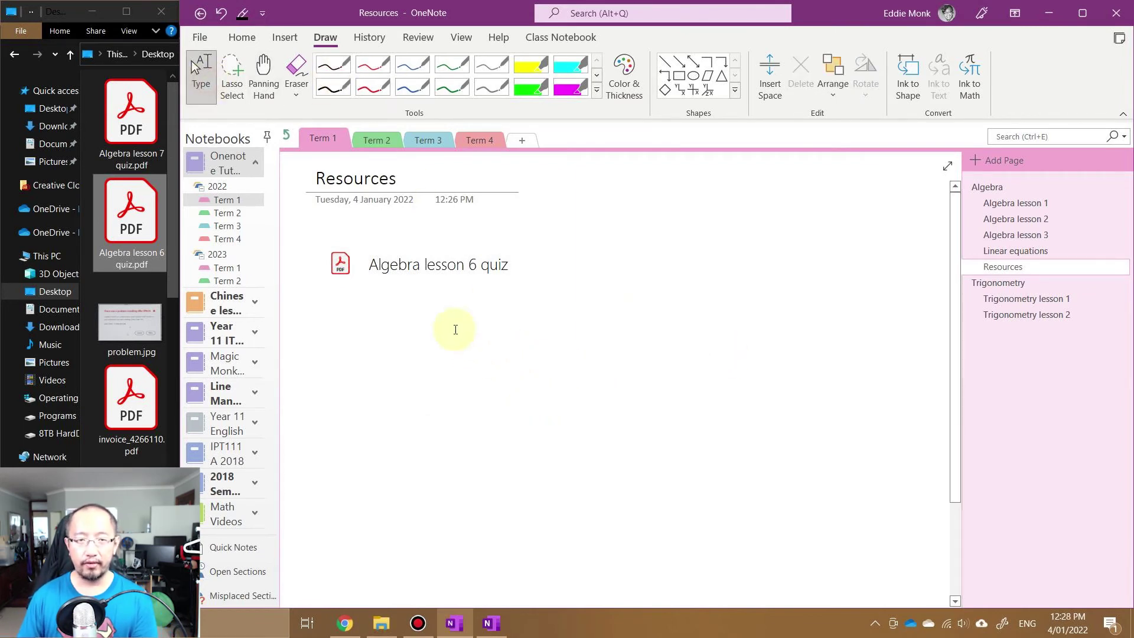
key("ctrl+z")
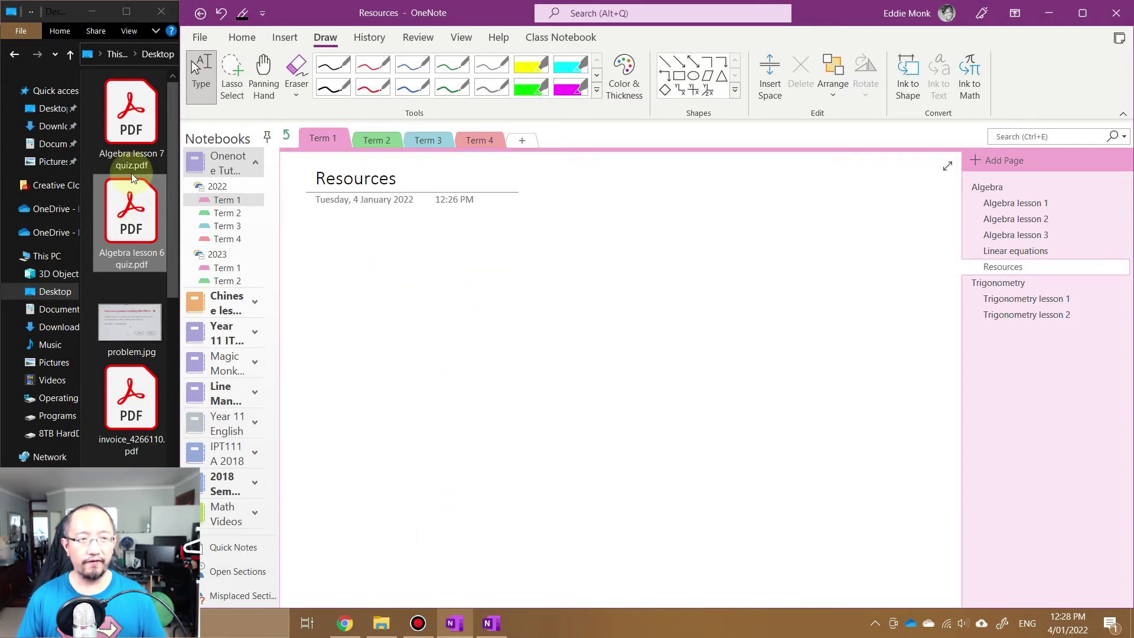
Attach Algebra lesson 6 quiz.pdf and Algebra lesson 7 quiz.pdf from the Desktop folder as loose files on the empty Resources page.
left_click_drag(140, 238, 415, 286)
left_click(597, 300)
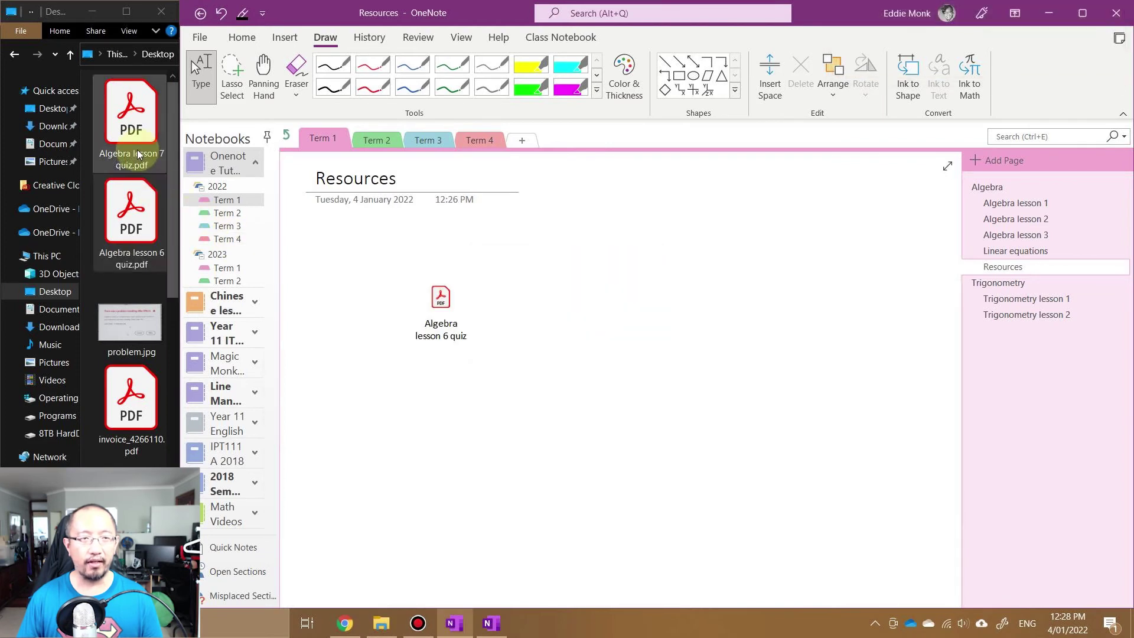
left_click(507, 443)
left_click(569, 295)
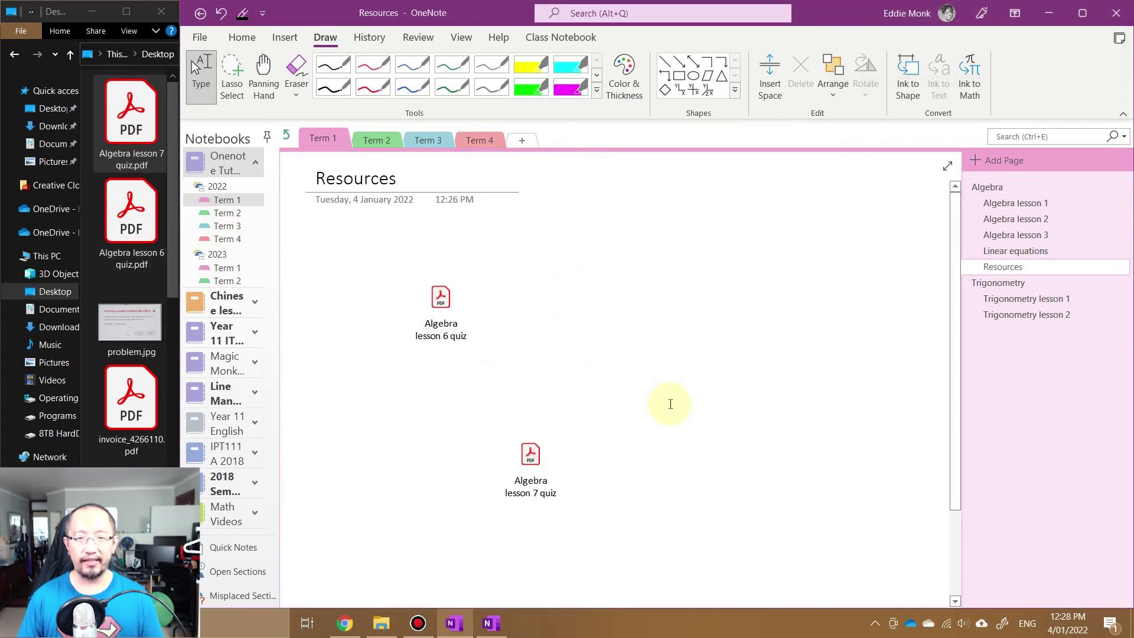
Delete the lesson 7 and lesson 6 quiz attachments from the Resources page.
left_click(533, 466)
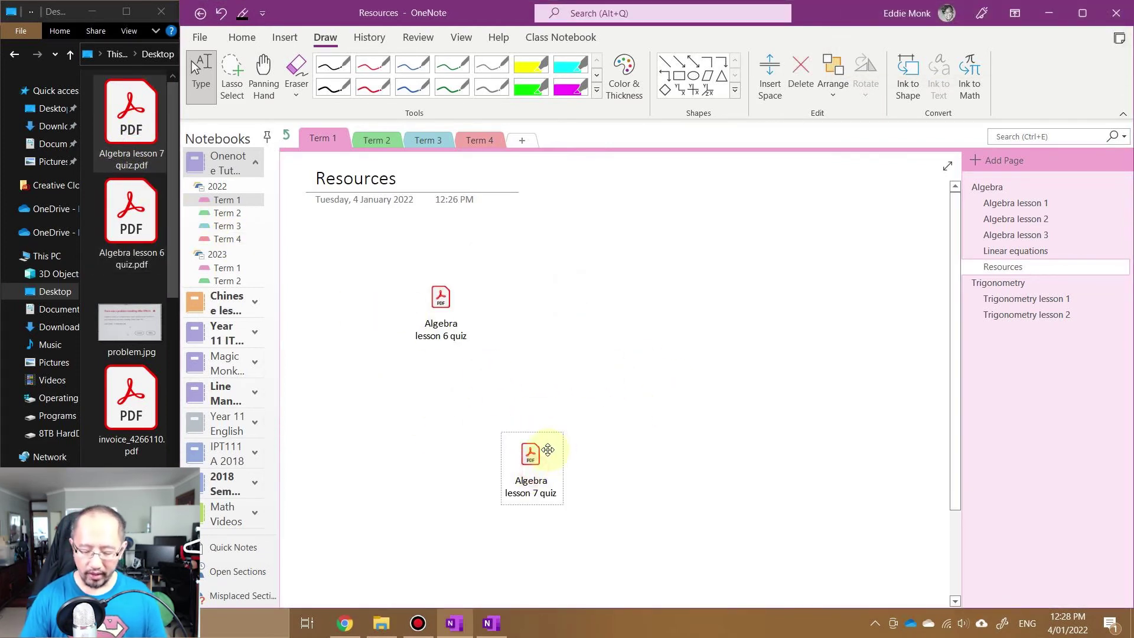
key("Delete")
left_click(435, 294)
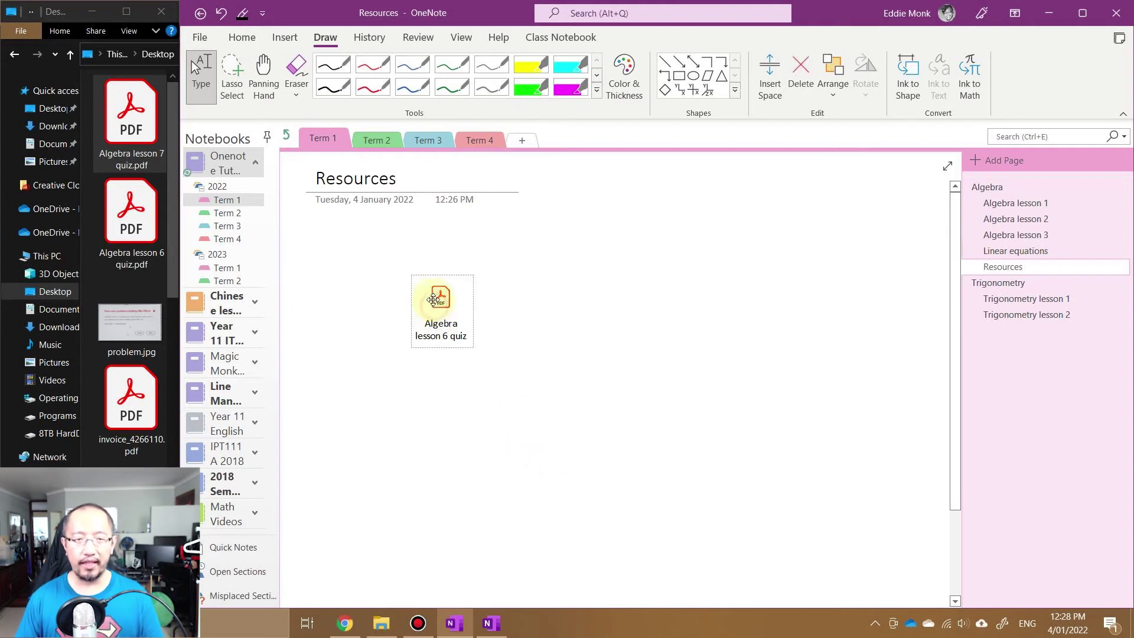
key("Delete")
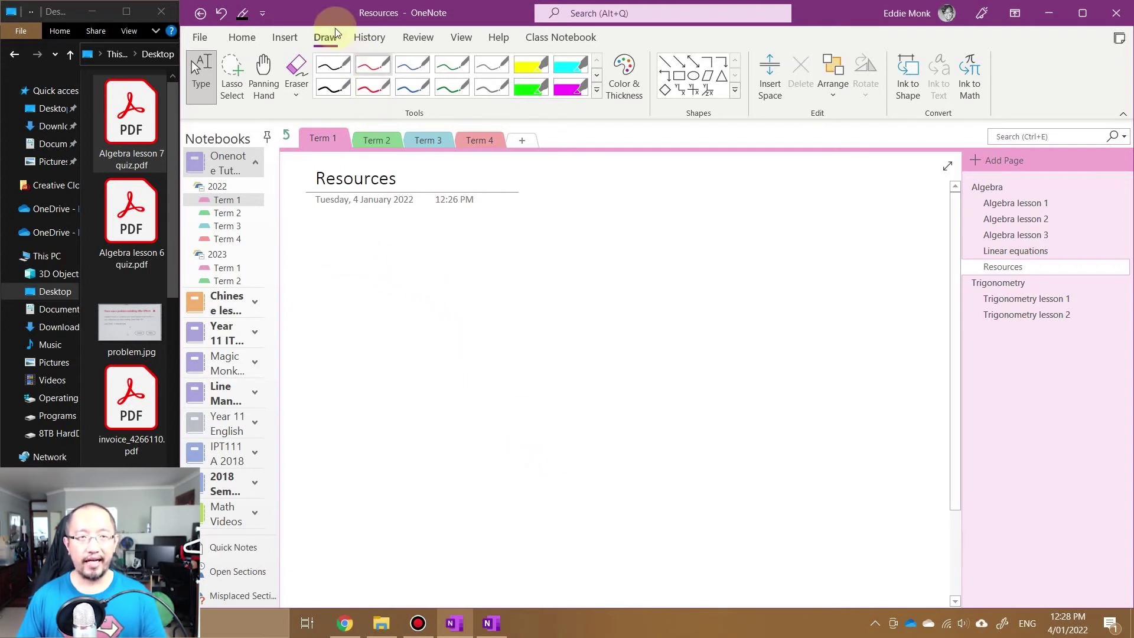
Insert a table with three columns and two rows on the Resources page.
left_click(281, 37)
left_click(255, 87)
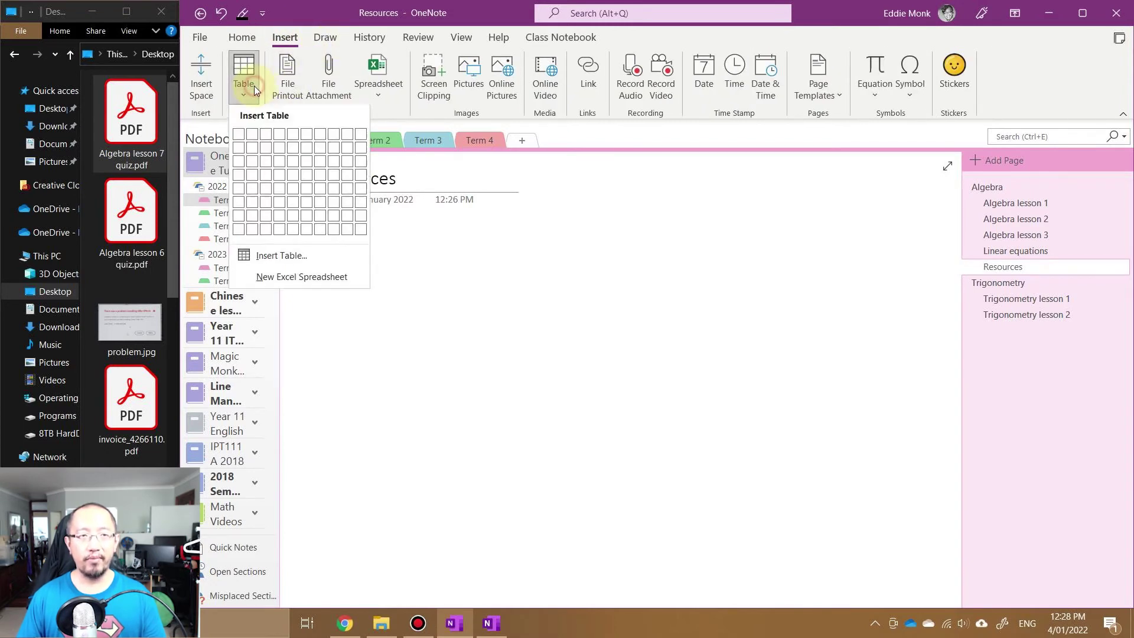
left_click(265, 152)
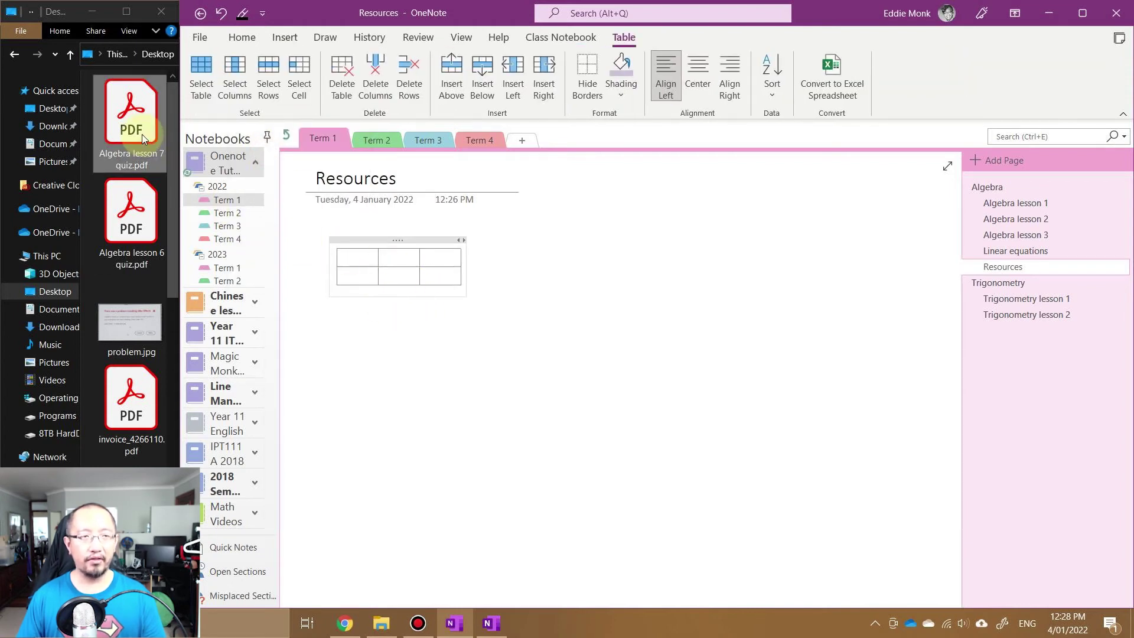
Attach Algebra lesson 7 quiz.pdf in the table's first cell and Algebra lesson 6 quiz.pdf in the other two first-row cells.
left_click_drag(141, 133, 365, 265)
left_click(562, 302)
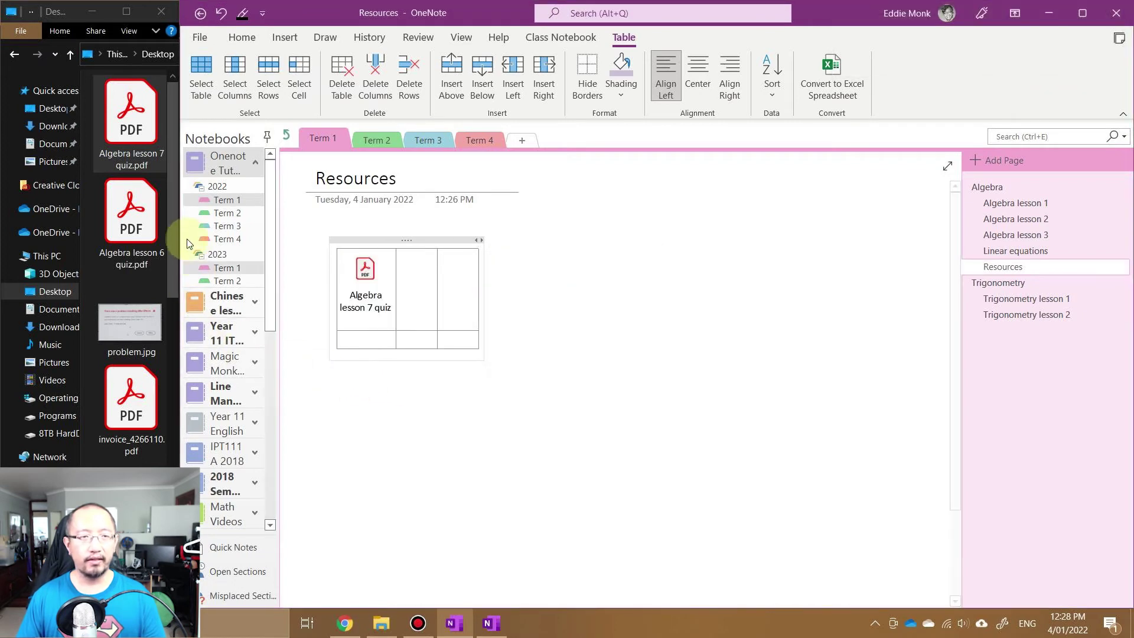
left_click_drag(132, 216, 414, 269)
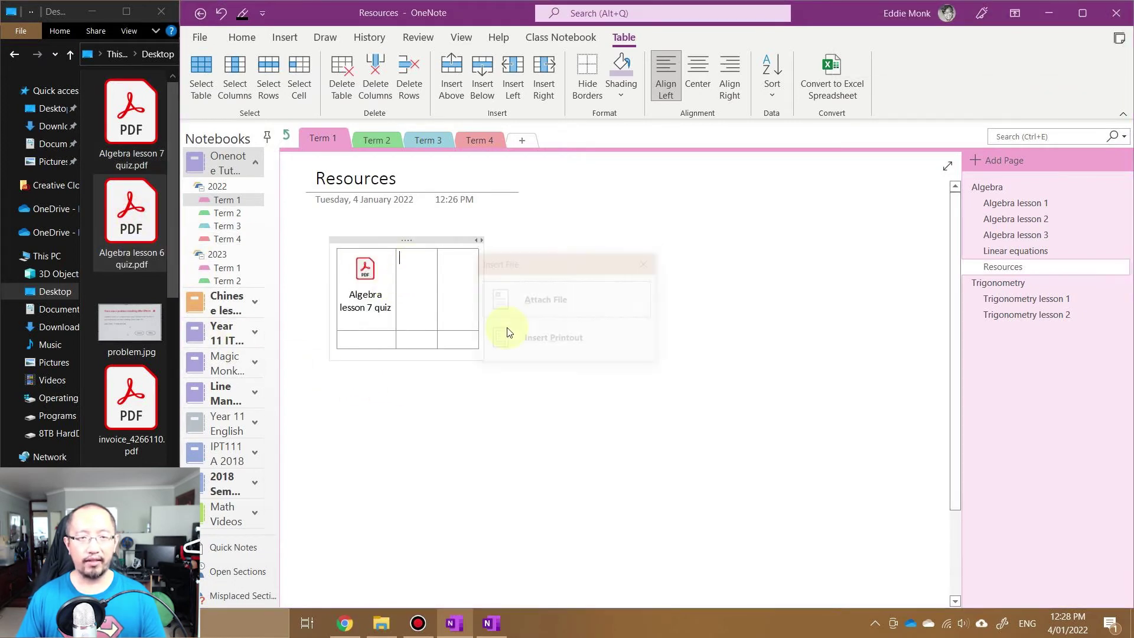
left_click(559, 311)
left_click_drag(495, 300, 585, 301)
left_click_drag(119, 211, 496, 301)
left_click(578, 317)
Fill the table's second row with attached files of the lesson 7, lesson 6 and lesson 7 algebra quizzes.
left_click_drag(146, 159, 363, 345)
left_click(537, 307)
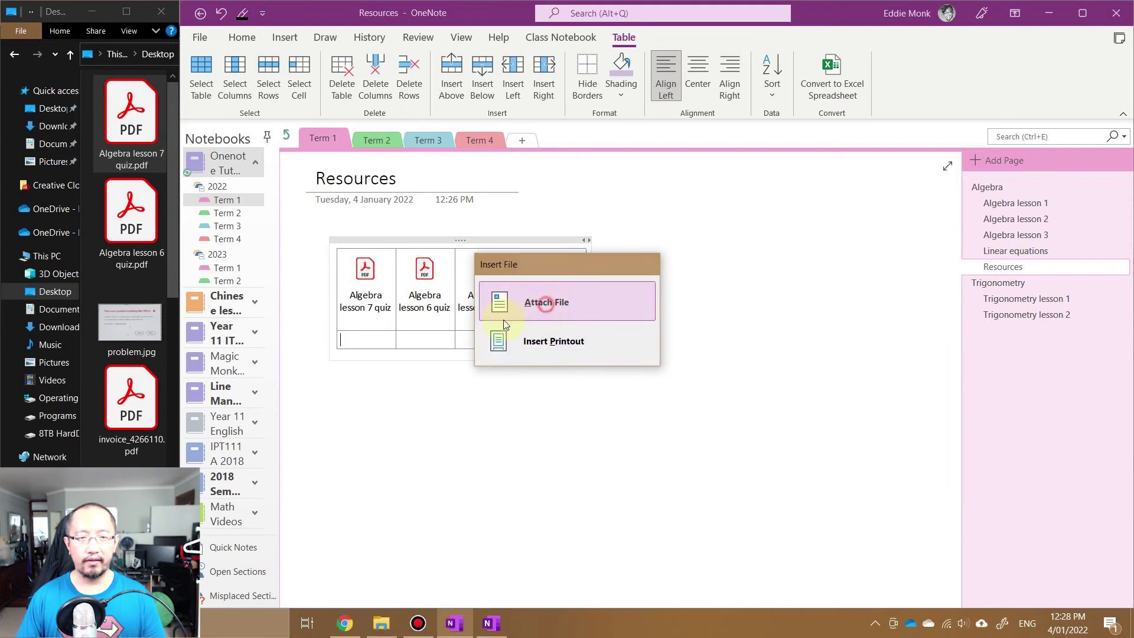
left_click_drag(131, 213, 430, 365)
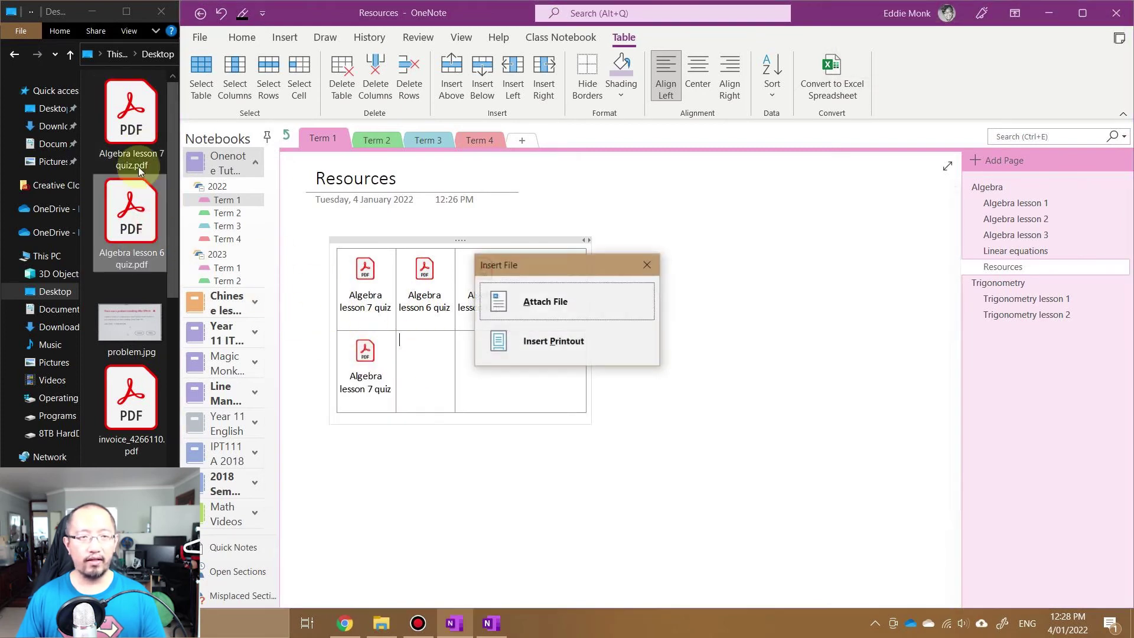
left_click(508, 298)
left_click_drag(118, 137, 485, 346)
left_click(561, 306)
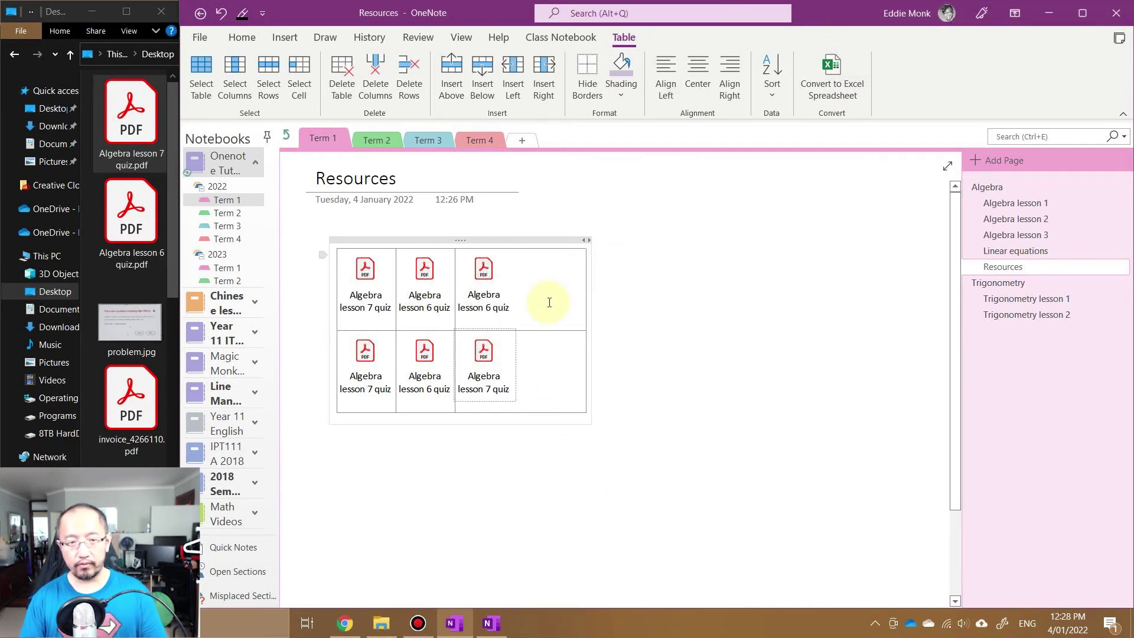
Add blank space below the quiz table and start a new table there with Monday in its first cell.
key("Down")
key("Return")
key("Return")
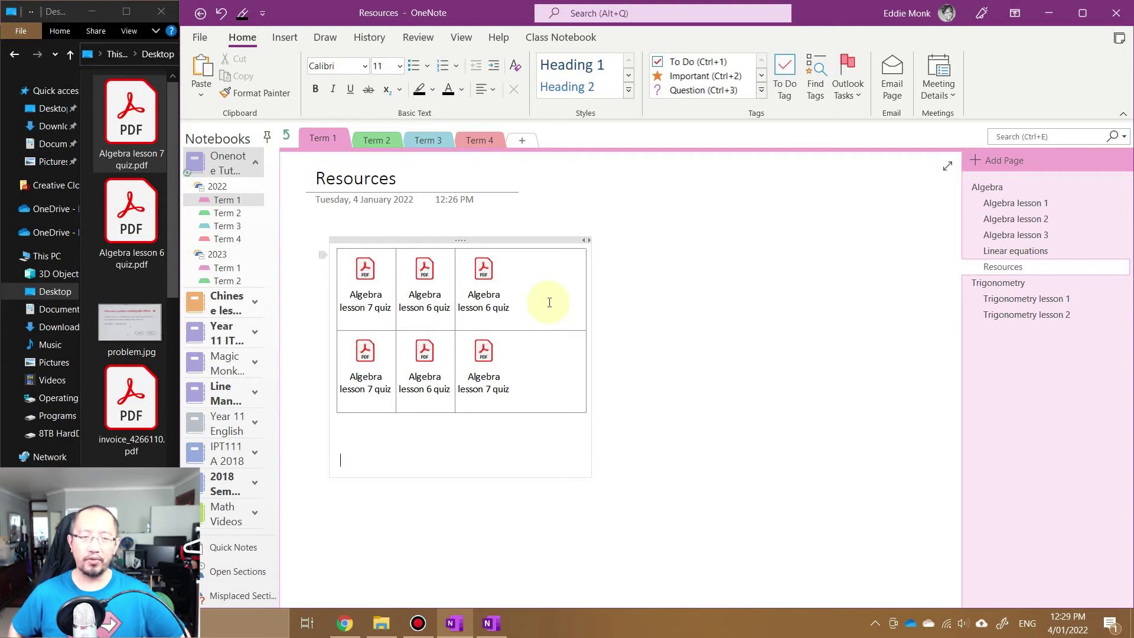
left_click(286, 37)
left_click(384, 460)
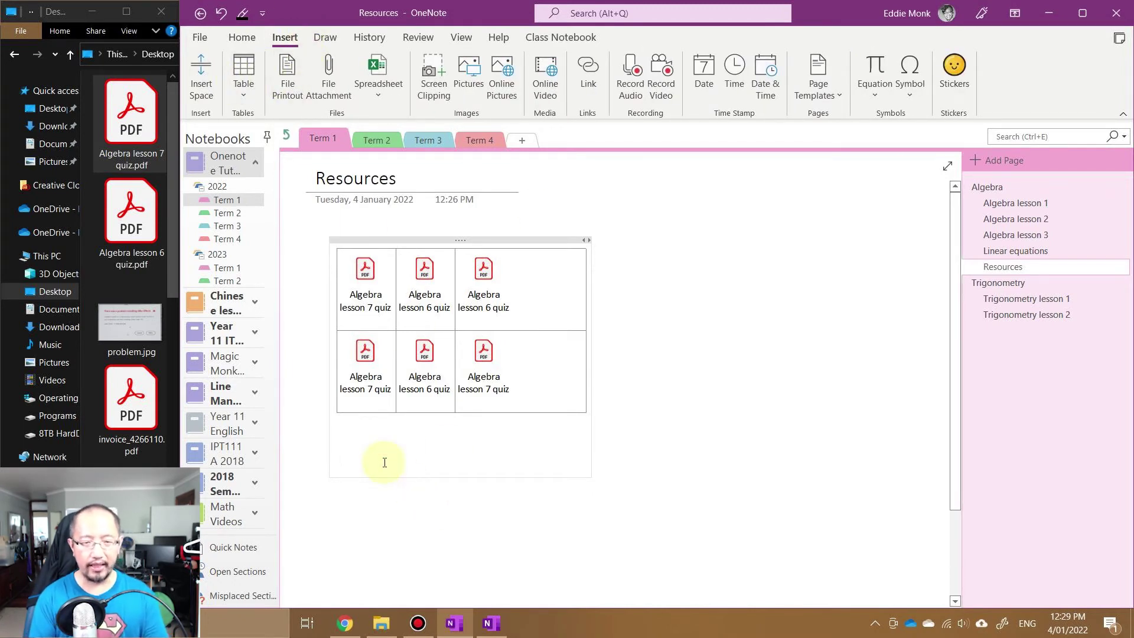
key("BackSpace")
type("Monday")
key("Tab")
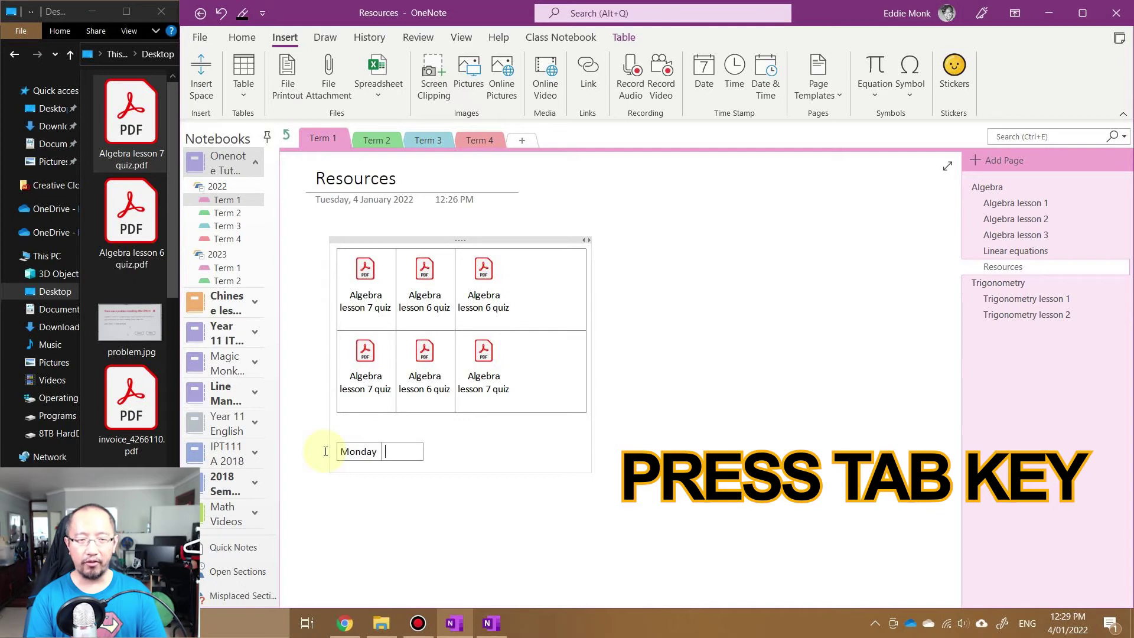
Extend the new table with Tuesday, Wednesday, Thursday and Friday columns, and add an empty row beneath the headings.
type("Tues")
key("Tab")
type("Wednesday")
key("Tab")
type("Thursday")
key("Tab")
type("F")
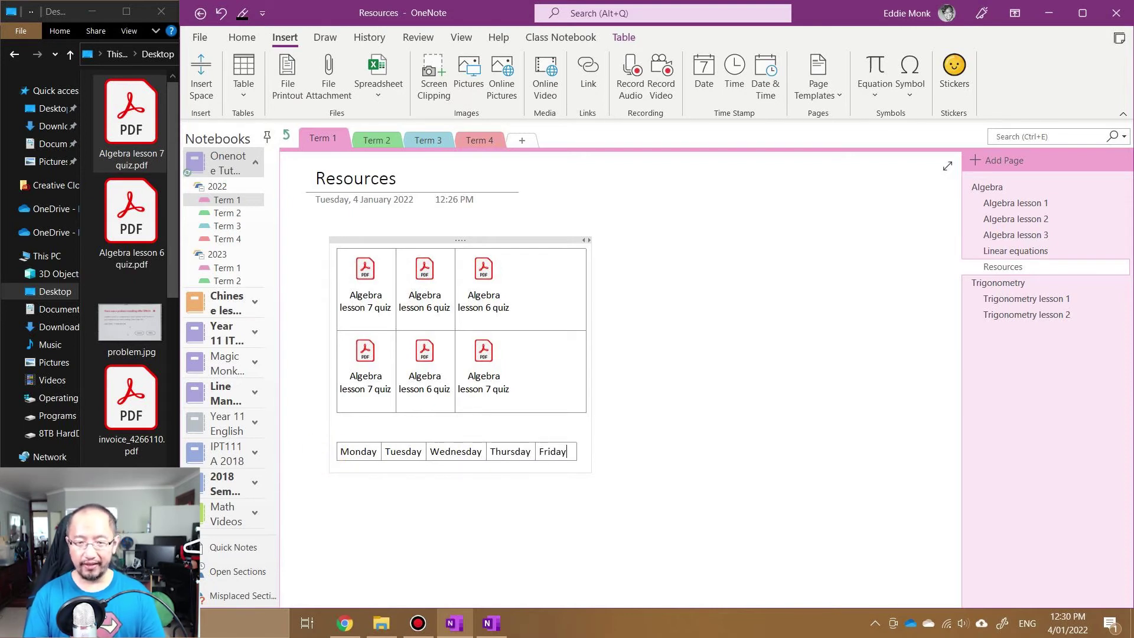
key("Return")
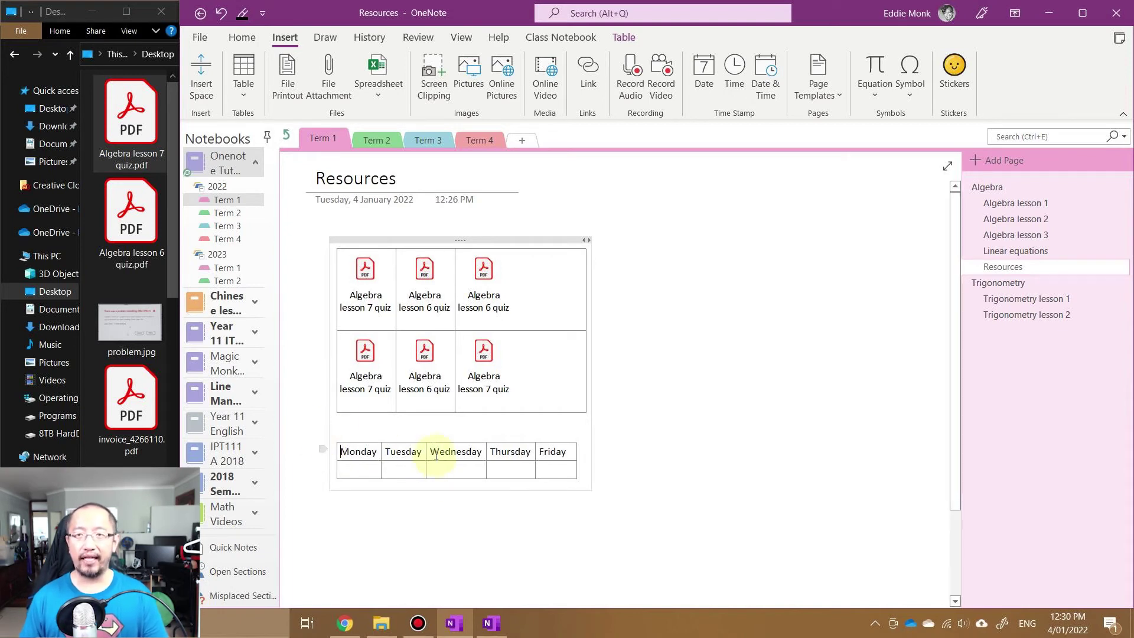
Insert an empty column before the Monday column of the weekday table.
right_click(356, 452)
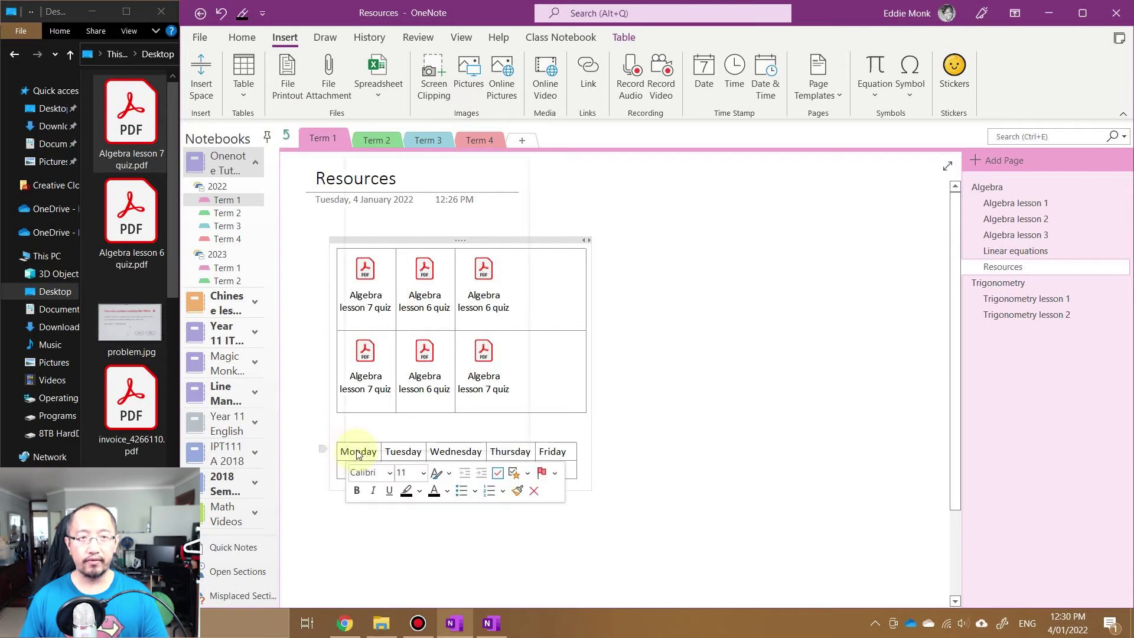
mouse_move(388, 352)
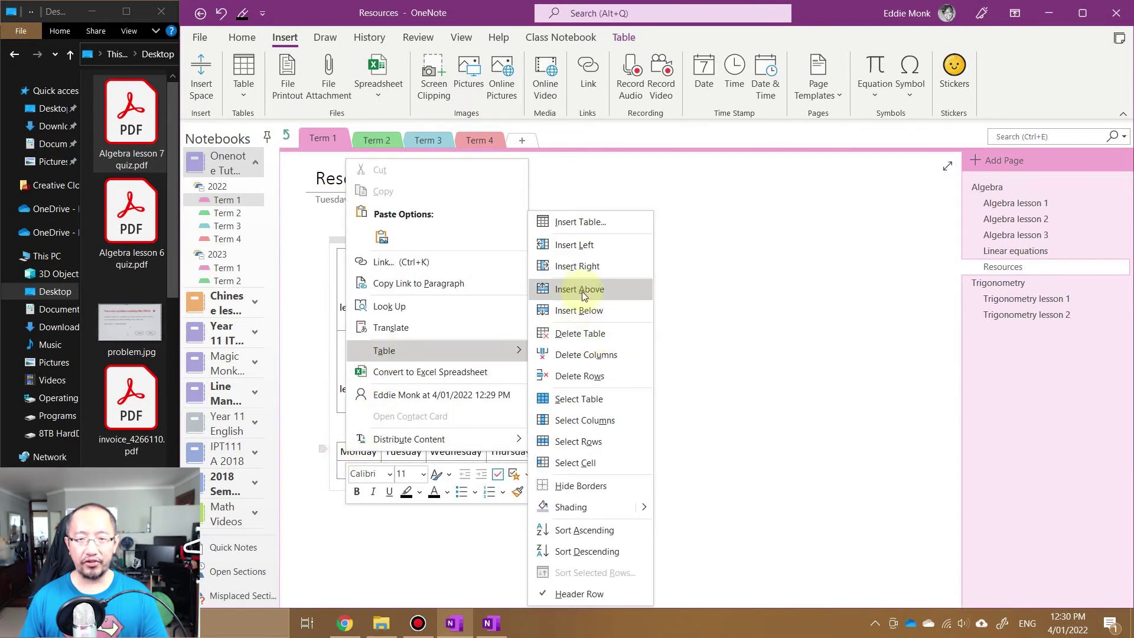
left_click(589, 251)
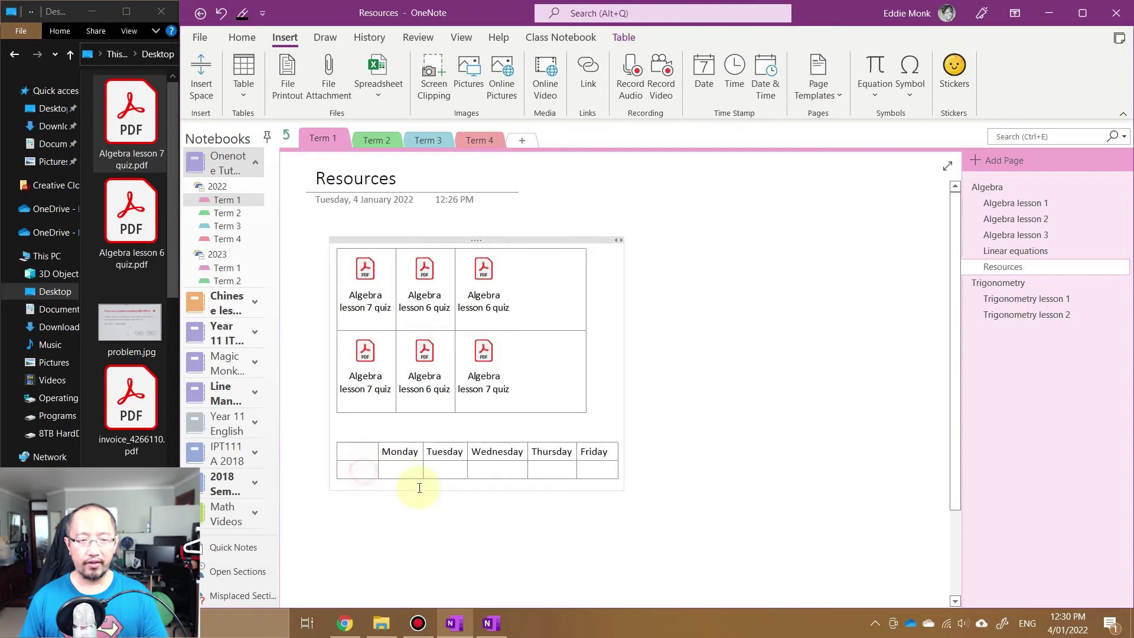
Fill the weekday table's second row with Period 1, English under Monday, Maths under Tuesday and Science under Wednesday.
type("Period 1")
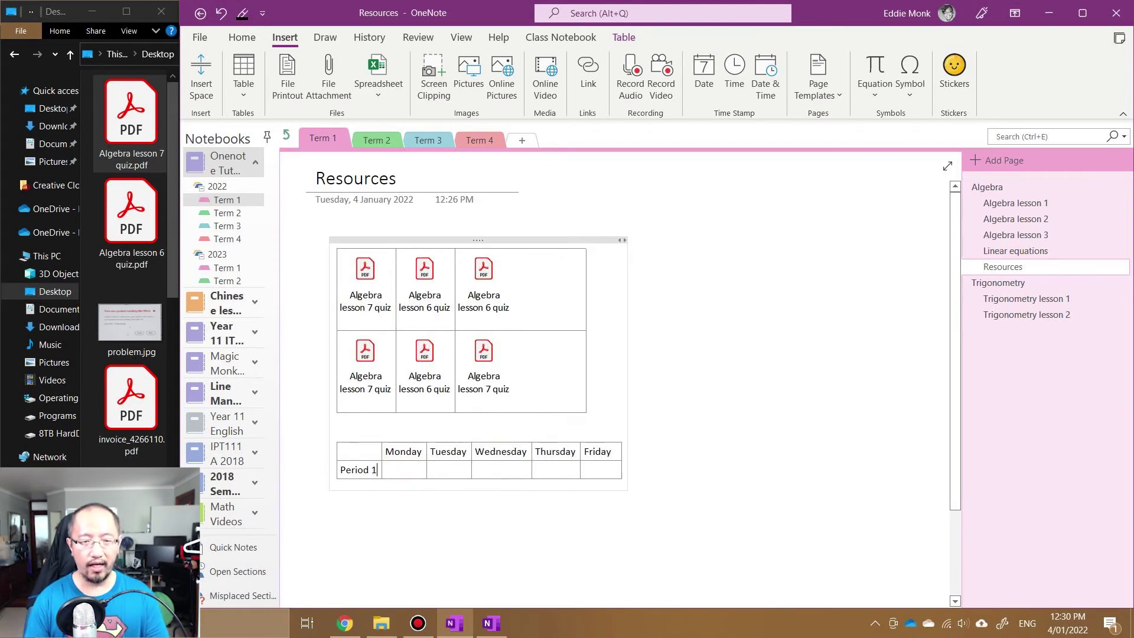
key("Tab")
type("English")
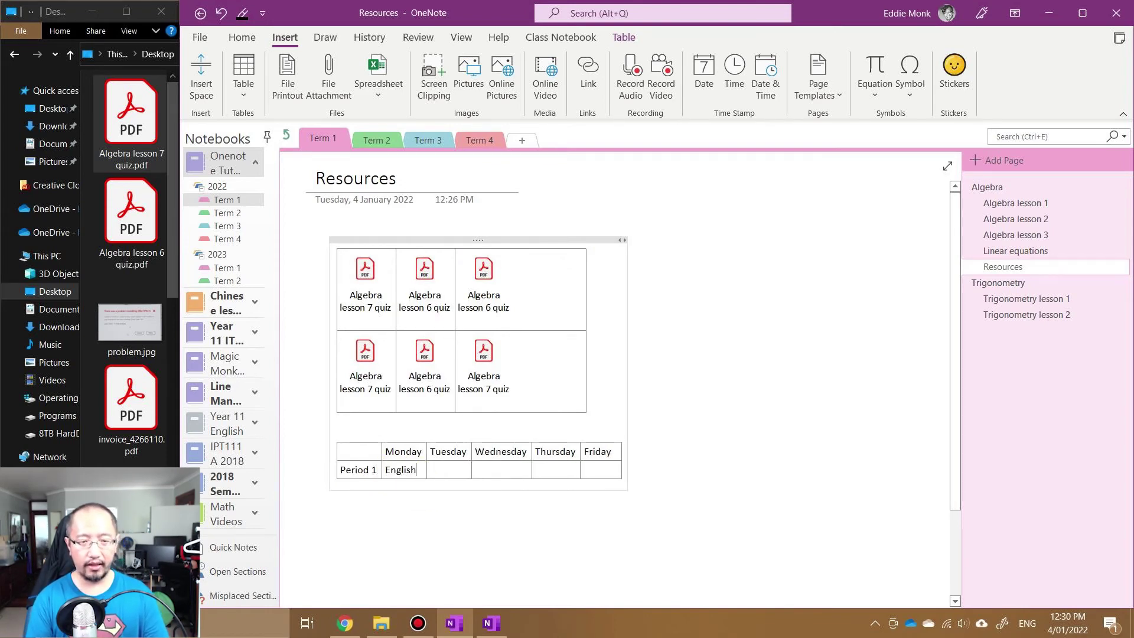
key("Tab")
type("Maths")
key("Tab")
type("Sciuenc")
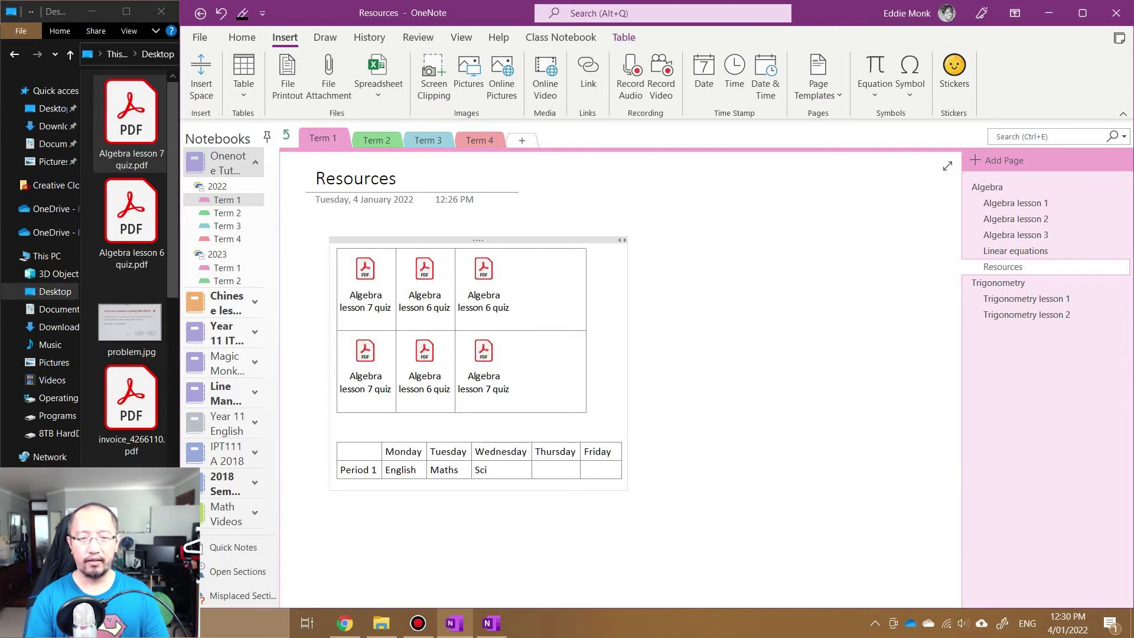
Add a third row to the timetable labelled Period 2, with PE under Thursday.
key("Tab")
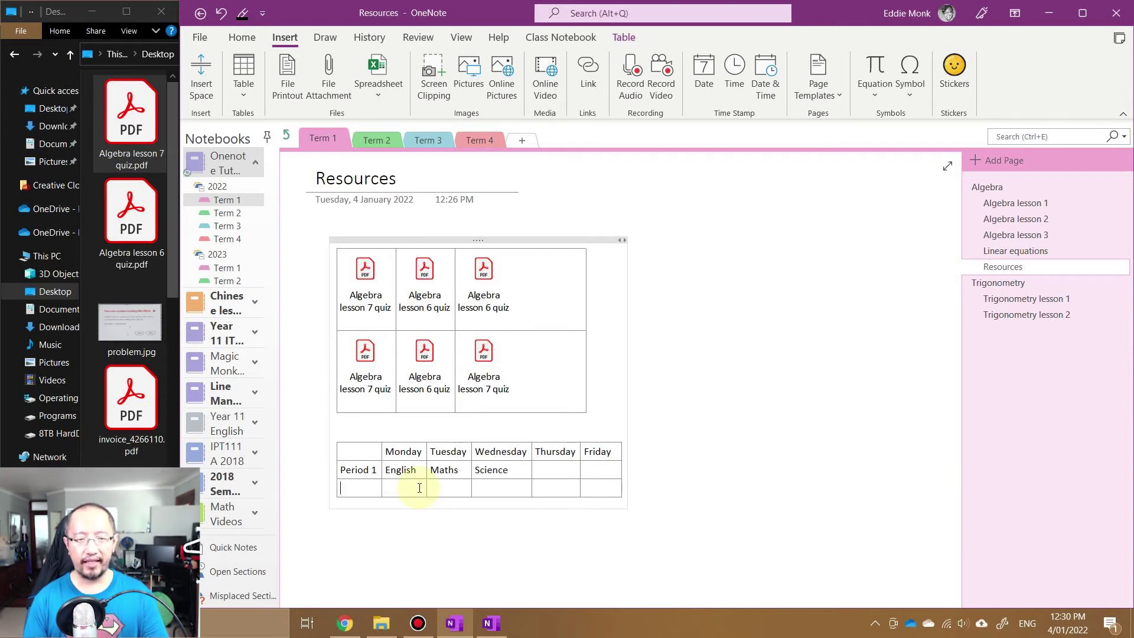
type("Period 2")
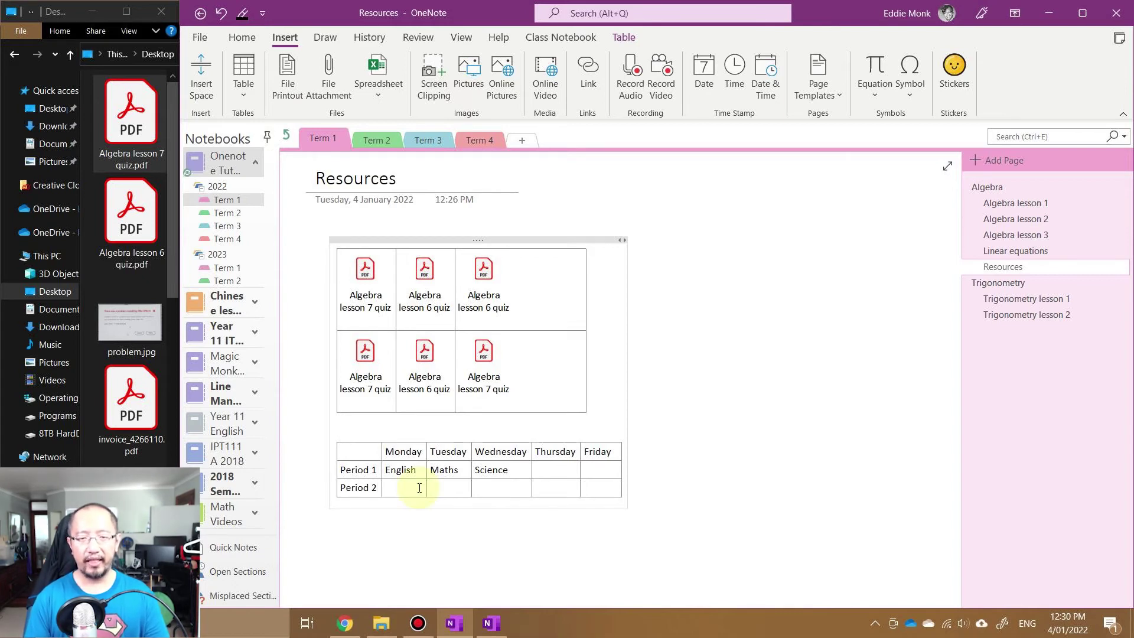
key("Down")
key("Up")
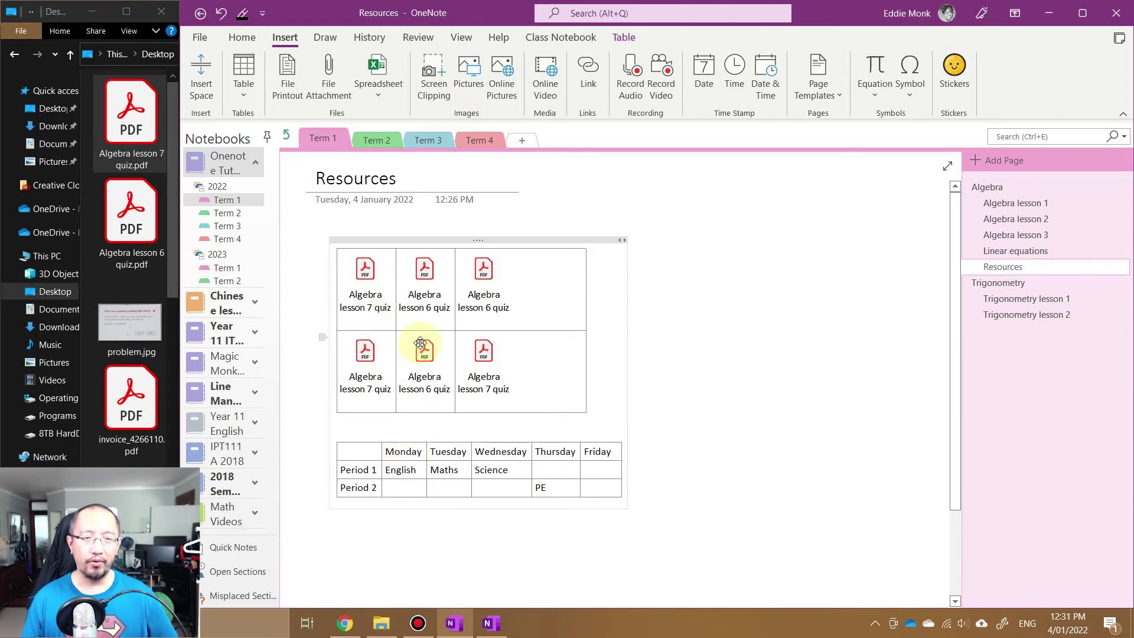
Open the Linear equations page, and capture question 2 of Algebra lesson 6 quiz.pdf as a screen snip.
left_click(1014, 250)
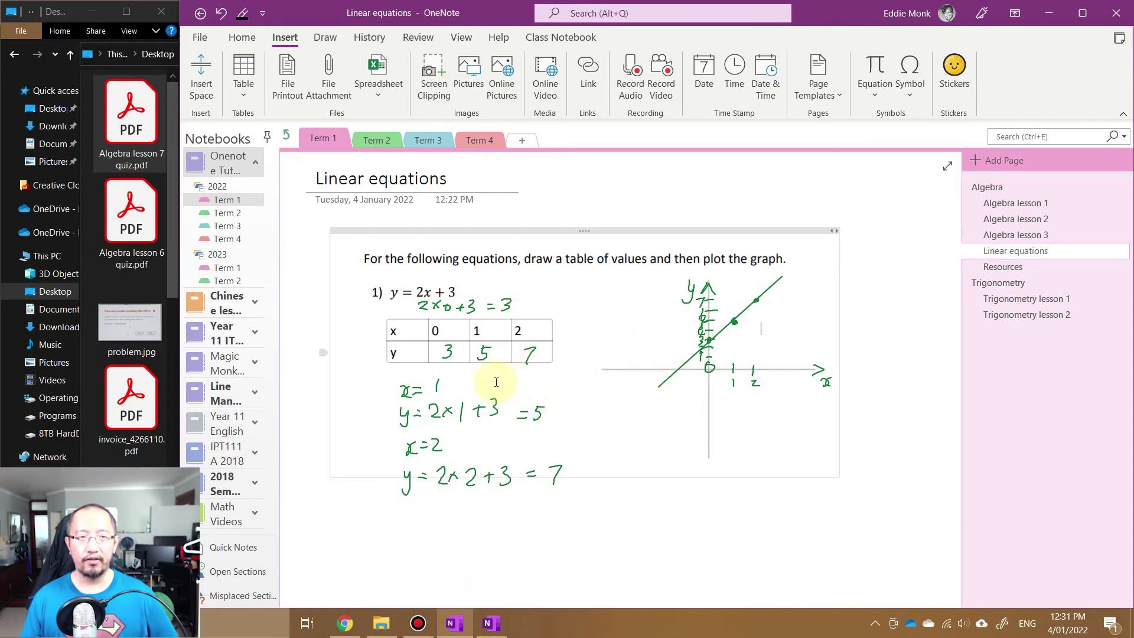
double_click(132, 217)
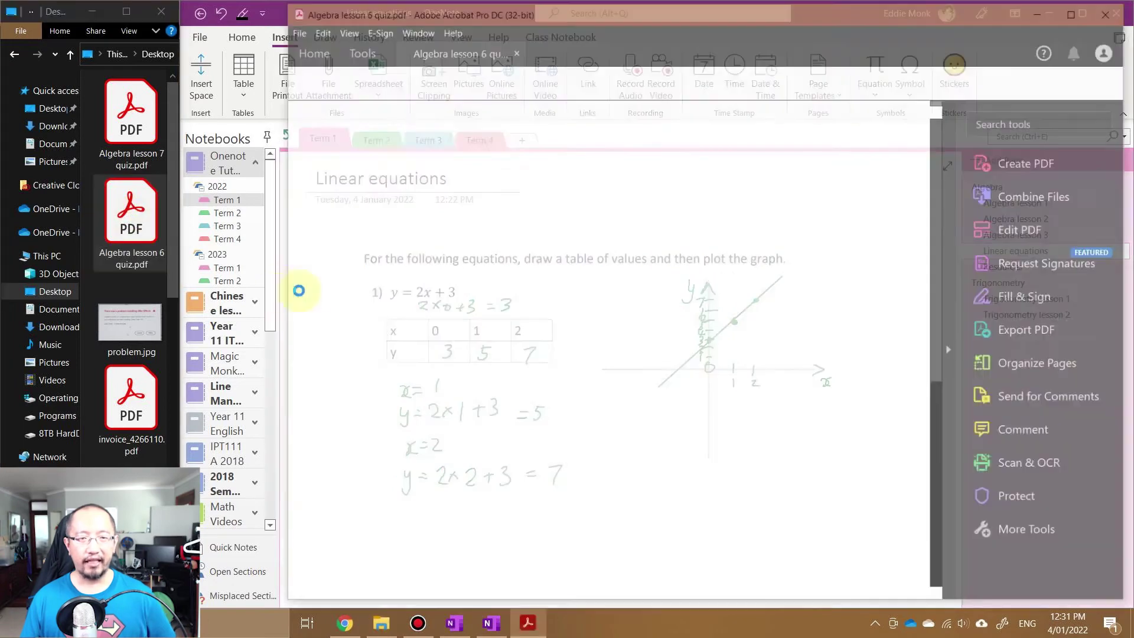
scroll(542, 358, "down", 3)
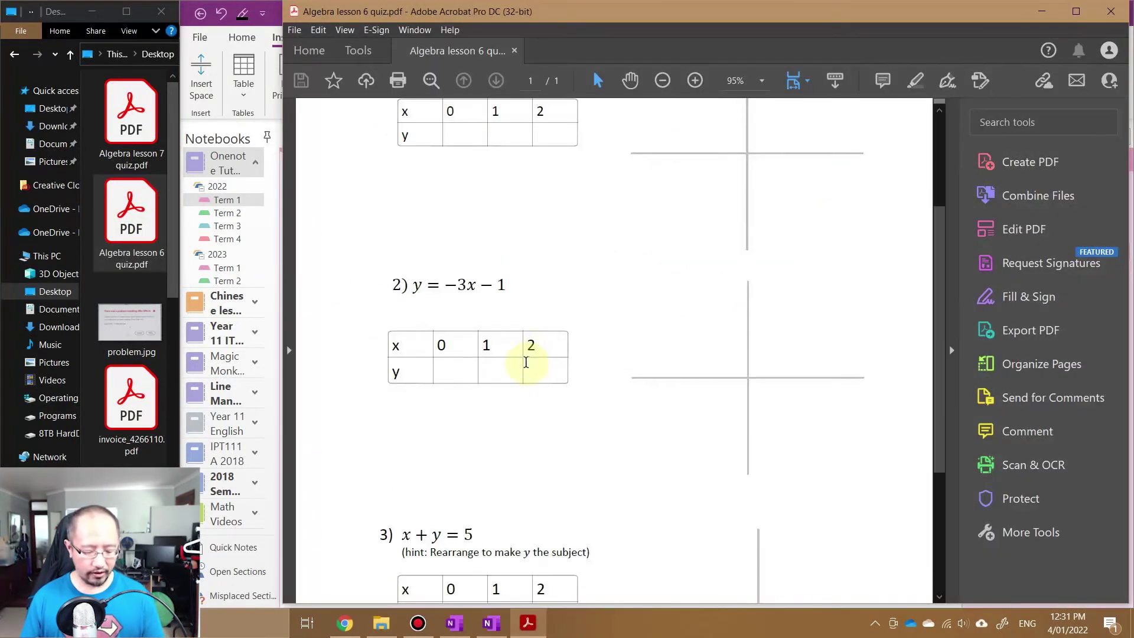
key("super+shift+s")
left_click_drag(337, 235, 912, 489)
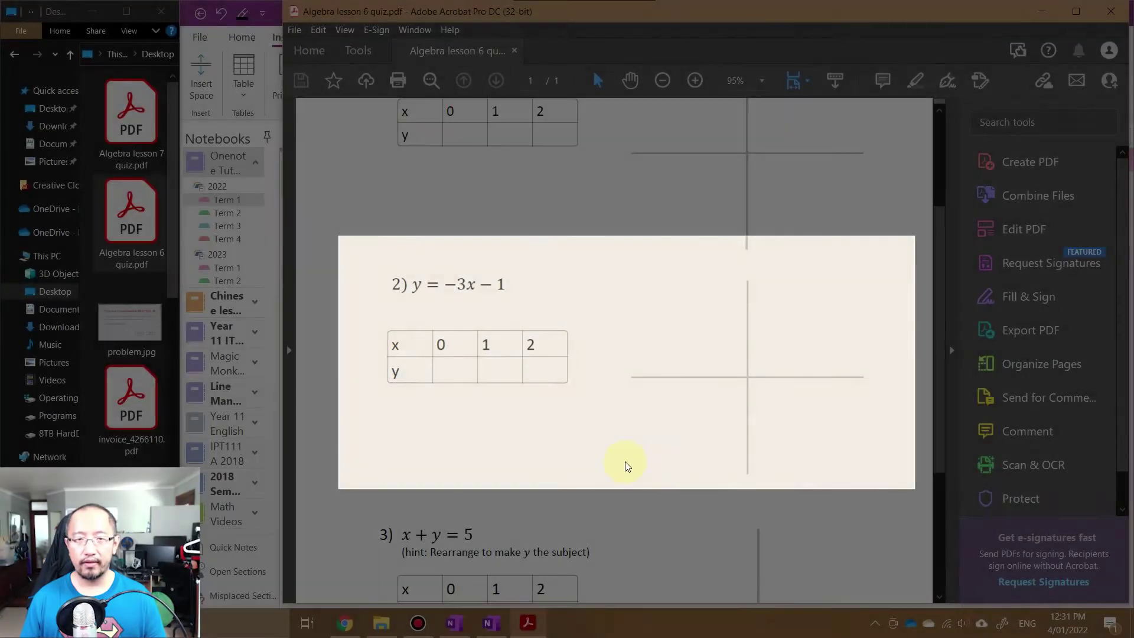
left_click(1042, 11)
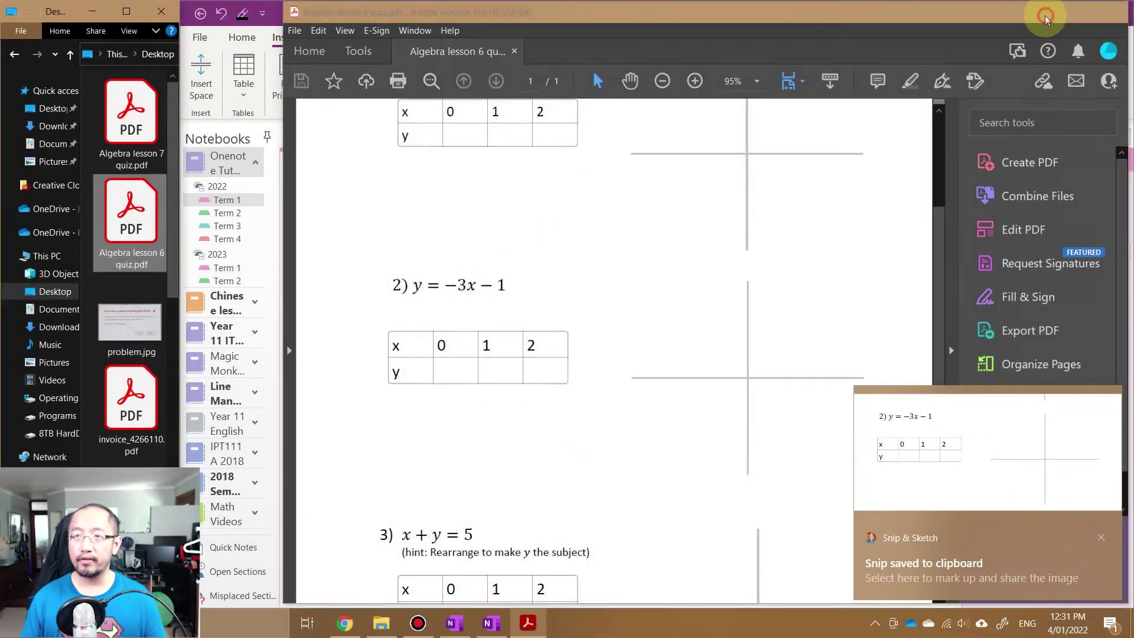
Create a block of blank lines below question 1's handwritten working and paste the question 2 snip near its start.
left_click(883, 299)
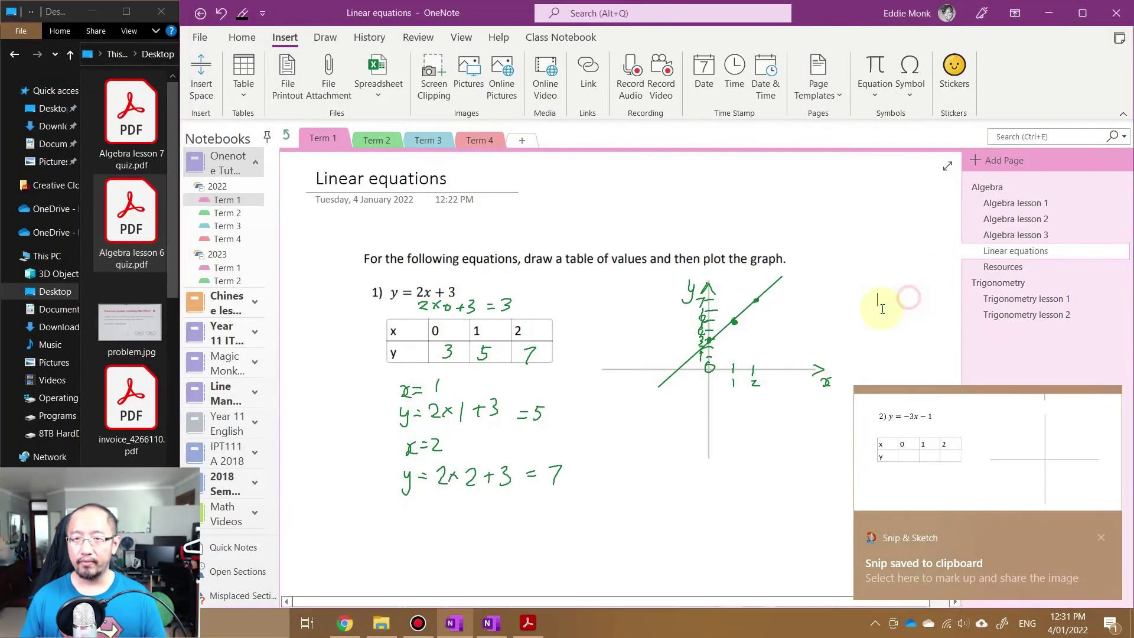
left_click(1101, 537)
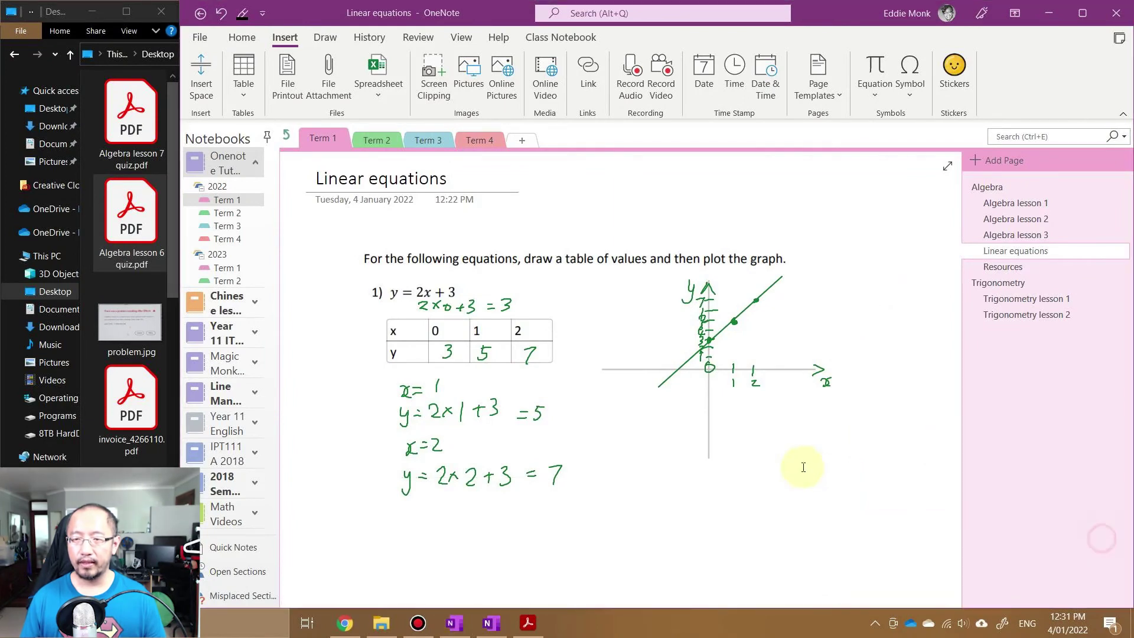
left_click(332, 544)
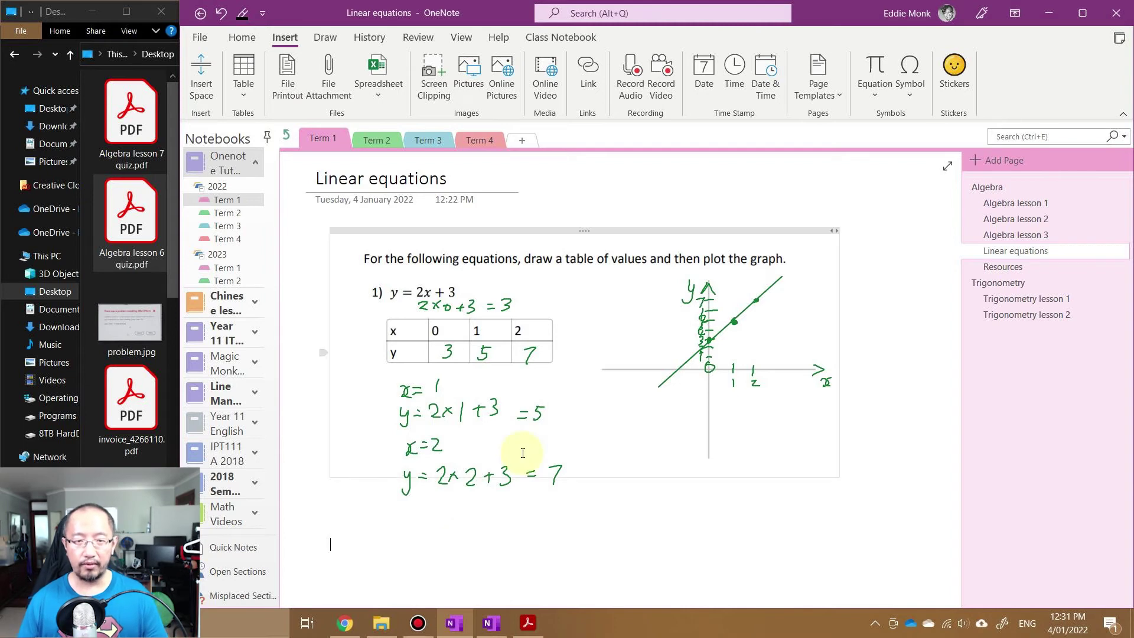
key("Return")
key("Return")
key("Return")
key("Return")
key("Return")
key("Return")
key("Return")
key("Return")
key("Return")
key("Return")
key("Return")
key("Return")
key("Return")
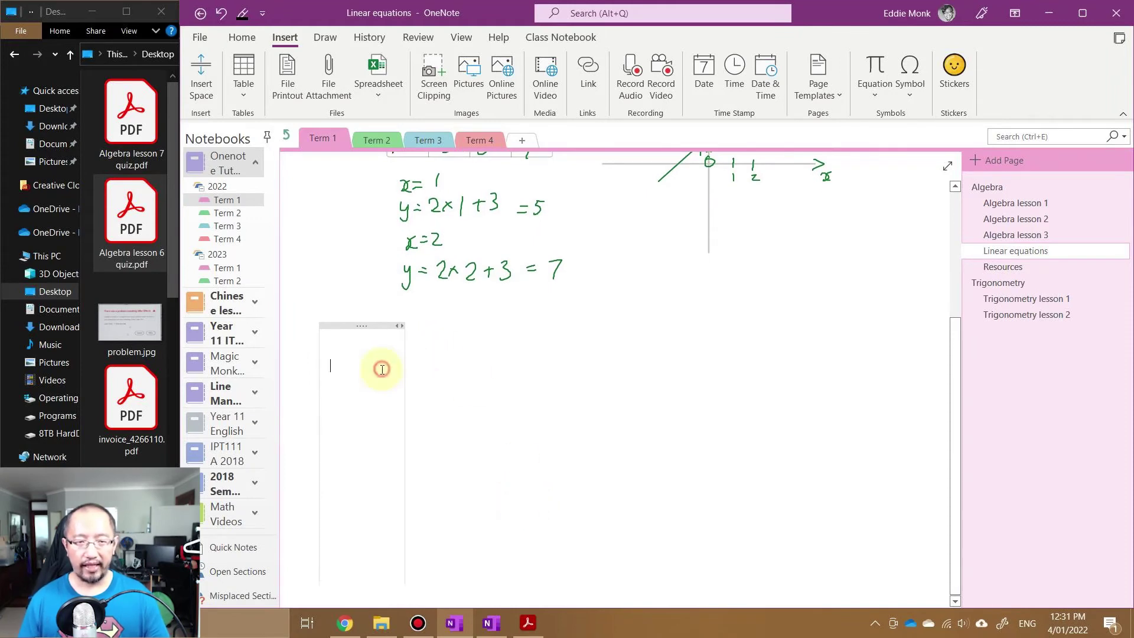
key("ctrl+v")
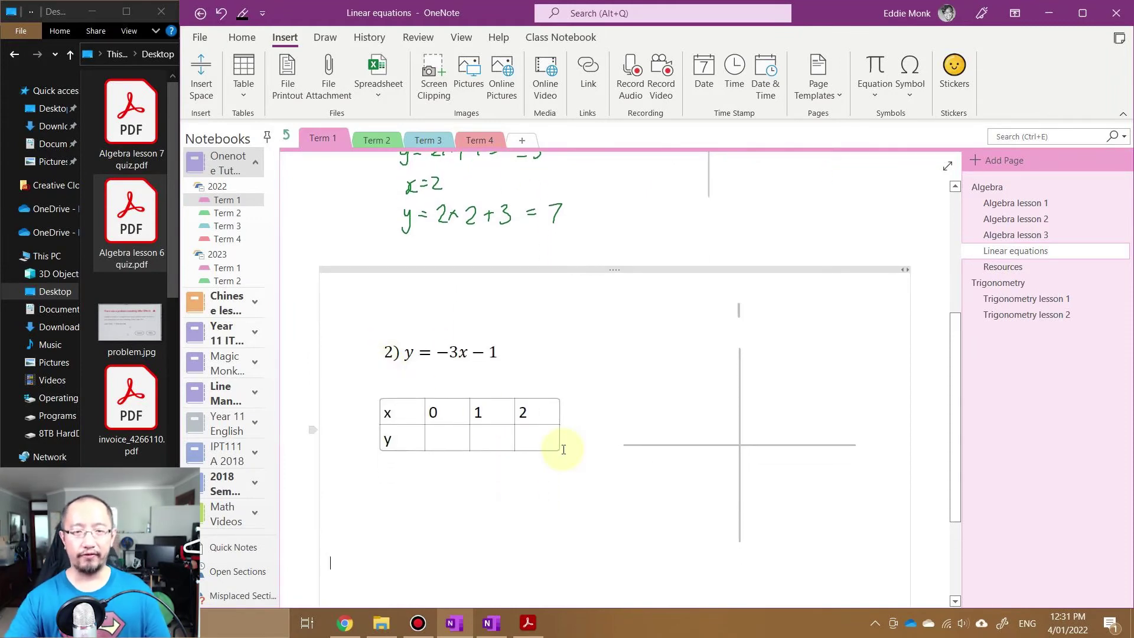
Scribble over question 2's axes with the thick red pen and remove the stroke with the eraser.
left_click(325, 36)
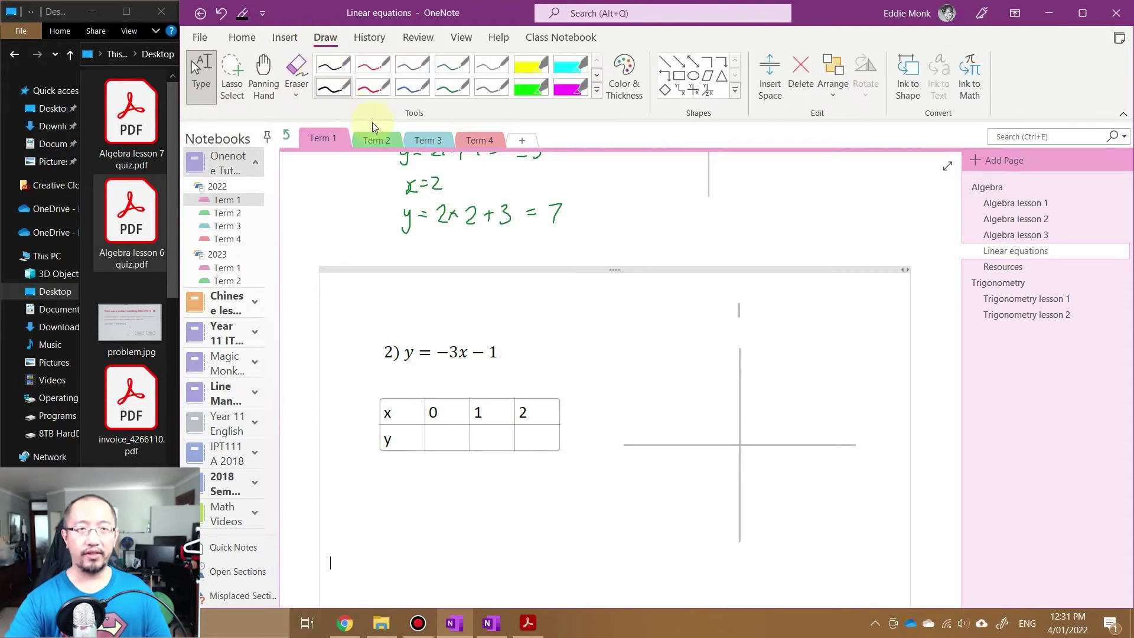
left_click(372, 87)
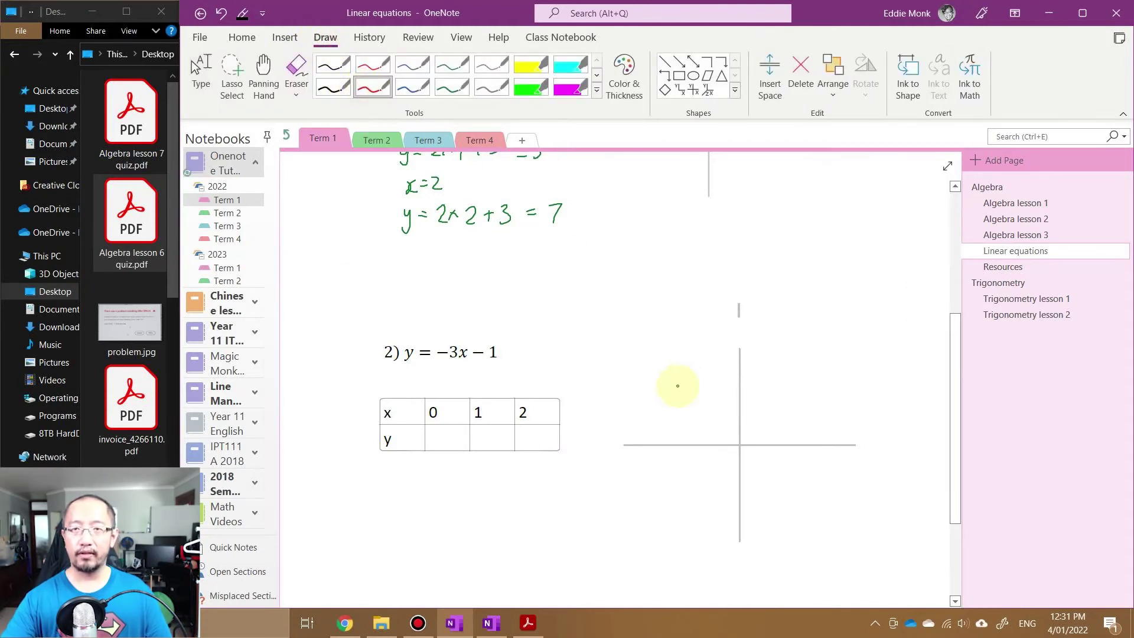
mouse_move(695, 397)
left_mouse_down()
mouse_move(754, 397)
mouse_move(796, 433)
mouse_move(824, 408)
left_mouse_up()
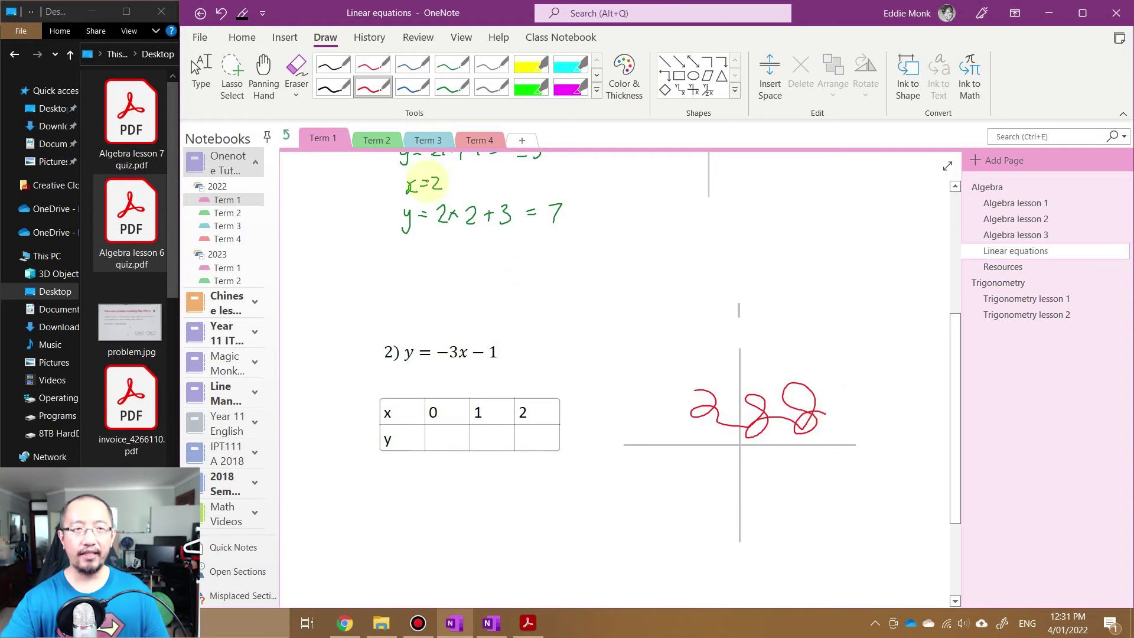
left_click(296, 74)
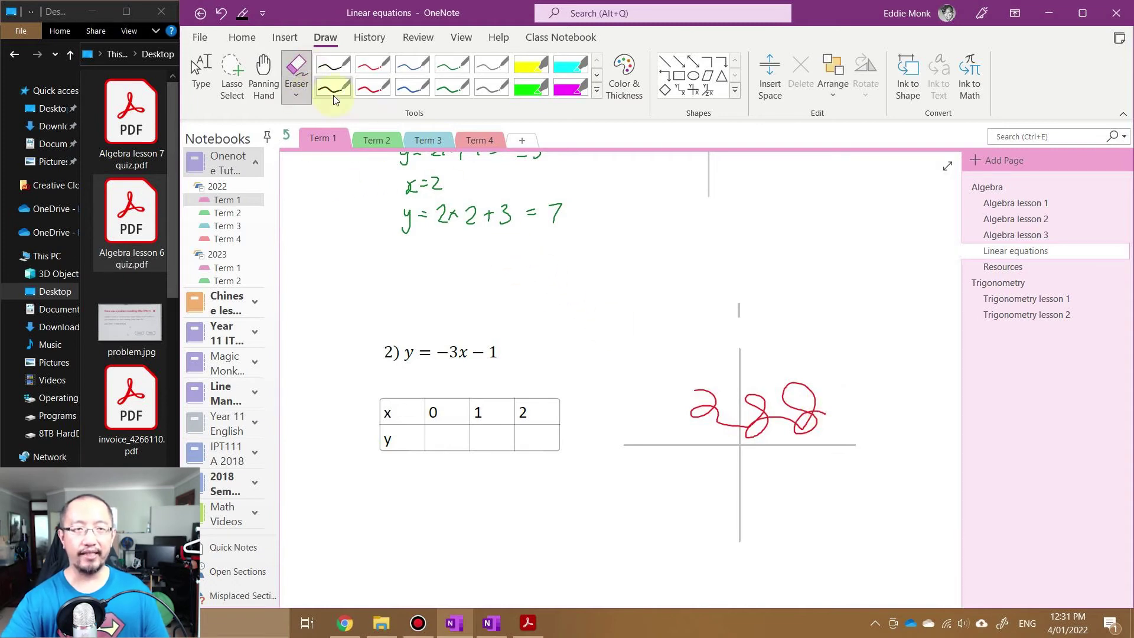
left_click(760, 408)
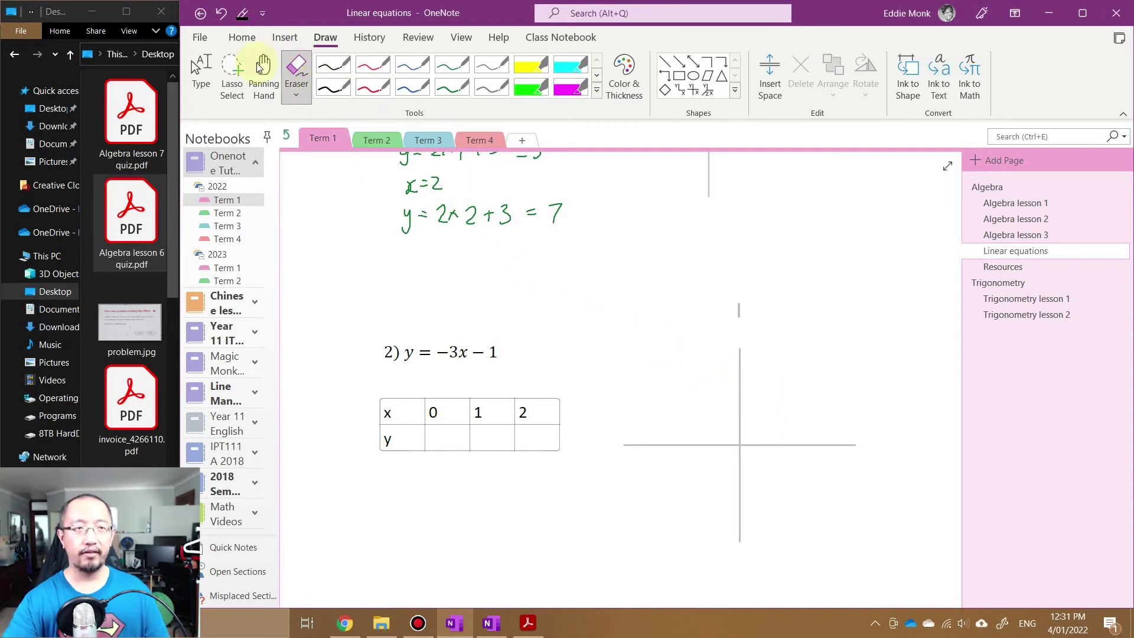
Show the eraser size options, draw red loops across question 2's vertical axis and undo them.
left_click(212, 74)
left_click(294, 96)
left_click(295, 97)
left_click(295, 98)
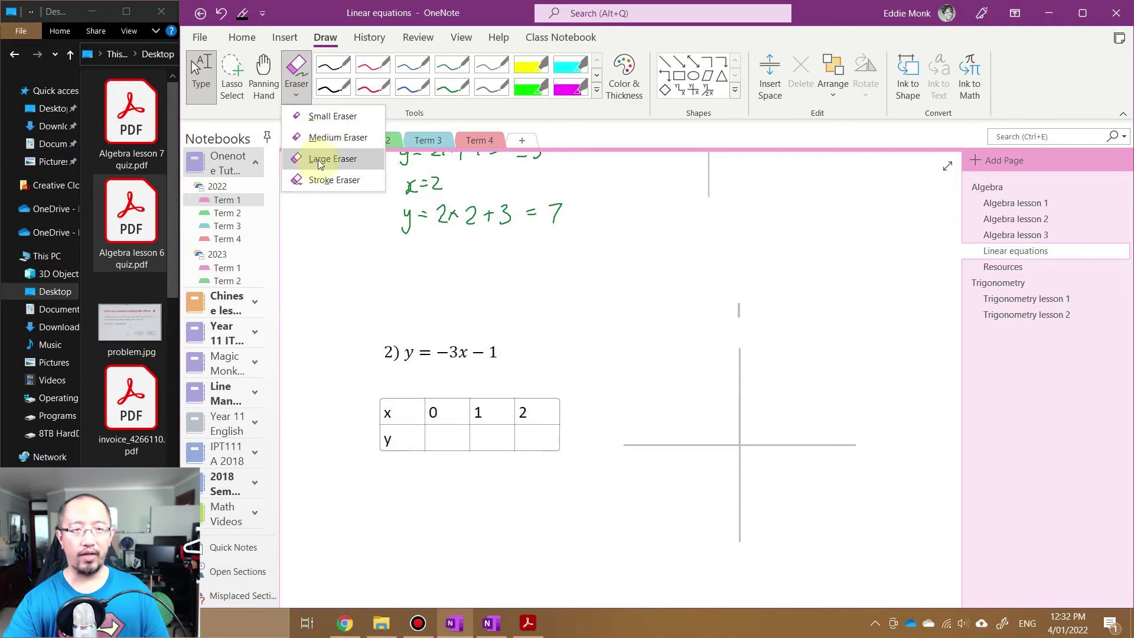
left_click(304, 93)
left_click(373, 87)
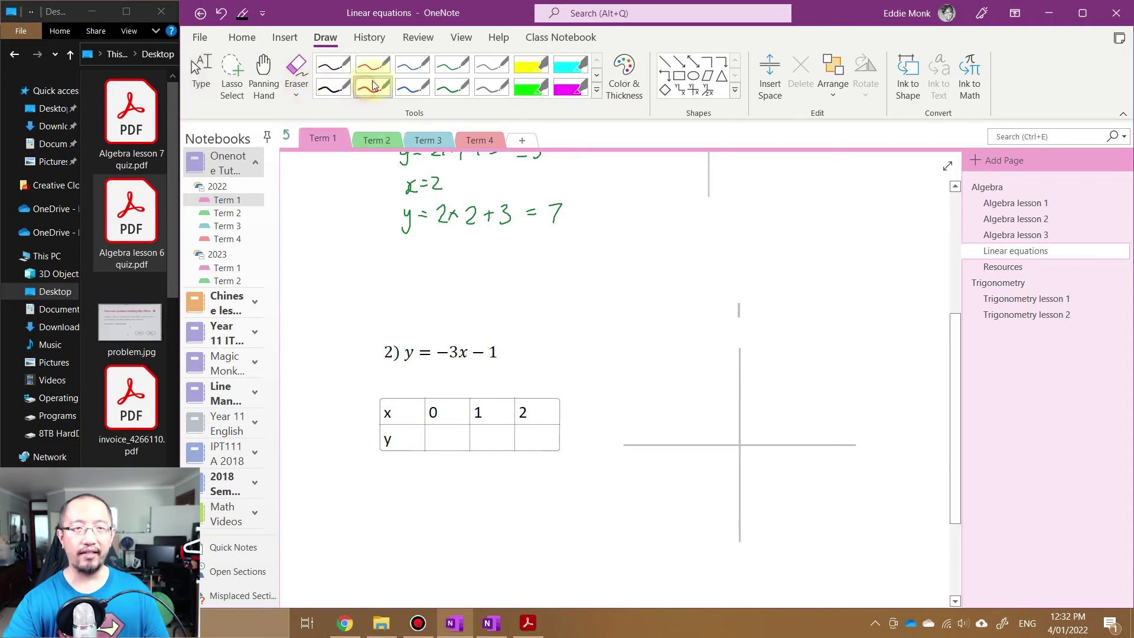
mouse_move(728, 404)
left_mouse_down()
mouse_move(759, 399)
mouse_move(717, 405)
mouse_move(729, 407)
left_mouse_up()
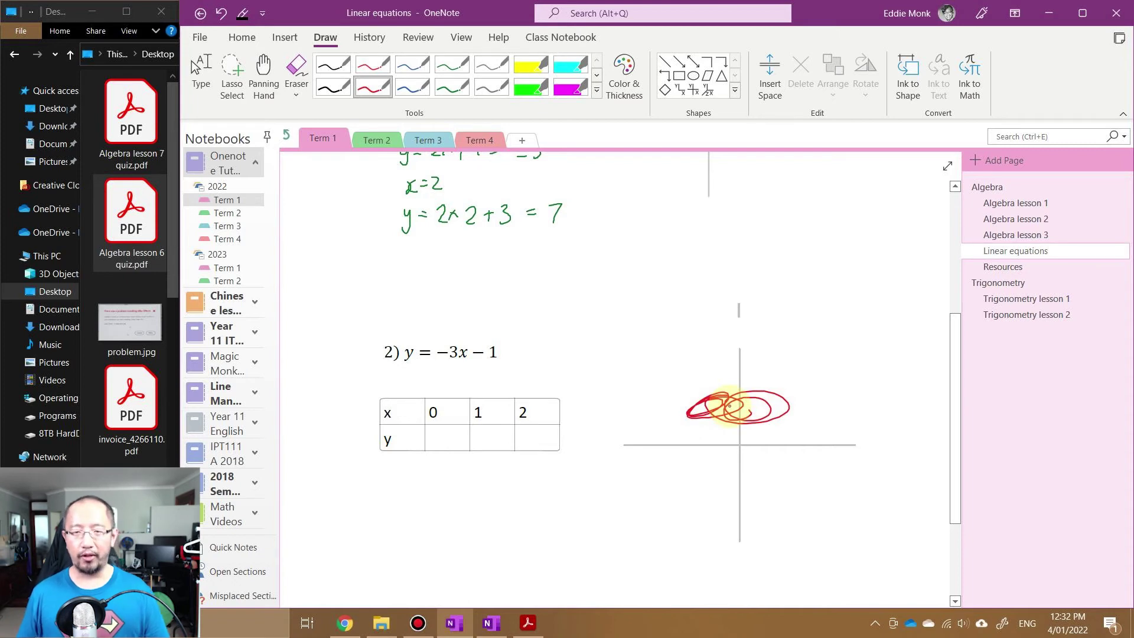
key("ctrl+z")
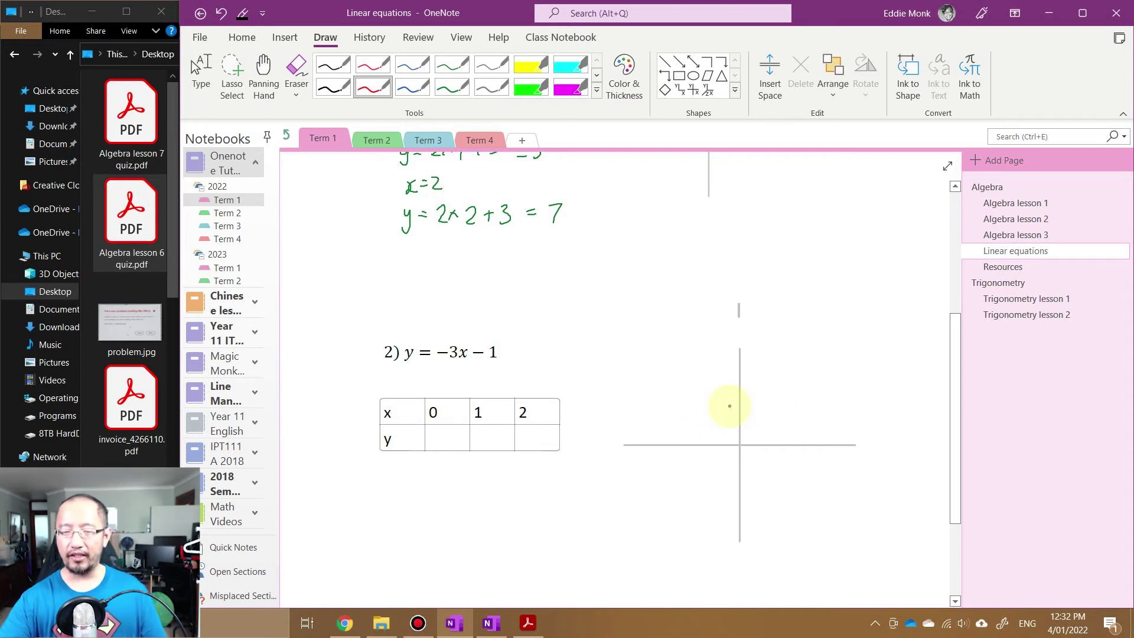
Draw four separate red strokes over question 2's axes and undo all four.
left_click_drag(711, 373, 789, 421)
left_click_drag(690, 433, 786, 392)
left_click_drag(683, 471, 767, 438)
left_click_drag(703, 508, 797, 476)
key("ctrl+z")
key("ctrl+z")
key("ctrl+z")
key("ctrl+z")
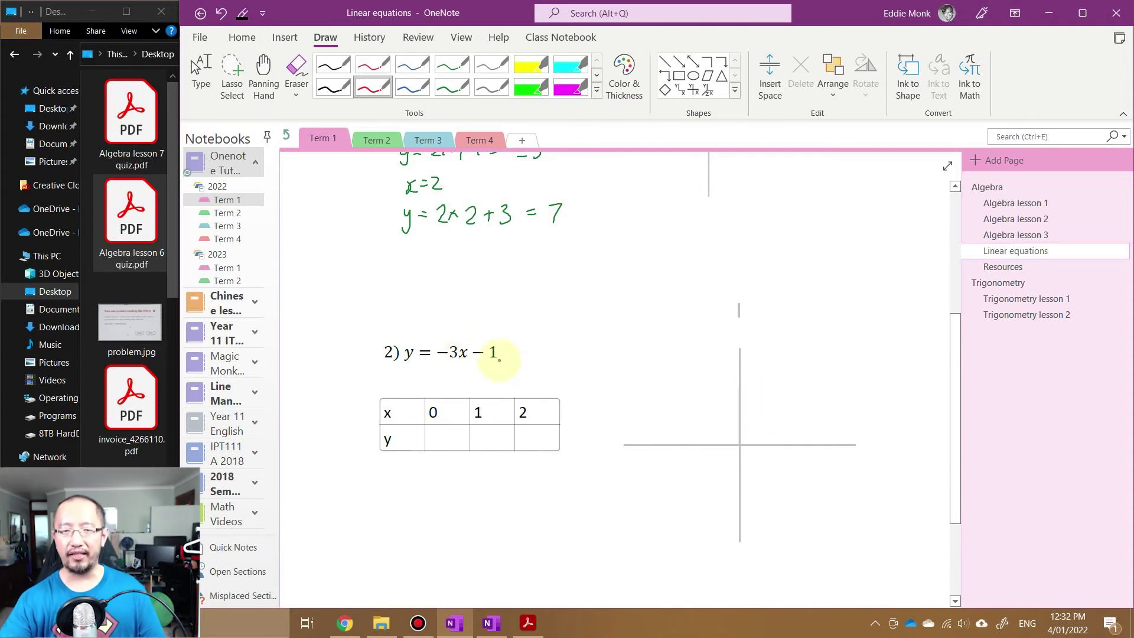
Draw a small red scribble in the upper-left quadrant of question 2's axes, browse up and down the page, and erase it.
mouse_move(702, 414)
left_mouse_down()
mouse_move(714, 412)
mouse_move(703, 400)
left_mouse_up()
scroll(702, 400, "down", 3)
scroll(702, 400, "up", 7)
scroll(702, 400, "down", 7)
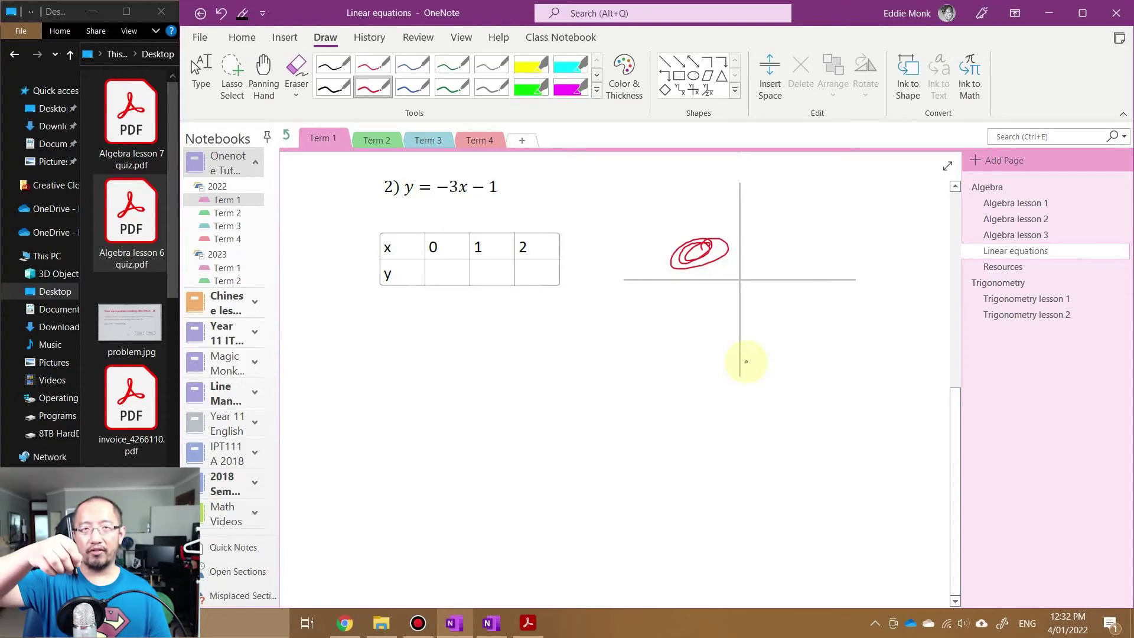
scroll(453, 357, "up", 7)
scroll(454, 357, "down", 7)
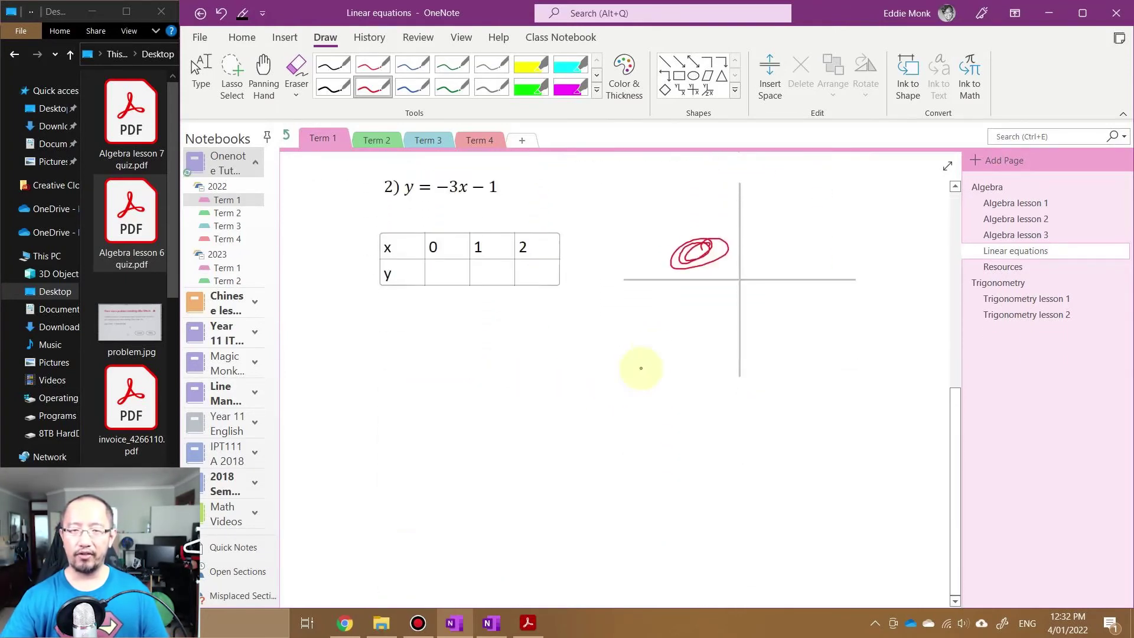
key("Escape")
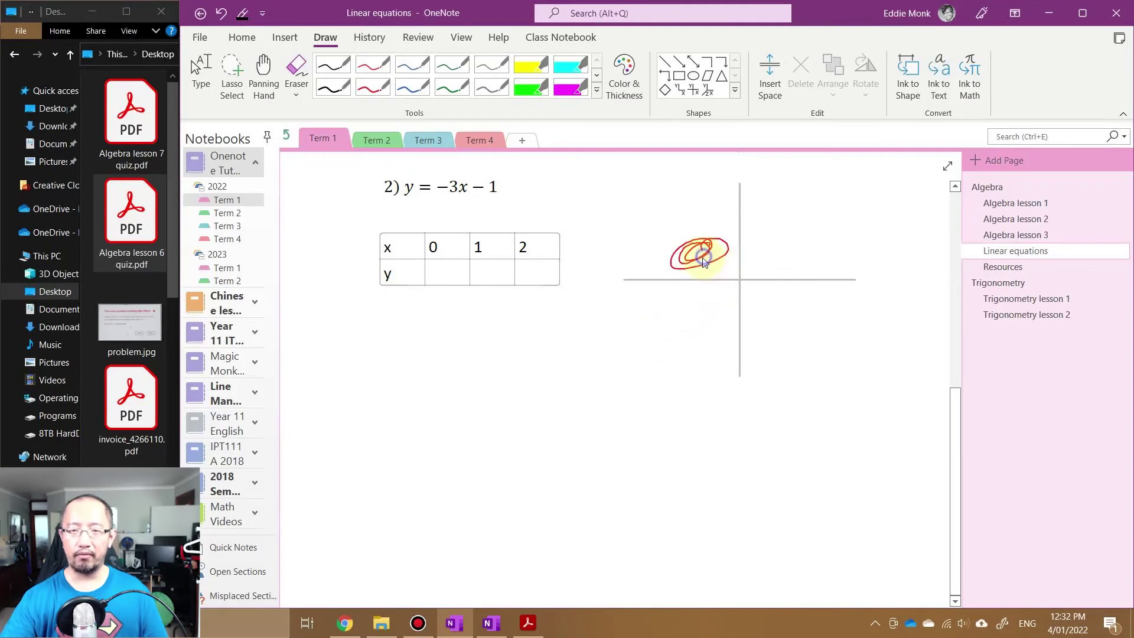
scroll(395, 111, "up", 2)
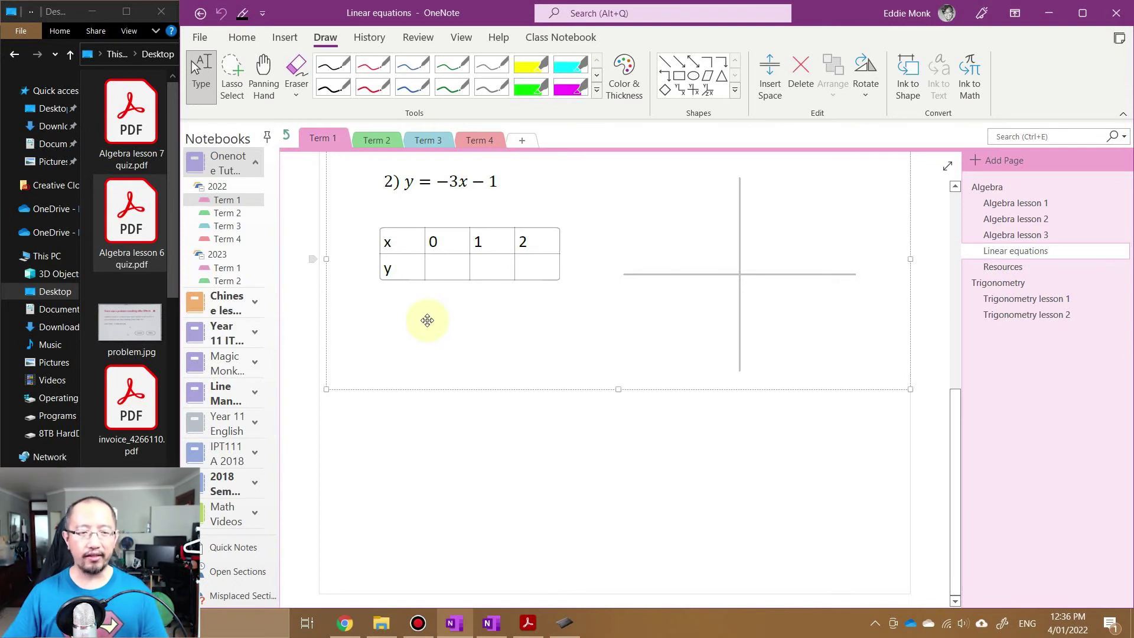
Open Wacom Tablet Properties and assign the Erase function to the pen's upper side button.
left_click(254, 624)
type("wacom")
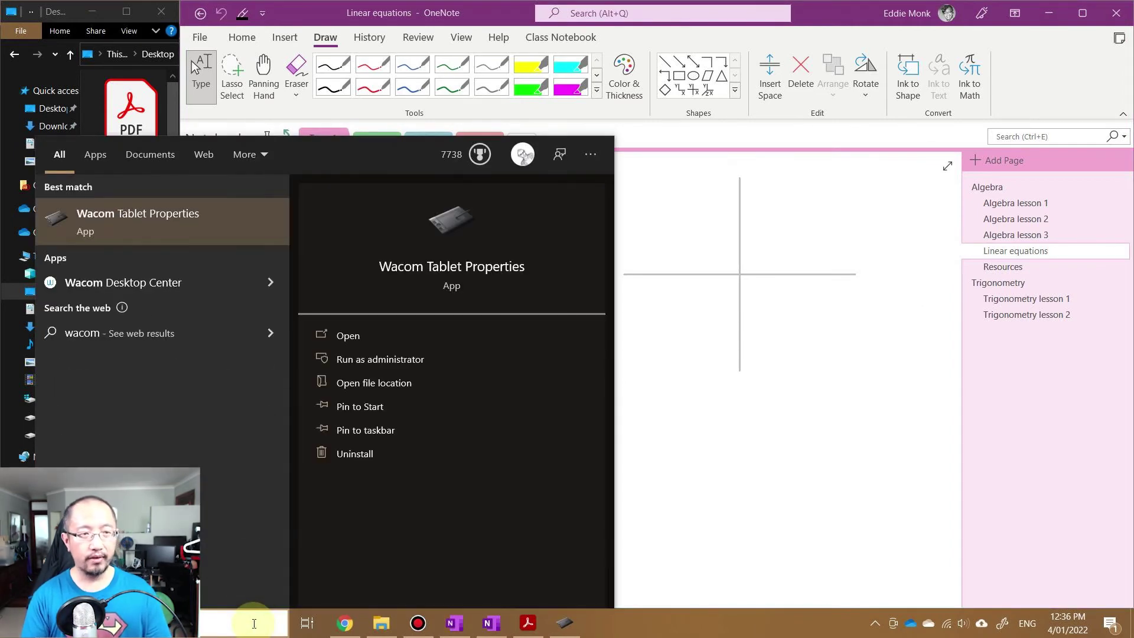
key("Return")
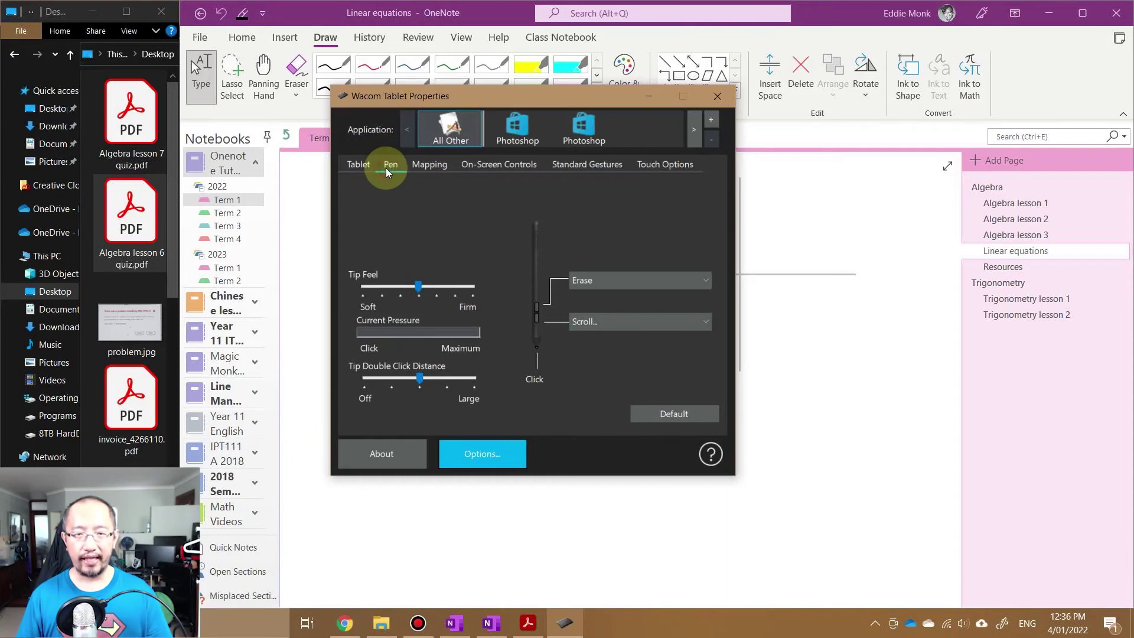
left_click(625, 279)
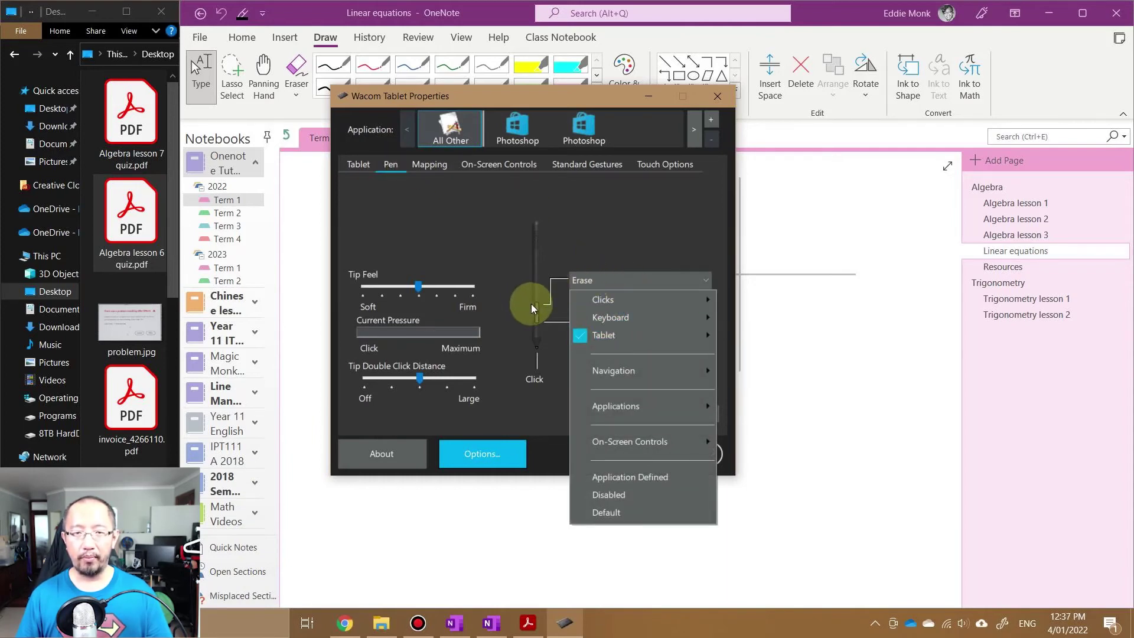
left_click(598, 341)
left_click(765, 335)
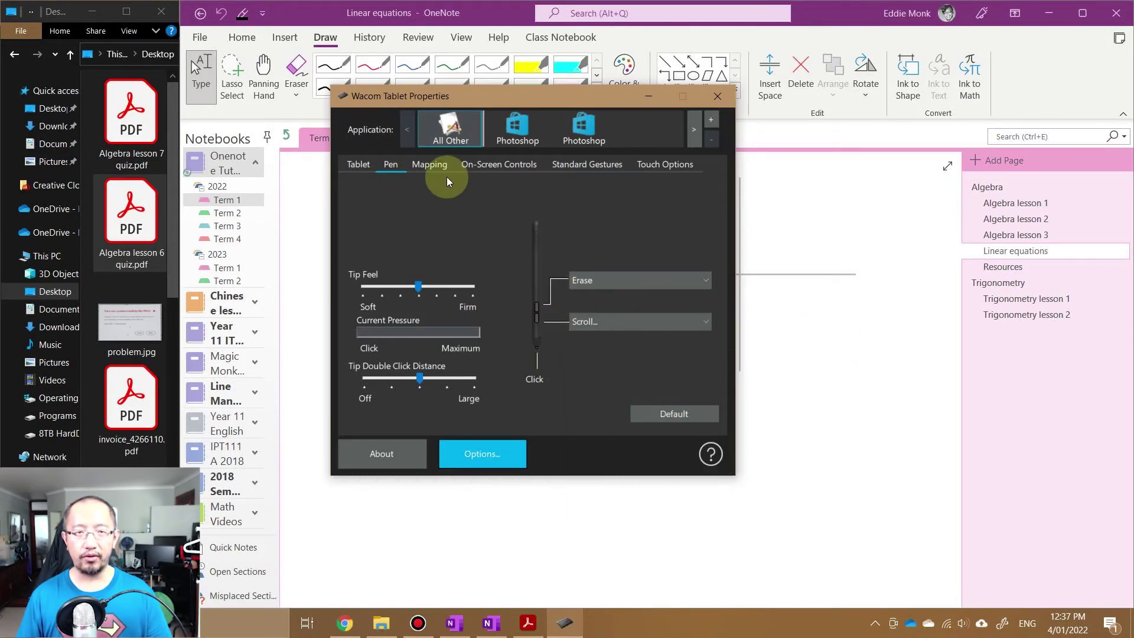
Check the Use Windows Ink setting in the Wacom mapping options and return to the Linear equations page.
left_click(430, 164)
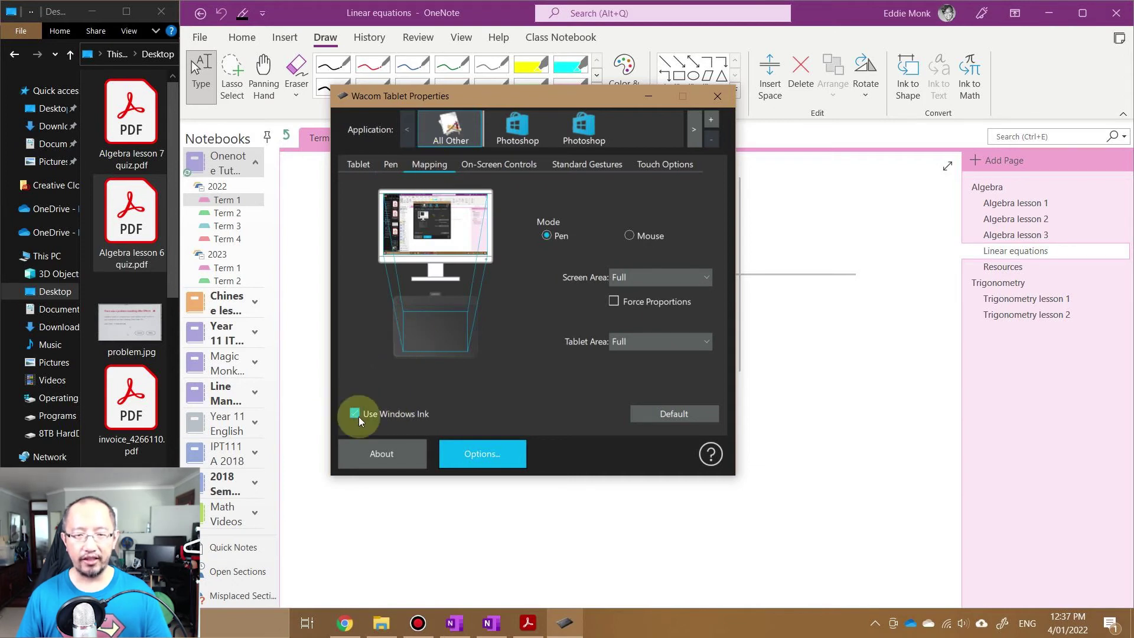
left_click(771, 241)
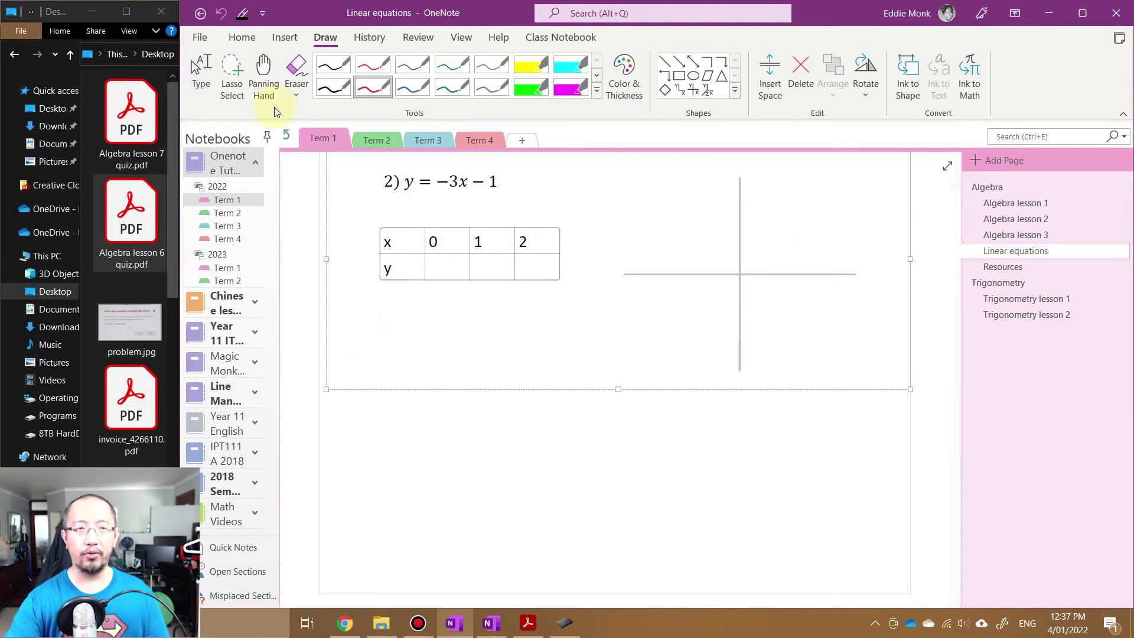
Write a red 2 in question 2's y cell under x = 0 and erase it.
left_click(372, 88)
left_click_drag(437, 263, 461, 273)
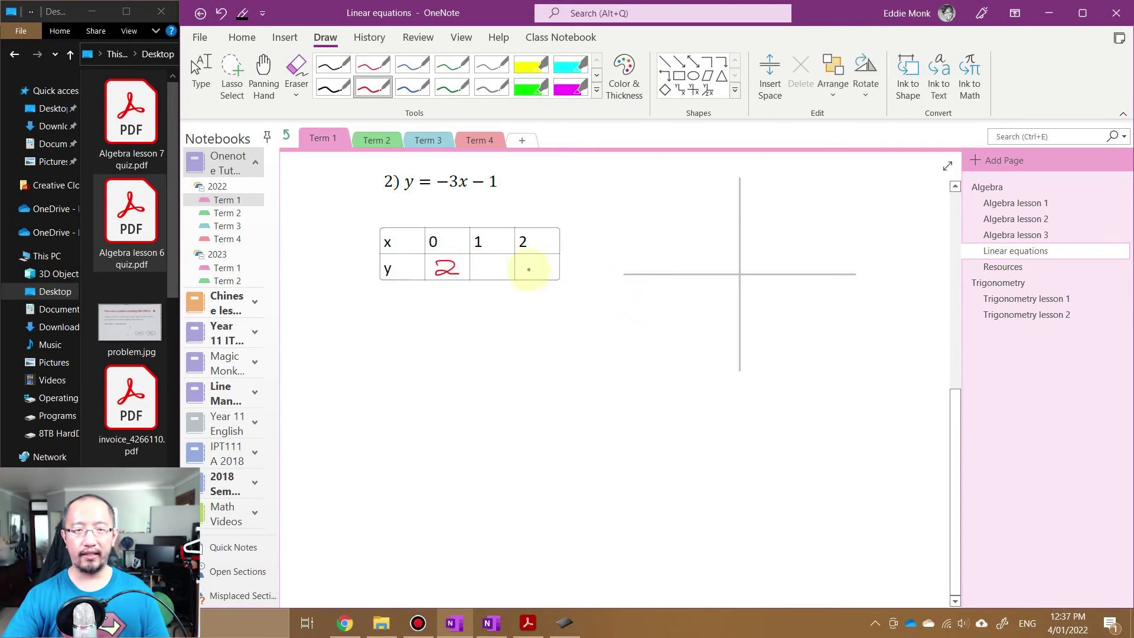
mouse_move(451, 263)
left_mouse_down()
mouse_move(436, 264)
mouse_move(460, 267)
left_mouse_up()
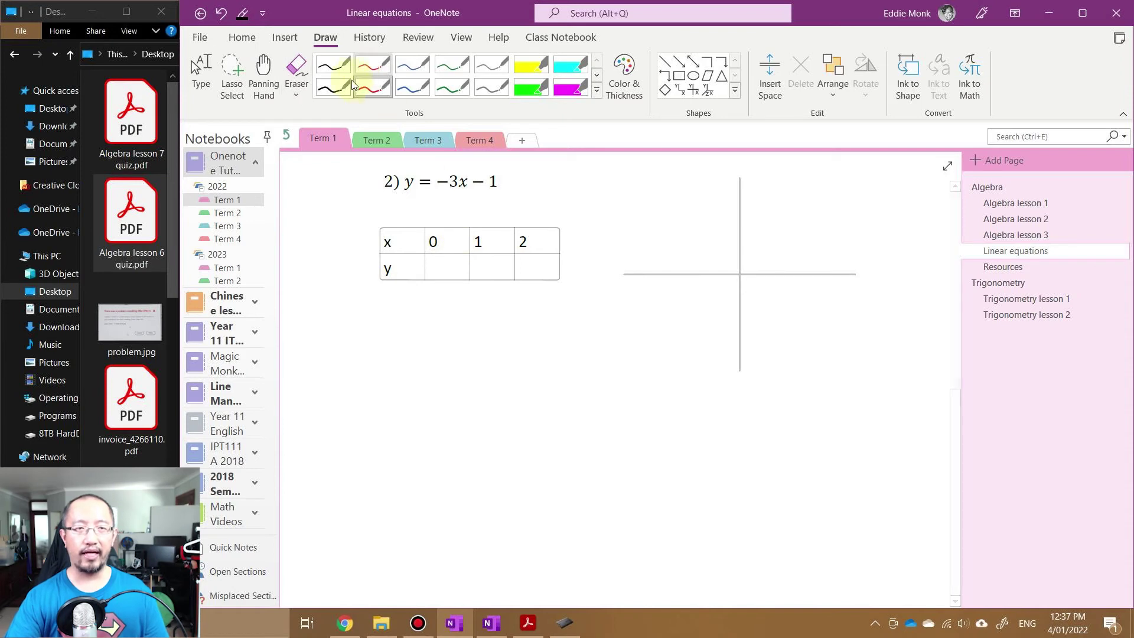
Draw black loops over question 2's axes and highlight the three empty y cells in green.
left_click(334, 87)
mouse_move(687, 258)
left_mouse_down()
mouse_move(792, 256)
mouse_move(714, 286)
mouse_move(689, 278)
mouse_move(738, 272)
left_mouse_up()
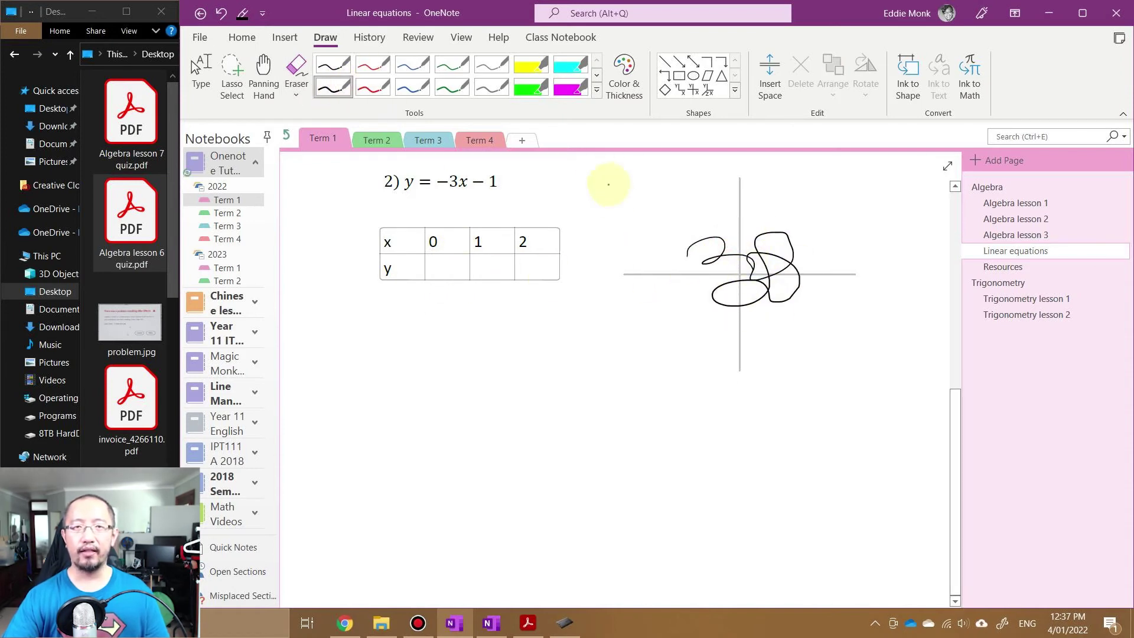
left_click(531, 87)
left_click_drag(427, 262, 559, 270)
Pick a thick cyan pen from the full pen collection and draw a long looping stroke from the table to below the axes.
left_click(385, 90)
left_click(597, 76)
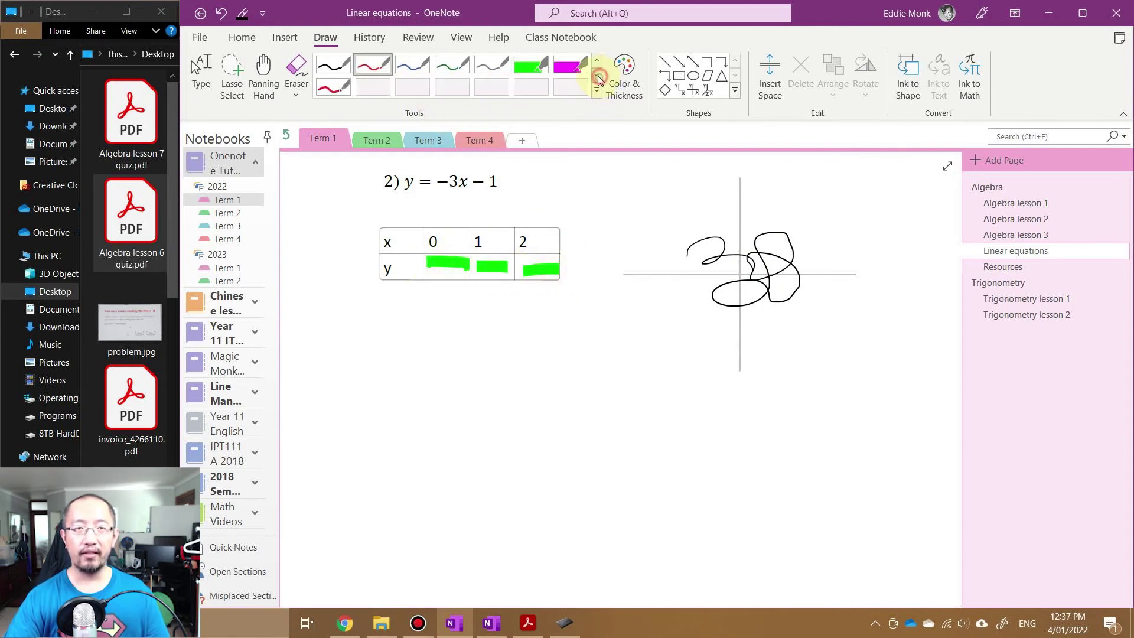
left_click(598, 76)
left_click(597, 74)
left_click(520, 85)
left_click_drag(561, 271, 603, 263)
mouse_move(568, 312)
left_mouse_down()
mouse_move(562, 337)
mouse_move(644, 331)
mouse_move(697, 385)
mouse_move(817, 329)
left_mouse_up()
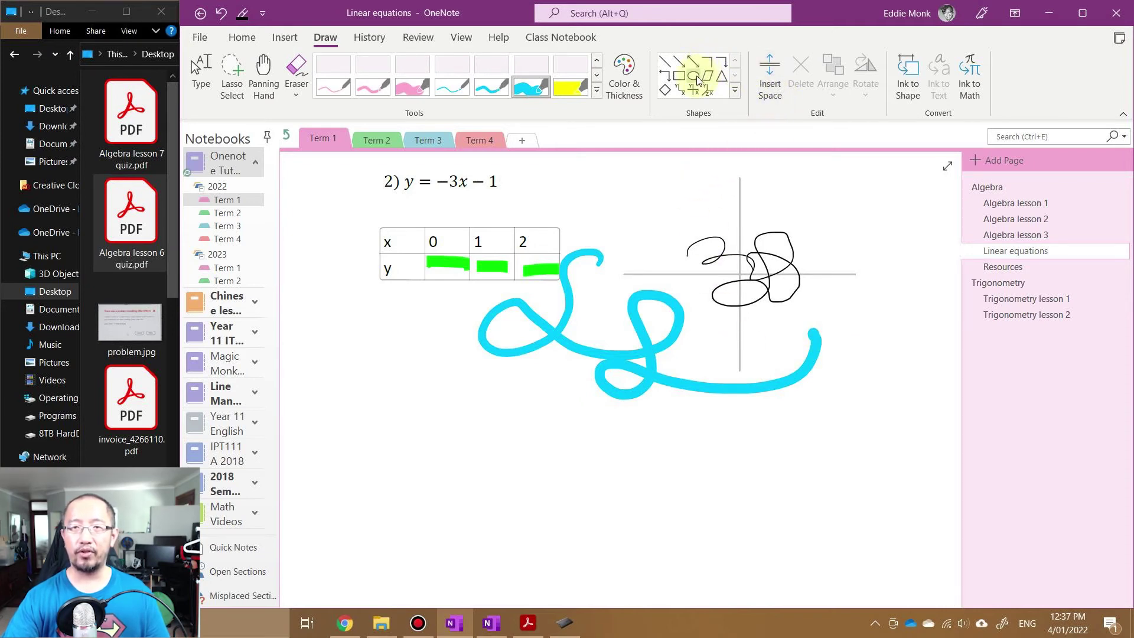
Add an L-shaped pair of axes and a crossed pair of axes as thick cyan shapes below question 2.
left_click(679, 90)
mouse_move(439, 389)
left_mouse_down()
mouse_move(466, 453)
mouse_move(600, 532)
mouse_move(663, 533)
left_mouse_up()
left_click(695, 92)
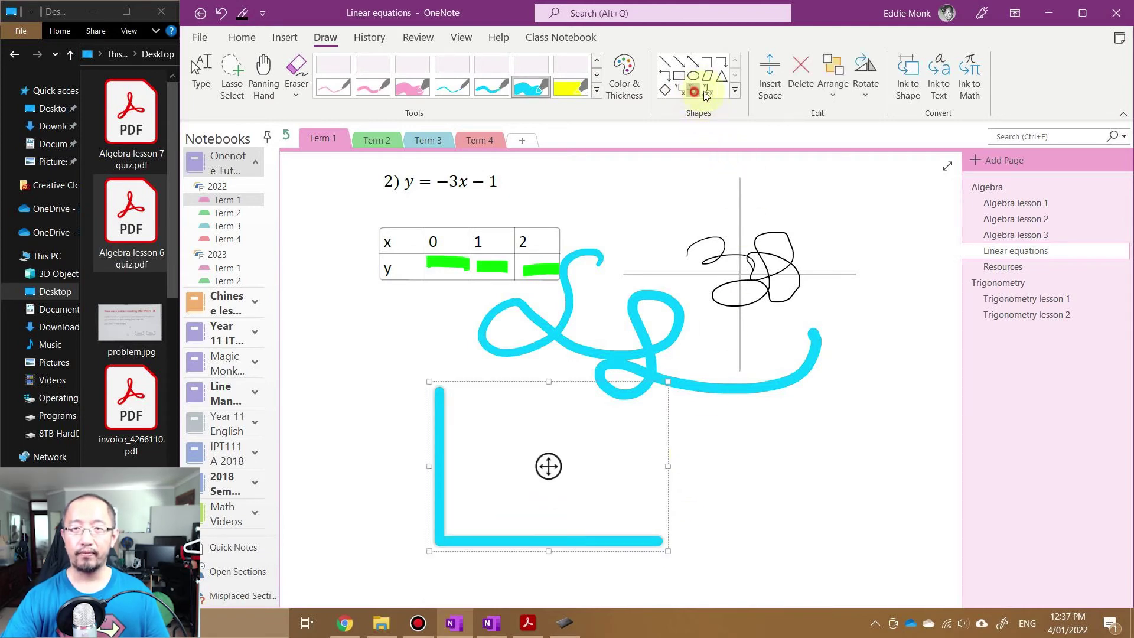
left_click_drag(721, 418, 830, 486)
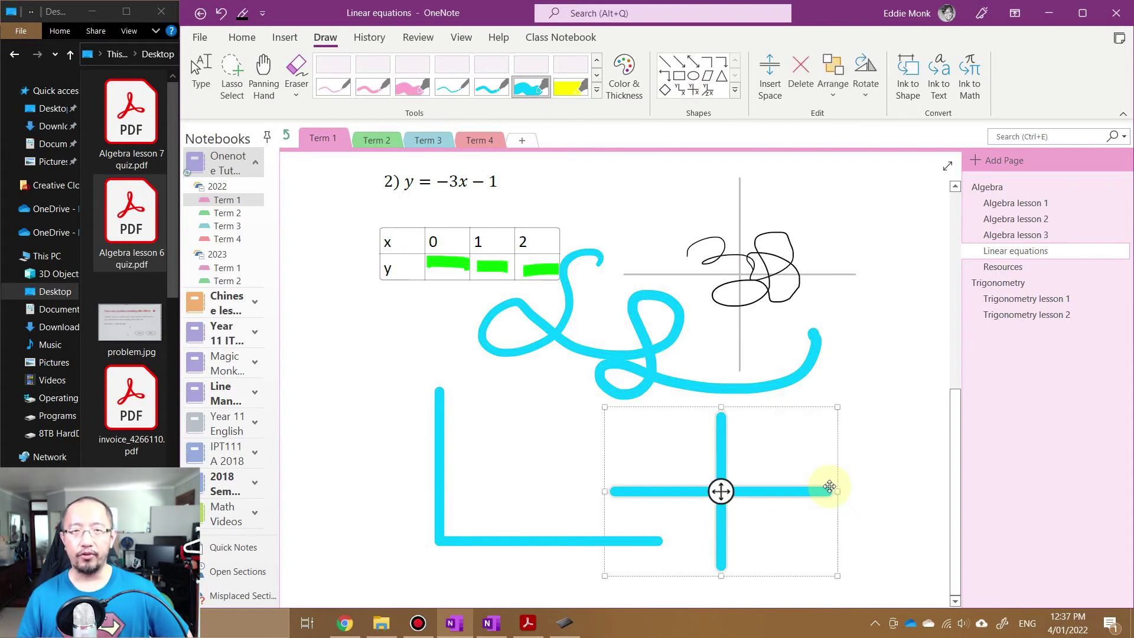
key("Escape")
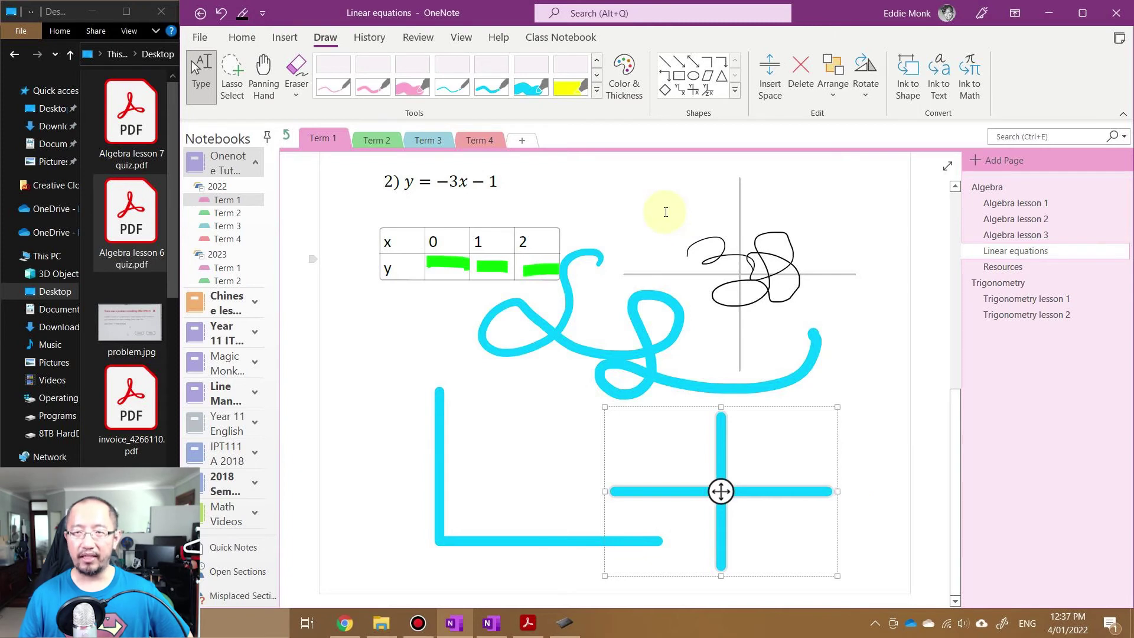
scroll(717, 248, "up", 7)
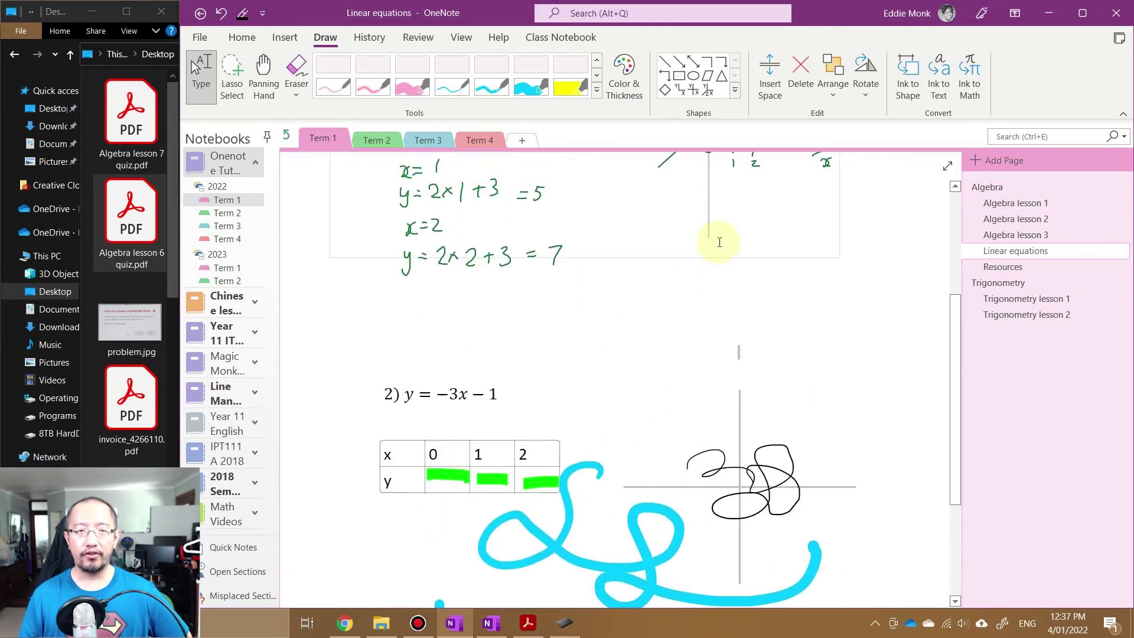
scroll(720, 230, "down", 2)
scroll(719, 229, "down", 5)
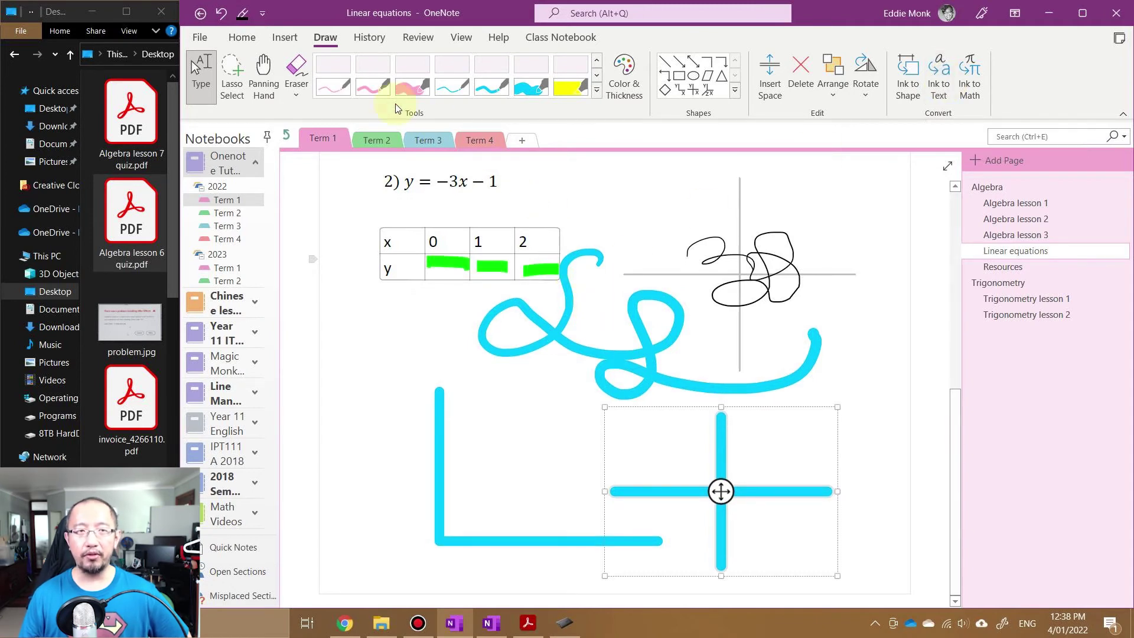
scroll(359, 89, "up", 2)
scroll(358, 89, "down", 2)
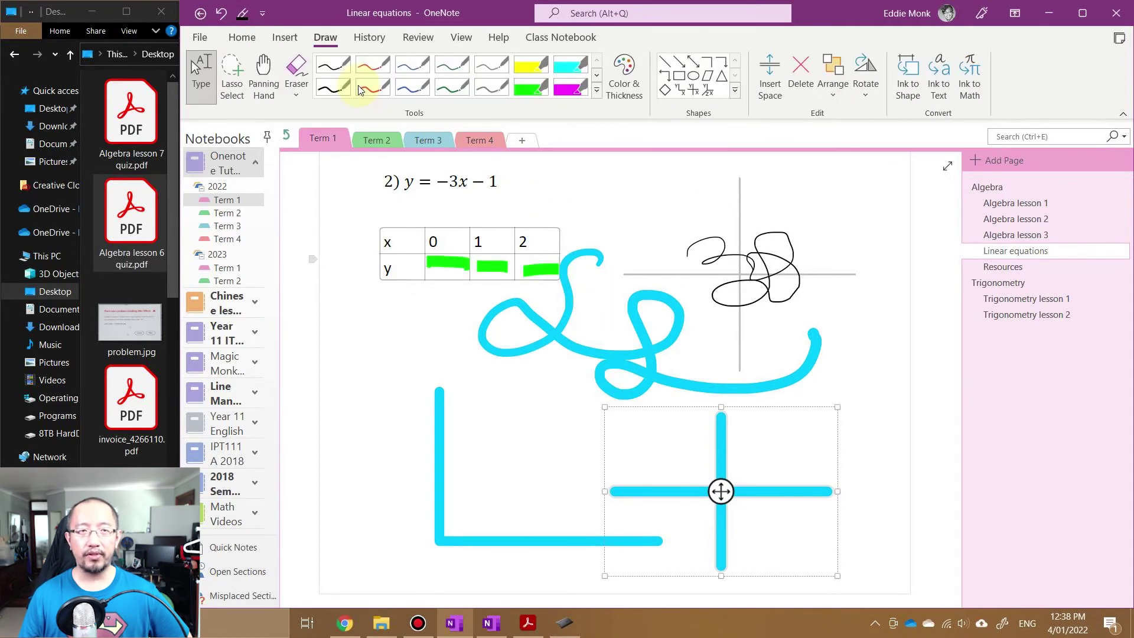
Handwrite "hello" in black ink in the blank area below the cyan shapes and convert it to text.
left_click(339, 93)
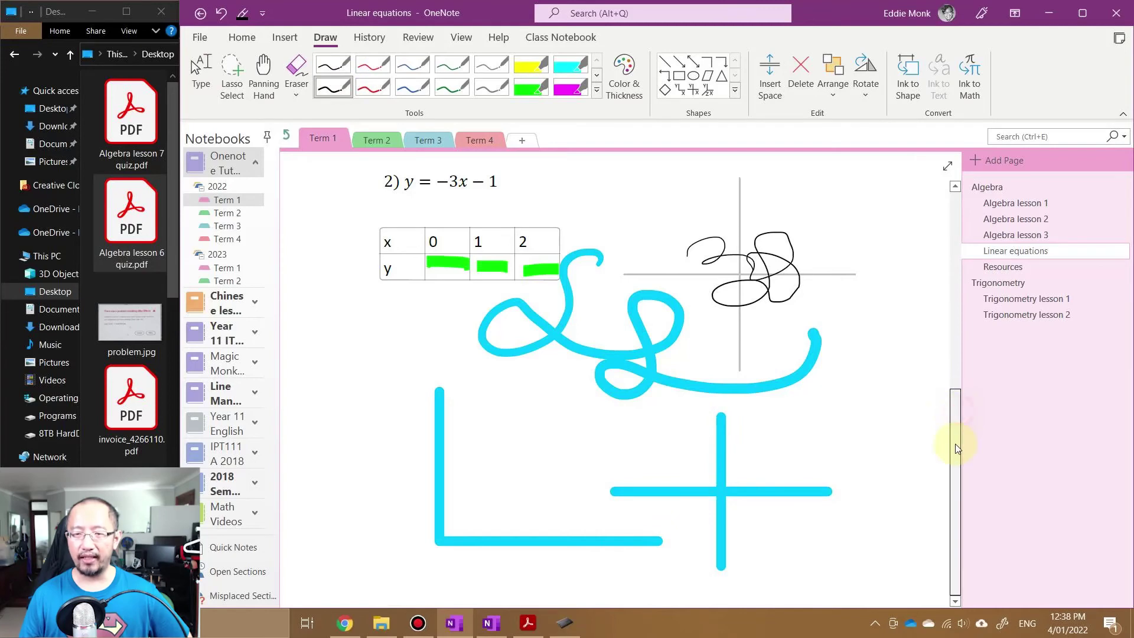
scroll(956, 602, "down", 8)
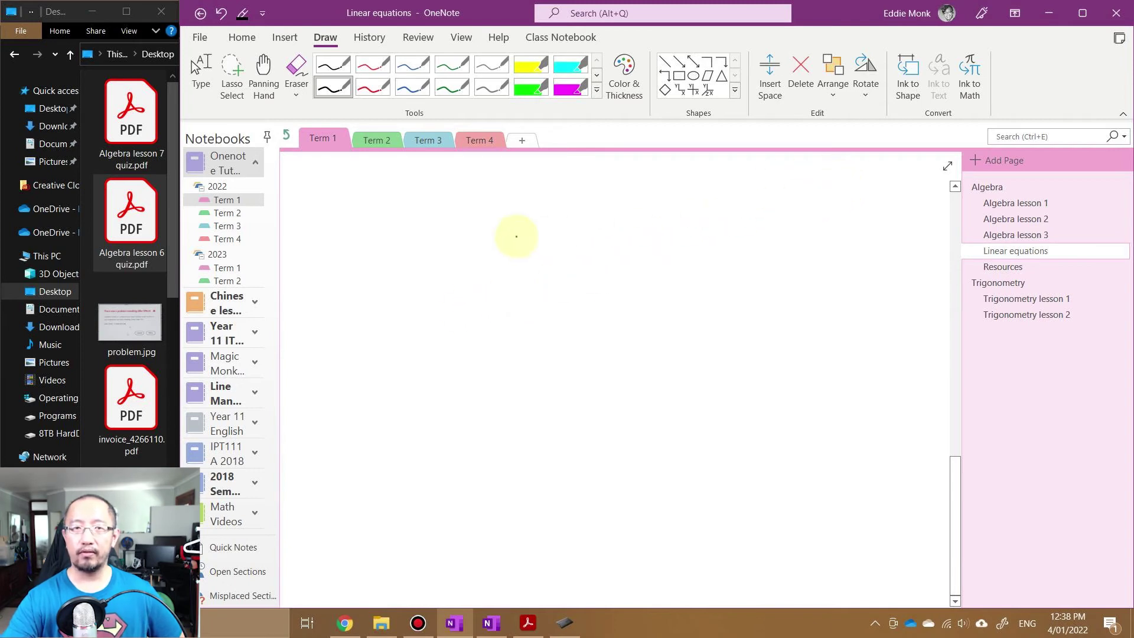
left_click_drag(389, 201, 434, 208)
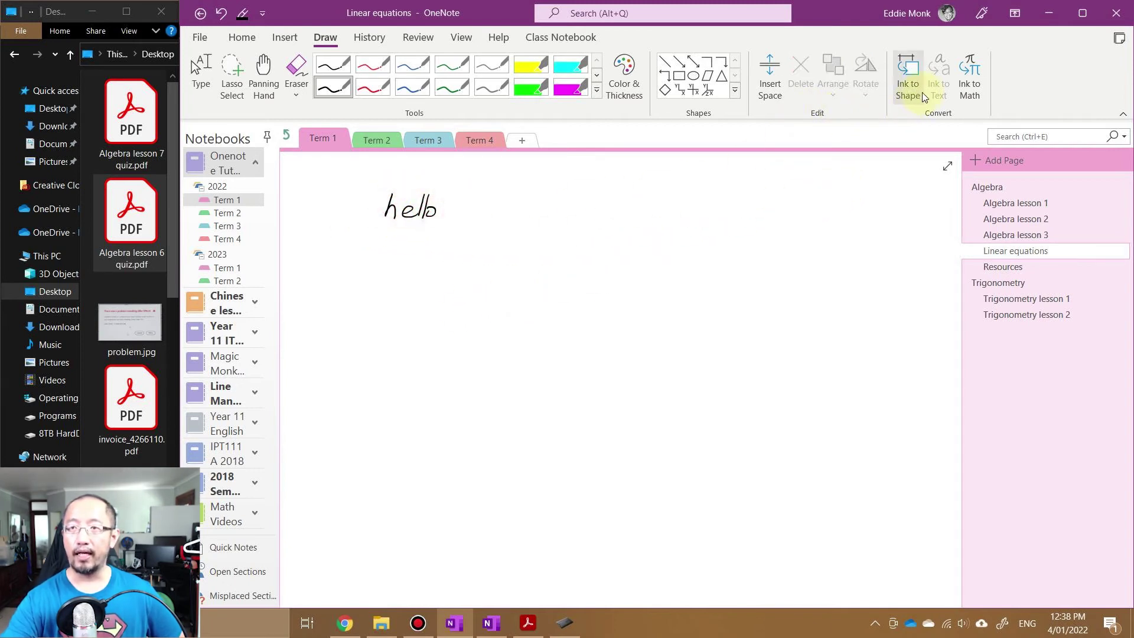
left_click(939, 89)
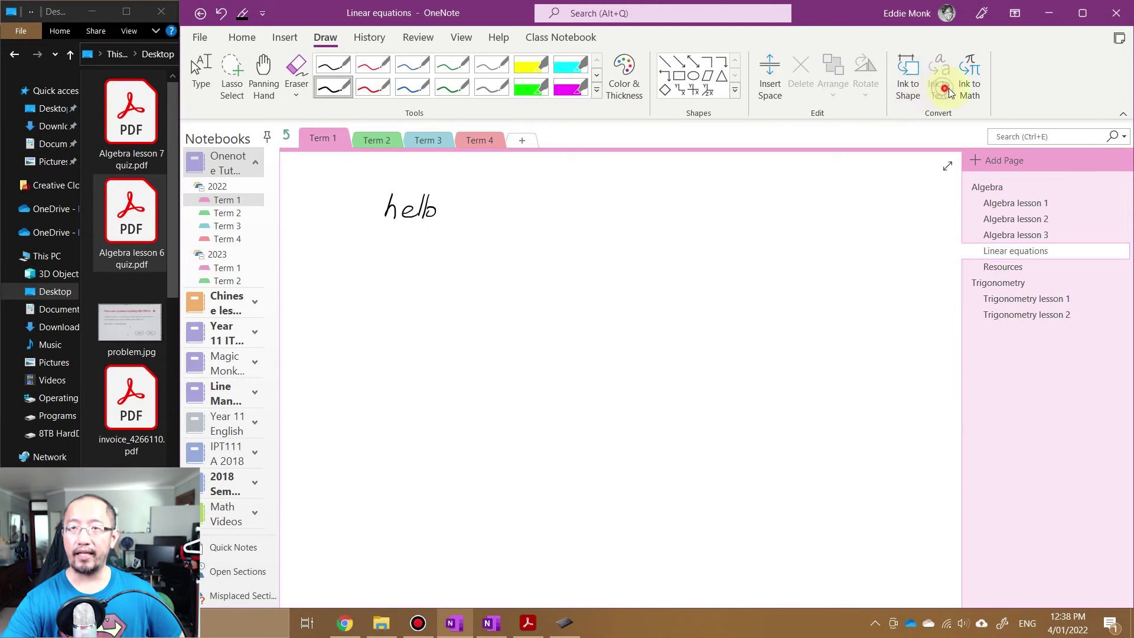
left_click(211, 78)
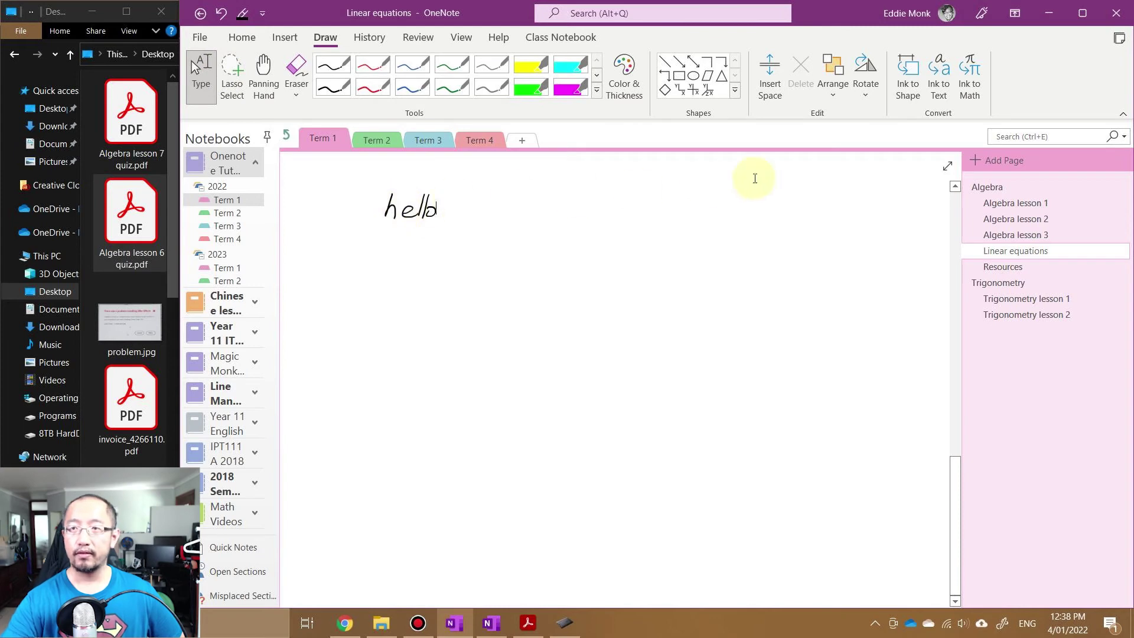
left_click(937, 100)
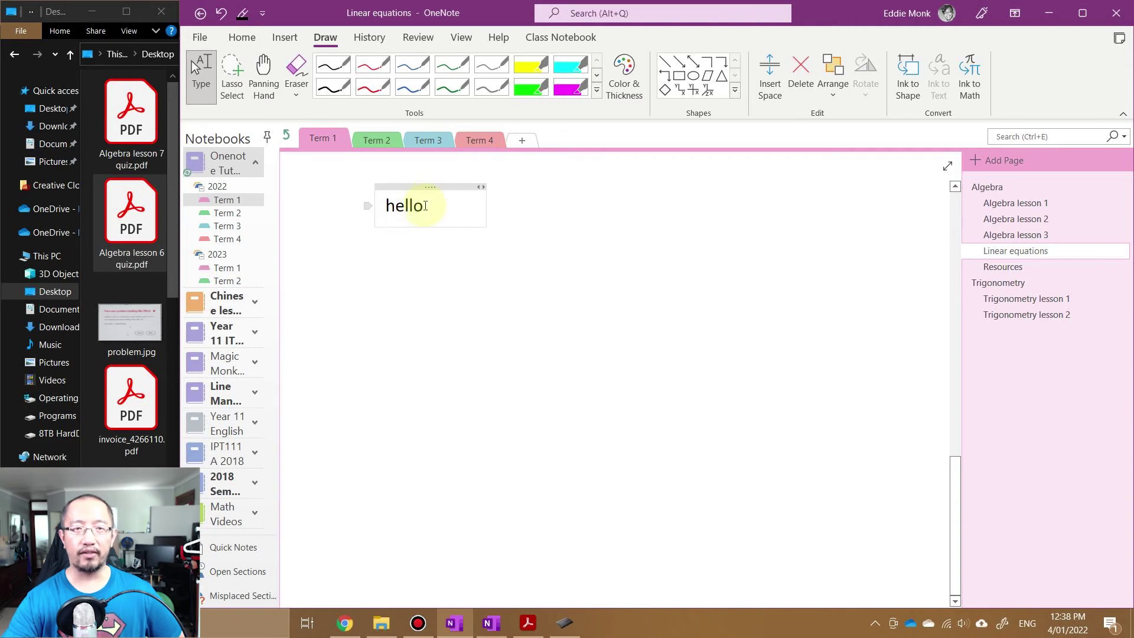
Handwrite a green sentence introducing the presenter by name below the typed hello and convert the page's handwriting to text.
left_click(452, 87)
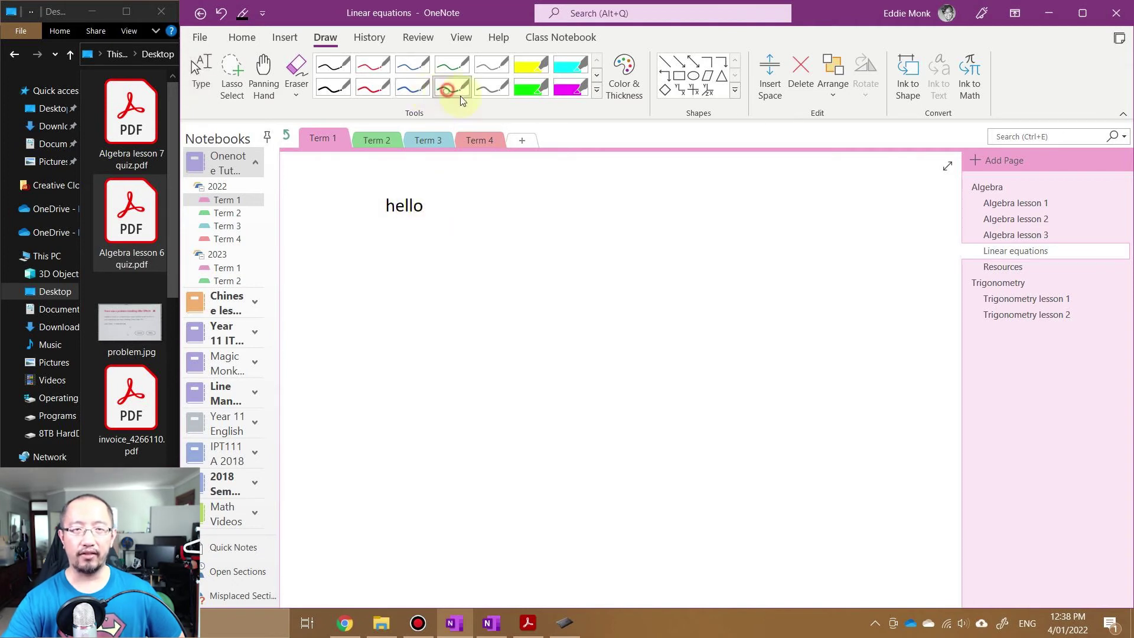
mouse_move(382, 243)
left_mouse_down()
mouse_move(384, 258)
mouse_move(413, 235)
mouse_move(417, 267)
mouse_move(431, 255)
mouse_move(487, 263)
mouse_move(485, 283)
mouse_move(604, 253)
mouse_move(716, 256)
mouse_move(735, 241)
mouse_move(761, 256)
left_mouse_up()
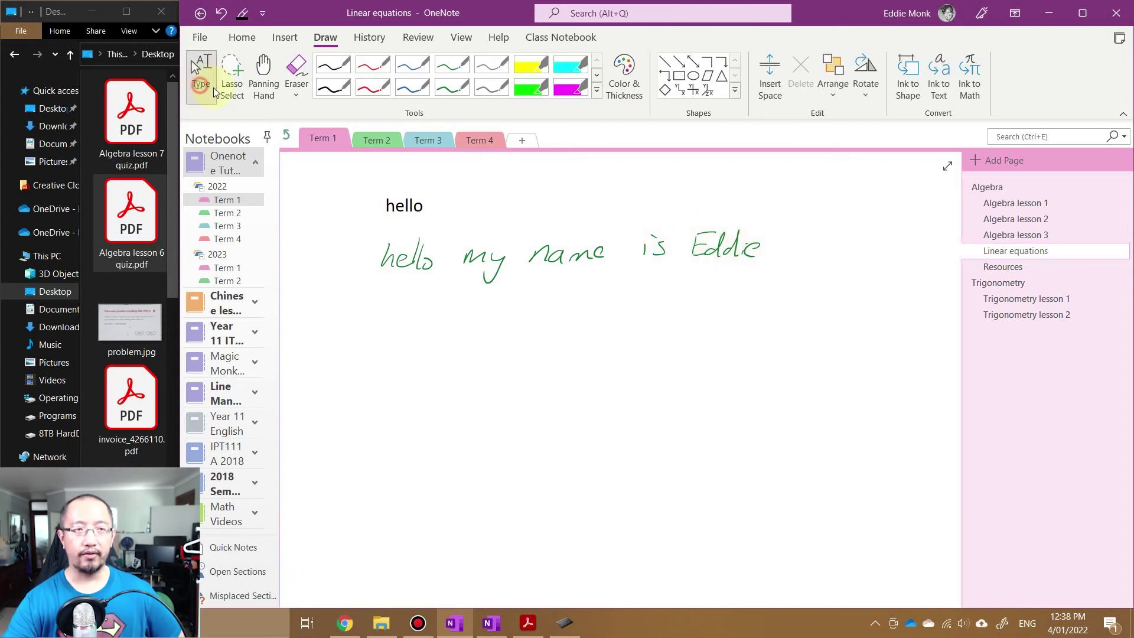
left_click(201, 84)
left_click(475, 258)
left_click_drag(381, 253, 773, 244)
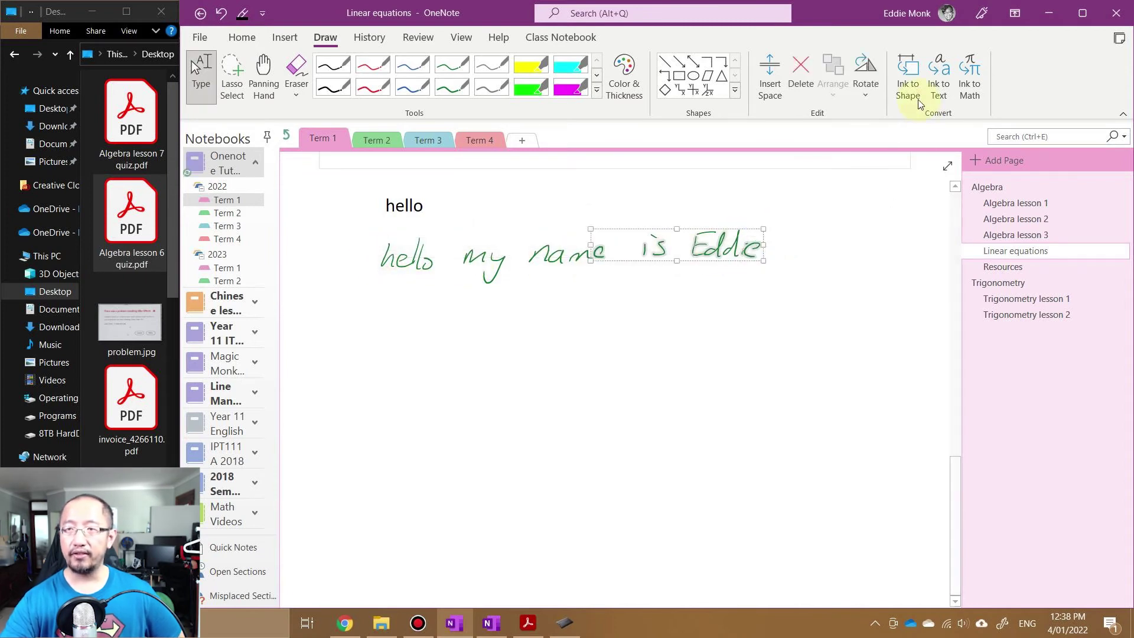
left_click(939, 89)
left_click(462, 255)
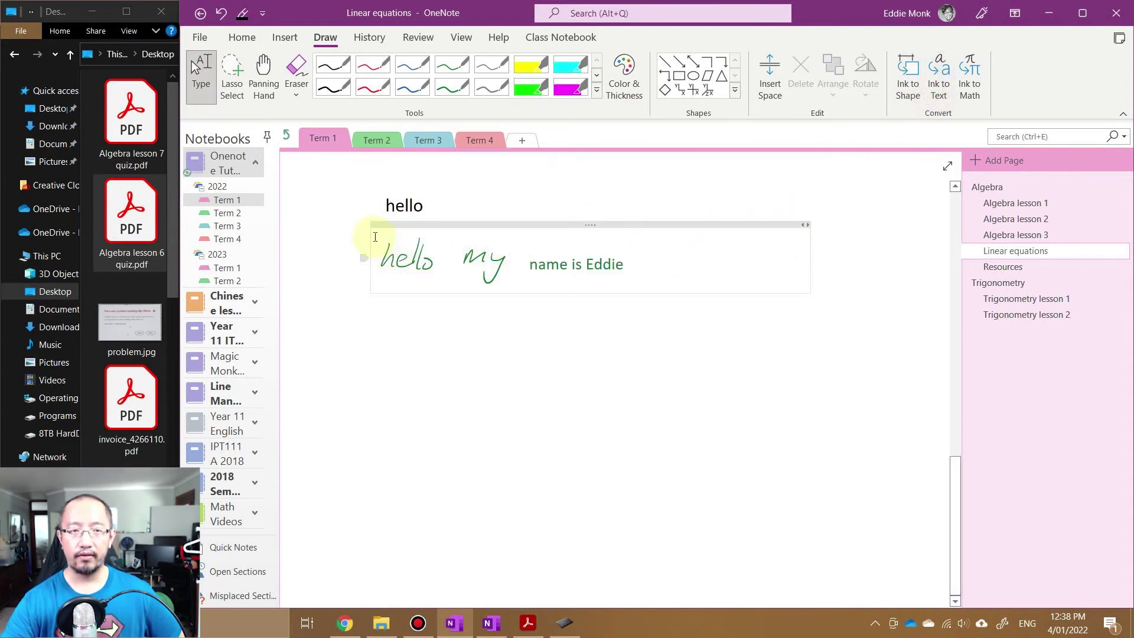
left_click(714, 162)
left_click(939, 88)
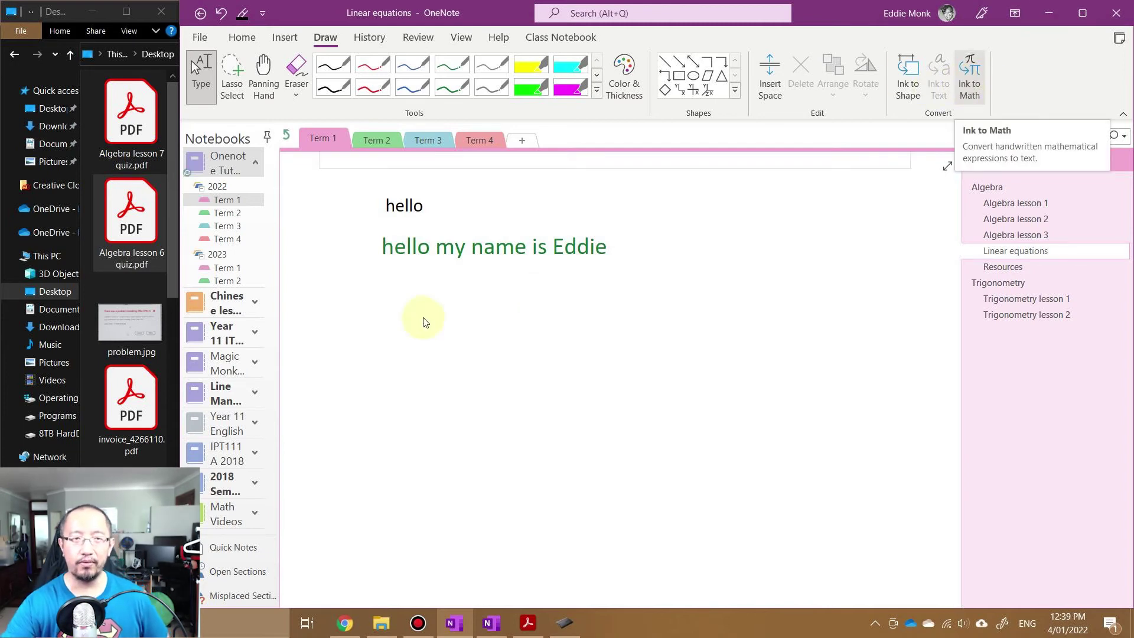
Handwrite the equation y = (x + 3)² in black ink below the green sentence.
left_click(340, 87)
mouse_move(473, 301)
left_mouse_down()
mouse_move(466, 333)
mouse_move(505, 303)
mouse_move(557, 308)
mouse_move(514, 317)
left_mouse_up()
mouse_move(577, 290)
left_mouse_down()
mouse_move(571, 317)
mouse_move(592, 295)
left_mouse_up()
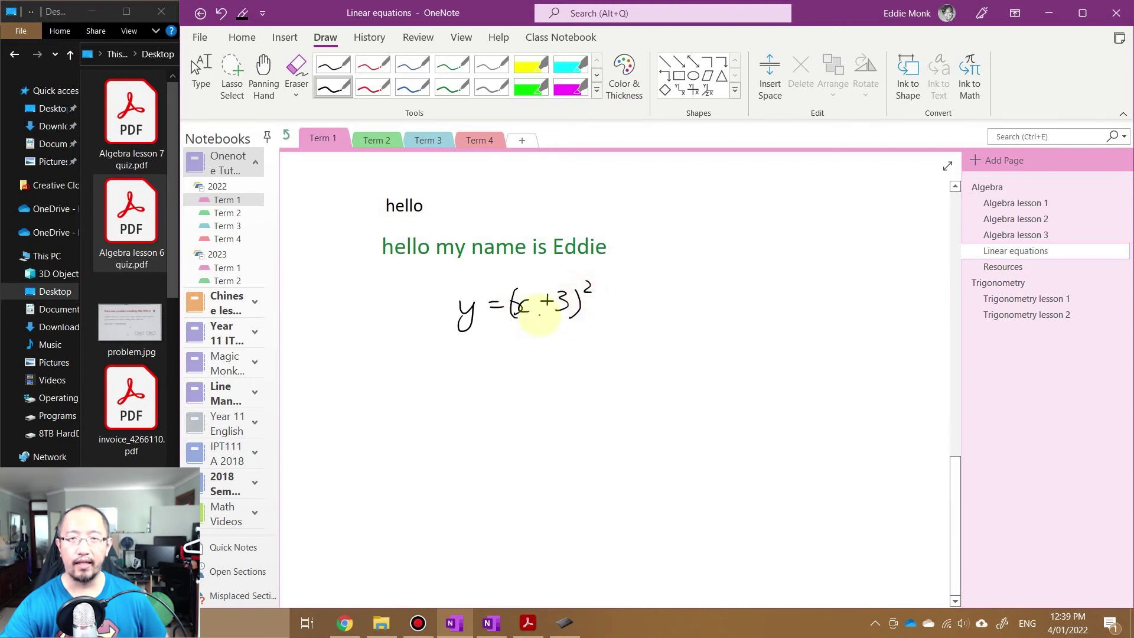
Use Ink to Math to handwrite and insert the equation y = x² − 3.
left_click(966, 96)
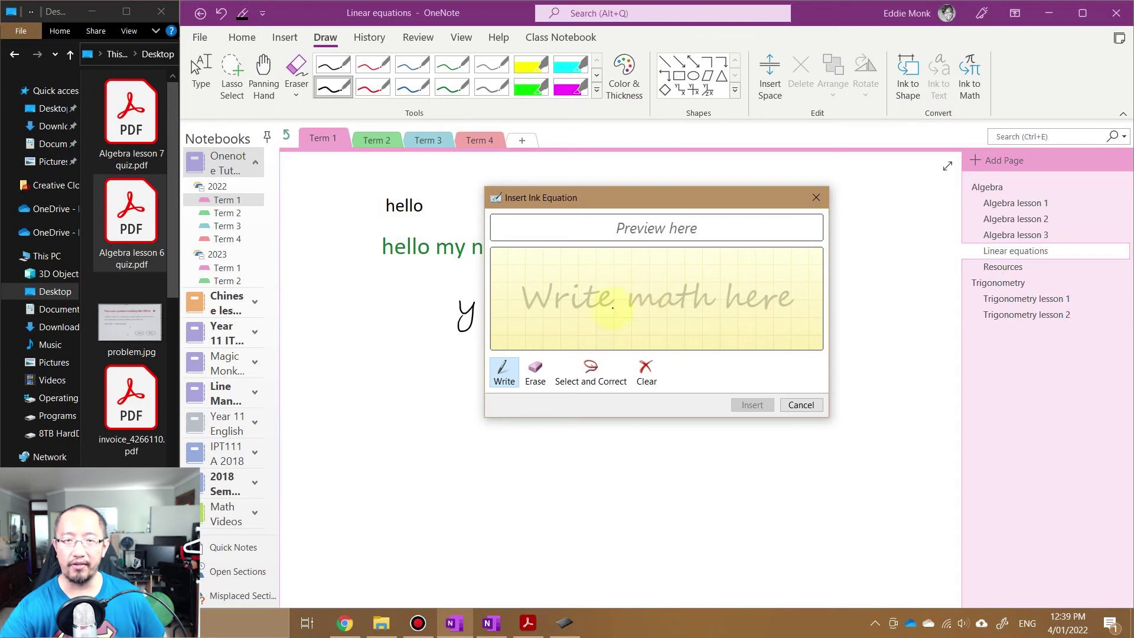
mouse_move(544, 299)
left_mouse_down()
mouse_move(547, 323)
mouse_move(584, 301)
mouse_move(608, 317)
mouse_move(633, 298)
left_mouse_up()
left_click_drag(642, 306, 672, 313)
left_click(754, 464)
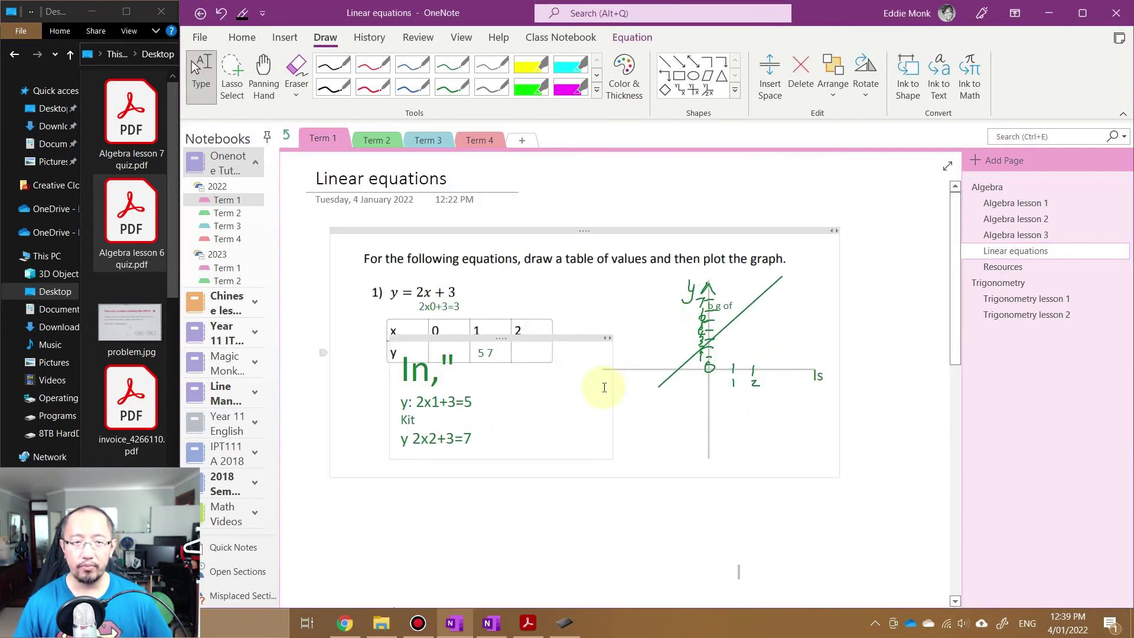
Examine how question 1's handwritten working was converted to text and locate the inserted equation below.
scroll(605, 388, "down", 3)
scroll(605, 398, "up", 3)
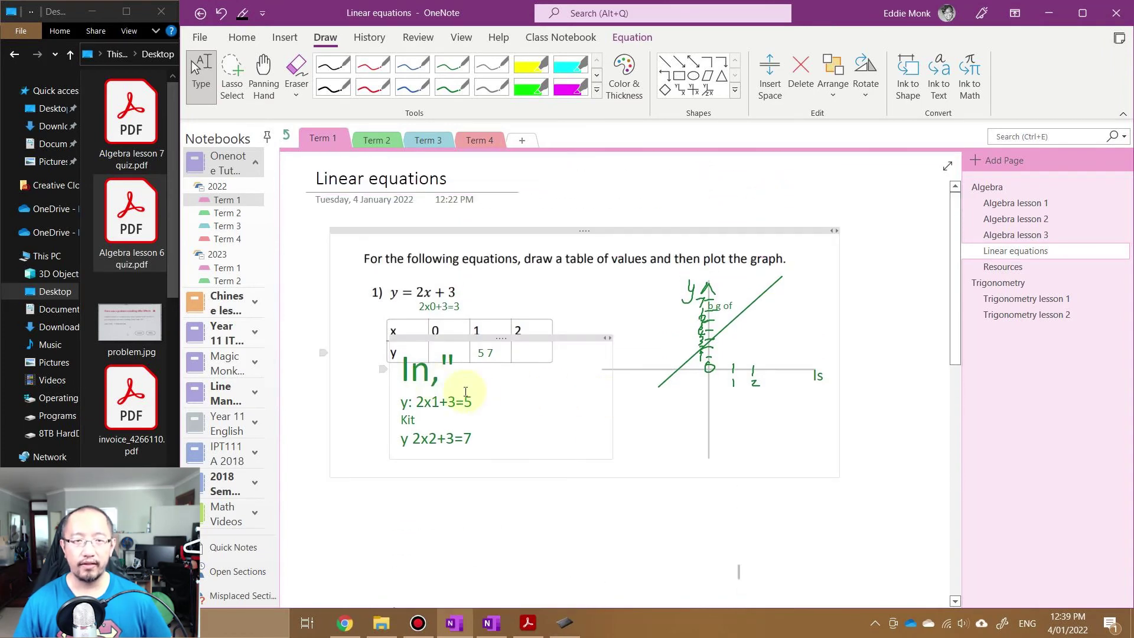
scroll(475, 398, "down", 12)
scroll(485, 396, "down", 1)
left_click(590, 555)
key("Return")
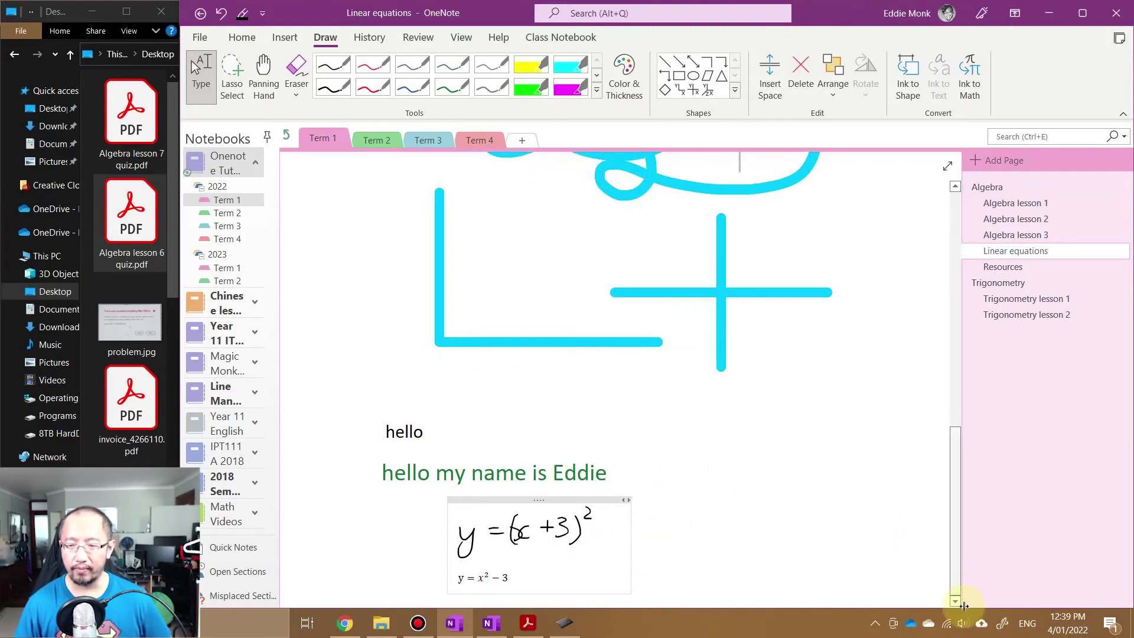
Draw a freehand black circle beside the green sentence and turn on Ink to Shape.
scroll(957, 601, "down", 10)
left_click_drag(955, 567, 954, 228)
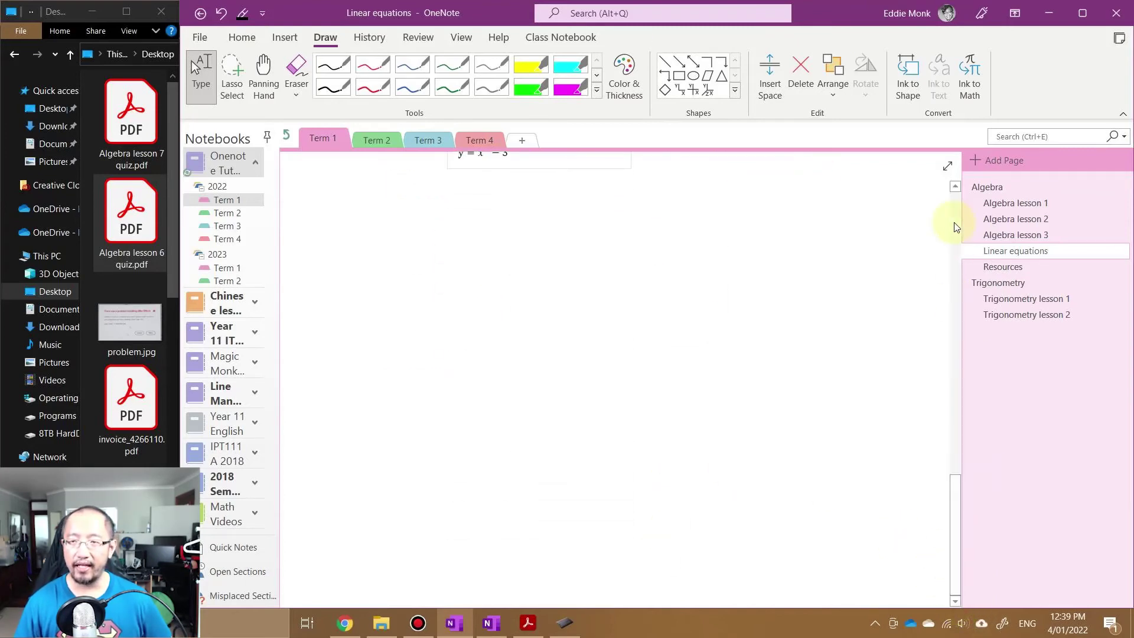
left_click(332, 87)
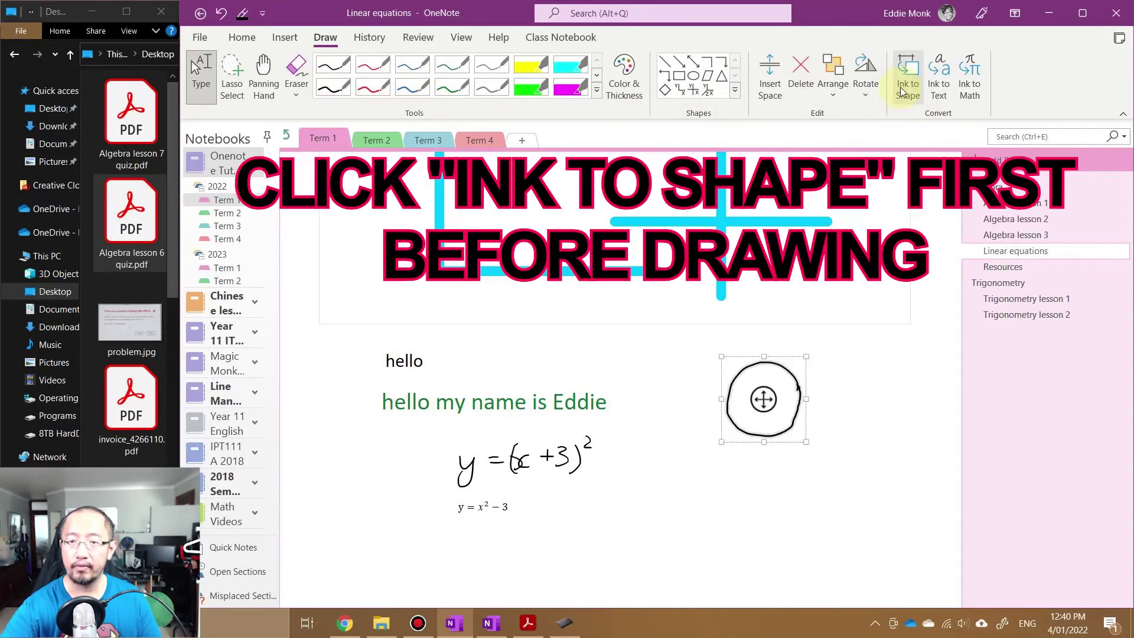
left_click(908, 77)
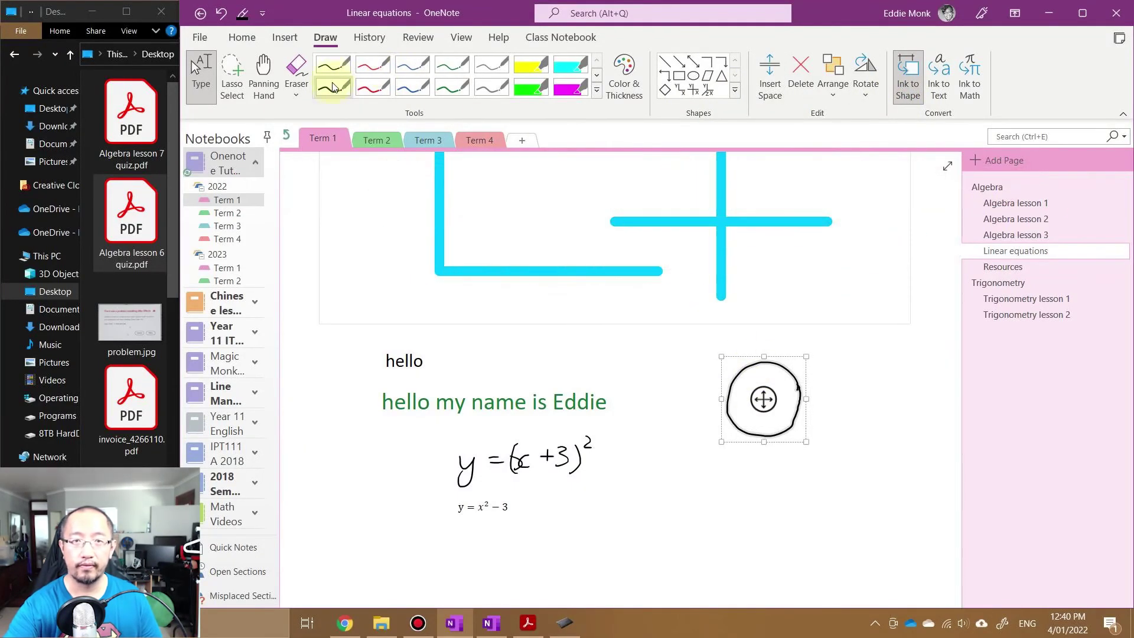
Draw a square beside the circle, and a diamond and a triangle below them, in black ink with Ink to Shape.
left_click(332, 86)
mouse_move(857, 368)
left_mouse_down()
mouse_move(845, 418)
mouse_move(893, 423)
mouse_move(915, 367)
mouse_move(857, 363)
left_mouse_up()
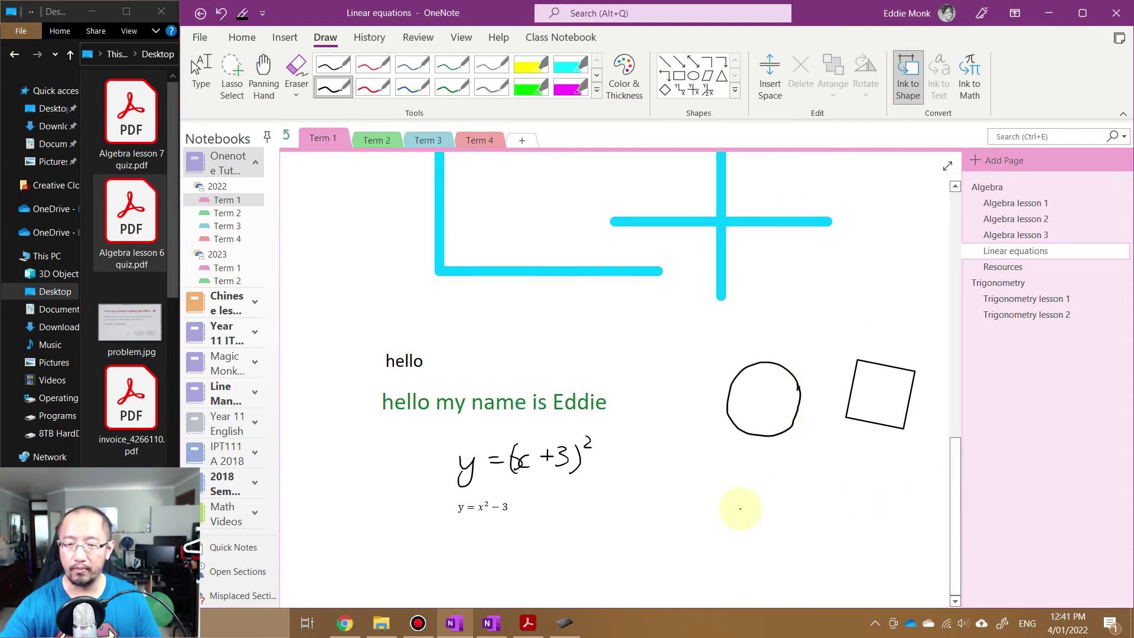
mouse_move(686, 493)
left_mouse_down()
mouse_move(679, 511)
mouse_move(712, 549)
mouse_move(771, 522)
left_mouse_up()
left_click_drag(726, 471, 726, 472)
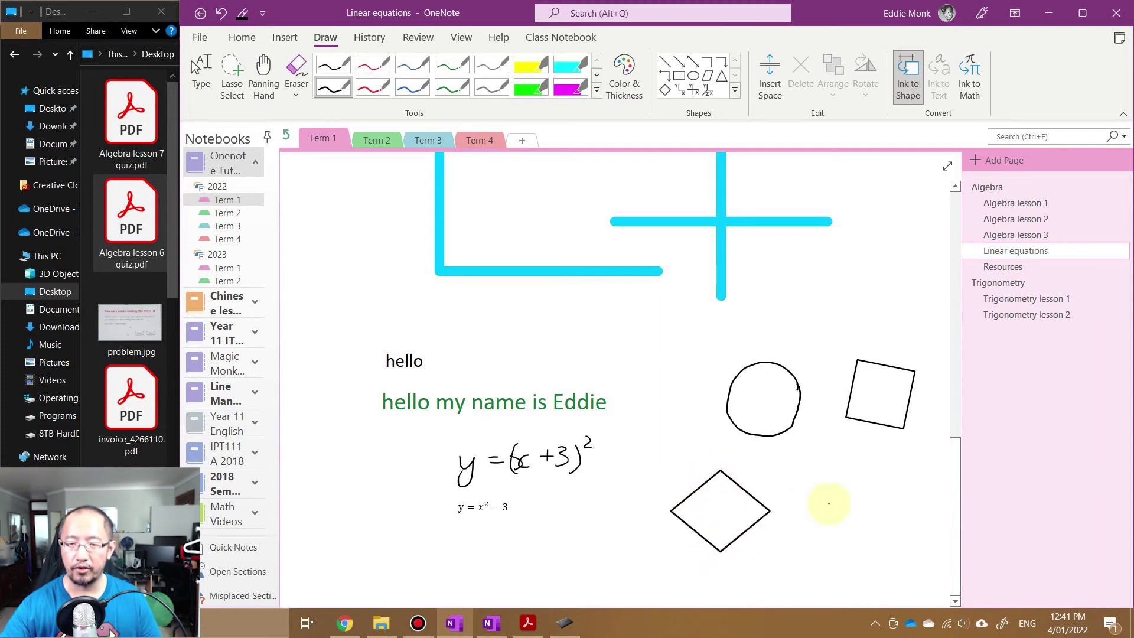
mouse_move(874, 470)
left_mouse_down()
mouse_move(824, 529)
mouse_move(921, 545)
mouse_move(877, 469)
left_mouse_up()
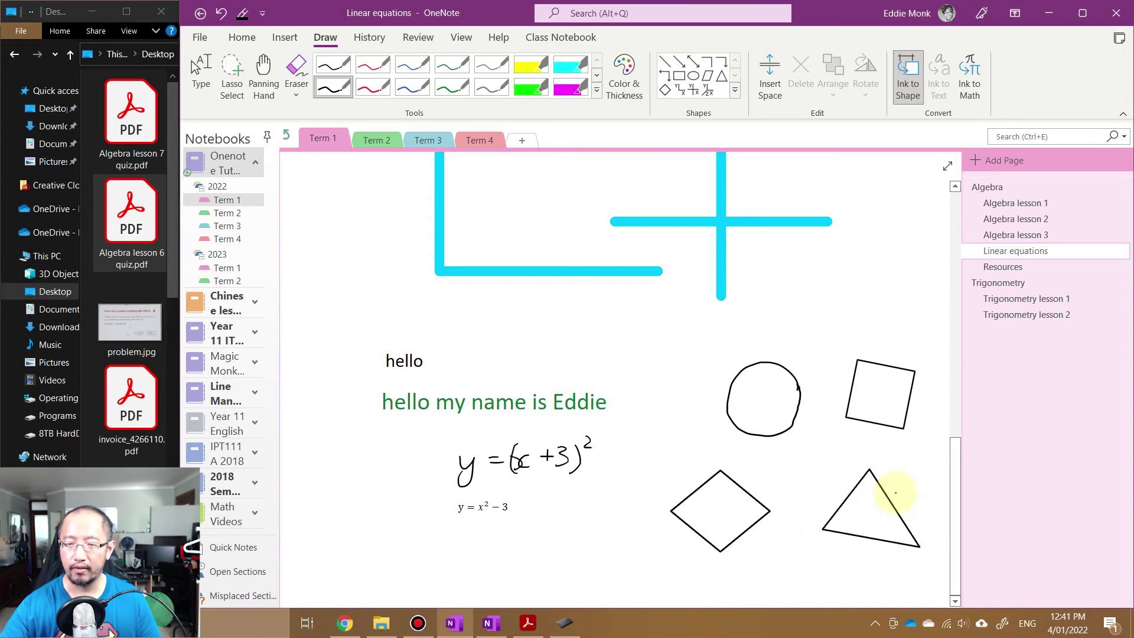
Draw two circles and a triangle below them in black ink with Ink to Shape on the blank area below, and return to typing mode.
scroll(955, 600, "down", 8)
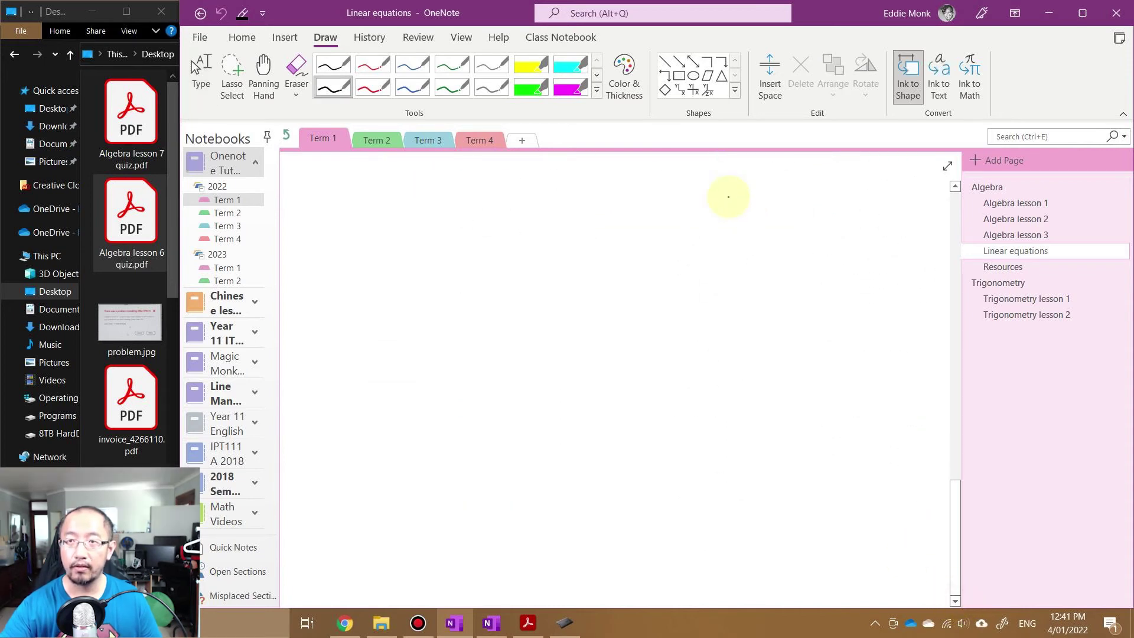
mouse_move(542, 211)
left_mouse_down()
mouse_move(534, 198)
mouse_move(498, 286)
mouse_move(552, 220)
left_mouse_up()
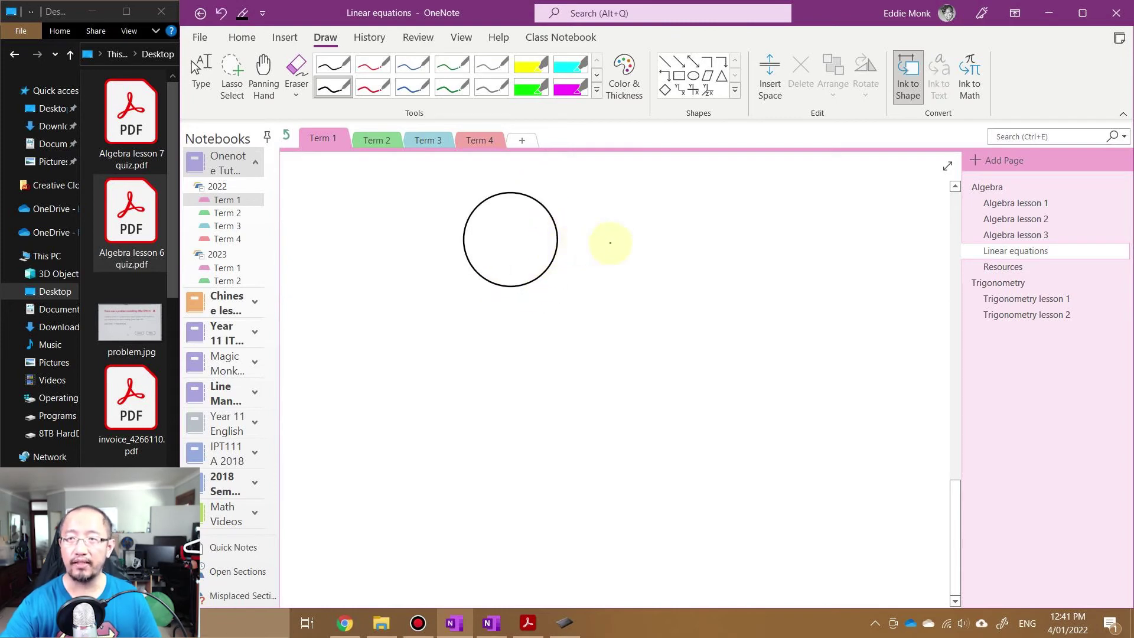
mouse_move(754, 228)
left_mouse_down()
mouse_move(636, 225)
mouse_move(750, 289)
mouse_move(744, 197)
mouse_move(706, 183)
left_mouse_up()
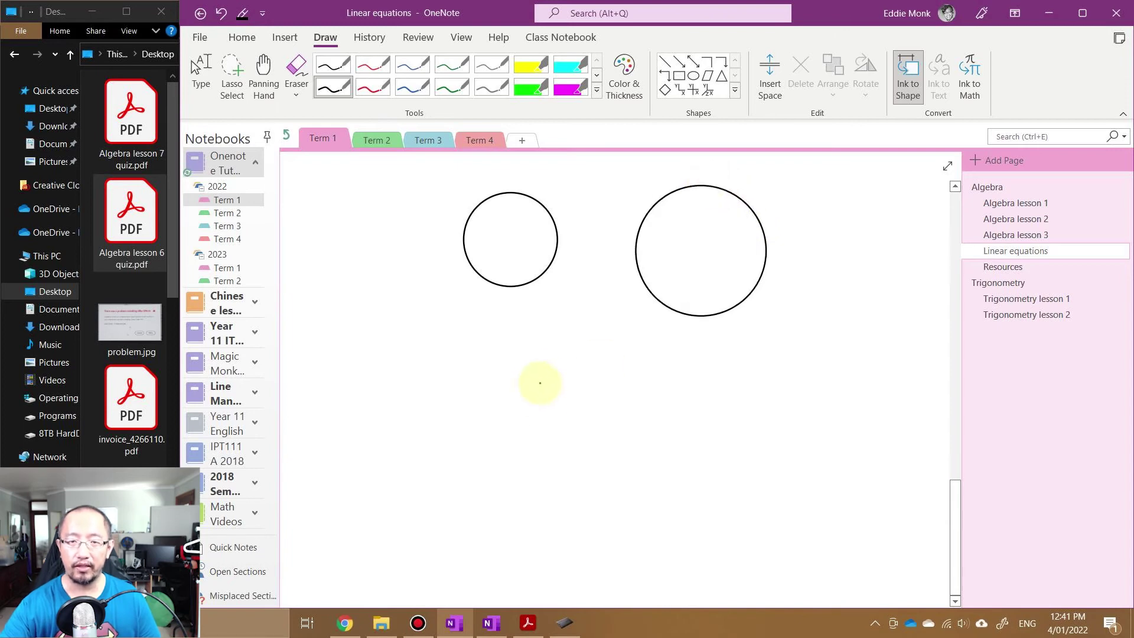
mouse_move(561, 330)
left_mouse_down()
mouse_move(483, 383)
mouse_move(612, 400)
left_mouse_up()
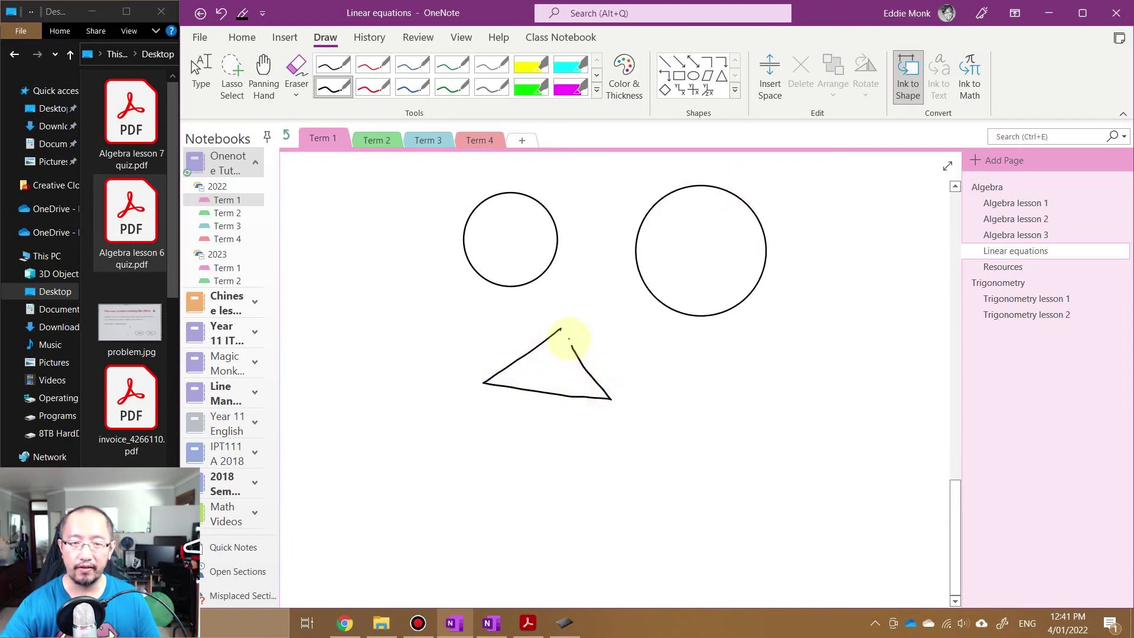
left_click_drag(564, 322, 564, 327)
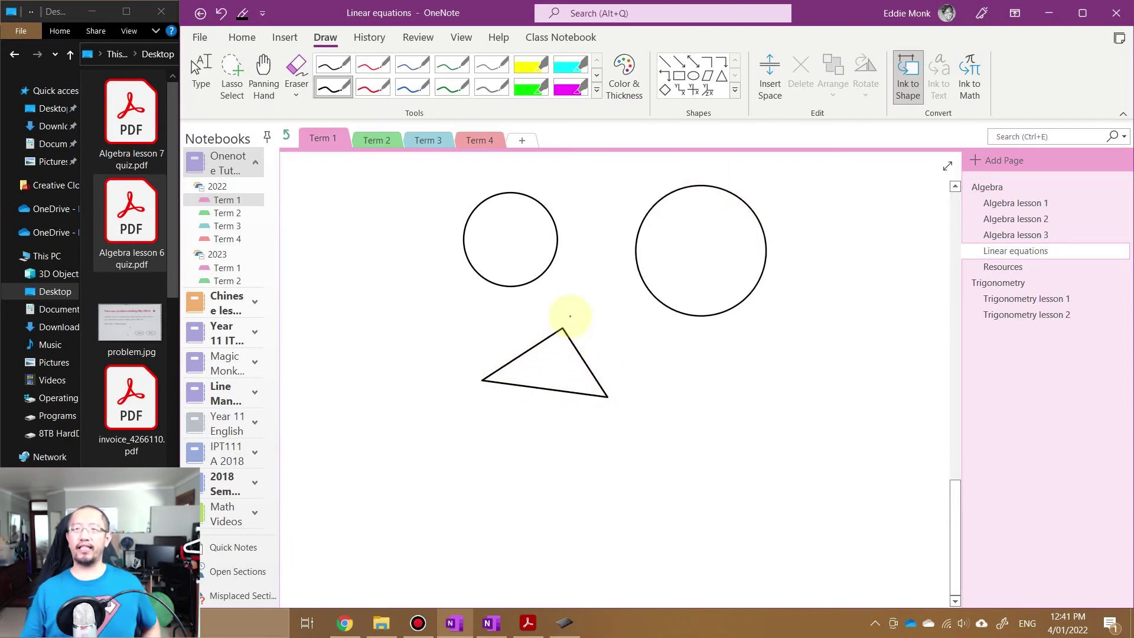
left_click(200, 74)
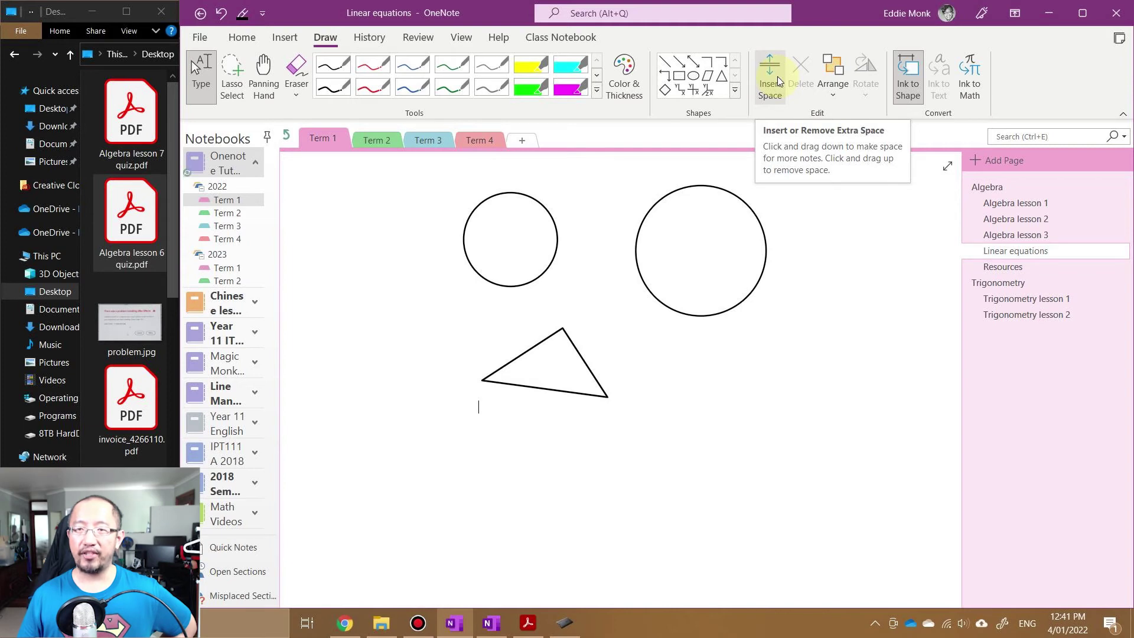
Insert extra vertical space on the page between the equation y = x² − 3 and the two circles below it.
scroll(765, 252, "up", 5)
scroll(762, 253, "down", 3)
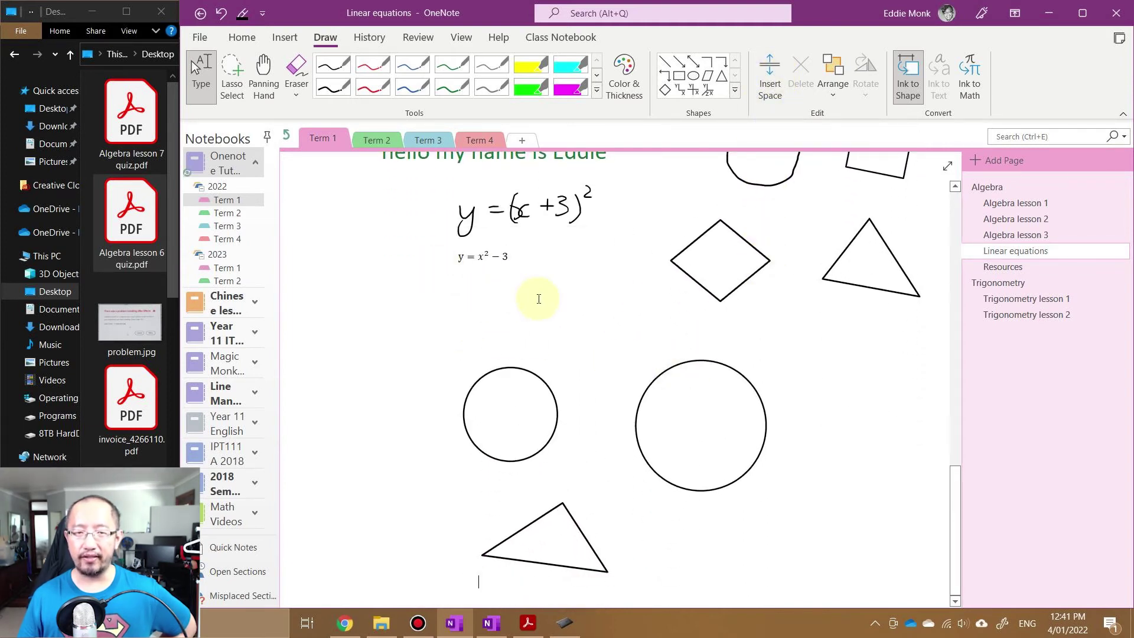
left_click(768, 76)
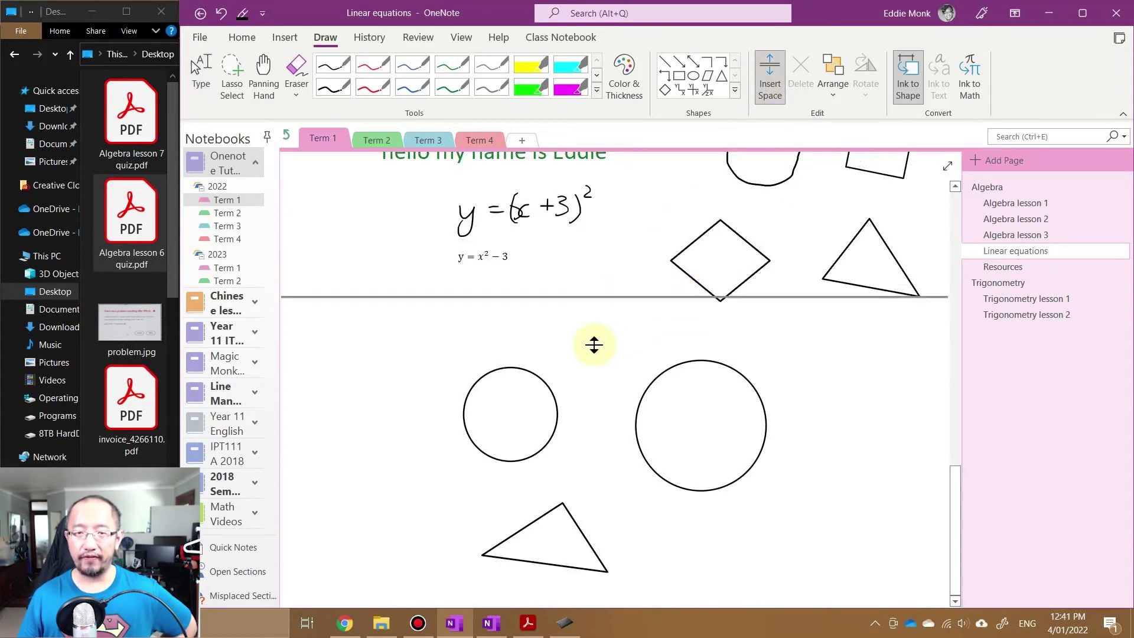
left_click_drag(565, 330, 593, 506)
scroll(597, 372, "down", 3)
scroll(602, 350, "up", 4)
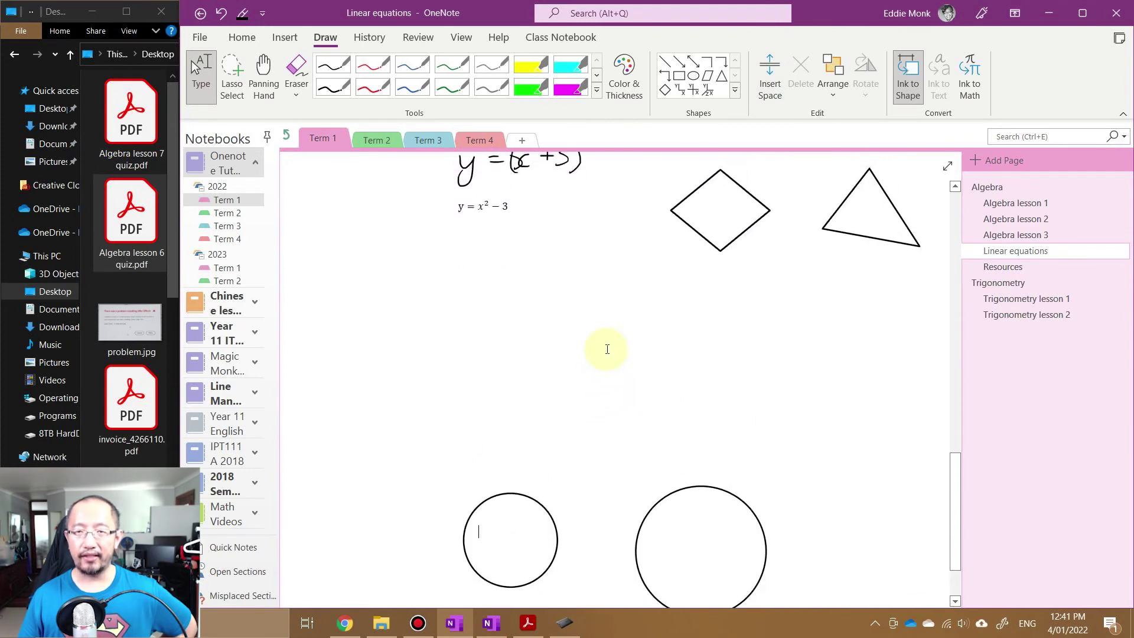
left_click(786, 87)
left_click_drag(514, 426, 531, 553)
scroll(622, 449, "down", 5)
scroll(621, 414, "up", 5)
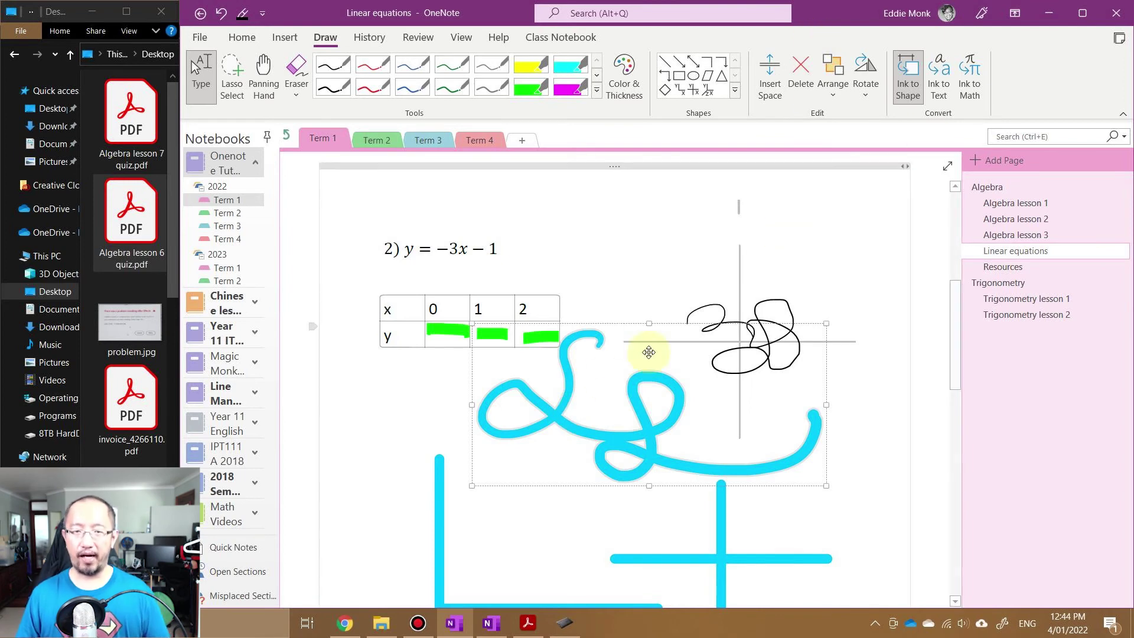
Move the thick blue scribble onto question 2's graph axes and send it to the back.
mouse_move(576, 402)
left_mouse_down()
mouse_move(703, 281)
mouse_move(620, 329)
mouse_move(582, 304)
mouse_move(627, 322)
left_mouse_up()
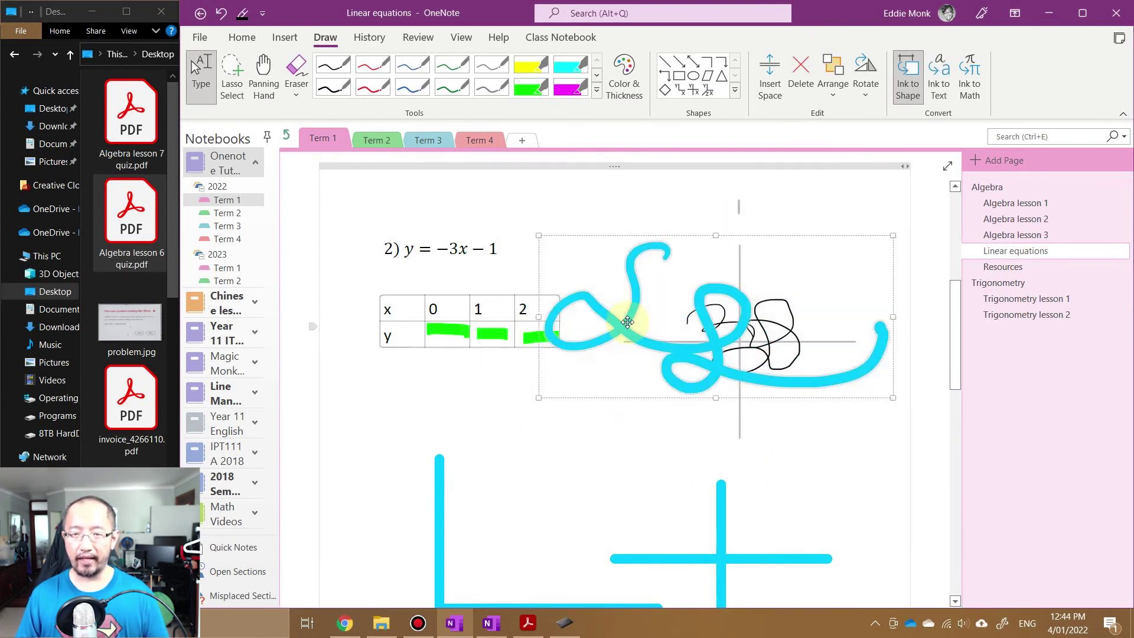
left_click(833, 90)
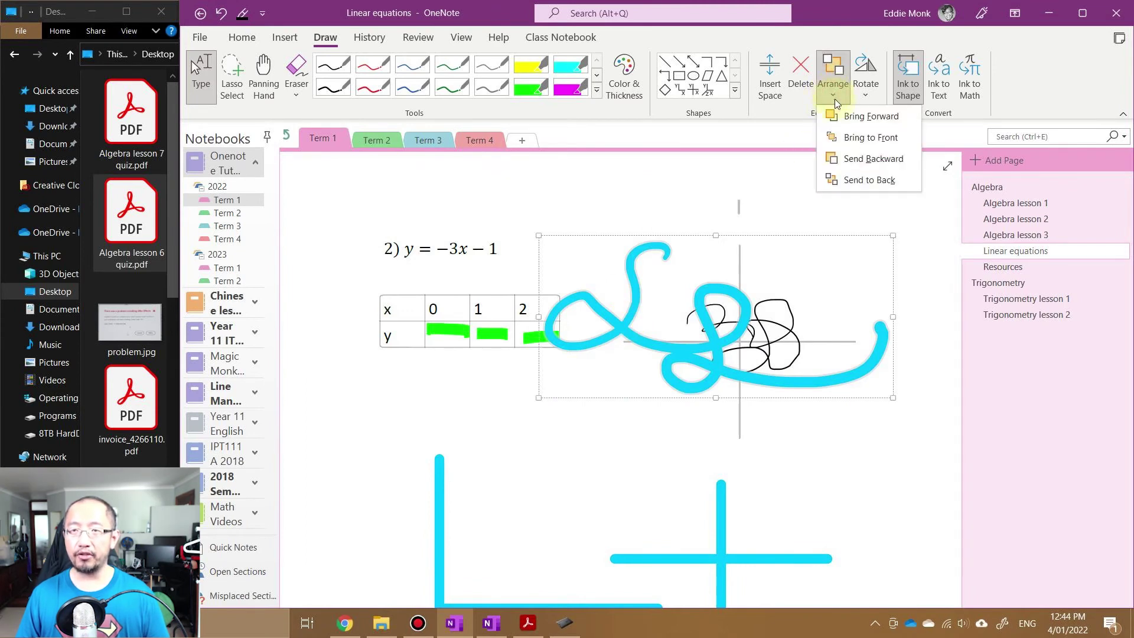
left_click(862, 180)
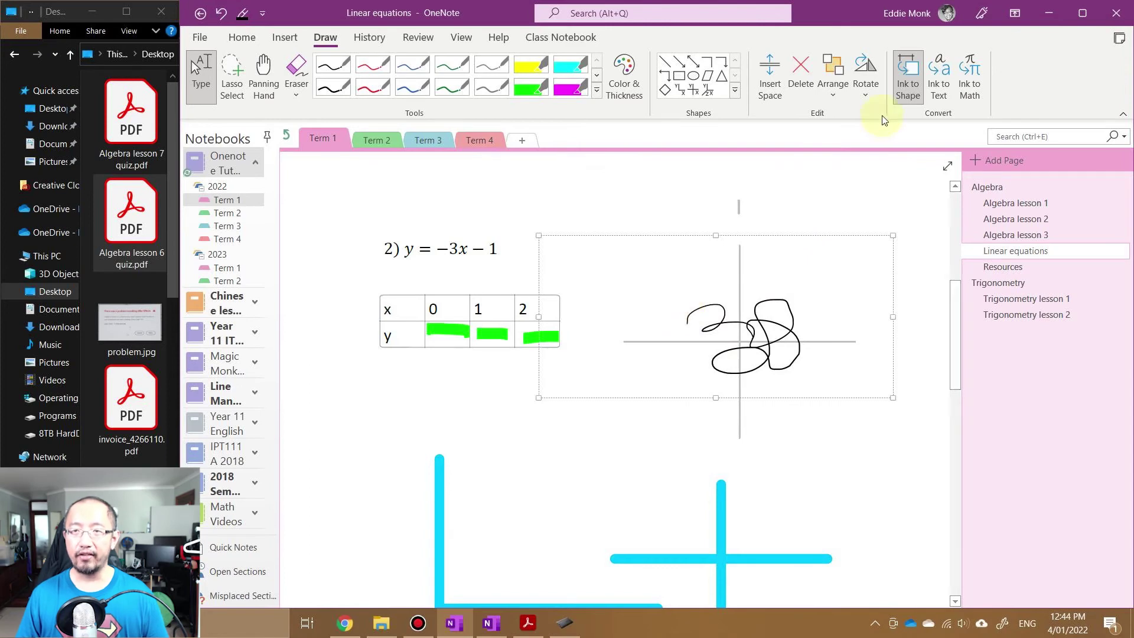
Bring the blue scribble to the front and move it partly below question 2's graph axes.
left_click(836, 89)
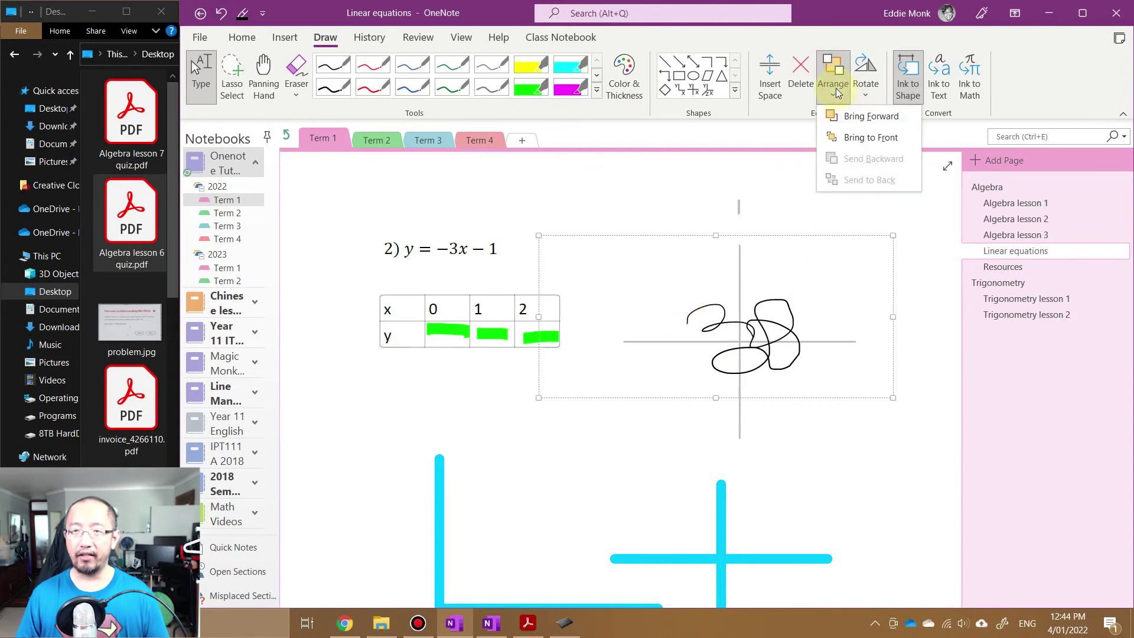
left_click(863, 137)
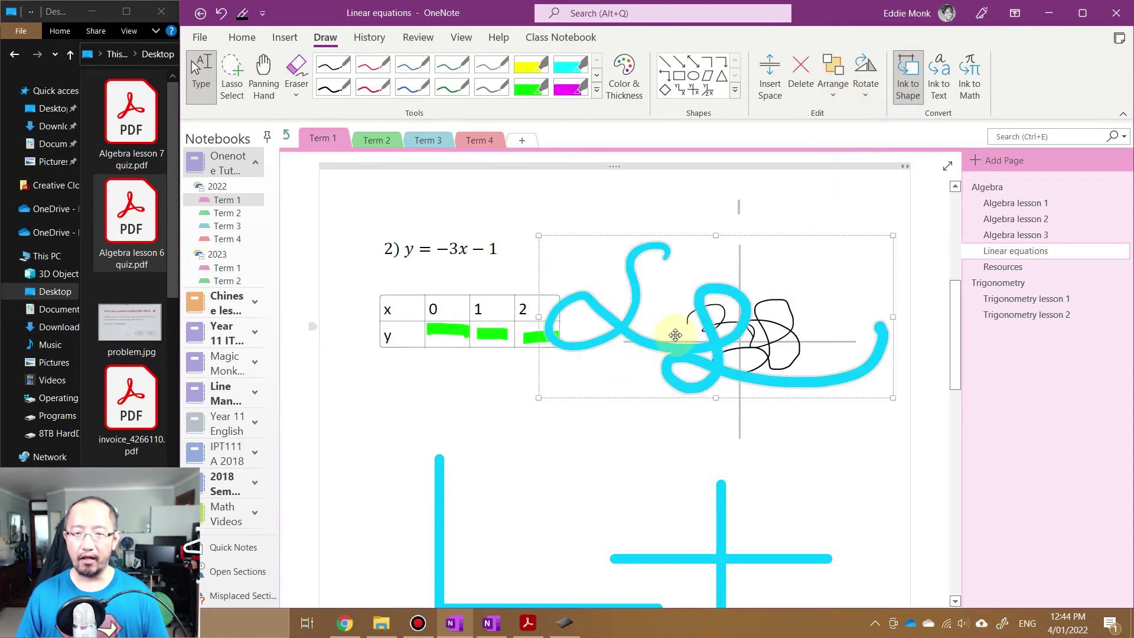
mouse_move(656, 344)
left_mouse_down()
mouse_move(630, 387)
mouse_move(600, 397)
mouse_move(606, 407)
left_mouse_up()
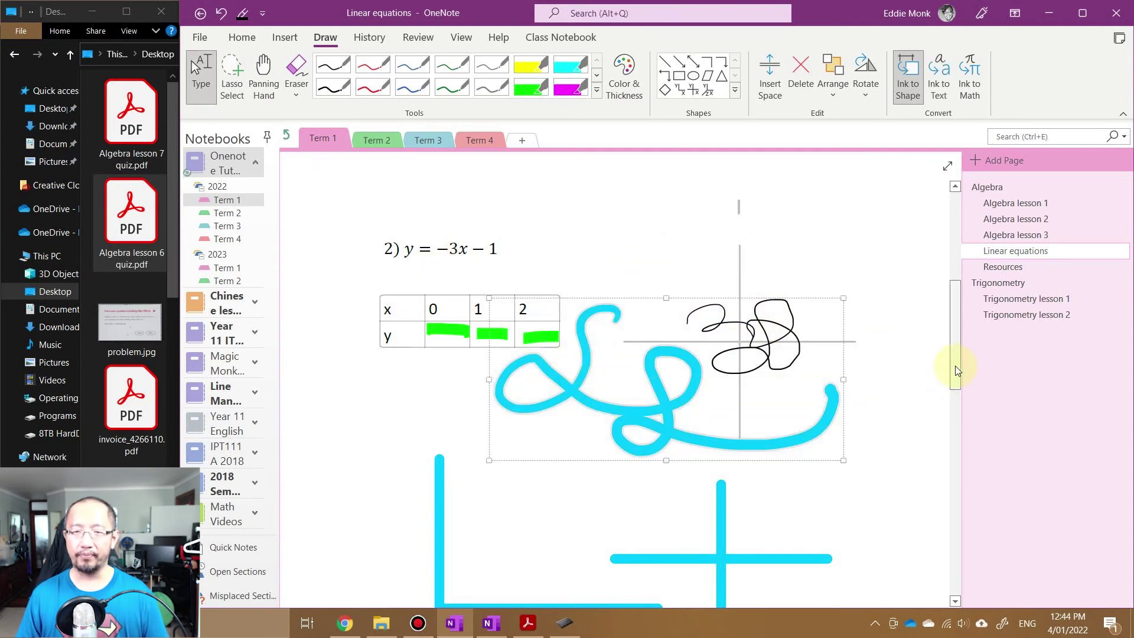
key("ctrl+v")
mouse_move(686, 341)
left_mouse_down()
mouse_move(648, 332)
mouse_move(535, 400)
left_mouse_up()
left_click(640, 345)
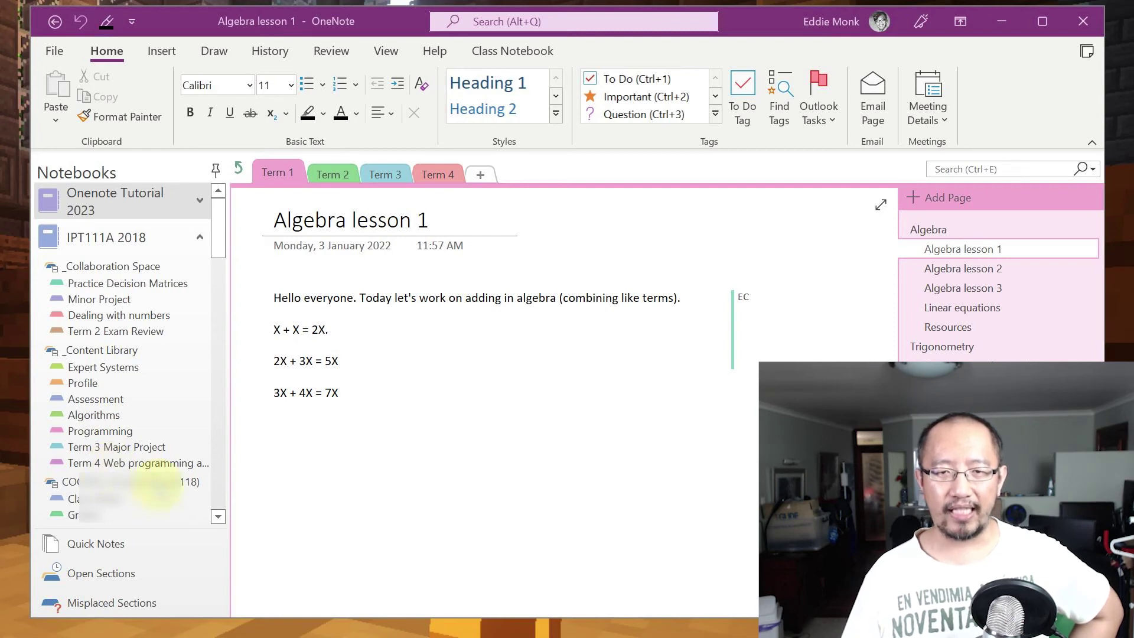
Look through the section groups of the IPT111A 2018 class notebook and open the Dealing with numbers section in _Collaboration Space.
left_click(219, 518)
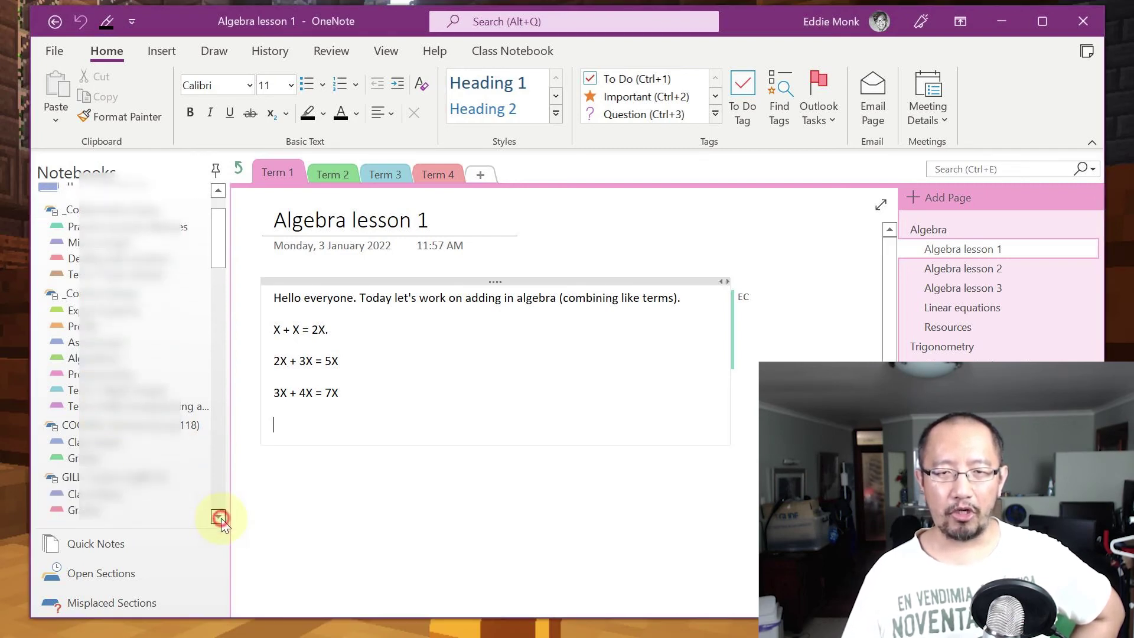
left_click_drag(222, 522, 223, 518)
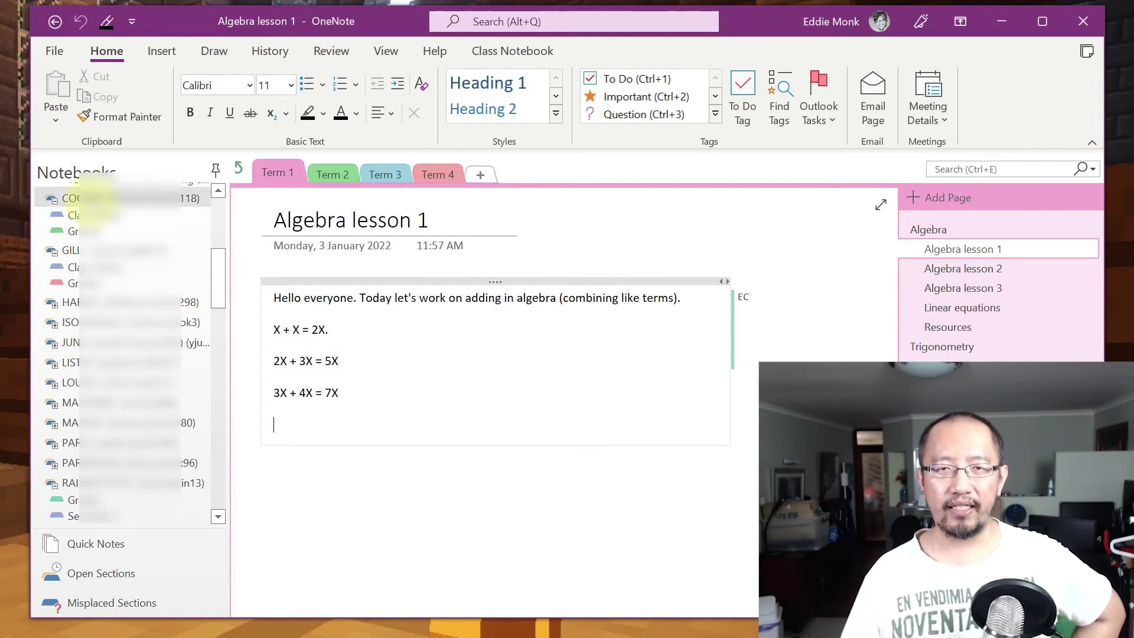
left_click_drag(220, 280, 213, 224)
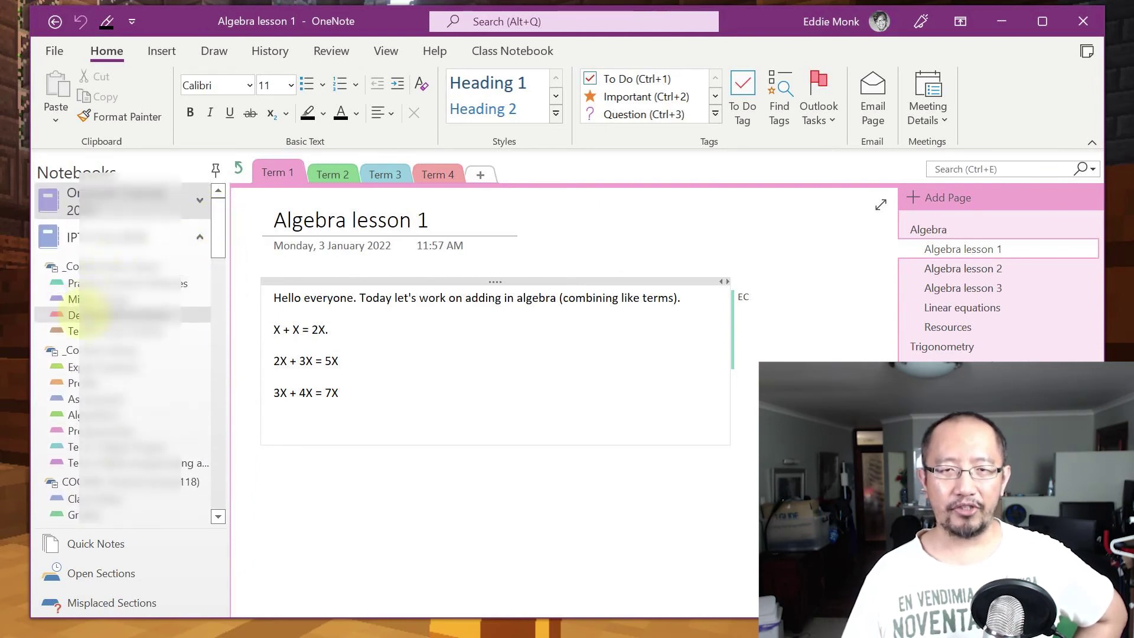
left_click(85, 315)
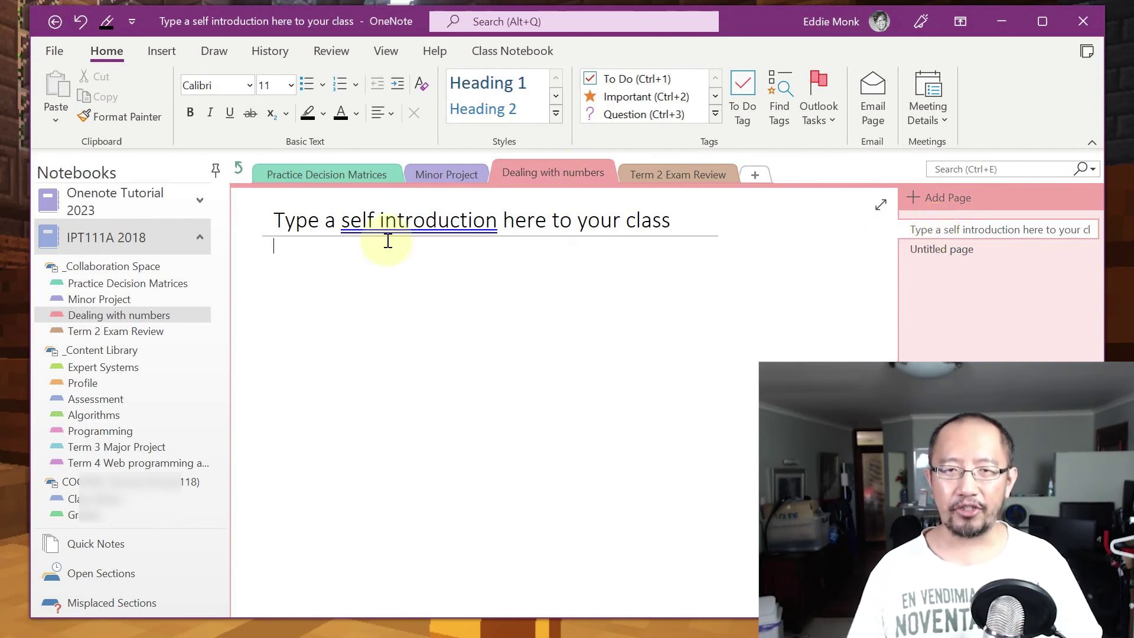
left_click(130, 317)
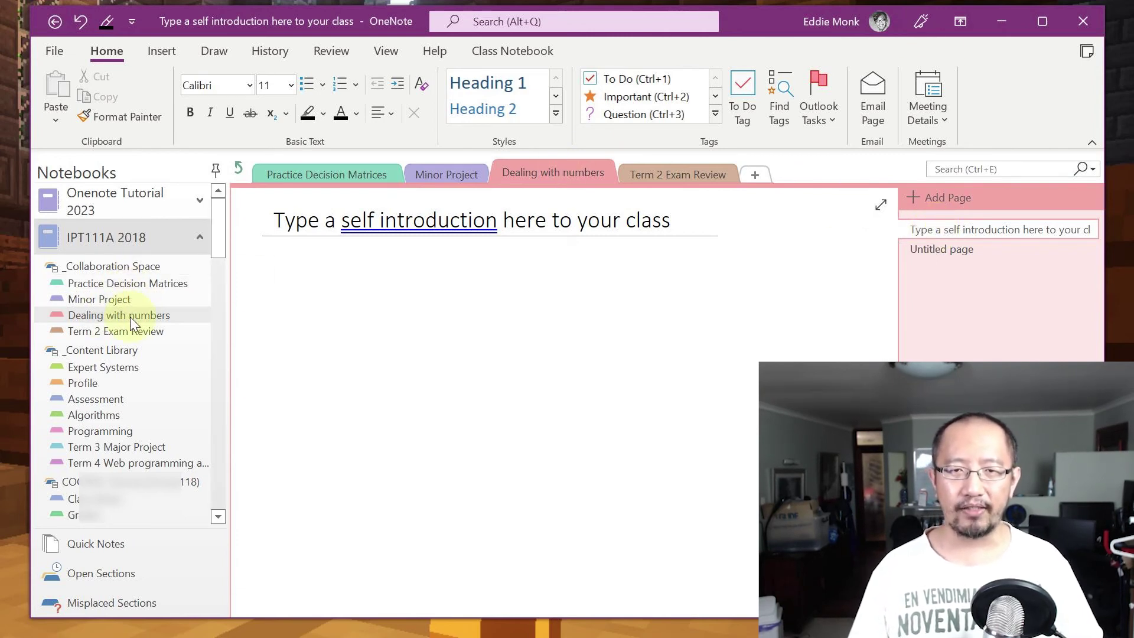
Open password protection for the Dealing with numbers section, view the Change Password form and cancel it.
right_click(126, 320)
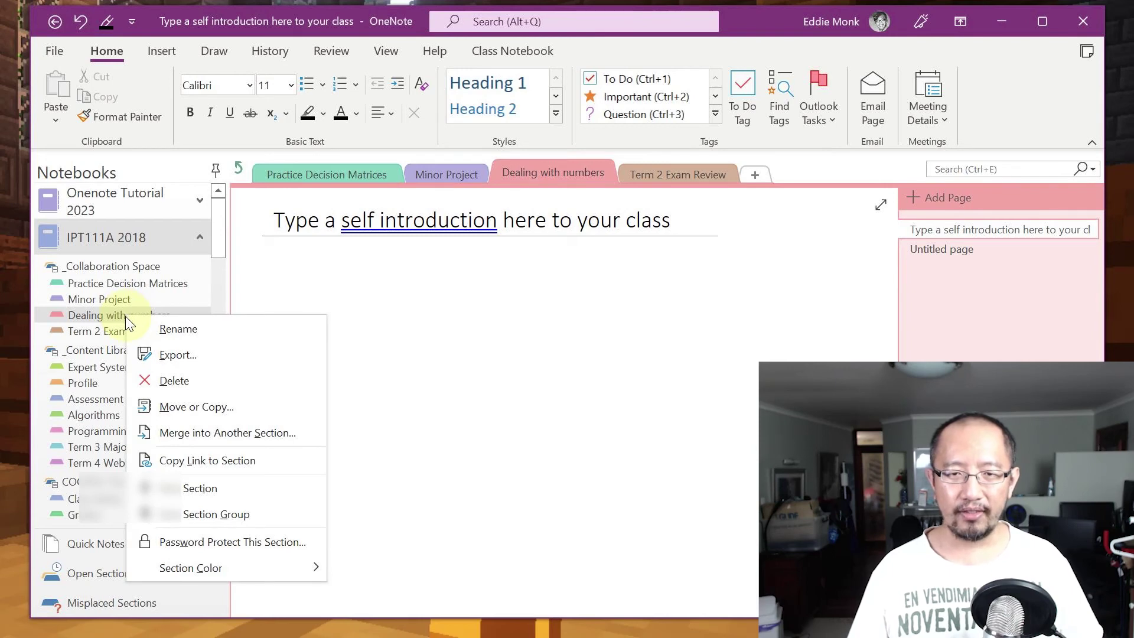
left_click(253, 539)
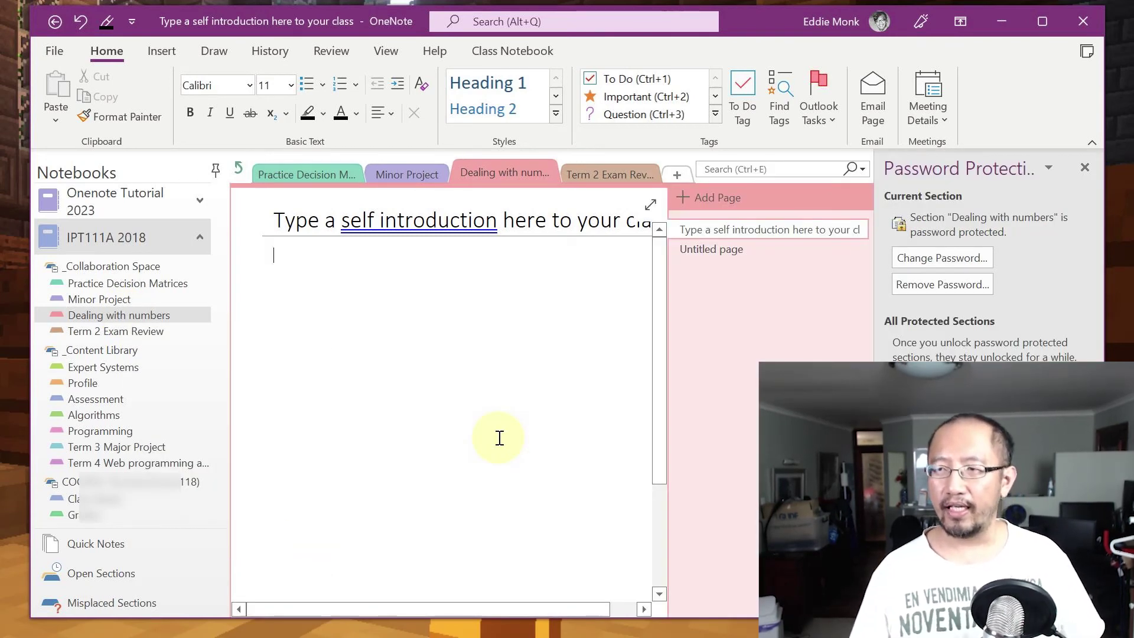
left_click(954, 258)
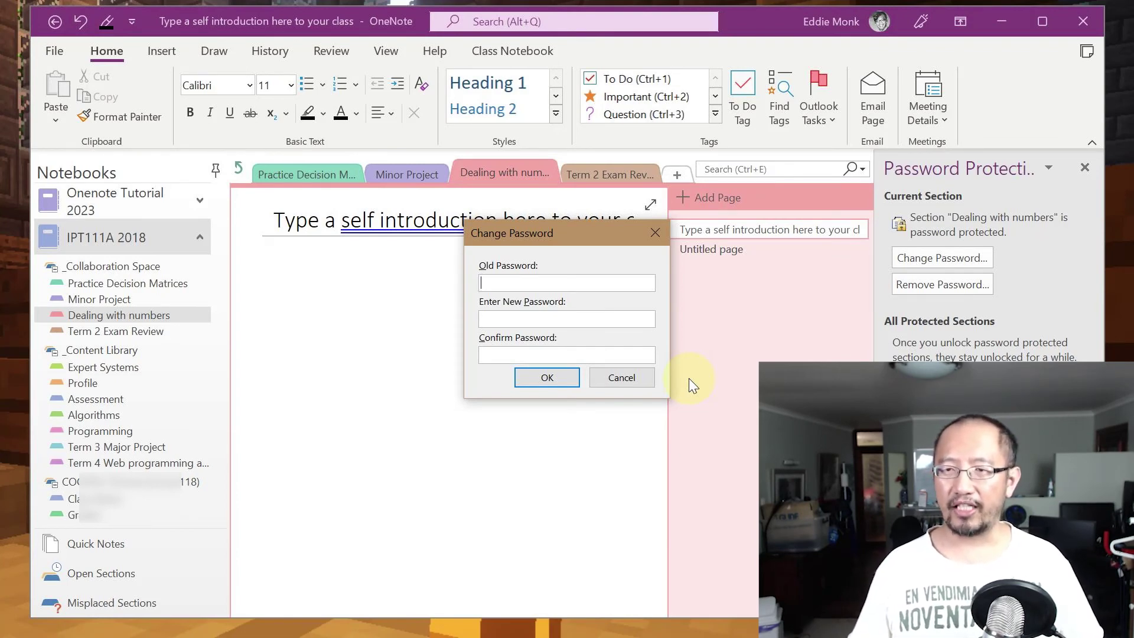
left_click(650, 380)
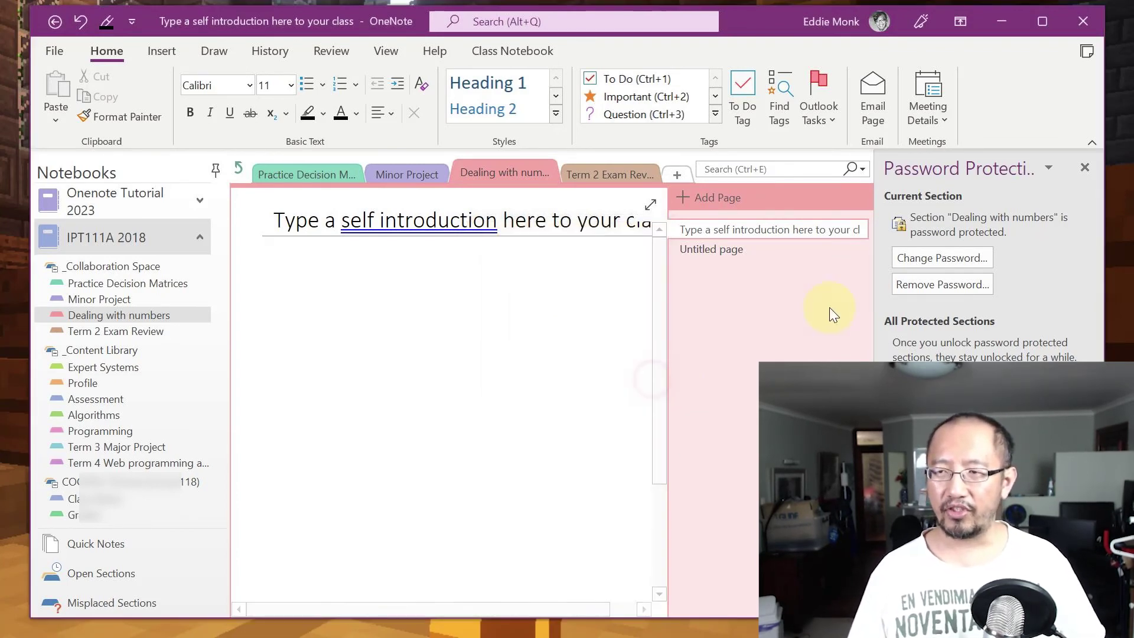
Remove password protection from the Dealing with numbers section by entering its current password.
left_click(910, 286)
type("*****")
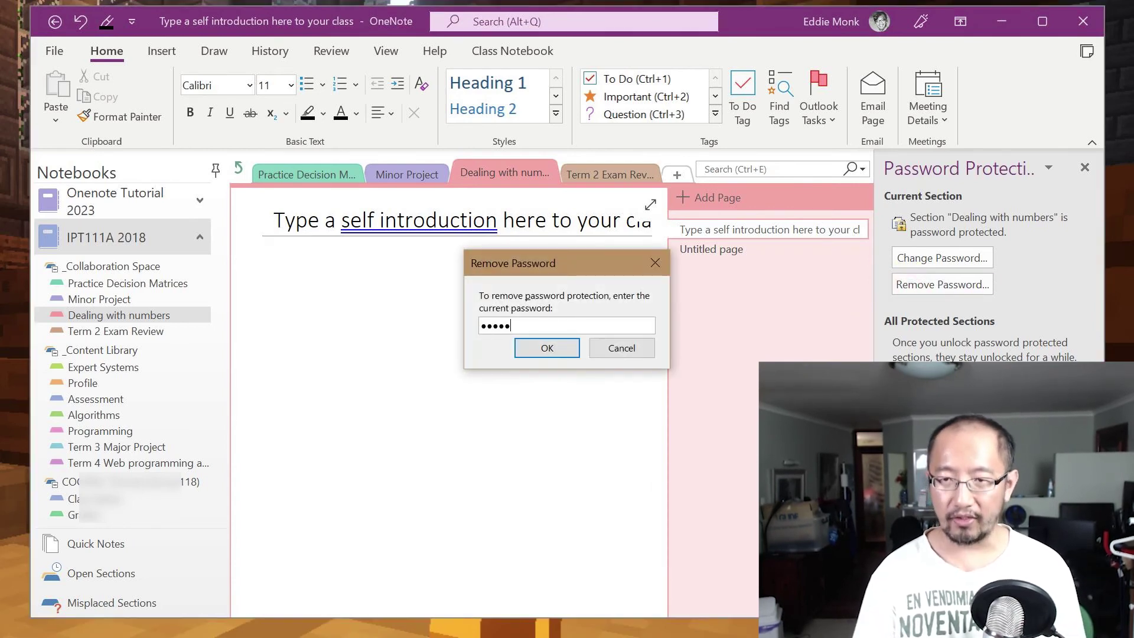
type("*")
key("Return")
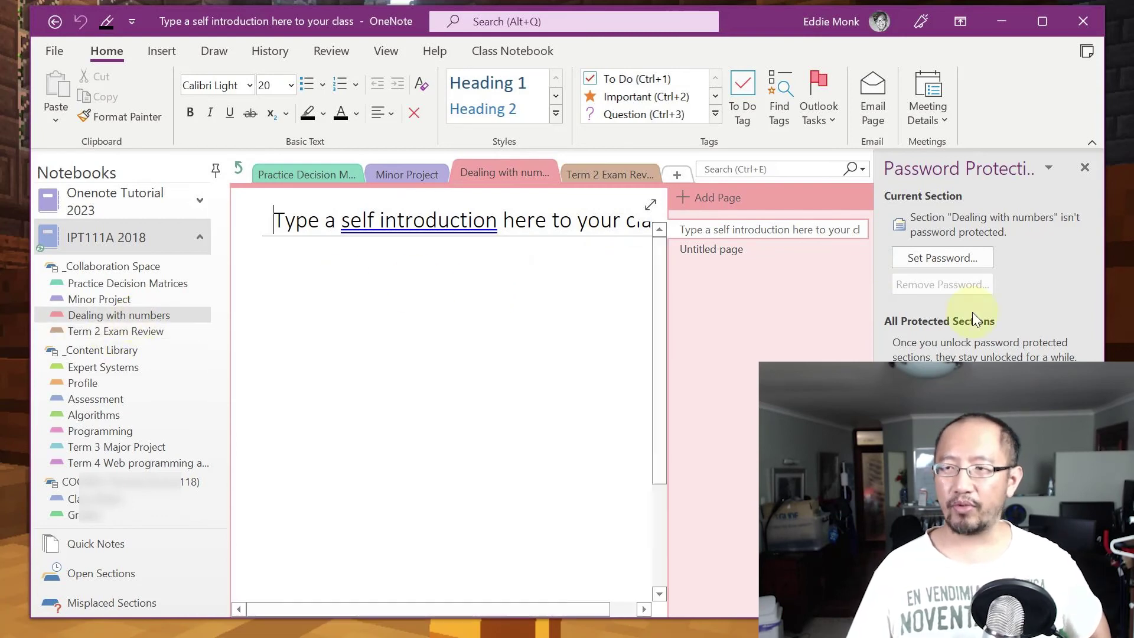
Set a password on the Dealing with numbers section, entering and confirming it, and close the password protection settings.
left_click(963, 261)
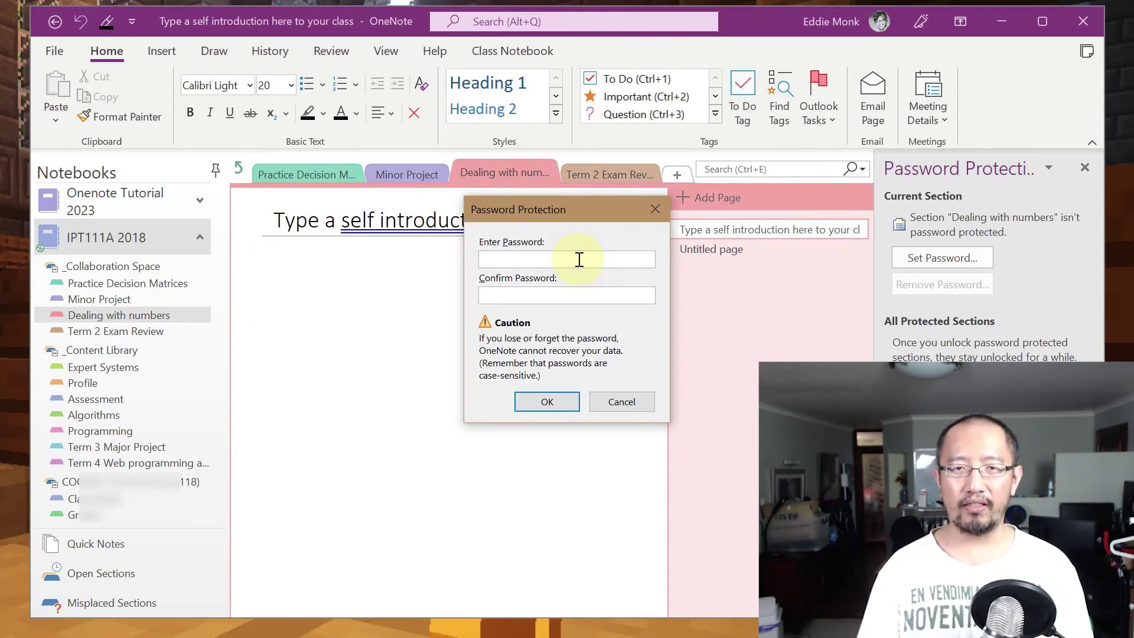
type("******")
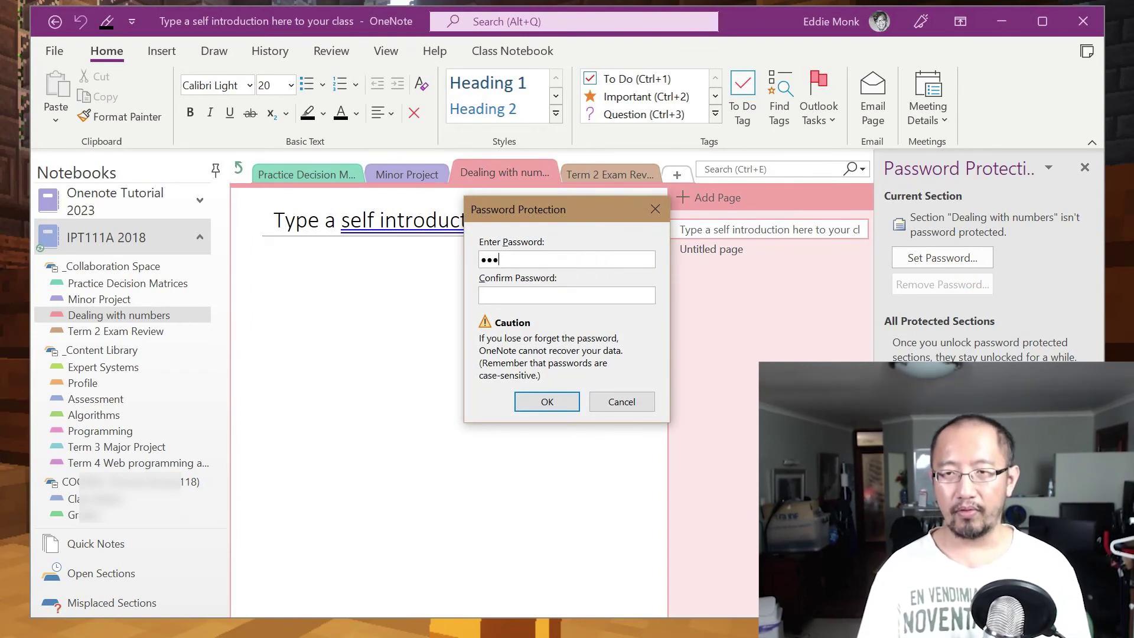
key("Tab")
type("******")
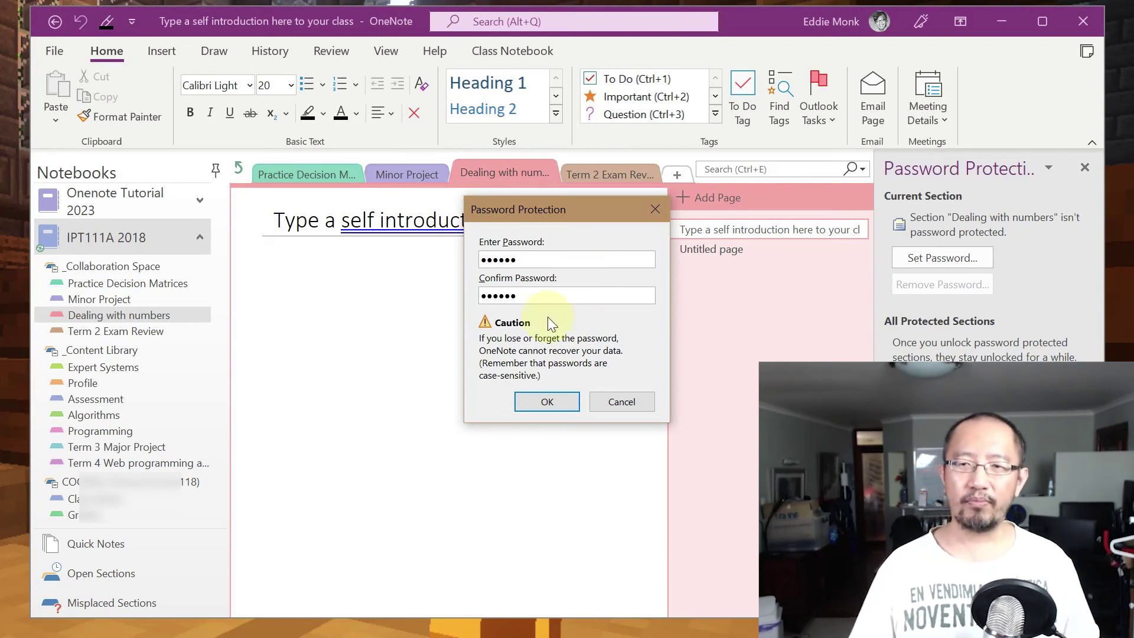
left_click(545, 401)
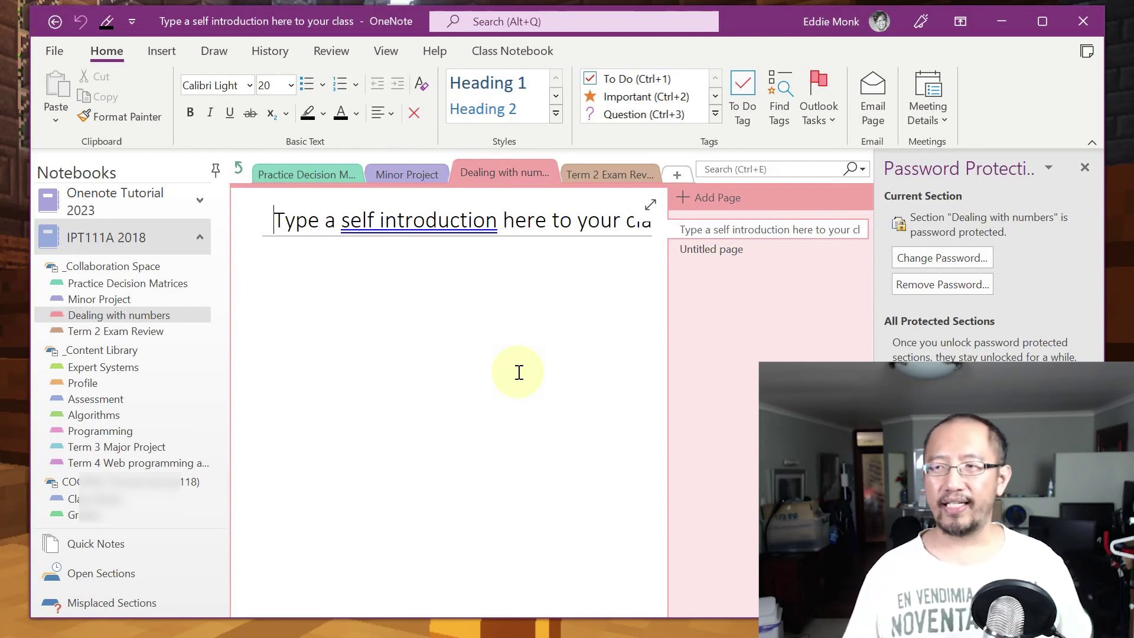
left_click(1080, 175)
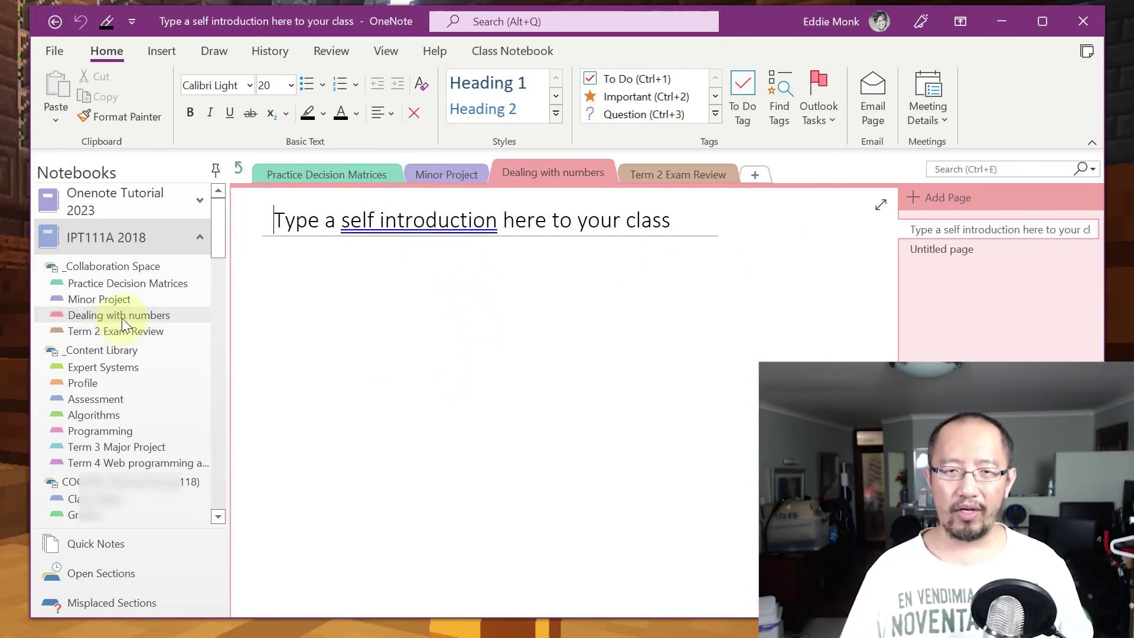
Write a one-line self-introduction below the page title, giving a first name and asking "what's your name.".
key("Return")
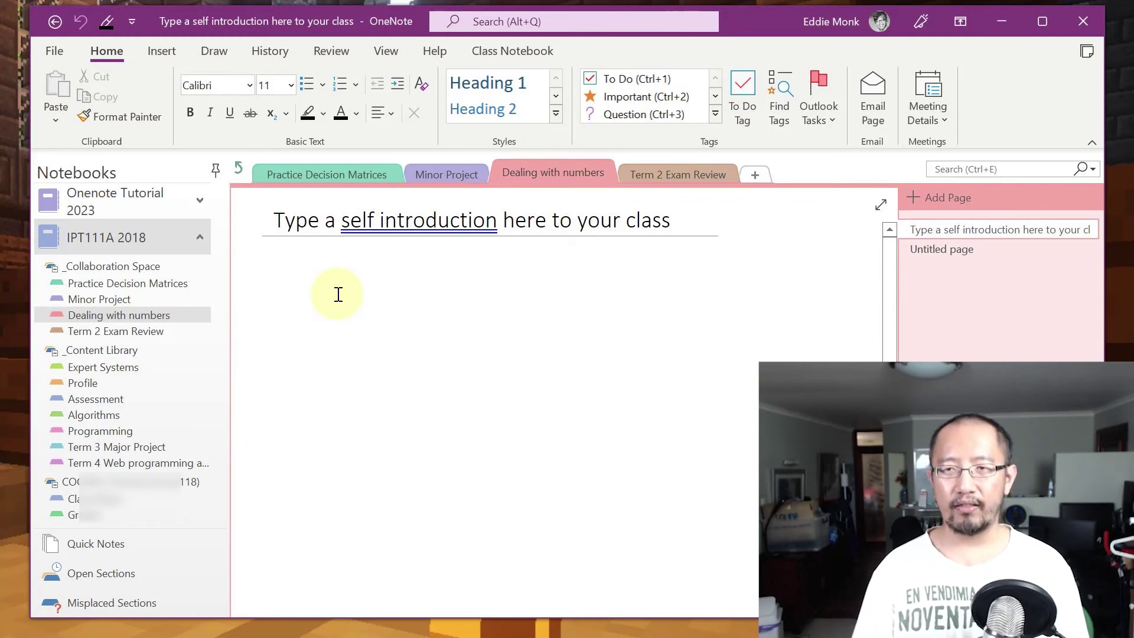
type("My name is ")
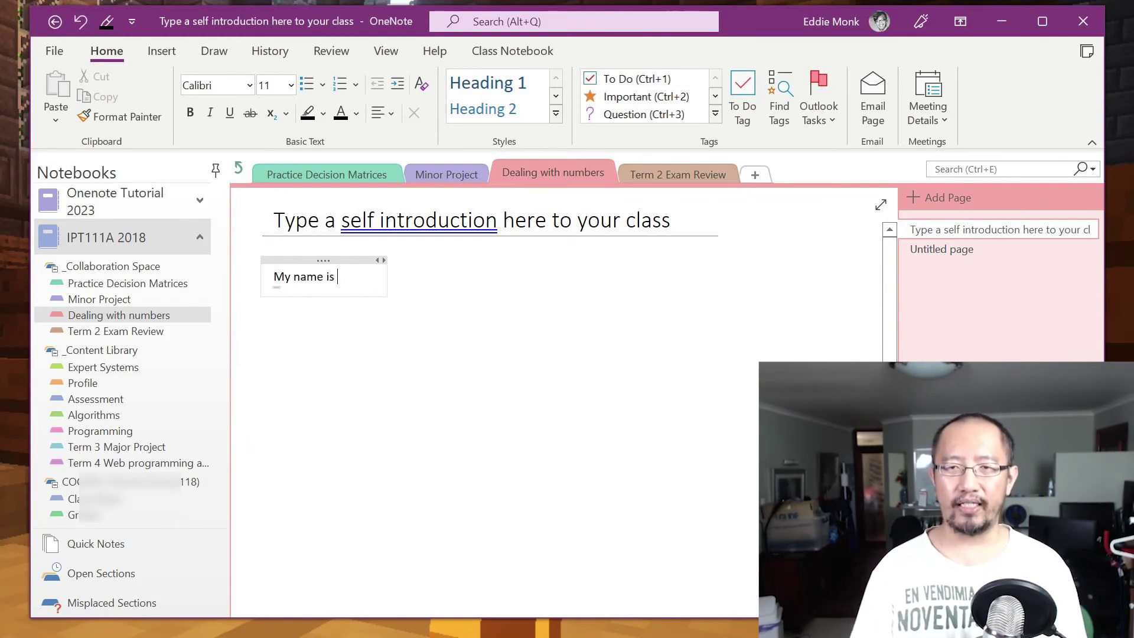
type("Eddie, what's your name.")
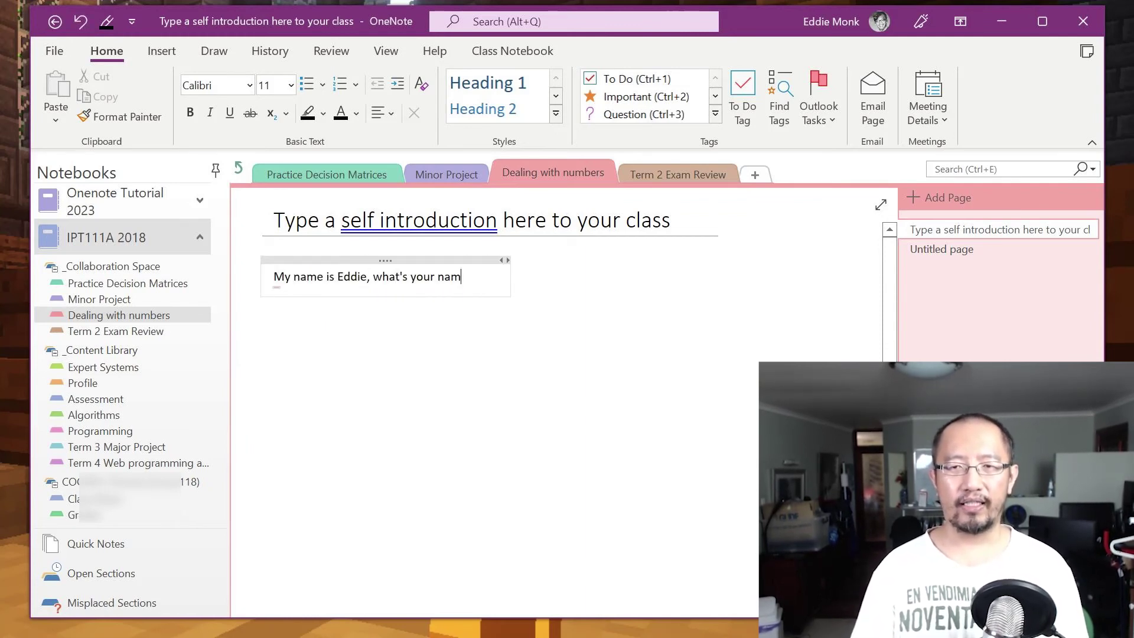
key("Return")
key("Return")
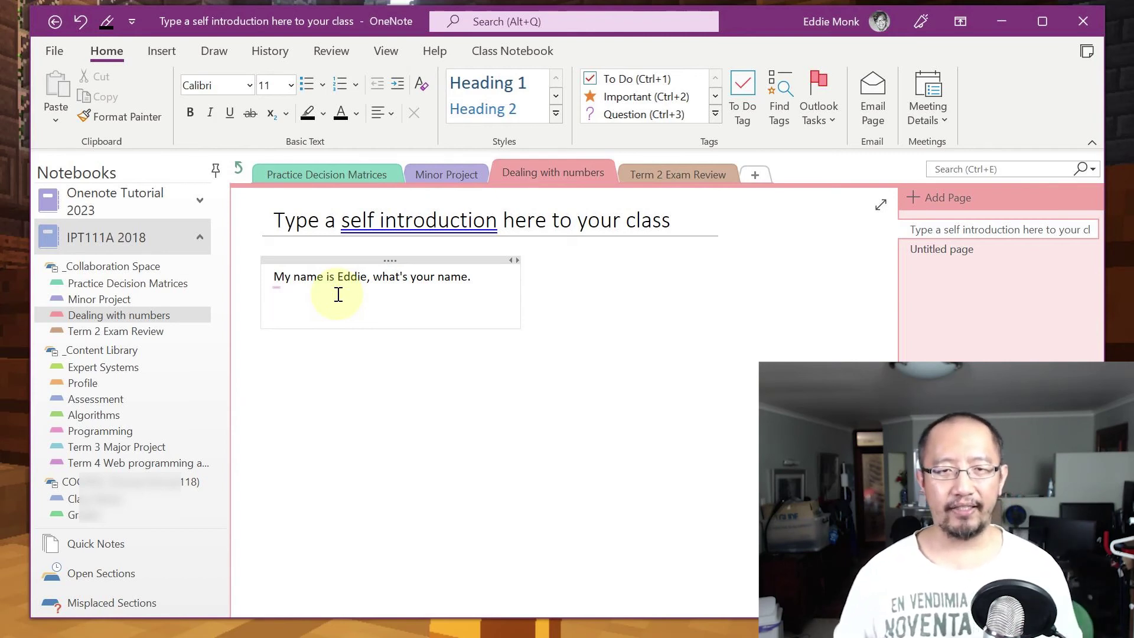
Browse Expert Systems in _Content Library and the 2022 Term 1 and Term 2 sections of Onenote Tutorial 2023, returning to Expert Systems.
left_click(123, 366)
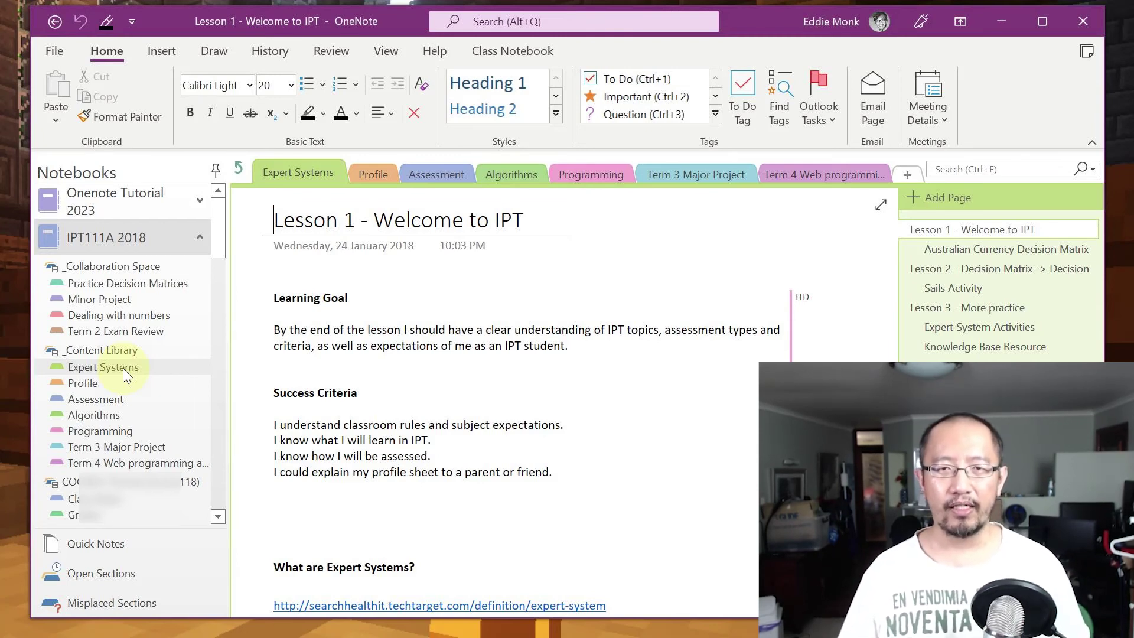
left_click(200, 201)
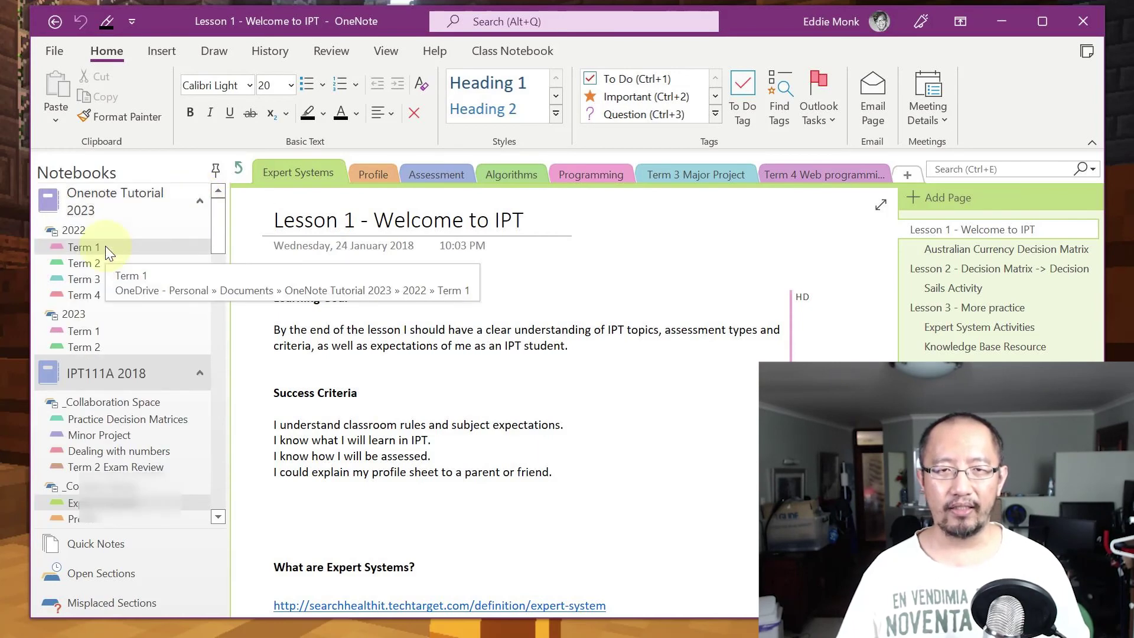
left_click(105, 247)
left_click(95, 263)
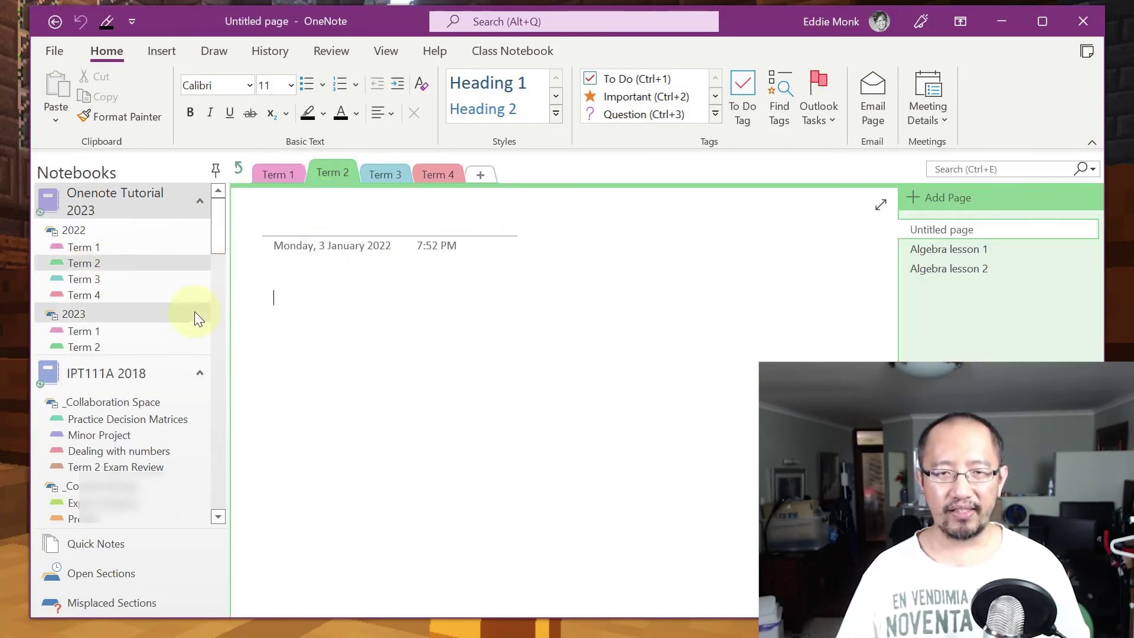
left_click(201, 202)
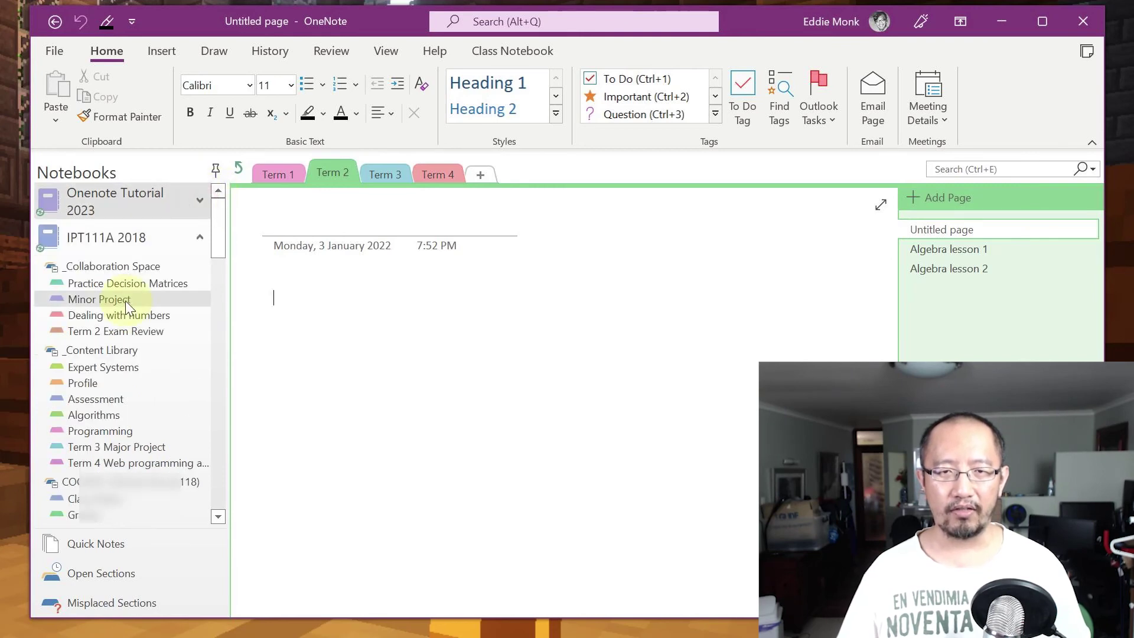
left_click(97, 369)
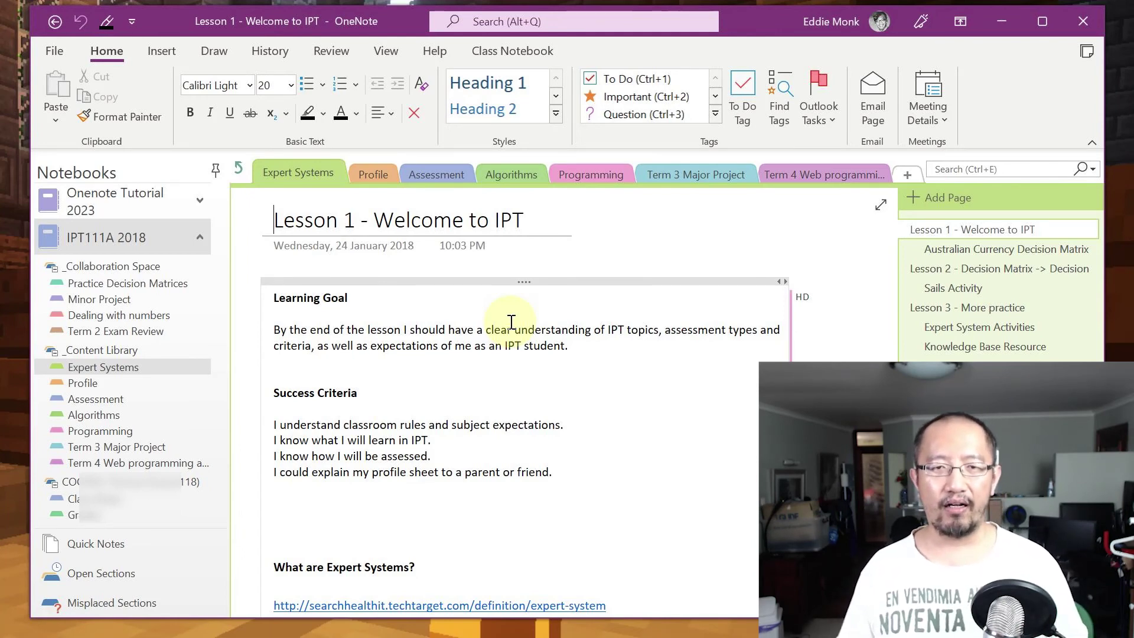
Move the Expert Systems section out of _Content Library to the top level of IPT111A 2018, and put it back into _Content Library.
left_click(82, 367)
left_click_drag(82, 367, 136, 251)
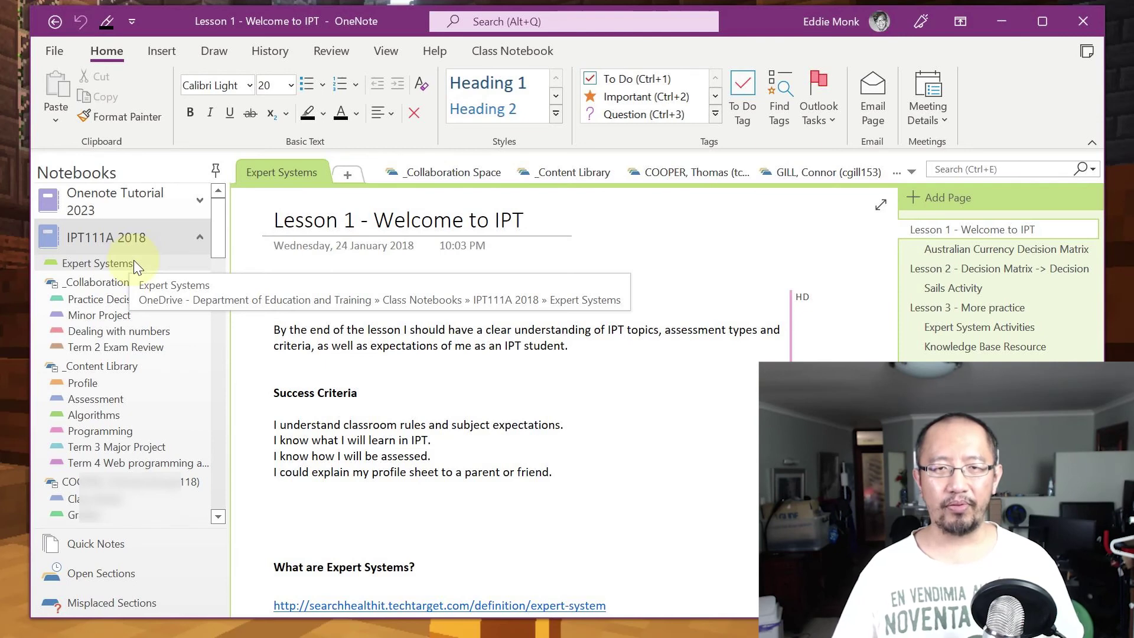
left_click_drag(134, 264, 143, 385)
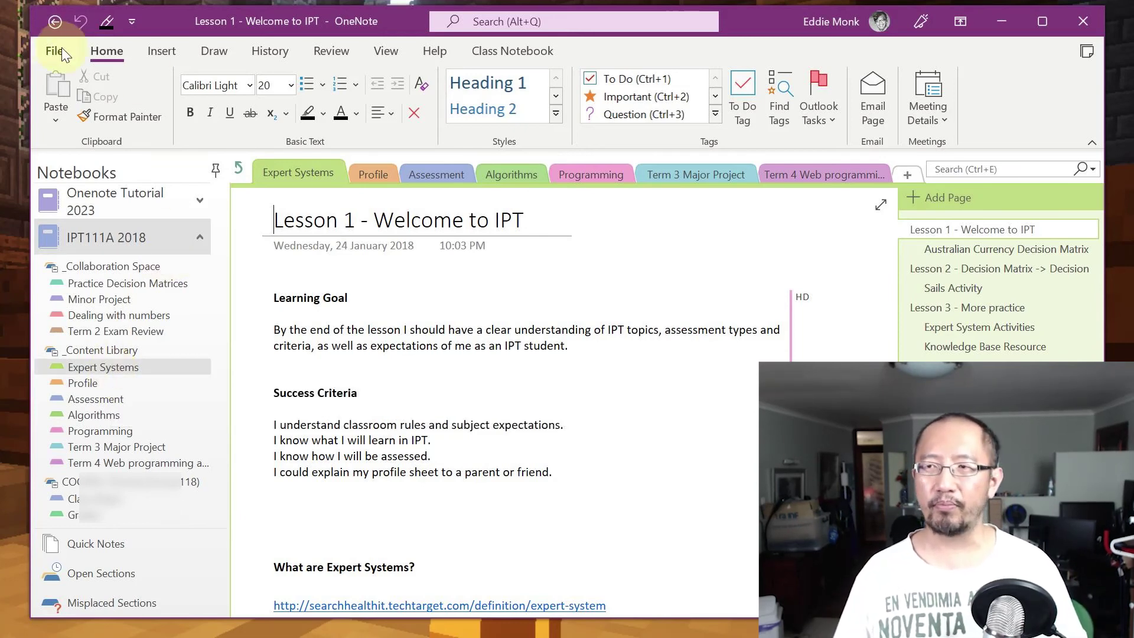
View the sharing options of the IPT111A 2018 notebook and return to the Lesson 1 page.
right_click(119, 244)
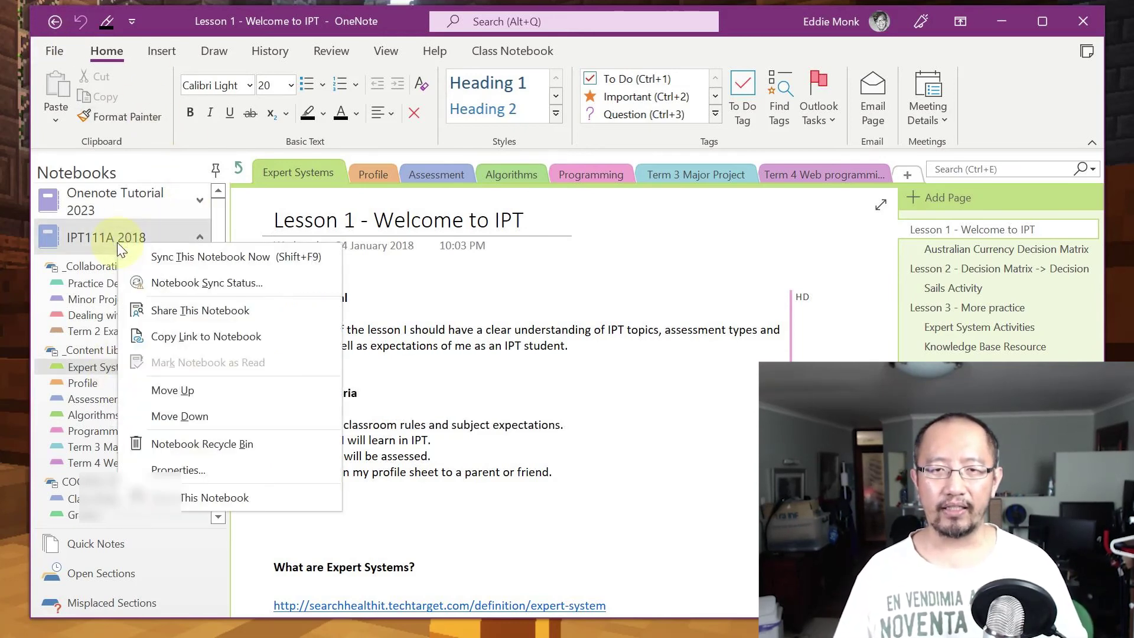
left_click(188, 312)
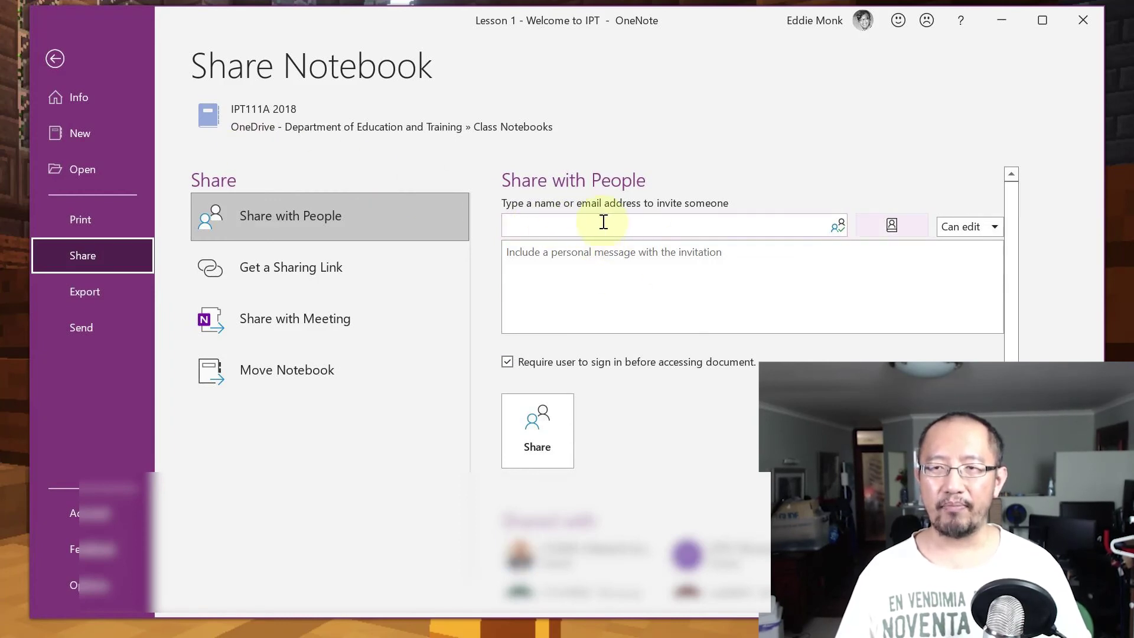
left_click(57, 55)
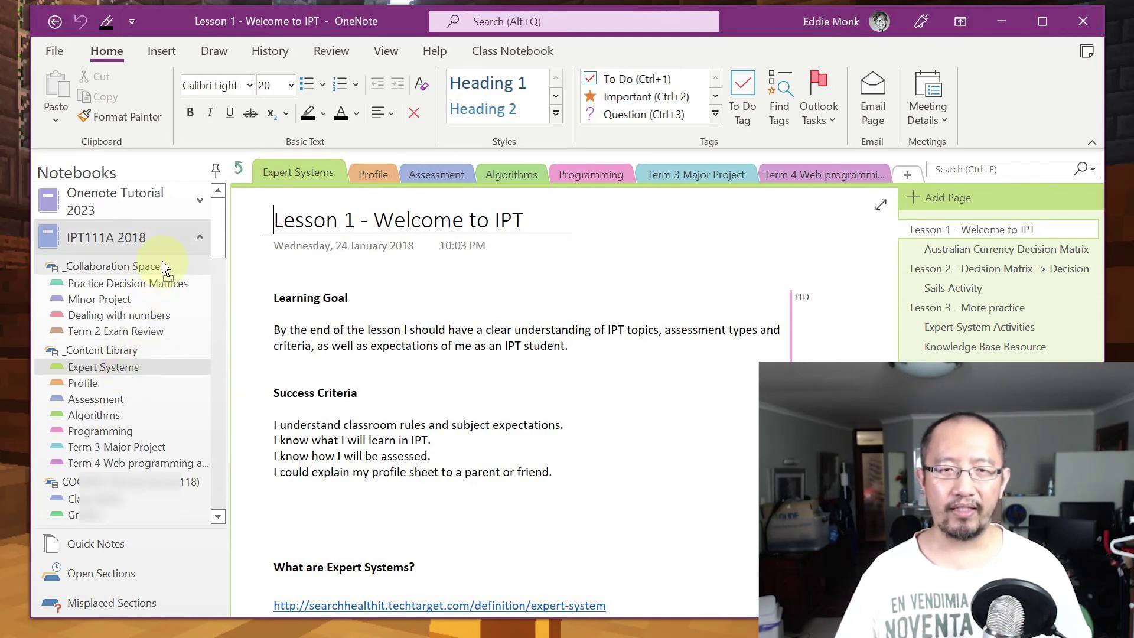
Move the Expert Systems section to the top level of IPT111A 2018, look over the student section groups and bring up the Class Notebook commands.
left_click_drag(161, 244, 162, 246)
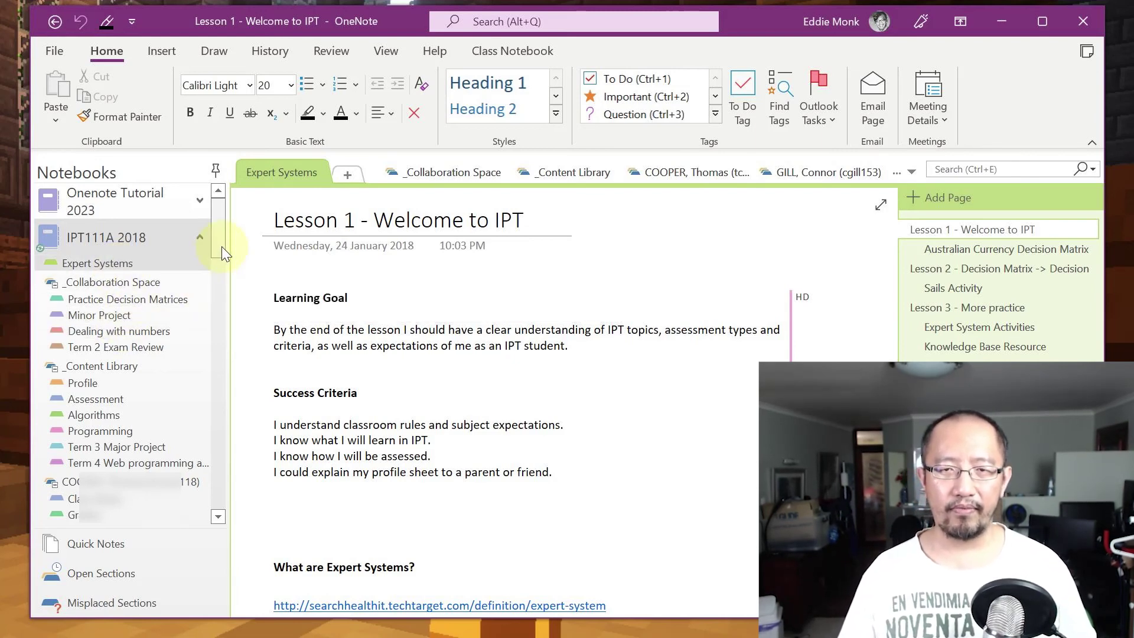
left_click_drag(222, 247, 225, 284)
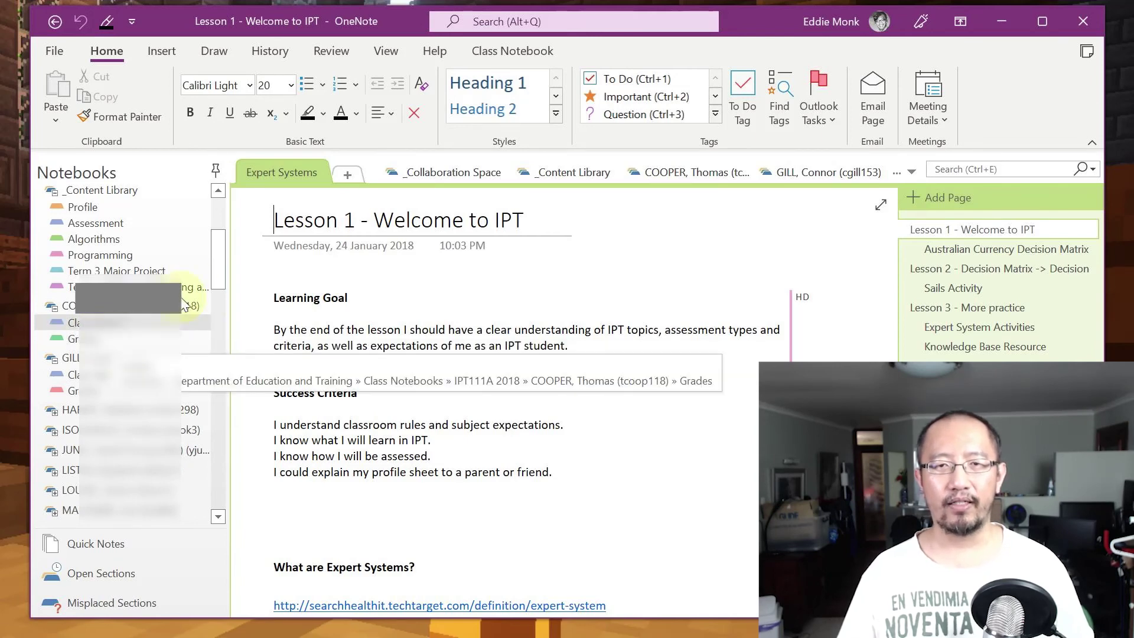
left_click_drag(216, 261, 210, 225)
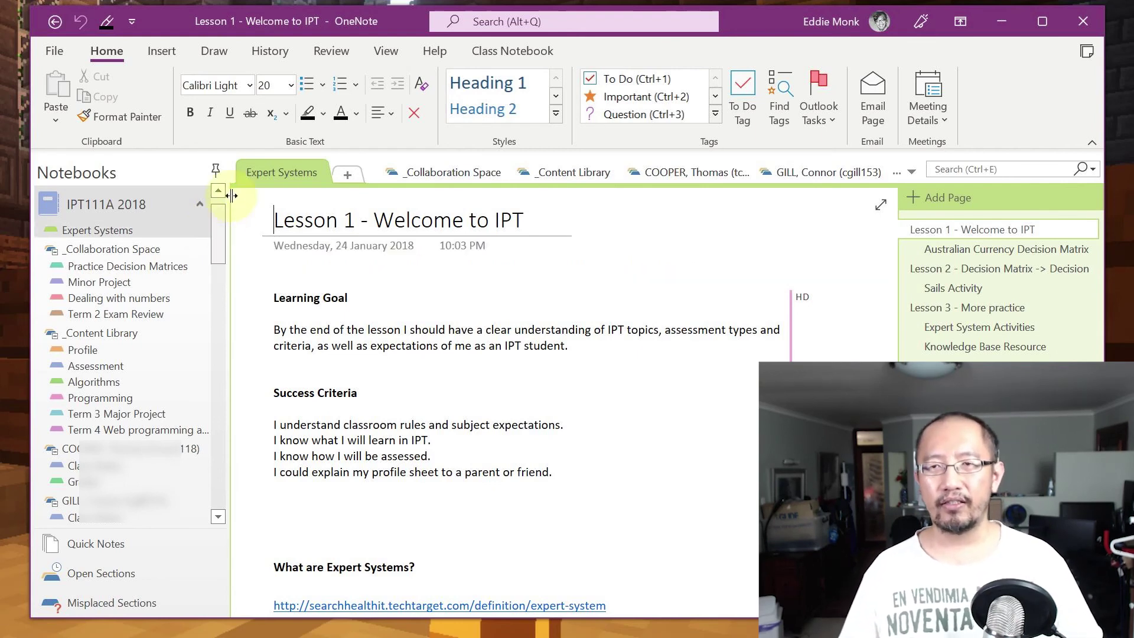
left_click(504, 50)
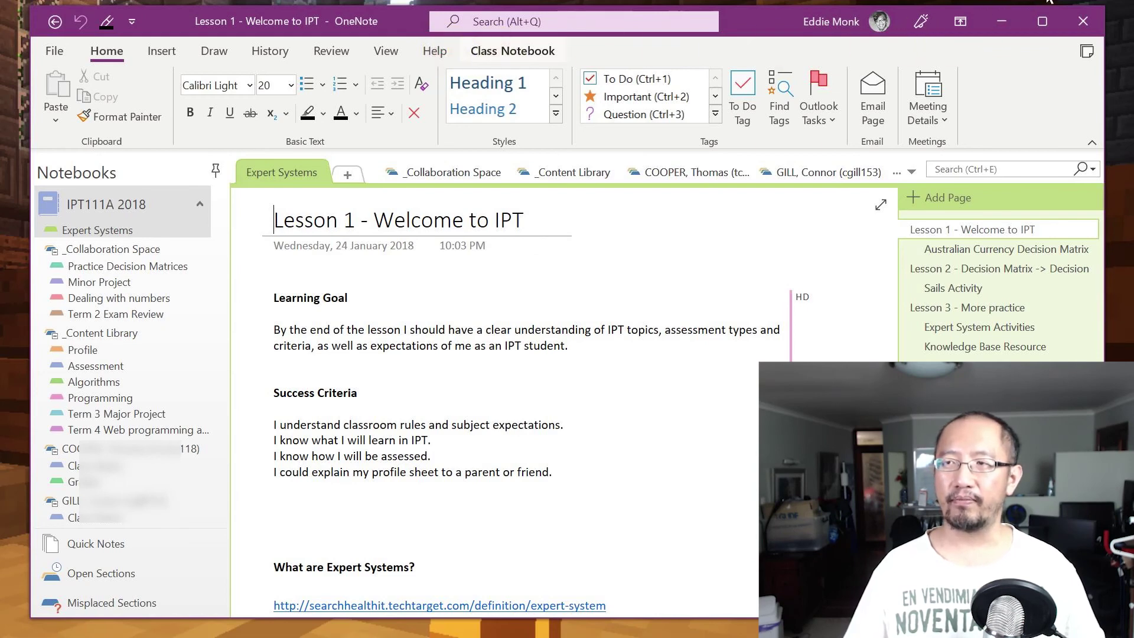
left_click(507, 53)
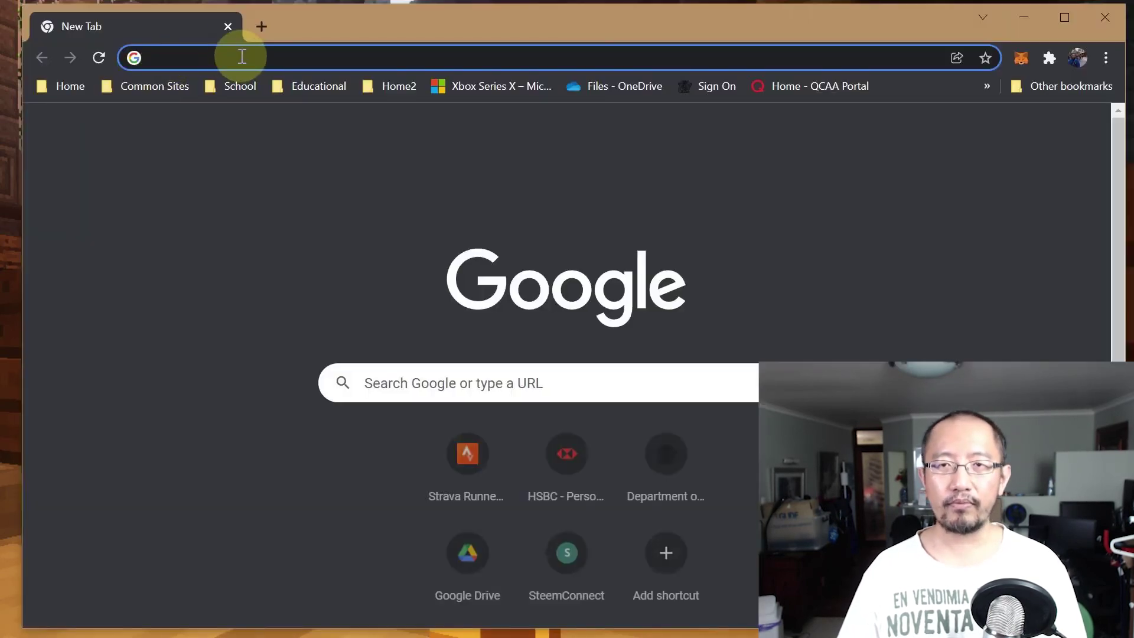
Switch to Chrome, go to teams.microsoft.com, and sign in through the Managed Internet Service page, agreeing to the conditions of use.
left_click(242, 56)
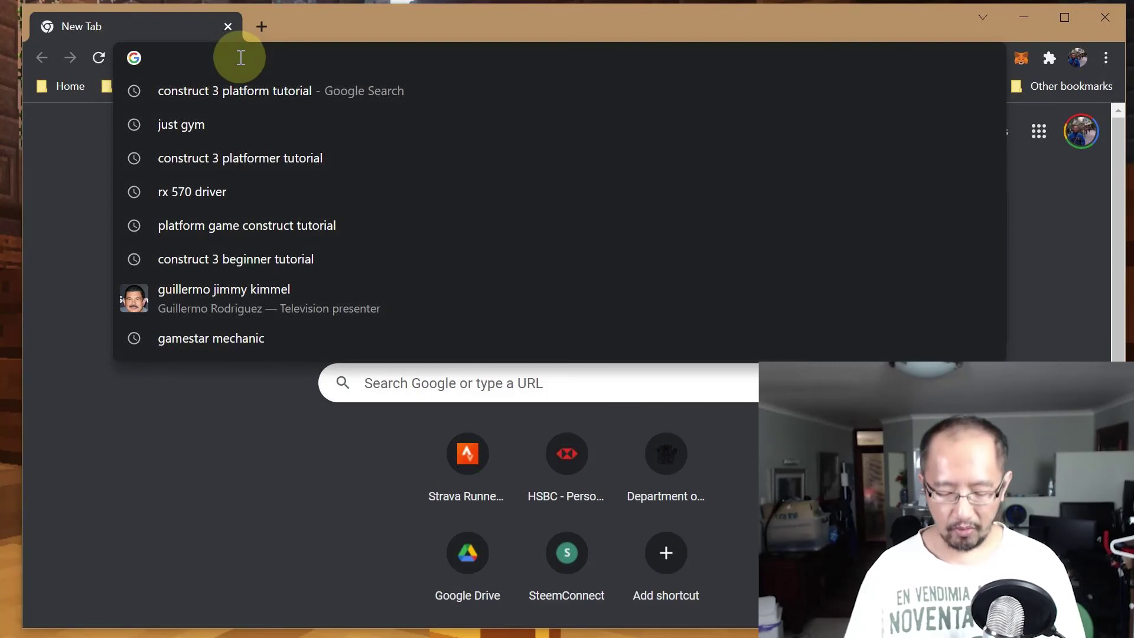
type("teams.micros")
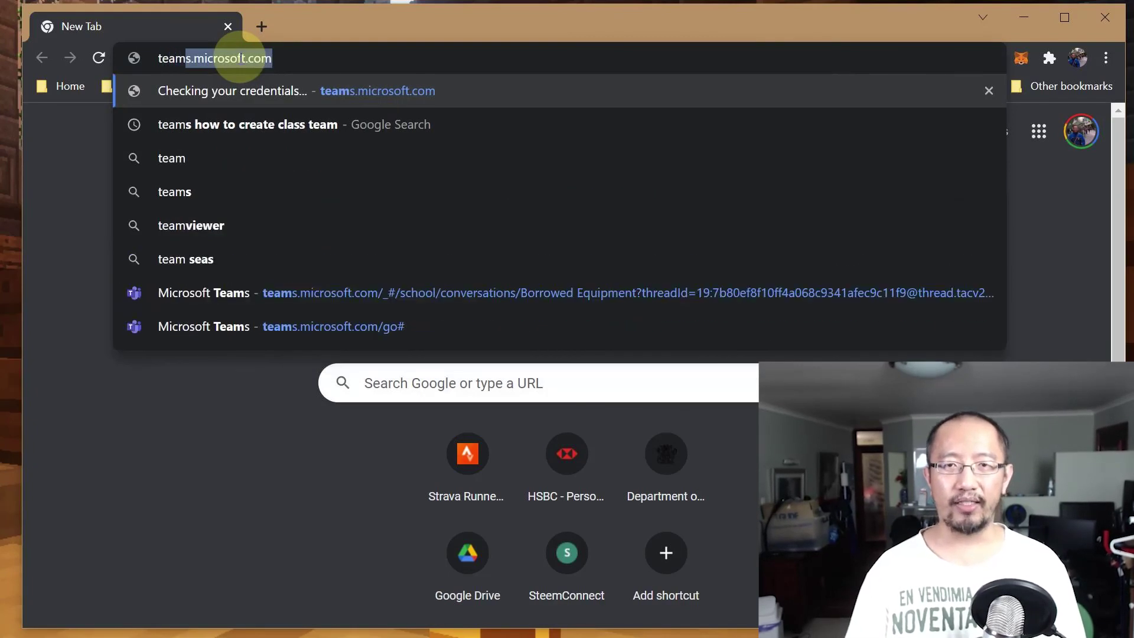
type("oft.com")
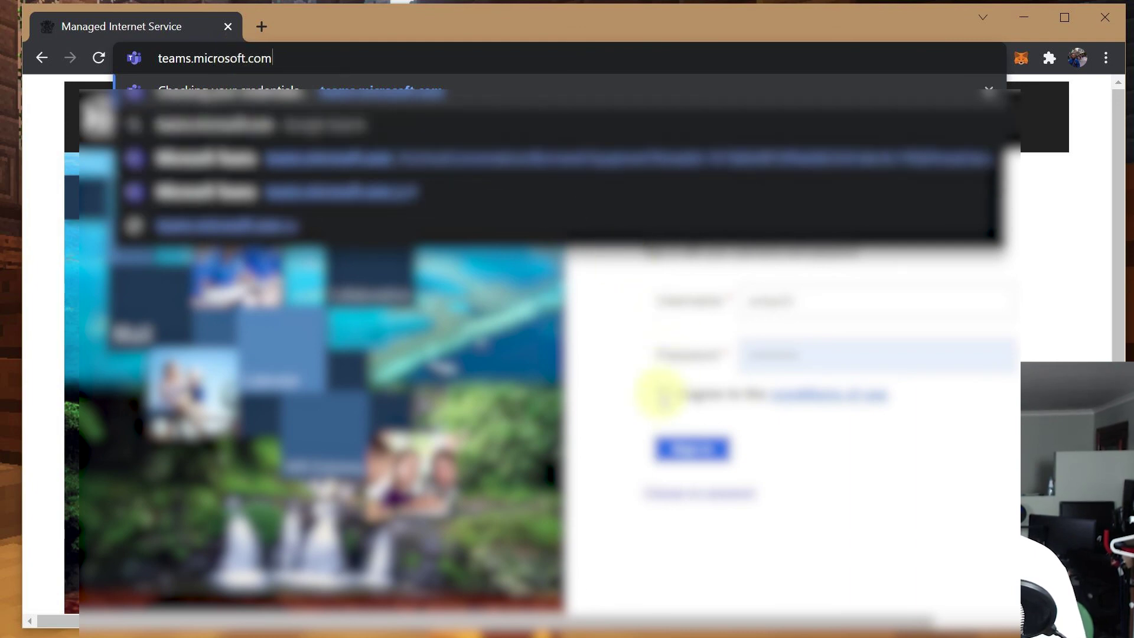
left_click(662, 394)
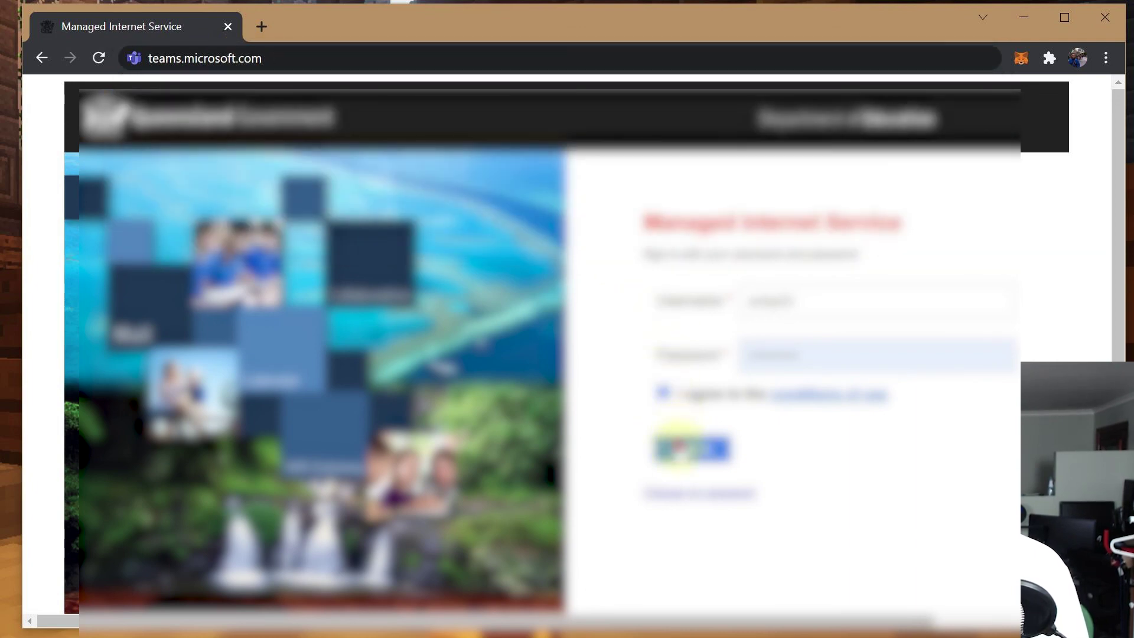
left_click(691, 449)
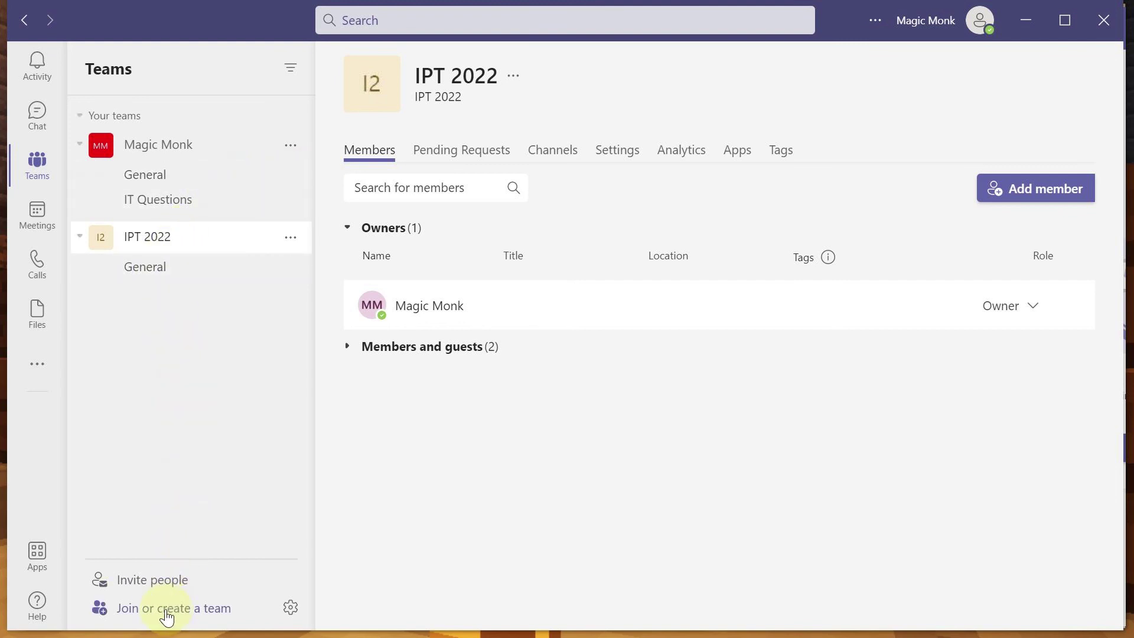
Create a private team from scratch named Test Class, without adding any members.
left_click(165, 614)
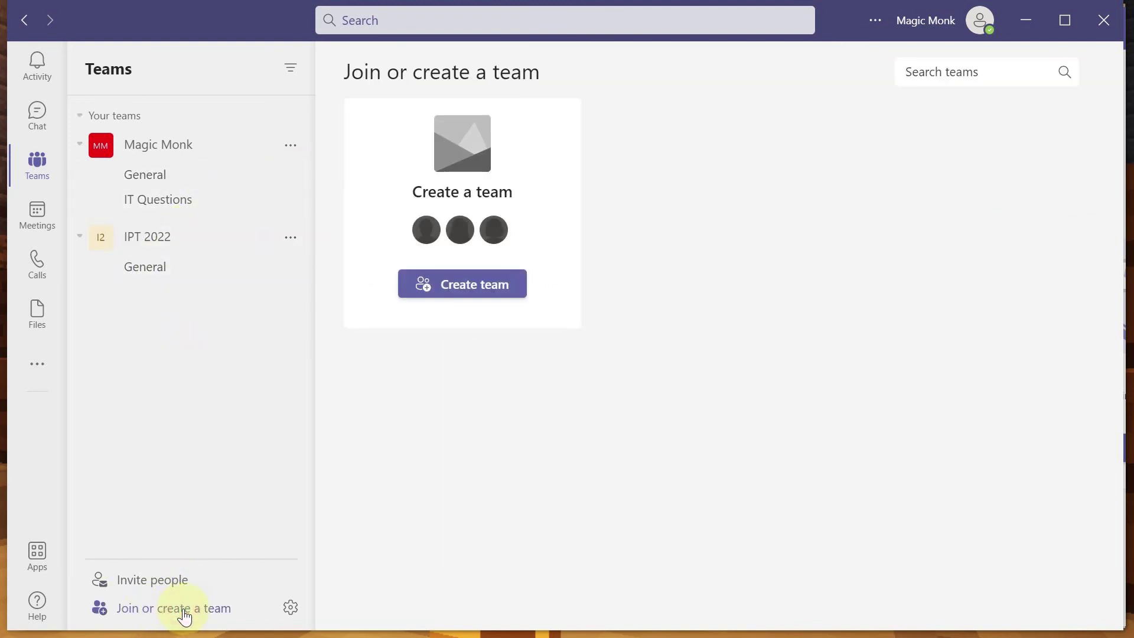
left_click(452, 284)
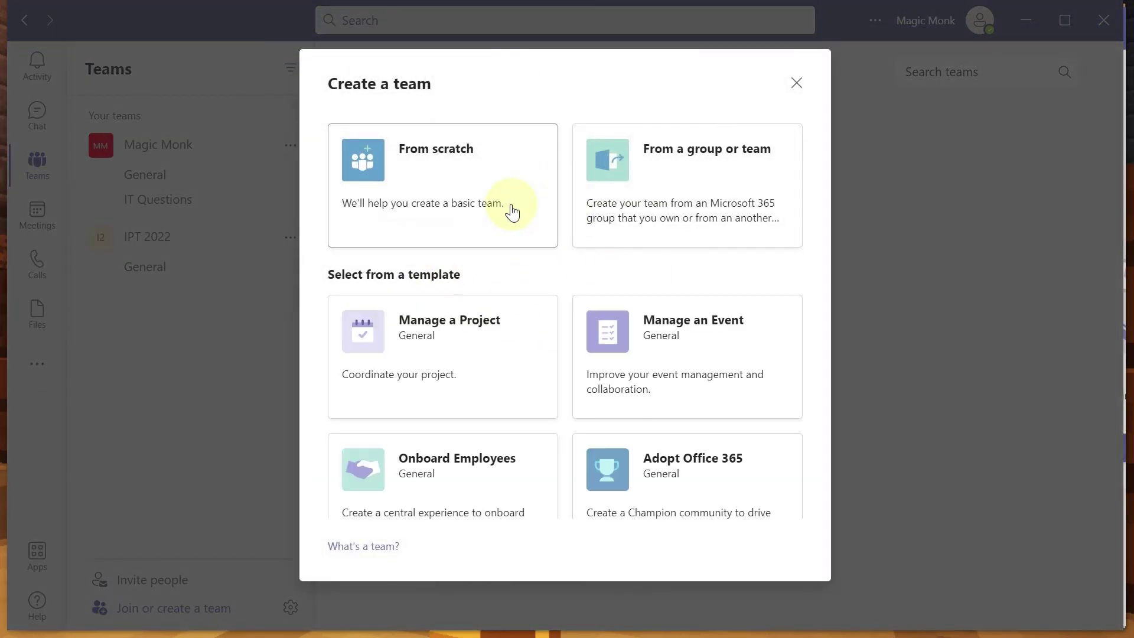
left_click_drag(825, 195, 800, 188)
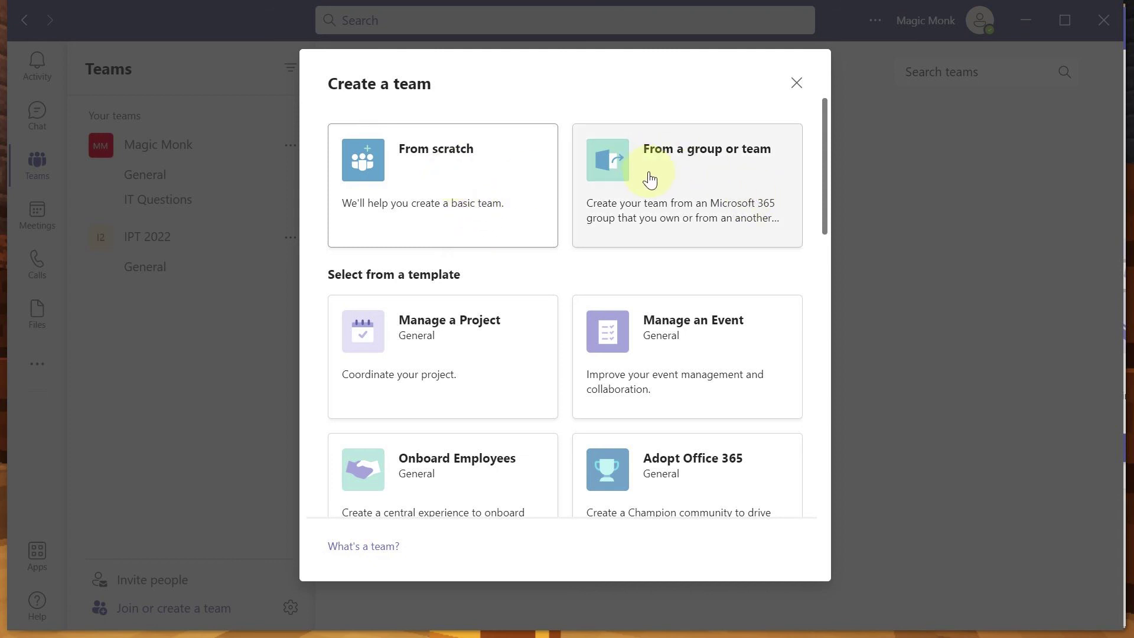
left_click(476, 185)
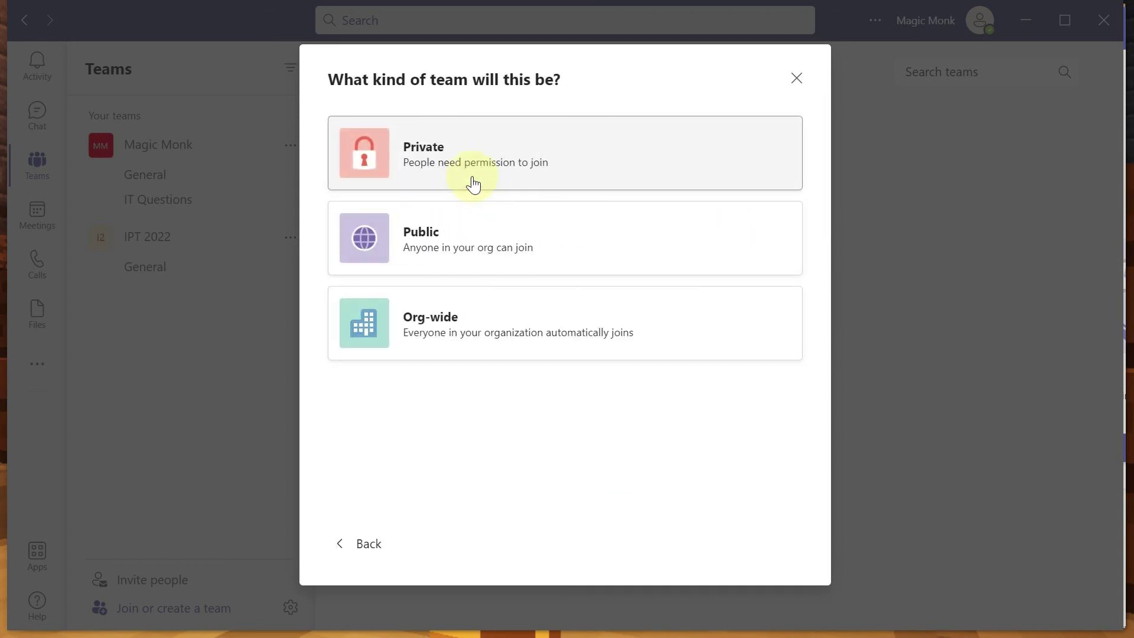
left_click(454, 142)
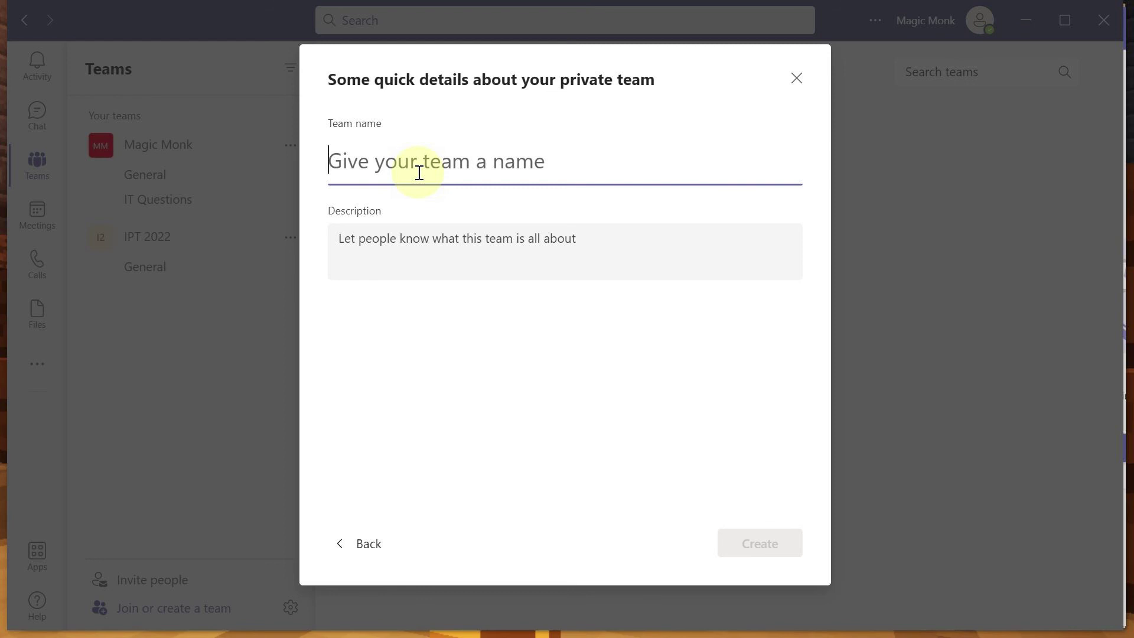
type("Test Class")
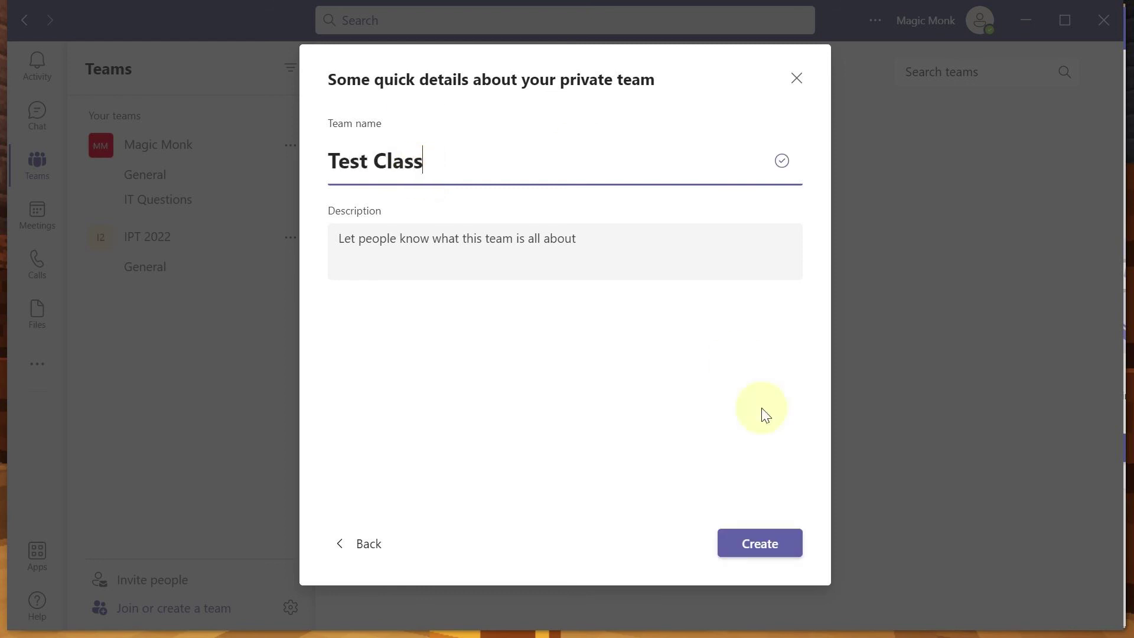
left_click(762, 541)
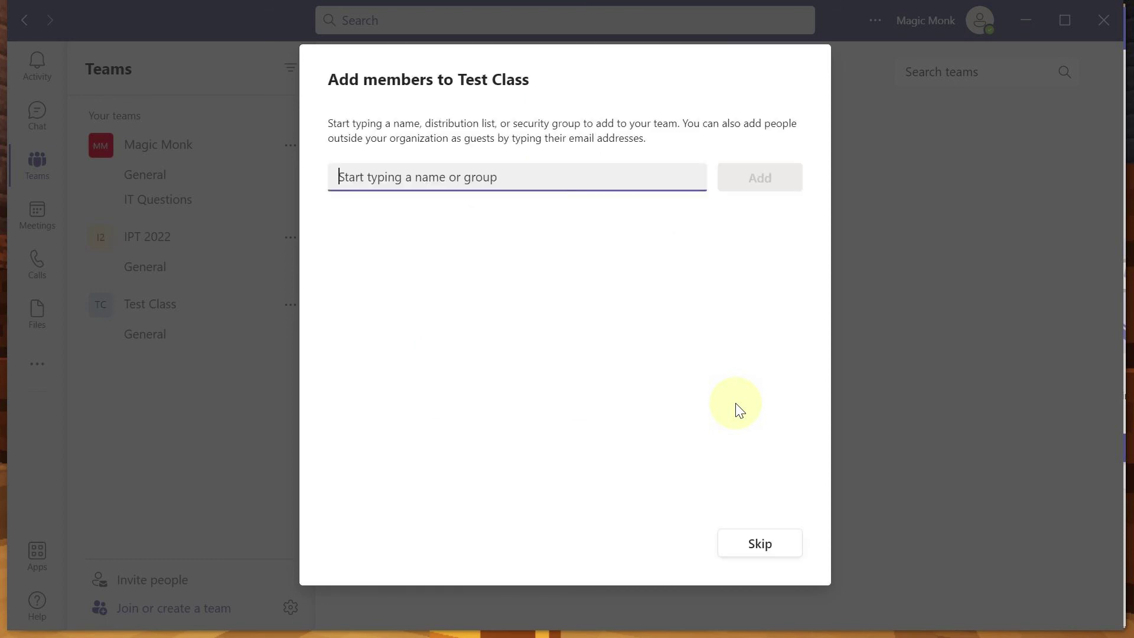
left_click(760, 542)
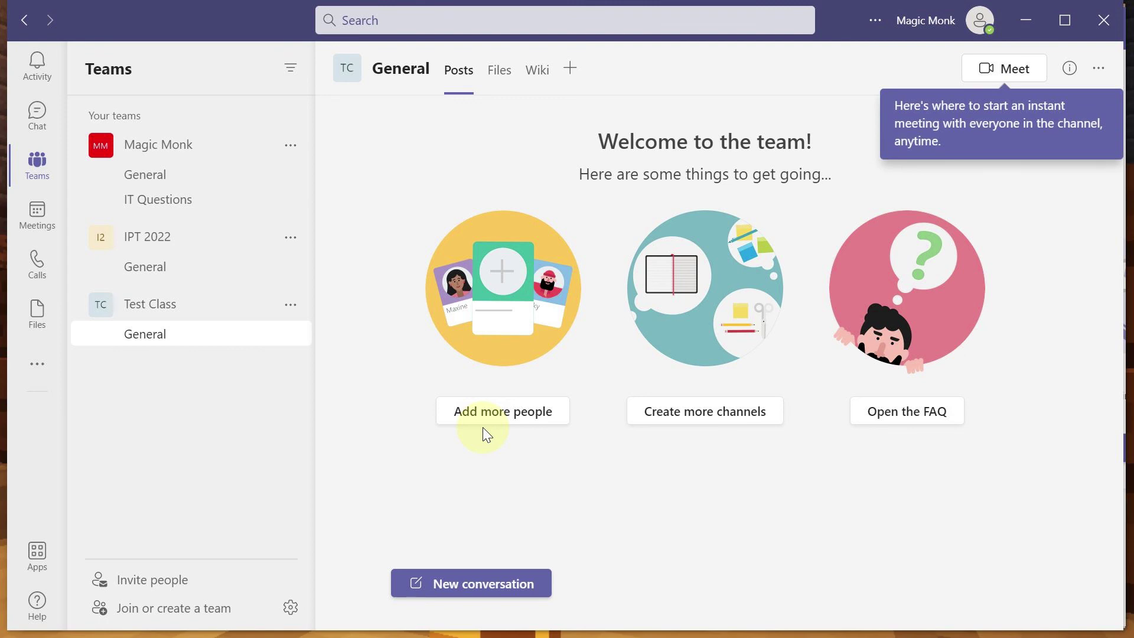
Open team management for Test Class and examine its Members and guests list.
right_click(229, 305)
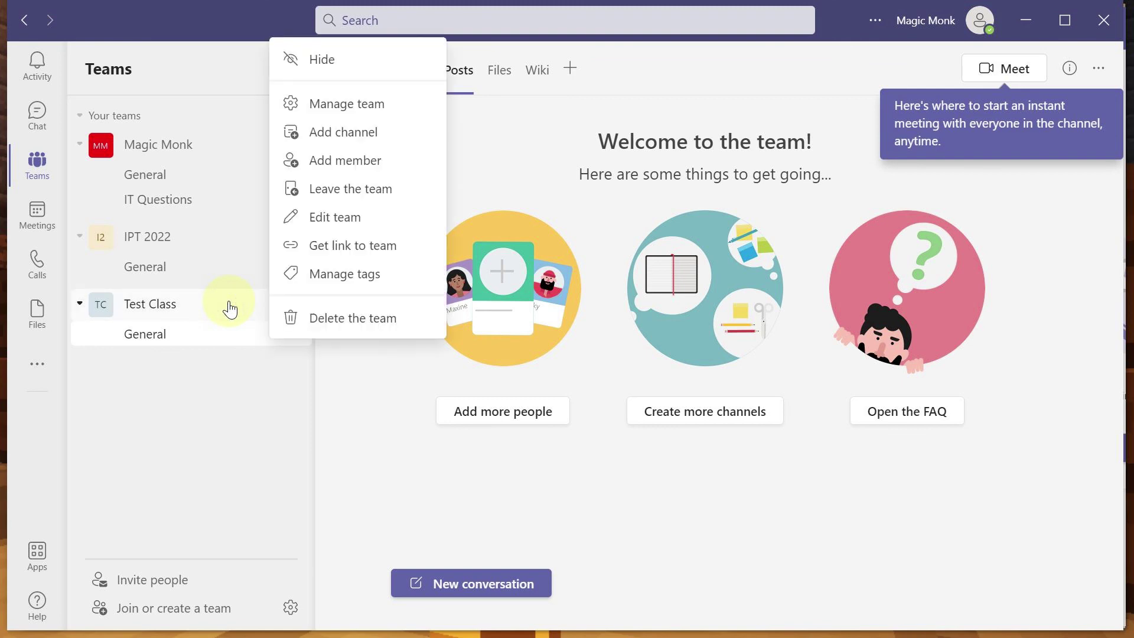
left_click(399, 105)
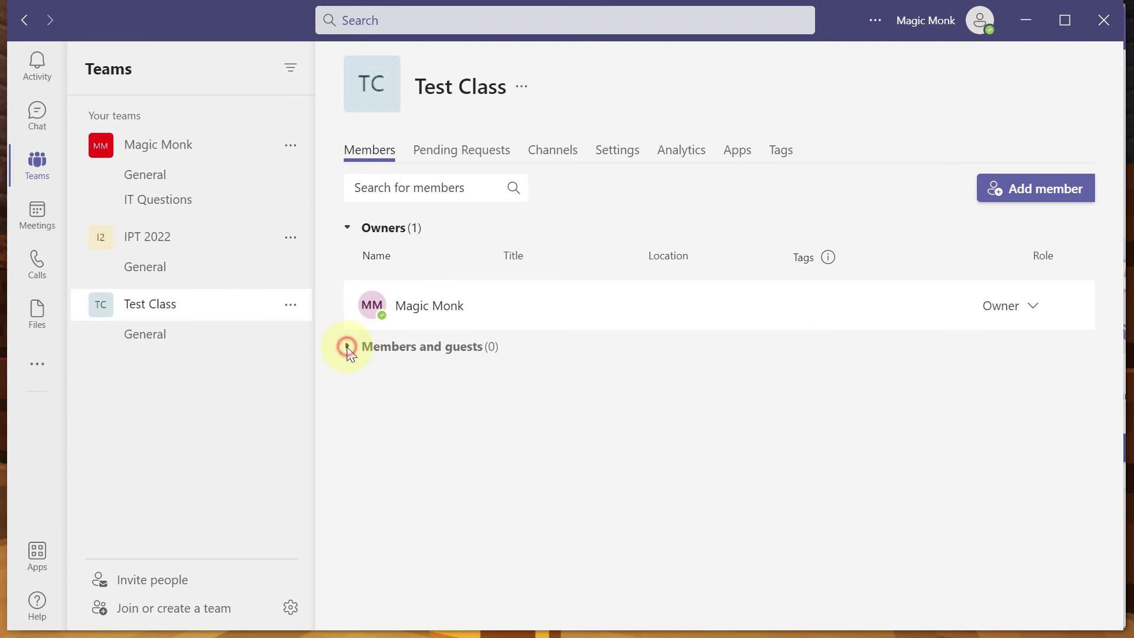
left_click(357, 353)
left_click(356, 353)
left_click(379, 354)
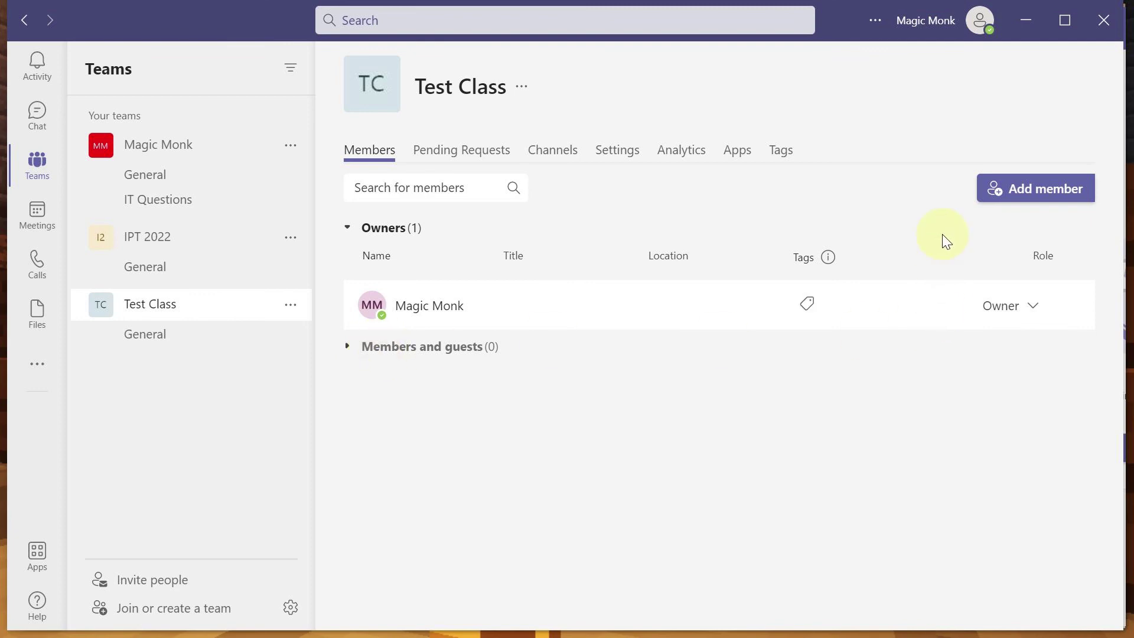
Add two people to the Test Class team as members and expand the Members and guests list.
left_click(1026, 191)
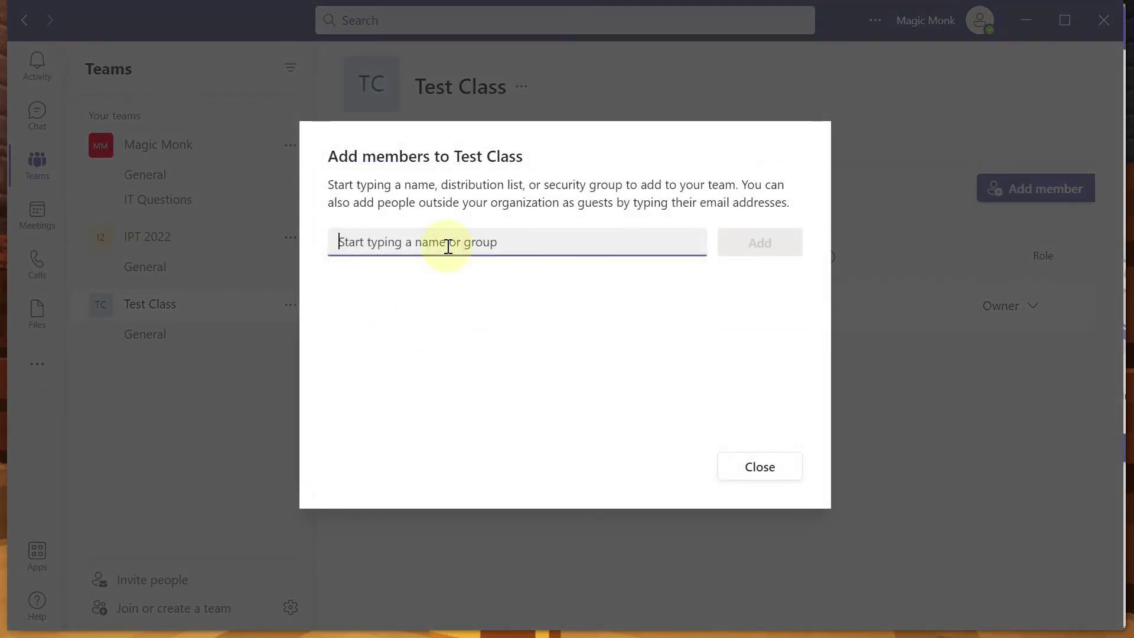
type("andrew")
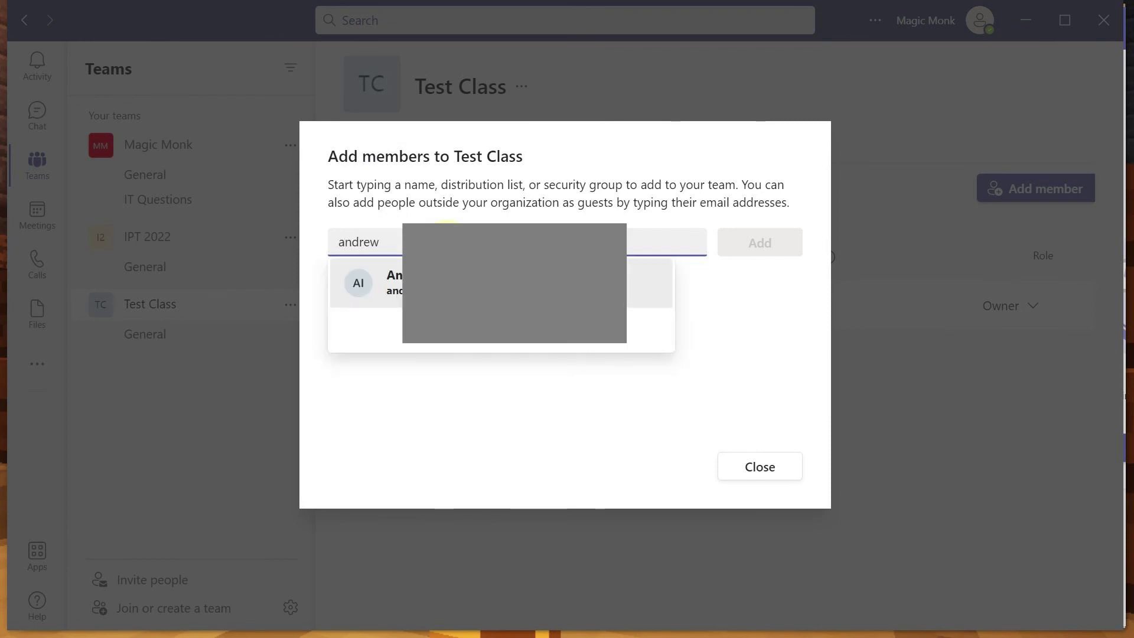
key("Return")
left_click(767, 241)
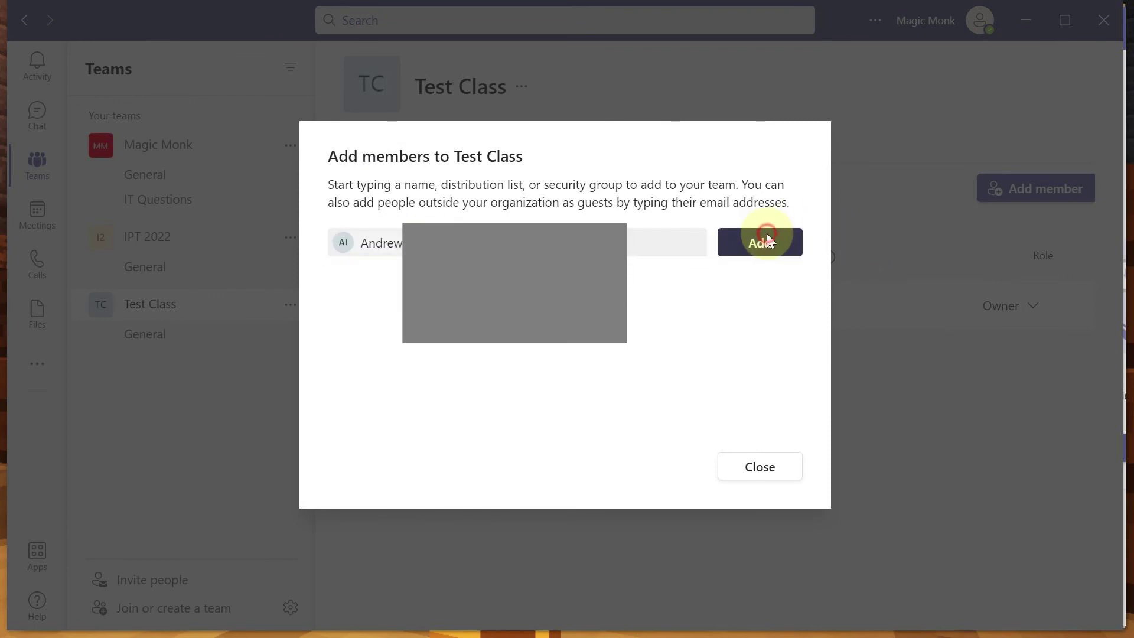
left_click(473, 226)
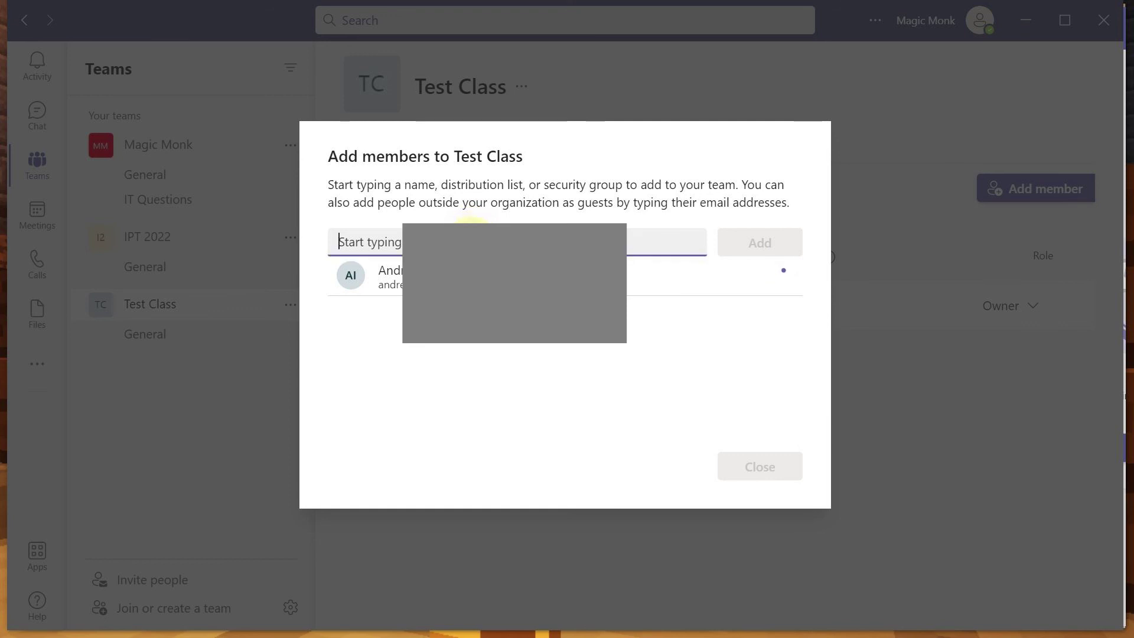
type("gareth")
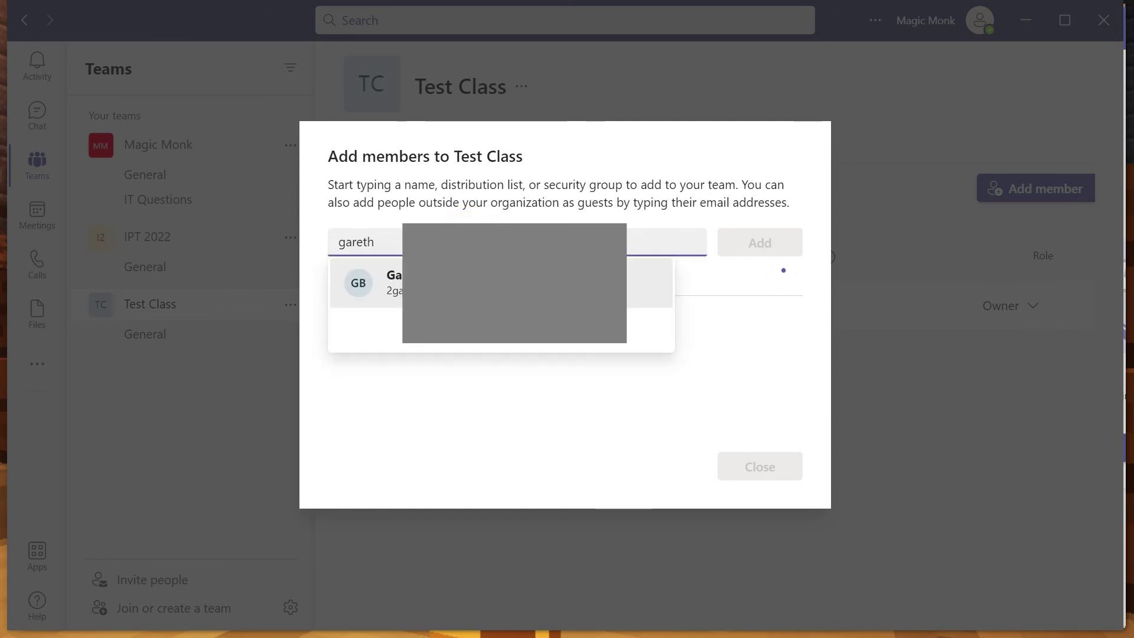
key("Return")
left_click(774, 244)
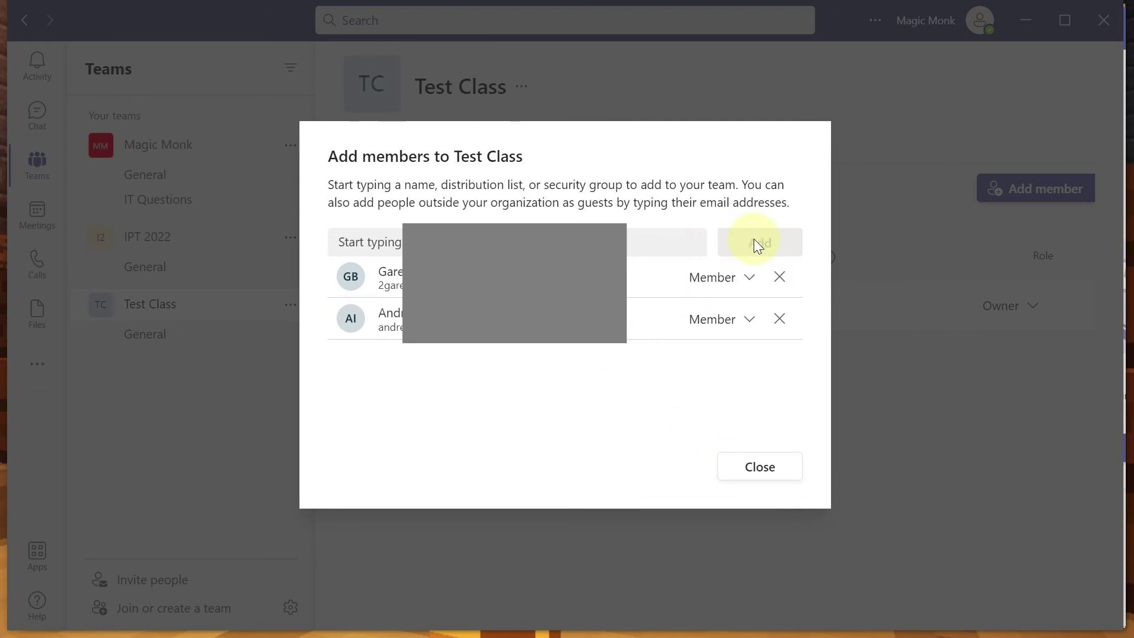
left_click(768, 466)
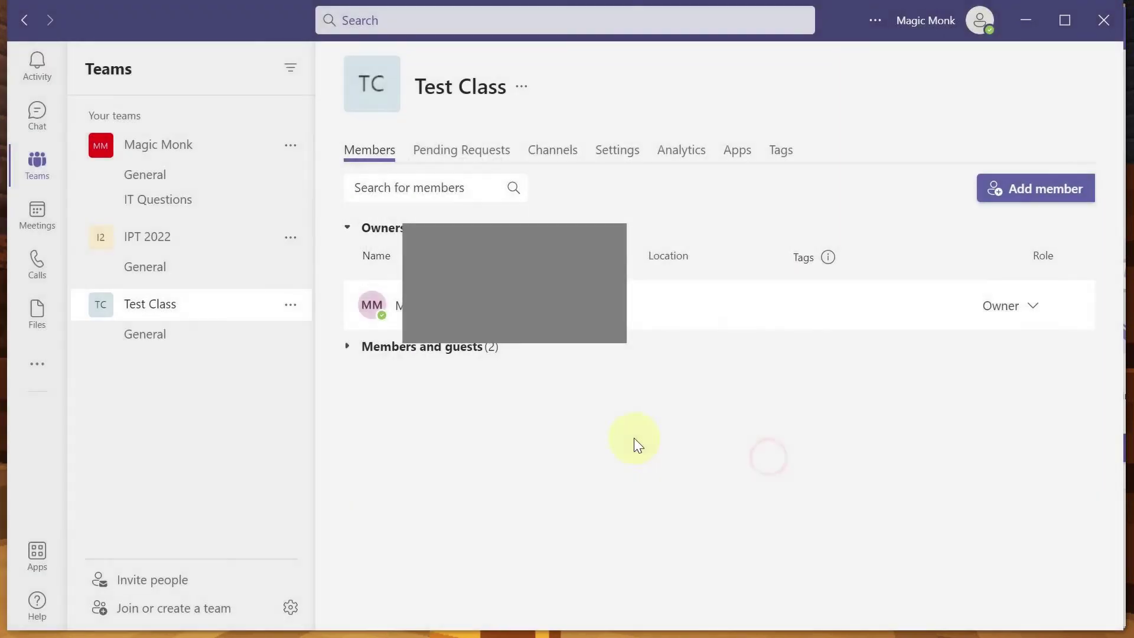
left_click(348, 346)
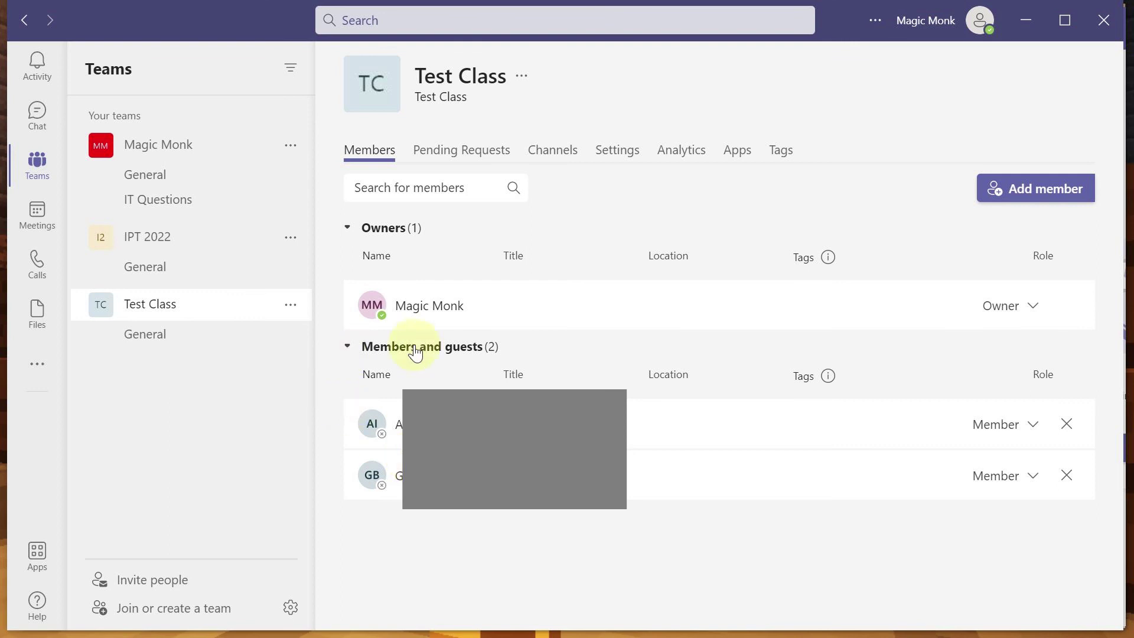
Switch to Chrome, start the class notebook setup from the Year 11 ICT team's General channel, and open the notebook in the desktop app.
left_click(1026, 26)
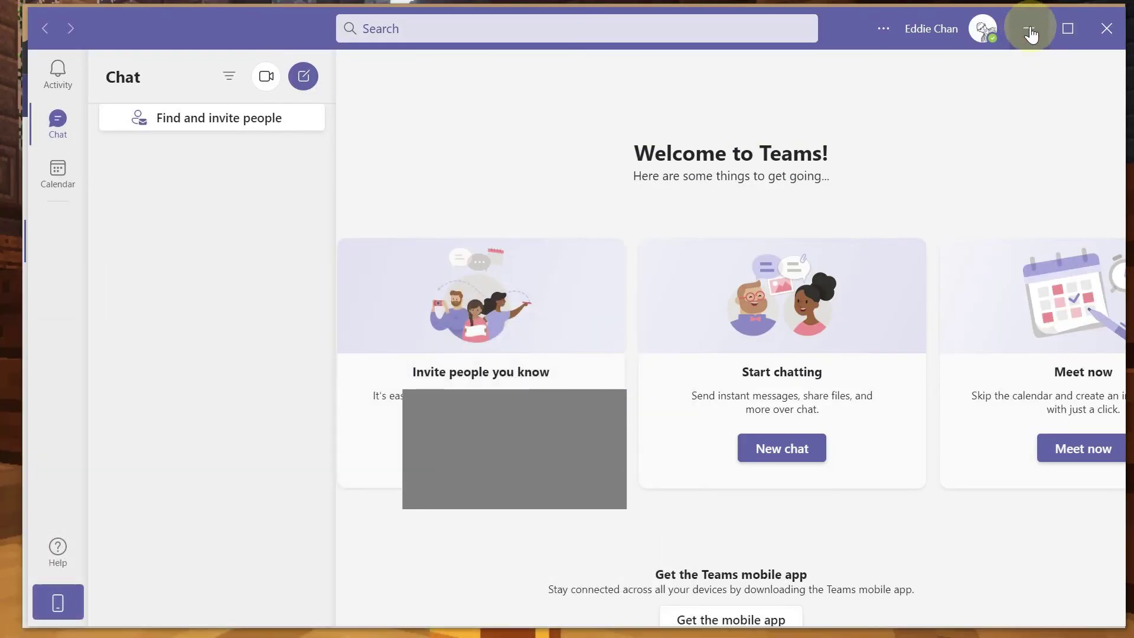
left_click(1030, 29)
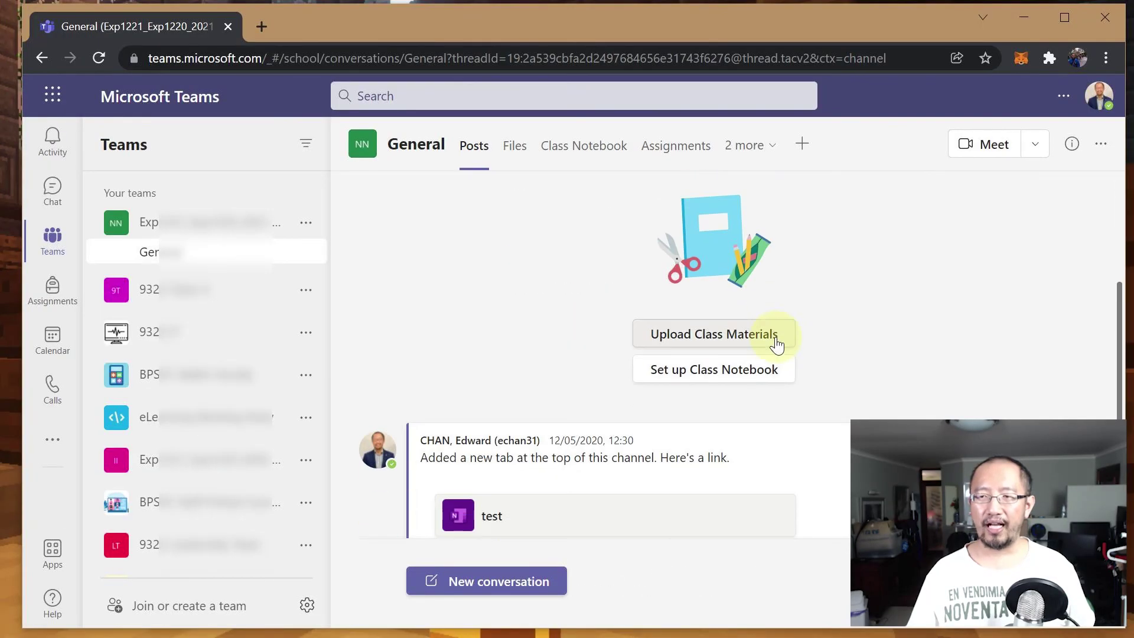
left_click_drag(1123, 305, 1120, 329)
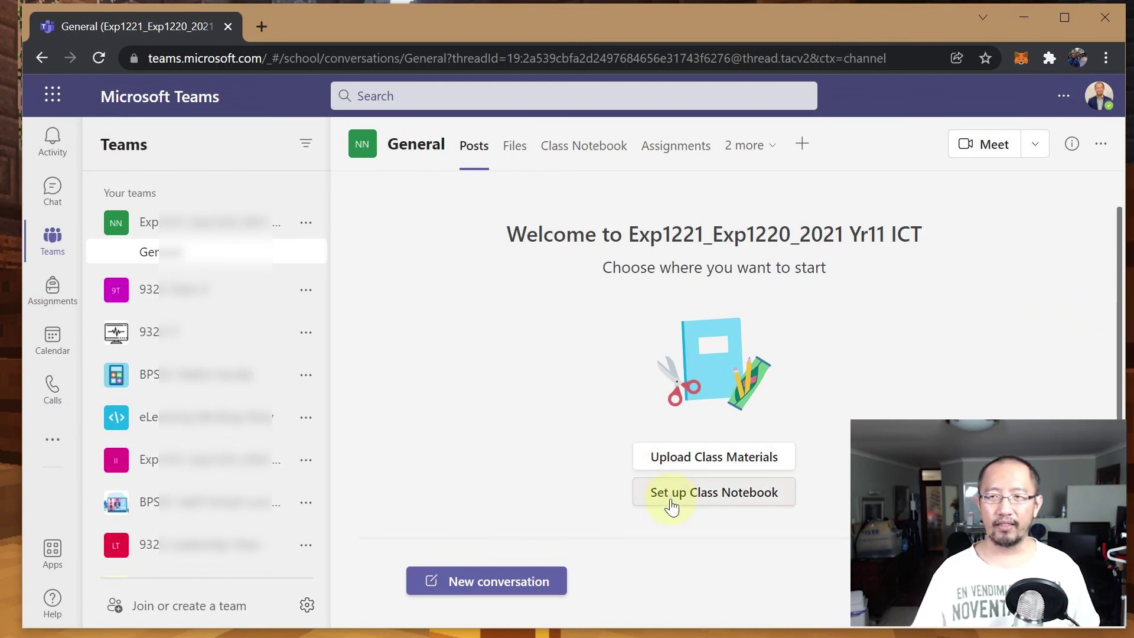
left_click(673, 497)
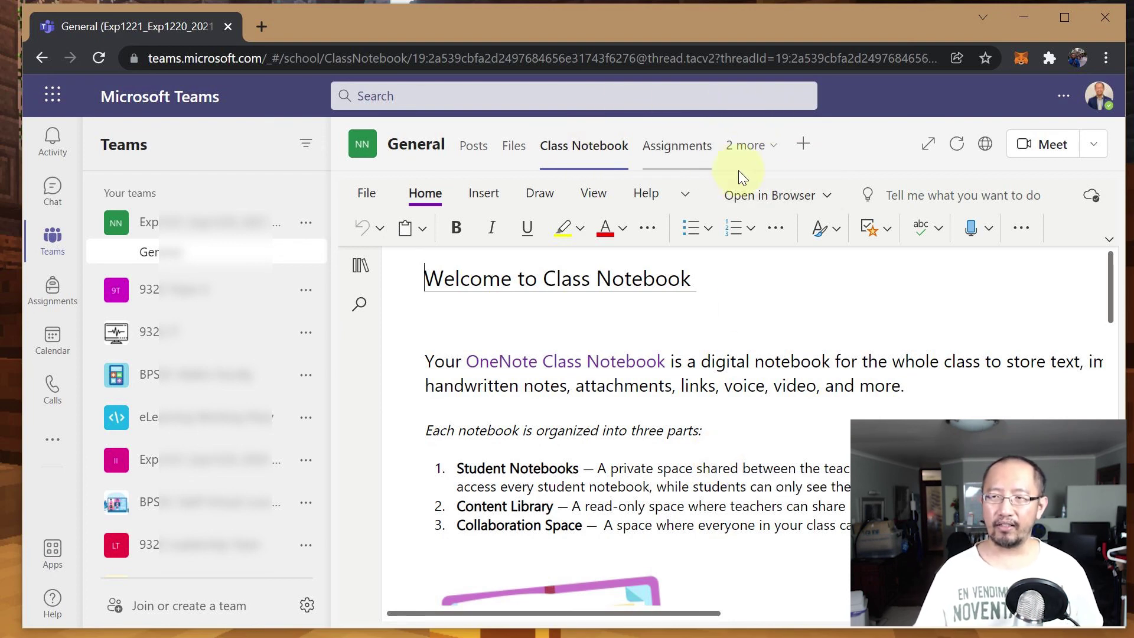
left_click(819, 195)
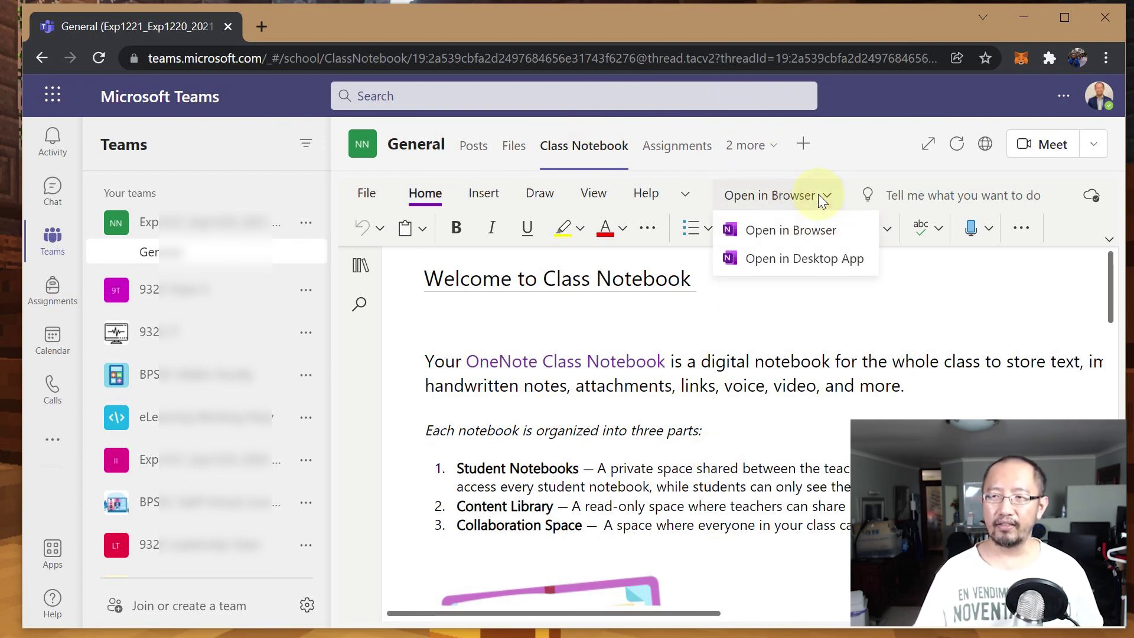
left_click(795, 259)
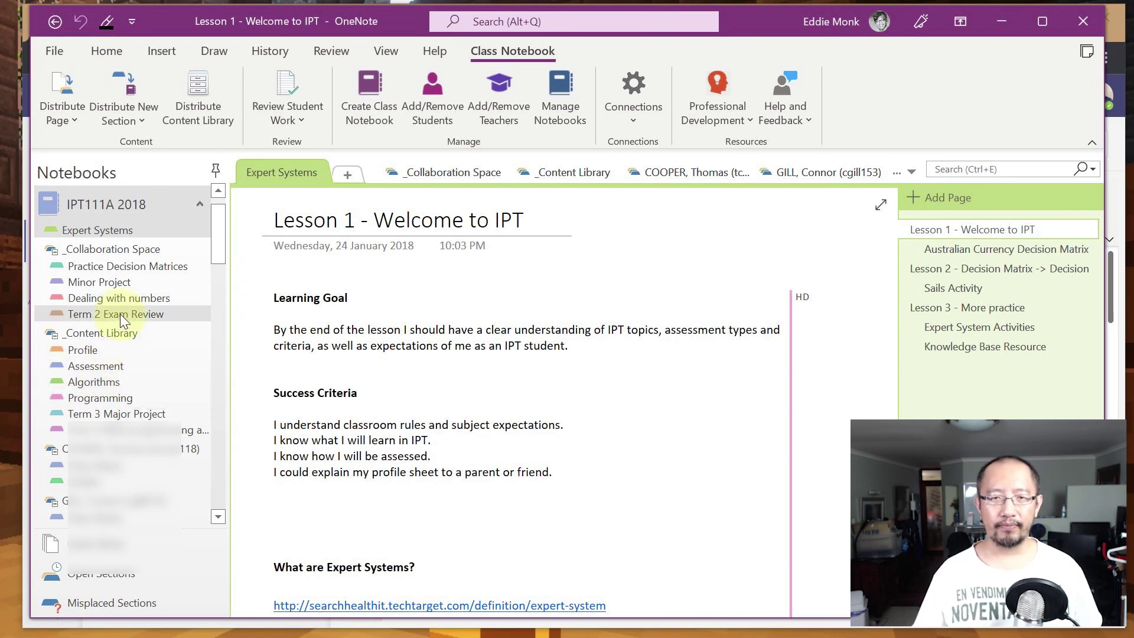
Open the Algorithms pre-test in the IPT111A 2018 Content Library and examine the page distribution options.
left_click(108, 384)
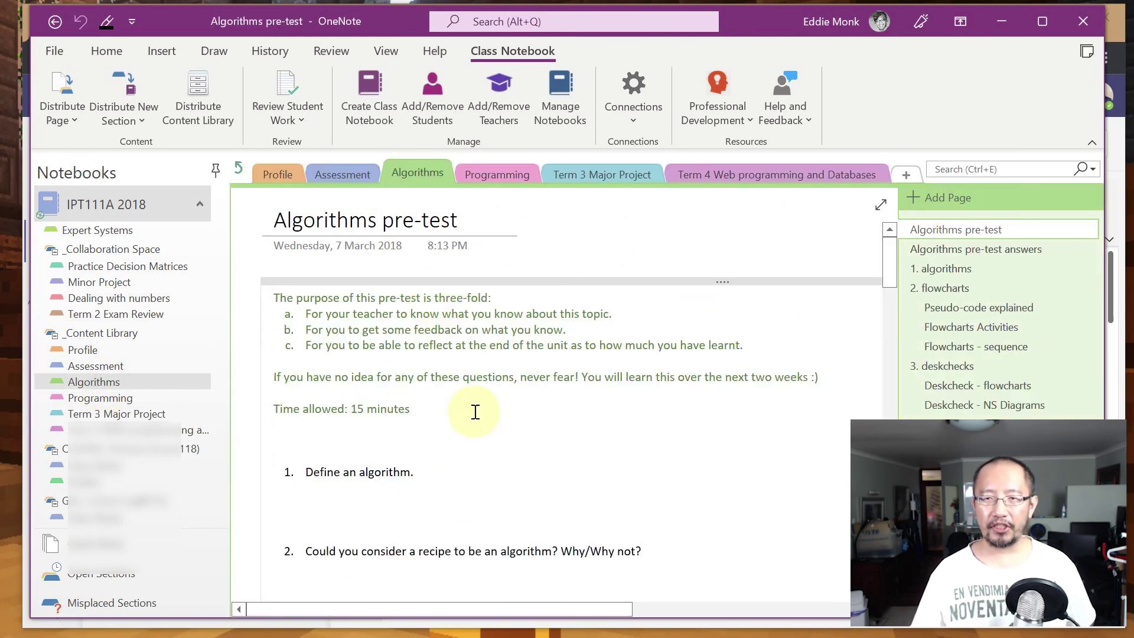
scroll(475, 410, "down", 4)
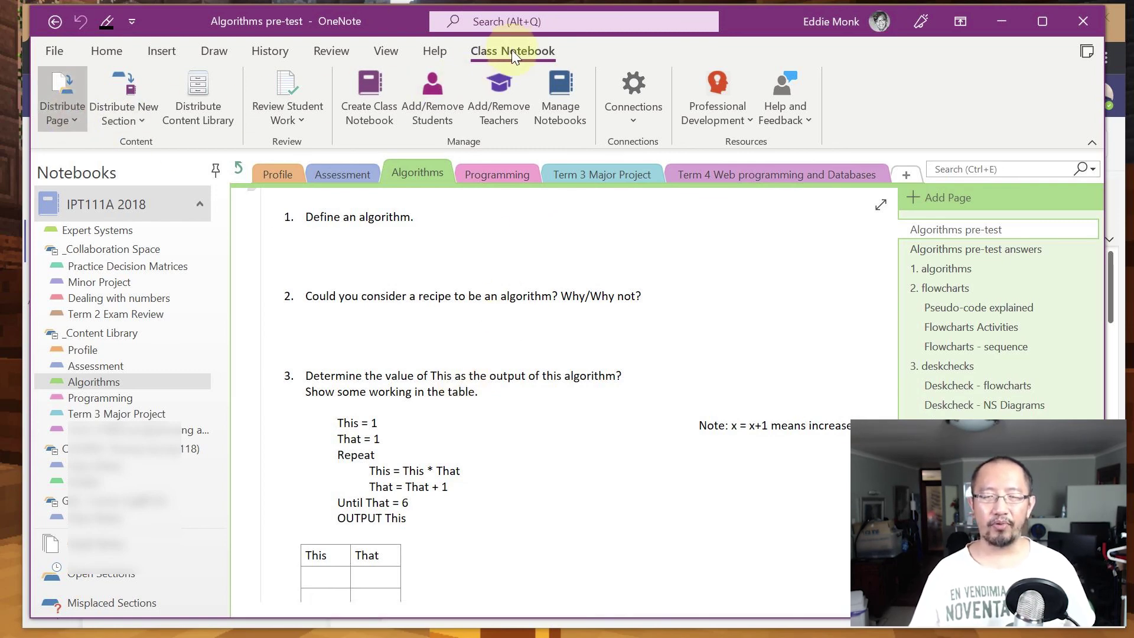
left_click(66, 121)
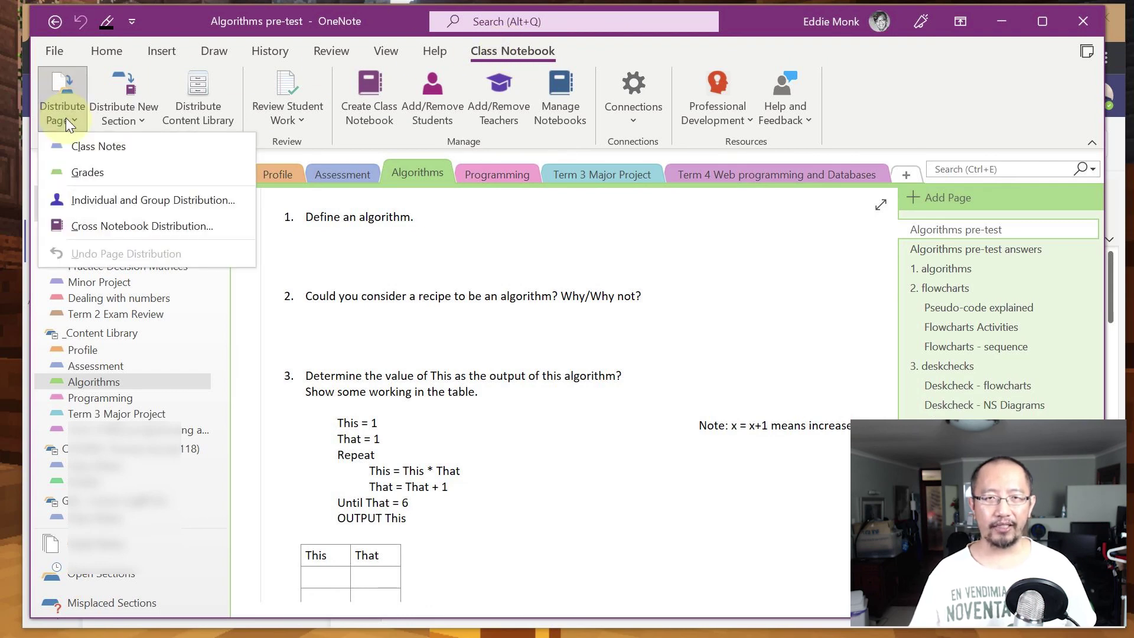
left_click(522, 52)
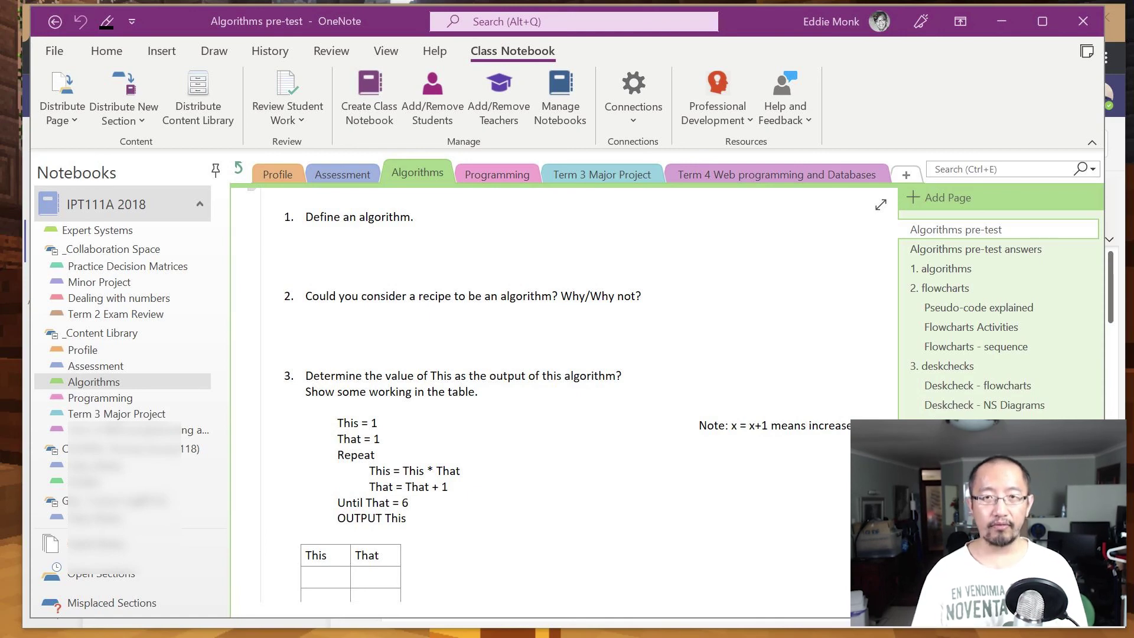
Switch to OneNote for Windows 10, open the test section in the Collaboration Space, and look over the Class Notebook commands.
key("alt+Tab")
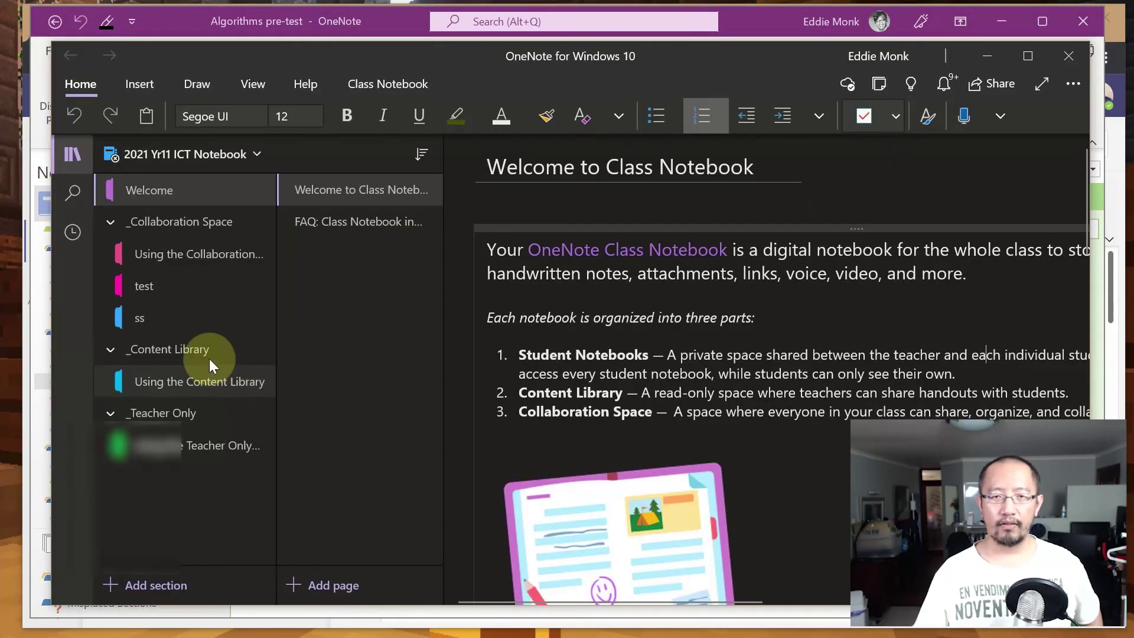
left_click(218, 282)
left_click(389, 84)
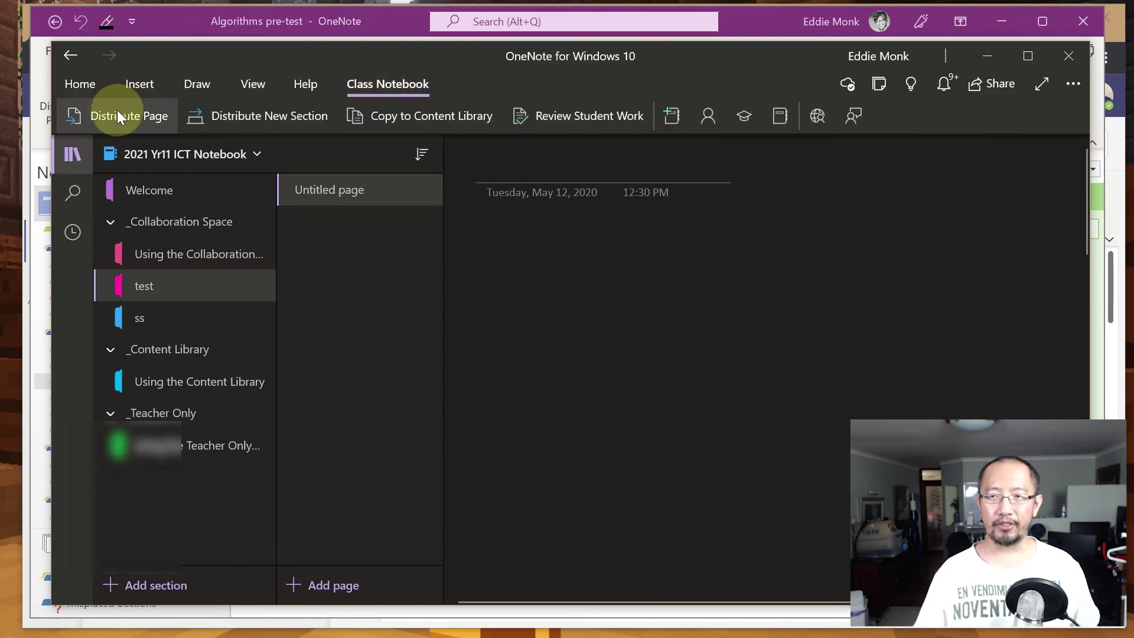
left_click(987, 55)
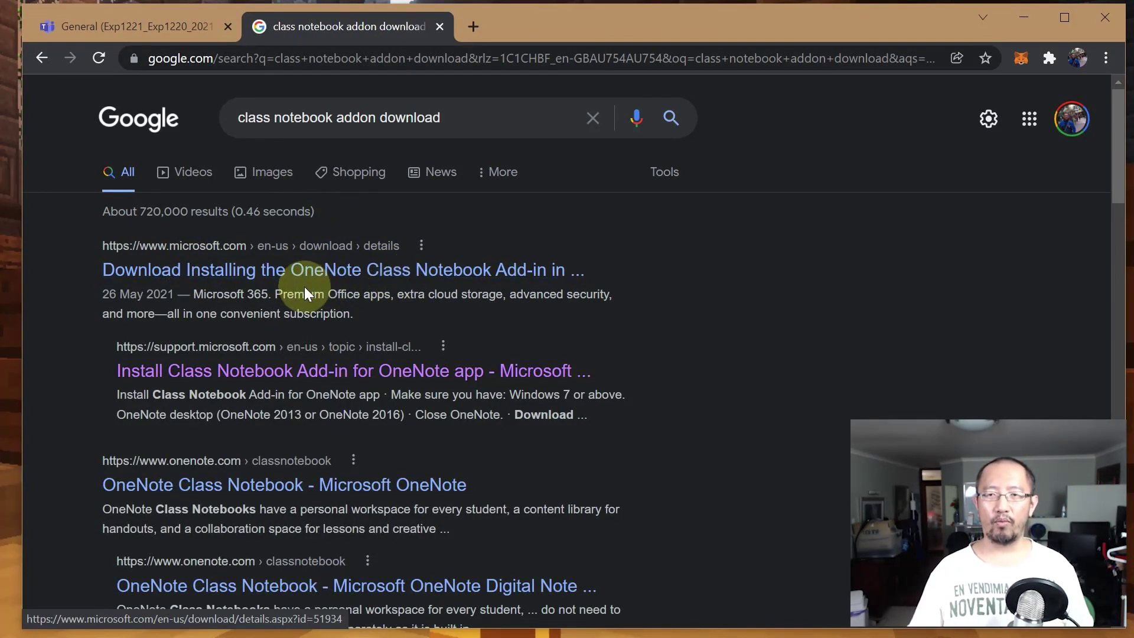
Download the English OneNote Class Notebook Add-in from Microsoft's download page in Chrome and return to the search results.
left_click(313, 281)
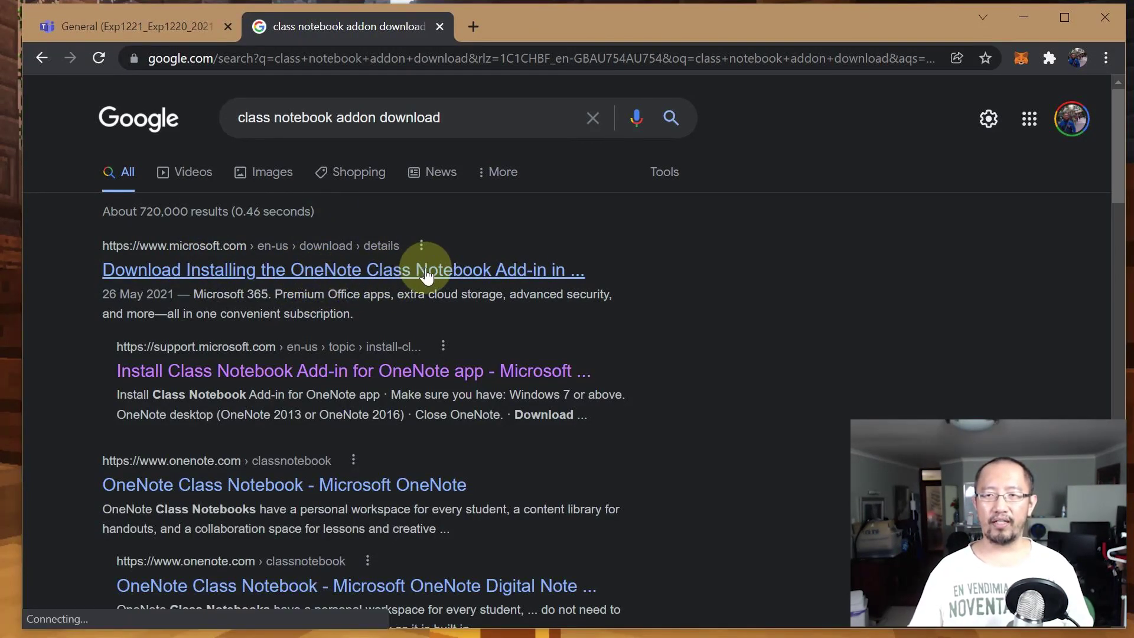
left_click(465, 272)
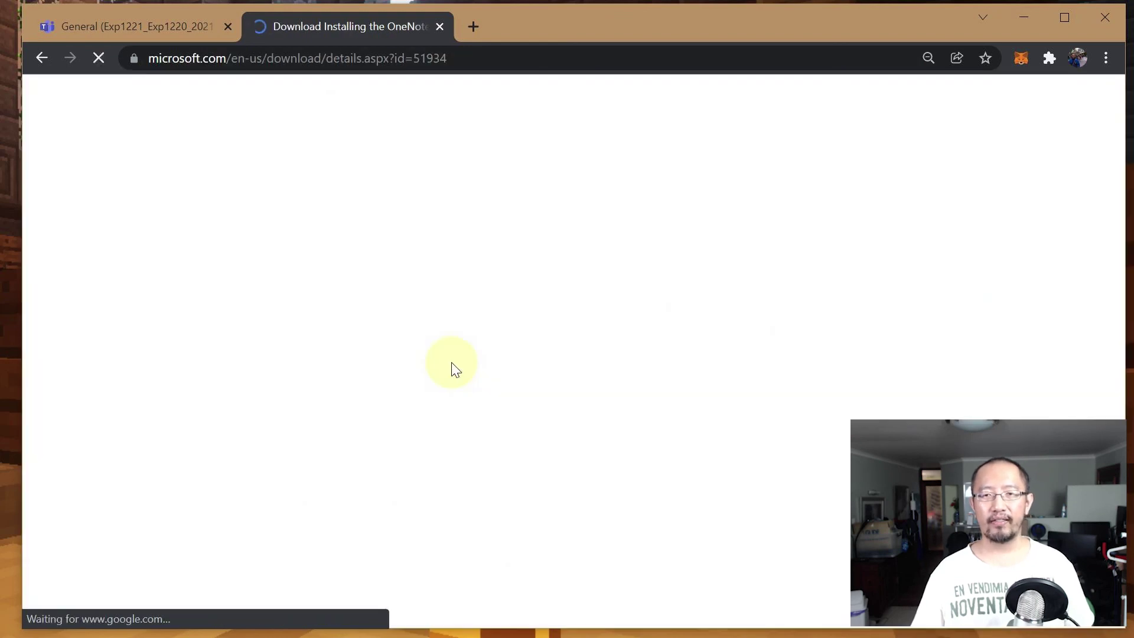
scroll(427, 347, "down", 3)
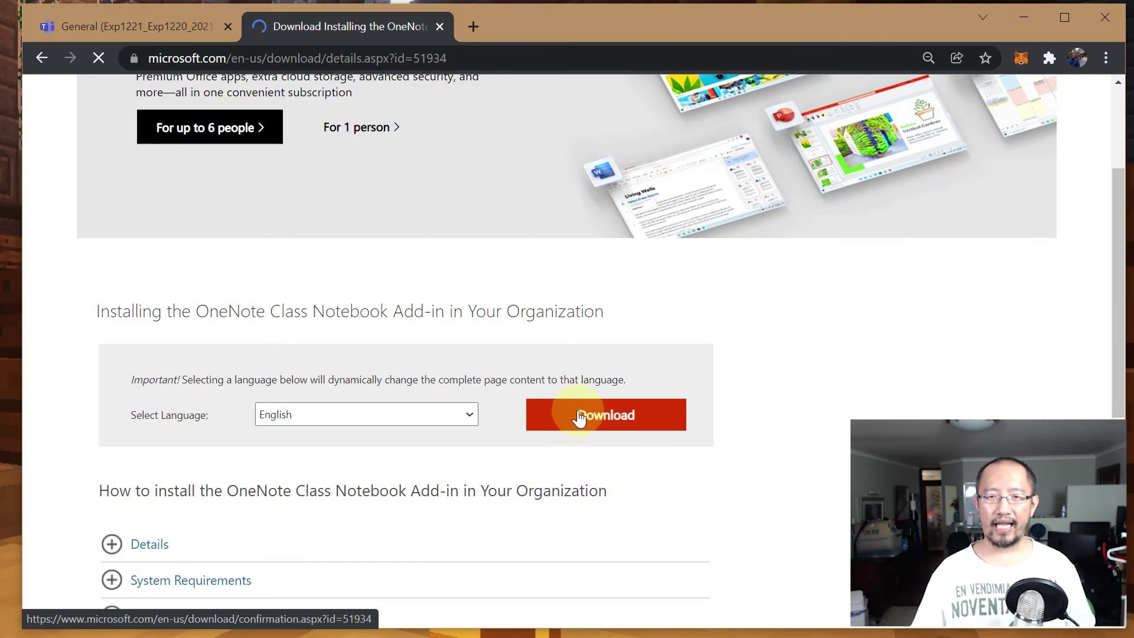
left_click(579, 416)
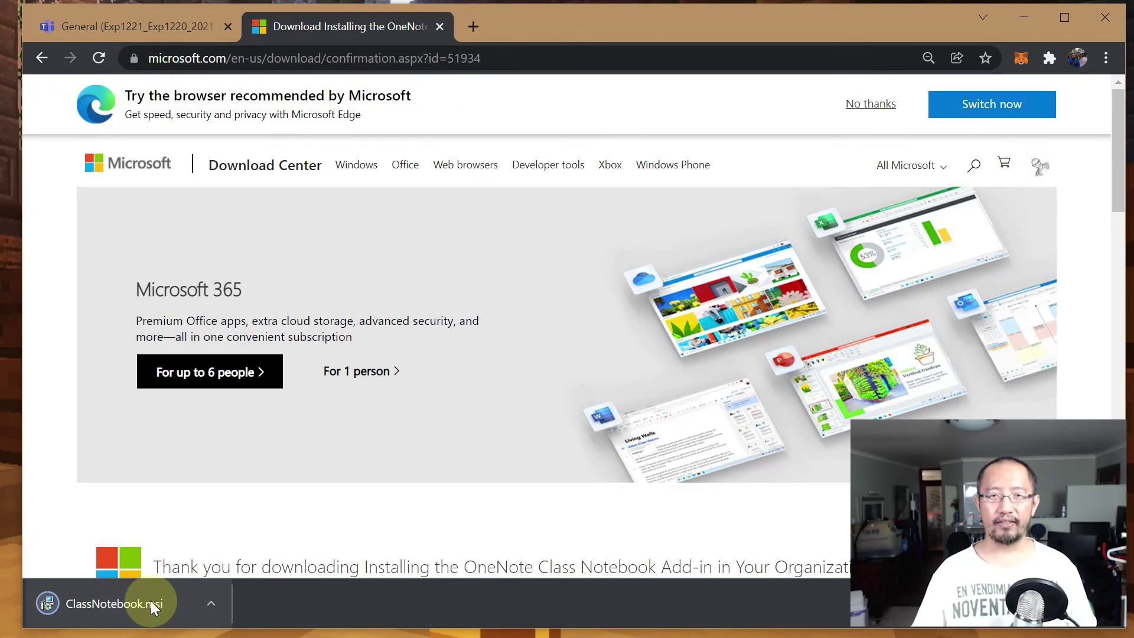
left_click(35, 62)
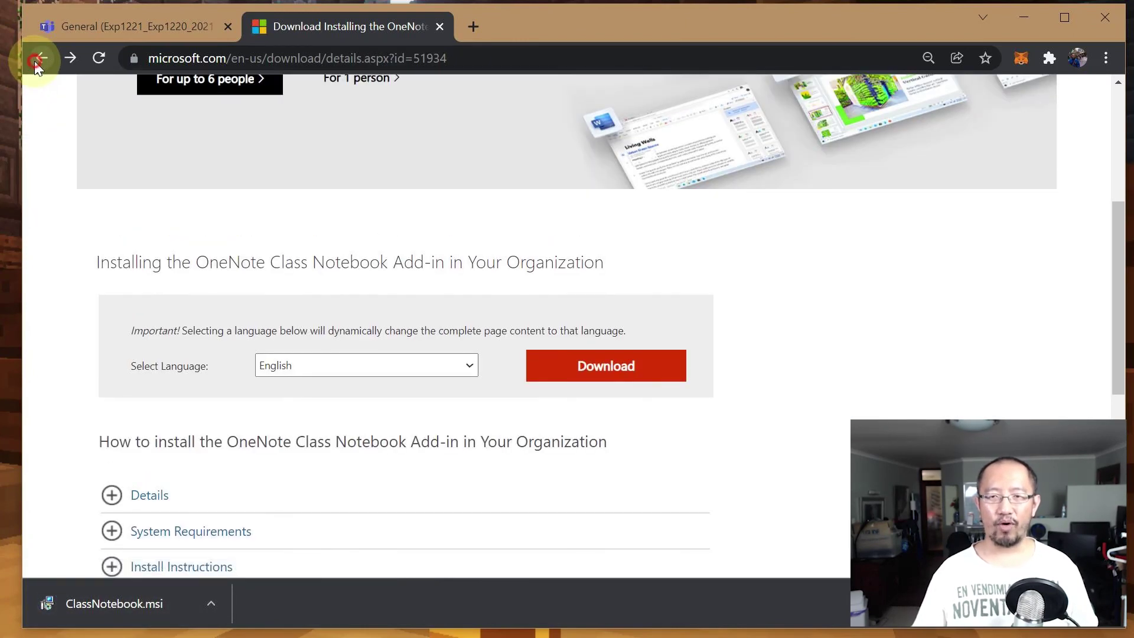
left_click(37, 60)
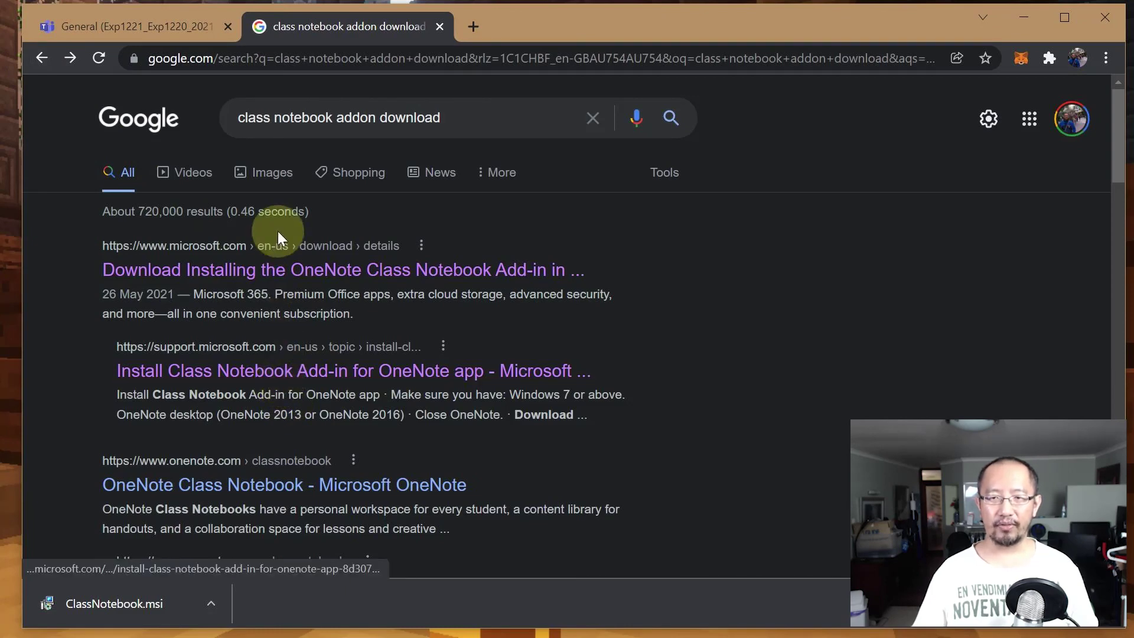
left_click(263, 372)
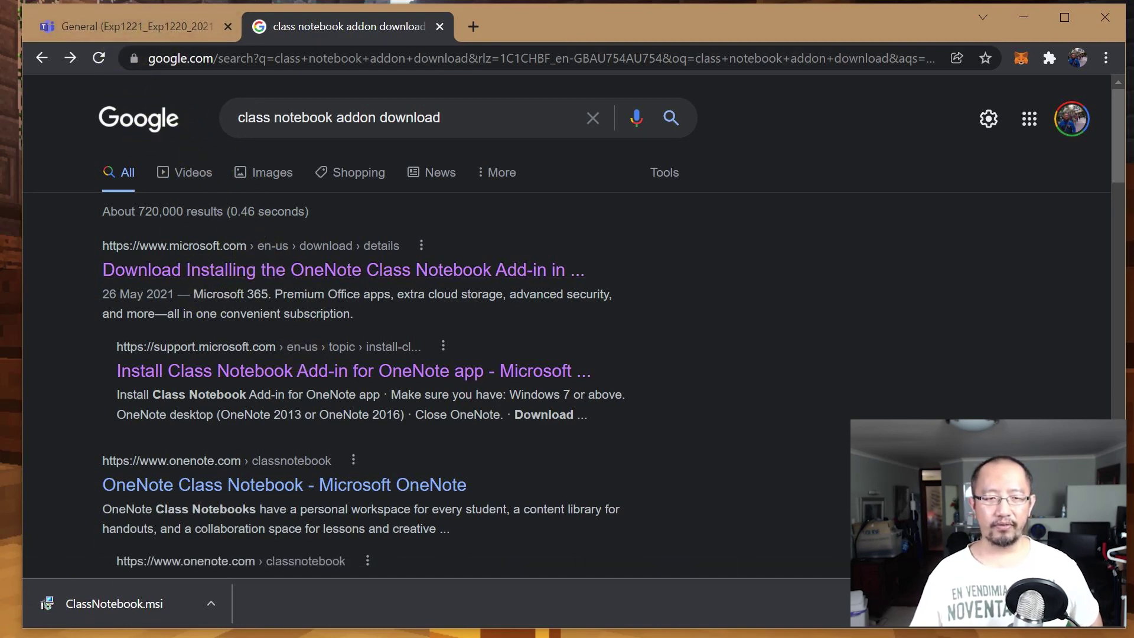
Switch back to desktop OneNote and distribute the Algorithms pre-test page to the students' Class Notes sections.
key("alt+Tab")
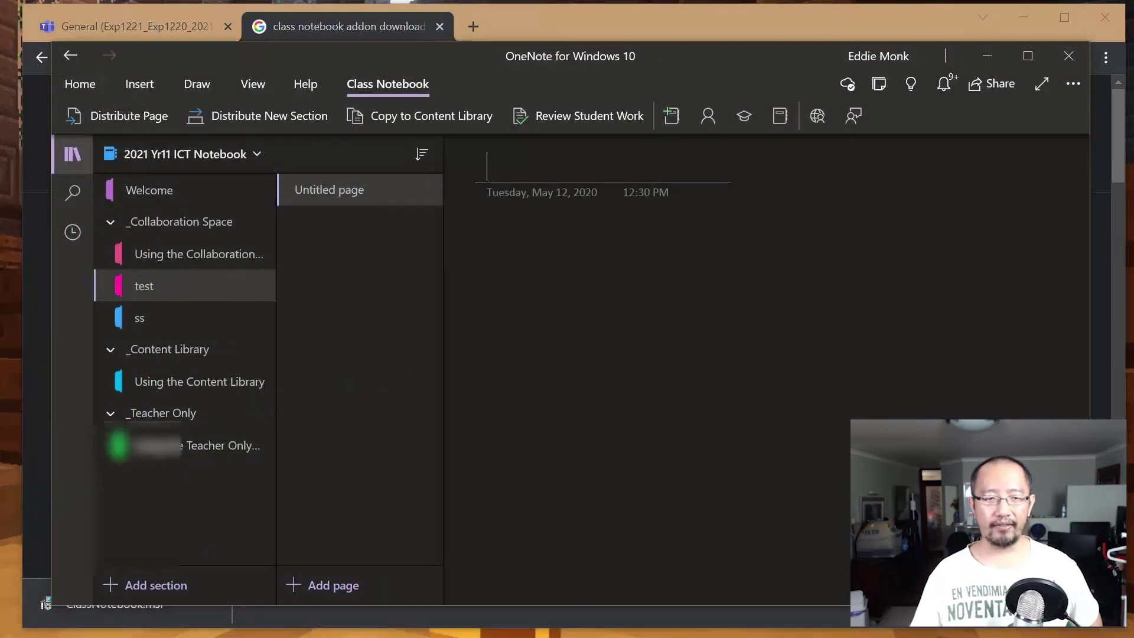
key("alt+Tab")
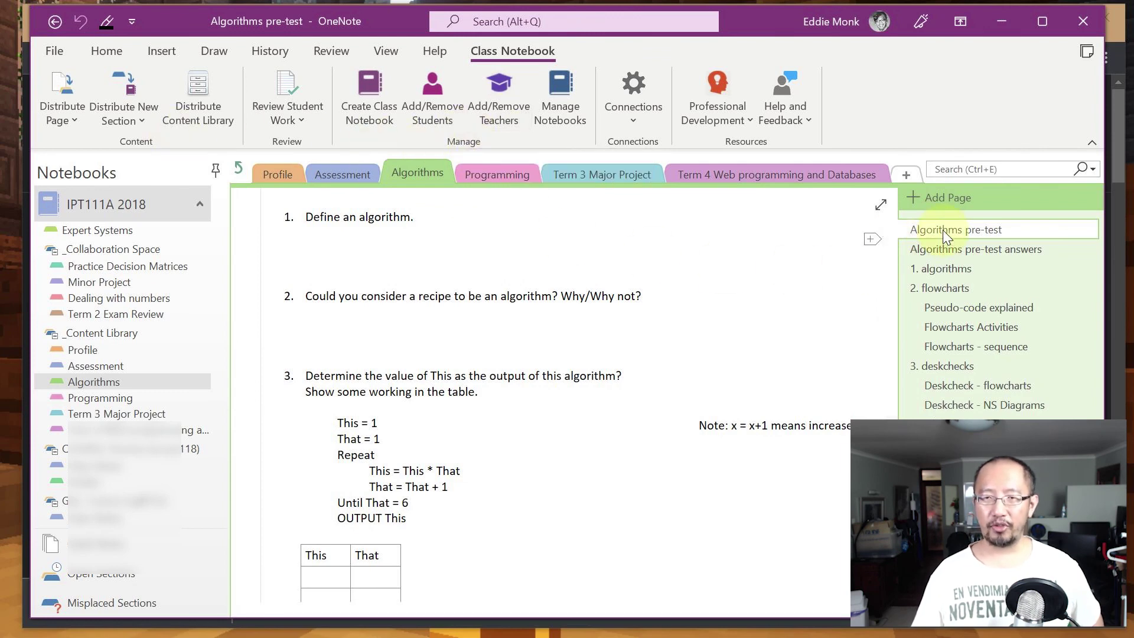
left_click(82, 122)
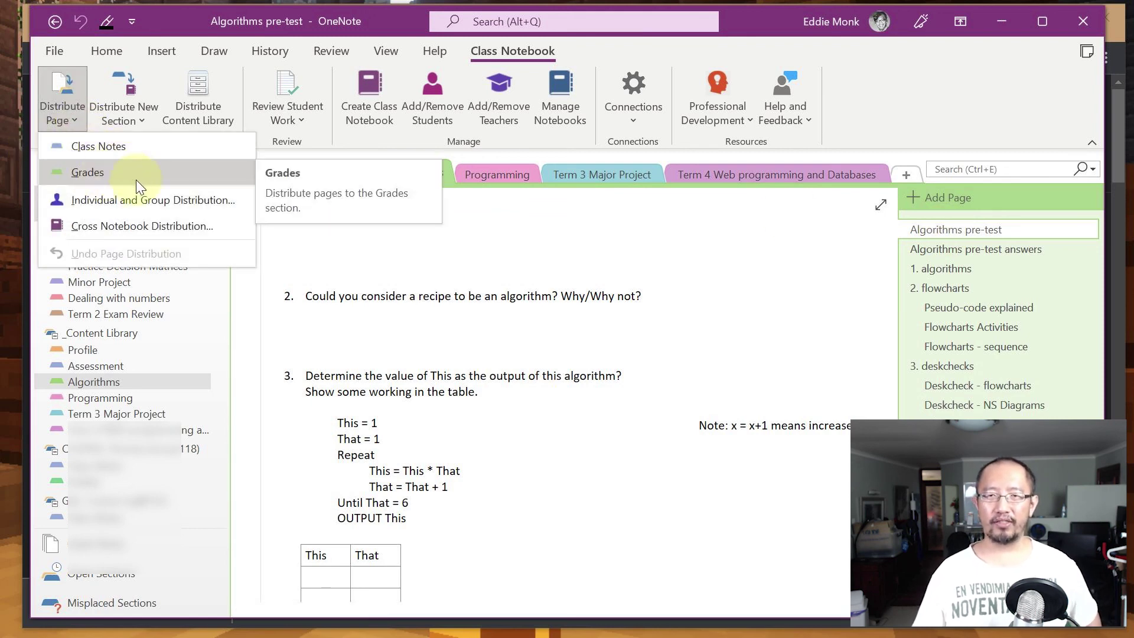
left_click(115, 146)
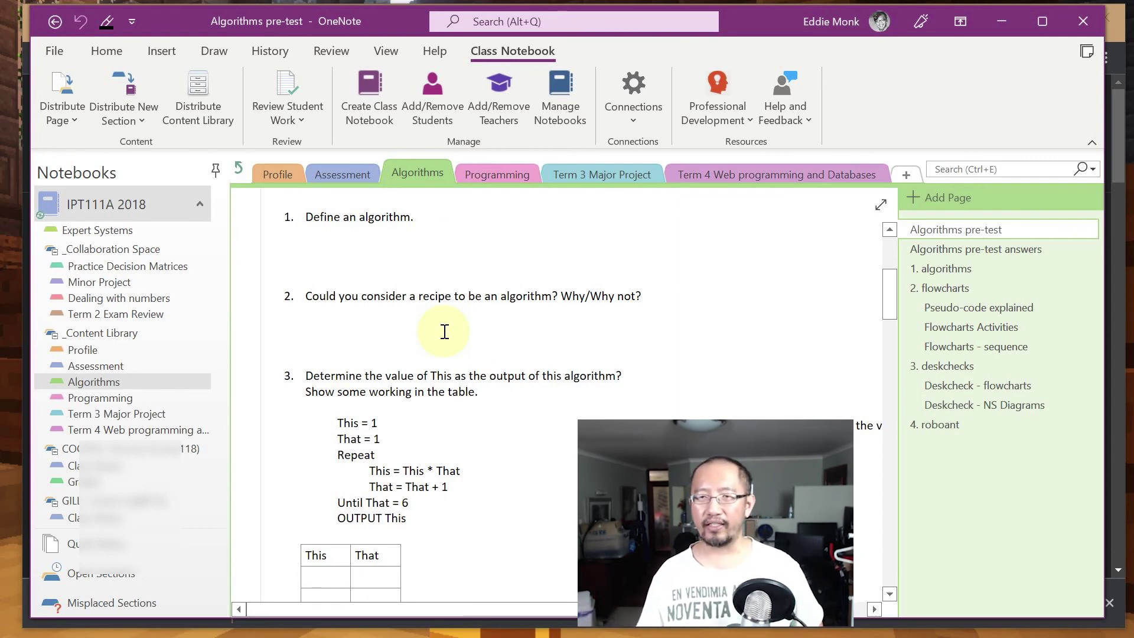
Open the student work review for the Class Notes section and expand all entries to list the students under Algorithms pre-test.
left_click(302, 123)
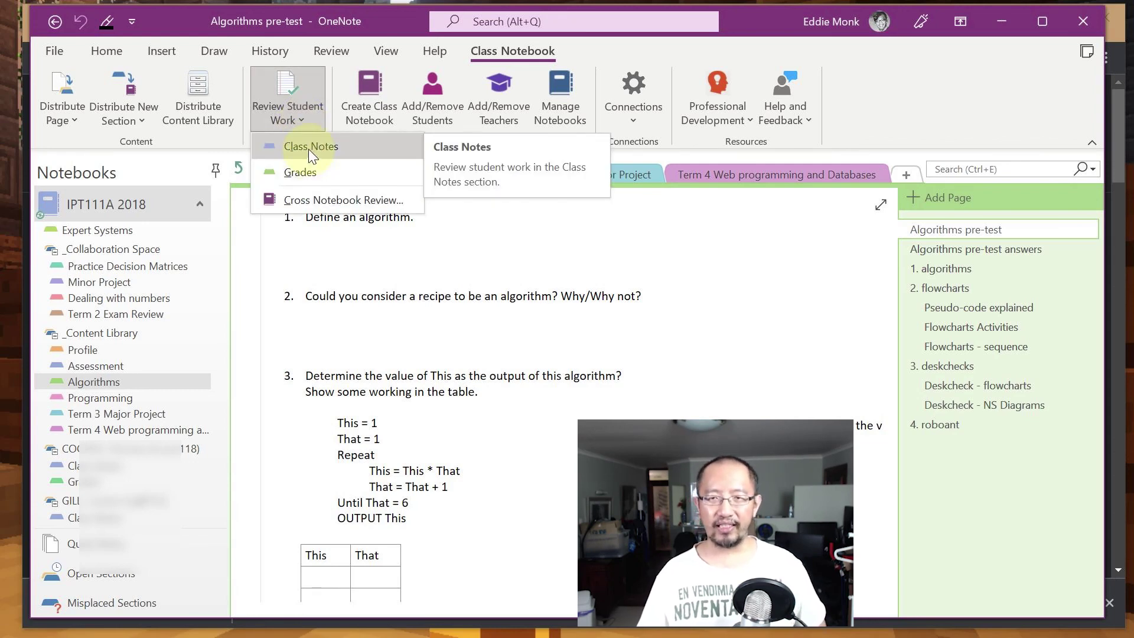
left_click(308, 148)
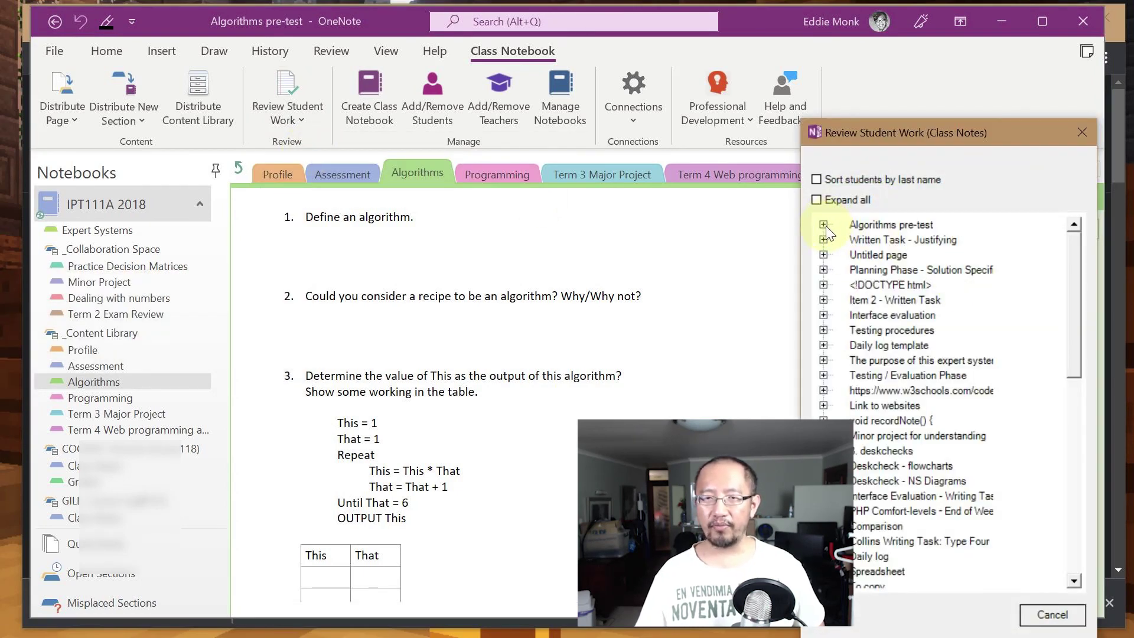
left_click_drag(867, 131, 653, 97)
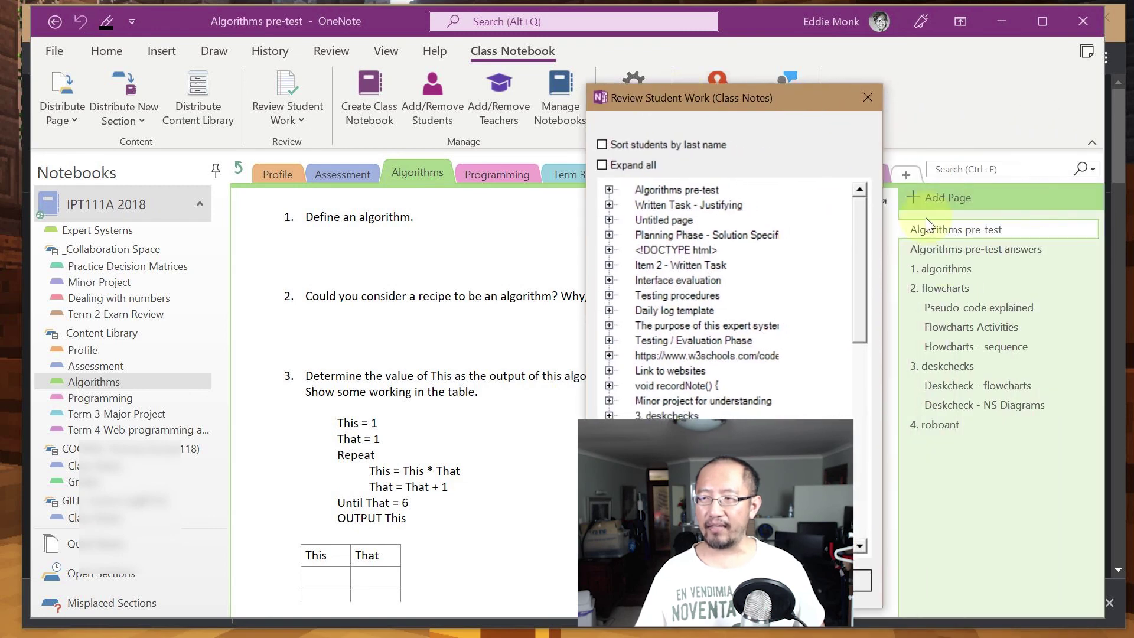
left_click_drag(762, 114, 967, 111)
left_click(807, 176)
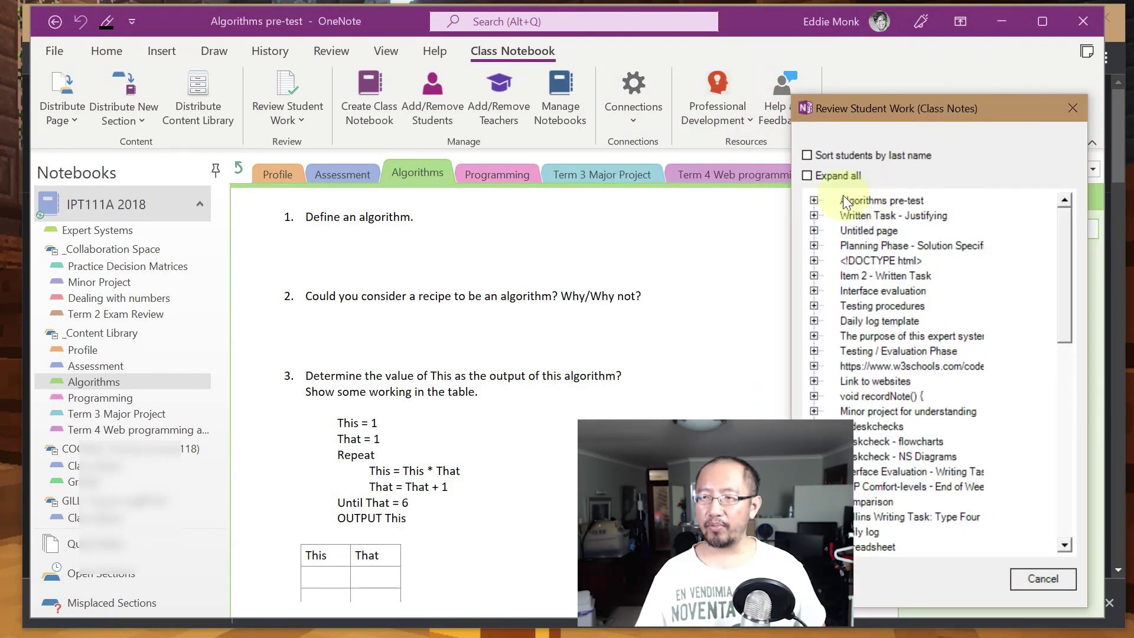
left_click(813, 200)
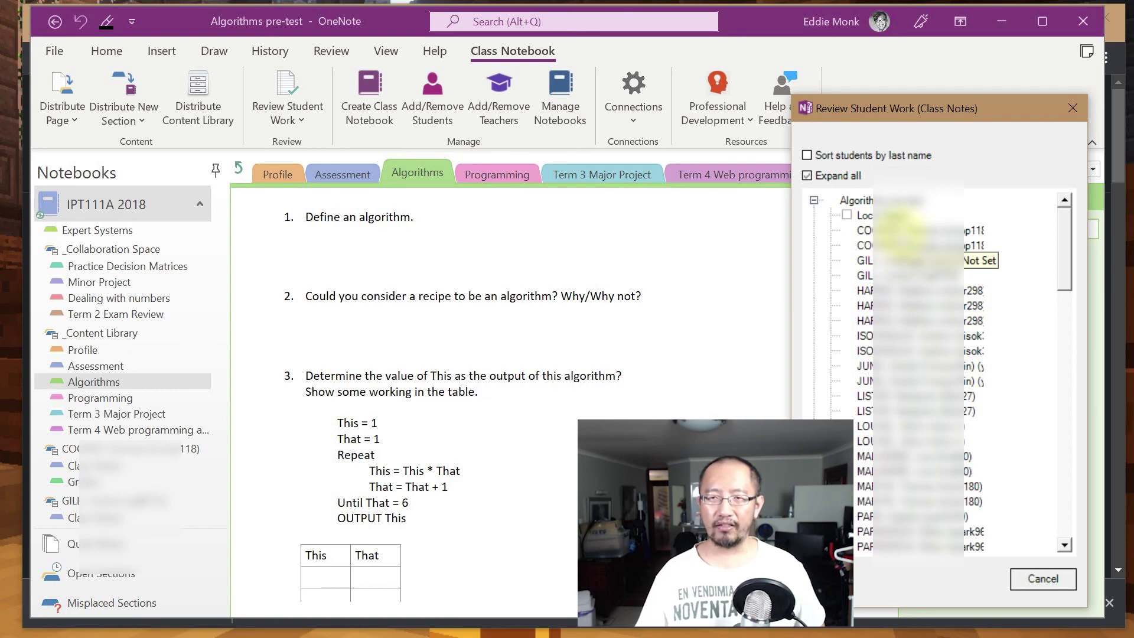
Open the Algorithms pre-test pages of the first several listed students in turn and read through their answers.
left_click(910, 230)
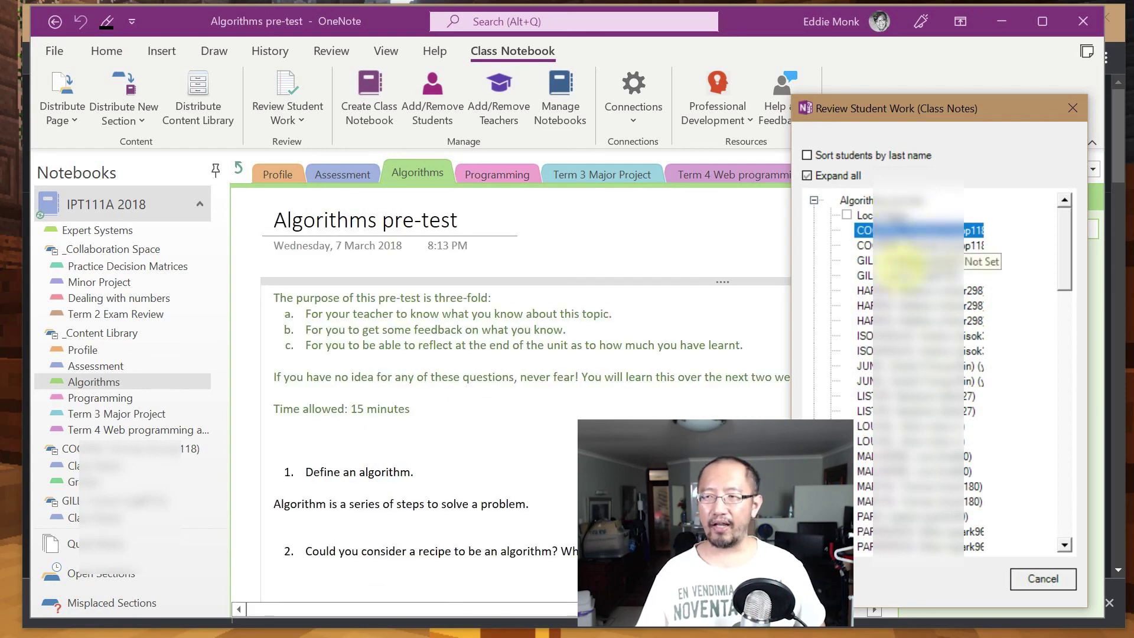
left_click(907, 260)
left_click(909, 290)
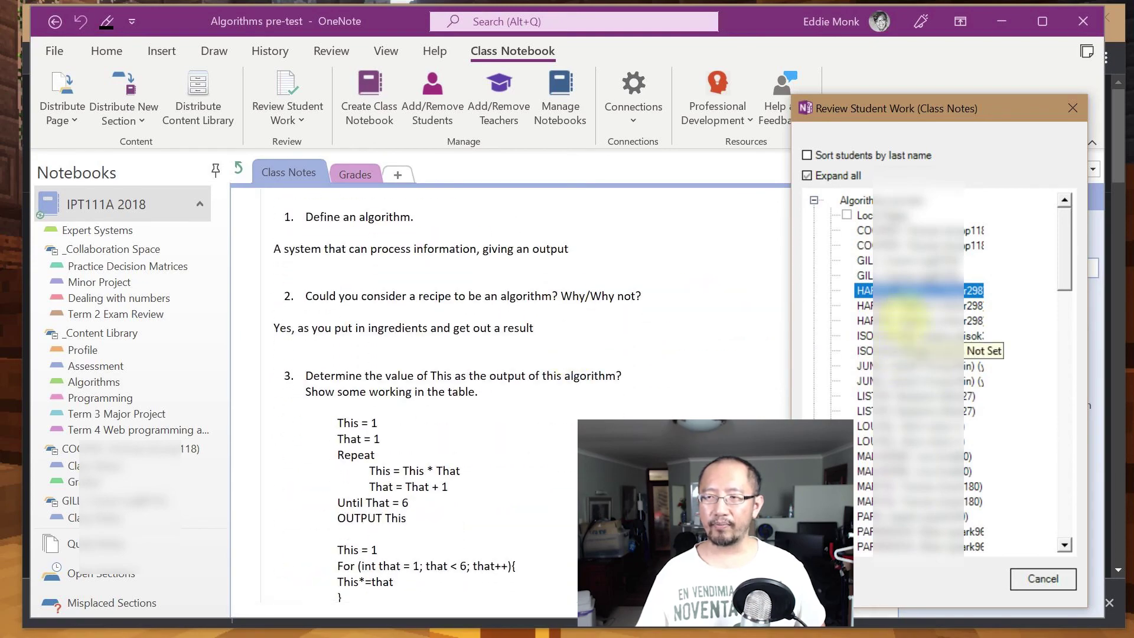
left_click(892, 321)
left_click(892, 335)
scroll(631, 335, "down", 3)
scroll(631, 335, "down", 1)
key("Down")
key("Down")
scroll(606, 370, "down", 4)
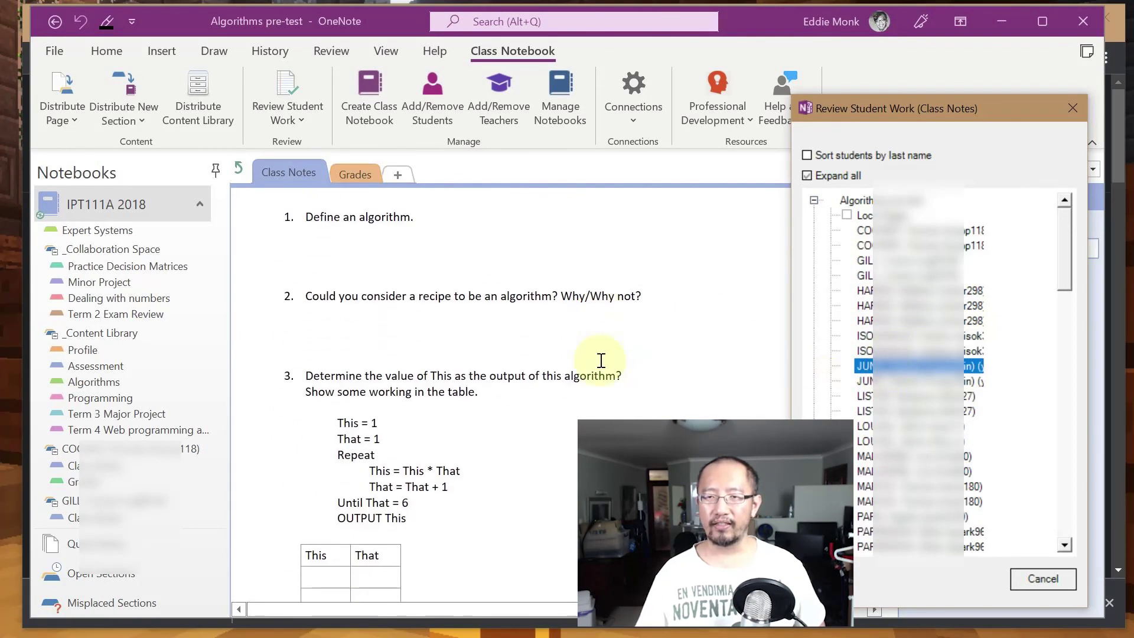
scroll(892, 337, "down", 6)
scroll(892, 337, "up", 6)
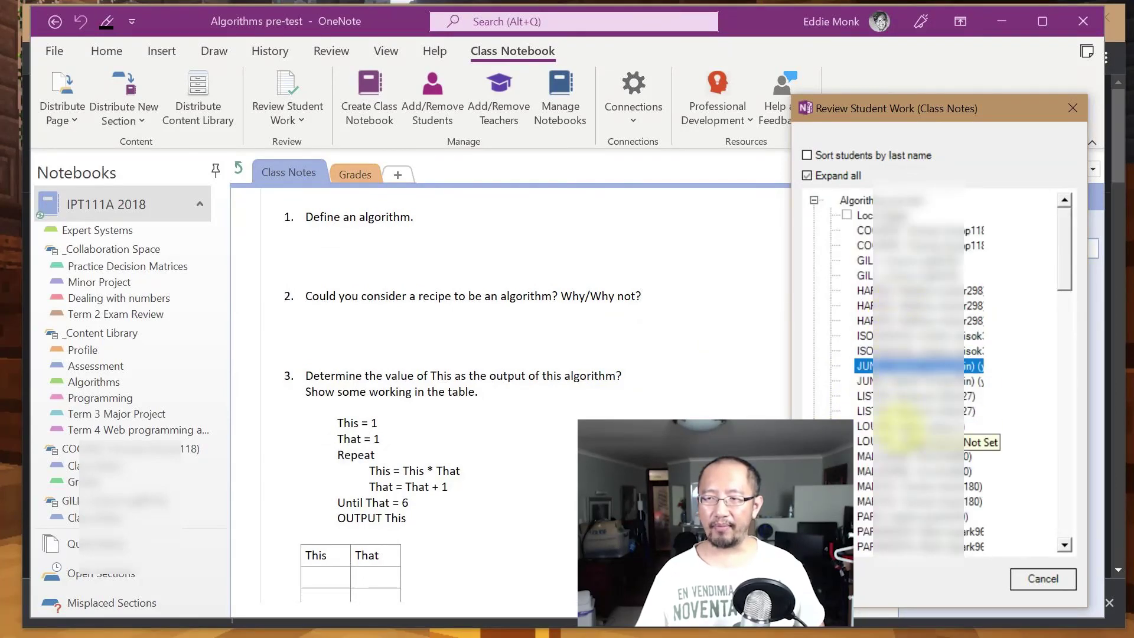
Continue to students further down the review list and examine their pre-test answers, including the question 3 working table.
left_click(898, 427)
scroll(600, 406, "down", 8)
key("Down")
key("Down")
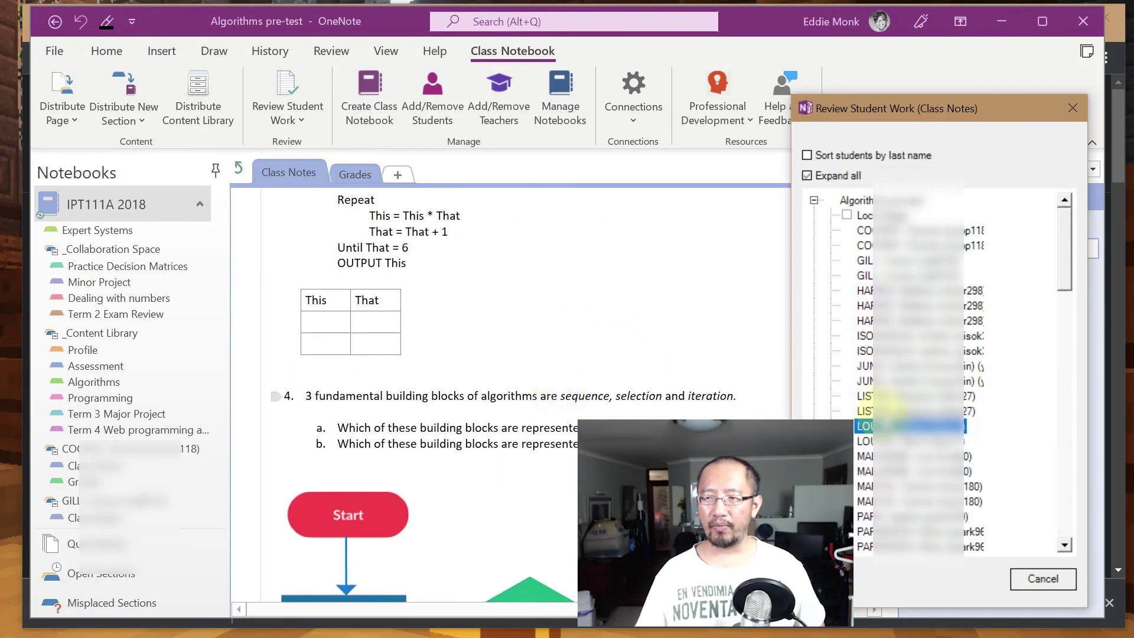
scroll(598, 397, "down", 4)
scroll(597, 397, "down", 5)
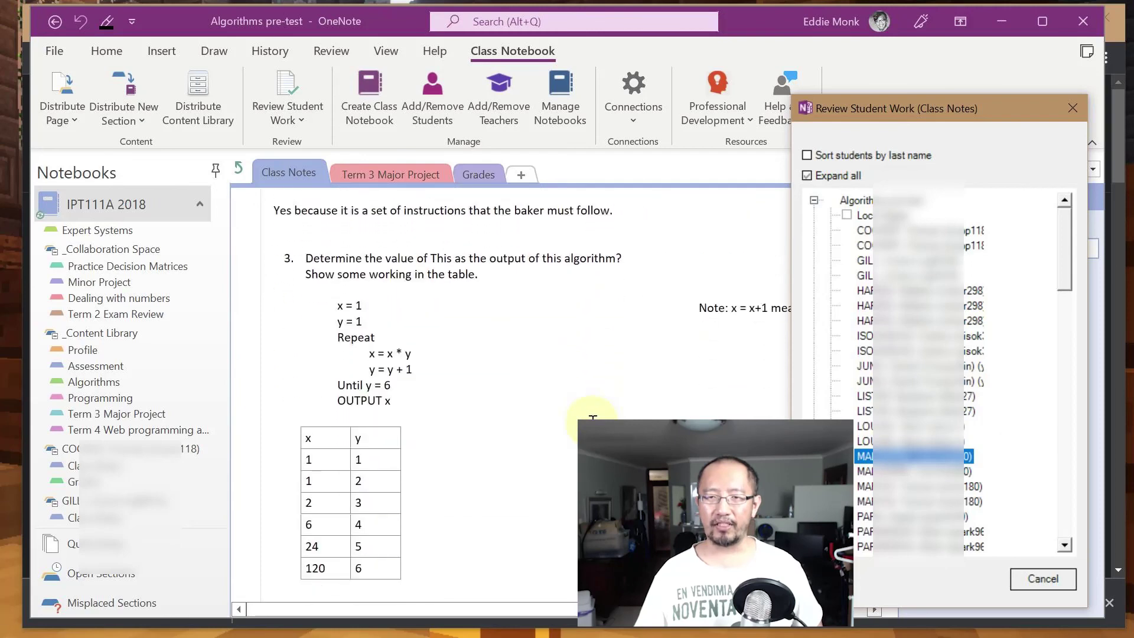
scroll(584, 408, "up", 2)
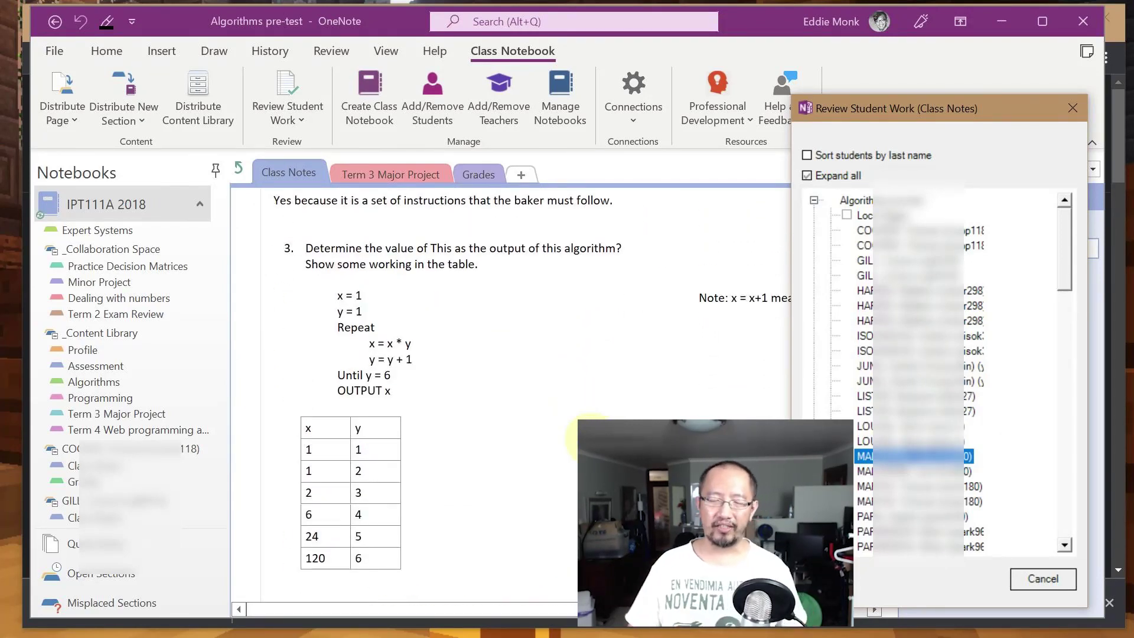